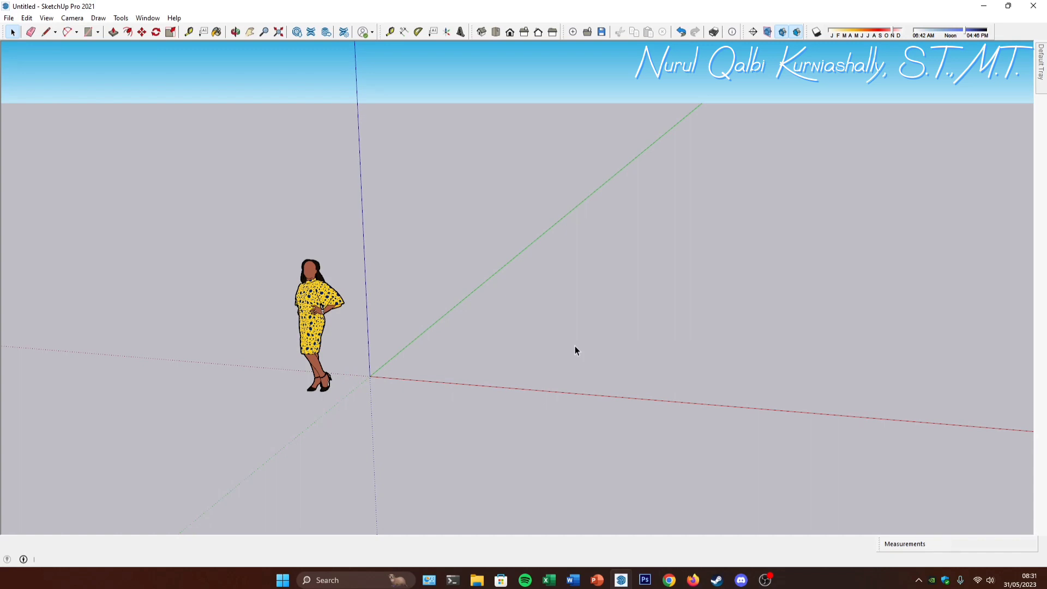
Step: Draw a 4 x 4 m rectangle flat on the ground beside the origin
middle_click_drag(542, 330, 609, 314)
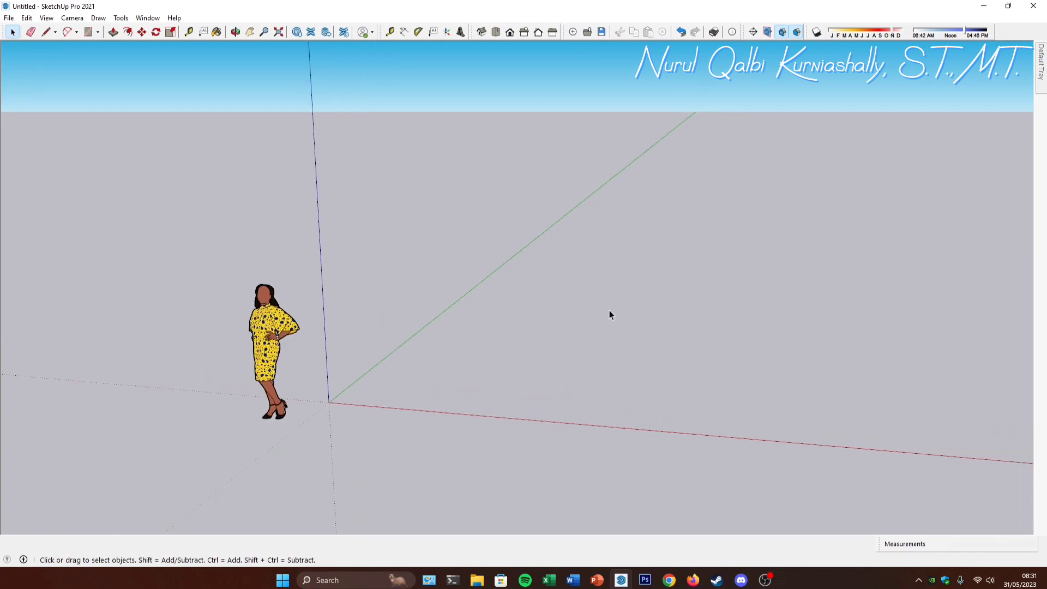
middle_click_drag(493, 300, 496, 298)
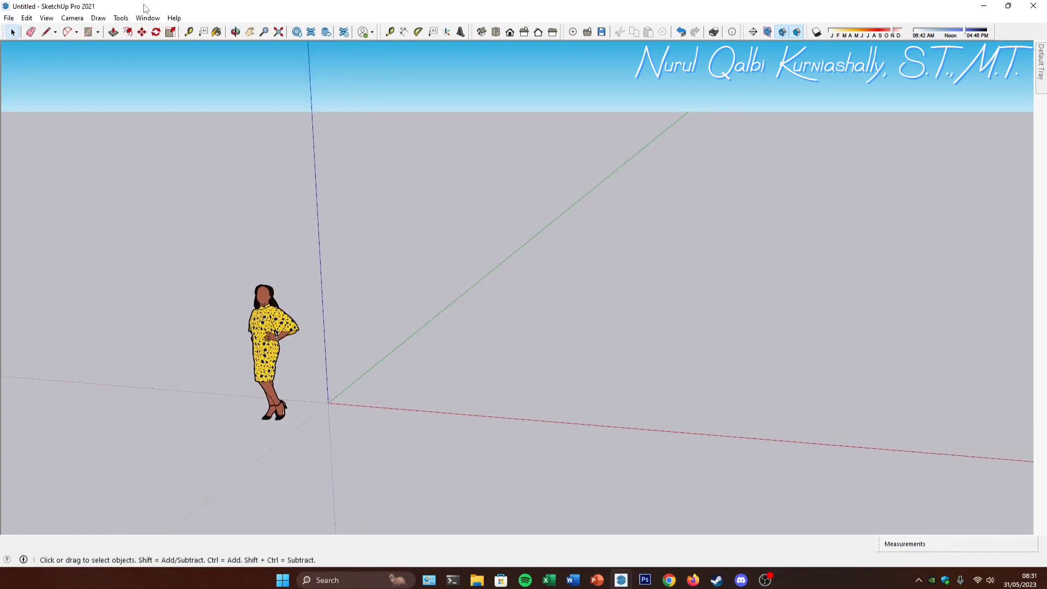
left_click(88, 32)
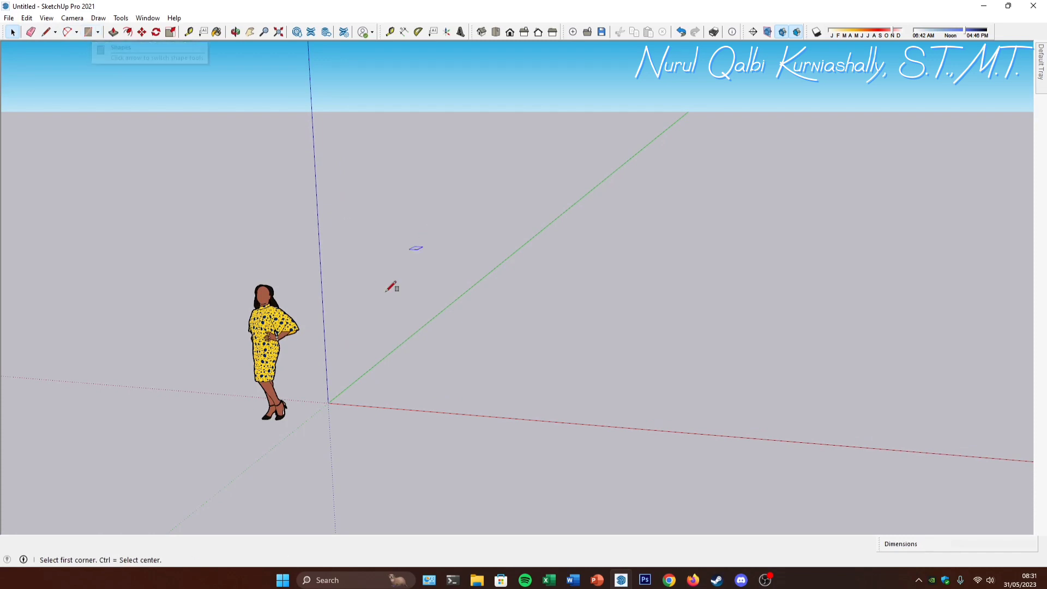
scroll(436, 374, "up", 2)
left_click(427, 378)
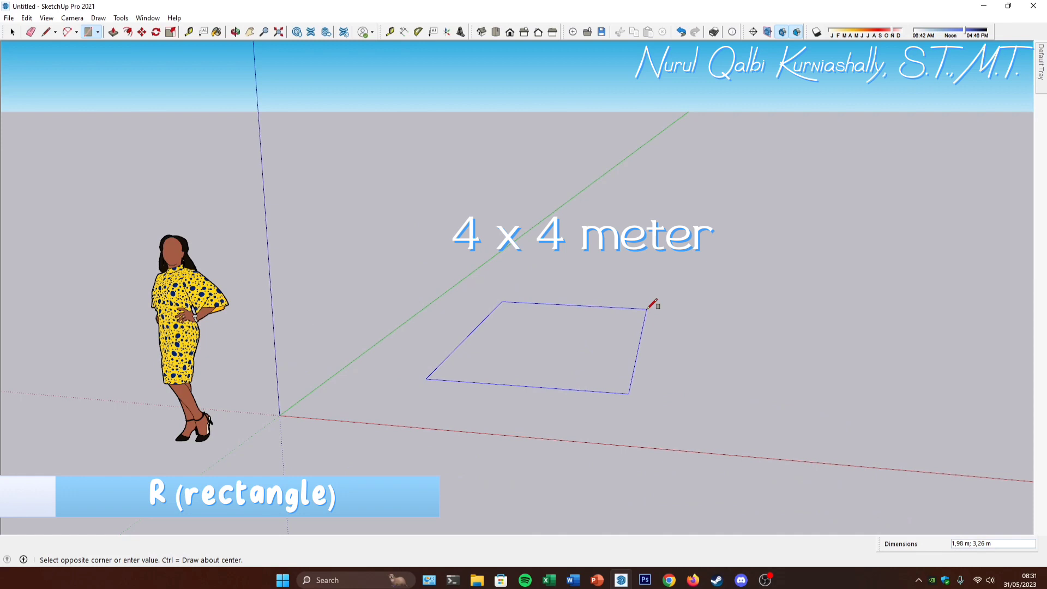
type("4;4")
key("Return")
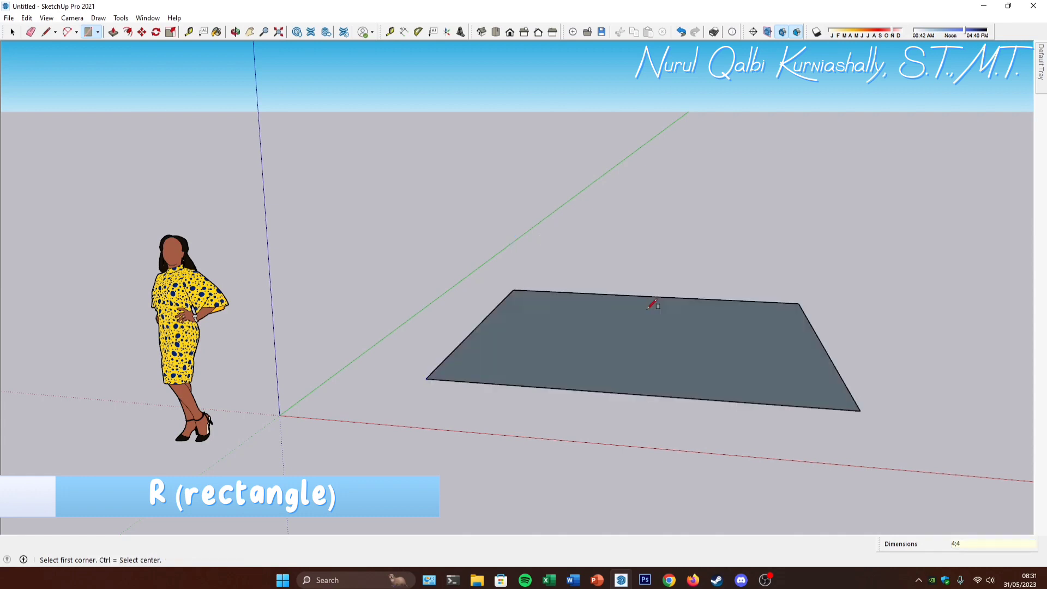
key("space")
Step: Make a group from the ground square's face and edges
scroll(436, 353, "down", 3)
middle_click_drag(436, 353, 545, 355)
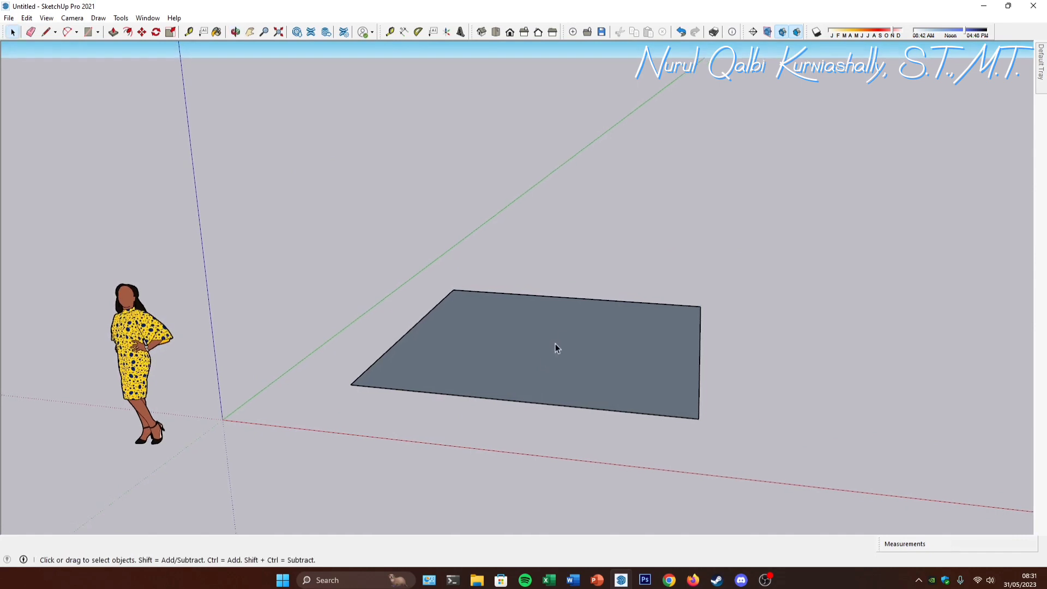
left_click(563, 337)
right_click(563, 336)
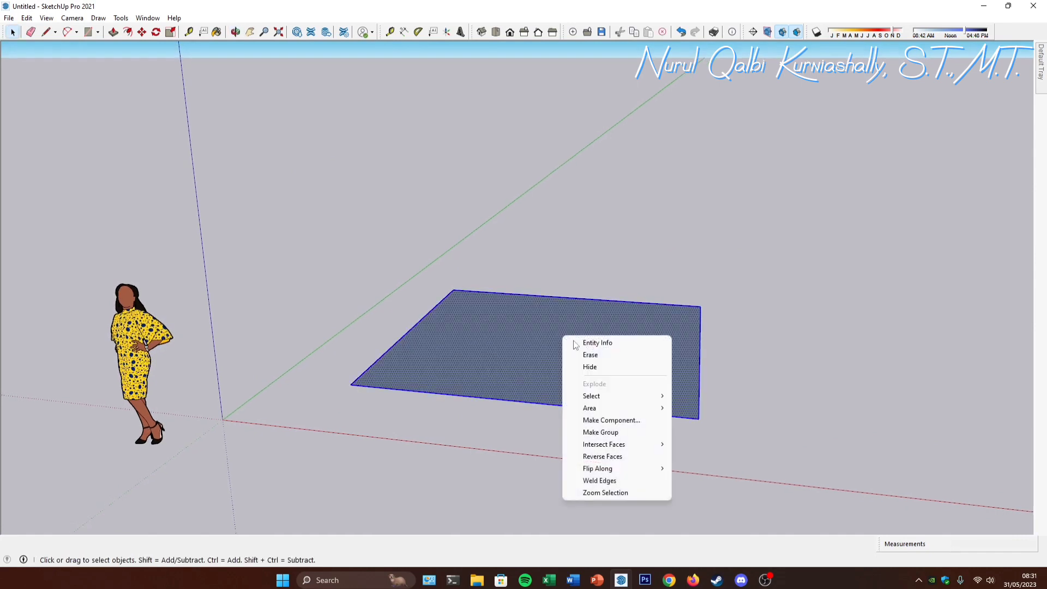
left_click(603, 432)
Step: Inside the floor group, extrude the square face upward 0.1 m with Push/Pull to form a slab
middle_click_drag(558, 390, 560, 378)
double_click(559, 374)
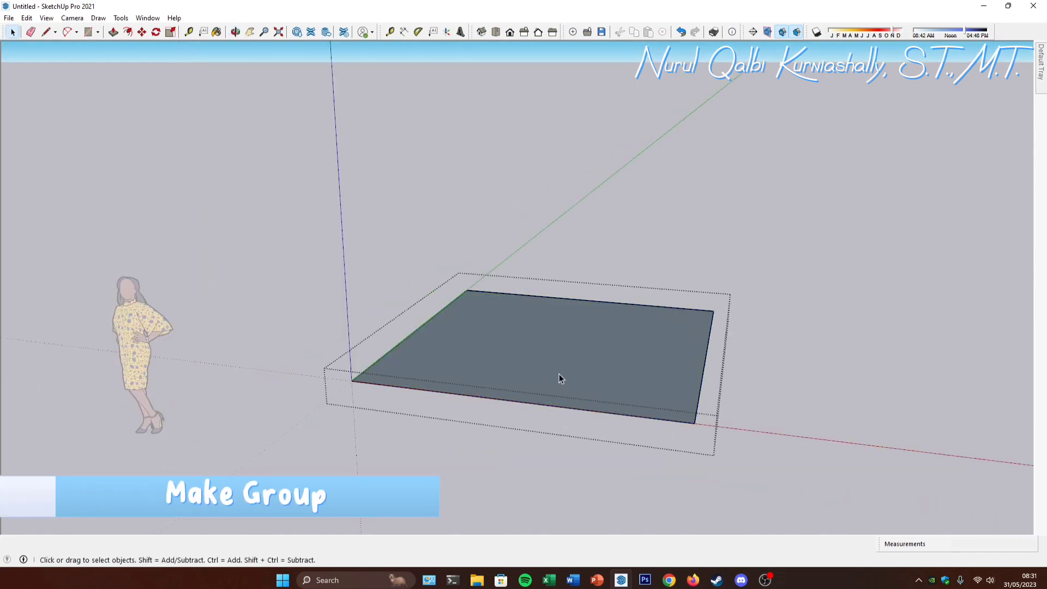
key("p")
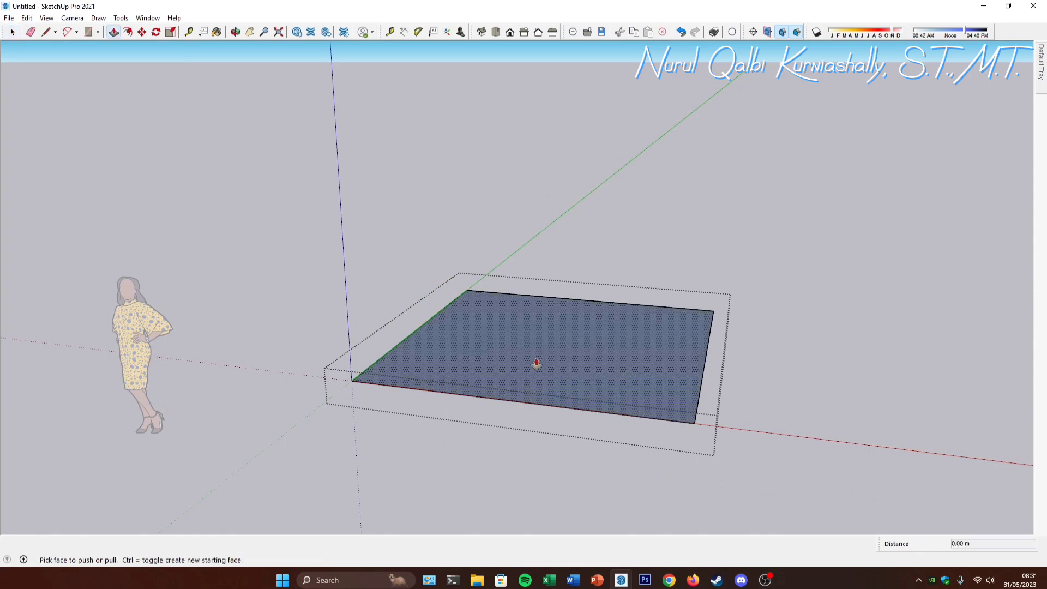
left_click_drag(565, 357, 565, 349)
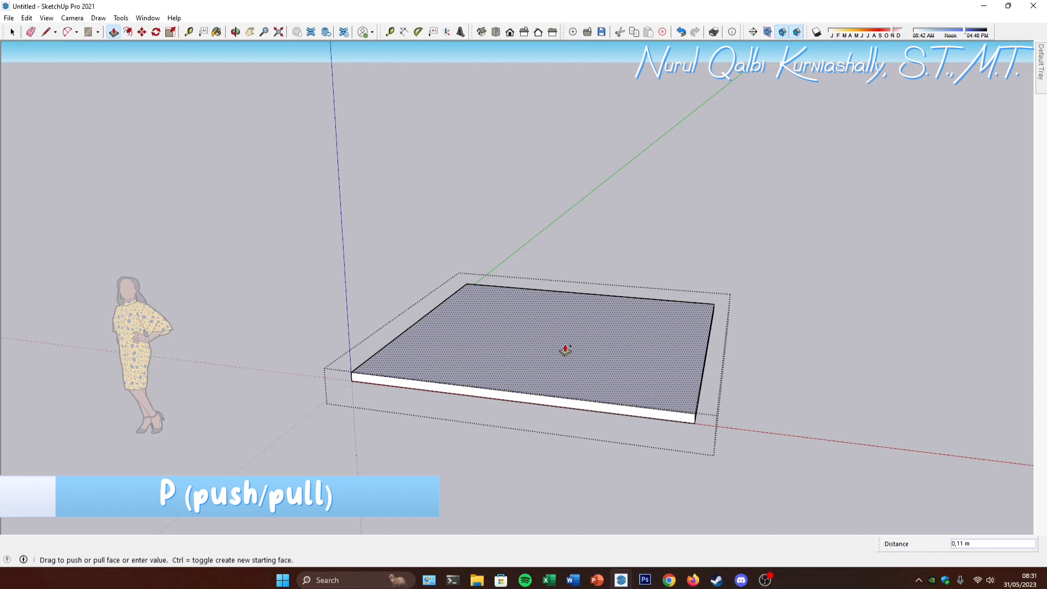
type("0,1")
key("Return")
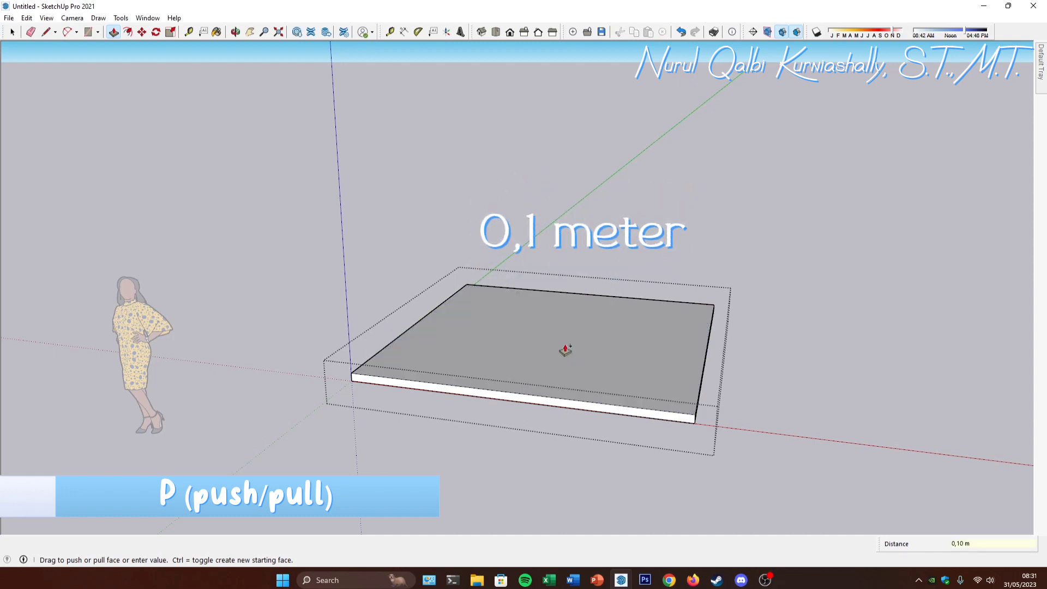
key("space")
Step: Draw a 0.15 x 0.15 m square on top of the slab at its front corner nearest the origin
middle_click_drag(777, 323, 355, 388)
scroll(445, 364, "up", 3)
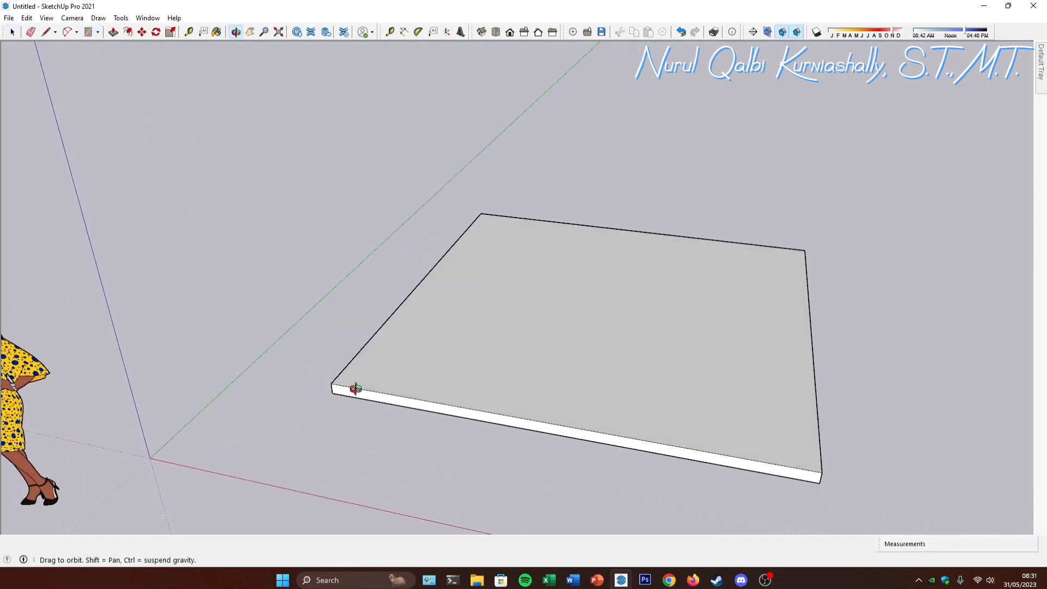
scroll(355, 389, "up", 2)
key("r")
left_click(329, 382)
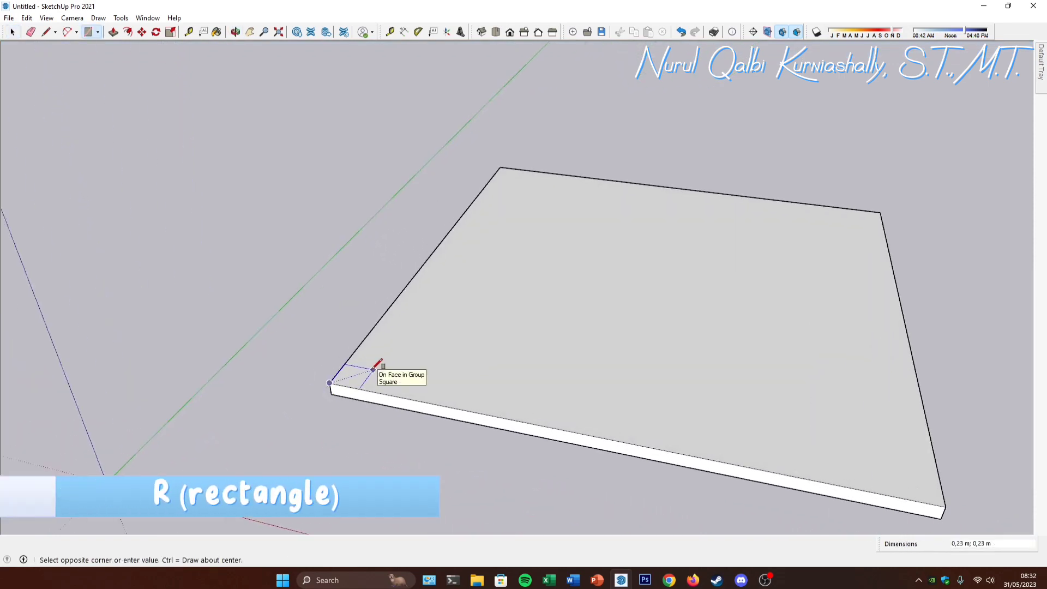
type(",15")
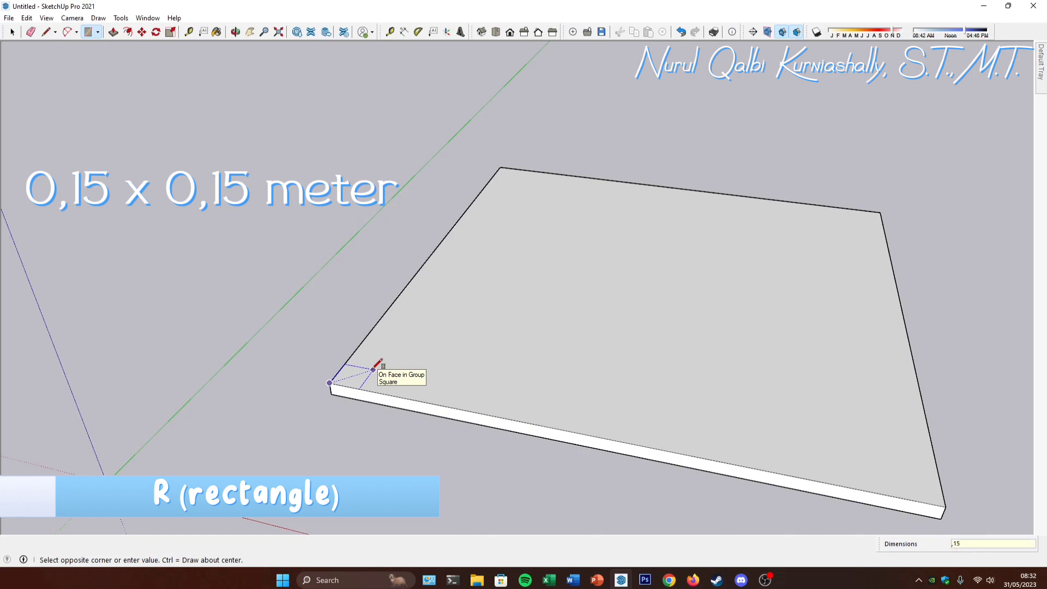
type(";,1")
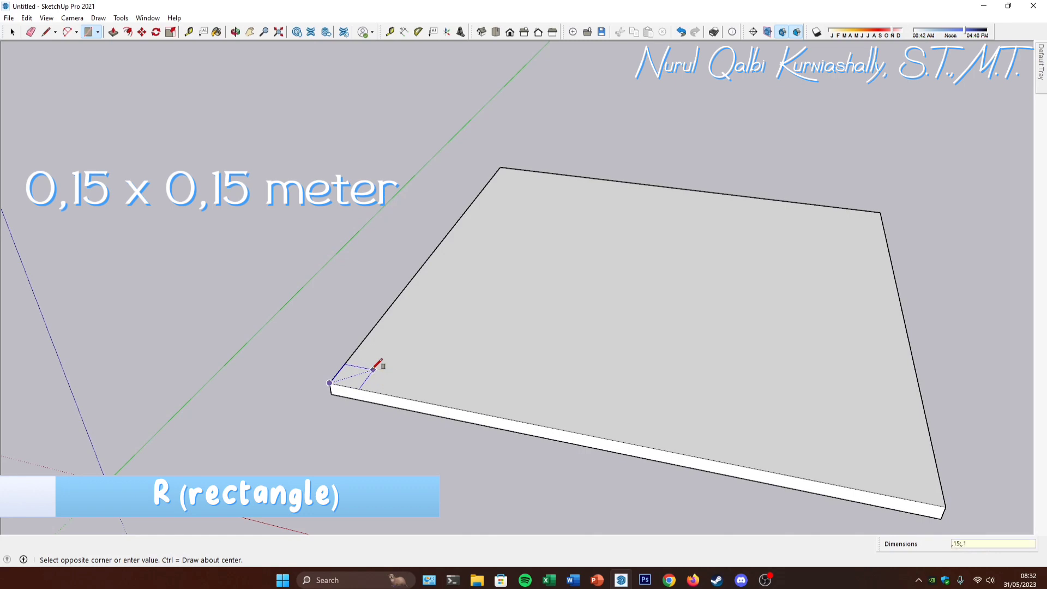
type("5")
key("Return")
key("space")
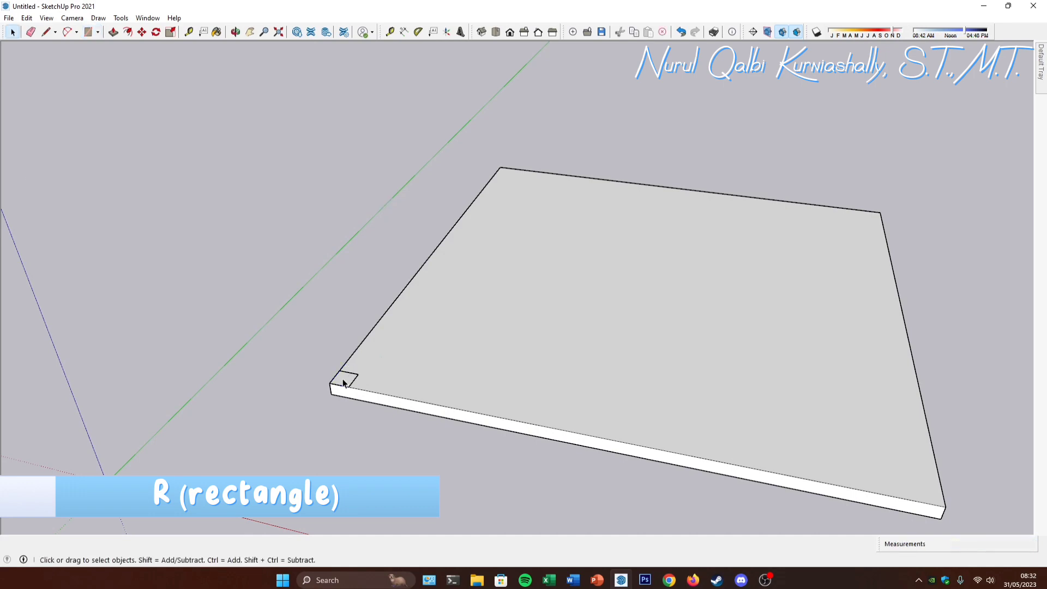
Step: Turn the small corner square into a component named "kolom"
right_click(344, 383)
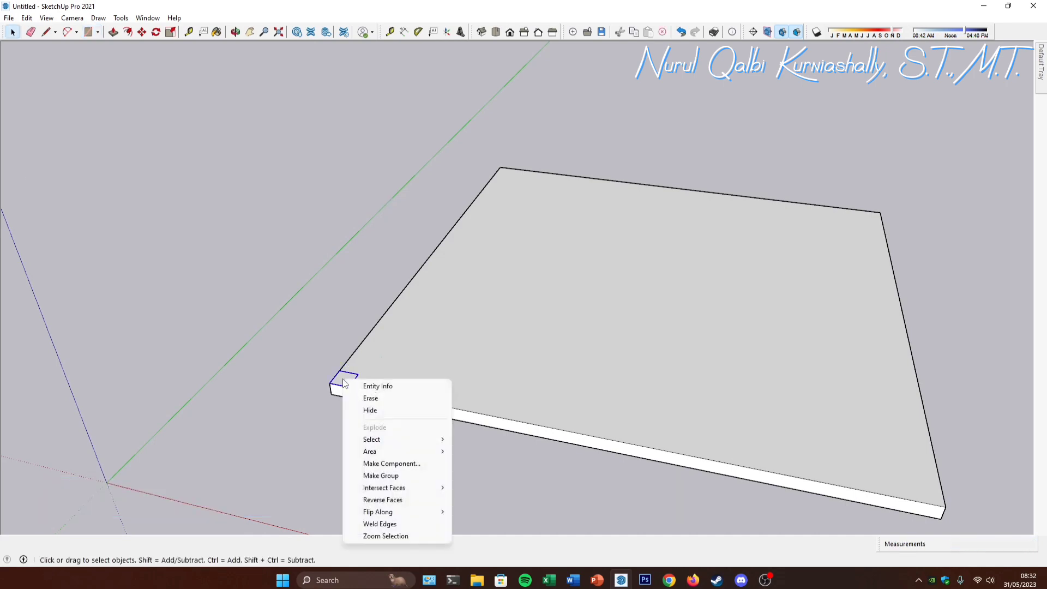
left_click(399, 464)
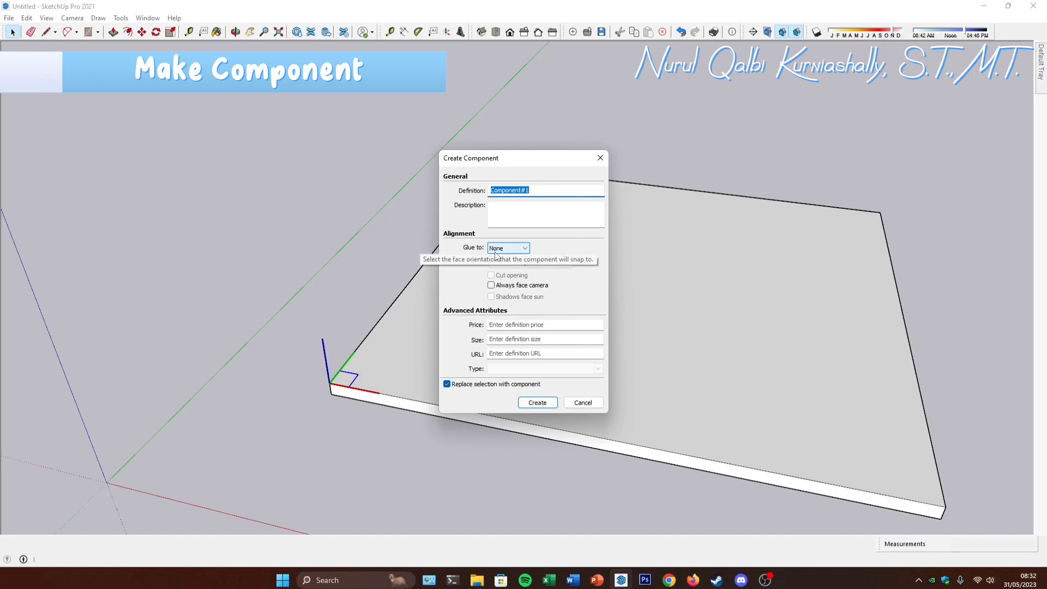
type("kolom")
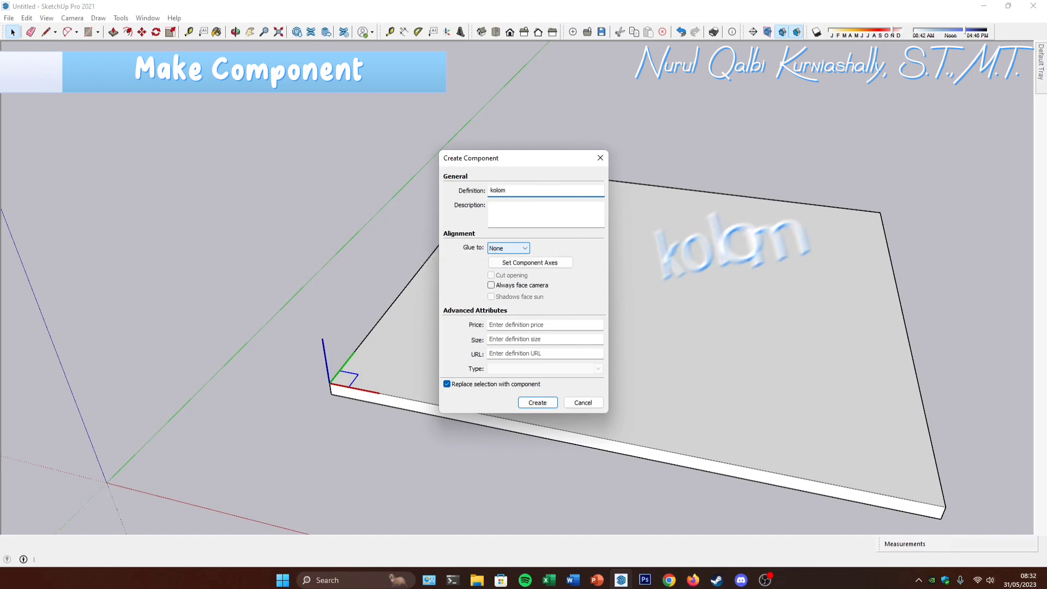
left_click(538, 402)
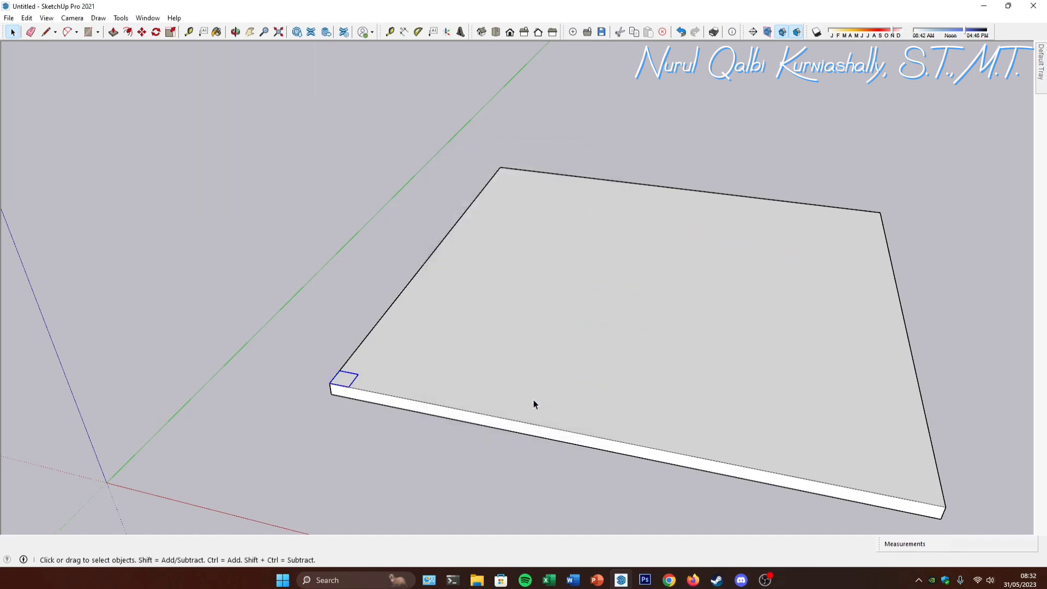
Step: Copy the kolom component along the slab's front edge to the other front corner
middle_click_drag(533, 404, 358, 380)
key("m")
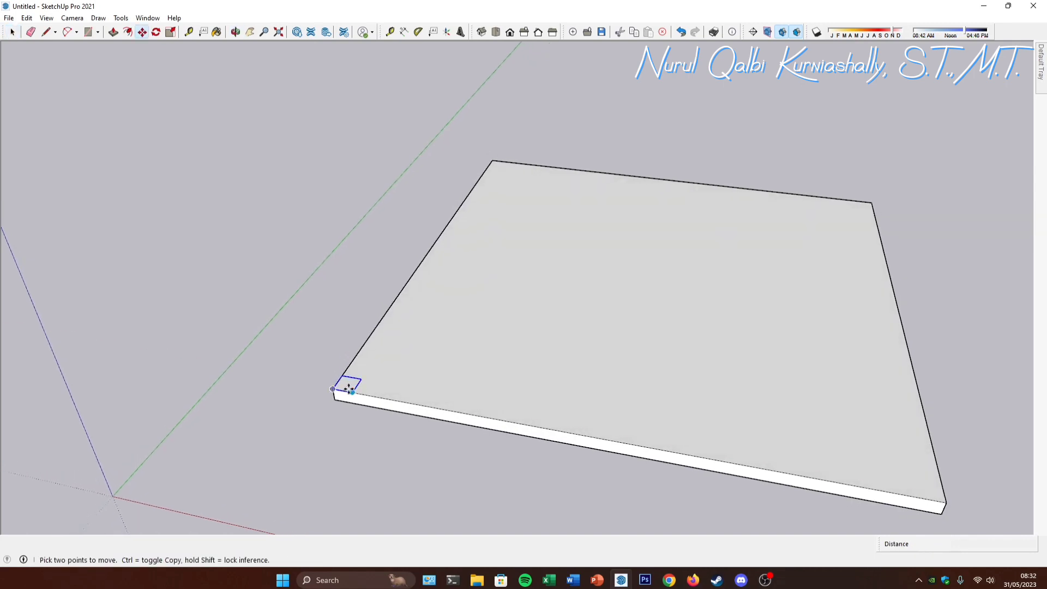
key("ctrl")
left_click(353, 392)
scroll(395, 379, "down", 1)
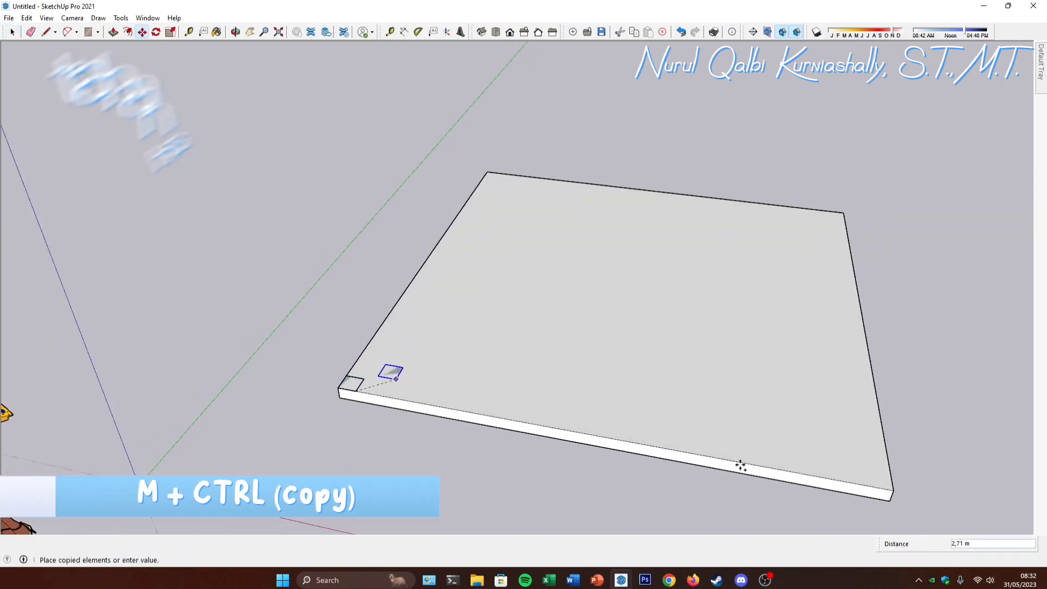
left_click(888, 487)
key("space")
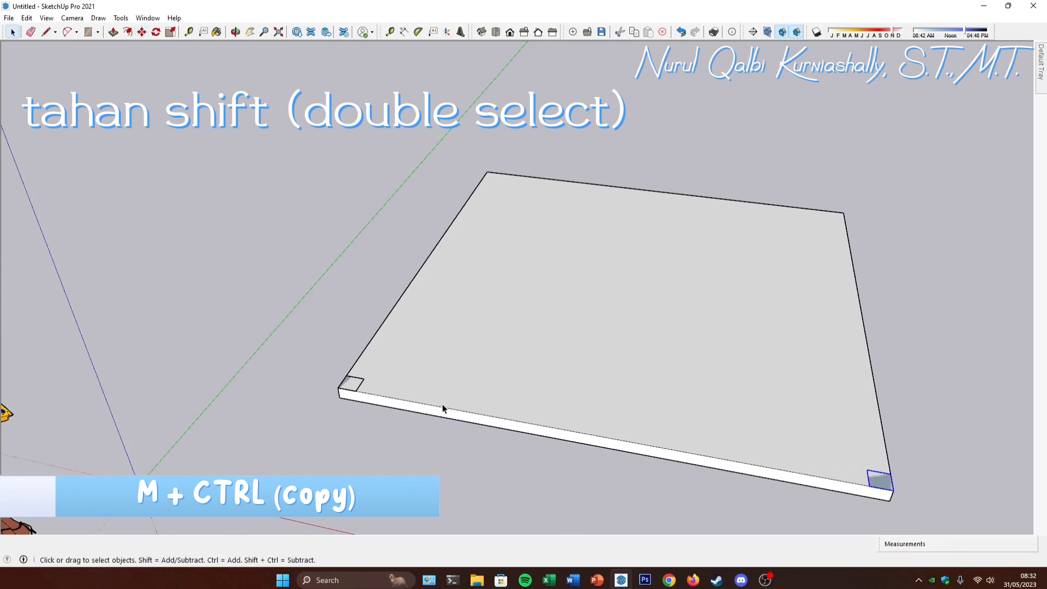
Step: Copy both front kolom squares together to the slab's two rear corners
key("m")
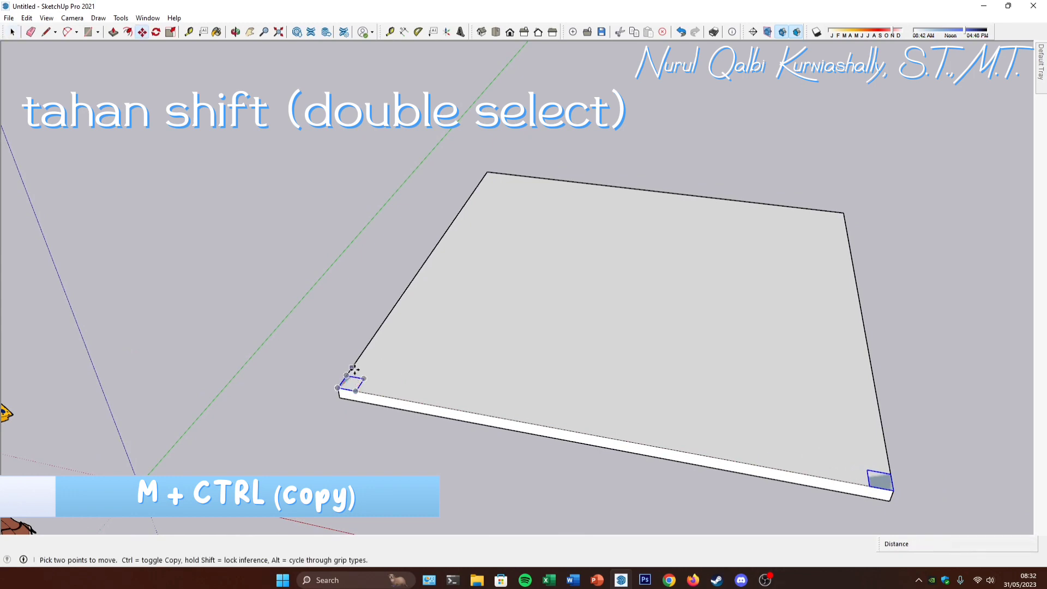
key("ctrl")
left_click(346, 376)
left_click(487, 174)
key("space")
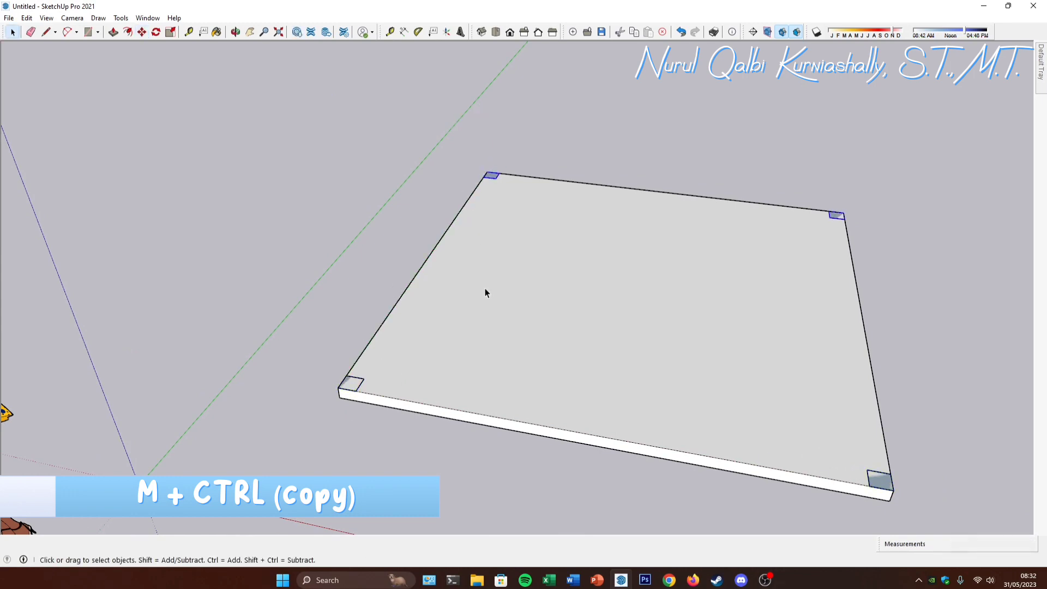
Step: Edit the kolom component and extrude its square face upward 8 m to raise all four columns
scroll(486, 292, "down", 3)
middle_click_drag(458, 327, 447, 299)
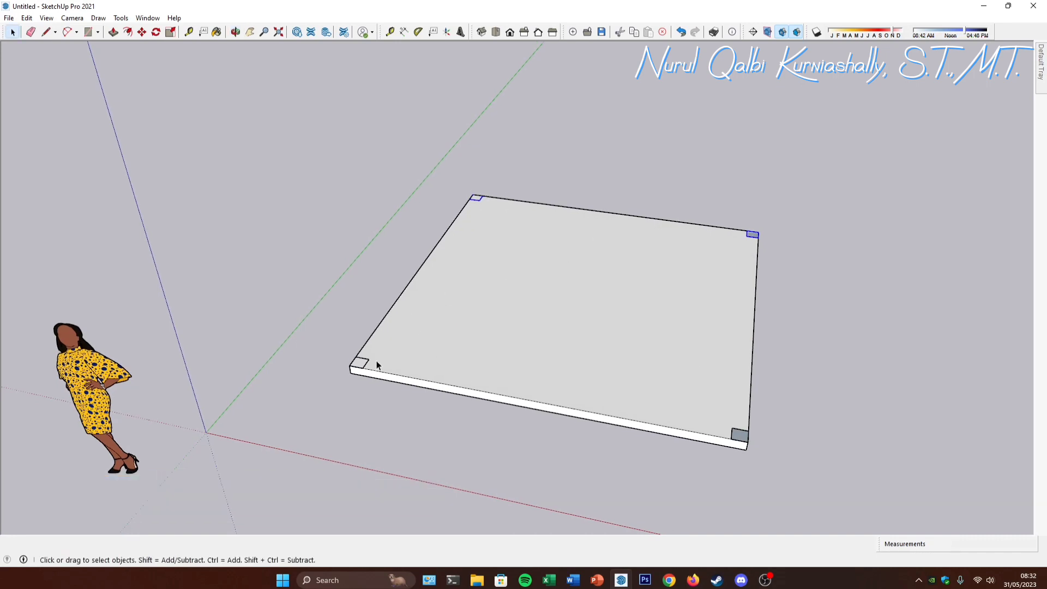
double_click(361, 364)
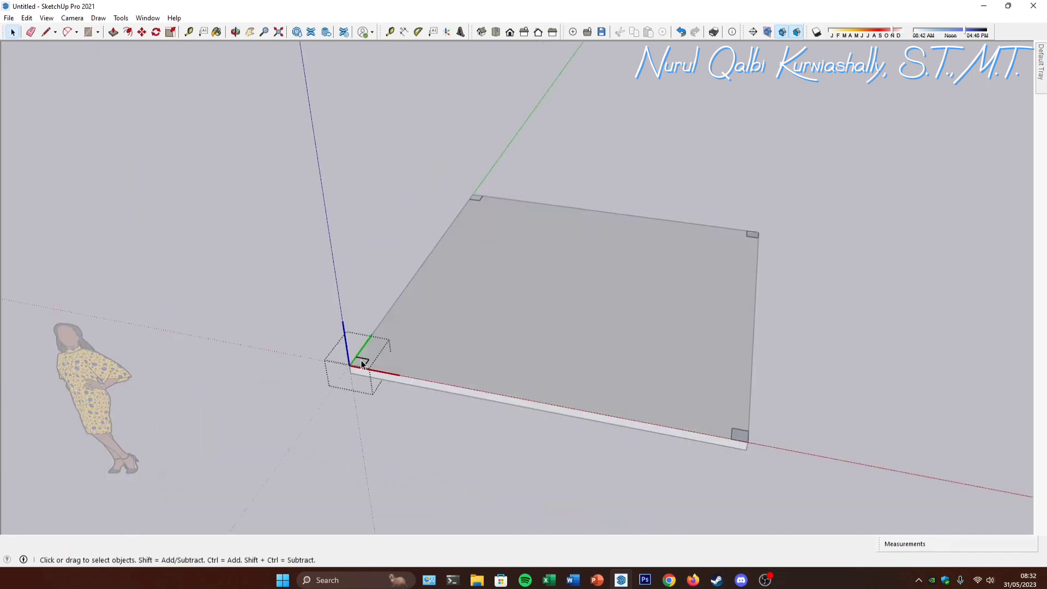
key("p")
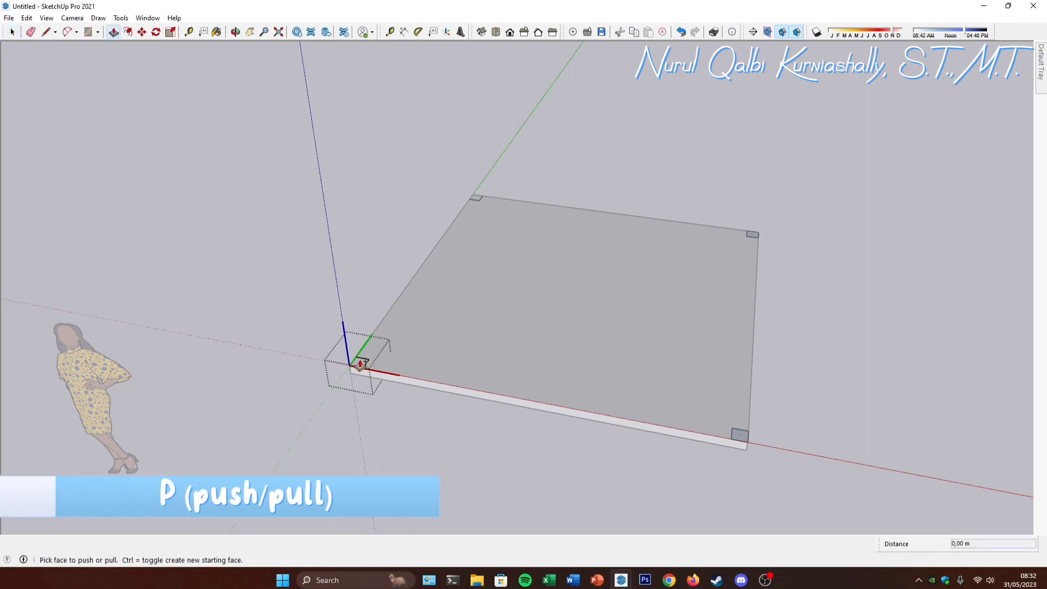
left_click(360, 365)
scroll(371, 370, "down", 3)
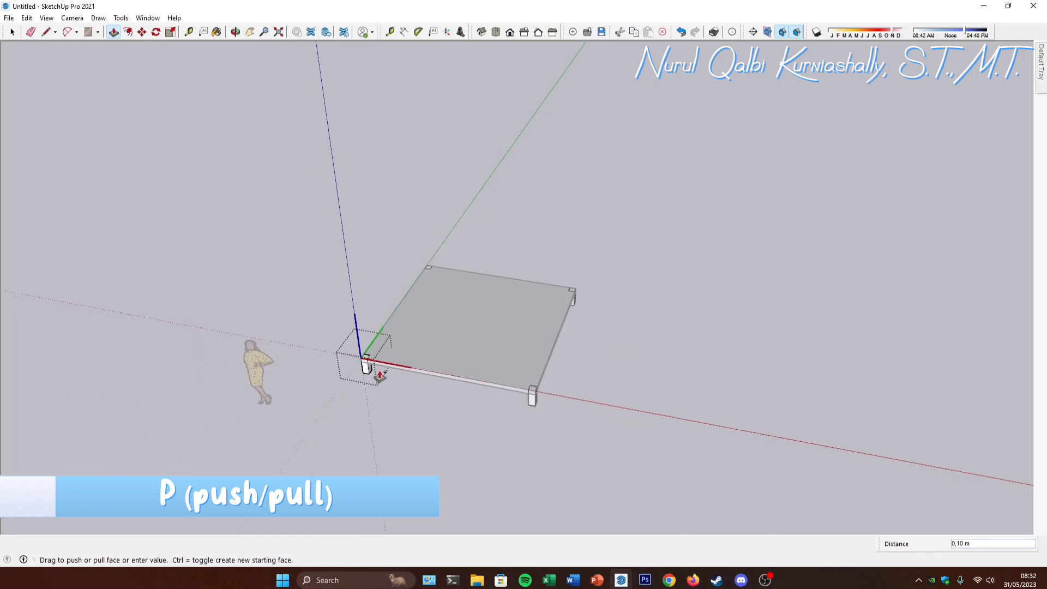
scroll(380, 375, "down", 3)
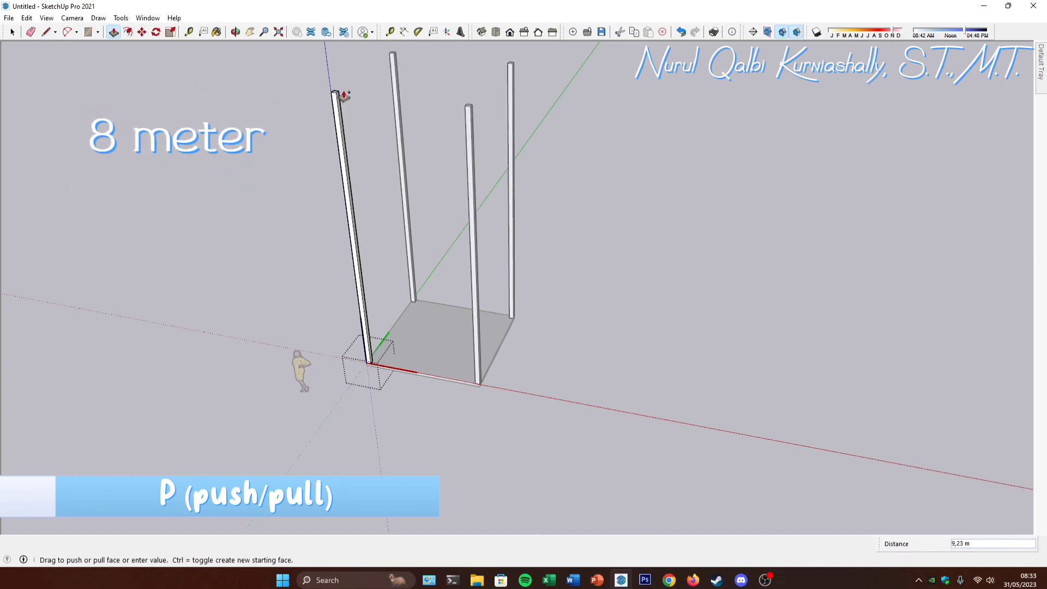
key("Return")
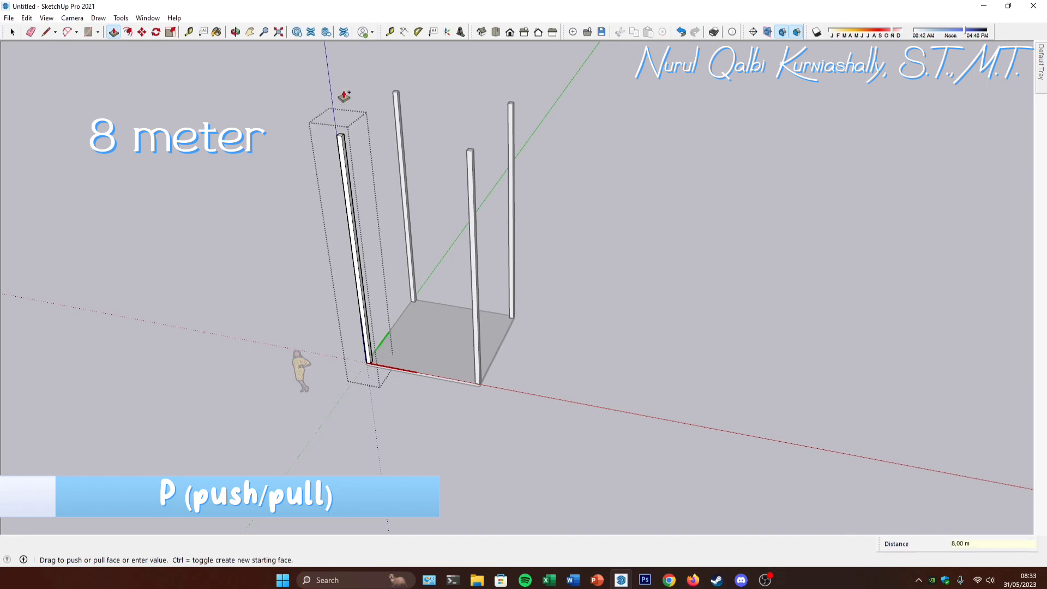
key("space")
left_click(631, 298)
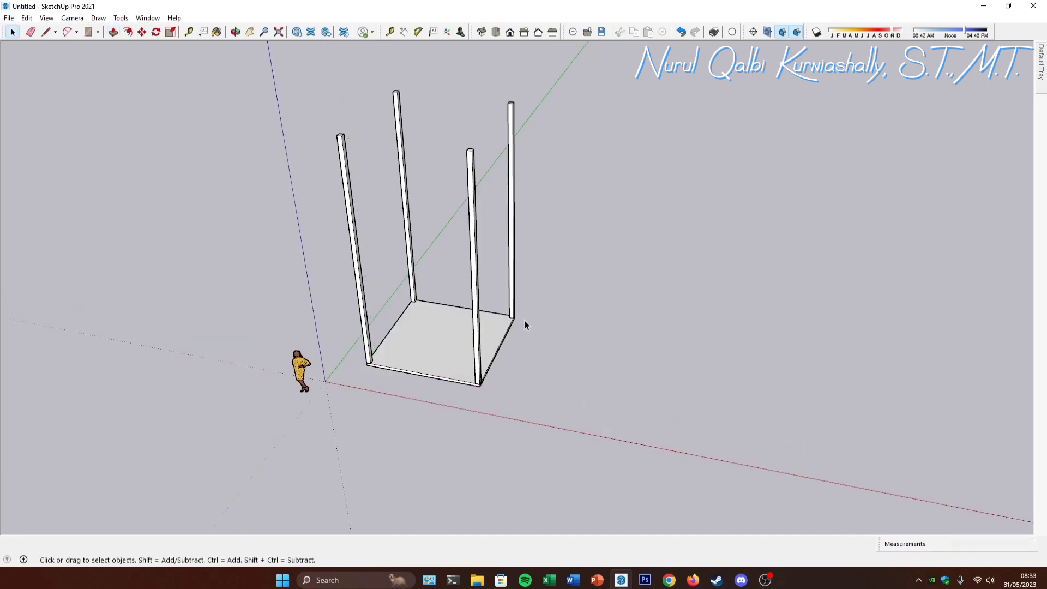
Step: Copy the floor slab 4 m straight up along the blue axis
left_click(442, 344)
key("m")
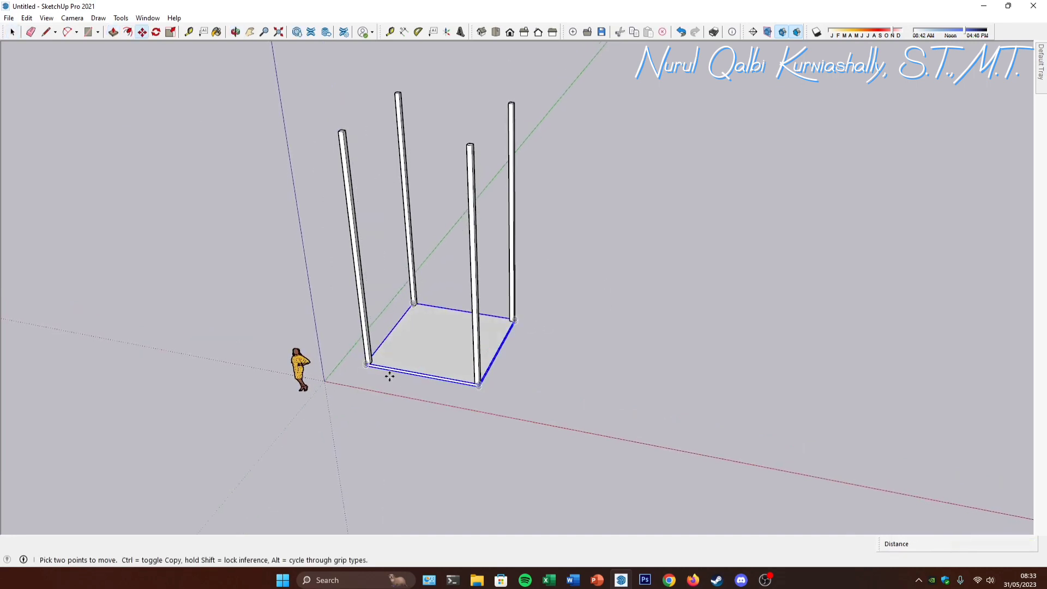
key("ctrl")
left_click(418, 371)
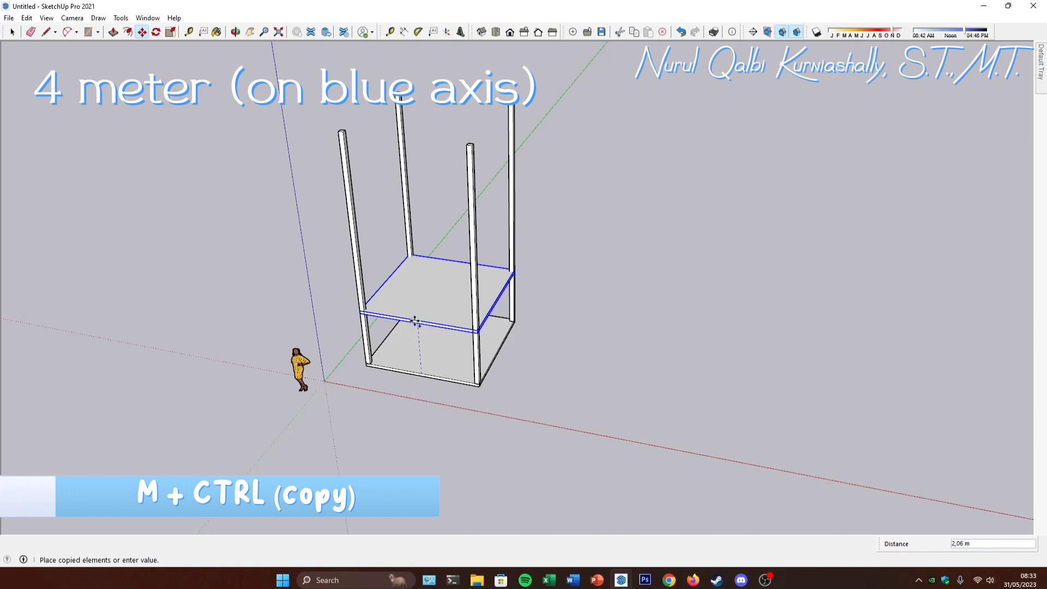
key("Return")
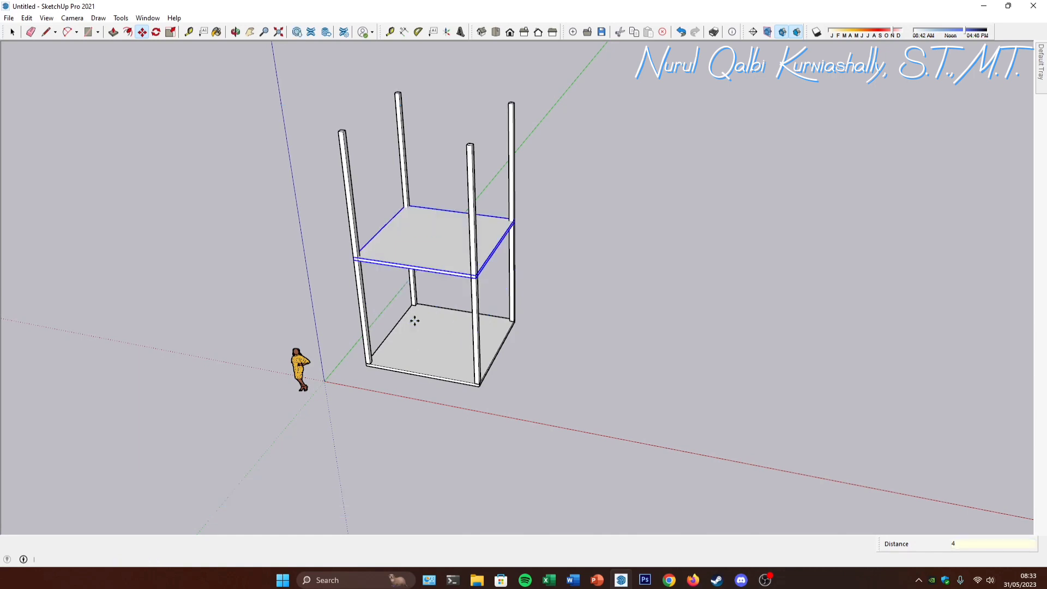
Step: Draw a rectangle across the tops of the four columns, from the rear-left column's outer corner to the front-right column's outer corner
key("space")
scroll(424, 315, "down", 1)
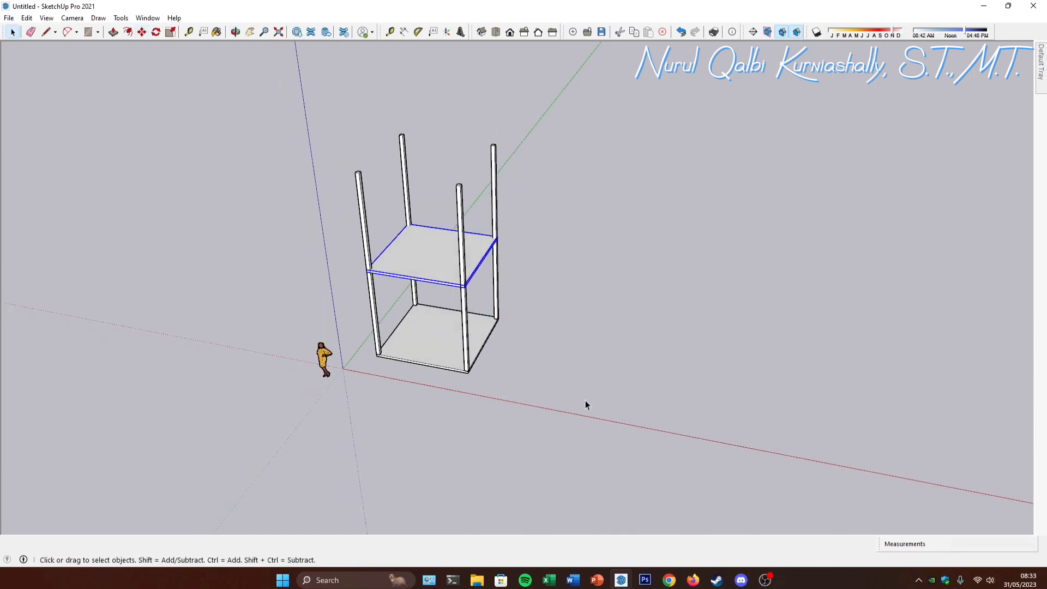
left_click(519, 377)
scroll(519, 376, "down", 2)
scroll(436, 279, "up", 2)
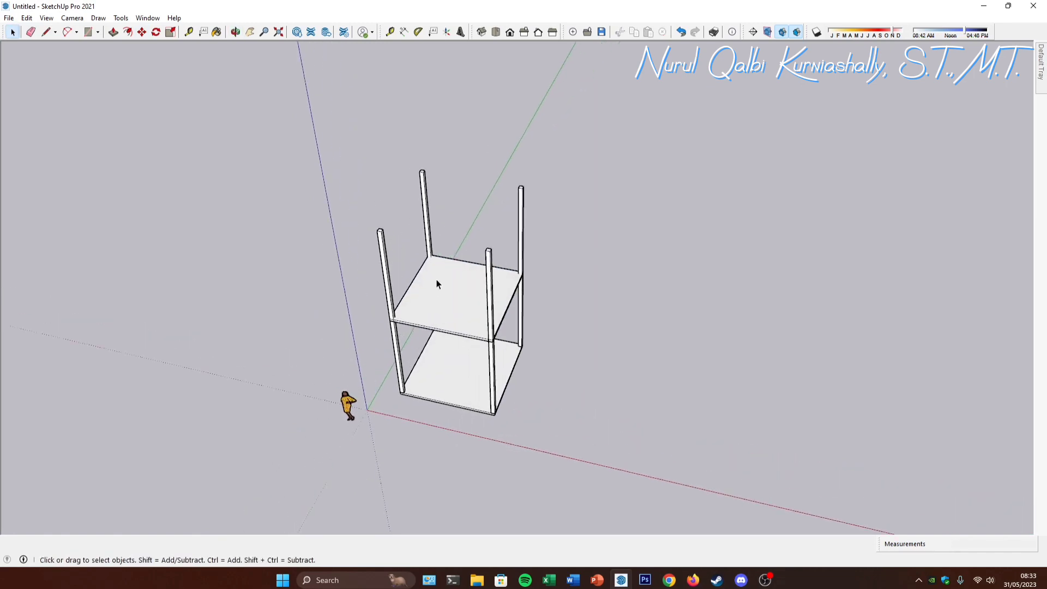
middle_click_drag(436, 280, 439, 345)
scroll(467, 334, "down", 1)
scroll(467, 335, "down", 1)
scroll(440, 278, "up", 1)
middle_click_drag(441, 281, 445, 289)
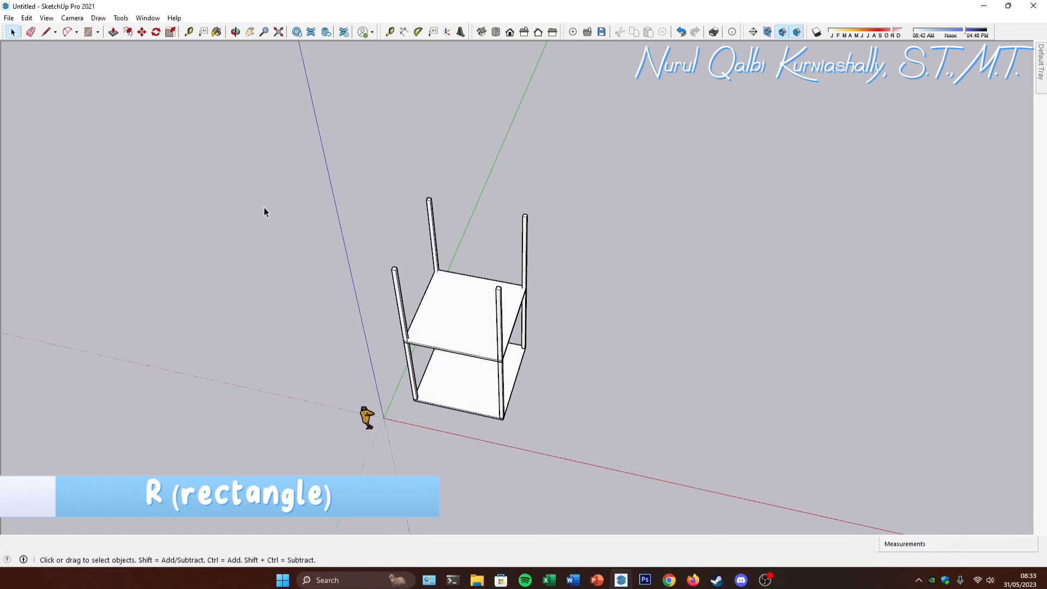
key("r")
middle_click_drag(390, 219, 440, 216)
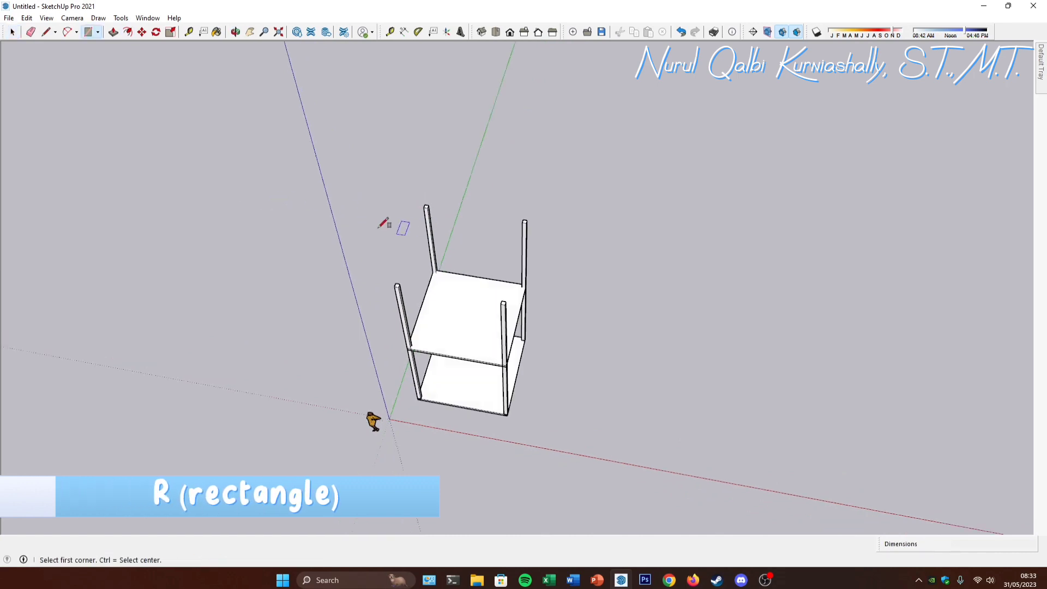
scroll(424, 208, "up", 2)
scroll(425, 207, "up", 2)
left_click(426, 205)
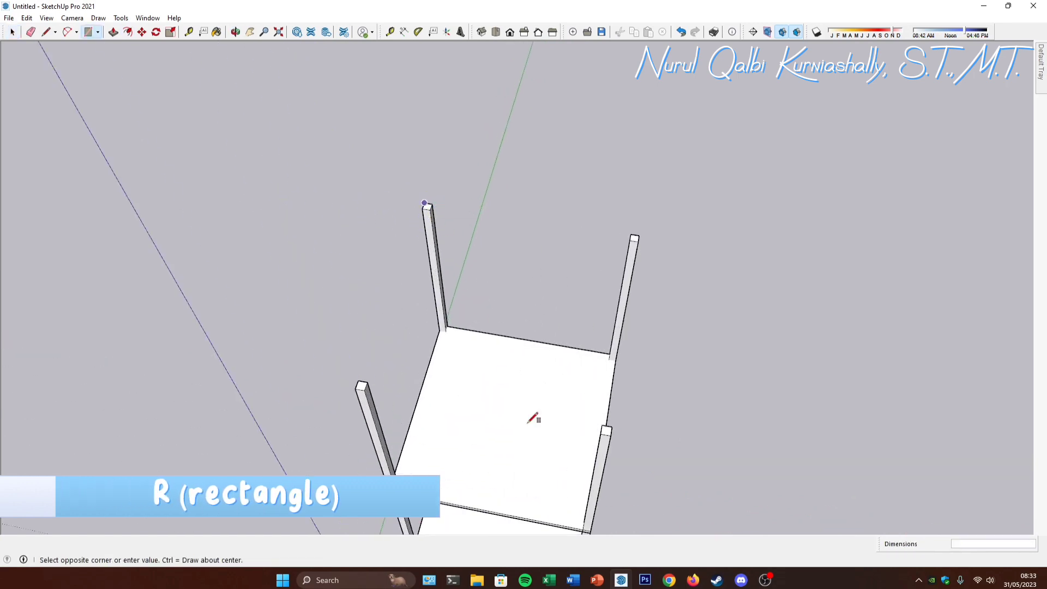
left_click(611, 435)
Step: Group the rectangle on top of the columns together with its edges
key("space")
double_click(514, 293)
right_click(514, 293)
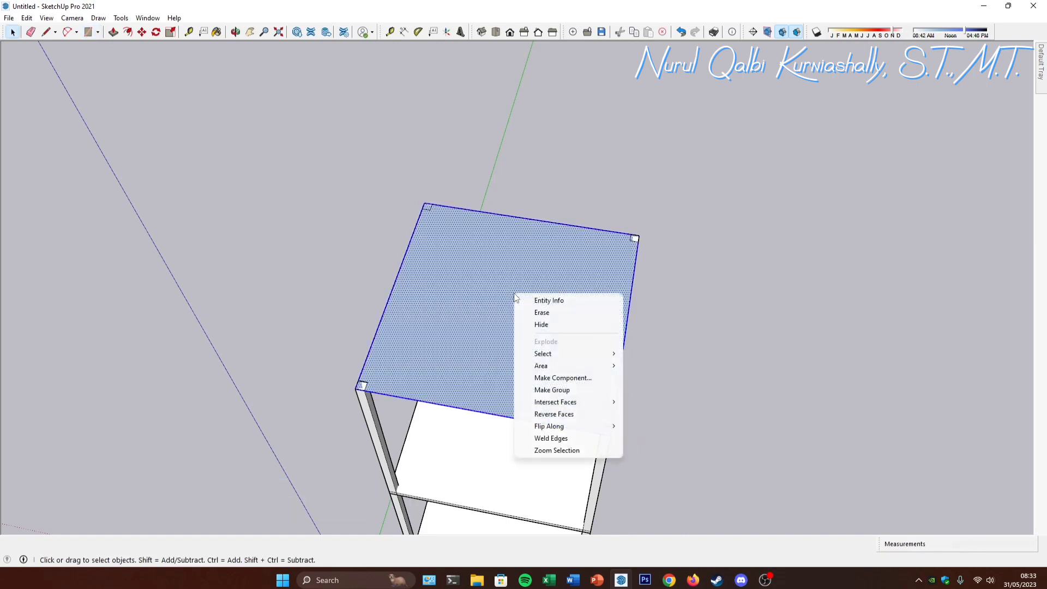
left_click(581, 390)
Step: Inside the roof group, offset the rectangle's outline 1 m outward to form an overhang
middle_click_drag(491, 293, 511, 290)
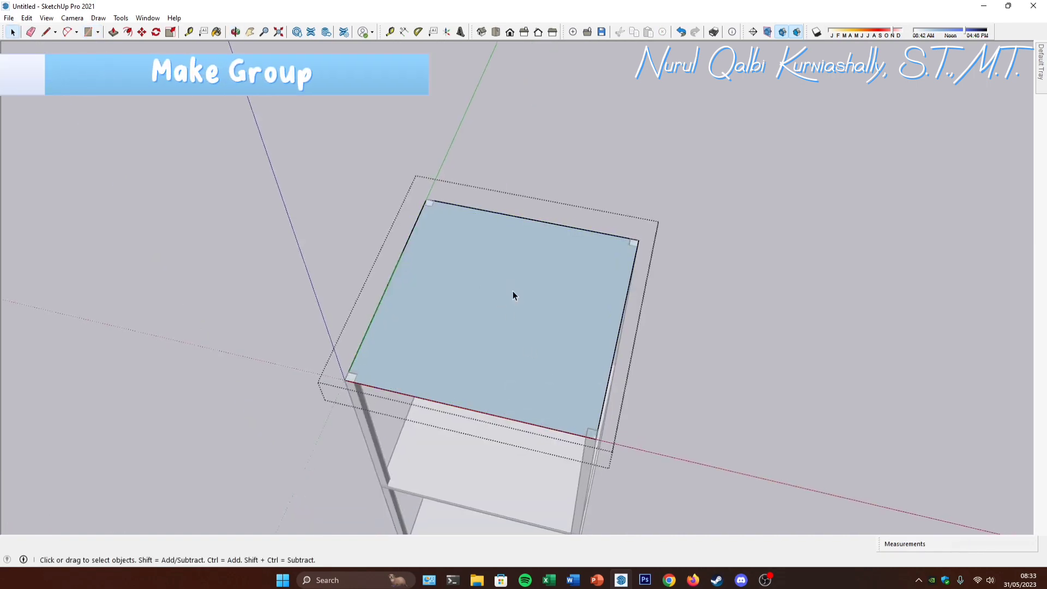
key("f")
left_click(401, 270)
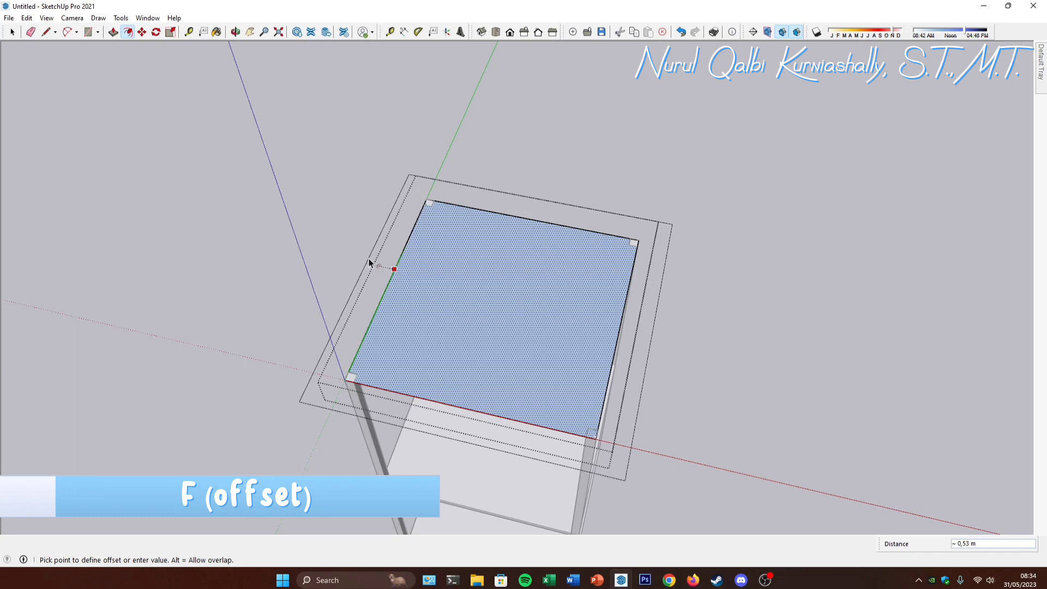
type("1")
key("Return")
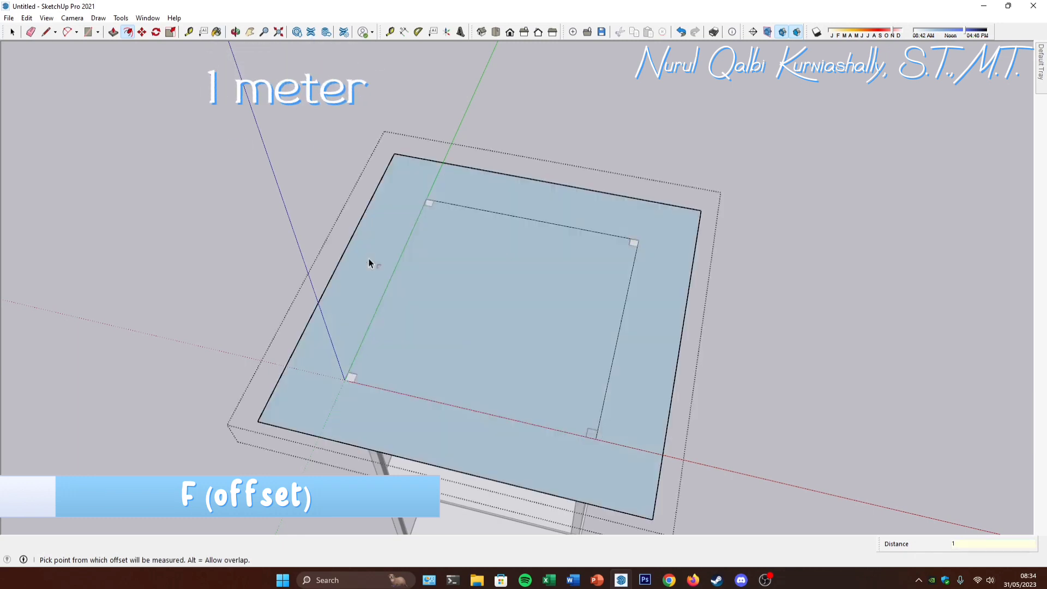
Step: Erase the four edges of the inner rectangle so the roof becomes a single enlarged face
key("space")
key("e")
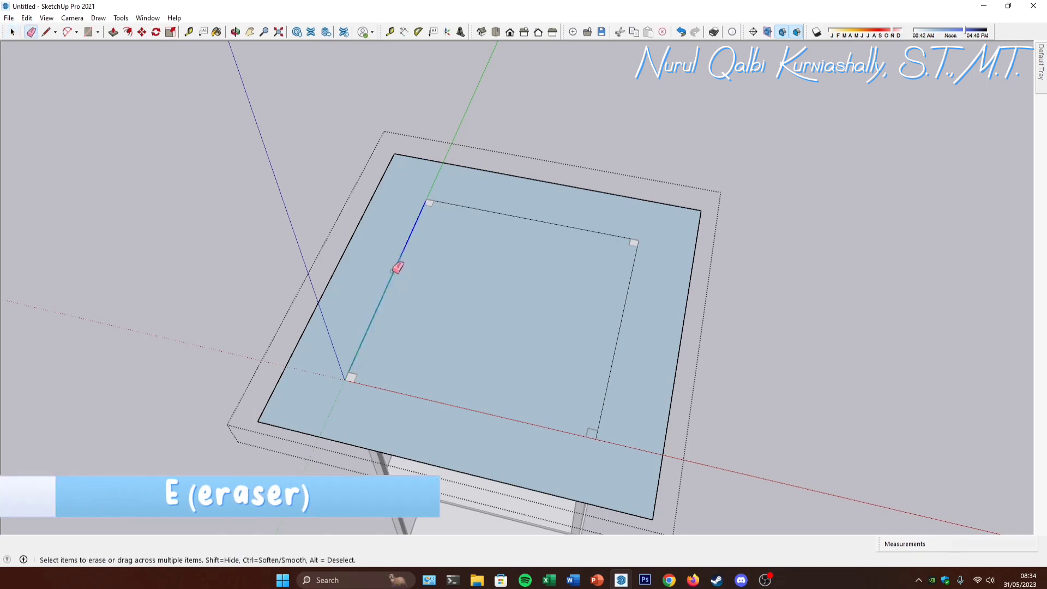
left_click(400, 267)
left_click(518, 221)
left_click(637, 309)
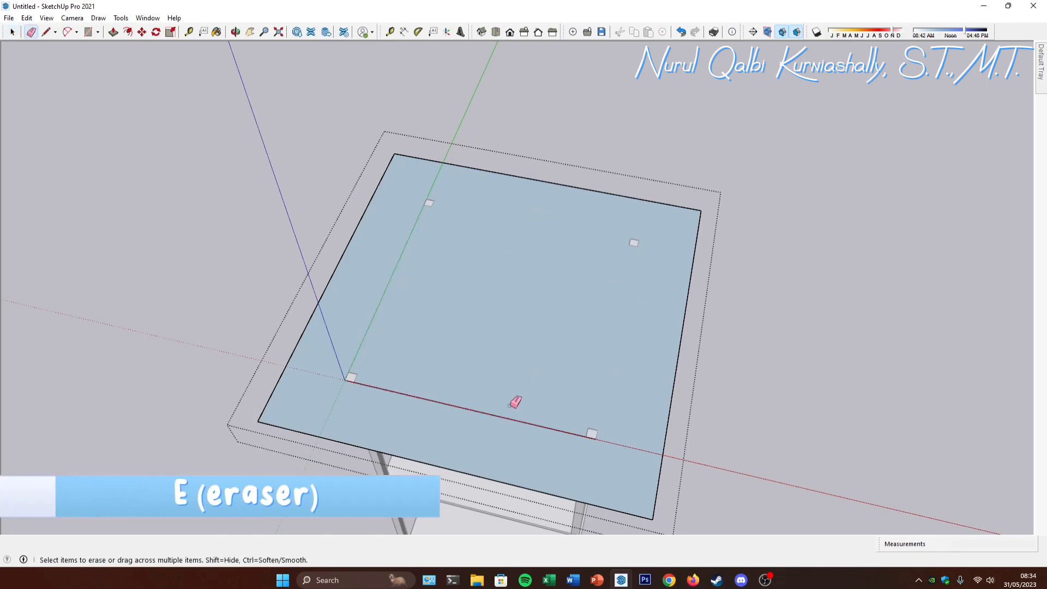
left_click(510, 417)
key("space")
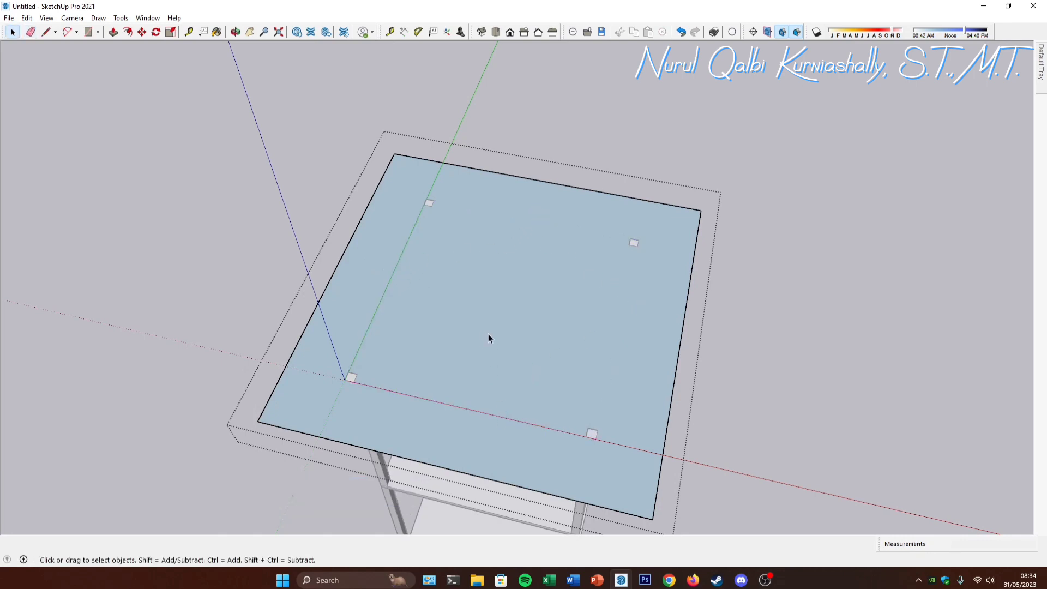
Step: Place a 45° protractor guide from the roof face's front-left corner, measured from its front edge
scroll(512, 315, "down", 4)
key("o")
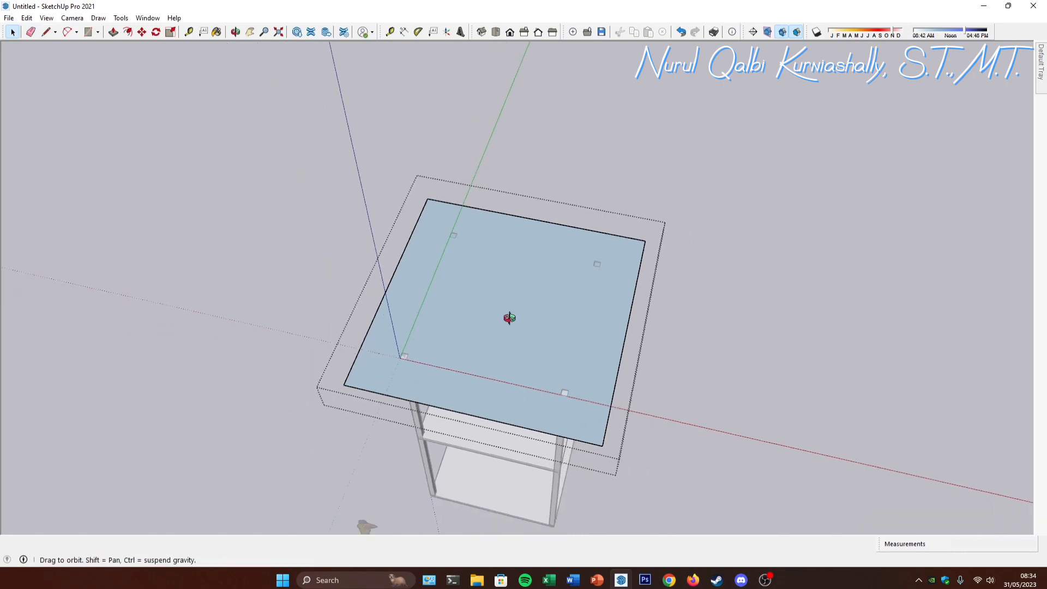
middle_click_drag(511, 315, 515, 319)
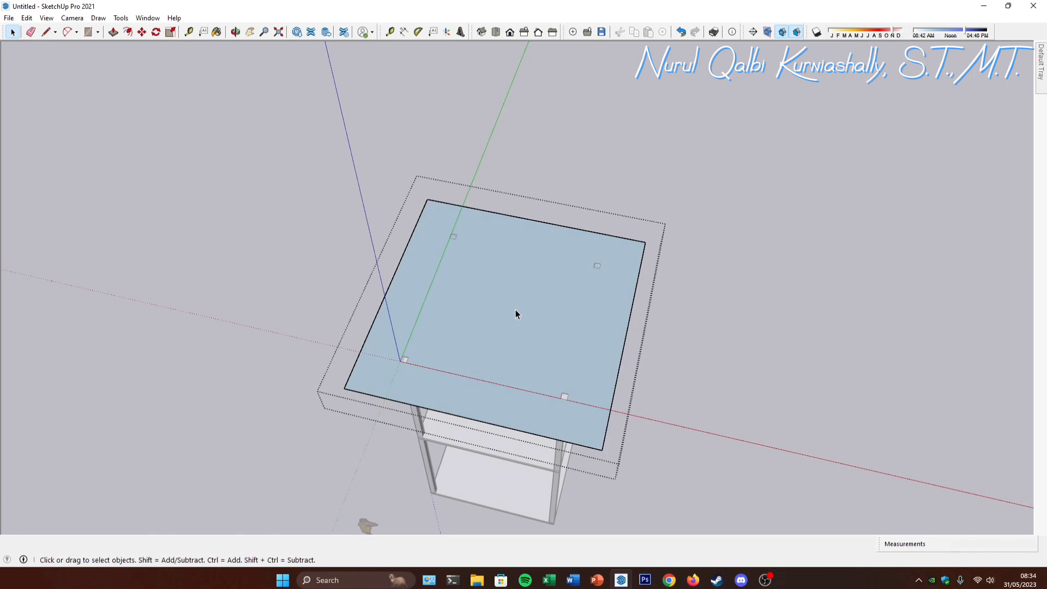
middle_click_drag(516, 310, 523, 314)
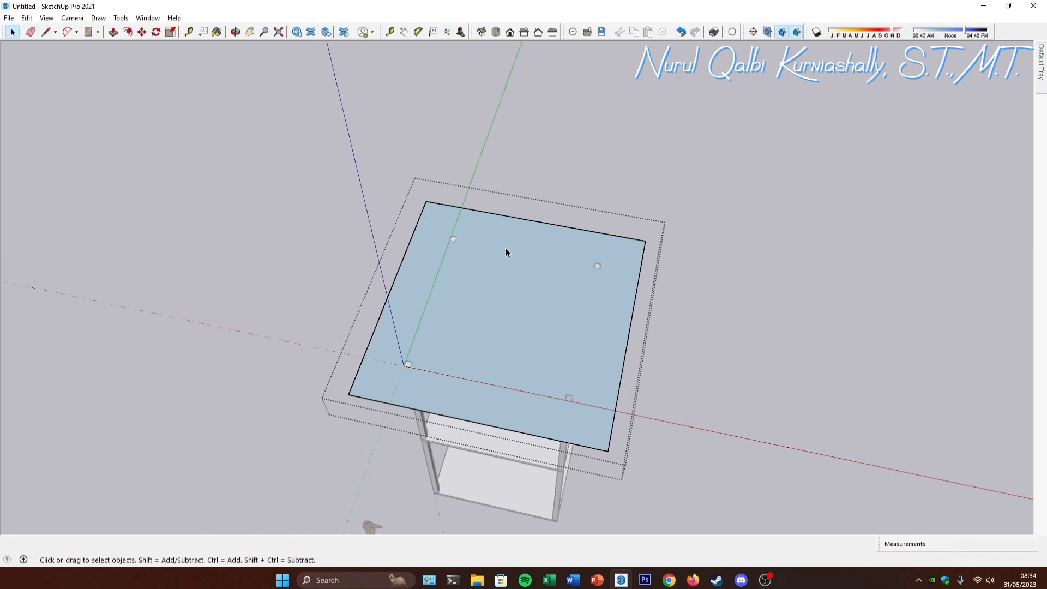
left_click(418, 32)
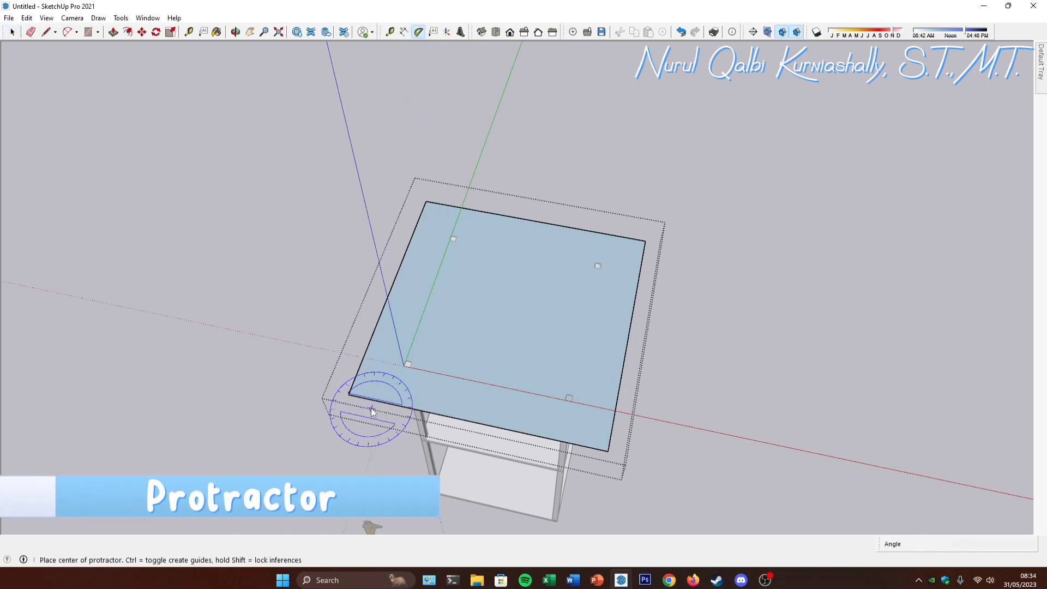
left_click(349, 394)
left_click(460, 419)
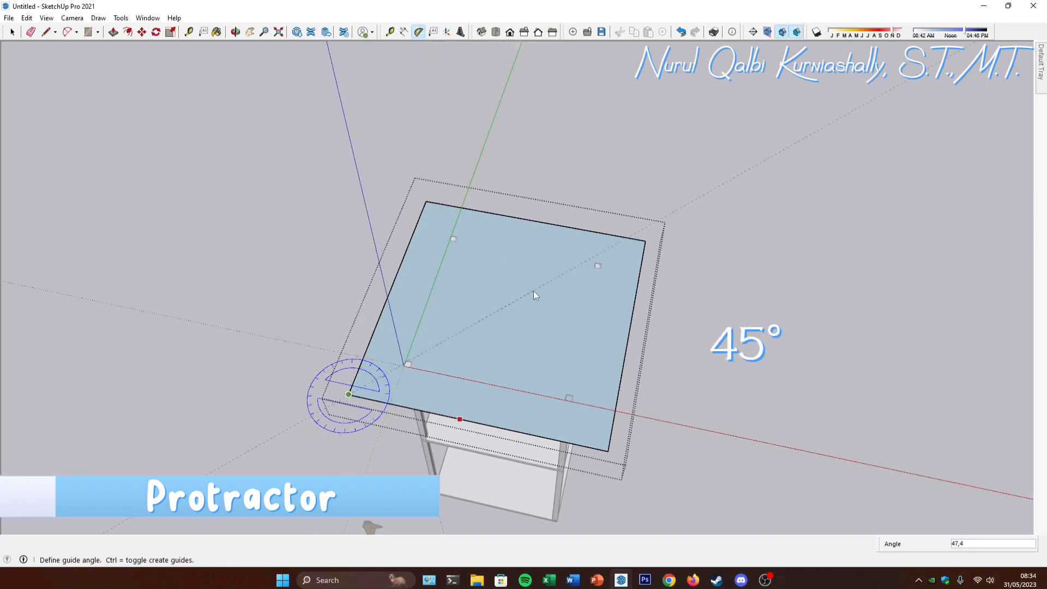
key("Return")
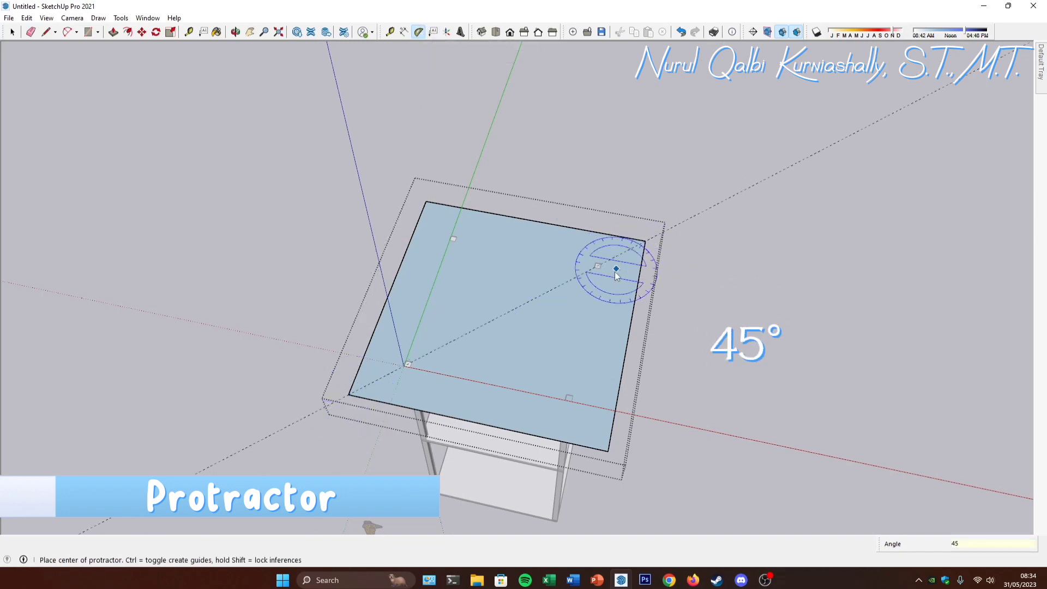
Step: Draw both diagonal lines across the roof face, joining its opposite corners
middle_click_drag(614, 264, 611, 300)
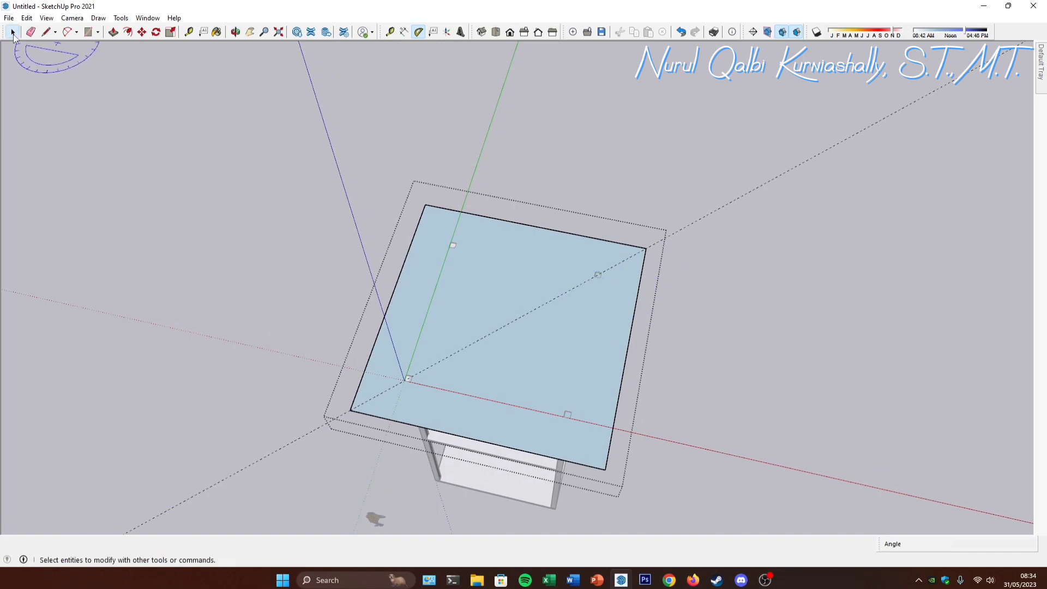
left_click(12, 32)
left_click(494, 331)
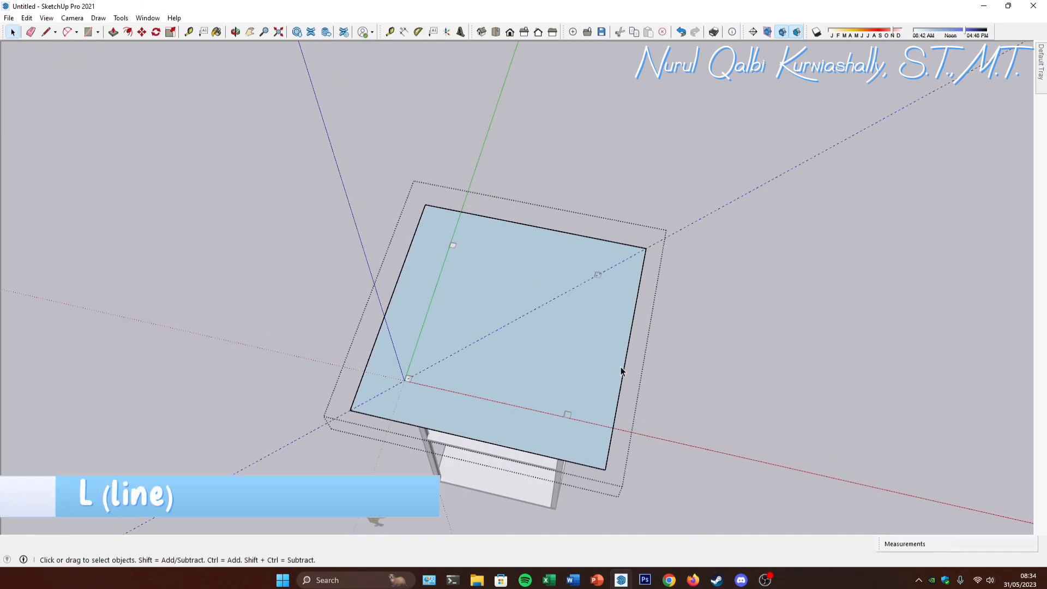
key("l")
left_click(425, 205)
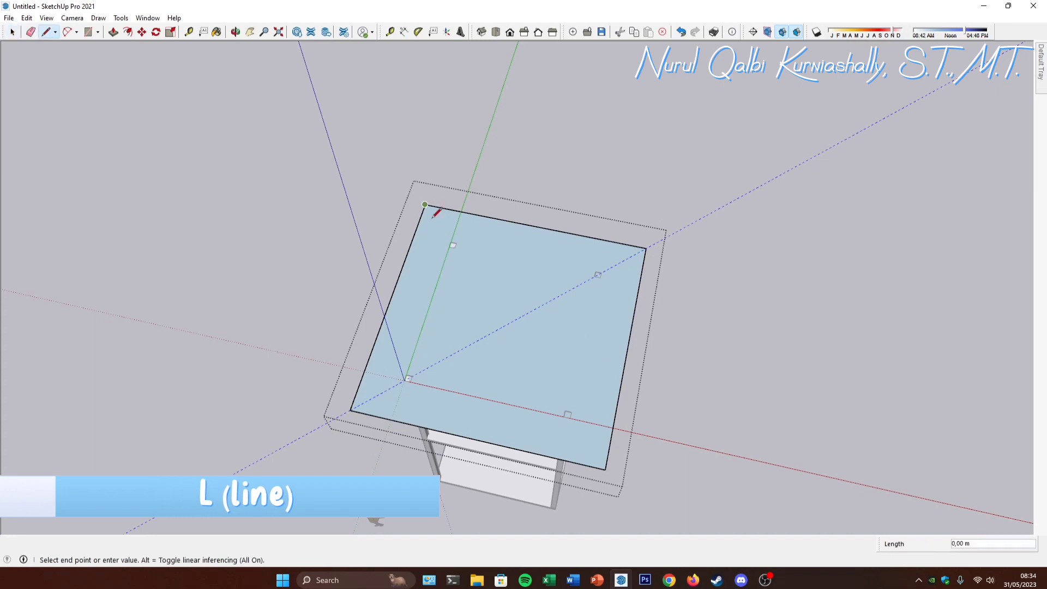
left_click(605, 469)
left_click(351, 409)
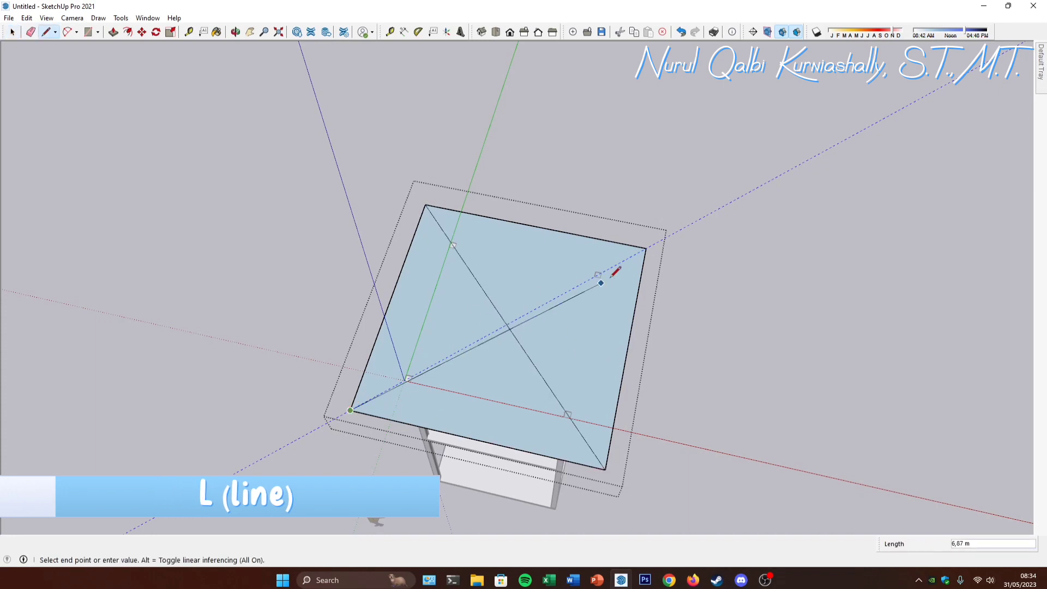
left_click(646, 249)
key("space")
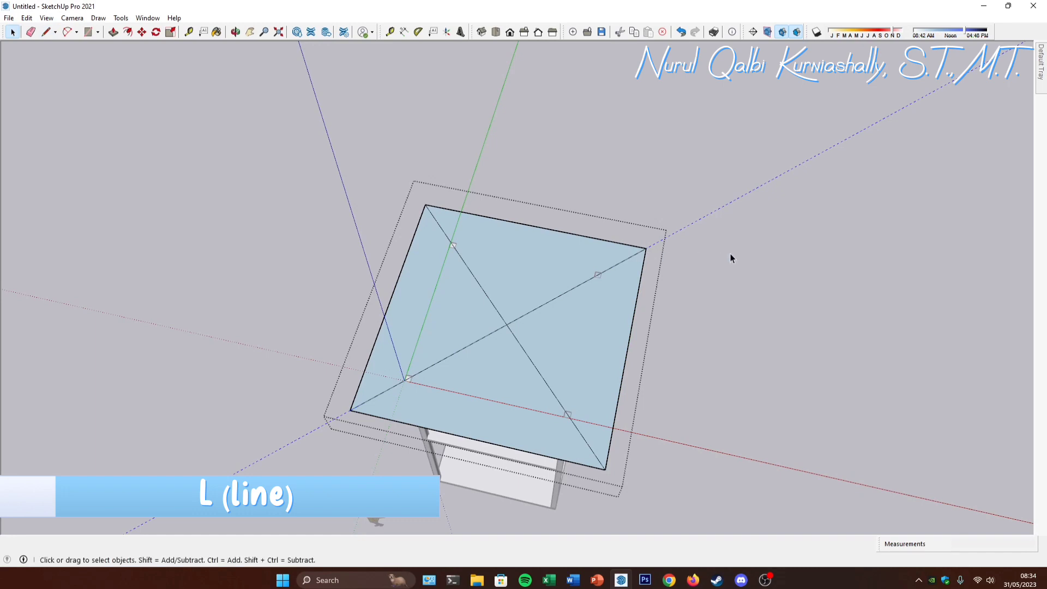
Step: Leave the roof group and copy it along the red axis to the open area beside the building
key("e")
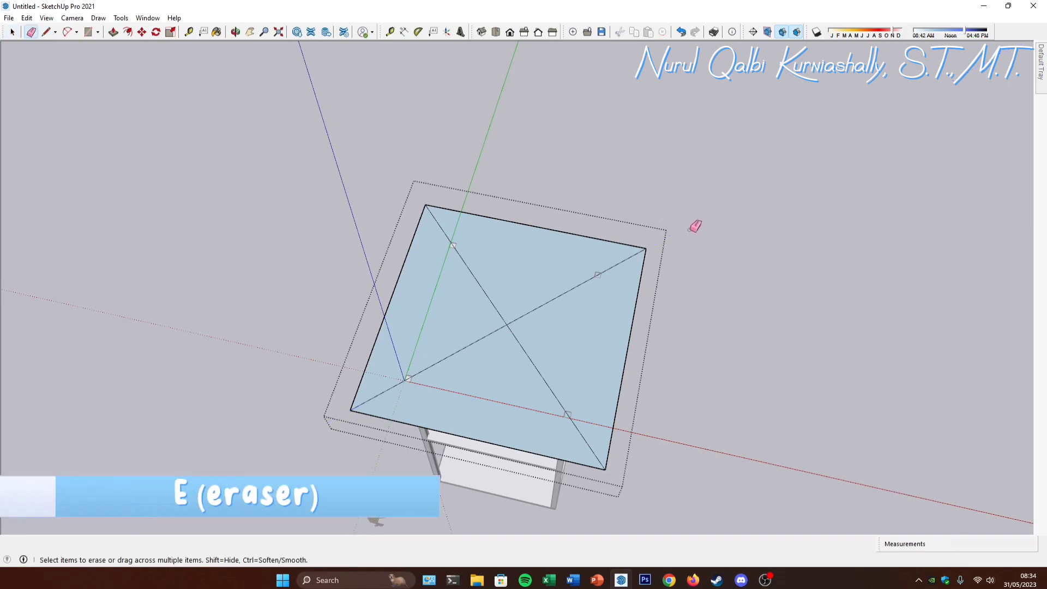
key("space")
left_click(689, 231)
double_click(596, 343)
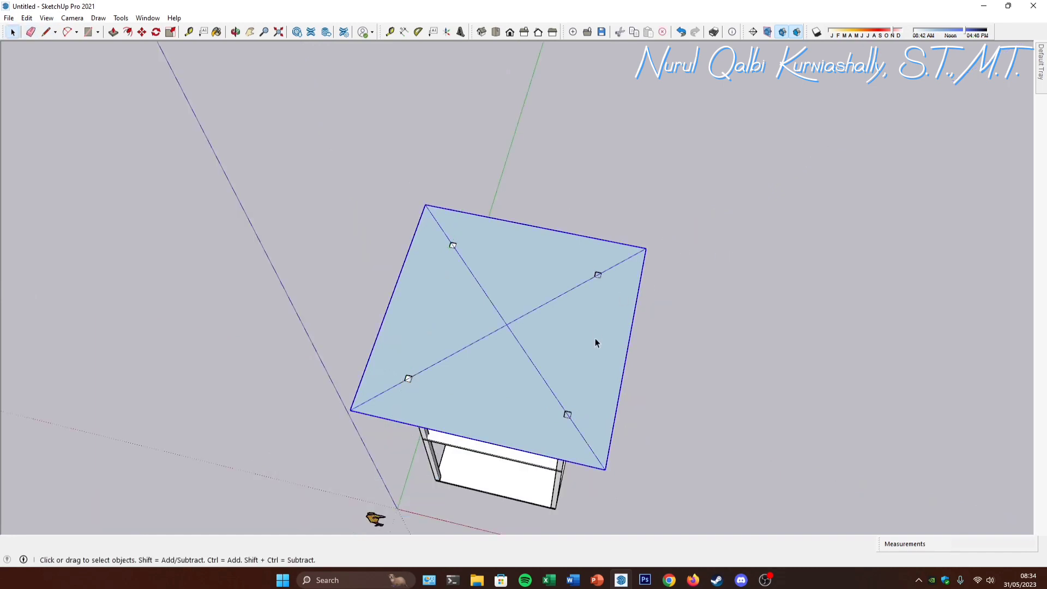
middle_click_drag(596, 344, 586, 386)
key("m")
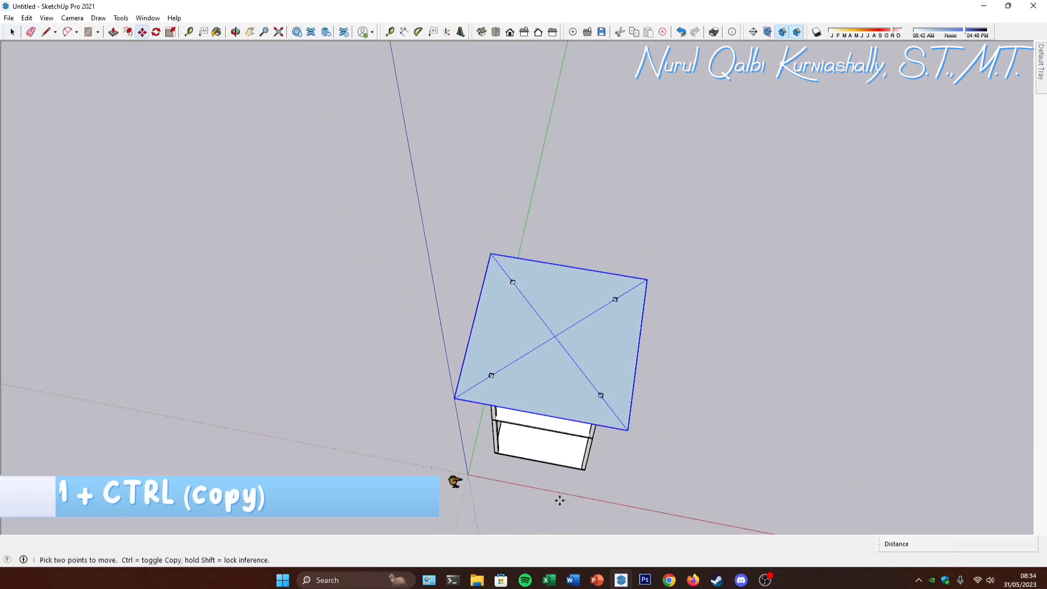
key("ctrl")
left_click(556, 494)
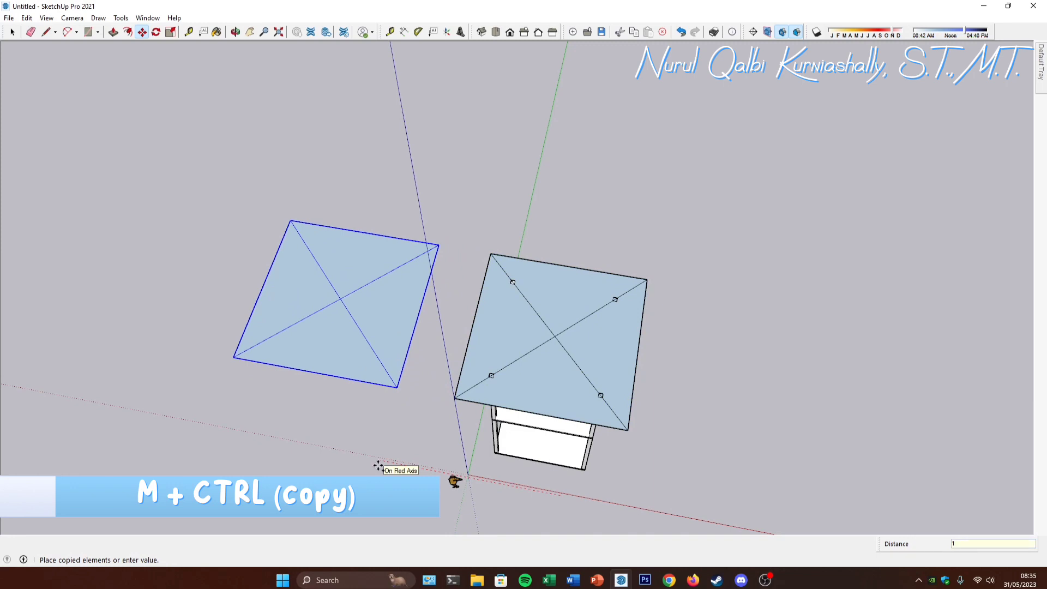
key("Return")
key("space")
Step: Place a 30° protractor guide rising from the roof's front-left corner, measured from the front edge in the plane perpendicular to the green axis
middle_click_drag(478, 378, 554, 302)
triple_click(544, 349)
scroll(545, 327, "up", 2)
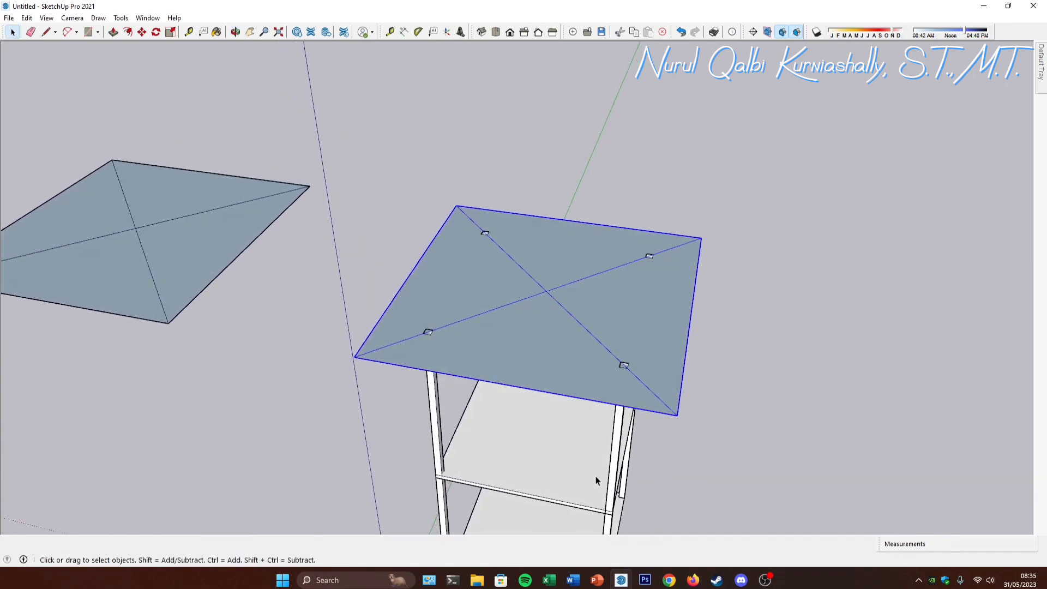
middle_click_drag(597, 219, 563, 272)
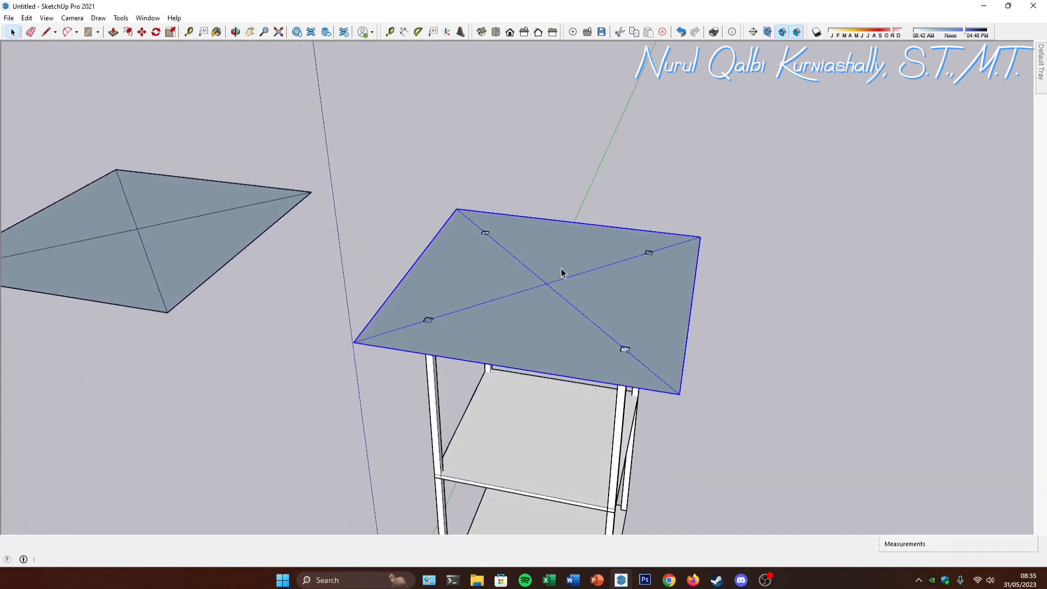
left_click(418, 32)
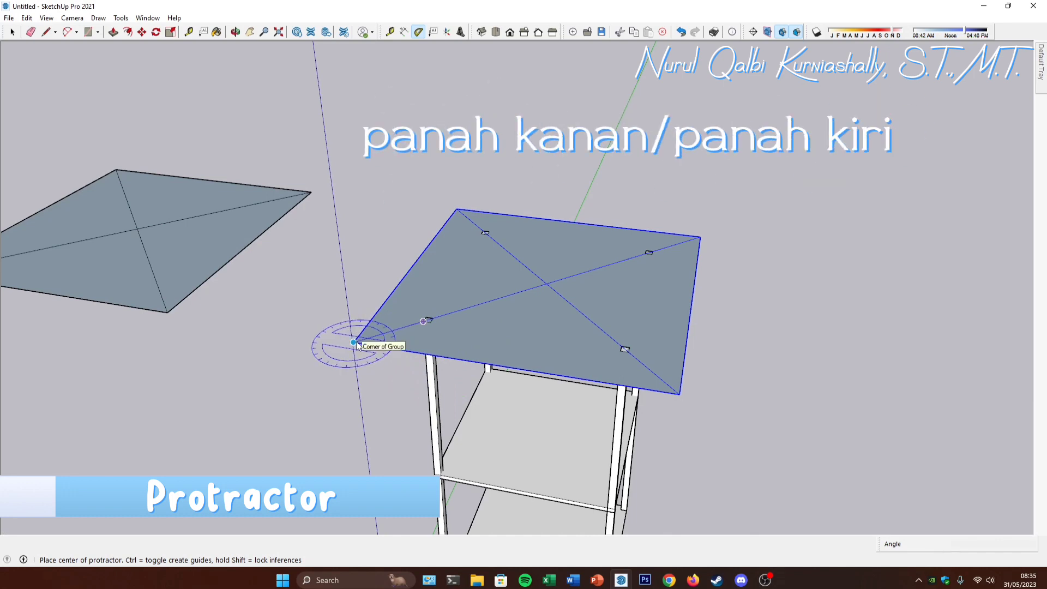
key("Right")
key("Left")
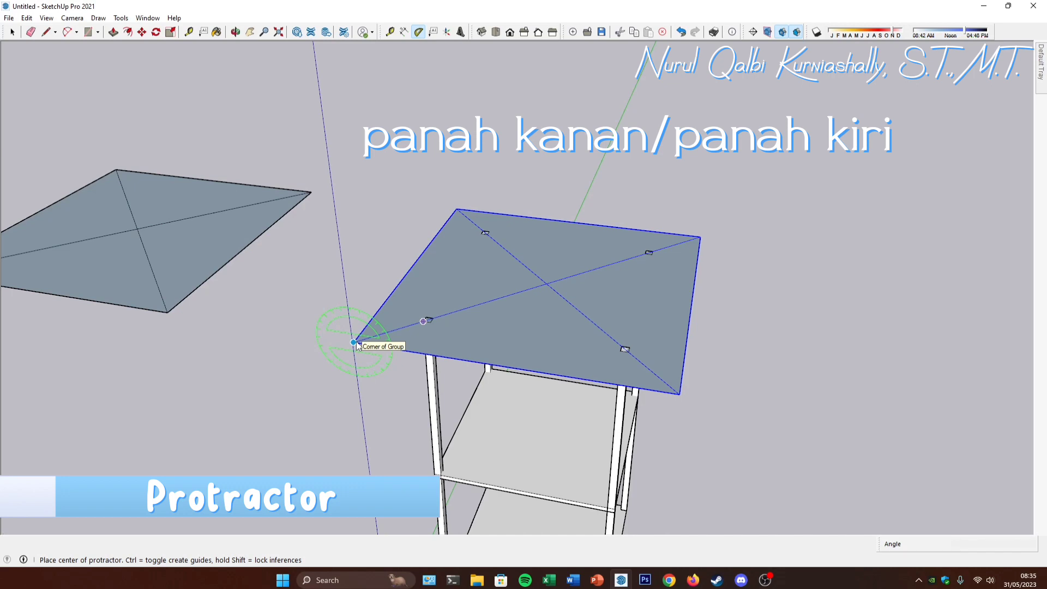
key("Left")
key("Right")
key("Left")
key("Left")
key("Right")
key("Right")
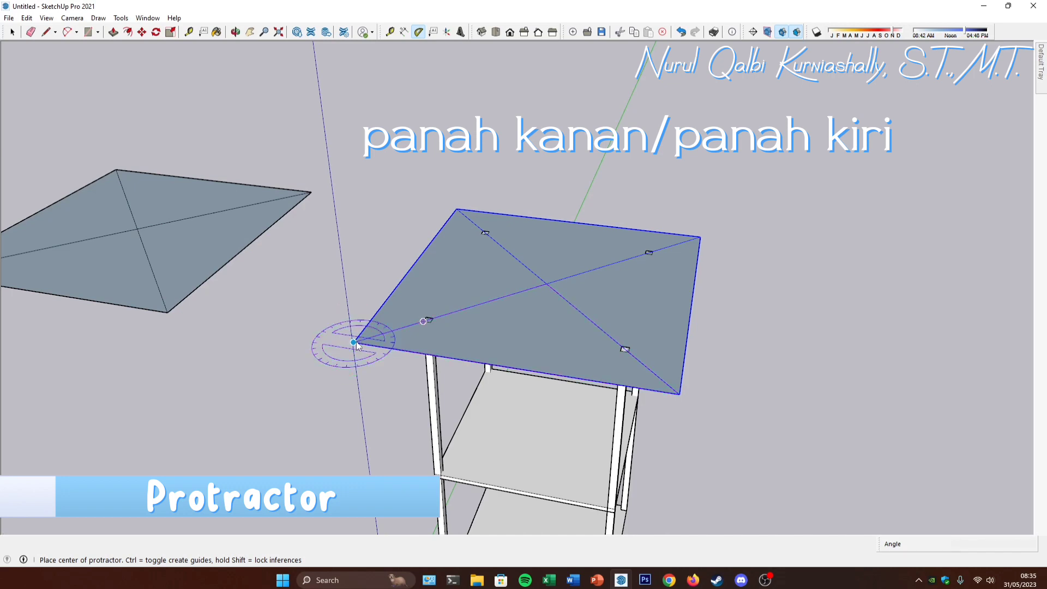
key("Left")
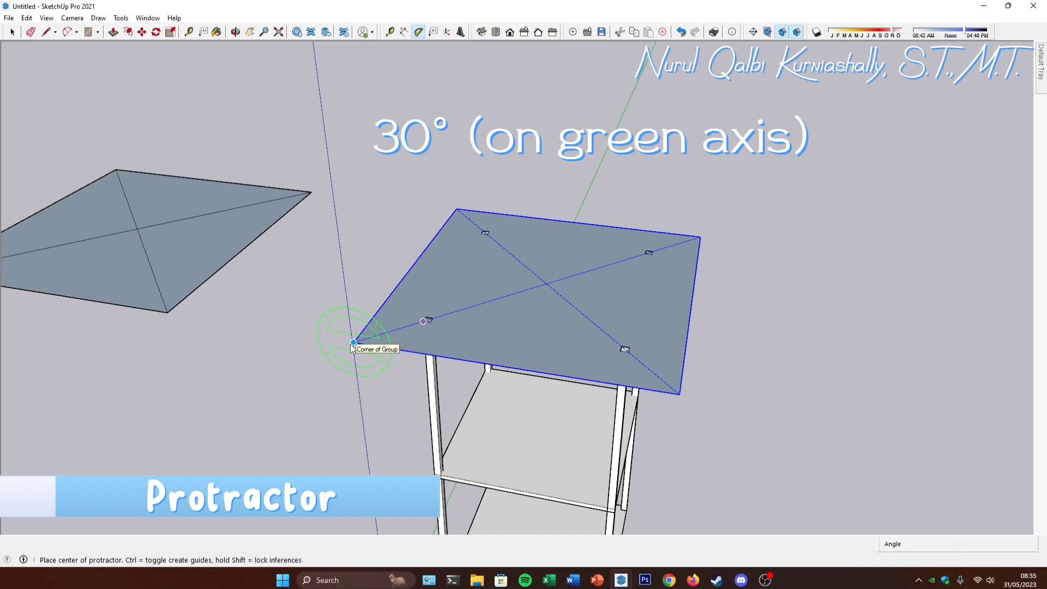
left_click(354, 343)
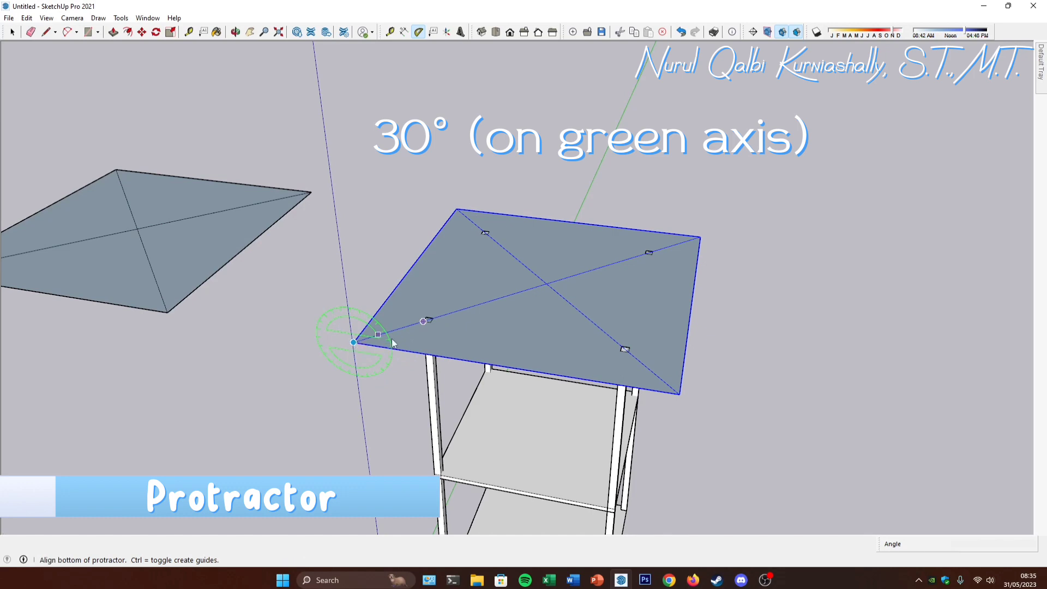
left_click(679, 395)
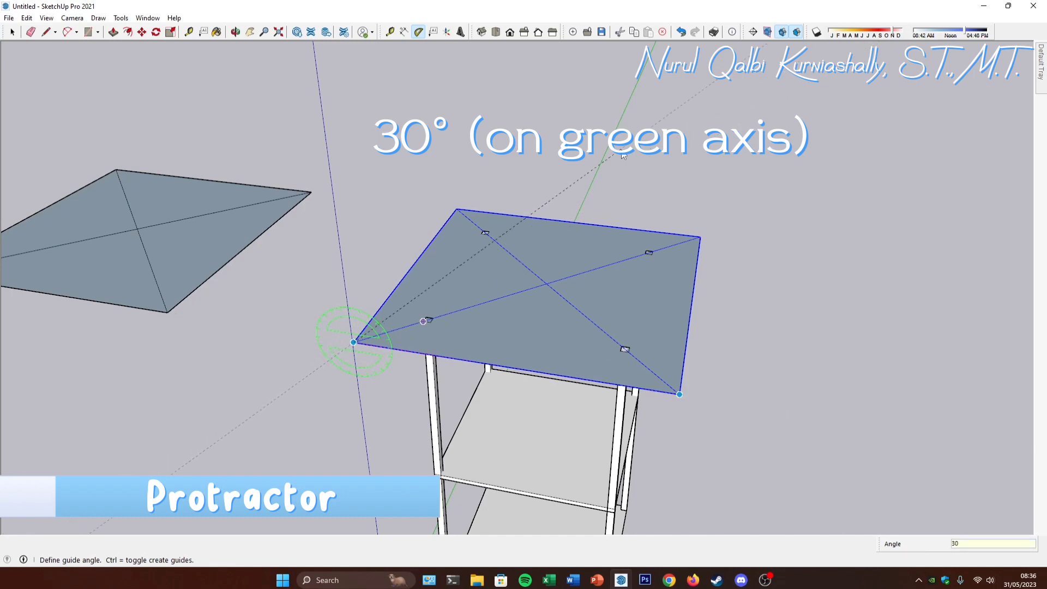
key("Return")
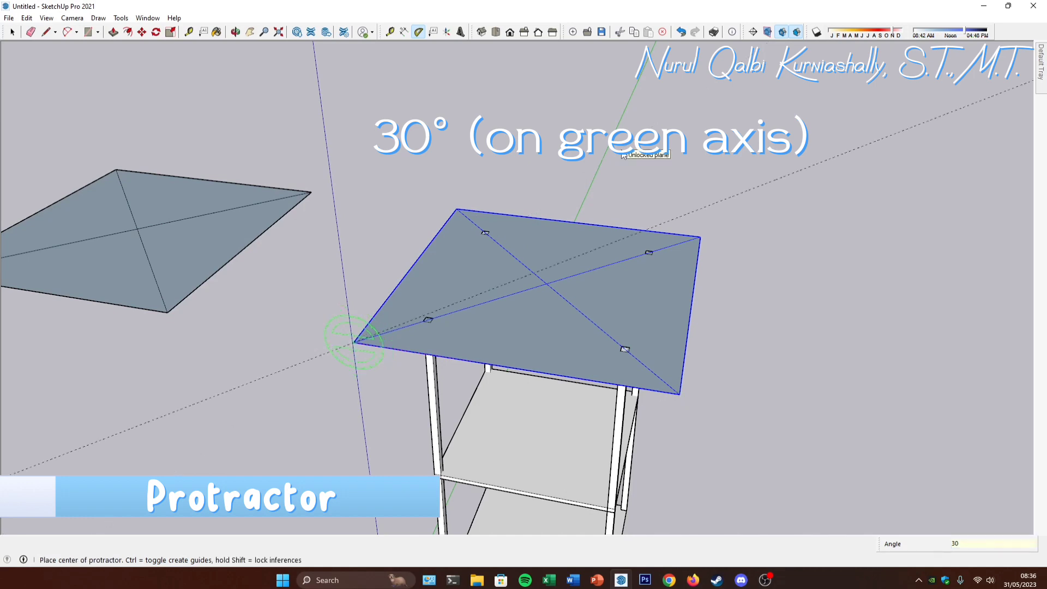
Step: Place a mirrored 30° protractor guide rising from the roof's front-right corner, measured from the same front edge
left_click(679, 394)
left_click(506, 366)
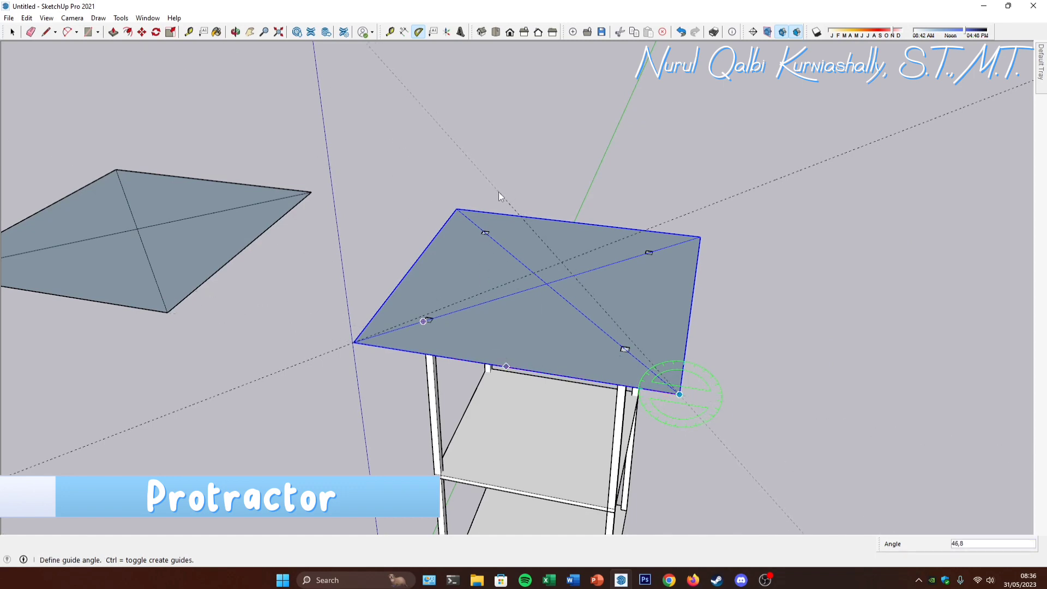
type("30")
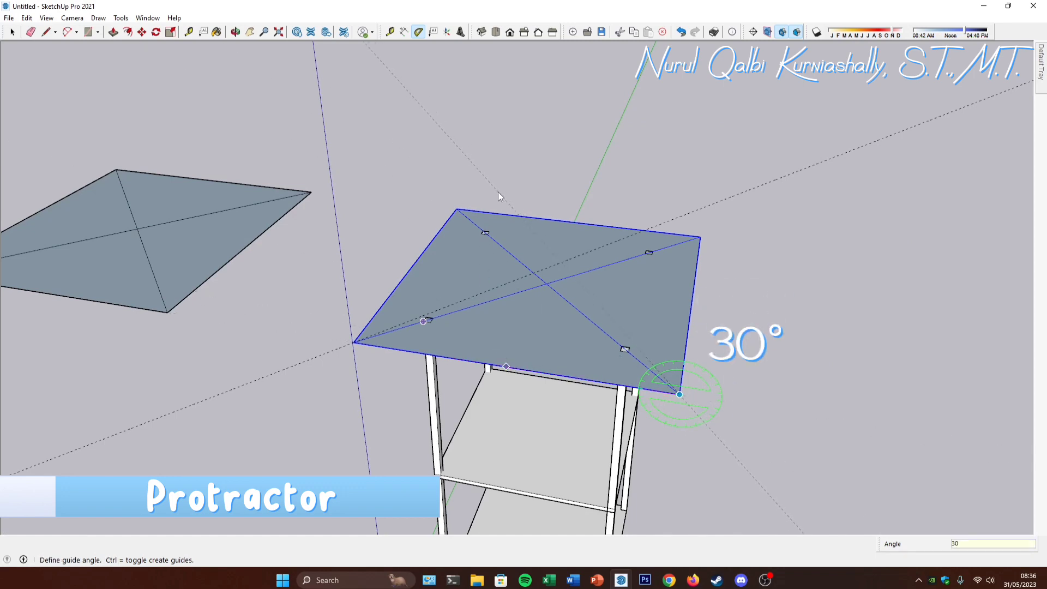
key("Return")
key("space")
Step: Inside the roof group, draw a vertical line from the diagonals' intersection up to the height where the 30° guides cross
middle_click_drag(532, 335, 492, 315)
double_click(606, 301)
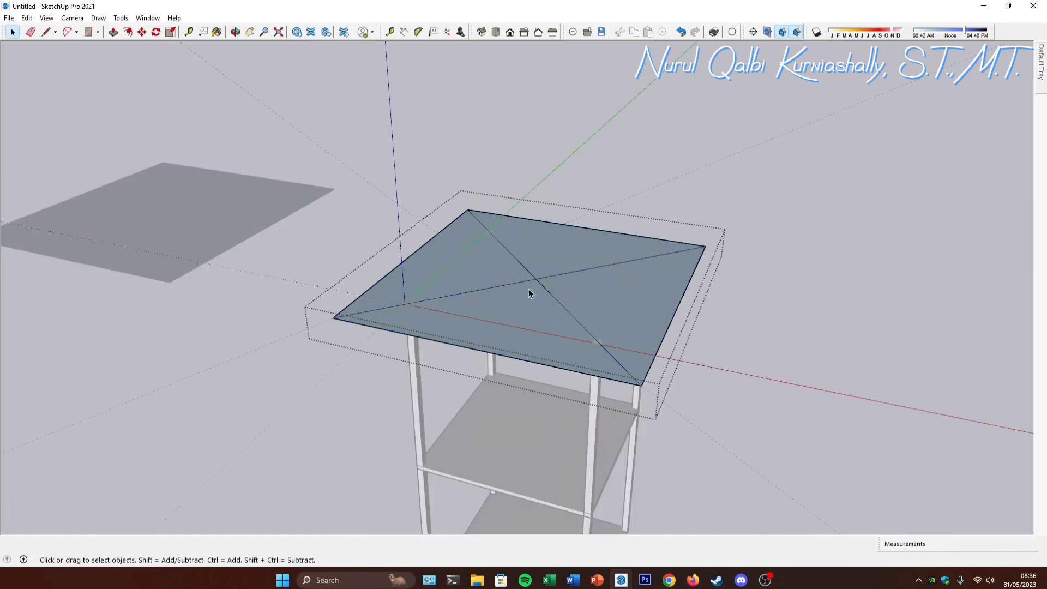
middle_click_drag(560, 289, 496, 243)
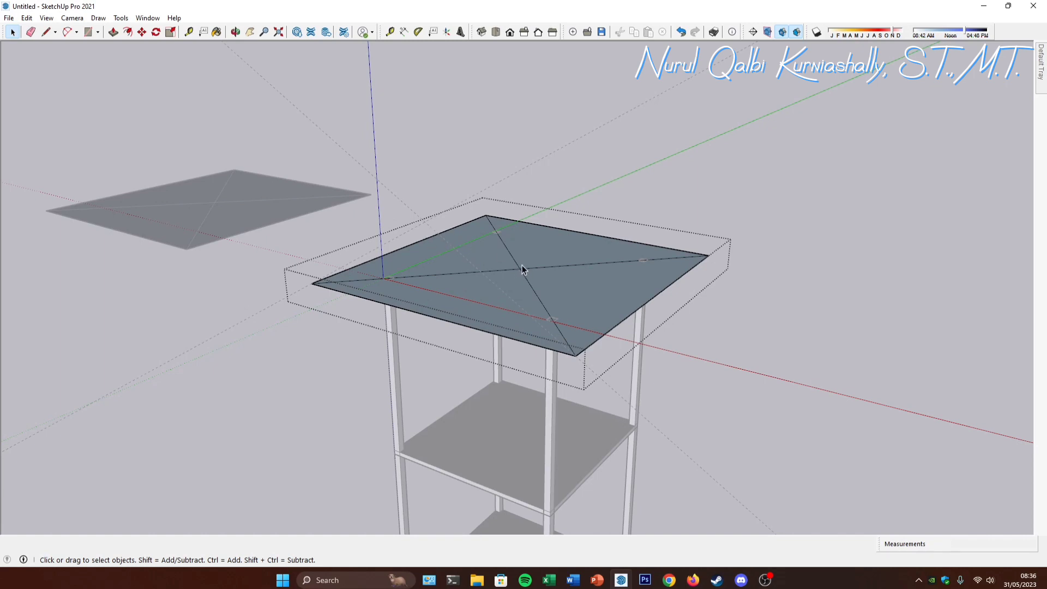
key("l")
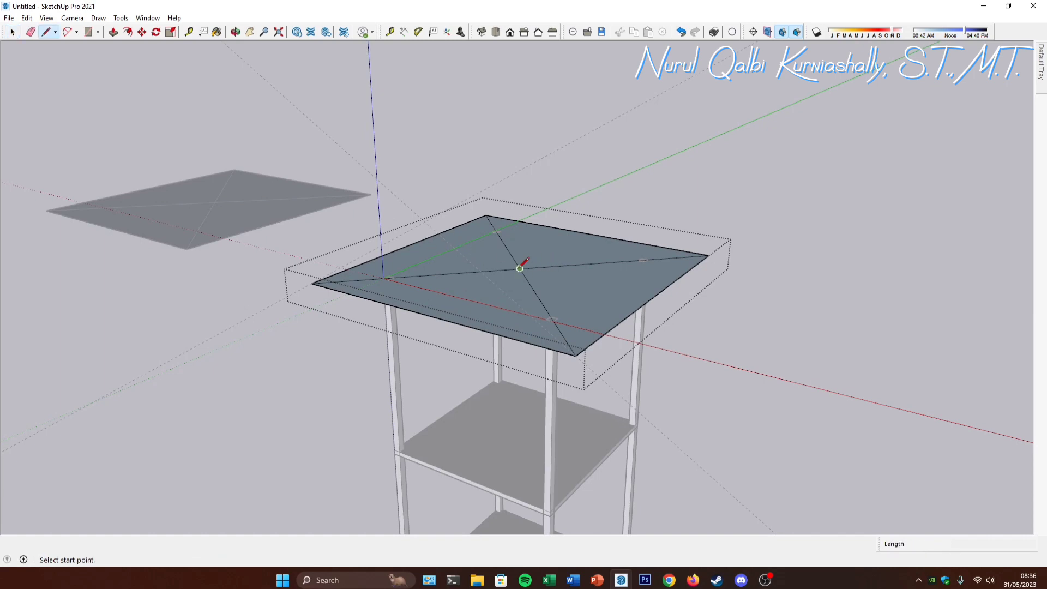
left_click(520, 268)
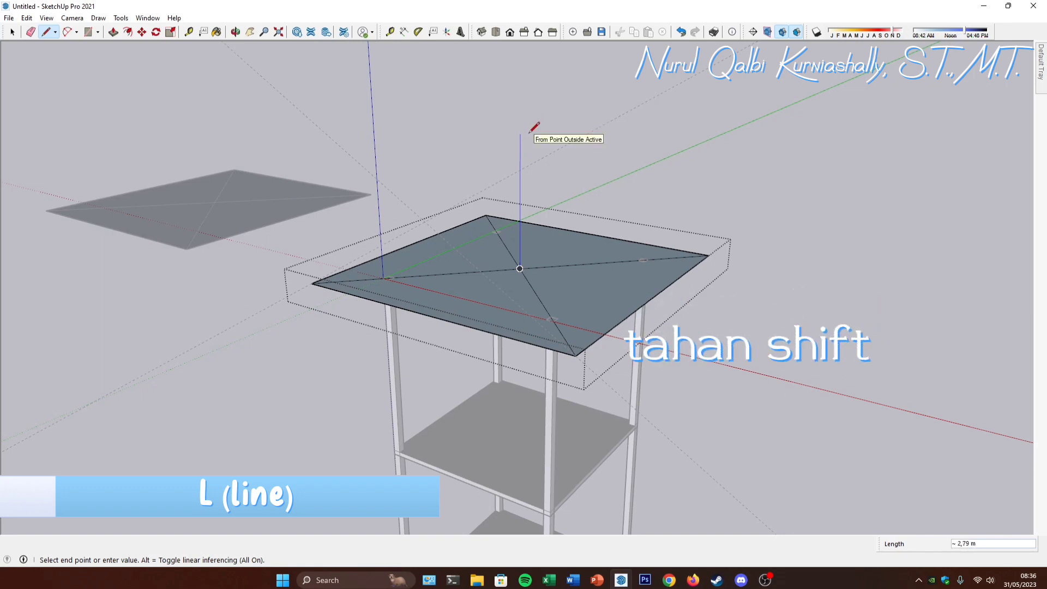
key("shift")
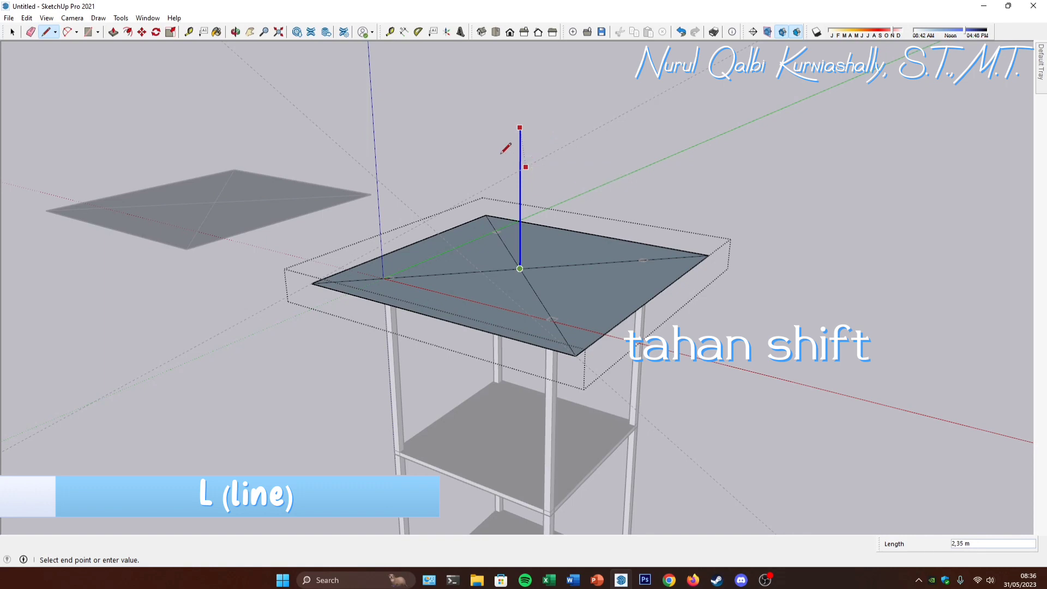
left_click(428, 219)
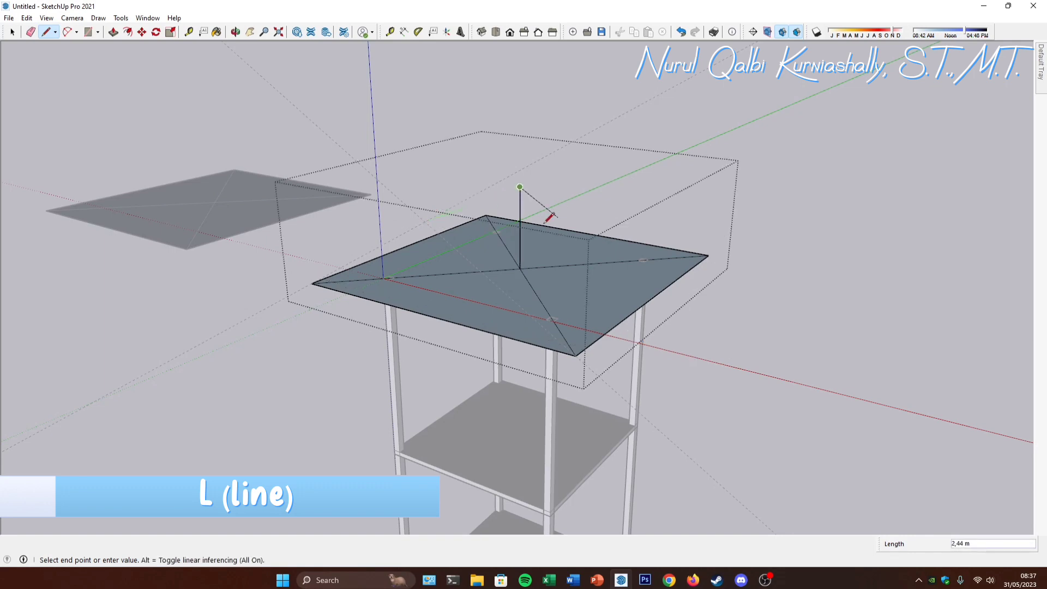
Step: Draw the sloping hip edges from the top of the vertical line to the roof corners, closing the pyramid roof faces
middle_click_drag(525, 201, 533, 234)
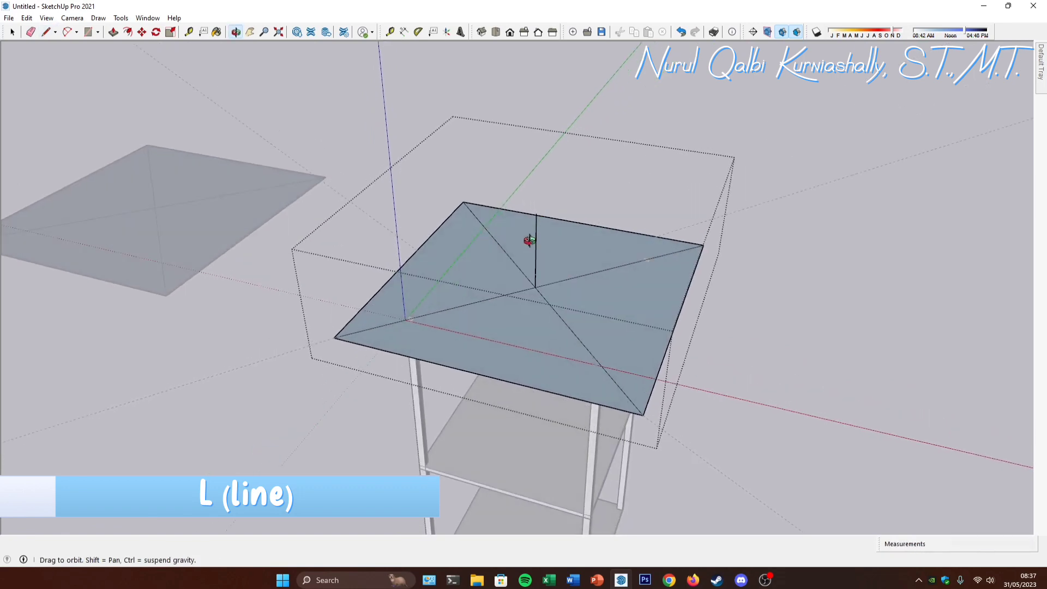
left_click(335, 337)
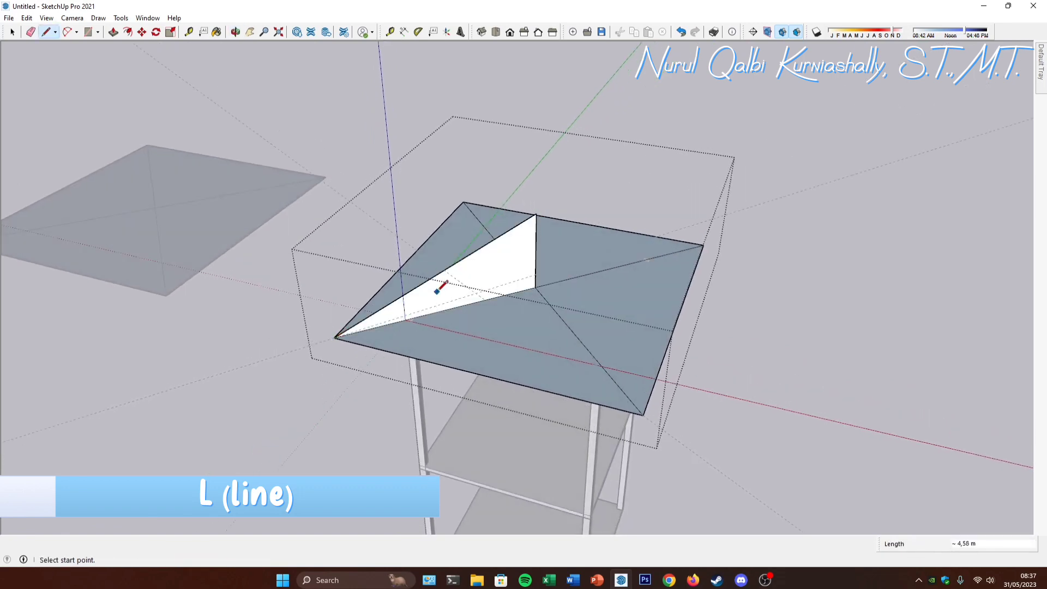
left_click(536, 213)
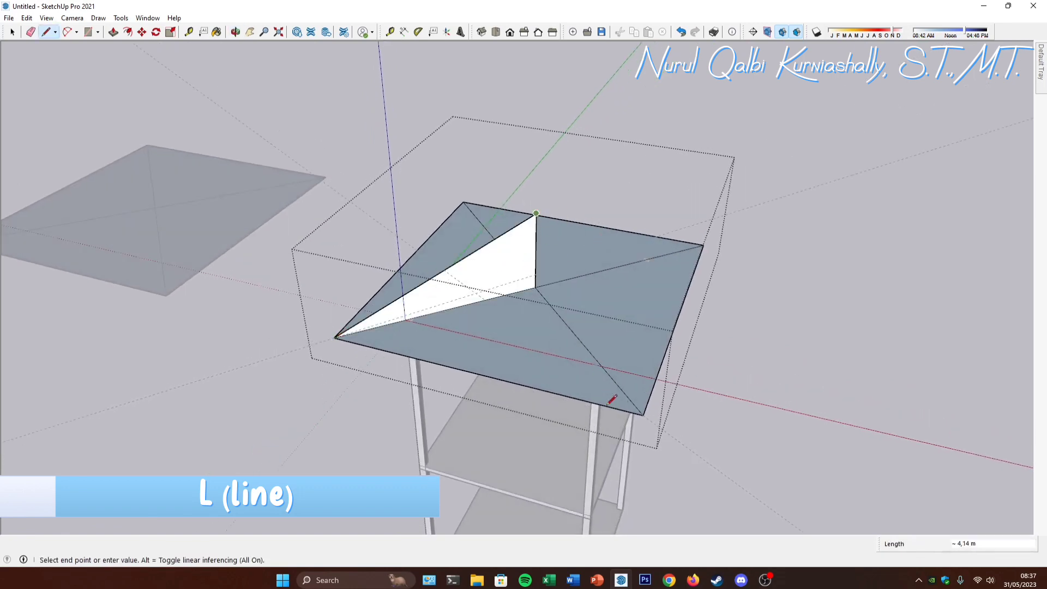
left_click(643, 414)
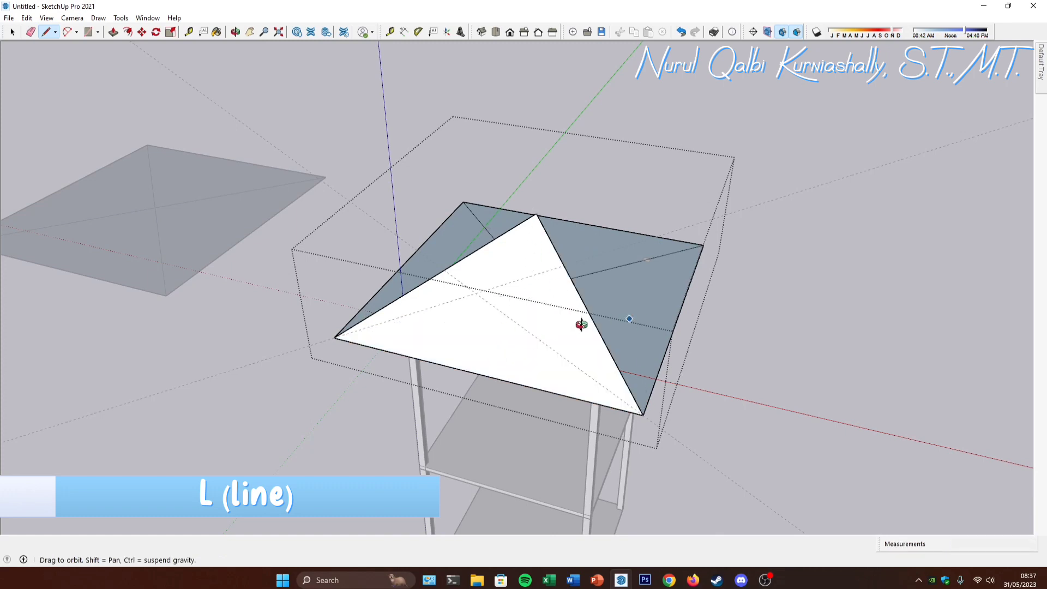
middle_click_drag(584, 335, 596, 334)
left_click(504, 235)
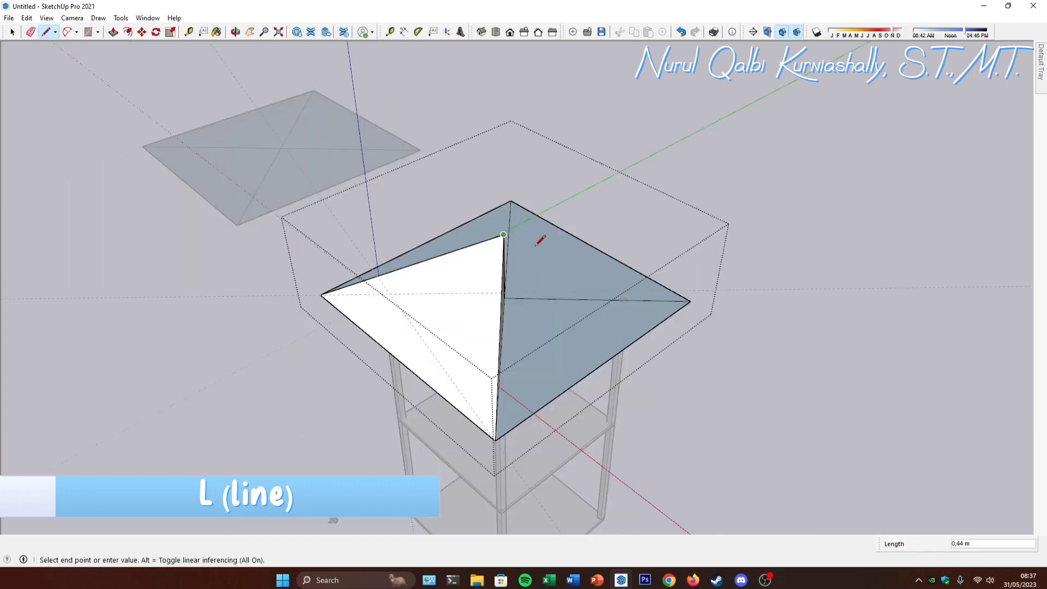
left_click(689, 301)
middle_click_drag(595, 280, 444, 258)
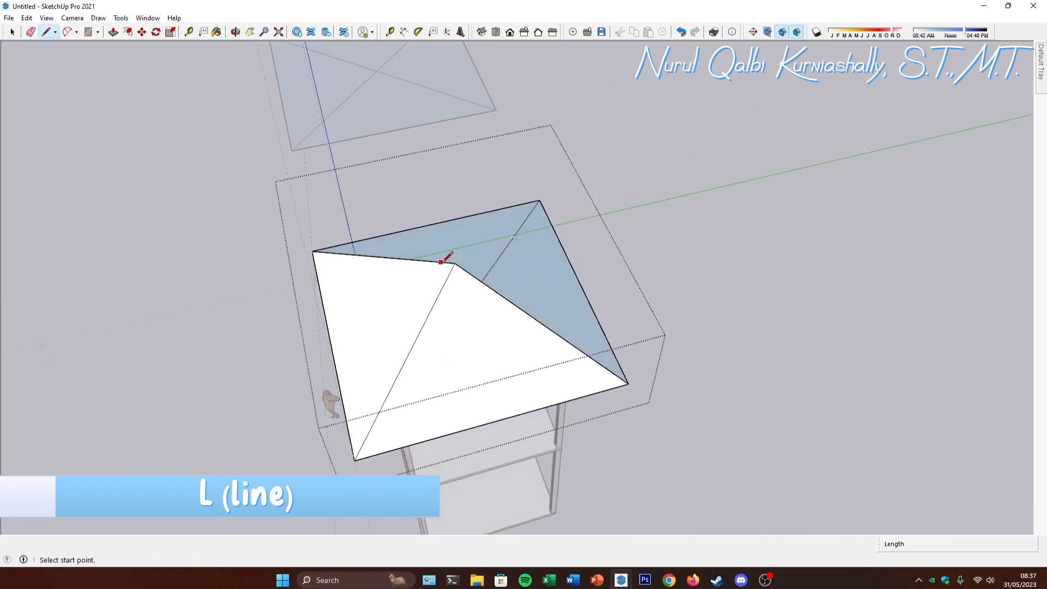
left_click(455, 263)
left_click(539, 201)
Step: Leave the roof group and erase both 30° guide lines
mouse_move(540, 201)
middle_mouse_down()
mouse_move(521, 282)
mouse_move(571, 268)
mouse_move(535, 278)
mouse_move(542, 285)
middle_mouse_up()
key("space")
key("e")
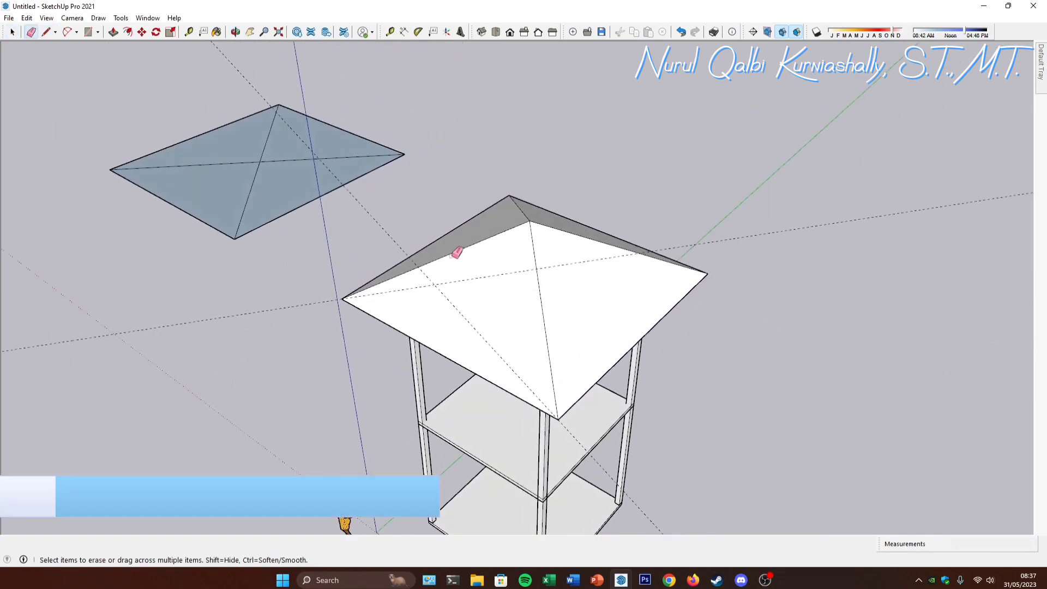
key("space")
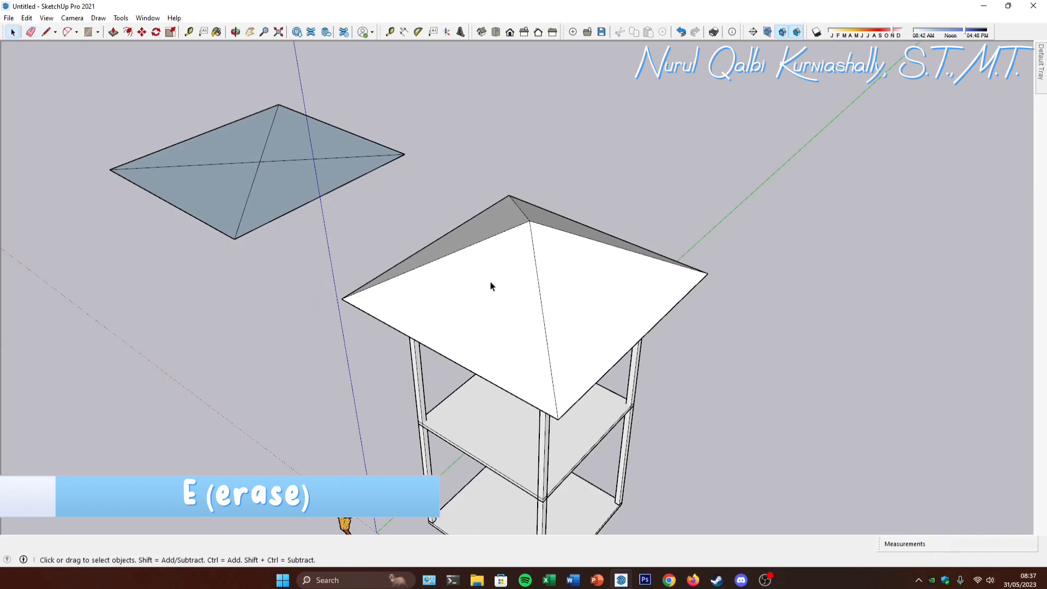
Step: View the model from the top in parallel projection and select the flat roof copy beside the building
middle_click_drag(491, 286, 570, 312)
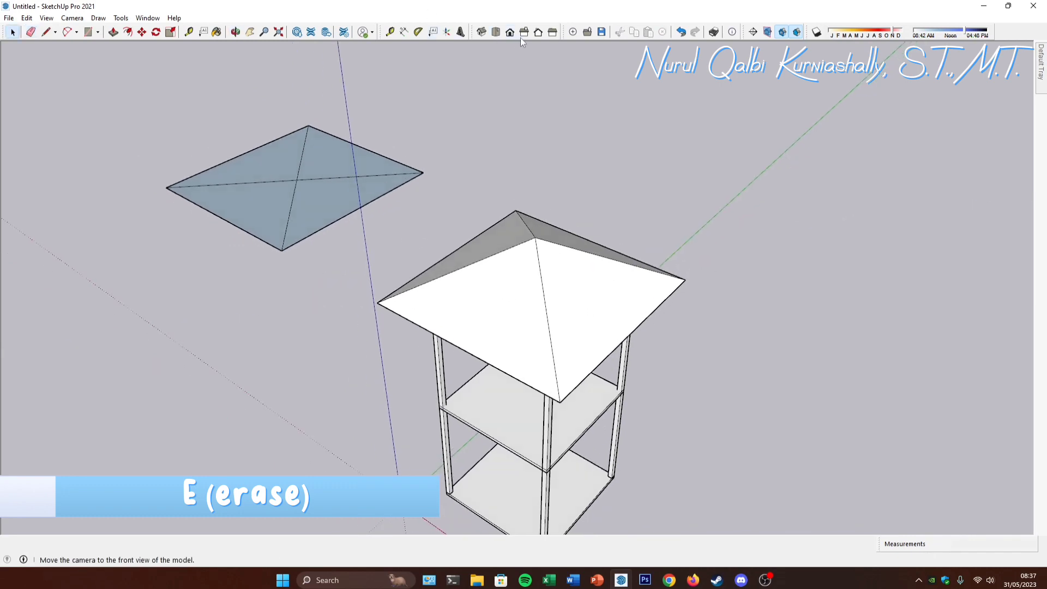
left_click(498, 33)
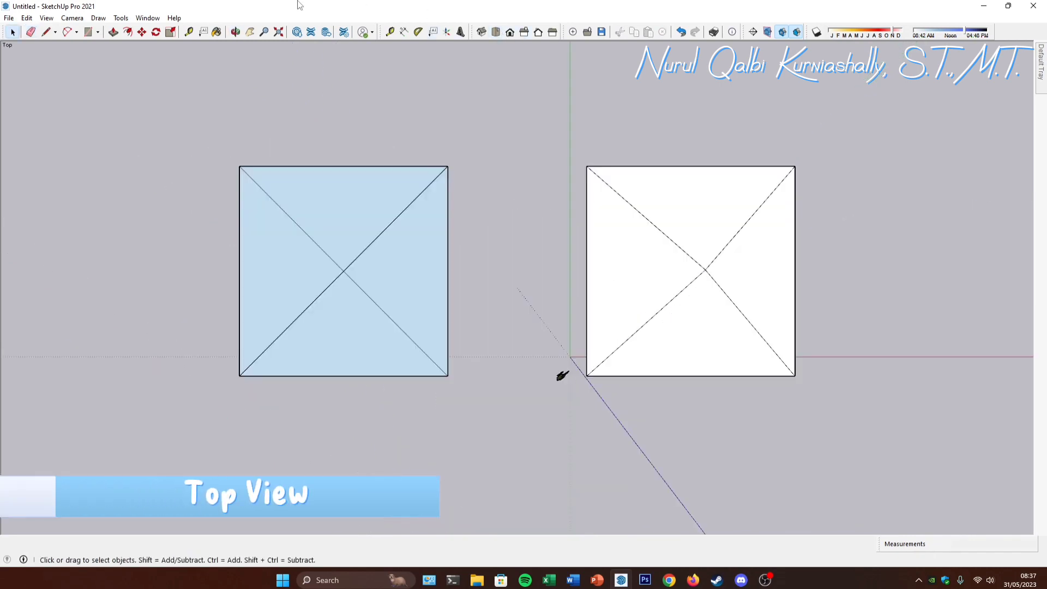
left_click(72, 18)
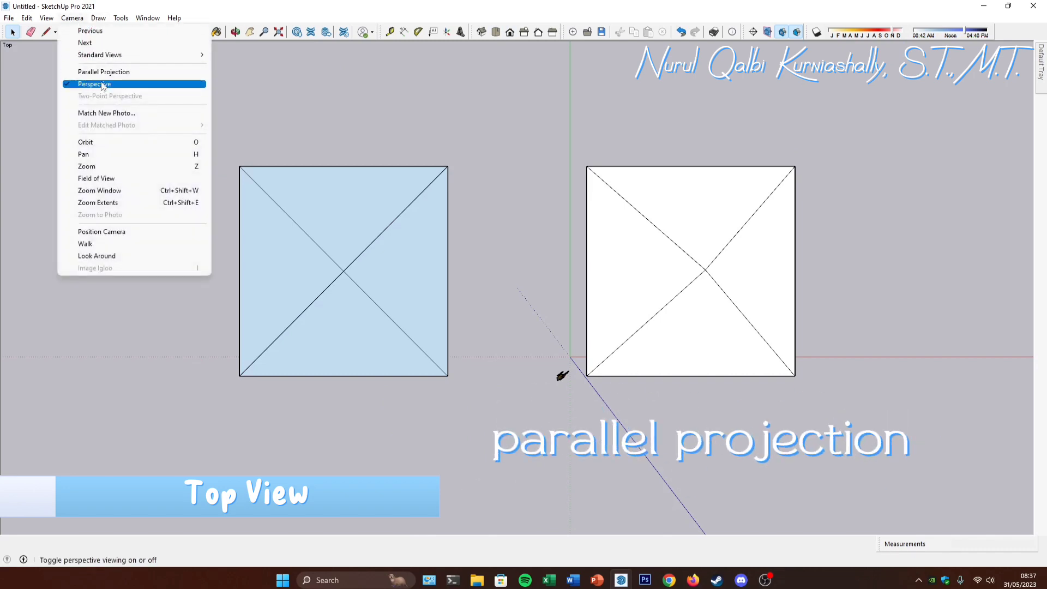
left_click(103, 72)
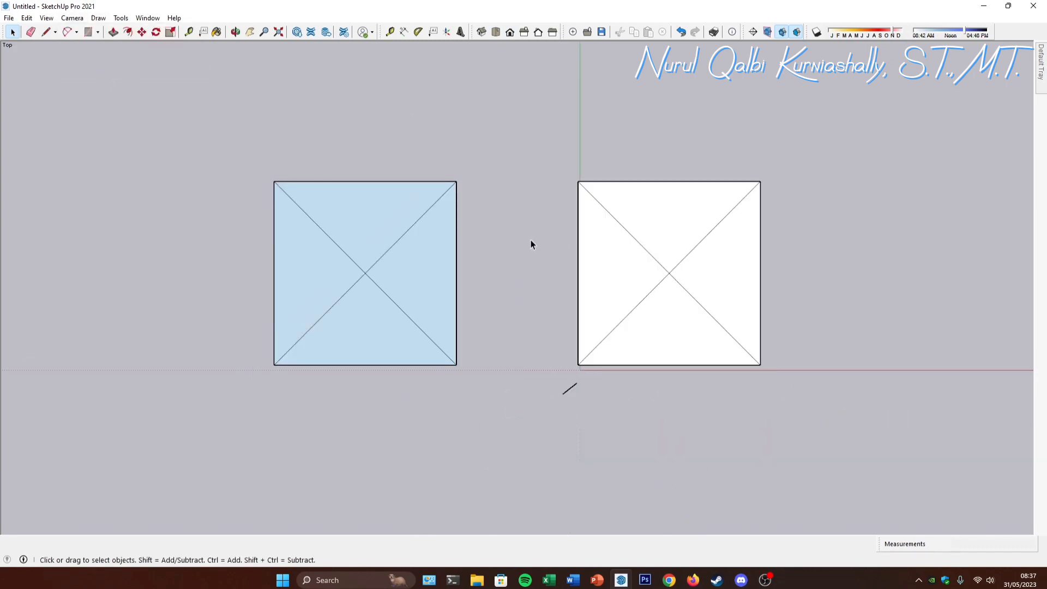
triple_click(383, 229)
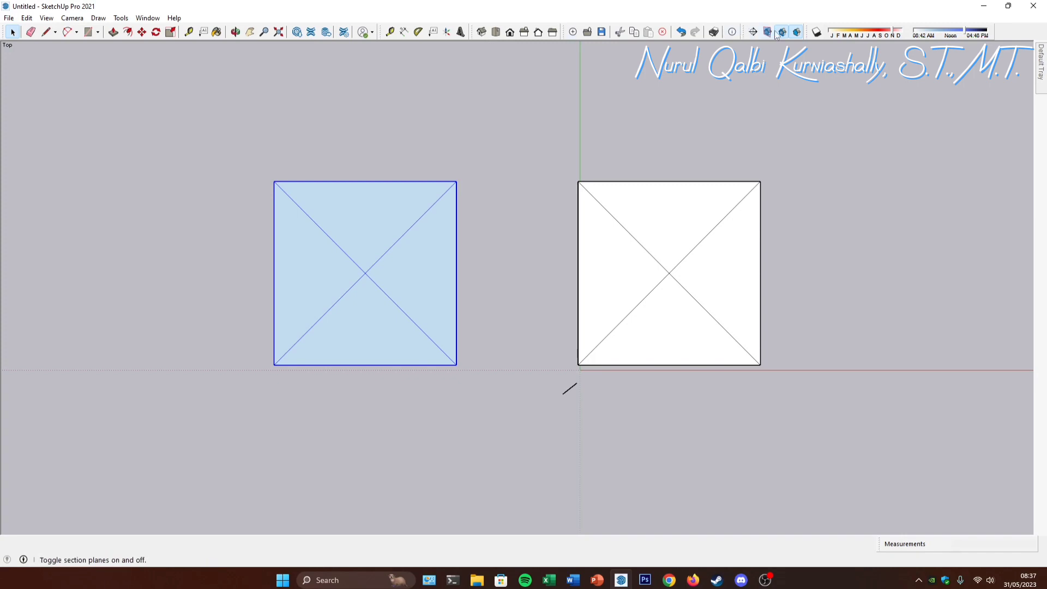
Step: Return the model to the isometric view and set the camera back to perspective
left_click(482, 32)
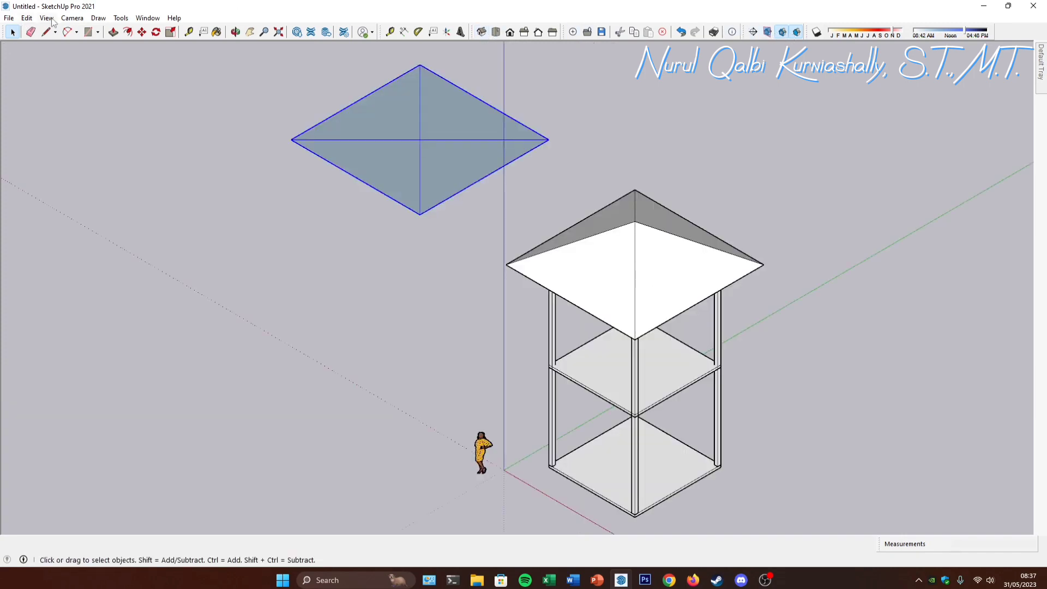
left_click(72, 18)
left_click(112, 86)
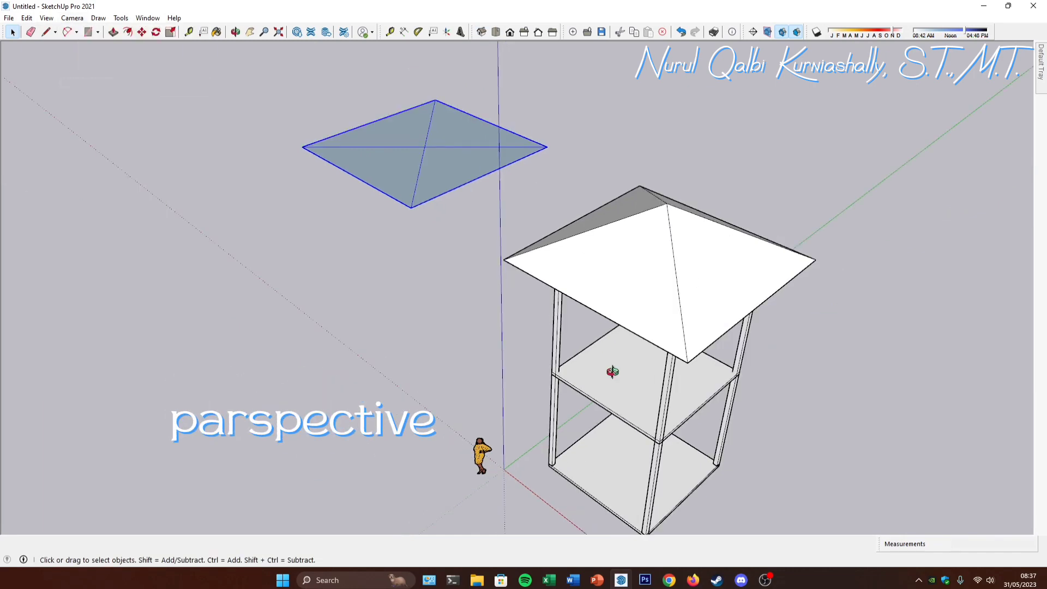
Step: Draw a 0.1 × 0.2 m upright rectangle on the face of the corner column just below the roof
middle_click_drag(613, 372, 598, 290)
middle_click_drag(658, 221, 671, 180)
scroll(661, 180, "up", 3)
middle_click_drag(545, 231, 558, 277)
scroll(513, 273, "up", 3)
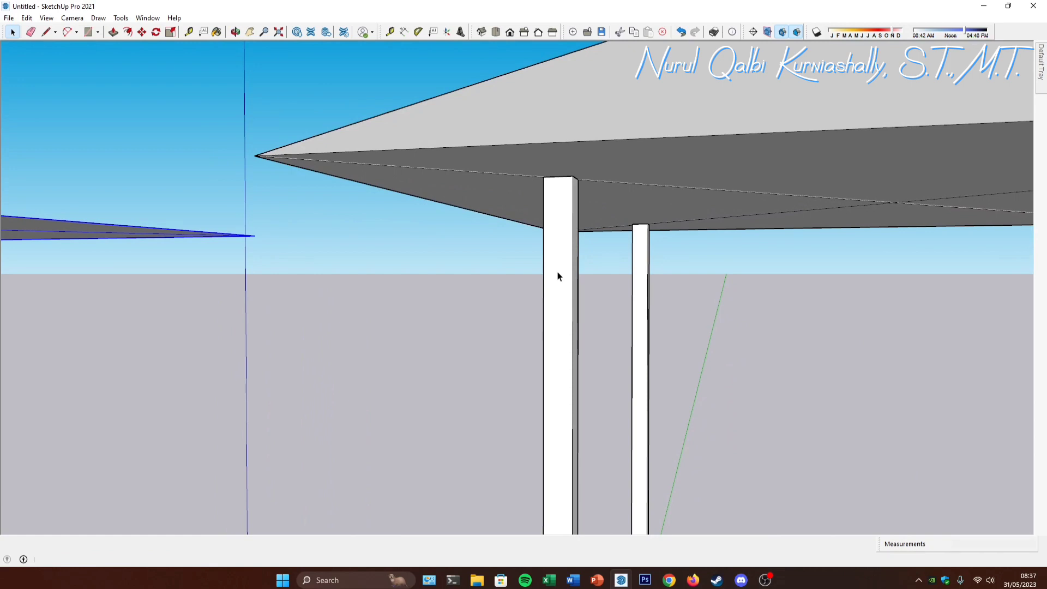
mouse_move(558, 277)
middle_mouse_down()
mouse_move(566, 302)
mouse_move(555, 269)
middle_mouse_up()
key("r")
left_click(550, 263)
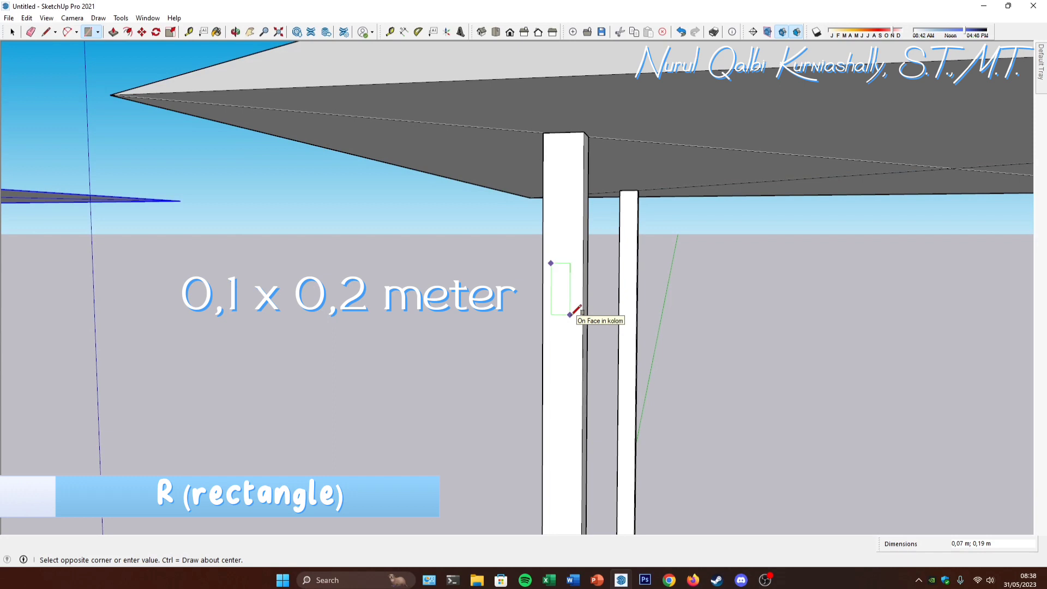
type(",1")
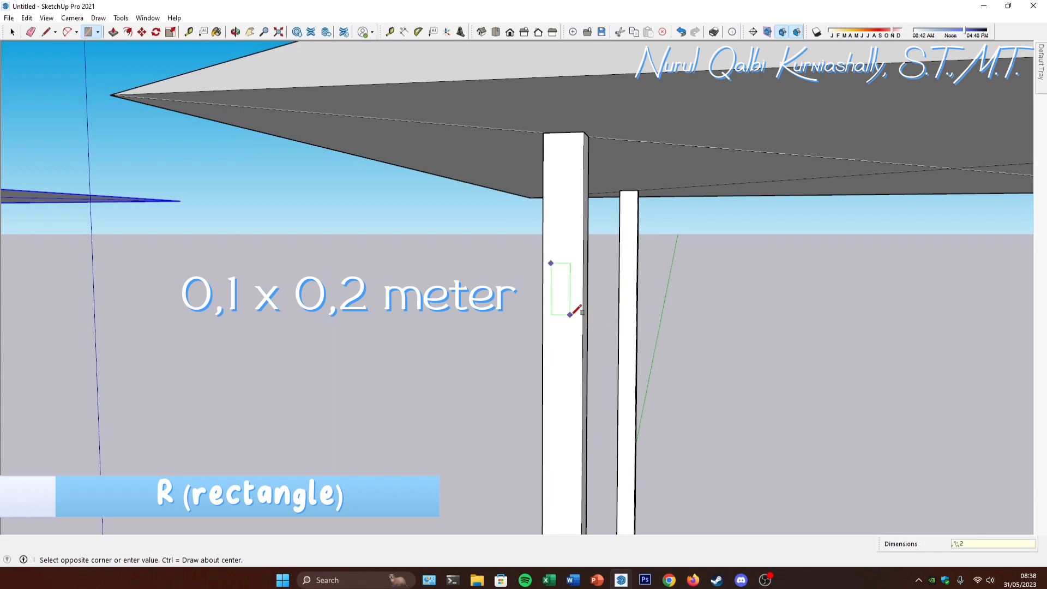
type(";,2")
key("Return")
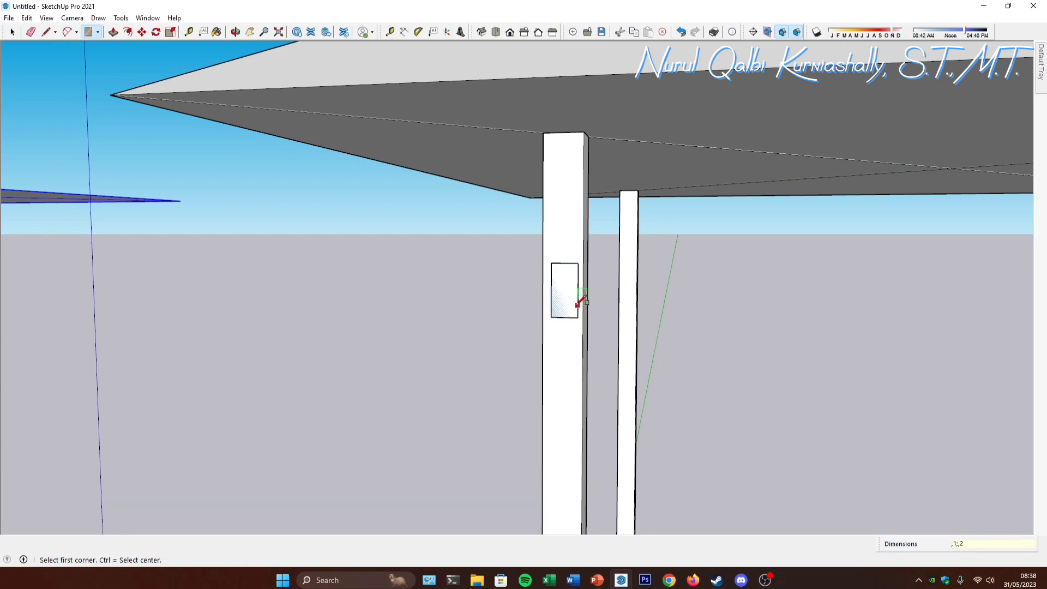
Step: Make the small rectangle and its edges on the column face into a group
mouse_move(577, 295)
middle_mouse_down()
mouse_move(566, 301)
mouse_move(561, 283)
mouse_move(577, 290)
middle_mouse_up()
key("l")
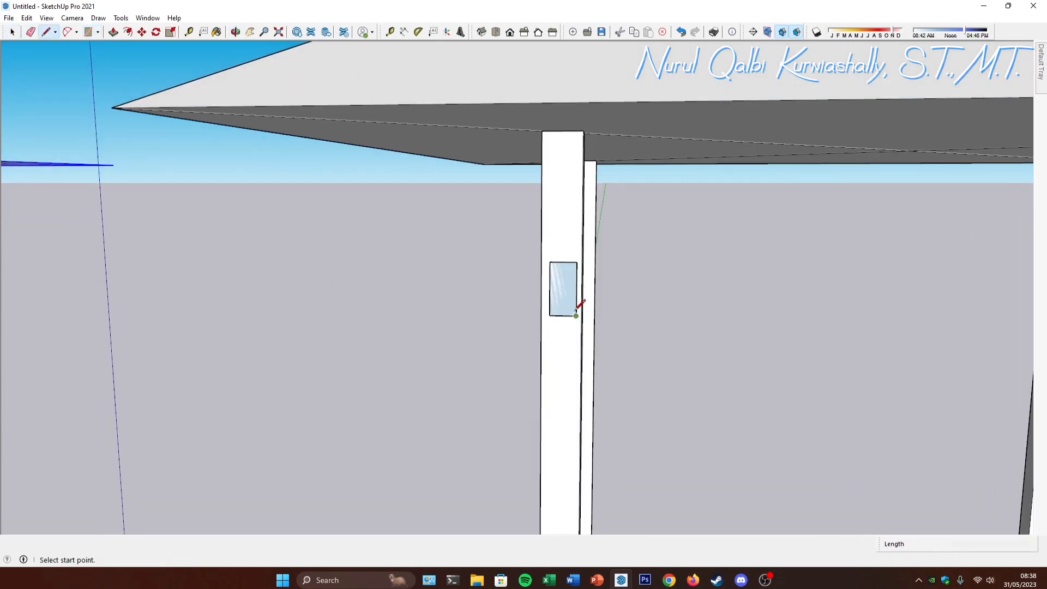
left_click(576, 316)
key("space")
right_click(564, 287)
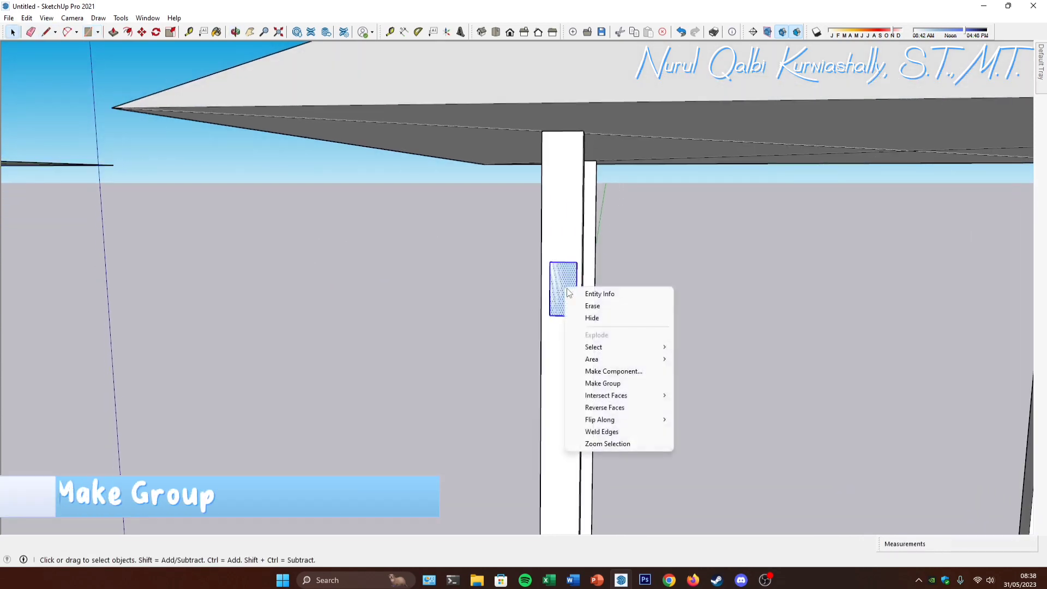
left_click(602, 382)
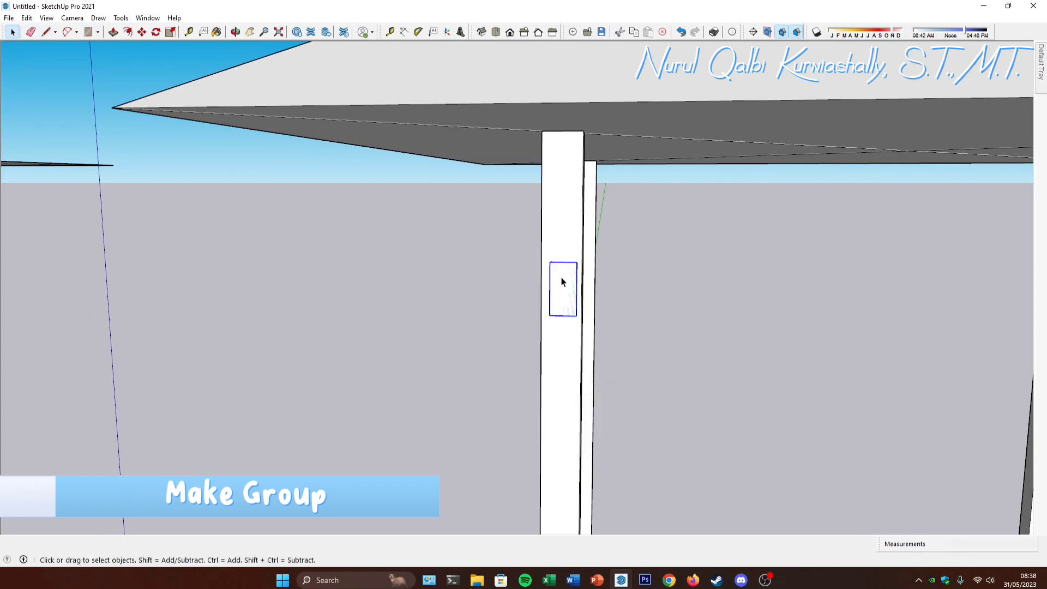
Step: Inside the rectangle group, draw a diagonal, then a horizontal line about 0.02 m long from its midpoint and a line up to the upper-left corner
double_click(563, 282)
key("l")
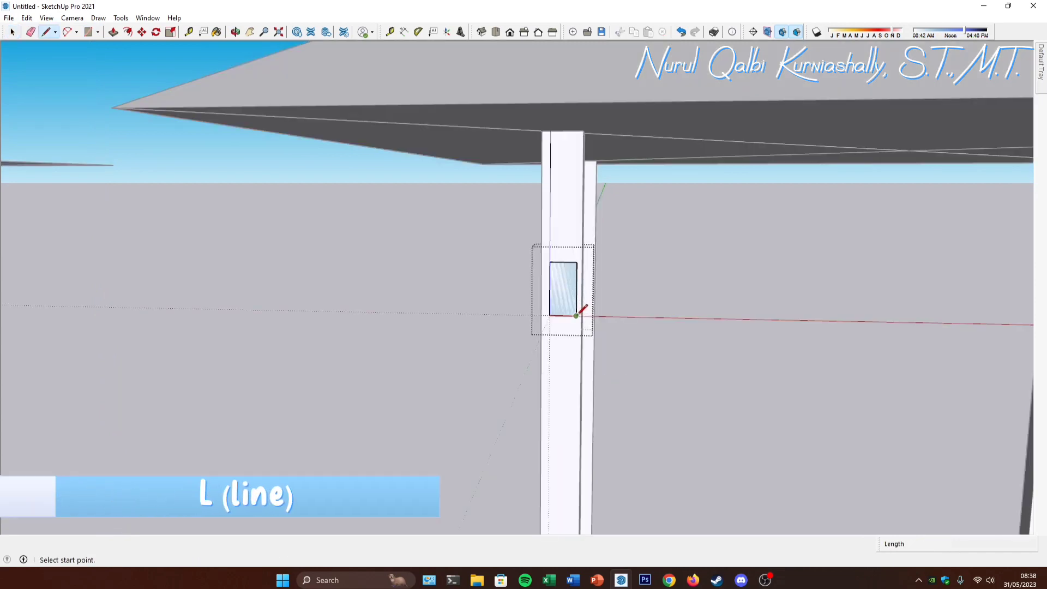
left_click(576, 316)
left_click(550, 262)
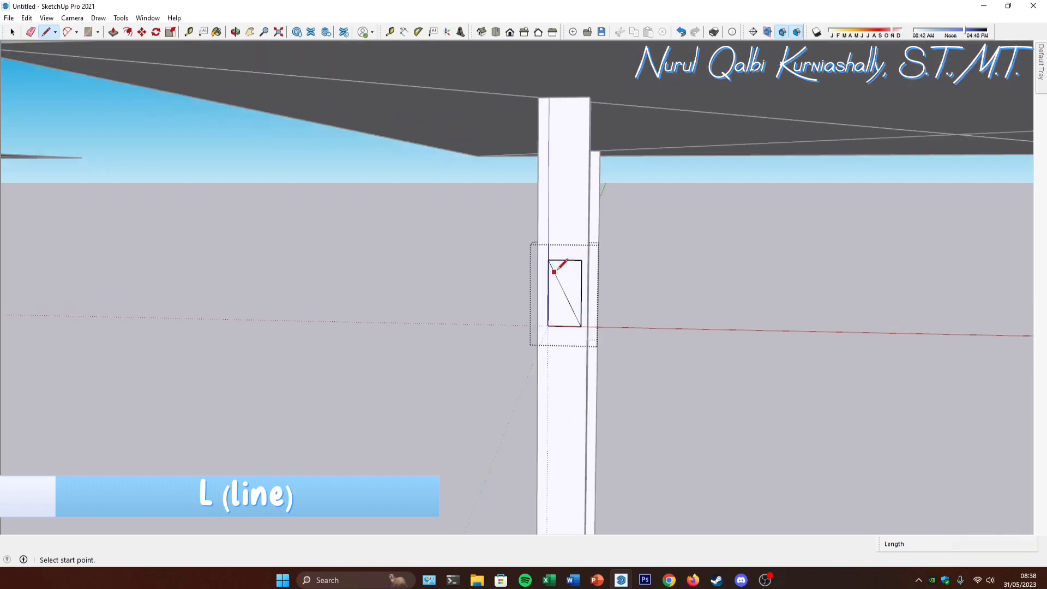
scroll(559, 283, "up", 2)
left_click(567, 299)
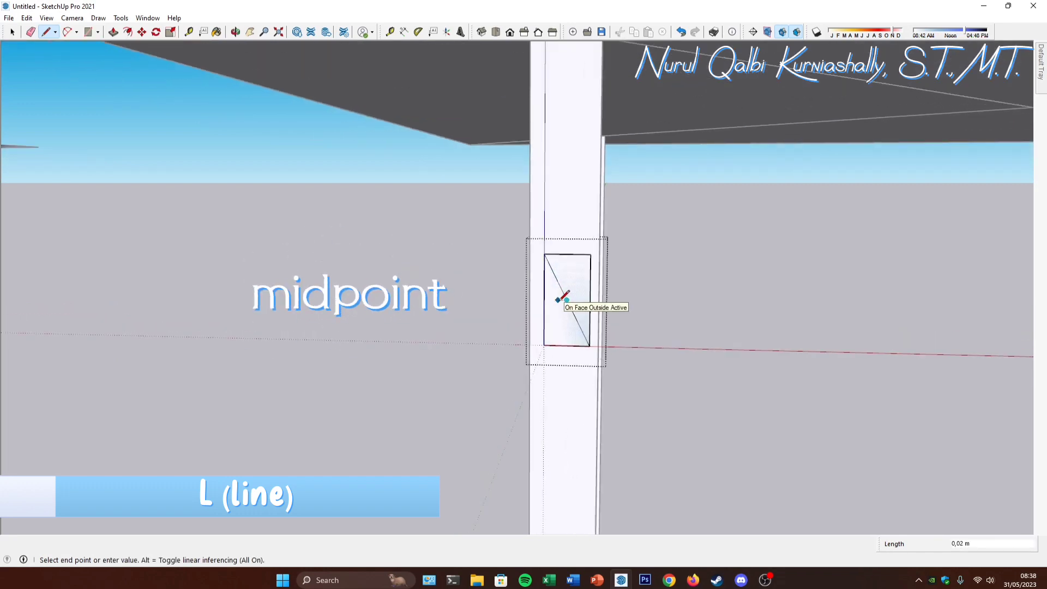
left_click(549, 255)
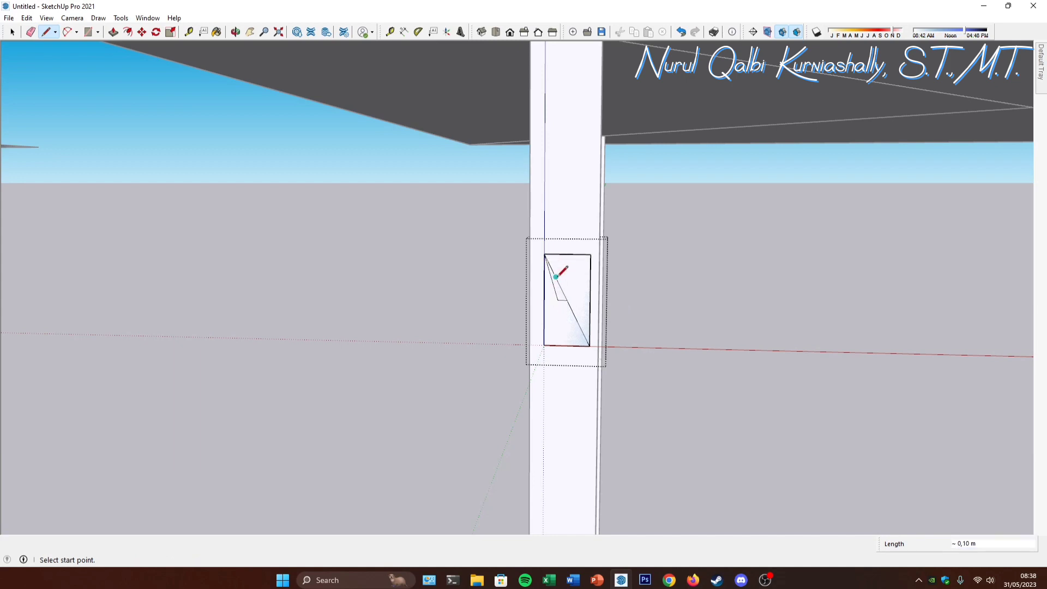
Step: Erase the upper half of the diagonal and the lower-left edges to leave the stepped fascia profile, and leave the group
middle_click_drag(561, 269, 557, 264)
key("e")
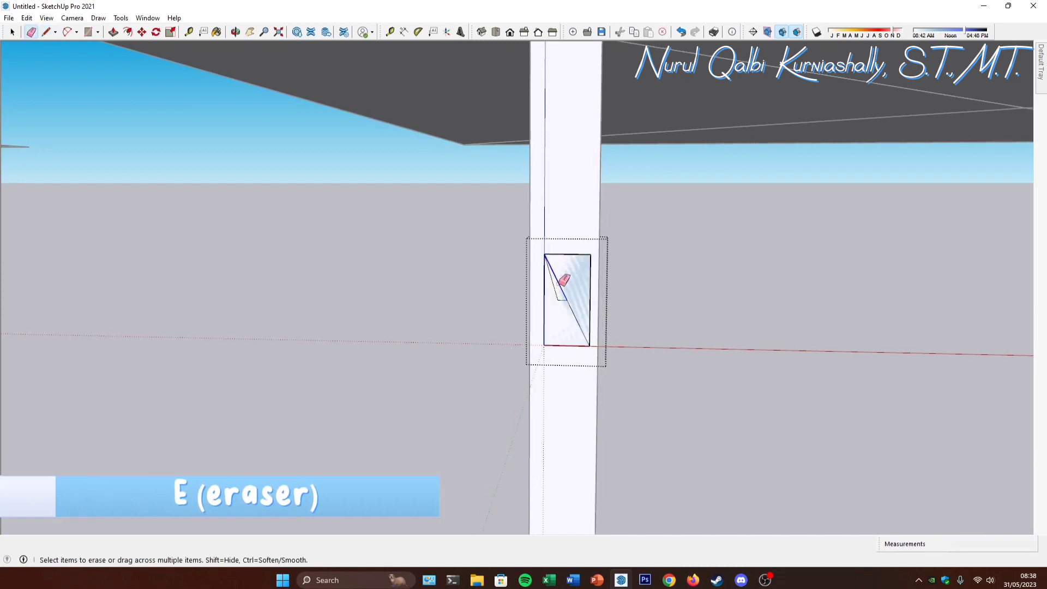
left_click(557, 279)
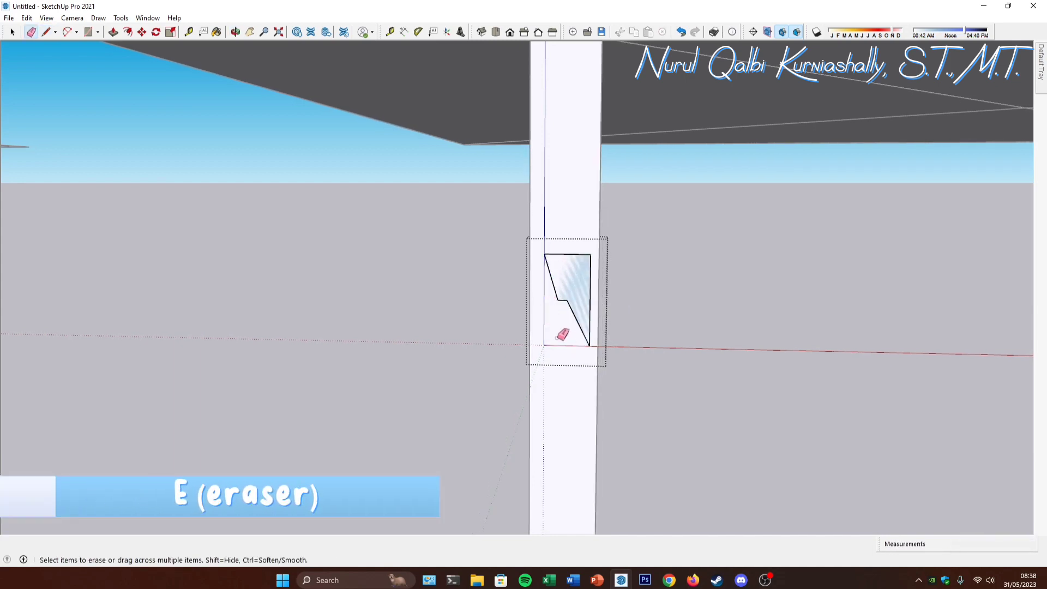
key("space")
mouse_move(559, 320)
middle_mouse_down()
mouse_move(565, 274)
mouse_move(577, 275)
middle_mouse_up()
key("Escape")
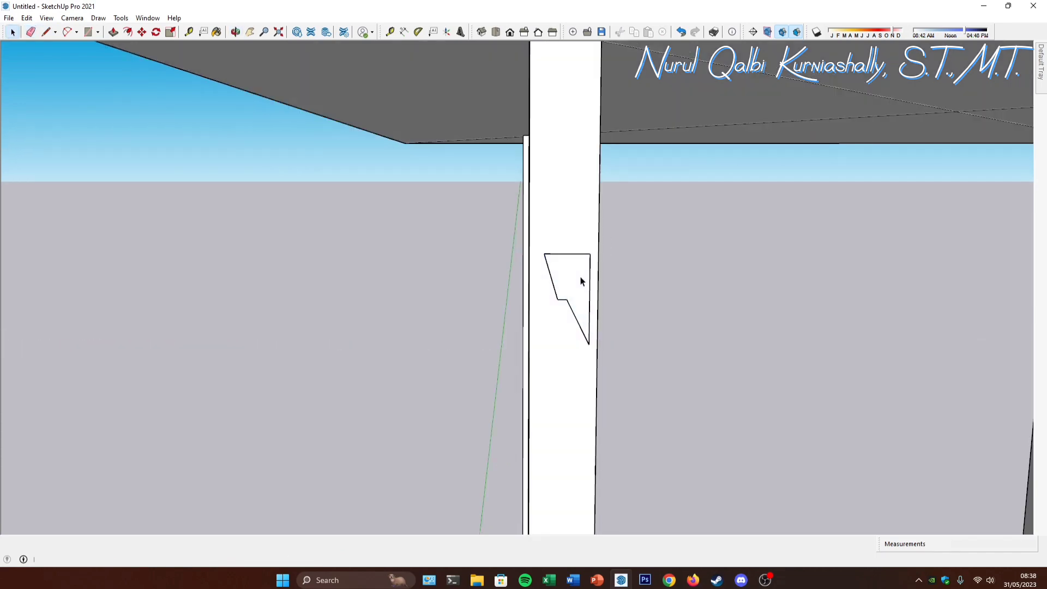
Step: Move the profile group by its upper-left corner onto the nearest corner of the roof's eave
left_click(572, 272)
middle_click_drag(571, 338, 549, 333)
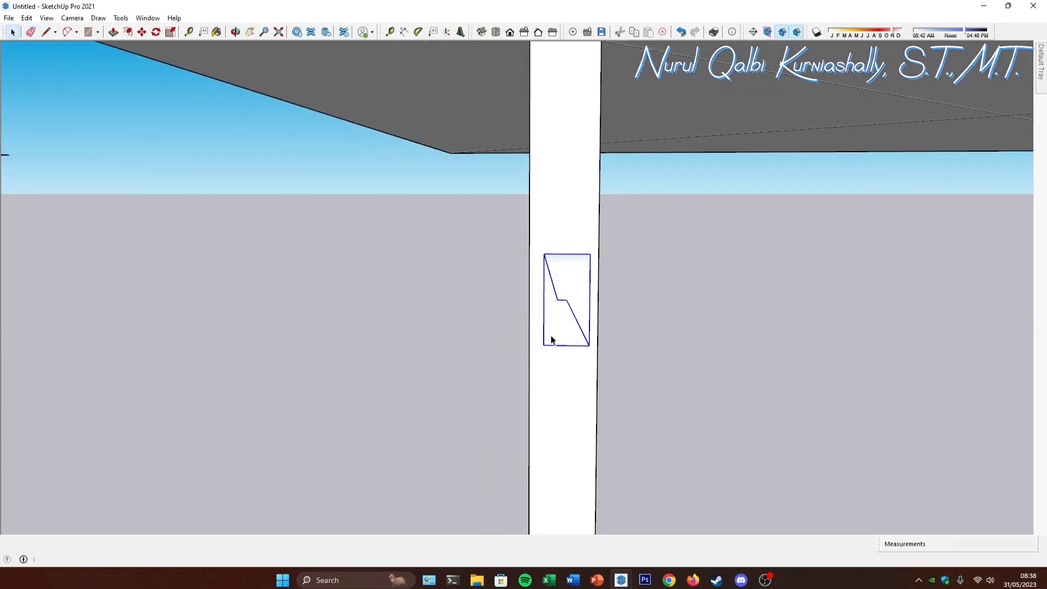
key("m")
left_click(544, 254)
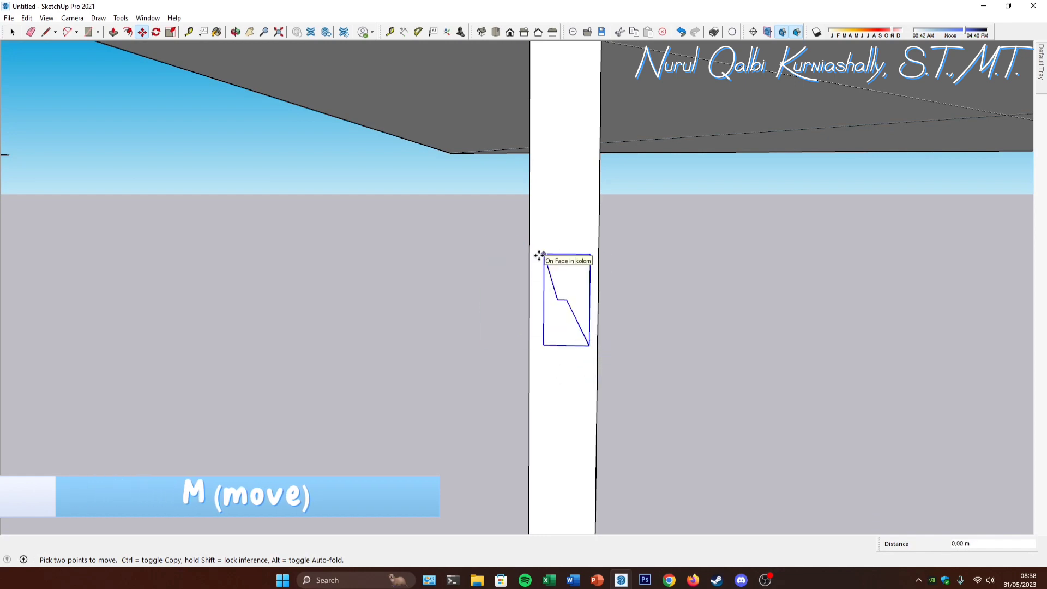
scroll(542, 256, "down", 3)
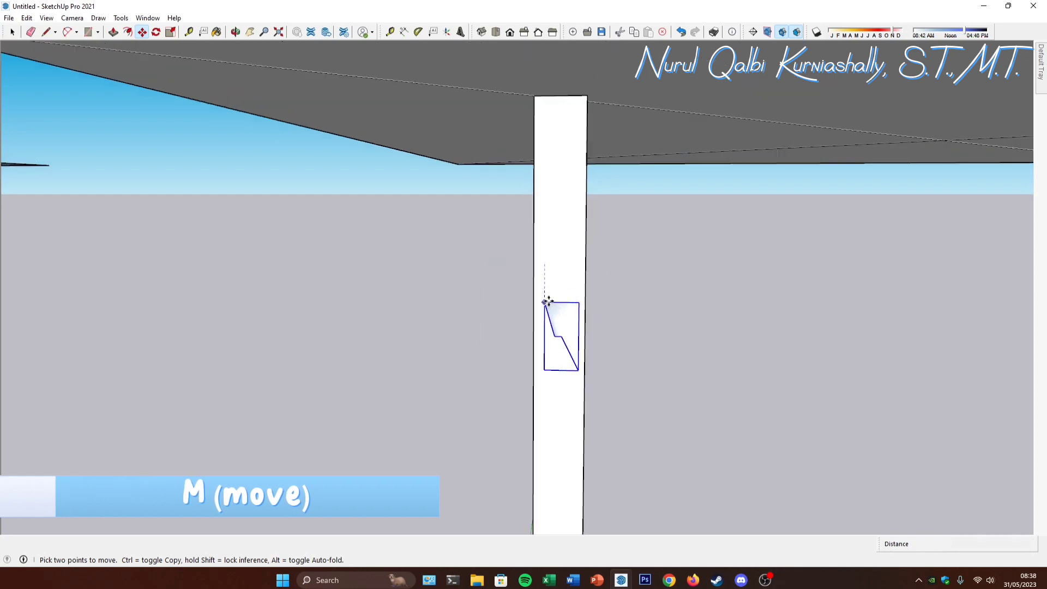
middle_click_drag(378, 237, 383, 233)
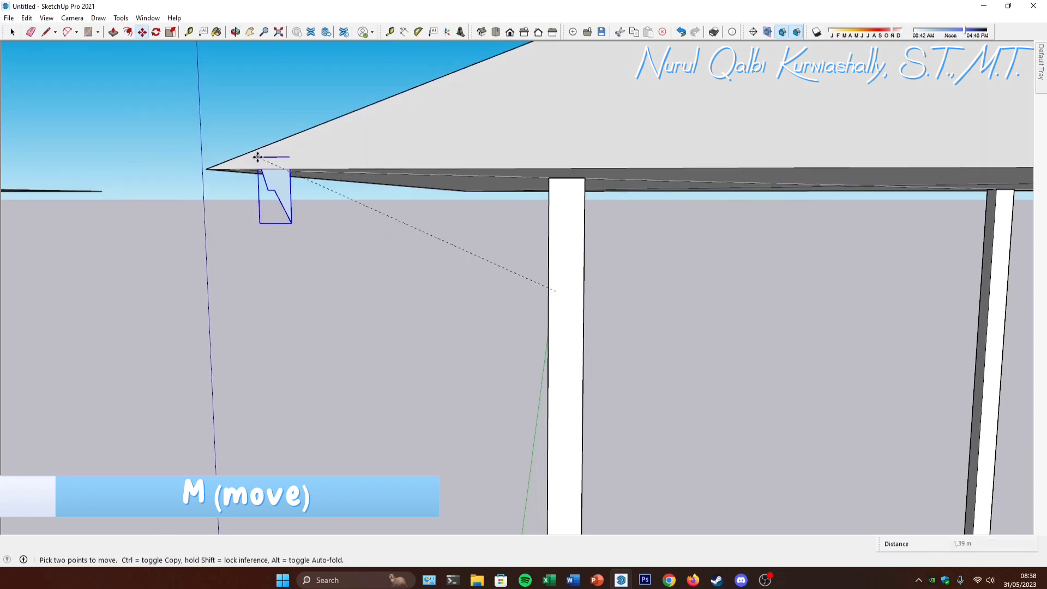
left_click(210, 169)
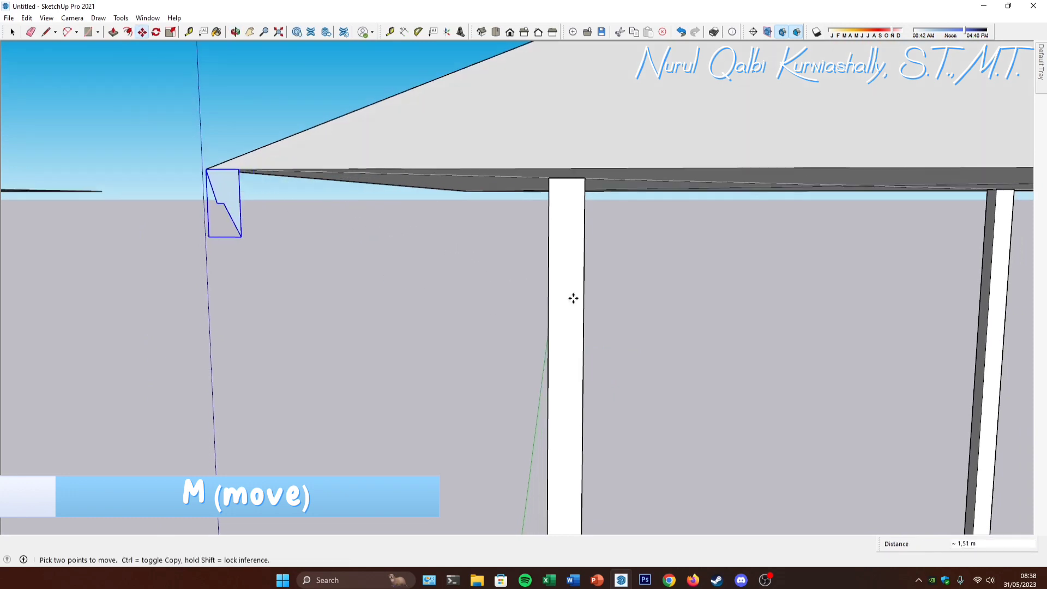
Step: Rotate the profile group about the roof corner in the horizontal plane to align it with the diagonal under the roof
scroll(572, 297, "down", 3)
middle_click_drag(577, 338, 383, 145)
scroll(397, 147, "up", 5)
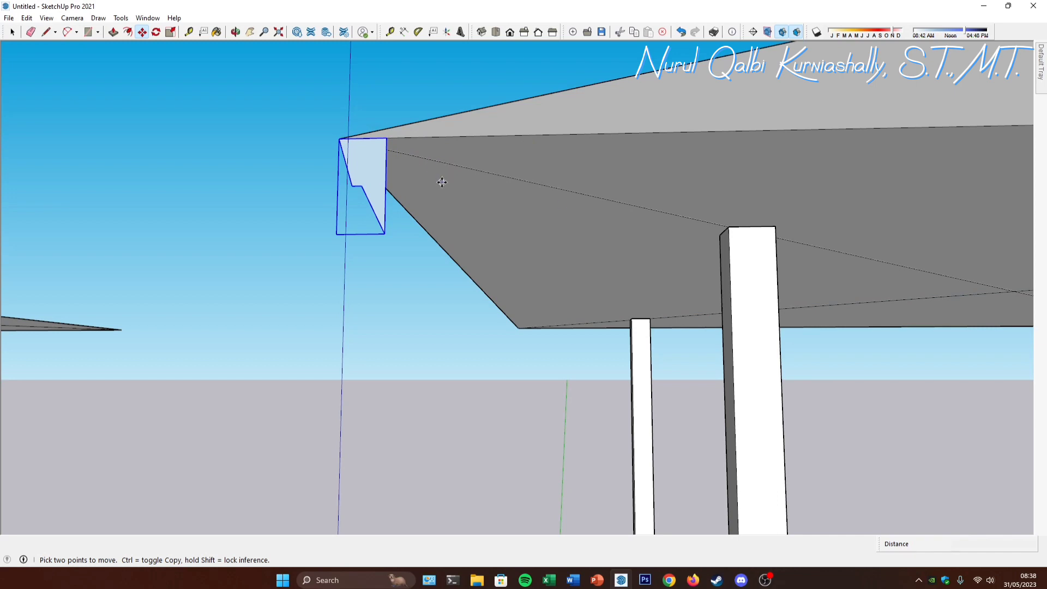
middle_click_drag(442, 182, 428, 163)
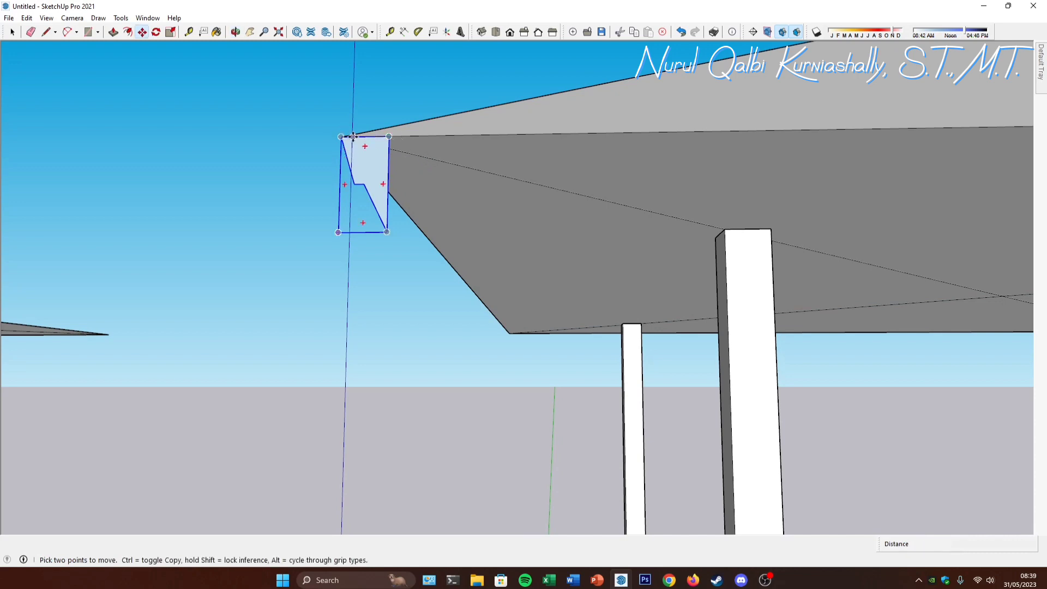
middle_click_drag(488, 200, 469, 173)
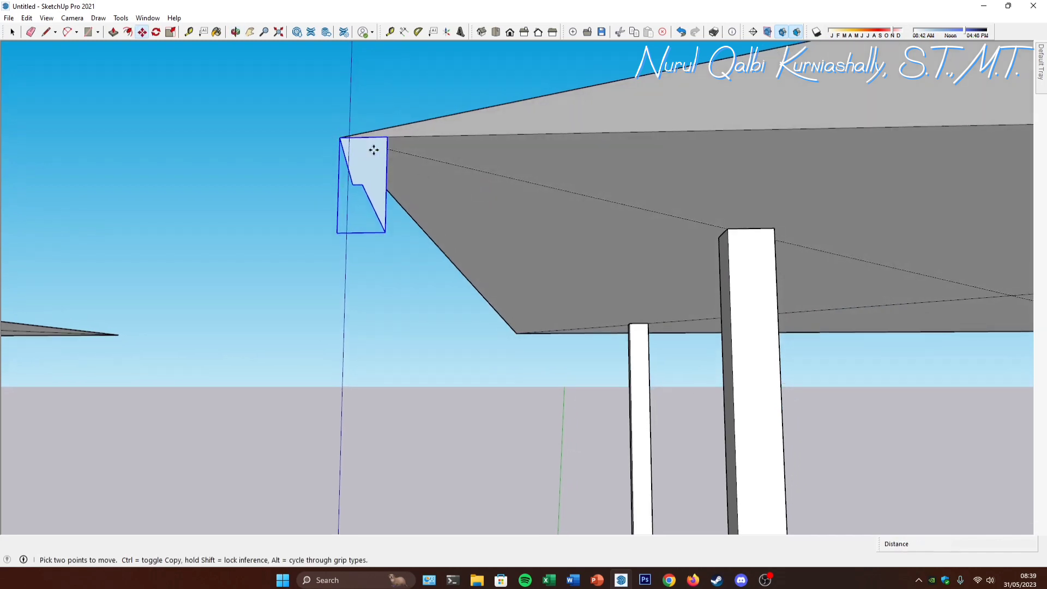
key("r")
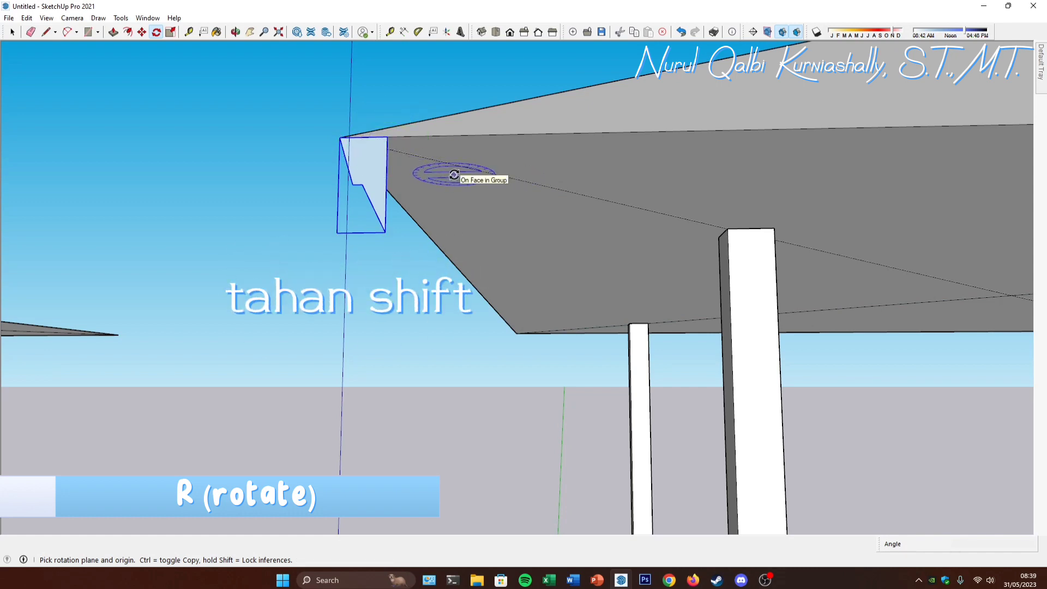
key("shift")
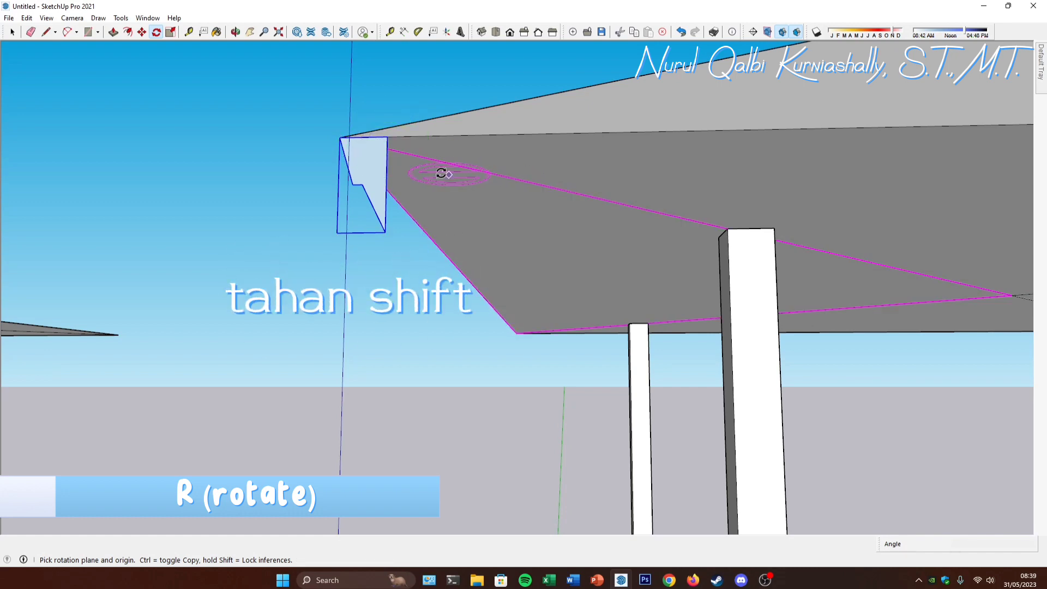
left_click(339, 139)
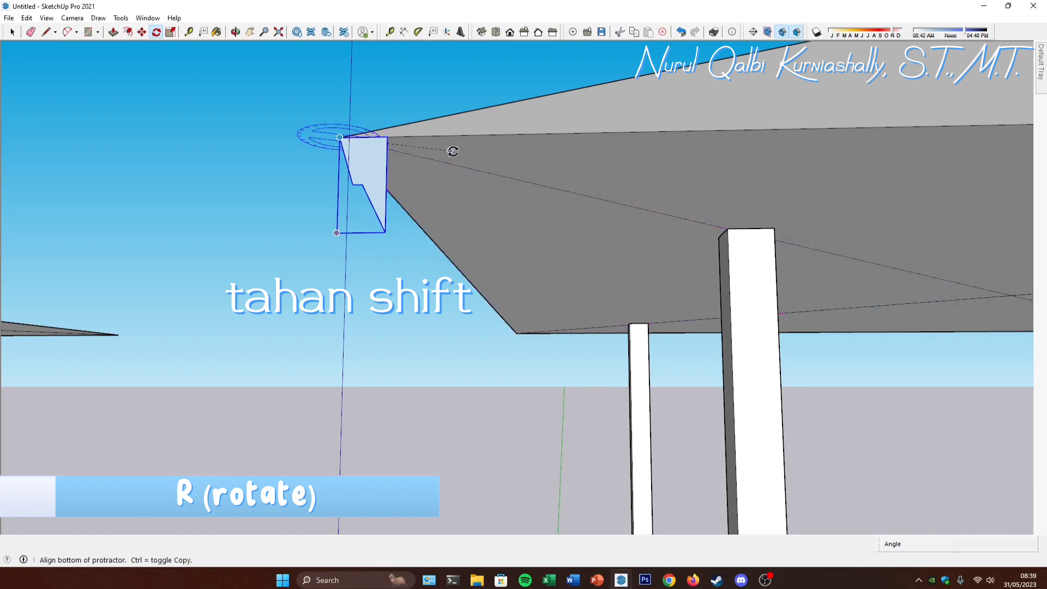
left_click(386, 137)
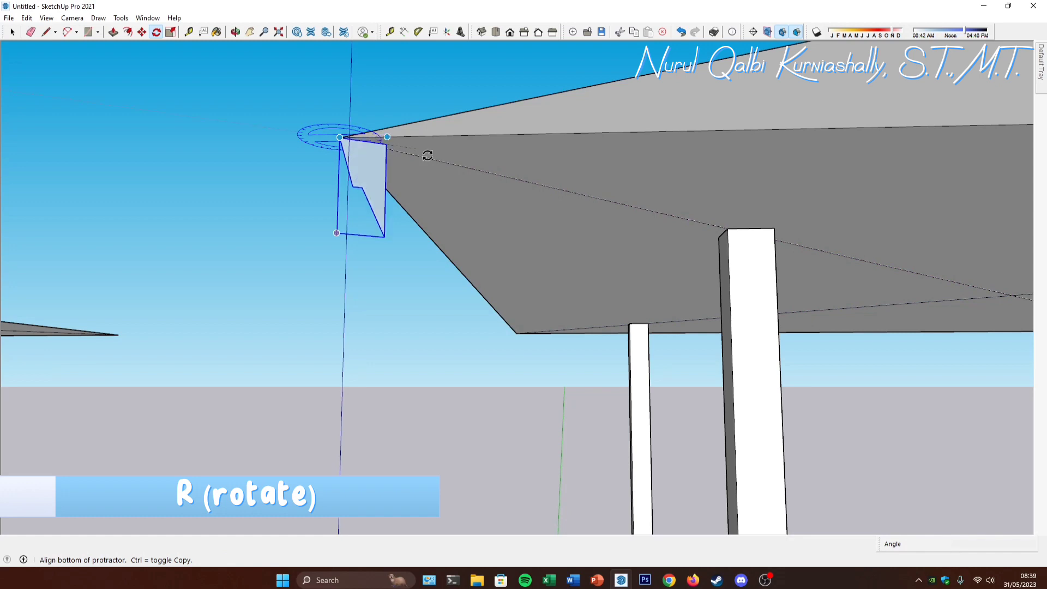
left_click(632, 207)
Step: Inside the profile group, trace the roof's eave perimeter with lines through all four corners back to the start, and select the enclosed face
middle_click_drag(488, 185, 461, 227)
key("space")
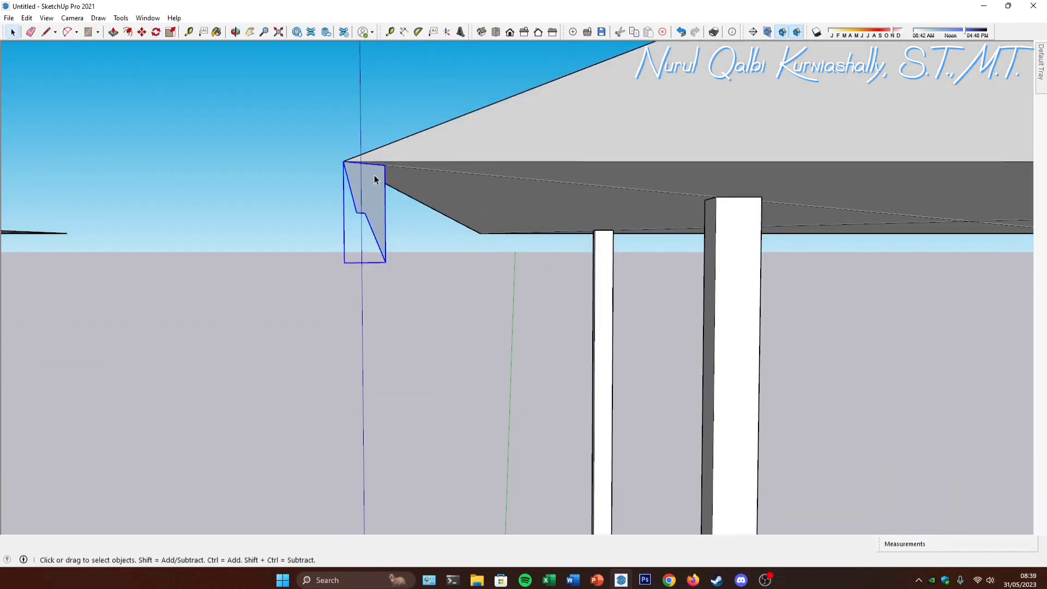
double_click(374, 175)
middle_click_drag(372, 182, 394, 146)
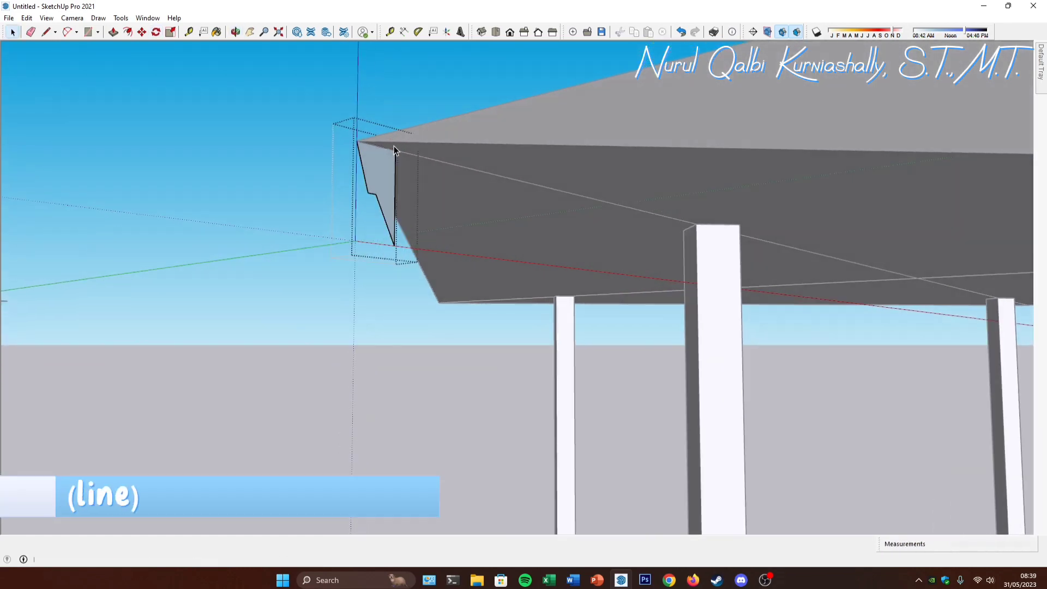
key("l")
left_click(358, 142)
scroll(365, 166, "down", 1)
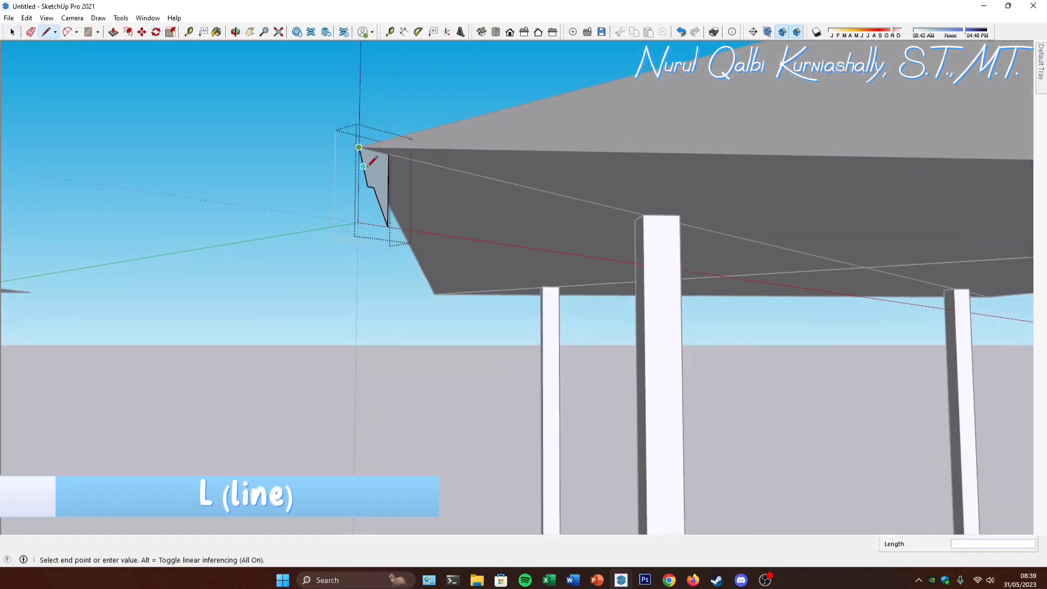
scroll(370, 165, "down", 3)
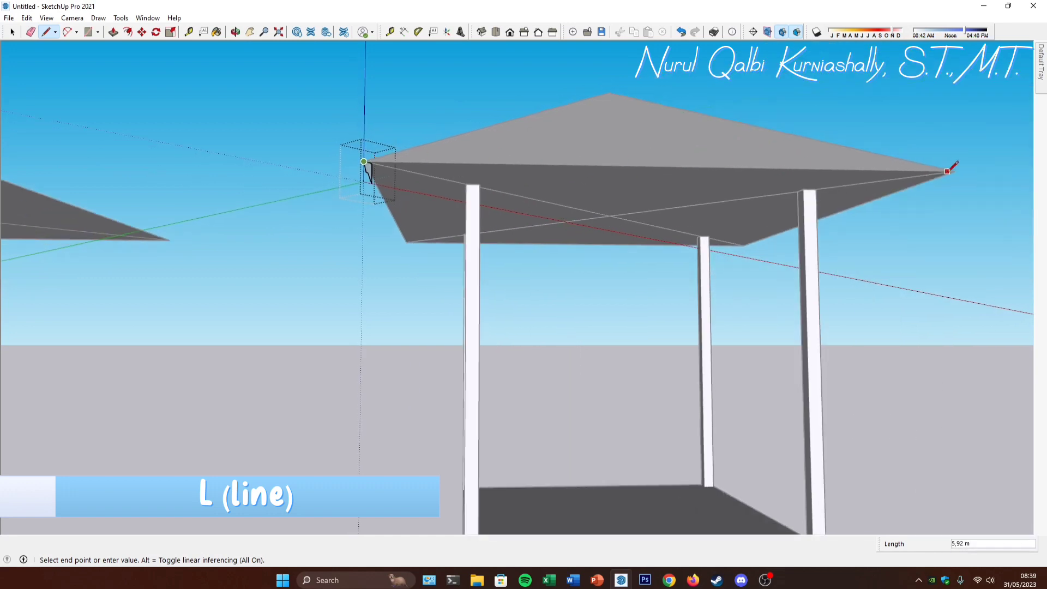
left_click(742, 246)
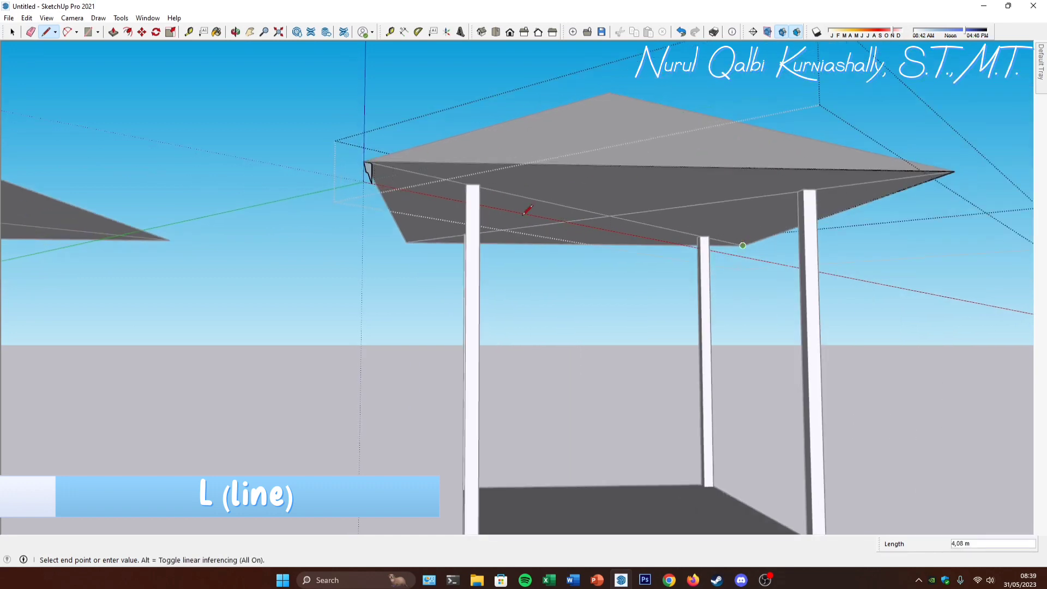
left_click(407, 242)
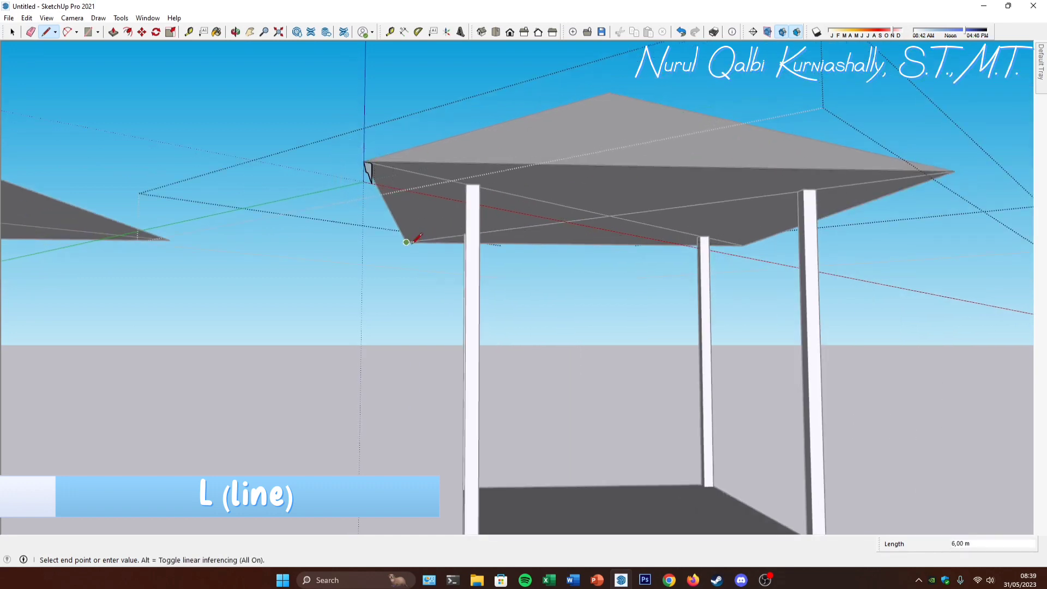
left_click(363, 161)
middle_click_drag(365, 164, 385, 138)
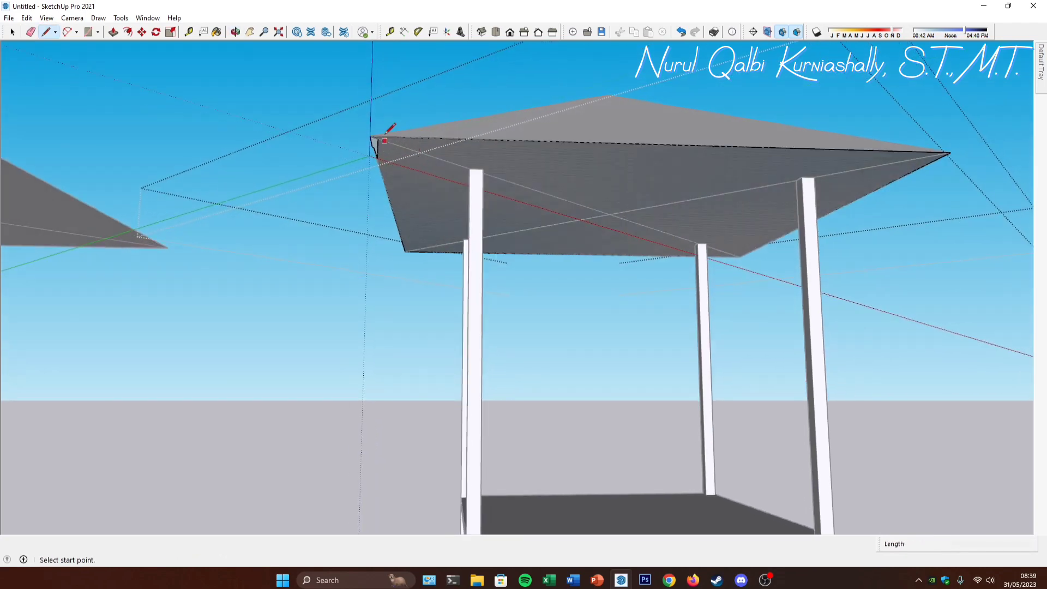
key("space")
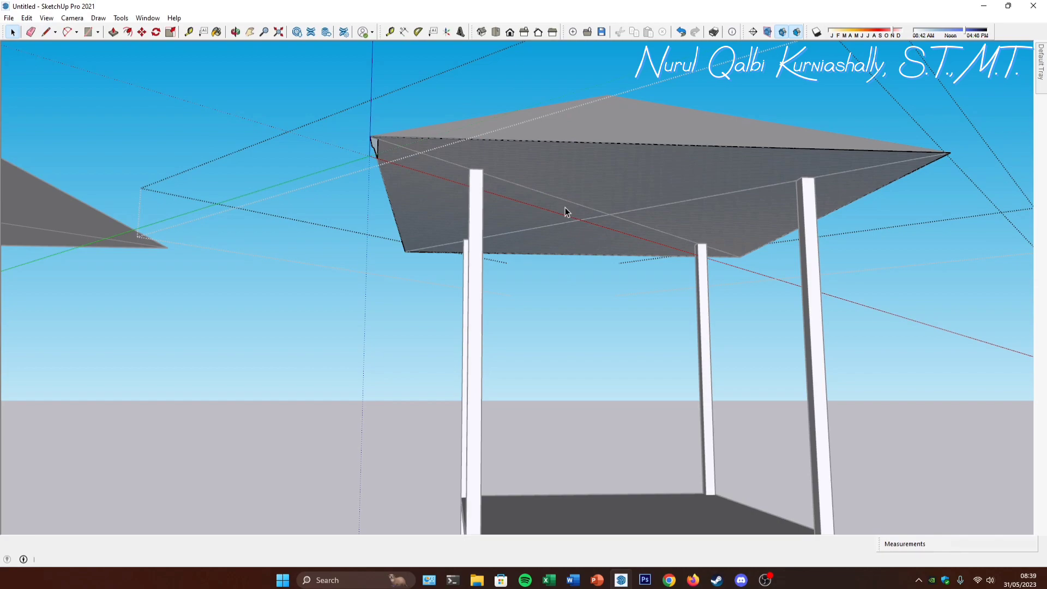
mouse_move(610, 194)
middle_mouse_down()
mouse_move(621, 159)
mouse_move(614, 176)
middle_mouse_up()
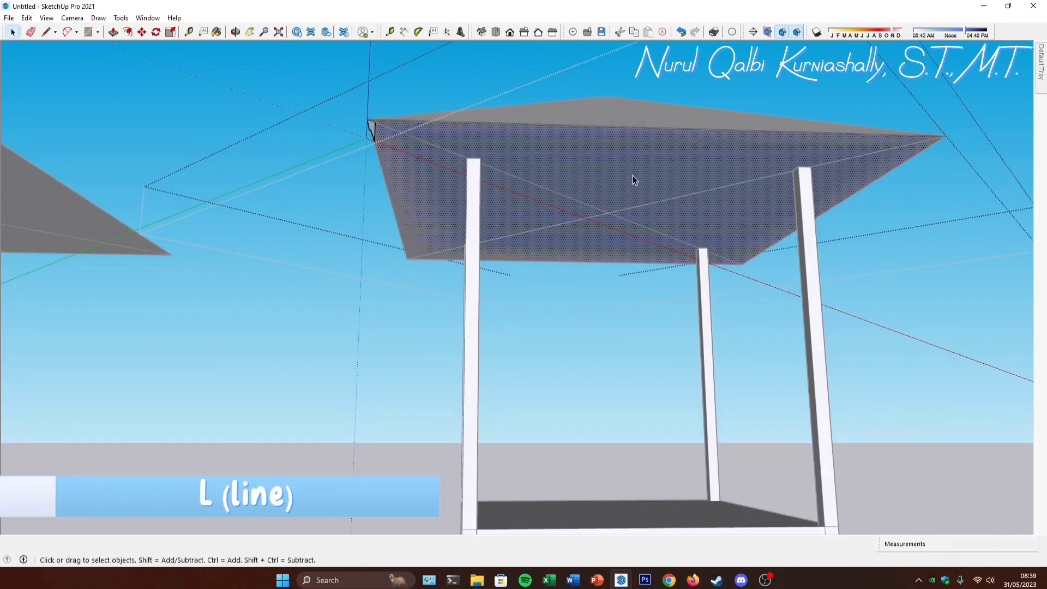
mouse_move(596, 193)
middle_mouse_down()
mouse_move(617, 175)
mouse_move(618, 190)
mouse_move(605, 195)
middle_mouse_up()
middle_click_drag(447, 162, 382, 173)
scroll(388, 178, "up", 2)
scroll(387, 177, "up", 1)
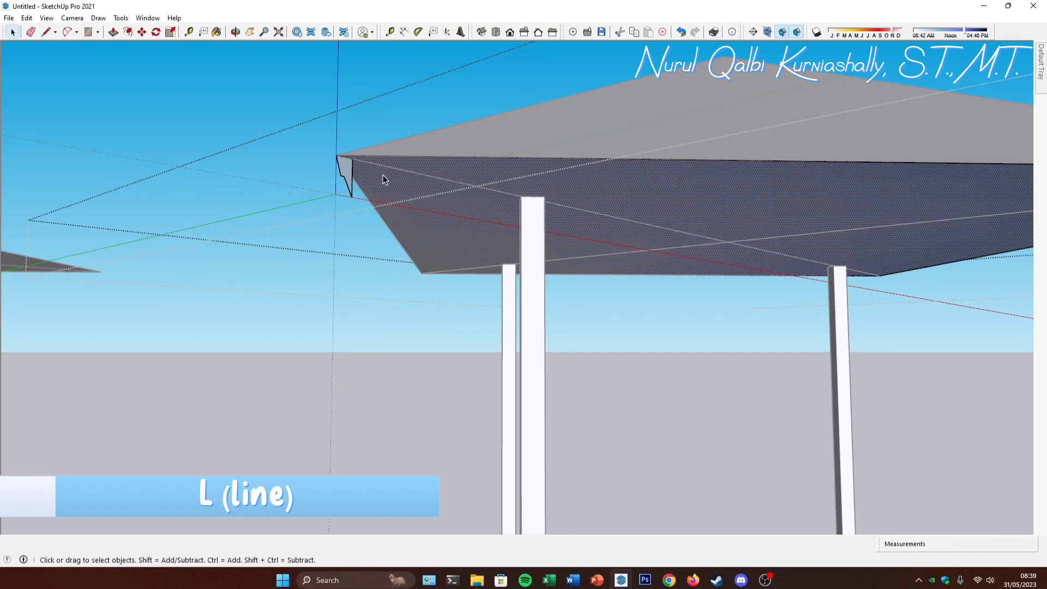
left_click(550, 199)
middle_click_drag(632, 195, 637, 179)
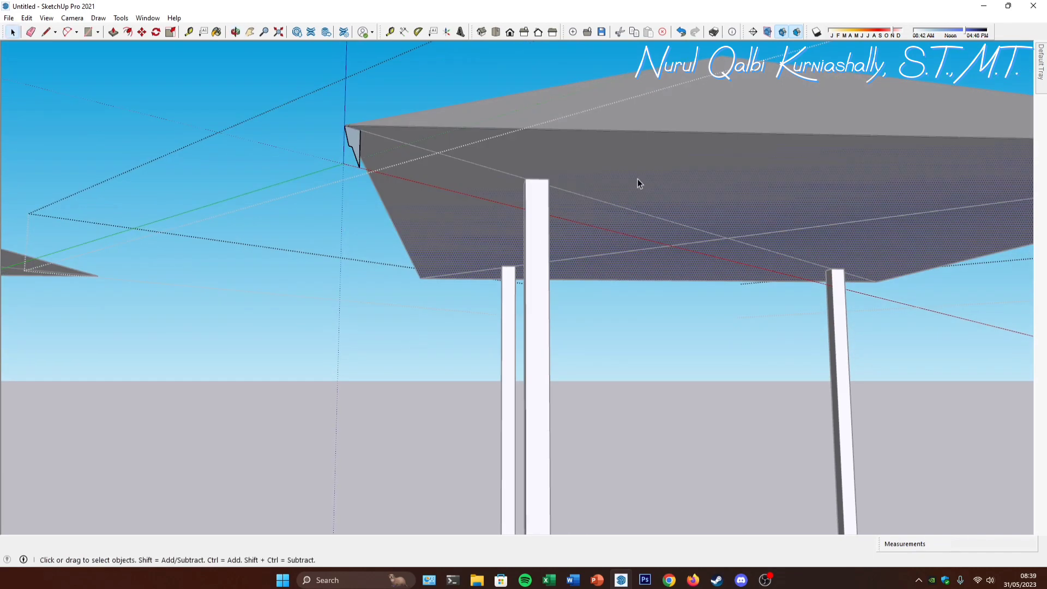
double_click(727, 152)
double_click(725, 167)
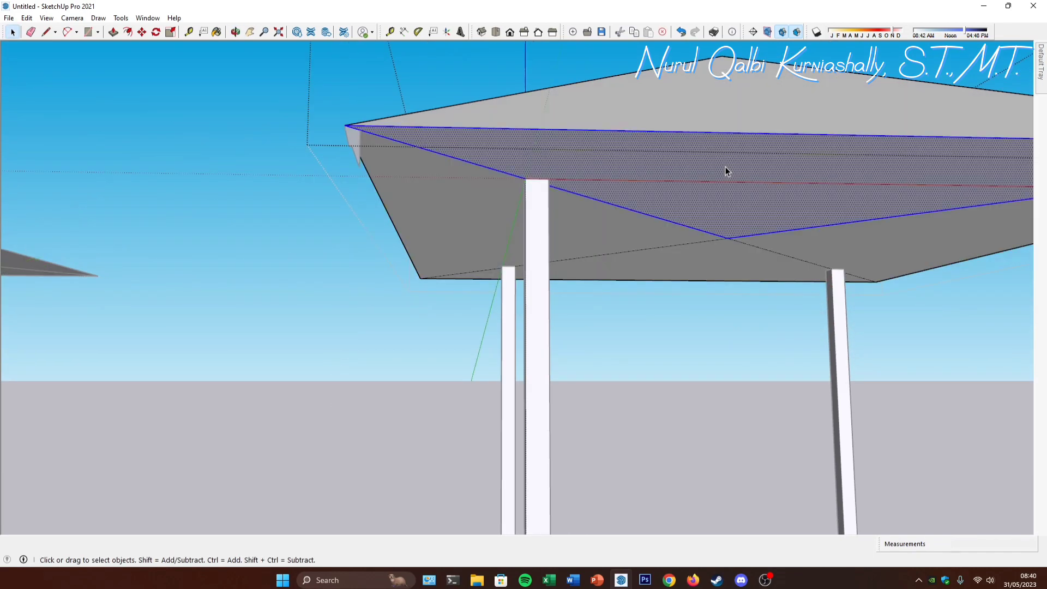
key("Escape")
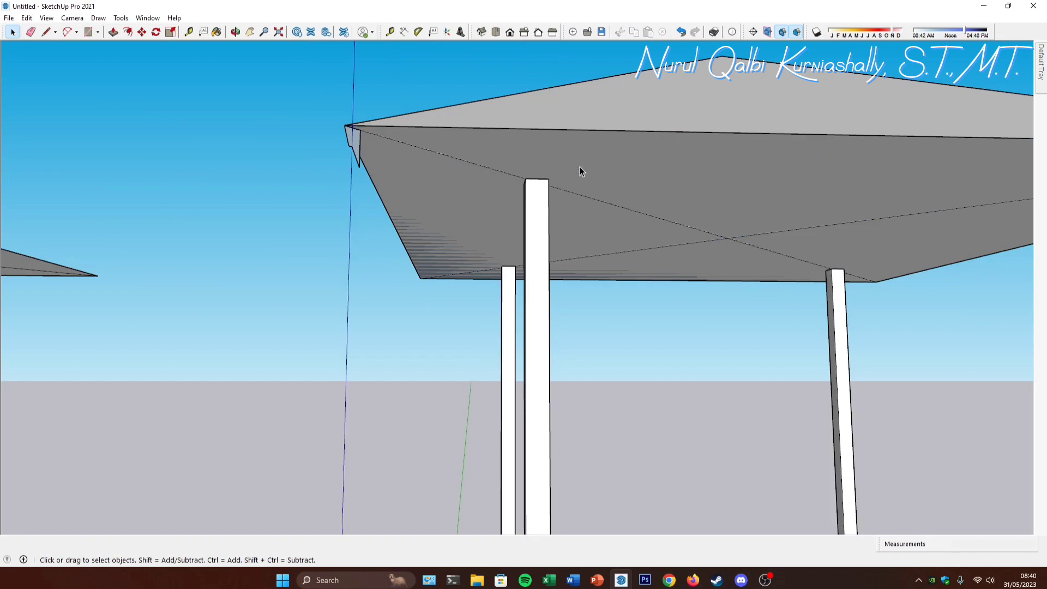
double_click(357, 144)
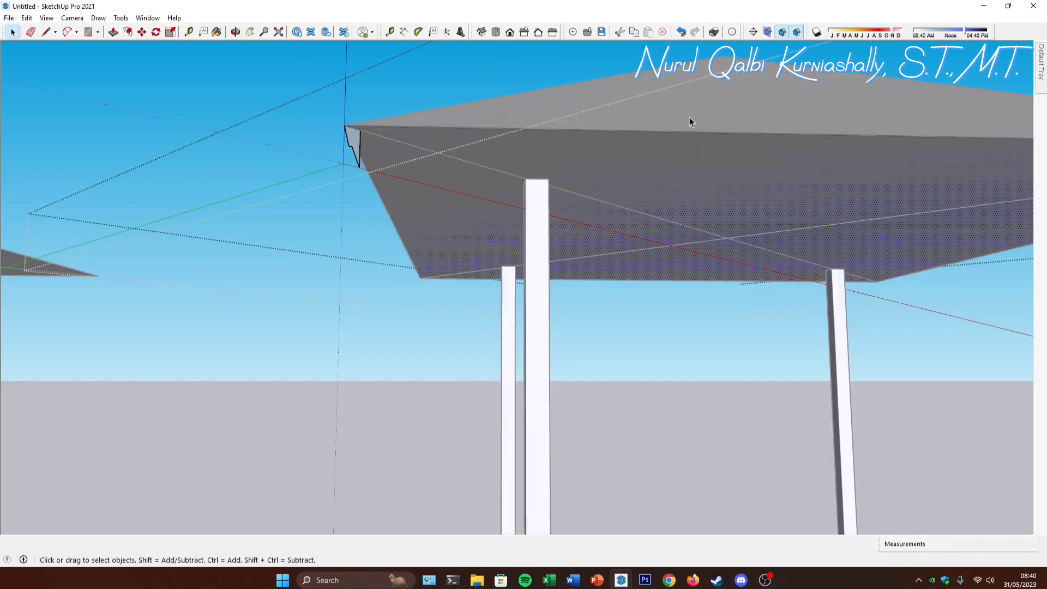
left_click(690, 119)
left_click(728, 90)
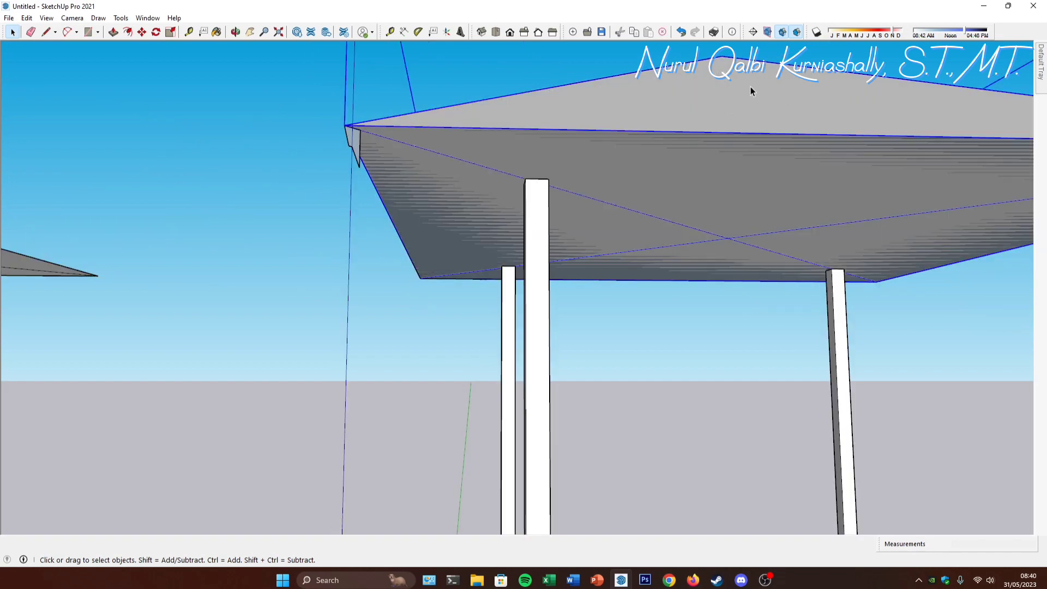
double_click(355, 143)
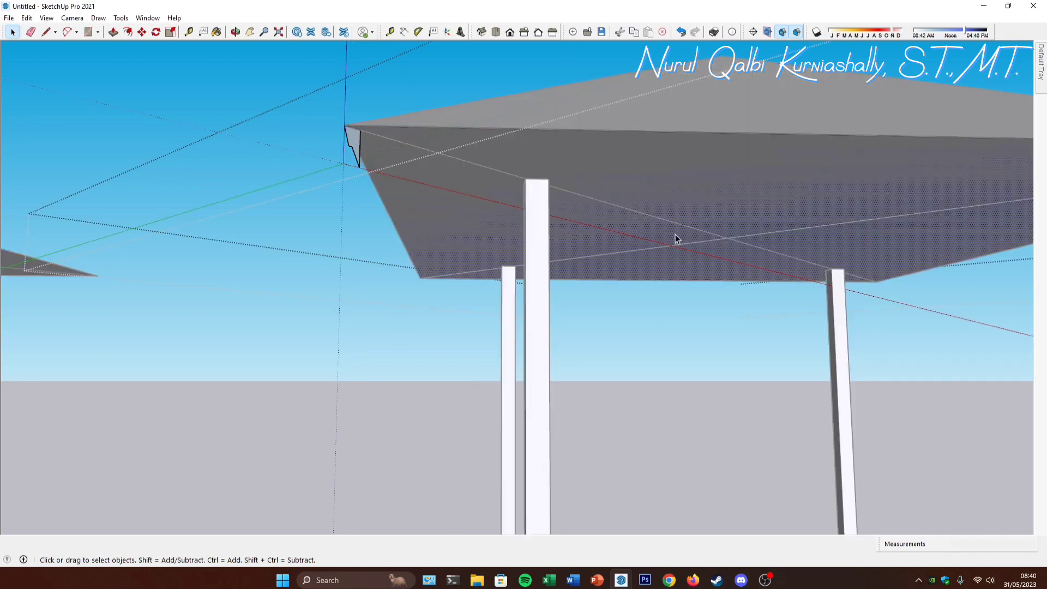
double_click(689, 200)
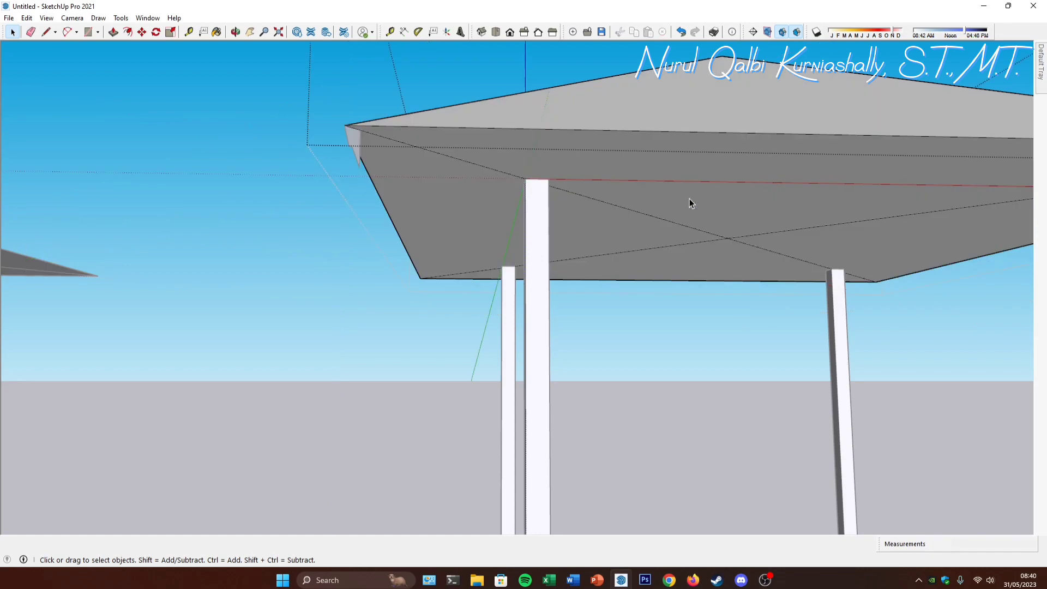
double_click(355, 154)
double_click(689, 185)
left_click(295, 210)
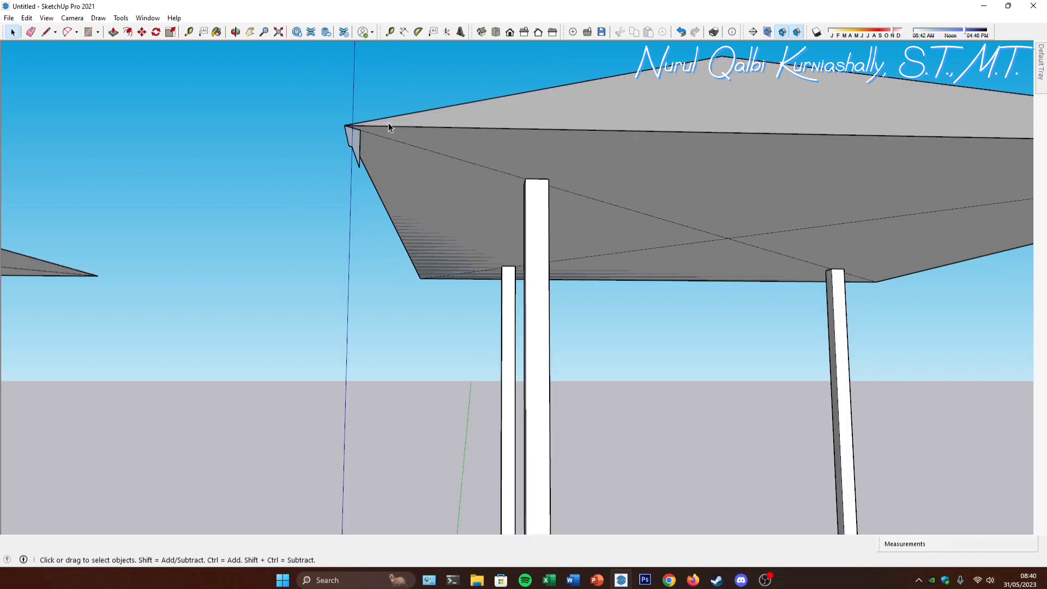
Step: Inside the profile group, select everything connected to the underside face, and deselect the faces so only the eave perimeter path stays selected
double_click(352, 137)
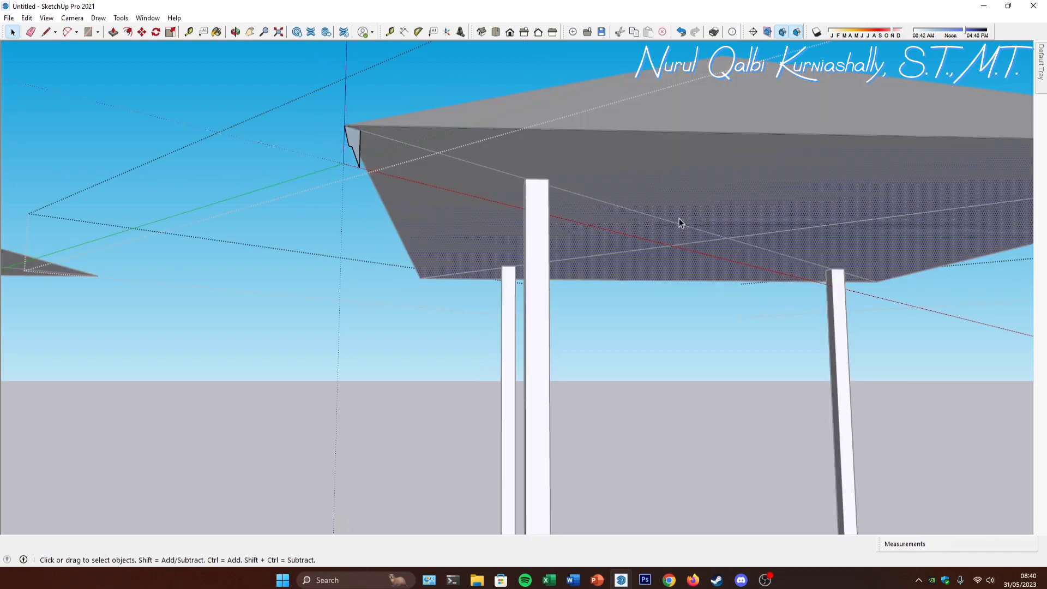
right_click(670, 175)
mouse_move(756, 229)
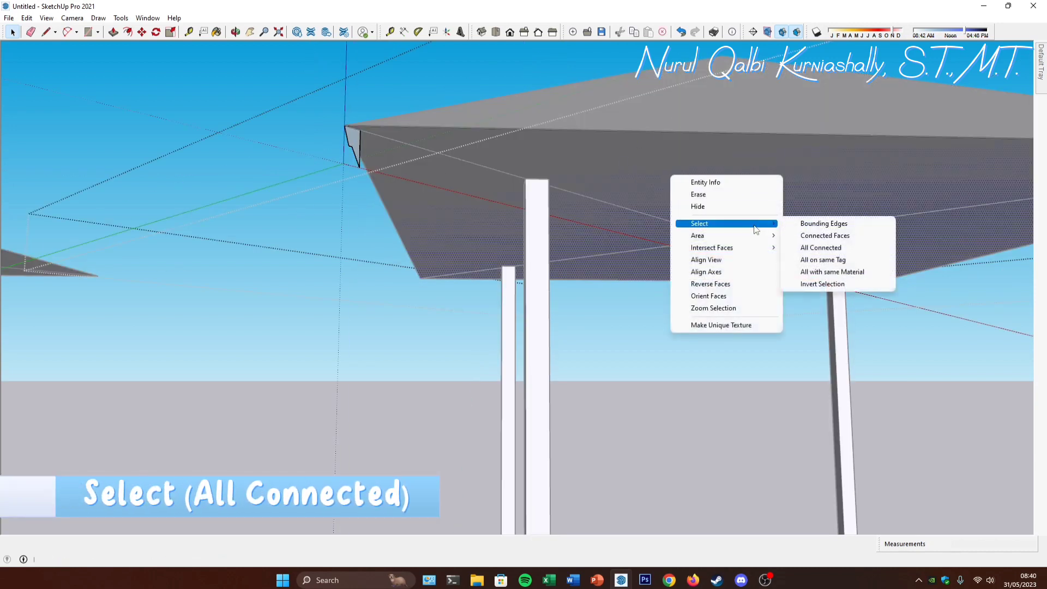
left_click(855, 248)
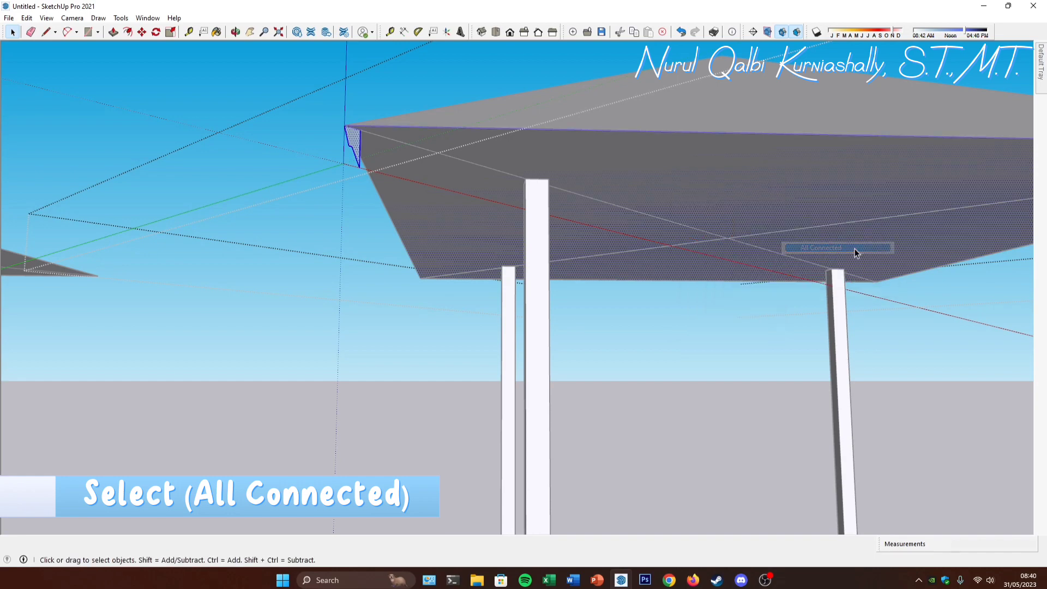
middle_click_drag(589, 200, 486, 155)
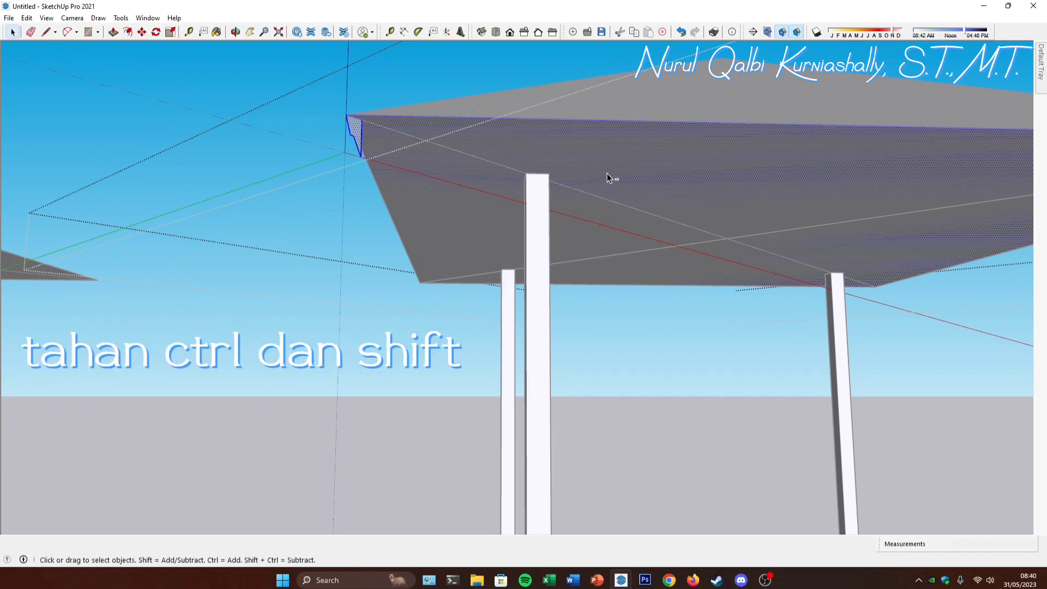
left_click(708, 178, "ctrl+shift")
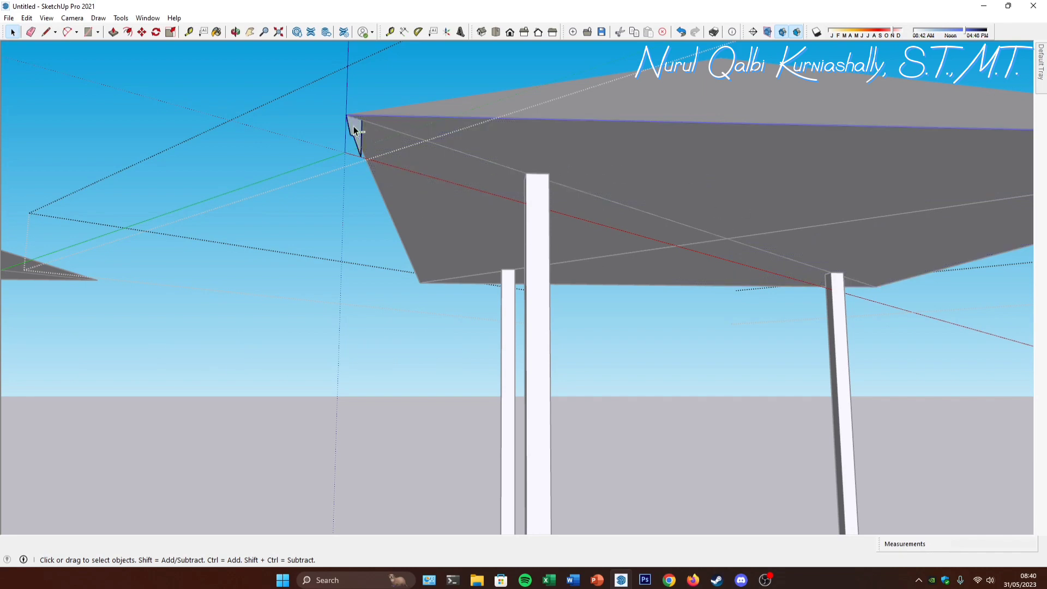
Step: Extrude the stepped fascia profile along the selected eave perimeter with Follow Me
scroll(396, 186, "down", 2)
middle_click_drag(456, 185, 413, 138)
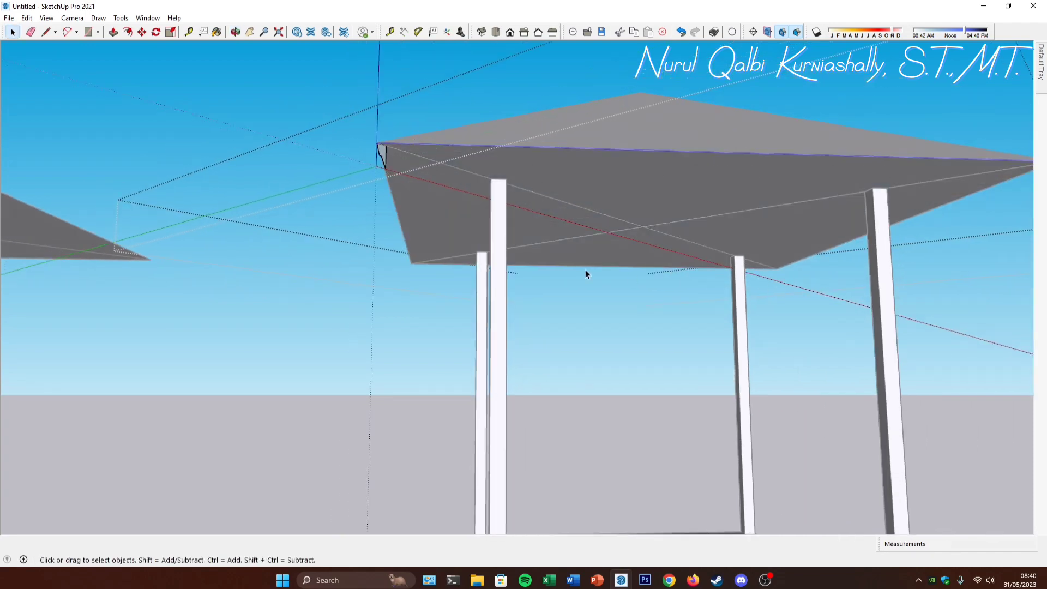
left_click(125, 19)
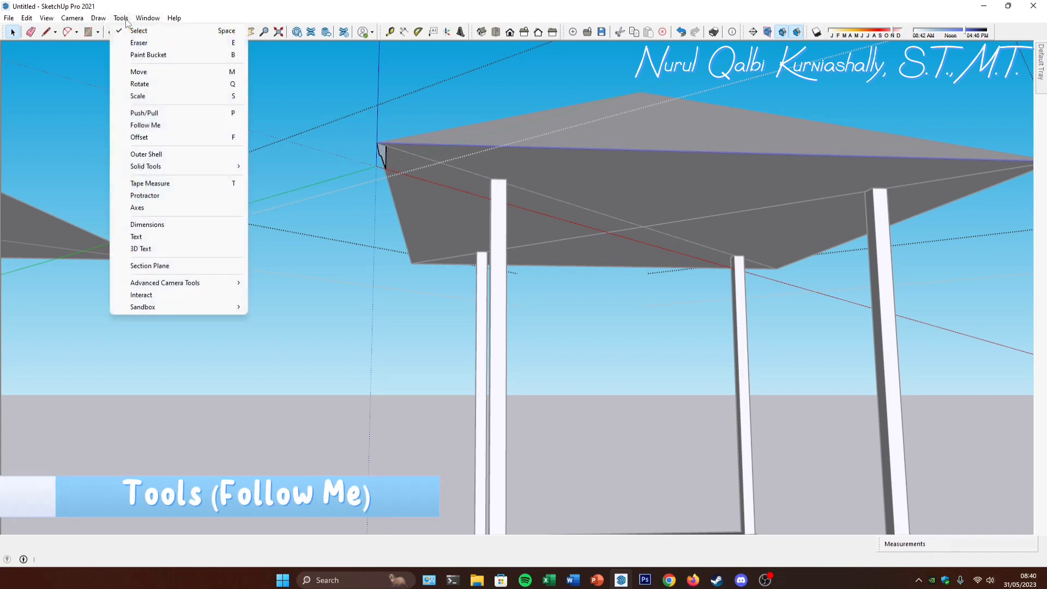
left_click(145, 125)
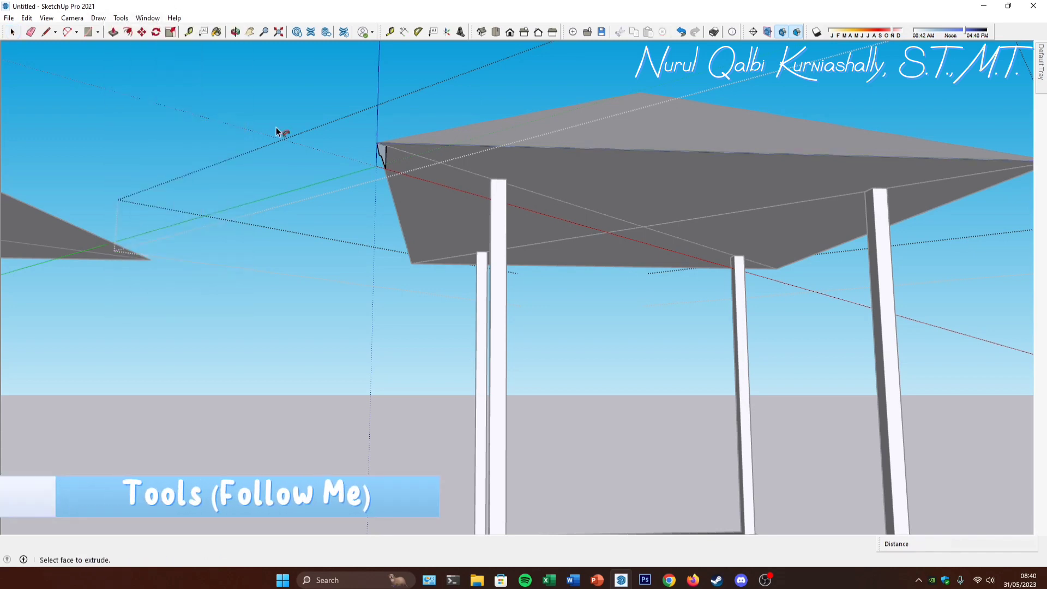
left_click(383, 158)
middle_click_drag(469, 178, 425, 169)
Step: Draw a line along the fascia's lower edge between two adjacent corners to close the underside with a face
key("l")
left_click(383, 164)
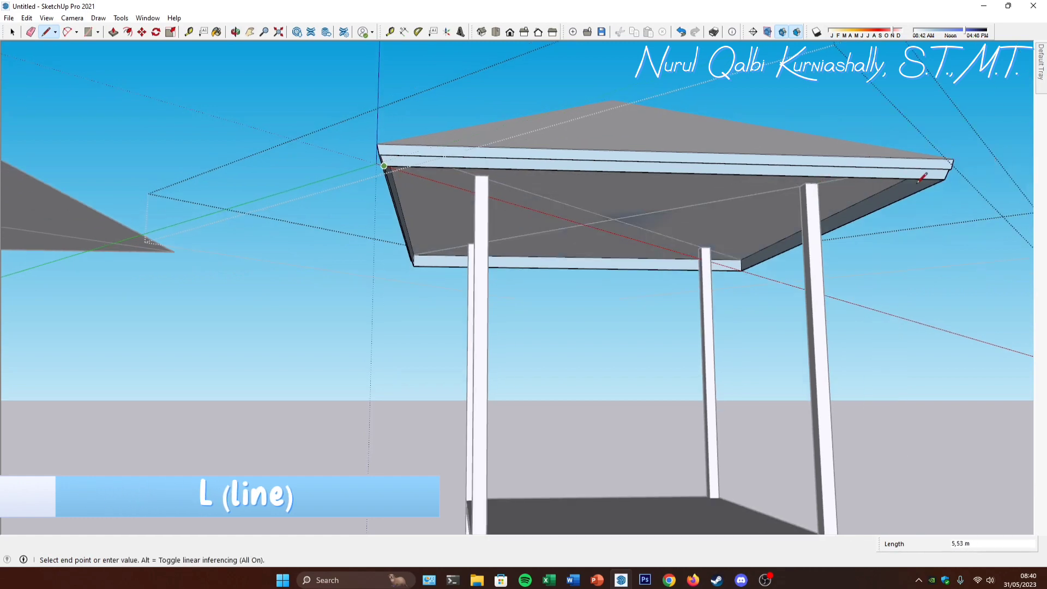
left_click(945, 180)
middle_click_drag(683, 177, 723, 262)
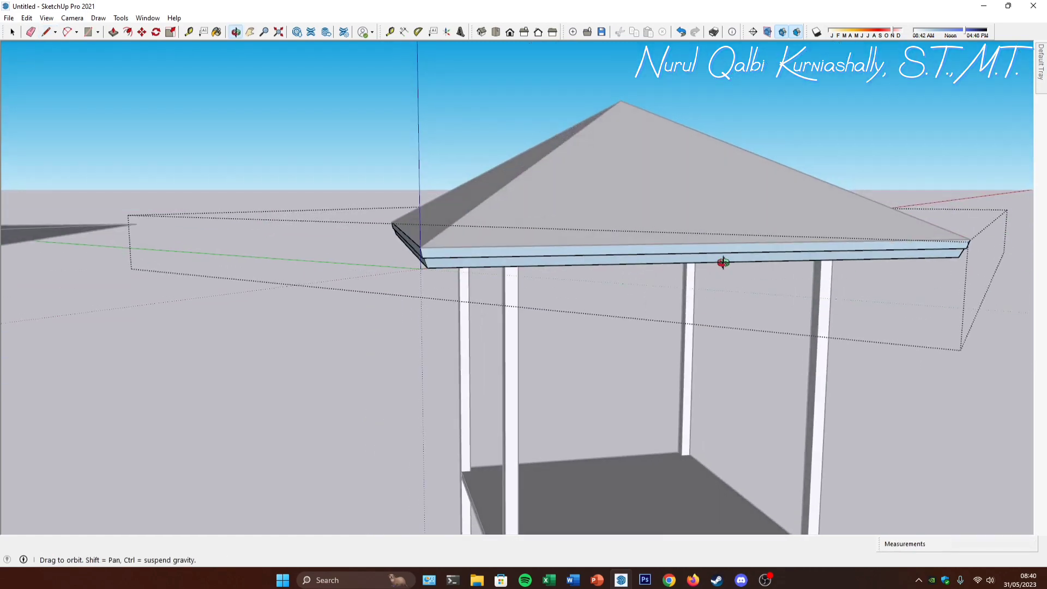
Step: Select all connected fascia and ceiling geometry, reverse its faces, and leave the group
key("space")
scroll(625, 252, "up", 1)
middle_click_drag(623, 250, 594, 215)
left_click(595, 215)
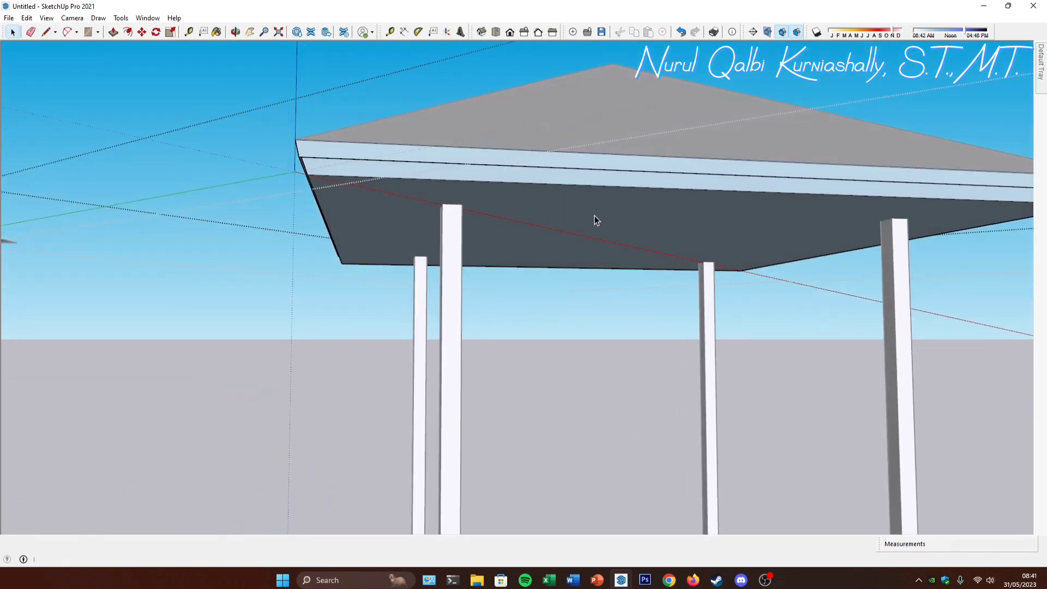
triple_click(594, 215)
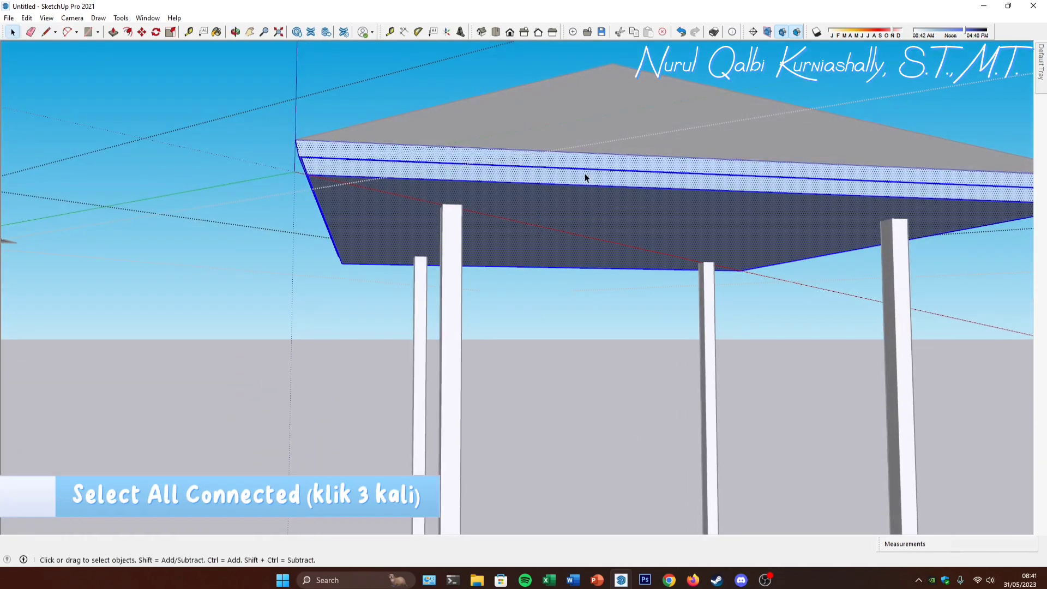
middle_click_drag(585, 174, 571, 209)
right_click(572, 209)
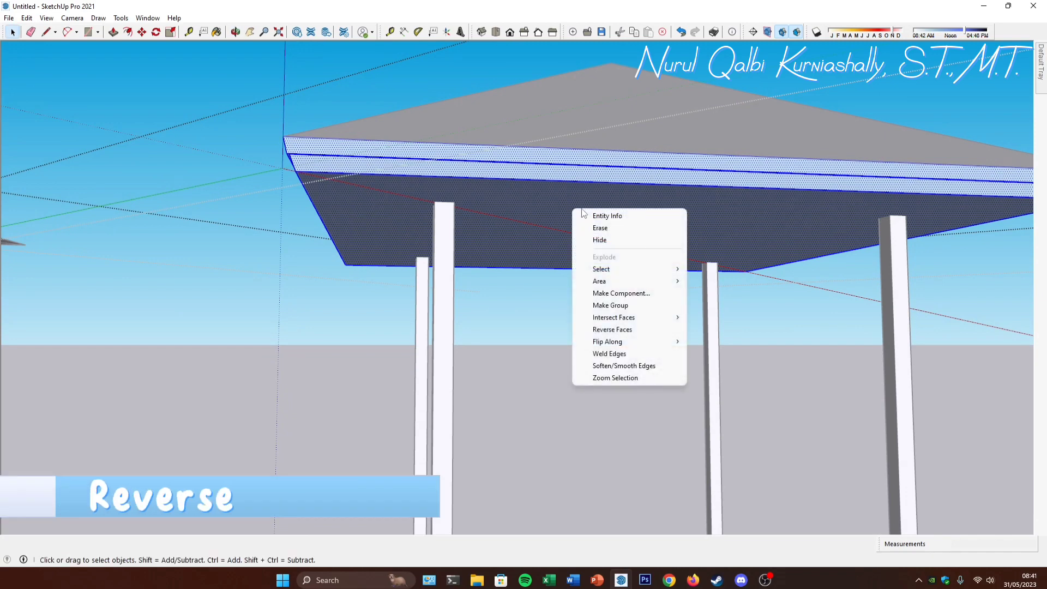
left_click(655, 330)
middle_click_drag(672, 280, 685, 245)
left_click(390, 271)
Step: On the ground beside the tower, draw a stepped outline of four connected 4 m lines, alternating along the red and green axes
scroll(391, 271, "down", 5)
middle_click_drag(525, 254, 543, 299)
scroll(602, 119, "down", 5)
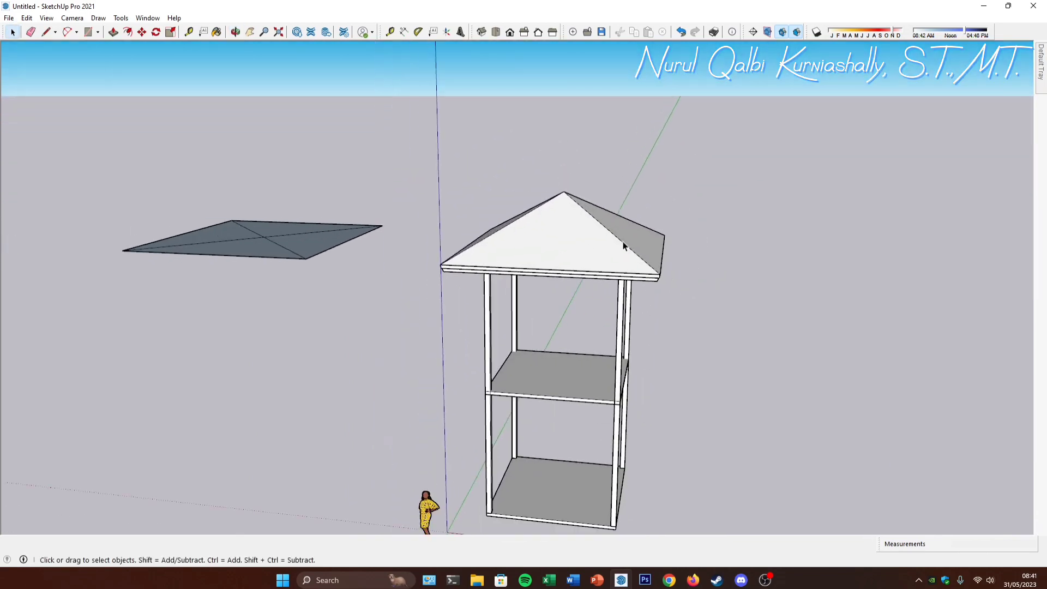
middle_click_drag(602, 119, 569, 311)
middle_click_drag(458, 244, 552, 289)
middle_click_drag(593, 259, 622, 327)
scroll(688, 357, "up", 3)
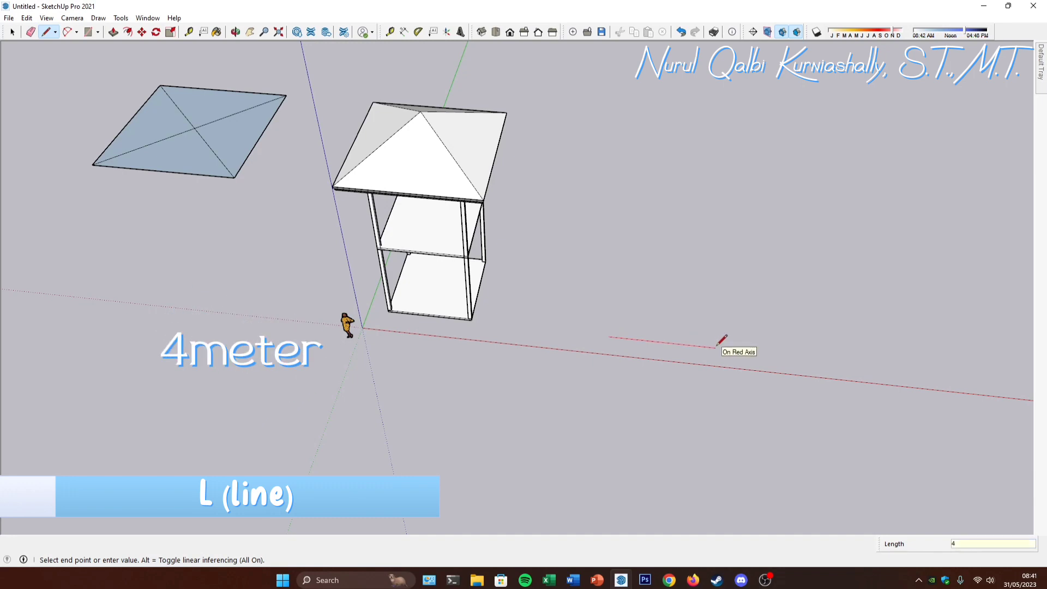
key("Return")
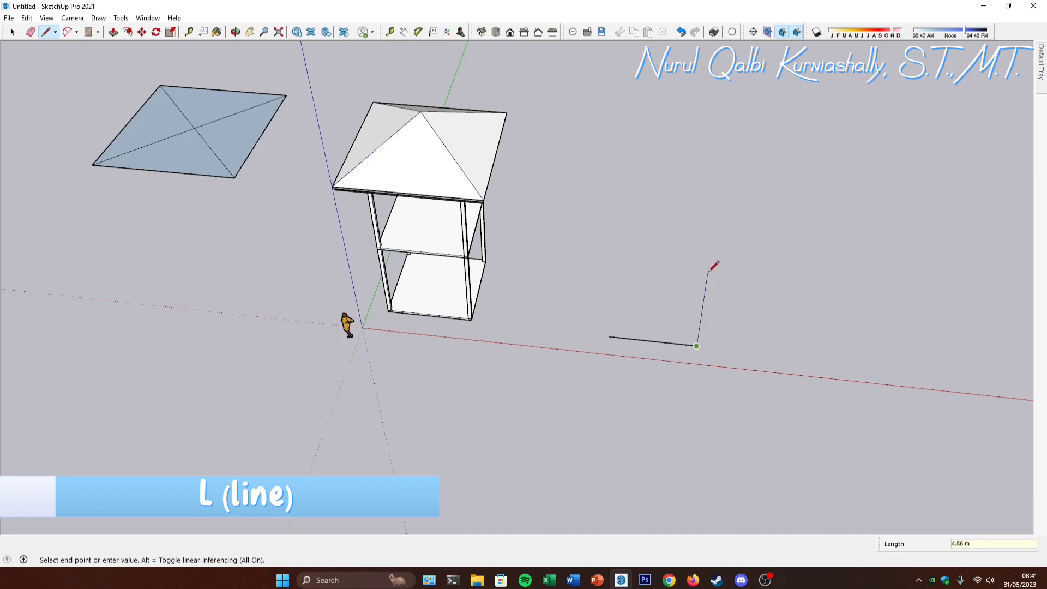
middle_click_drag(715, 267, 696, 325)
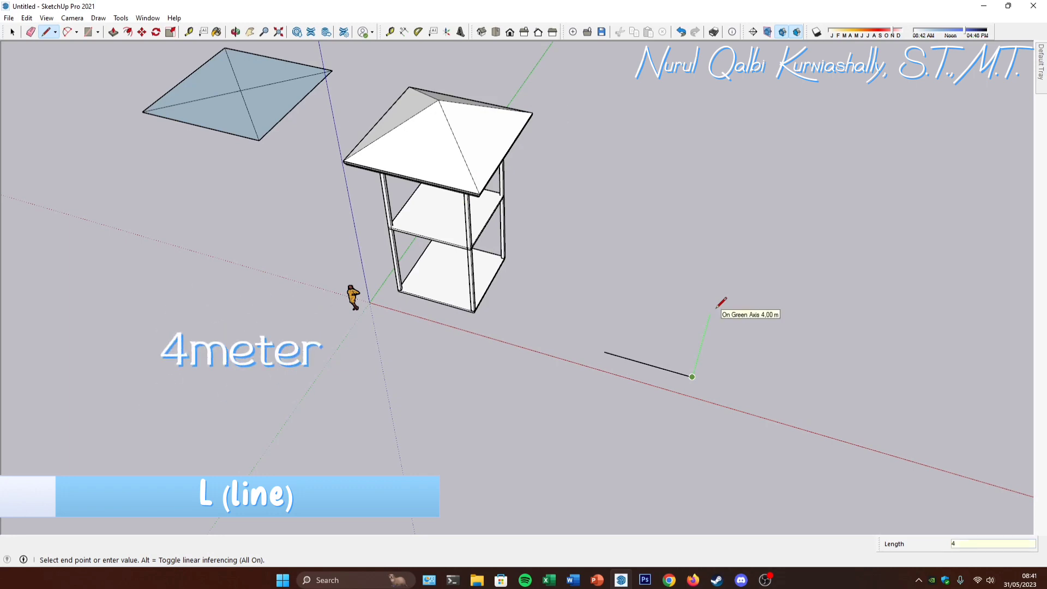
type("4")
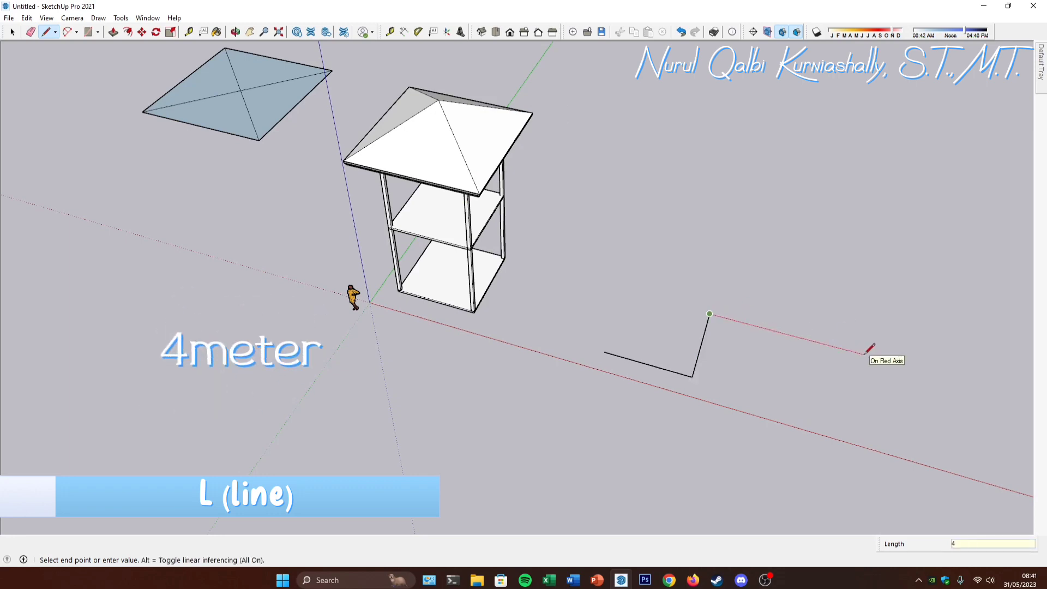
type("4")
key("Return")
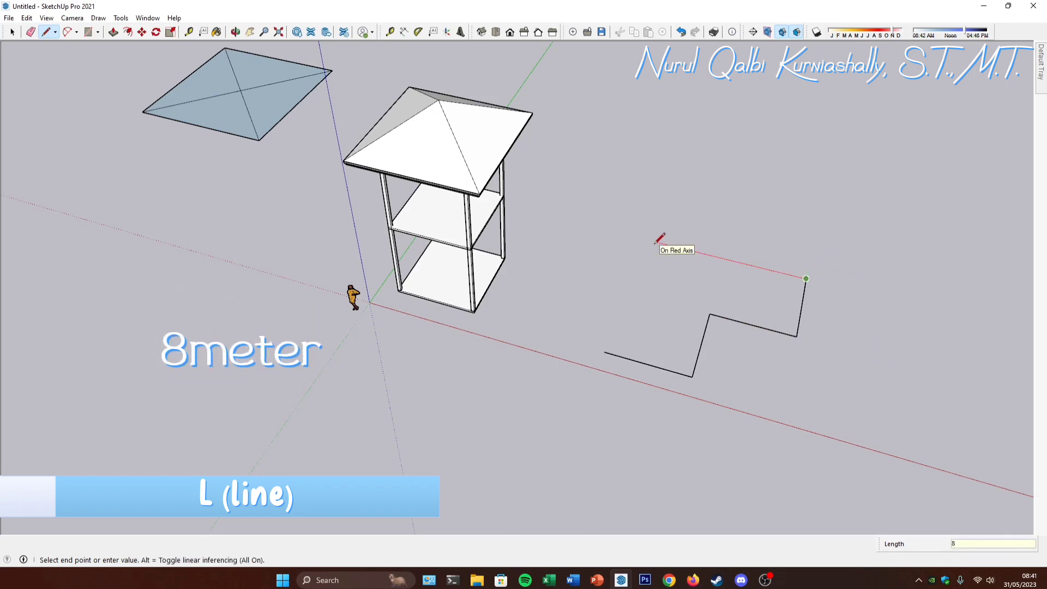
Step: Close the L-shaped outline with an 8 m line back along the red axis and an 8 m line along the green axis
key("Return")
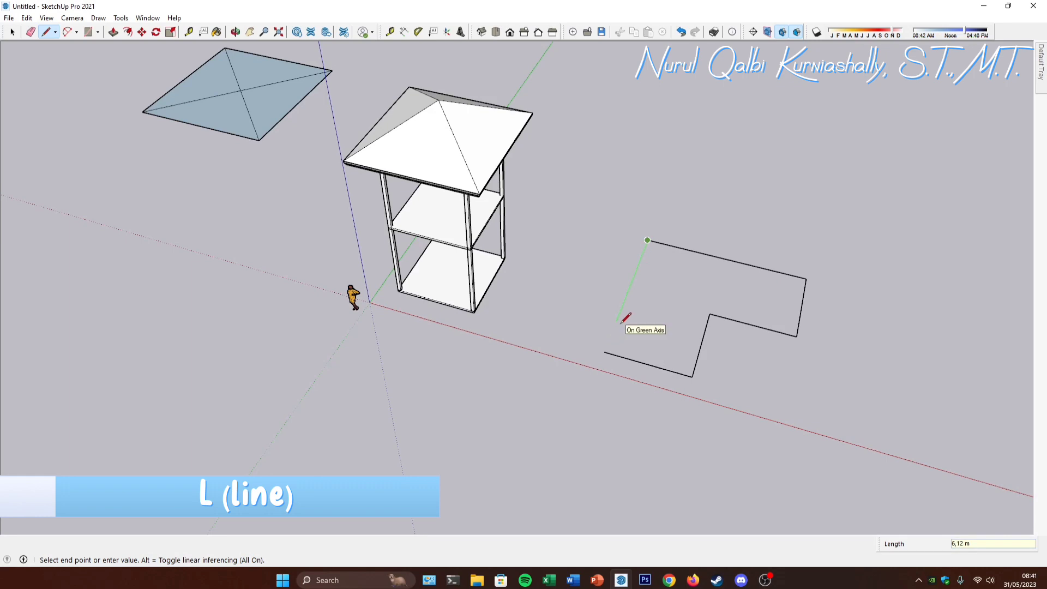
type("8")
key("Return")
key("space")
middle_click_drag(646, 326, 666, 295)
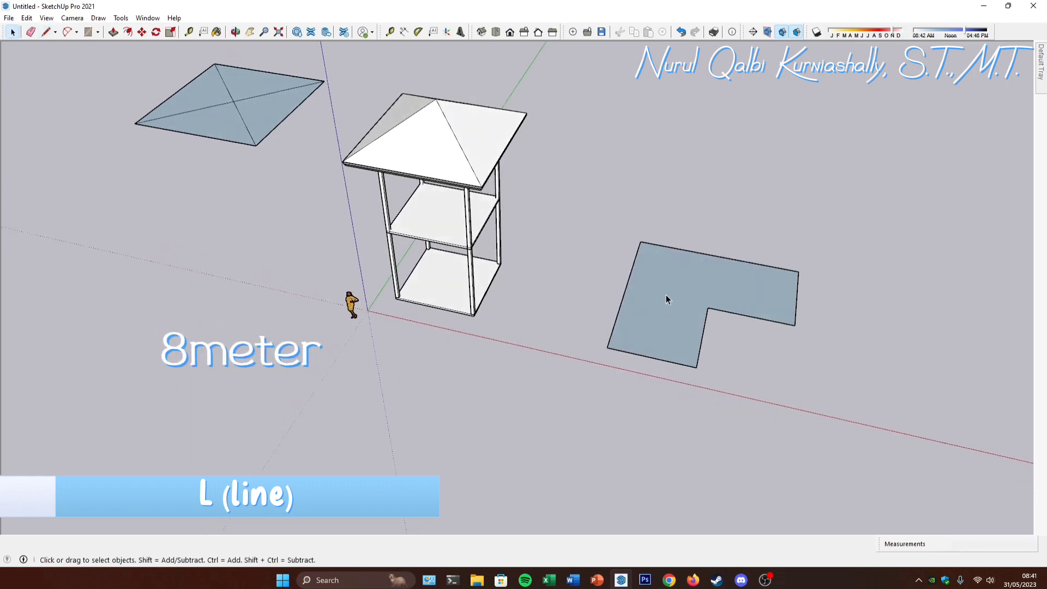
Step: Select the L-shaped face with its edges and make it a group
double_click(666, 295)
right_click(665, 295)
left_click(701, 388)
middle_click_drag(681, 343, 679, 341)
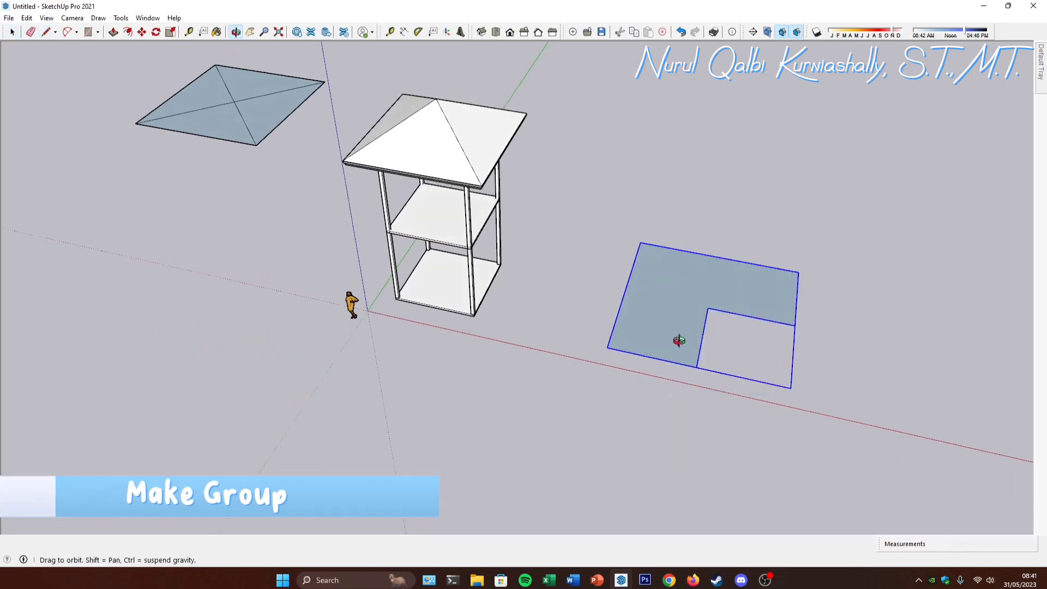
Step: Inside the group, push/pull the L-shaped face up by 0.1 m to form a floor slab, and leave the group
middle_click_drag(681, 291, 679, 295)
key("p")
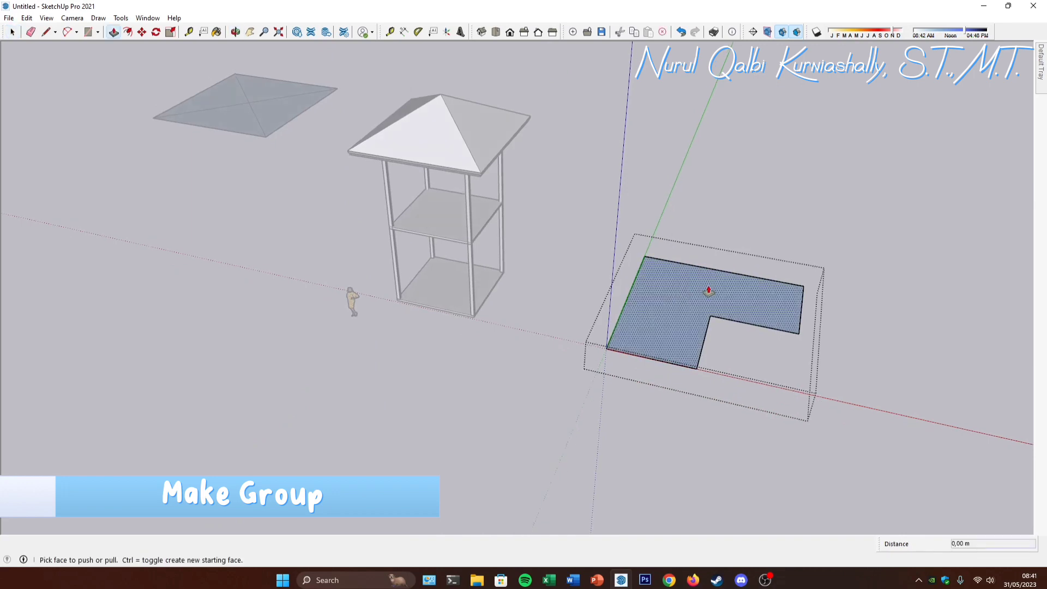
left_click(684, 294)
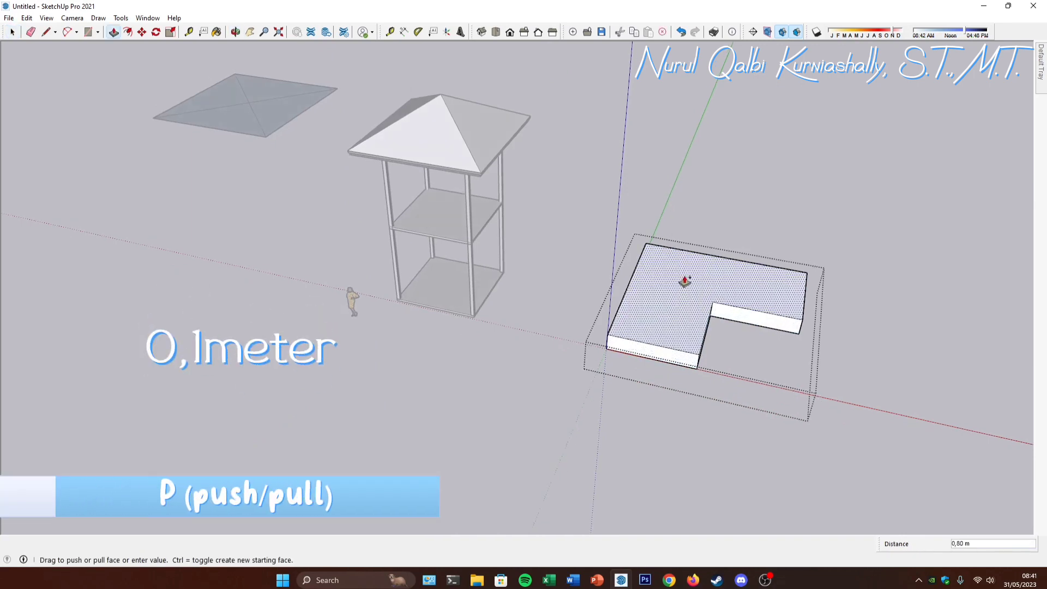
type(",1")
key("Return")
key("space")
key("Escape")
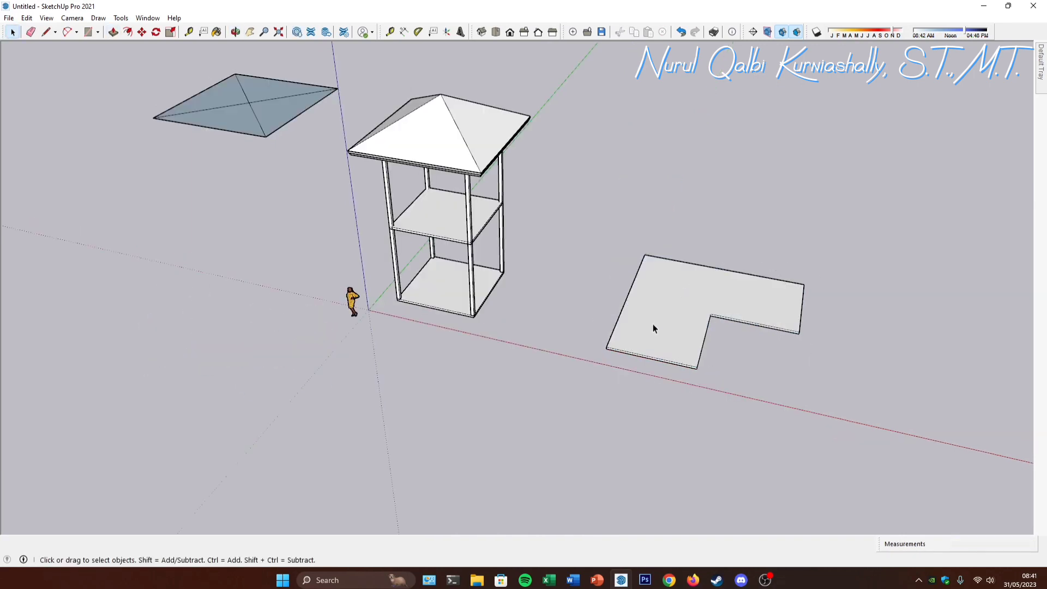
Step: Copy the tower's front corner column from its base endpoint onto the L-shaped slab's near corner
middle_click_drag(517, 301, 468, 321)
left_click(468, 298)
key("m")
scroll(469, 321, "up", 6)
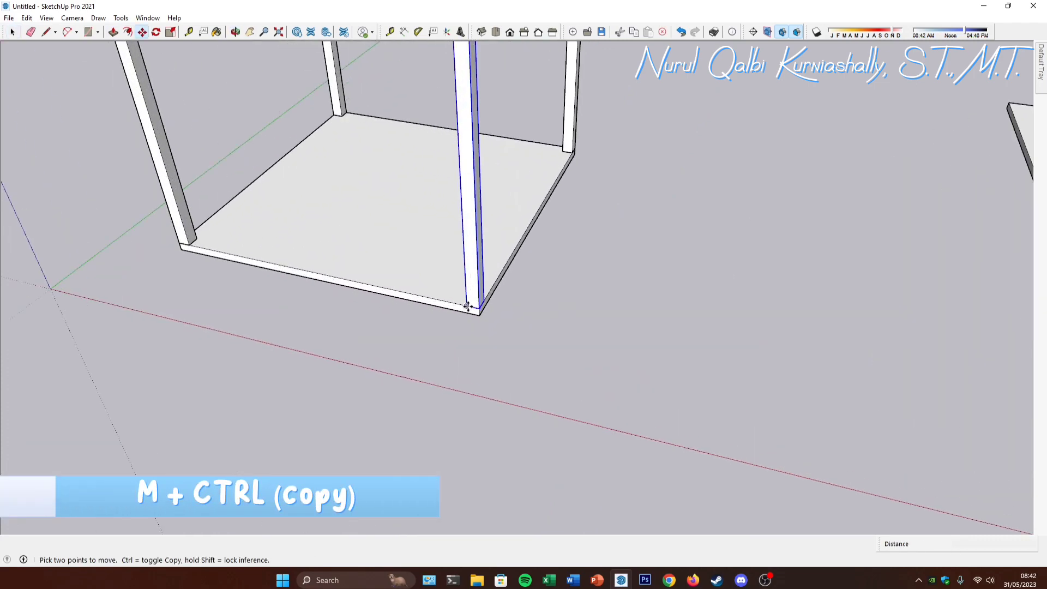
scroll(381, 265, "down", 4)
key("ctrl")
left_click(387, 279)
scroll(579, 316, "up", 2)
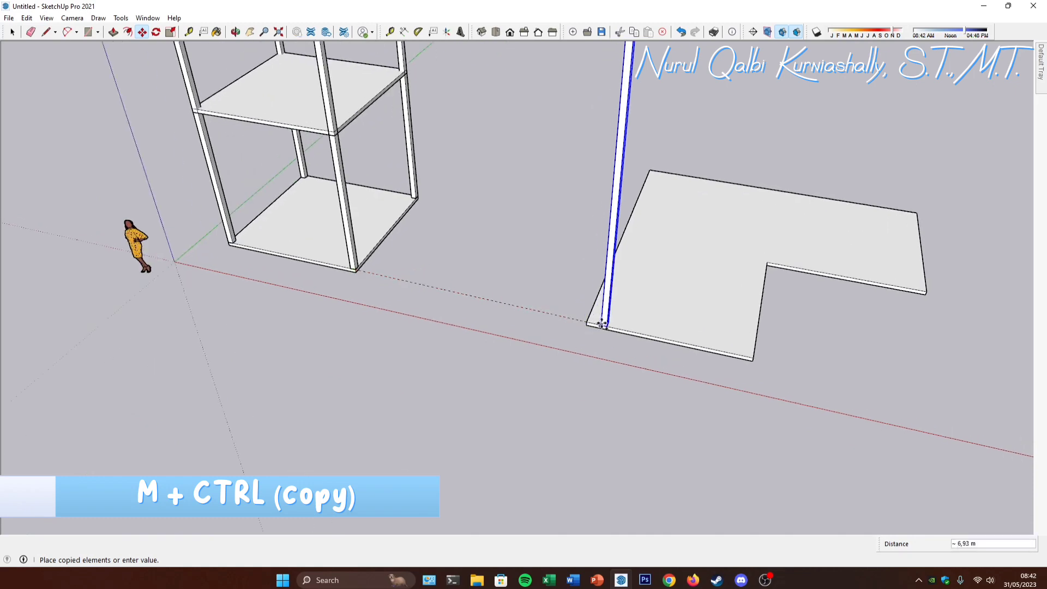
scroll(588, 322, "up", 2)
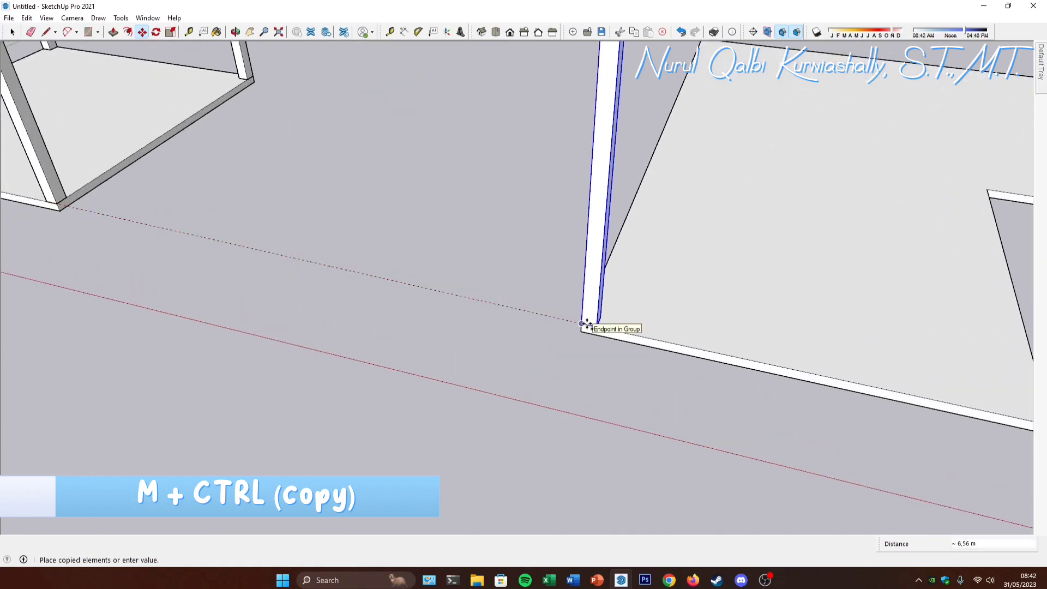
left_click(587, 324)
Step: Copy the new column along the red axis to the other end of the slab's short front edge
scroll(597, 329, "down", 4)
left_click(523, 307)
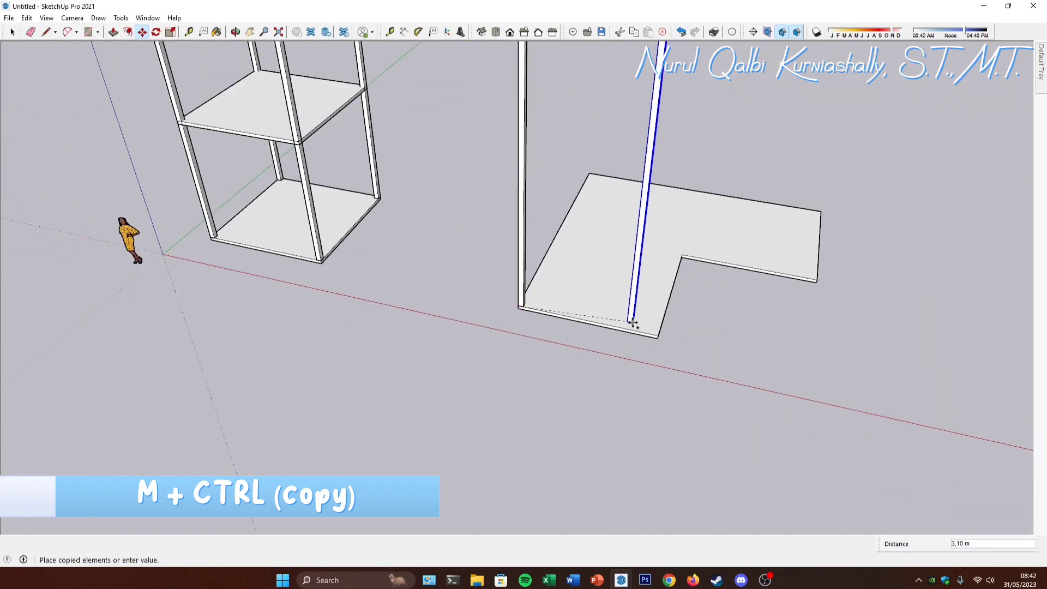
middle_click_drag(622, 326, 566, 381)
Step: Copy both front columns along the green axis to the slab's inner corner and repeat the copy with x2
key("space")
left_click(518, 266, "shift")
key("m")
scroll(630, 353, "up", 3)
scroll(566, 381, "up", 4)
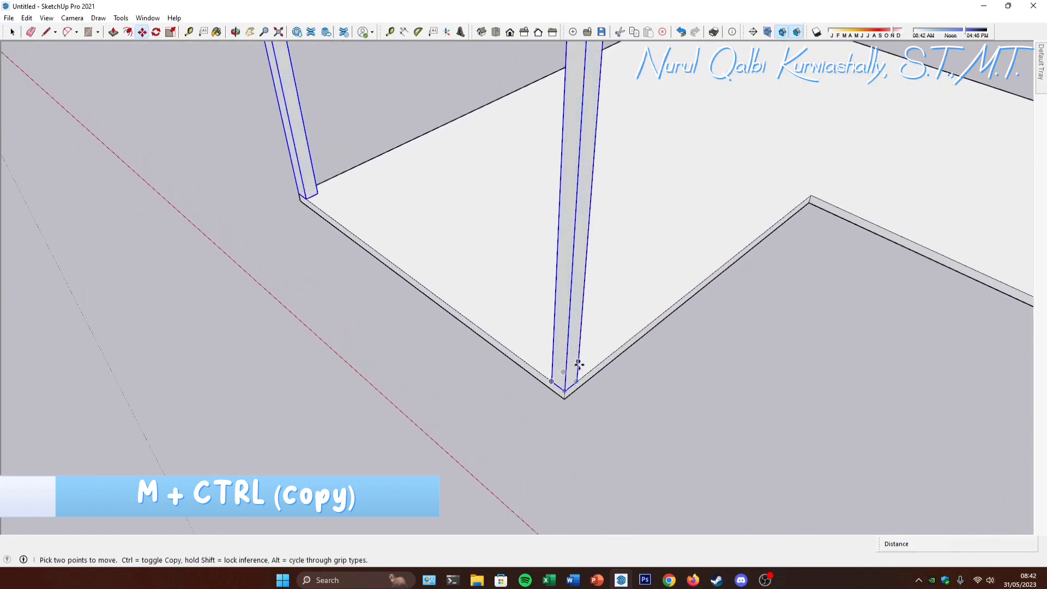
scroll(563, 379, "down", 4)
left_click(563, 379)
key("ctrl")
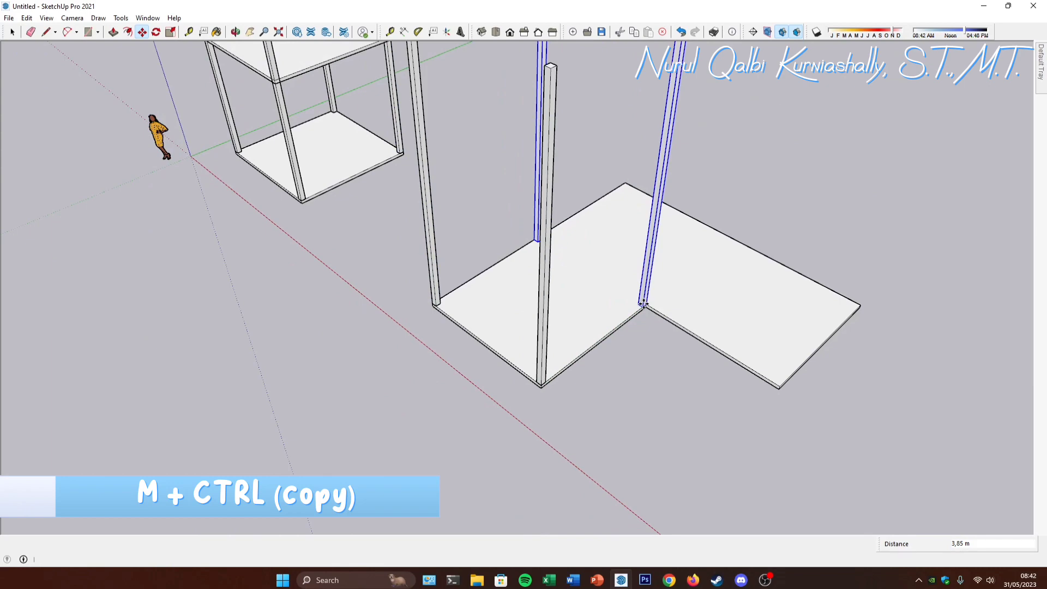
key("Return")
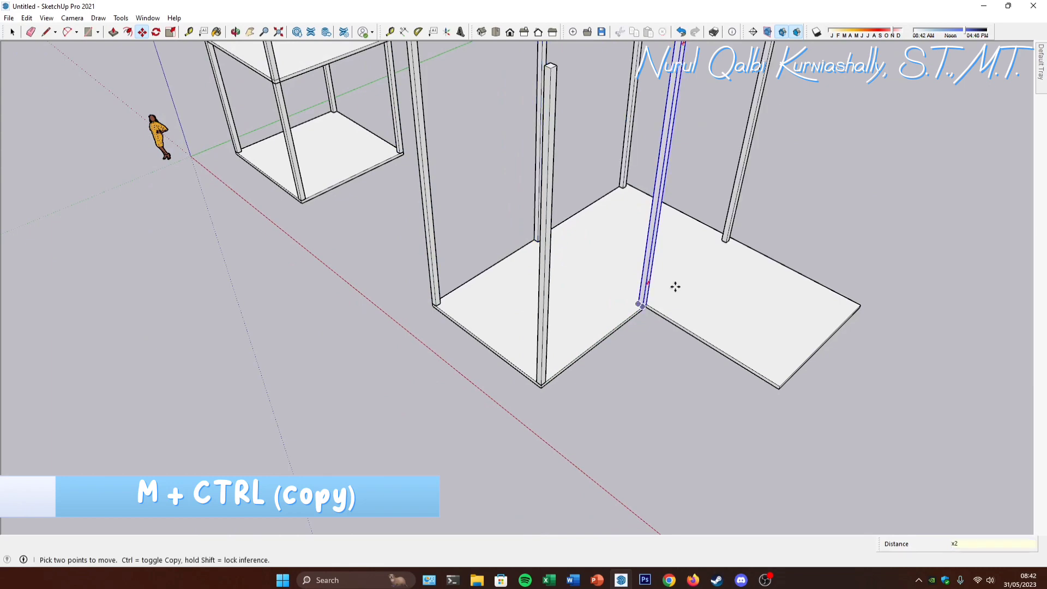
middle_click_drag(673, 285, 517, 283)
key("space")
left_click(673, 278)
Step: Select the two rearmost columns and move them from a base endpoint so the outer one sits on the slab's back corner
scroll(672, 280, "up", 5)
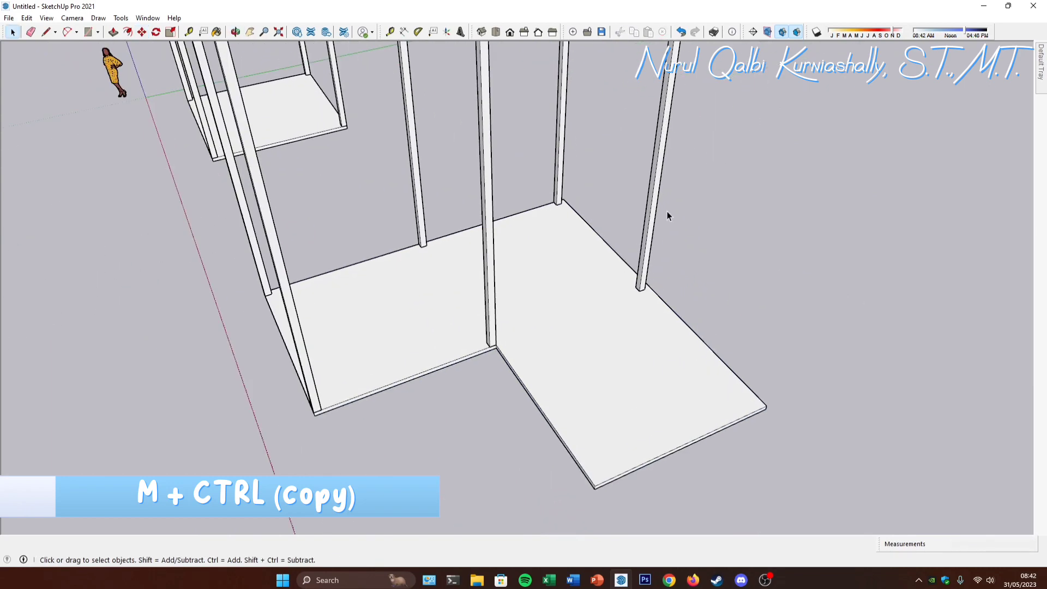
left_click_drag(541, 104, 541, 104)
middle_click_drag(567, 175, 454, 243)
scroll(542, 253, "up", 6)
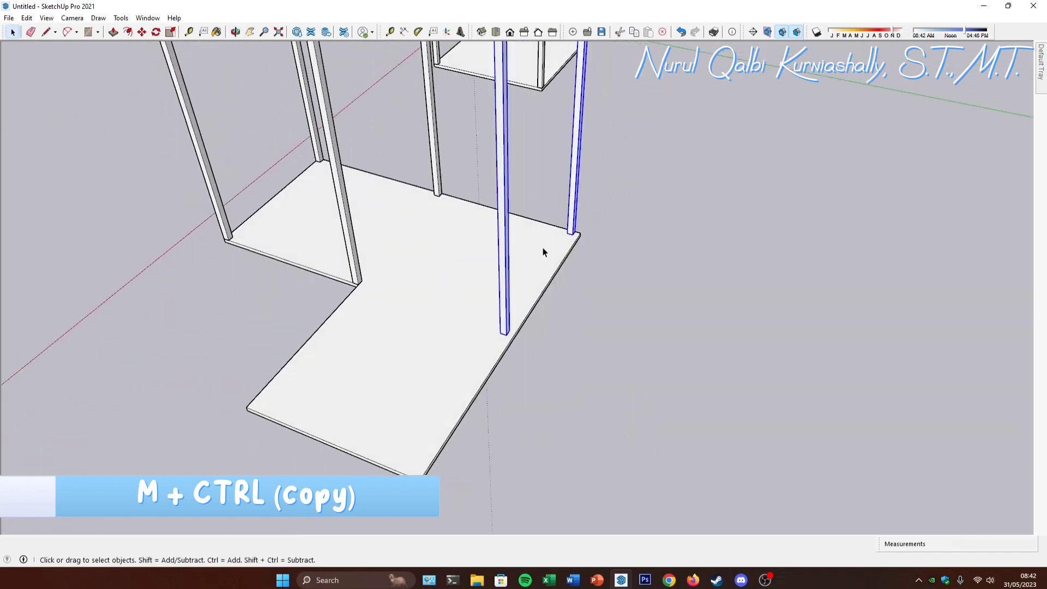
scroll(556, 245, "up", 4)
key("m")
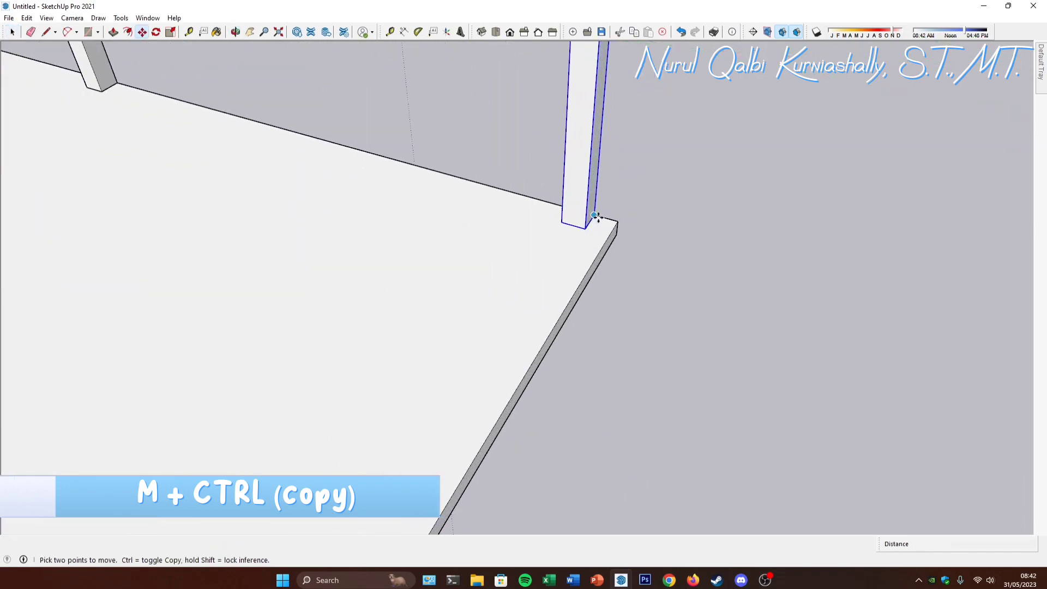
left_click(595, 216)
scroll(643, 228, "down", 10)
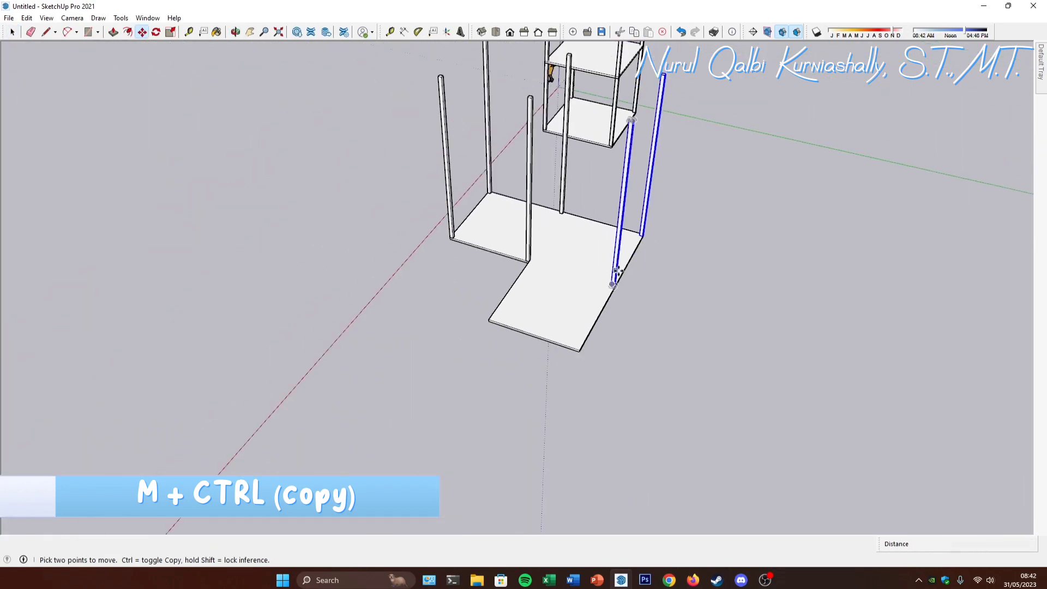
Step: Move the inner-corner column and the middle column opposite it 0.15 m to align with the slab's inner corner
middle_click_drag(548, 261, 549, 248)
key("space")
scroll(549, 229, "up", 2)
left_click(573, 164)
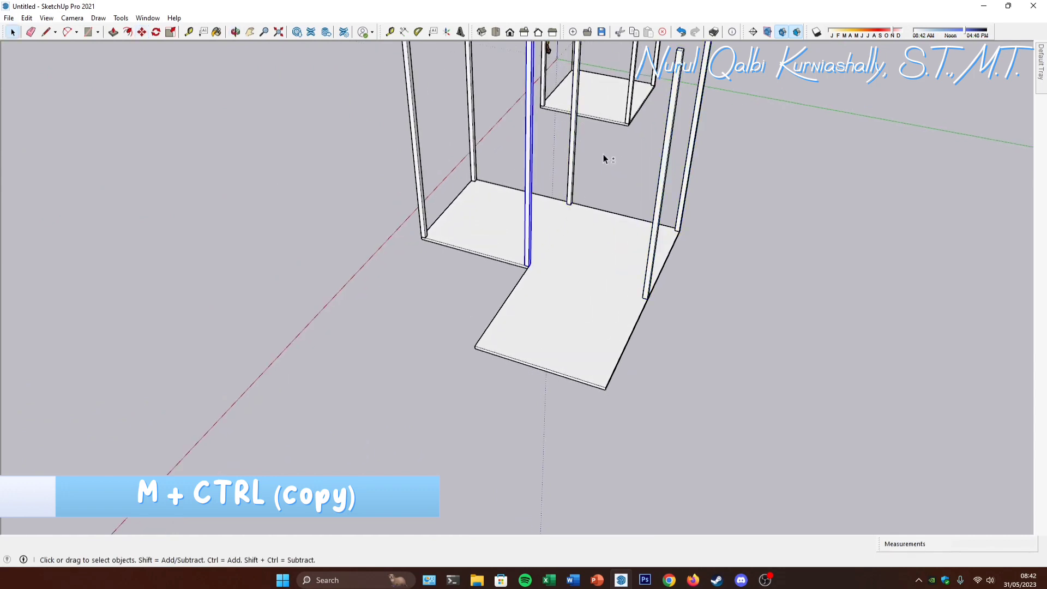
scroll(542, 240, "up", 5)
key("m")
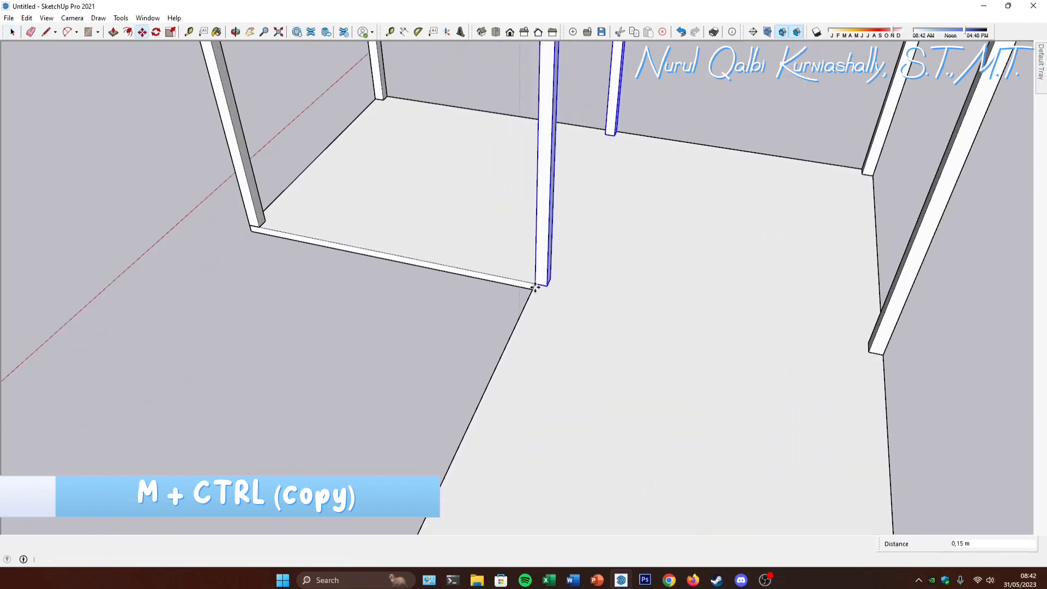
middle_click_drag(521, 282, 613, 269)
Step: Copy the inner-corner column and the rear column beside it 4 m along the red axis to the end of the slab's wing
key("space")
left_click(678, 246)
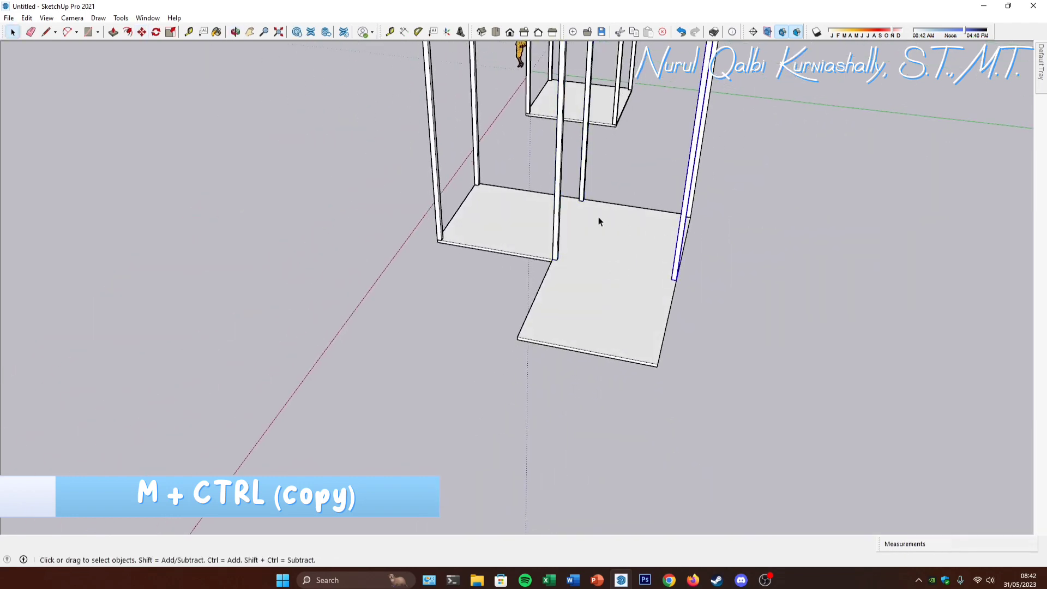
middle_click_drag(609, 247, 615, 297)
key("m")
left_click(773, 331)
key("ctrl")
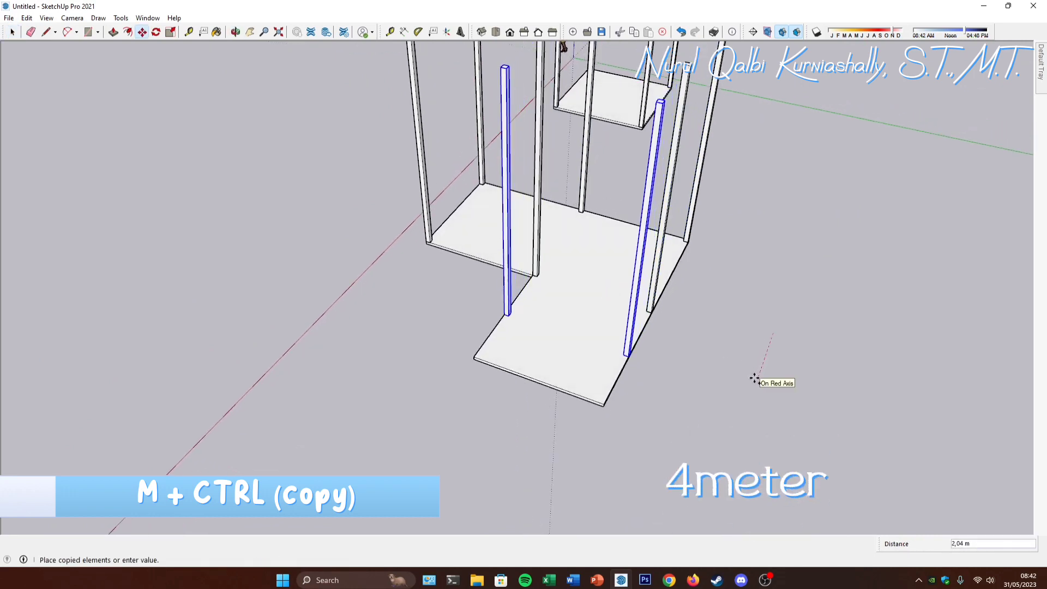
type("4")
key("Return")
key("space")
left_click(645, 383)
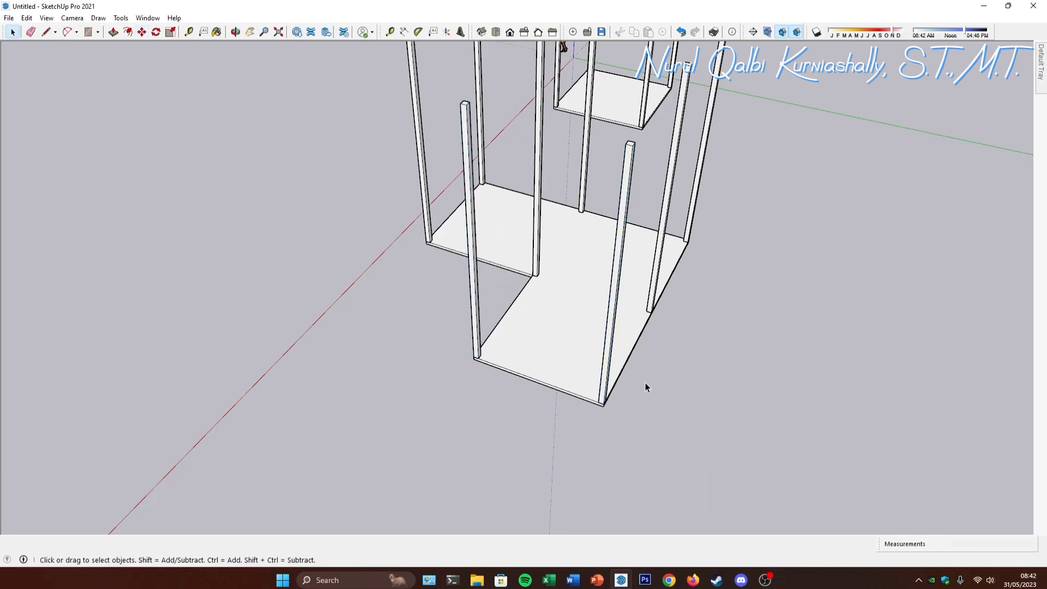
Step: Copy the L-shaped floor slab 4 m up along the blue axis to make the second floor
middle_click_drag(645, 383, 753, 367)
scroll(689, 380, "down", 5)
middle_click_drag(689, 381, 665, 248)
scroll(666, 248, "up", 3)
middle_click_drag(634, 311, 649, 311)
scroll(607, 389, "down", 1)
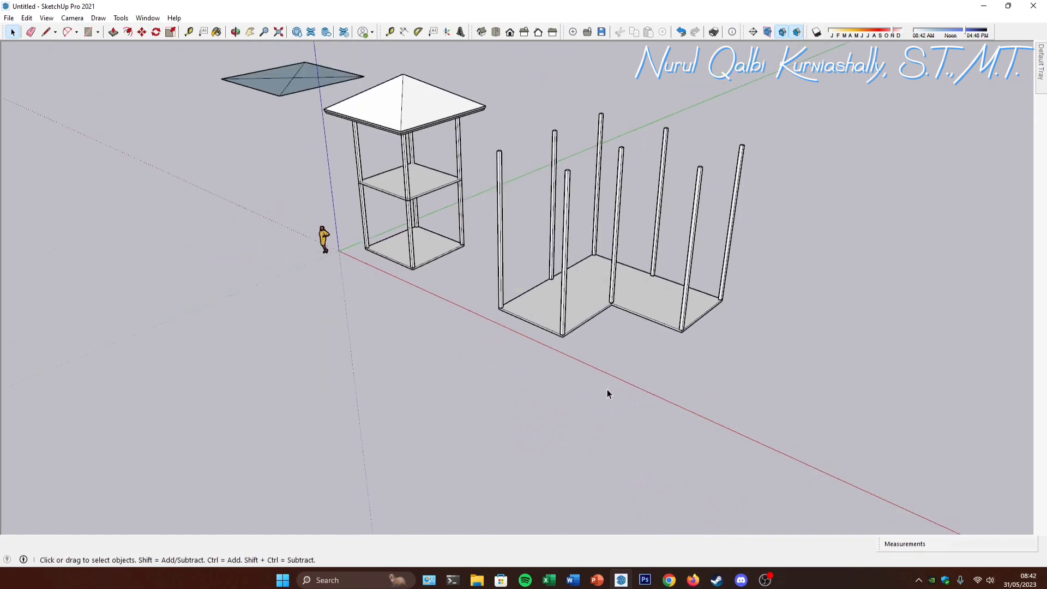
middle_click_drag(607, 390, 636, 375)
left_click(555, 303)
mouse_move(591, 309)
middle_mouse_down()
mouse_move(561, 300)
mouse_move(583, 297)
middle_mouse_up()
scroll(583, 297, "up", 2)
key("m")
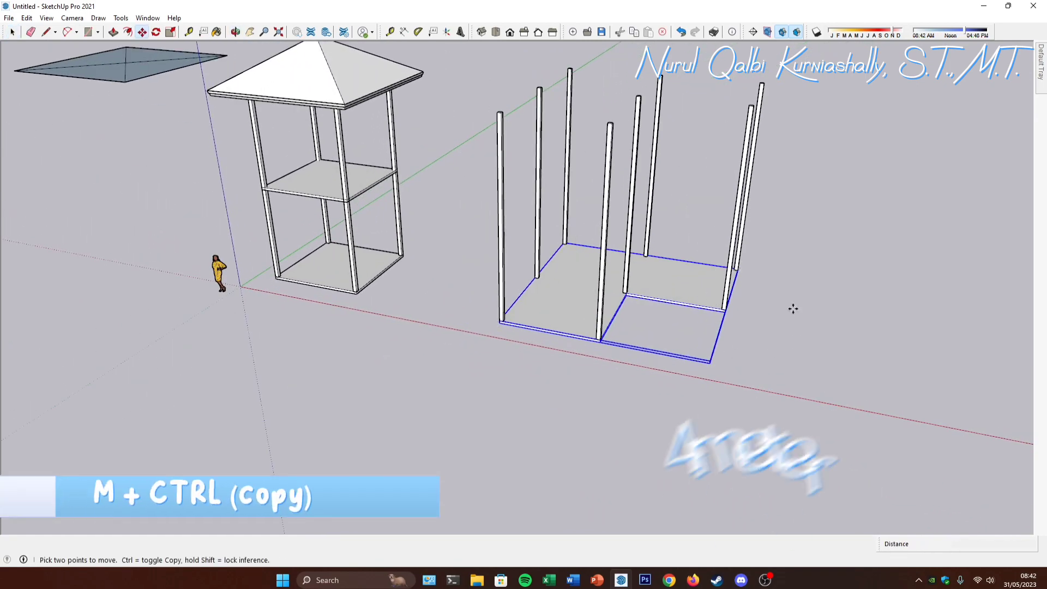
left_click(792, 311)
key("ctrl")
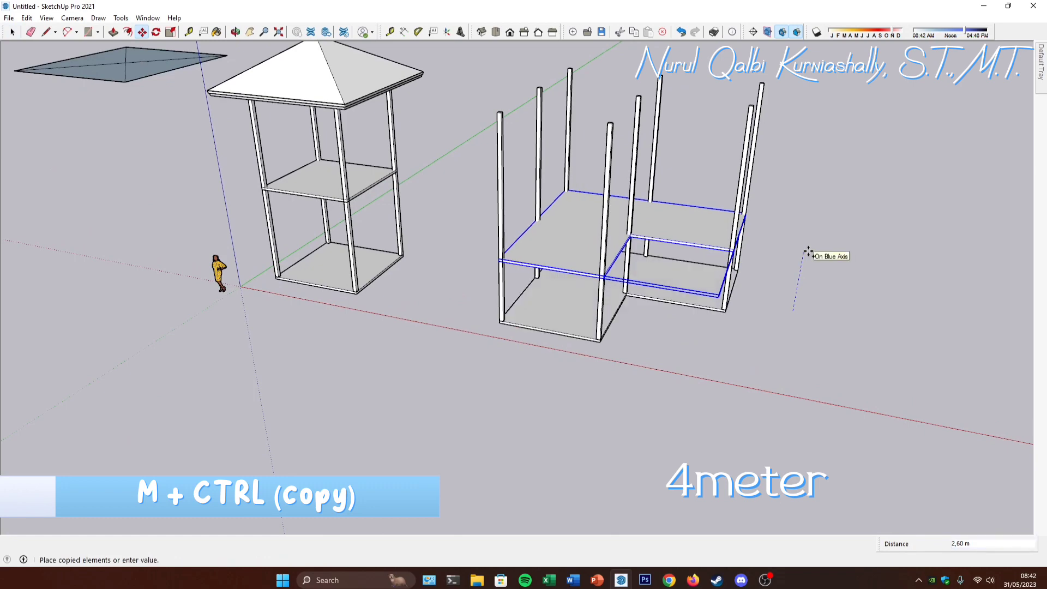
key("Return")
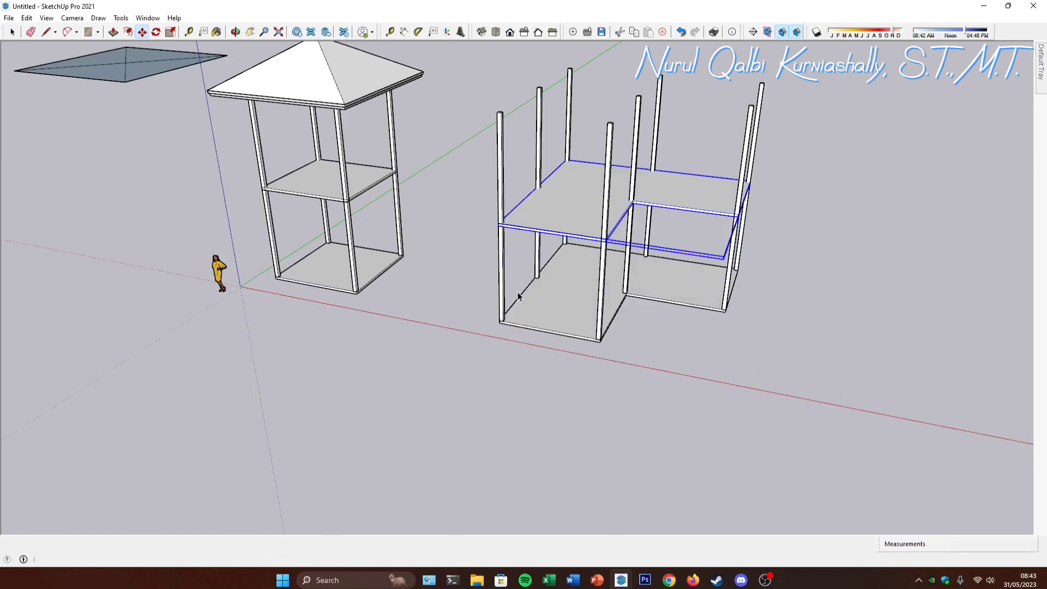
key("space")
Step: Draw a closed L-shaped line outline across the outer corners of the second building's column tops
scroll(545, 302, "down", 4)
middle_click_drag(571, 311, 557, 281)
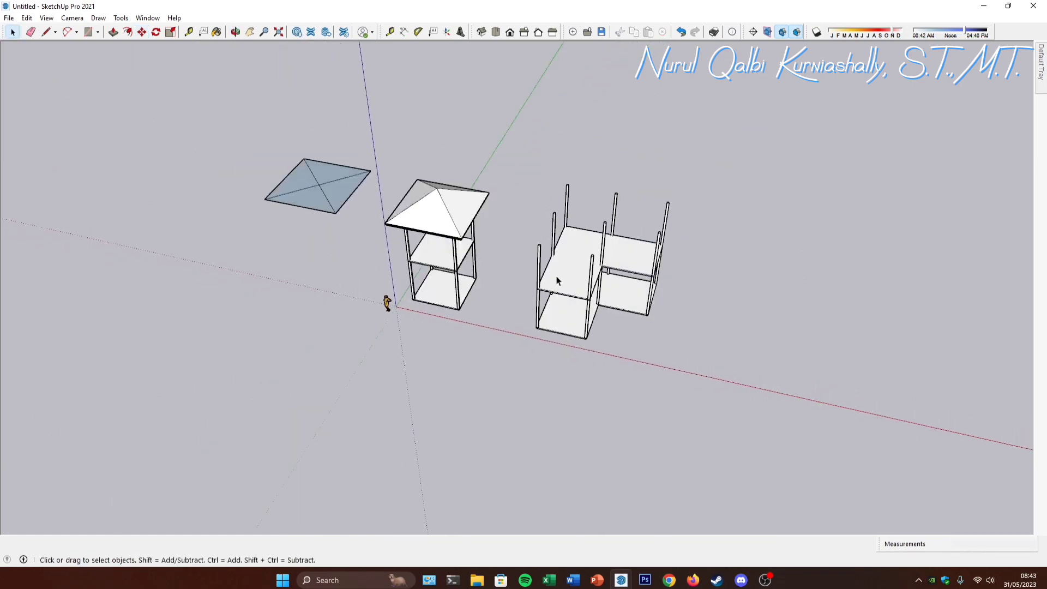
scroll(557, 281, "up", 3)
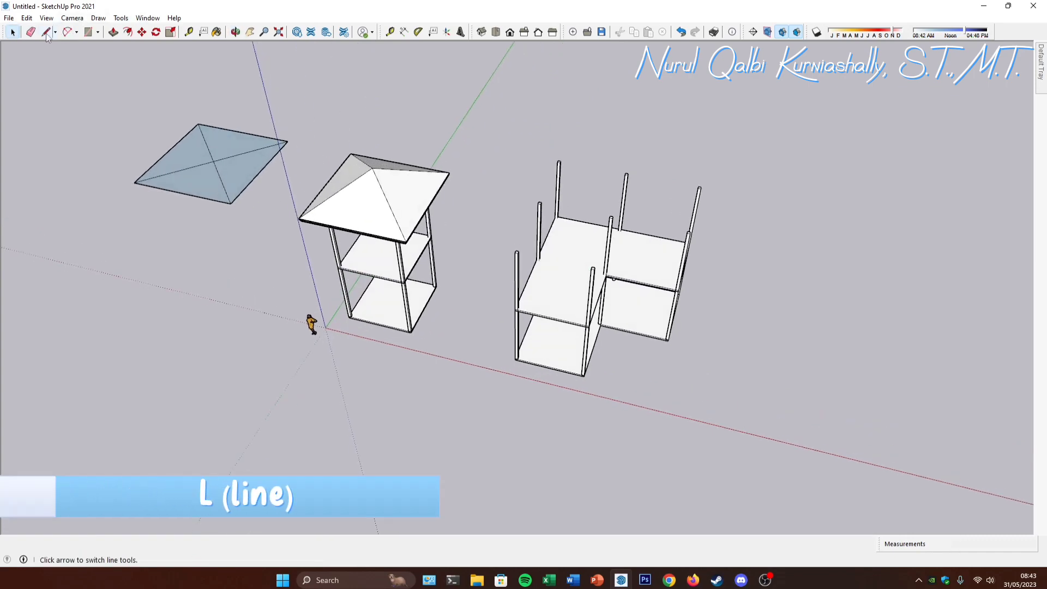
scroll(616, 175, "up", 5)
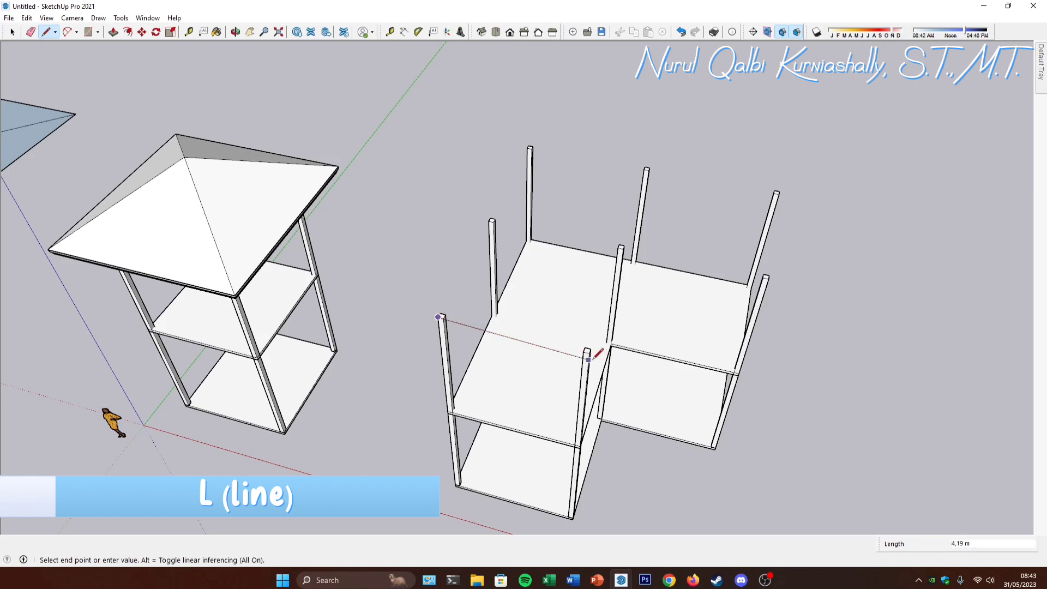
left_click(623, 249)
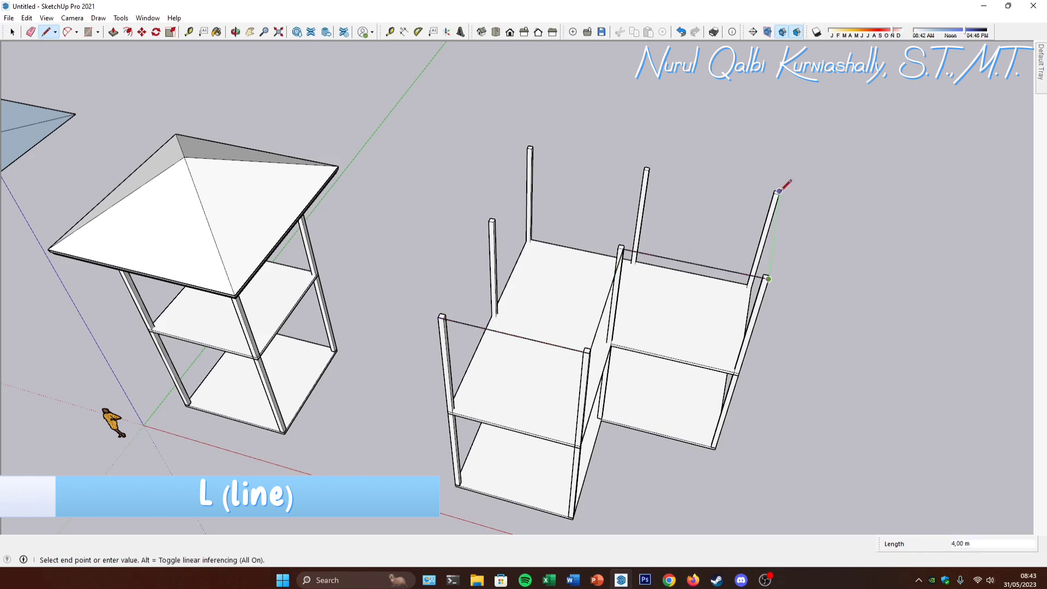
left_click(529, 145)
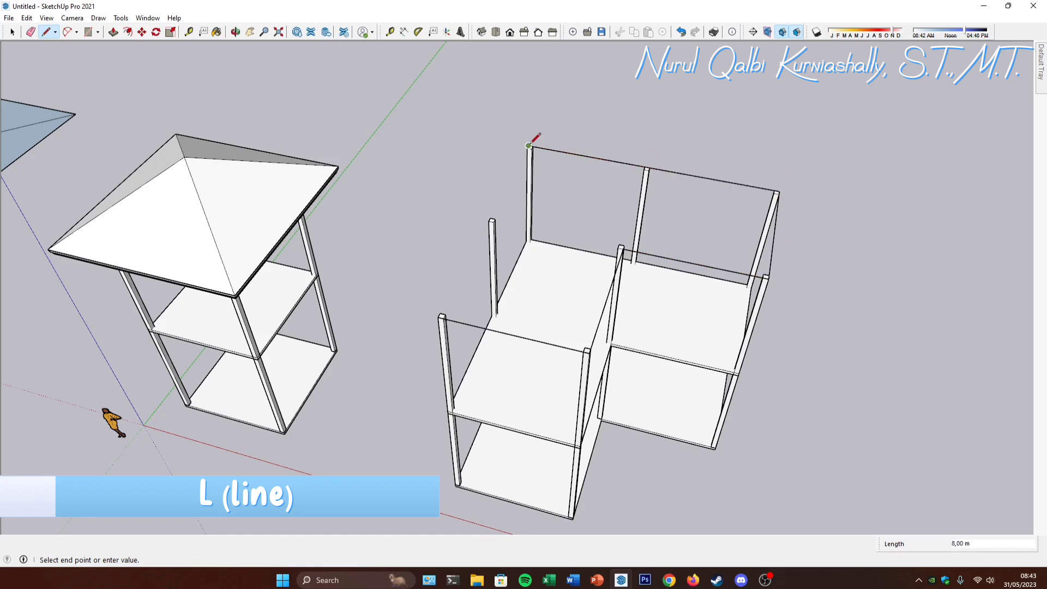
left_click(439, 317)
Step: Select the new L-shaped top face with its edges and make it a group
key("space")
double_click(563, 215)
right_click(563, 213)
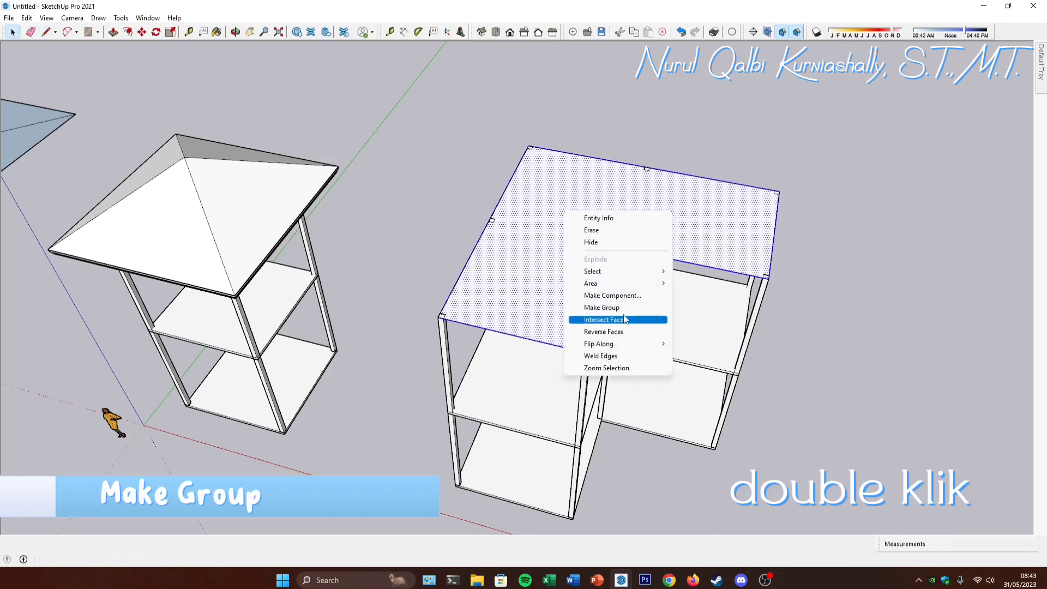
left_click(602, 307)
Step: Inside the top face's group, offset the L-shaped outline outward by 1 m for the roof overhang
middle_click_drag(595, 294, 573, 277)
double_click(575, 263)
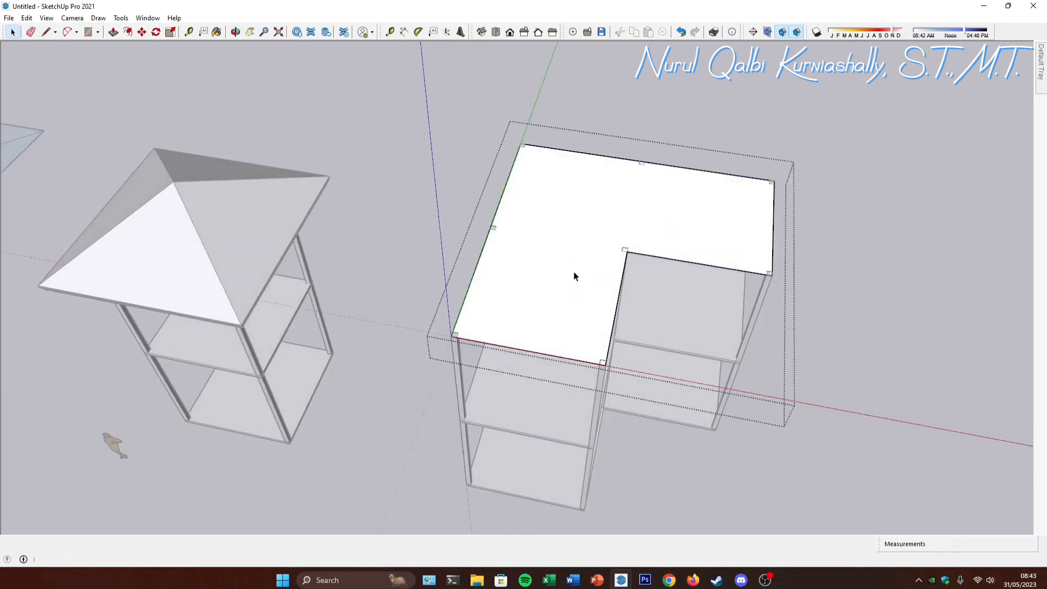
key("f")
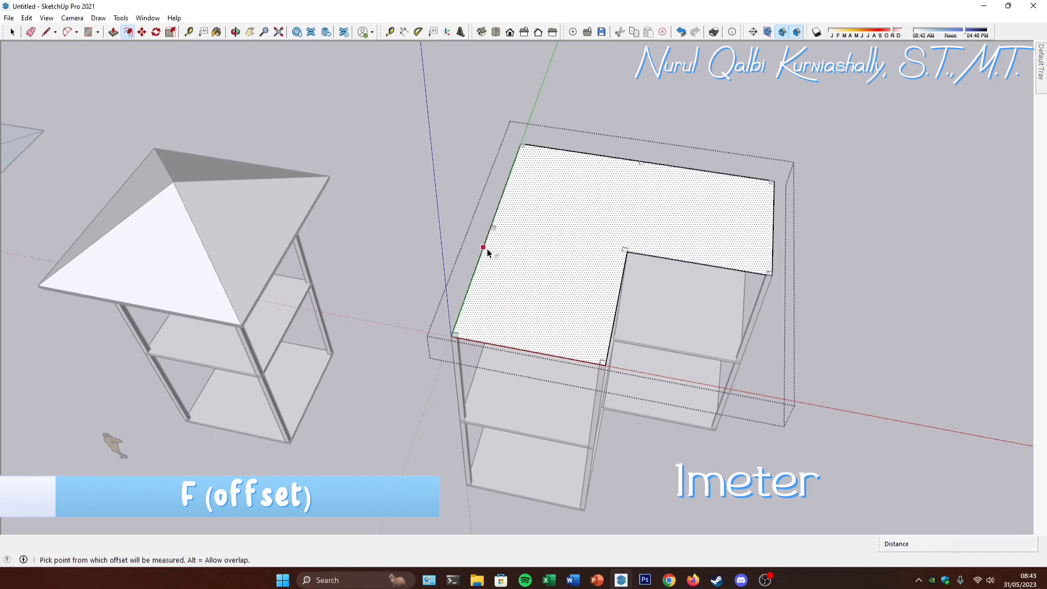
left_click(487, 249)
type("1")
key("Return")
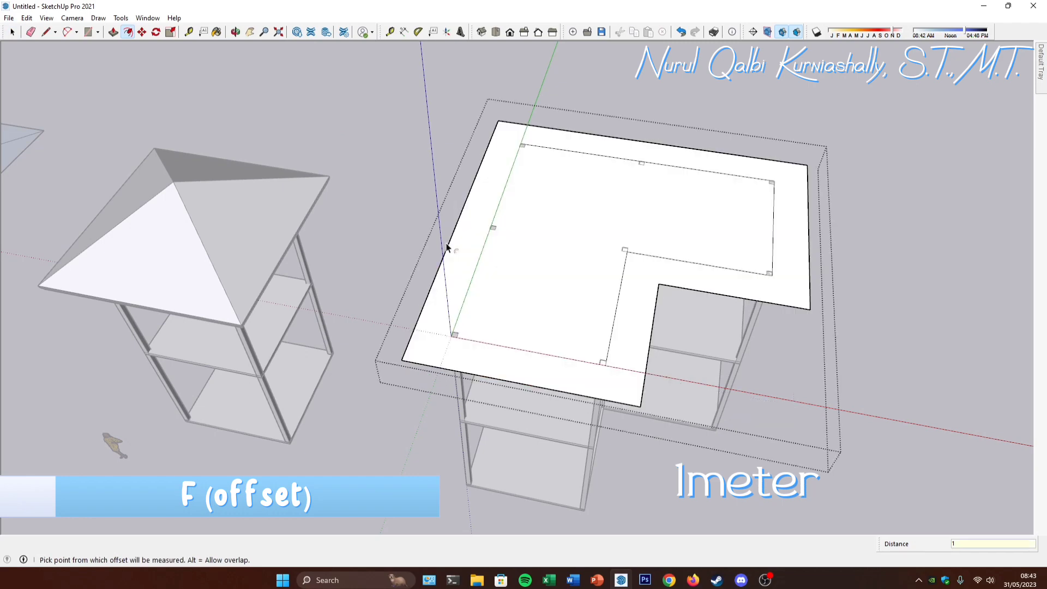
Step: Erase all the inner outline edges so only the offset L-shaped boundary is left
key("e")
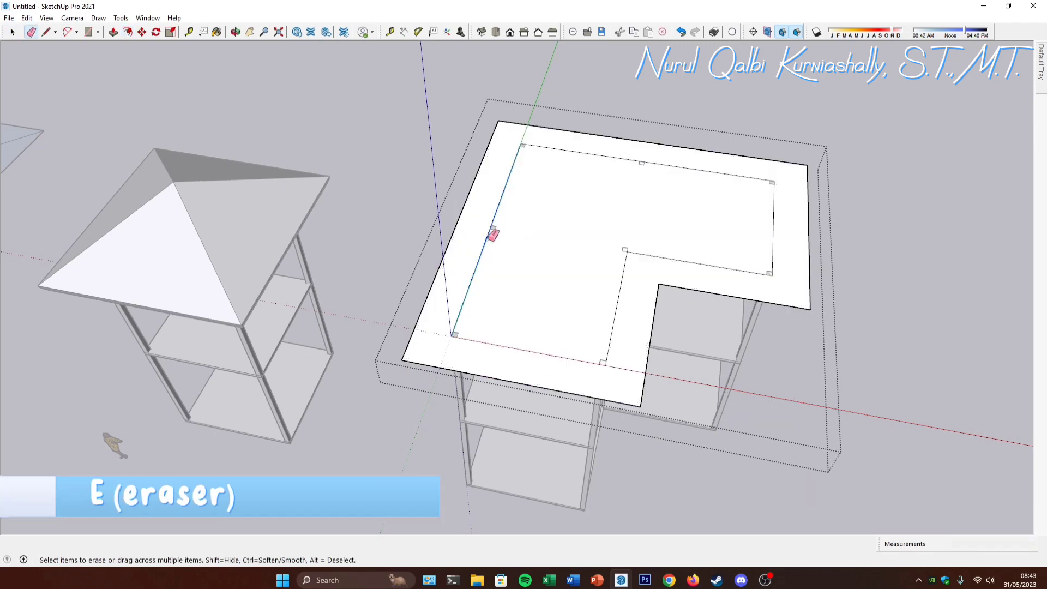
left_click(606, 157)
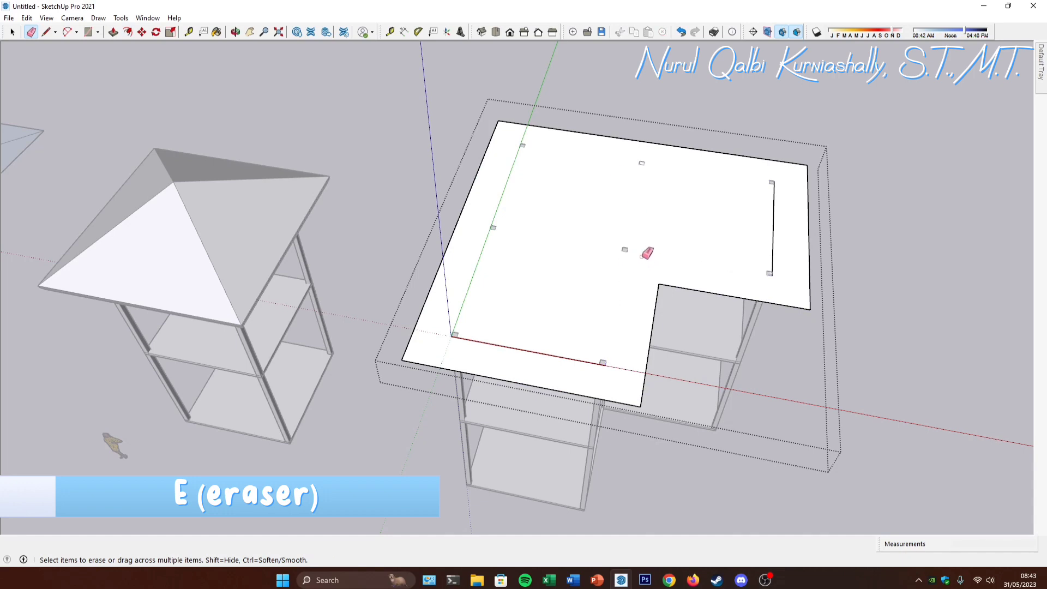
left_click(565, 360)
key("space")
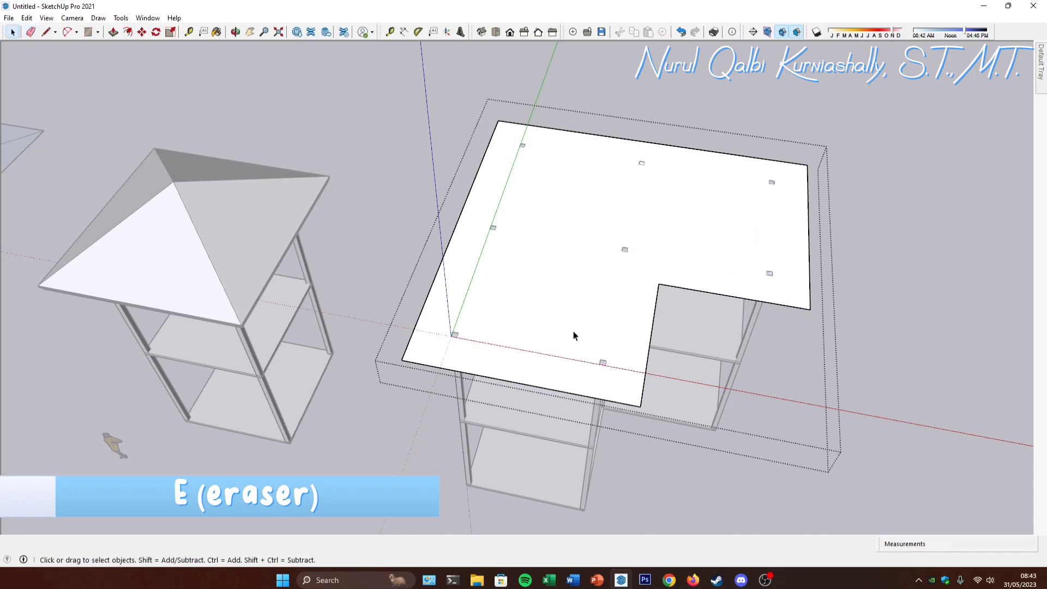
Step: Place 45° Protractor guides through both corners of the L-shaped roof's front edge, measured from that edge
middle_click_drag(579, 286, 578, 283)
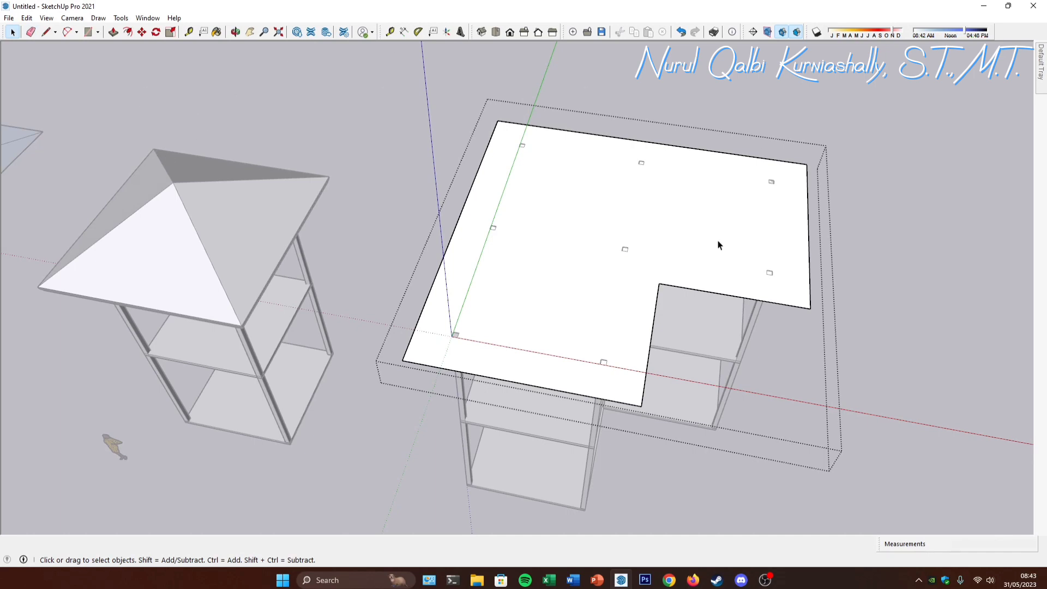
left_click(418, 35)
middle_click_drag(573, 261, 566, 275)
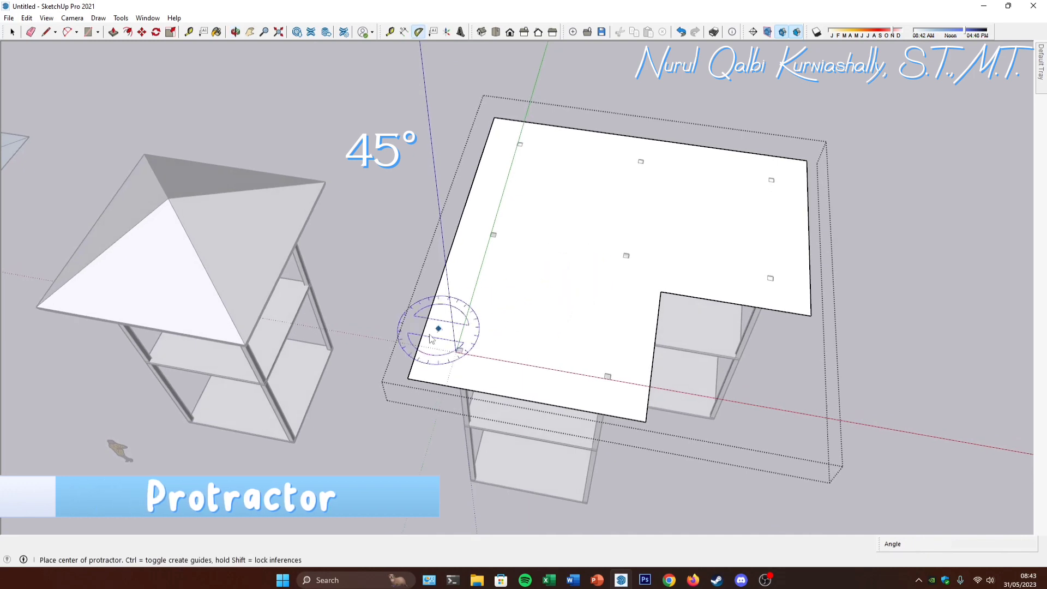
left_click(407, 379)
left_click(494, 393)
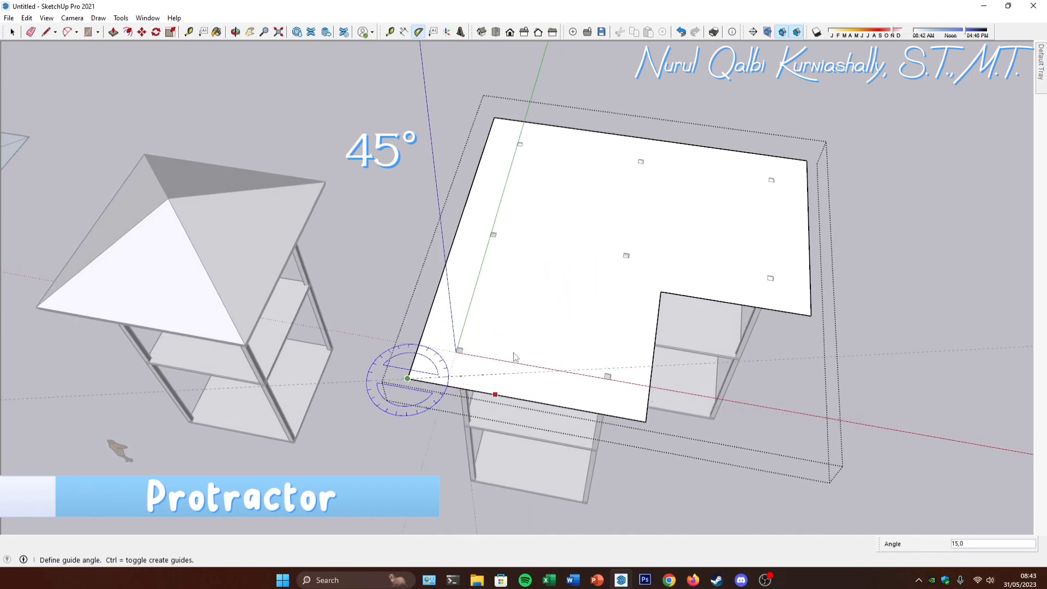
key("Return")
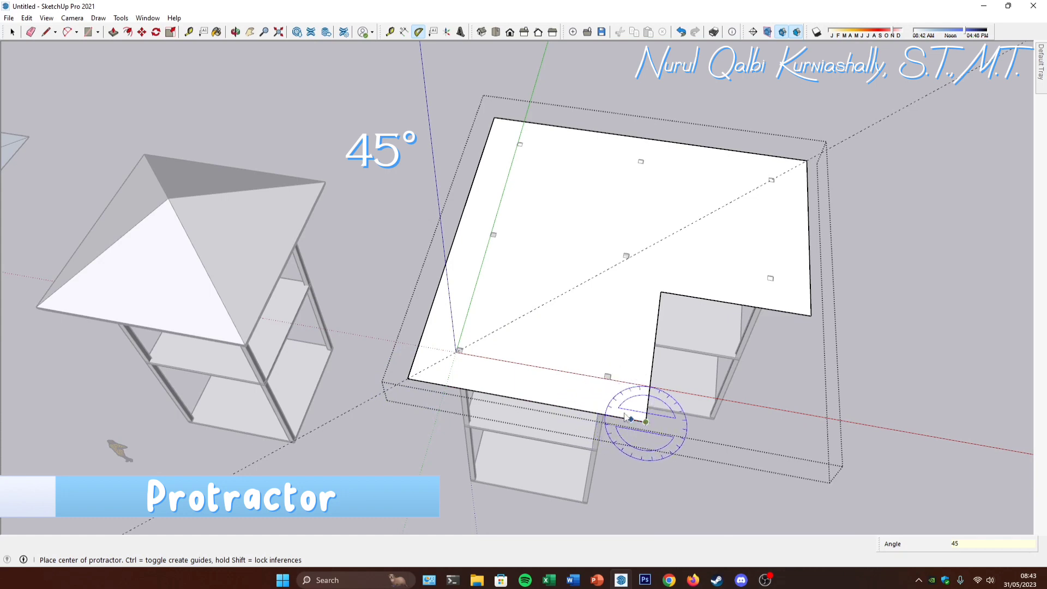
left_click(646, 422)
left_click(579, 410)
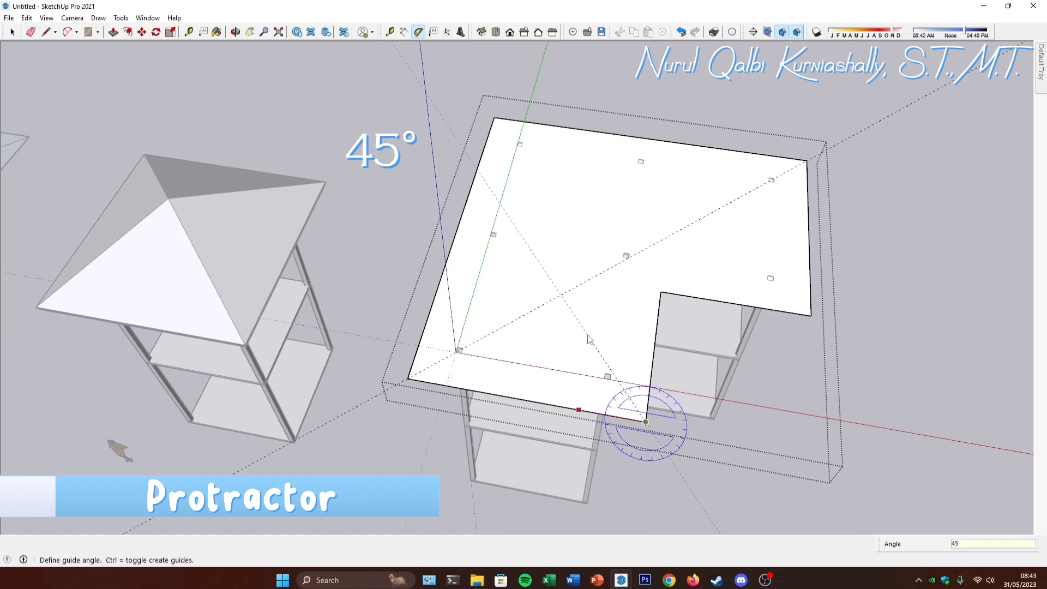
key("Return")
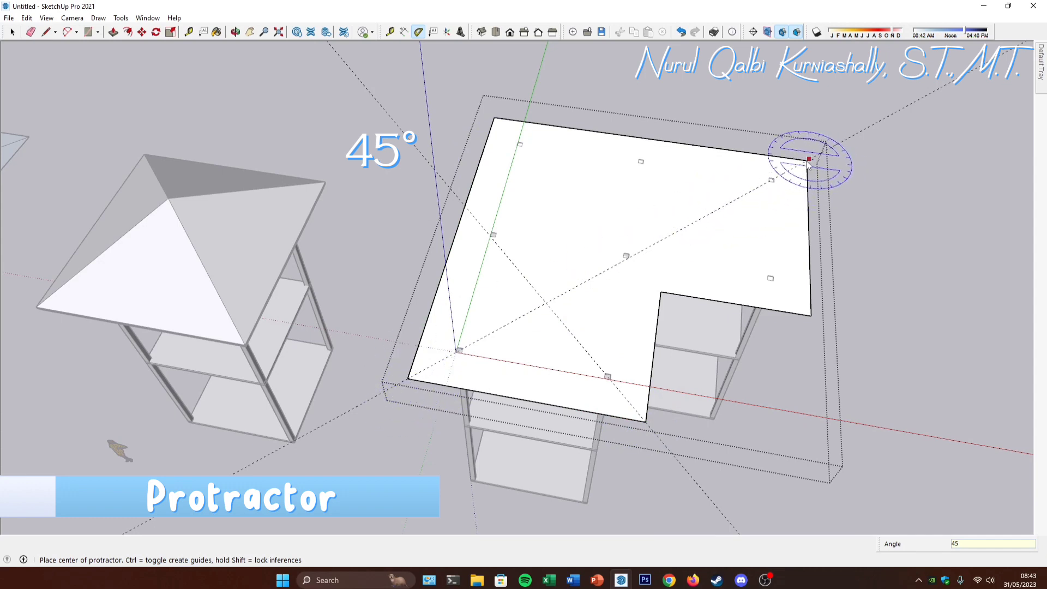
Step: Place 45° Protractor guides through the roof's inner corner and through the front corner of its set-back wing
left_click(660, 293)
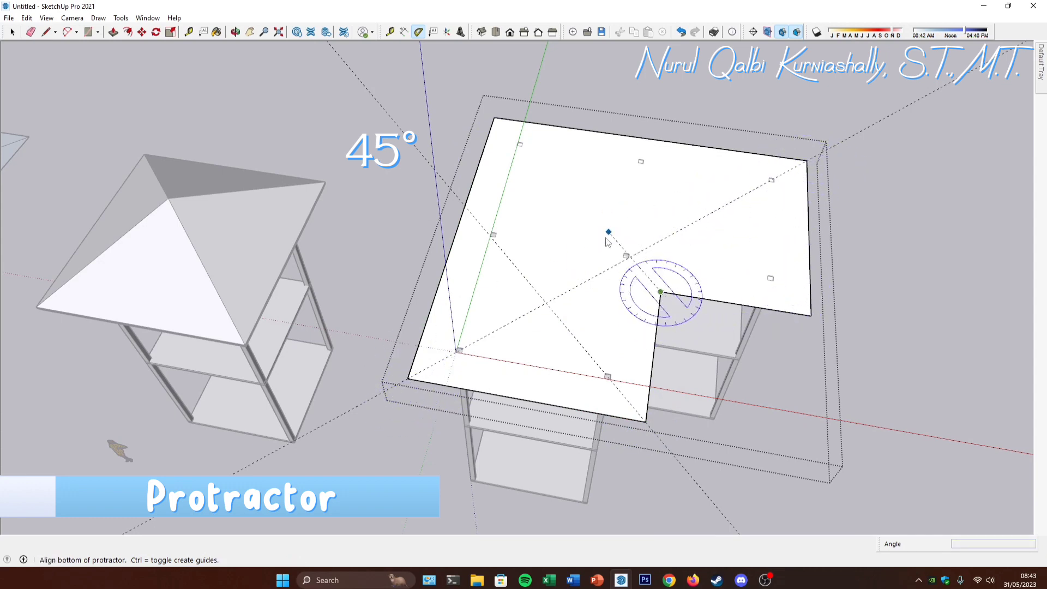
left_click(554, 275)
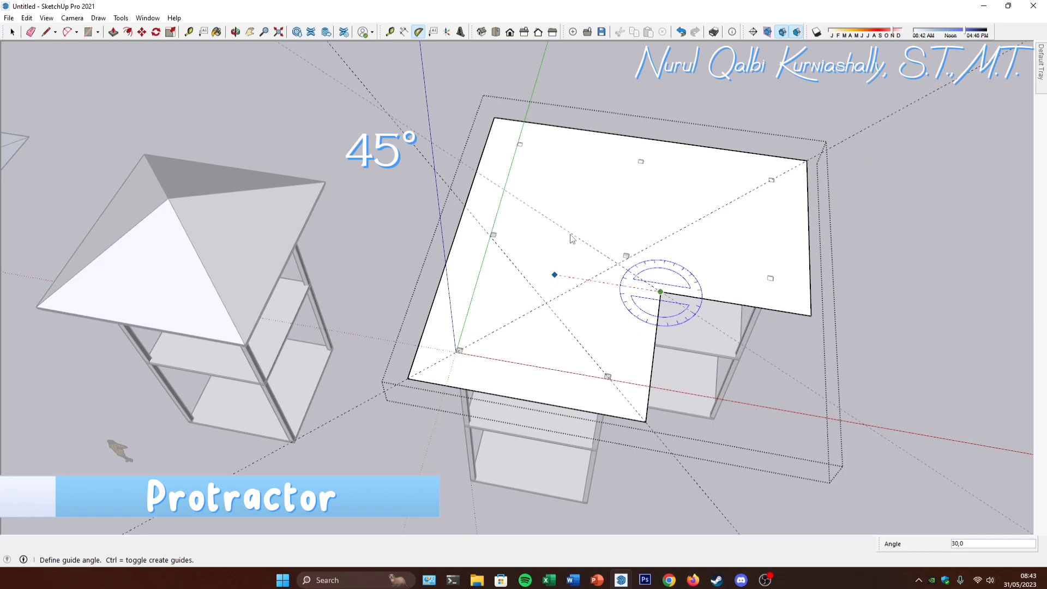
type("45")
key("Return")
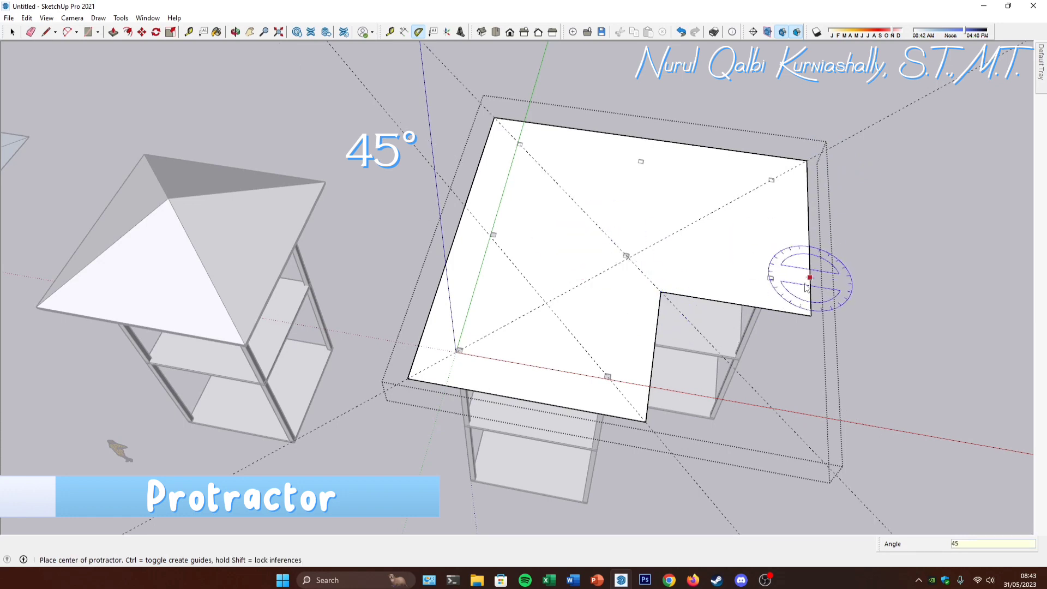
left_click(811, 315)
left_click(763, 309)
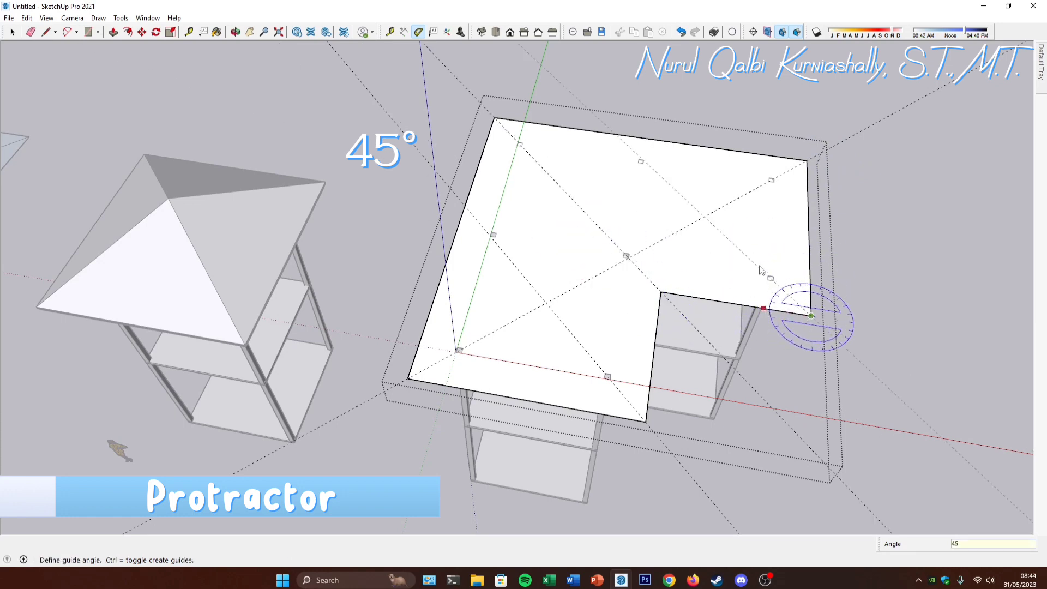
left_click(760, 270)
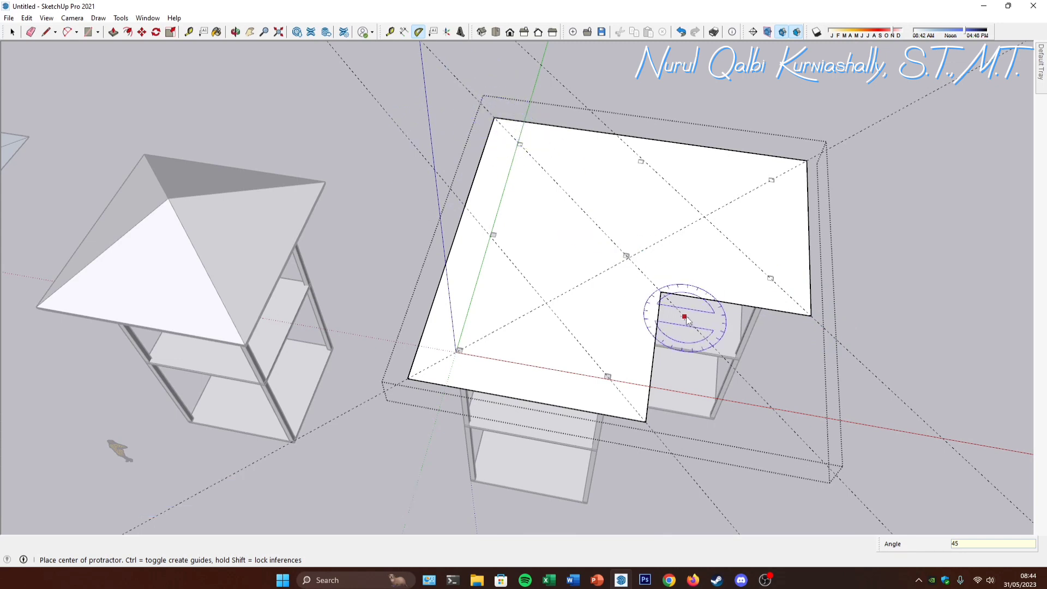
key("space")
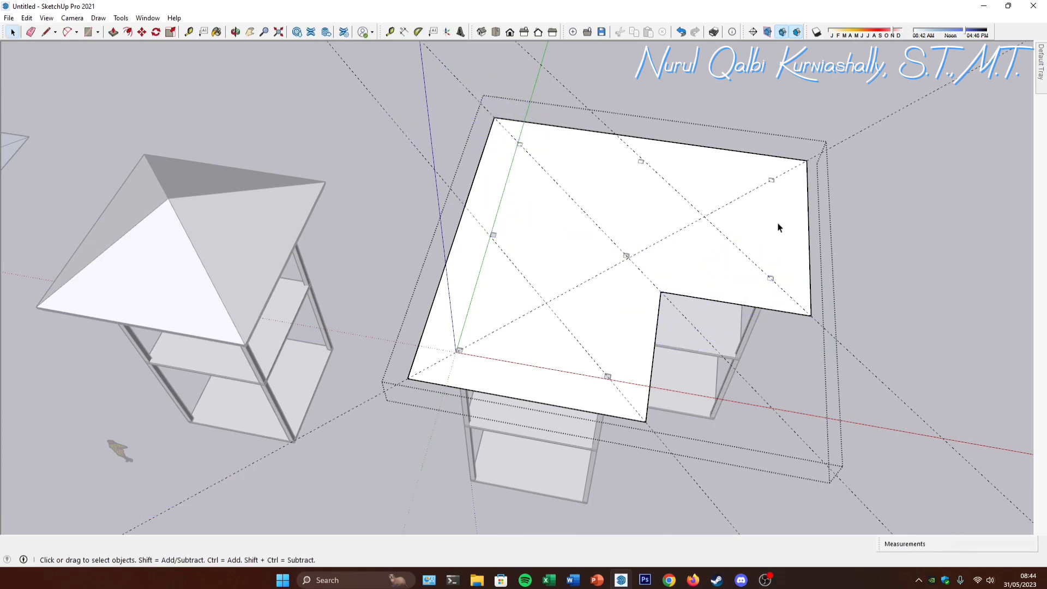
Step: Copy the long diagonal guide that starts at the front outer corner 4 m along the roof's adjoining long edge
middle_click_drag(737, 222, 738, 229)
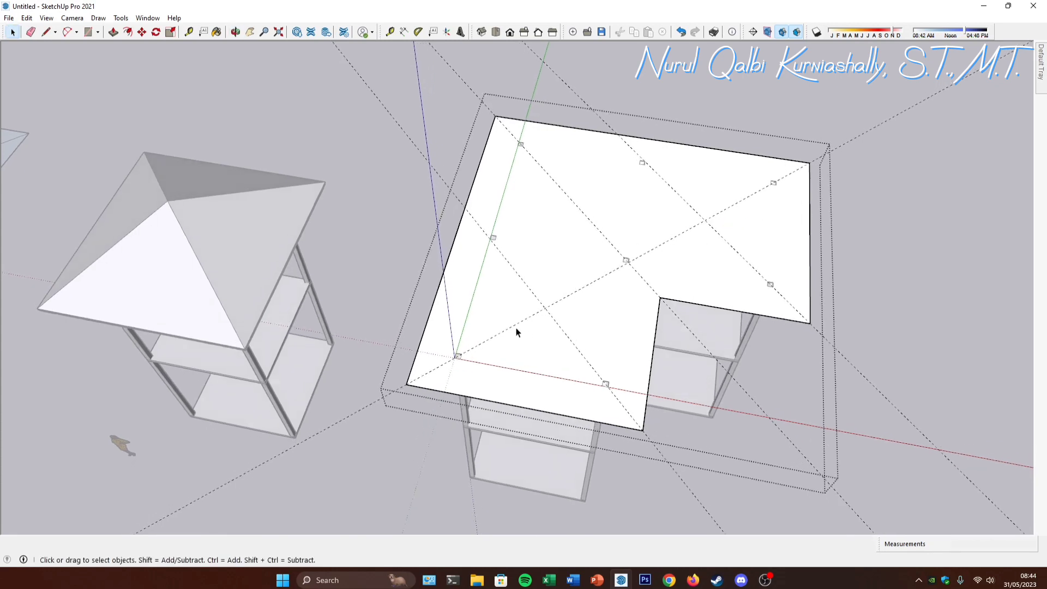
key("m")
key("ctrl")
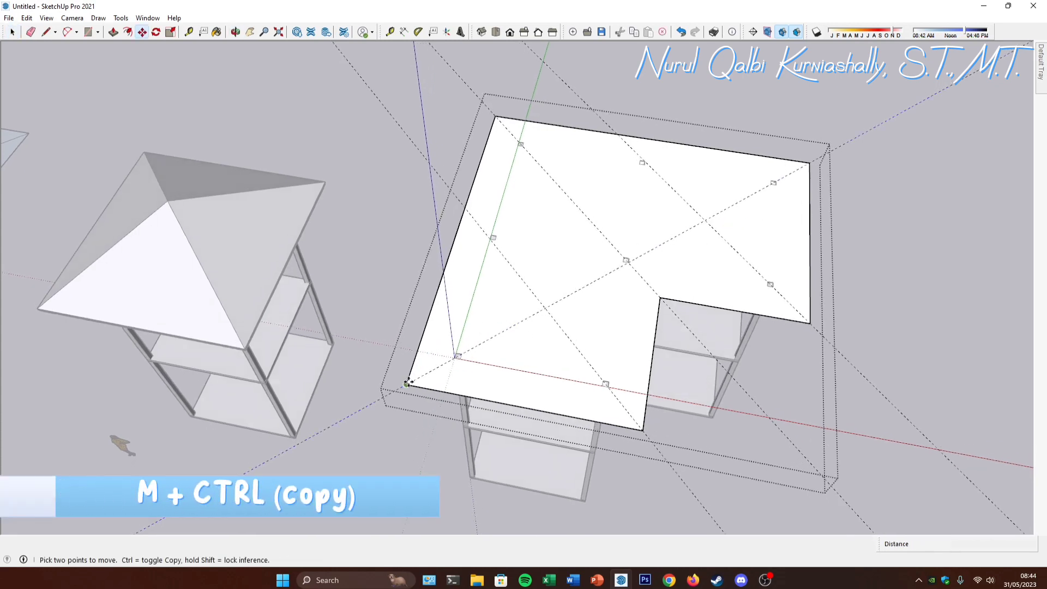
left_click(409, 381)
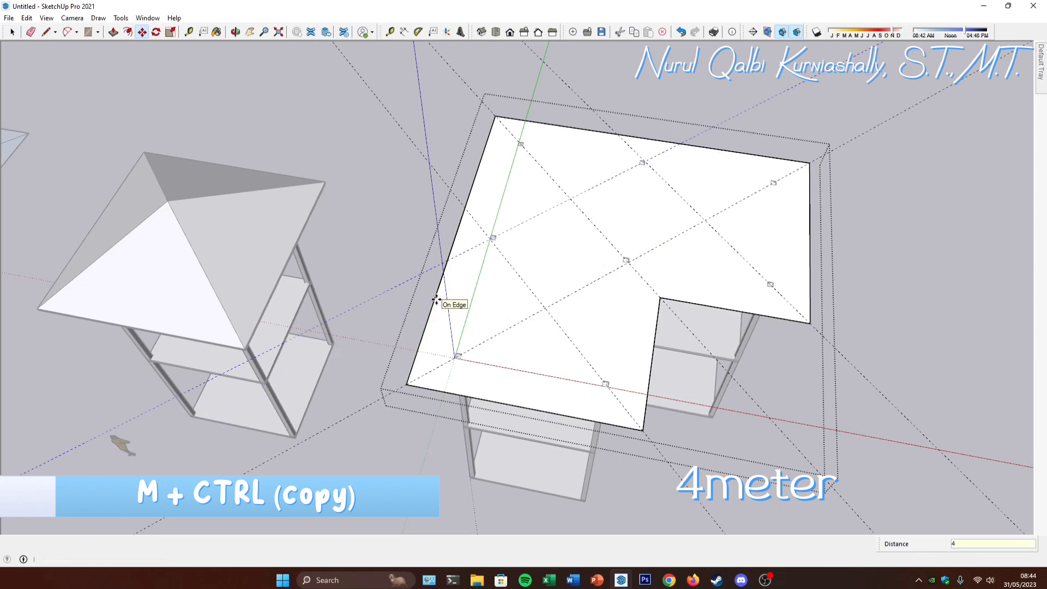
key("space")
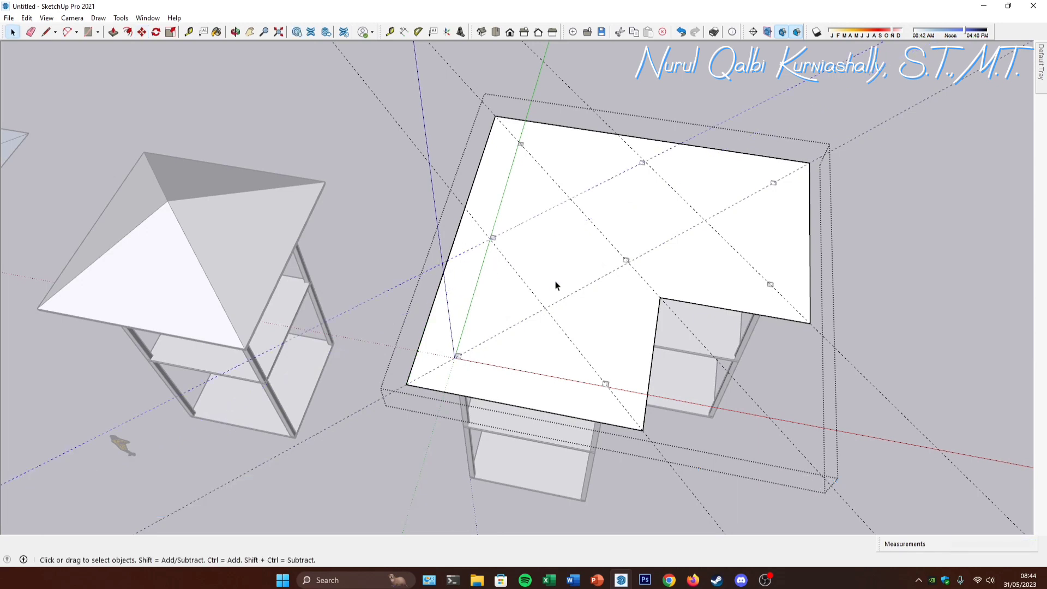
Step: Draw the two hip lines from the set-back wing's end corners to the crossing of their diagonal guides
key("l")
left_click(659, 298)
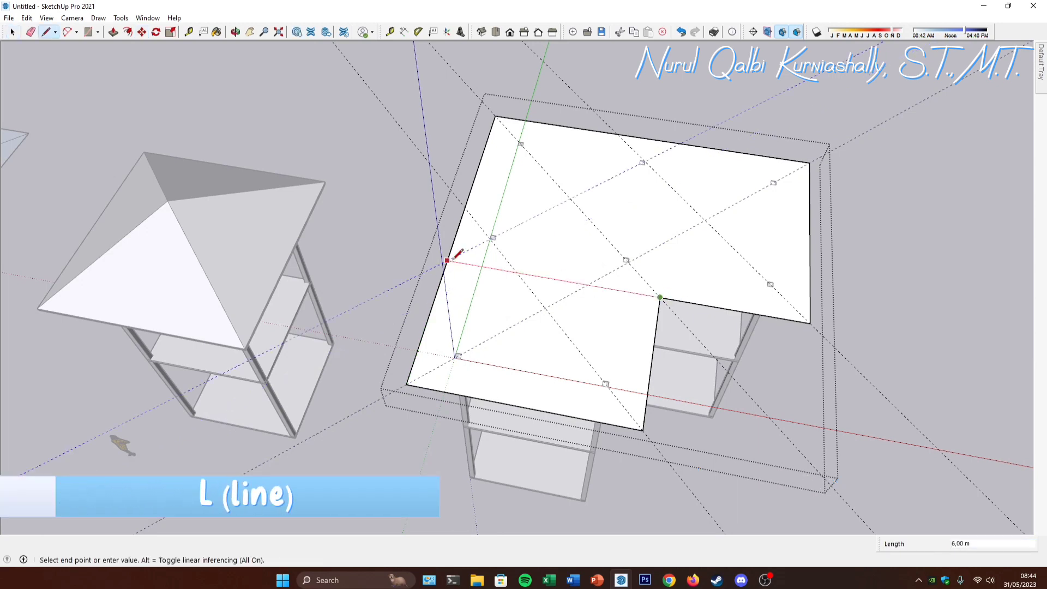
key("Escape")
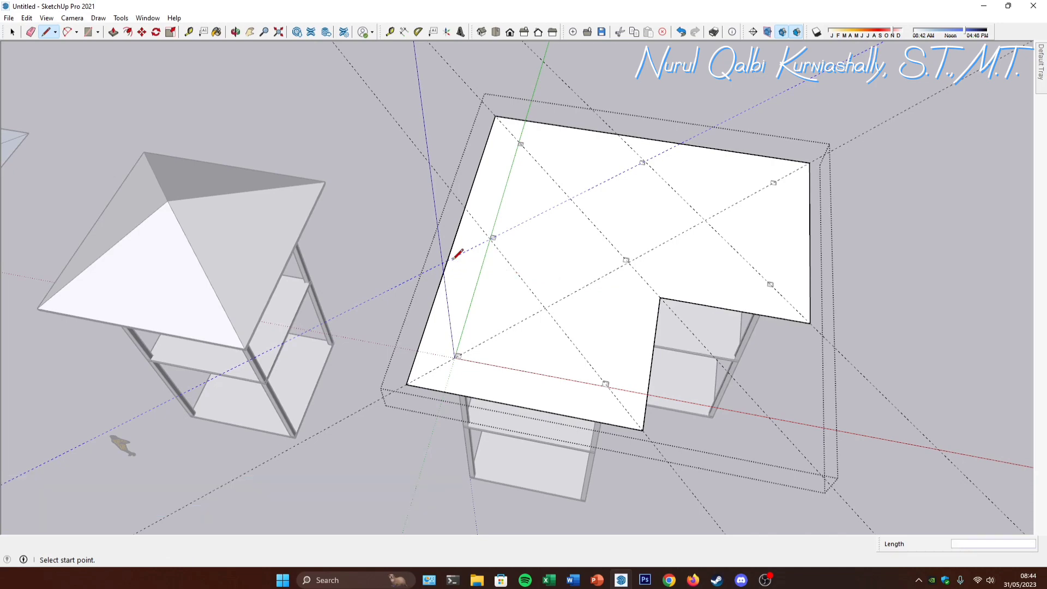
middle_click_drag(700, 242, 686, 241)
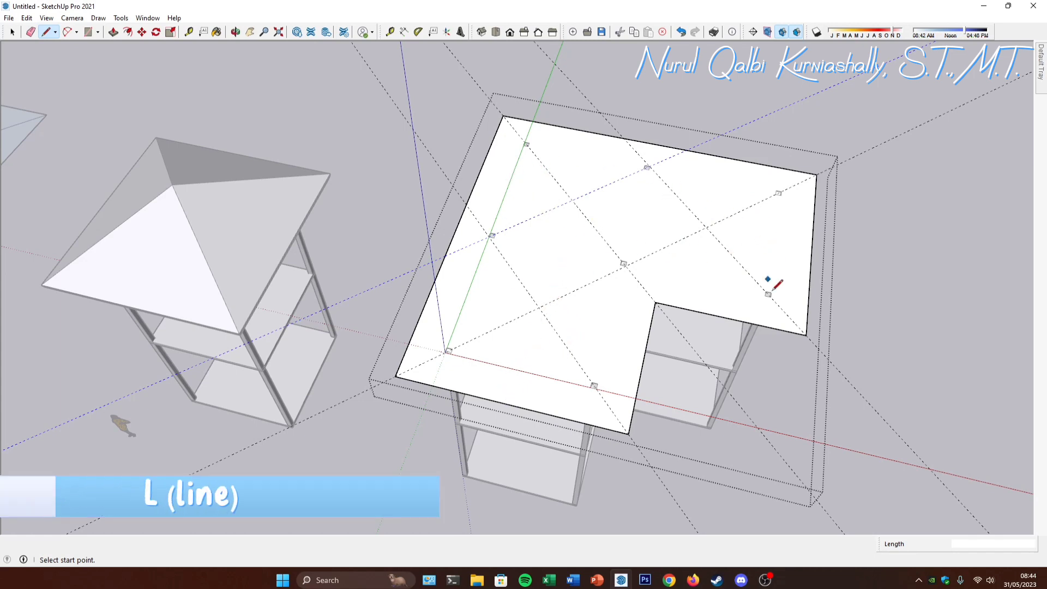
left_click(807, 335)
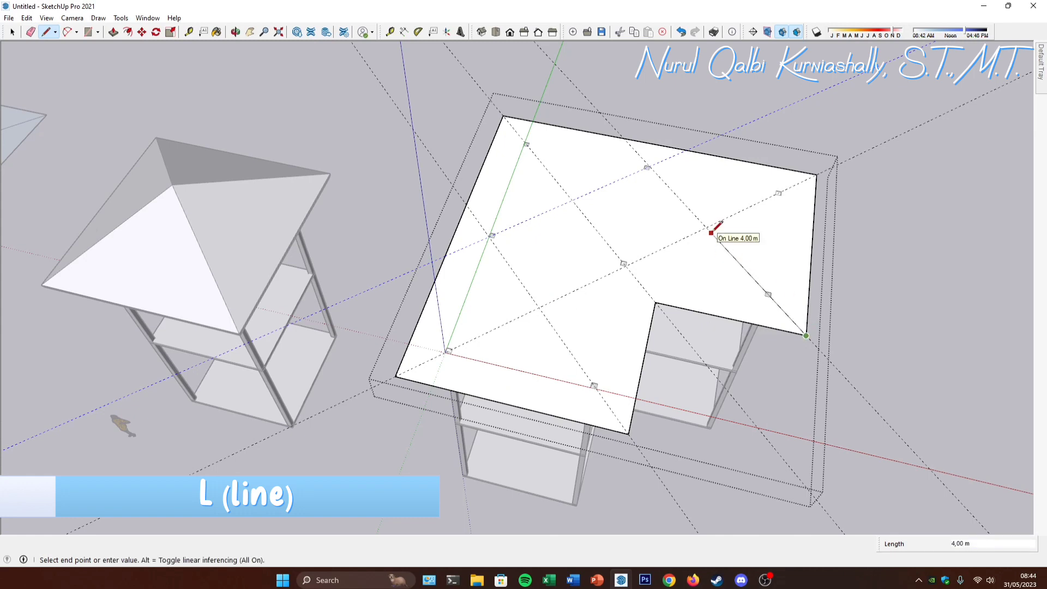
left_click(706, 227)
left_click(812, 174)
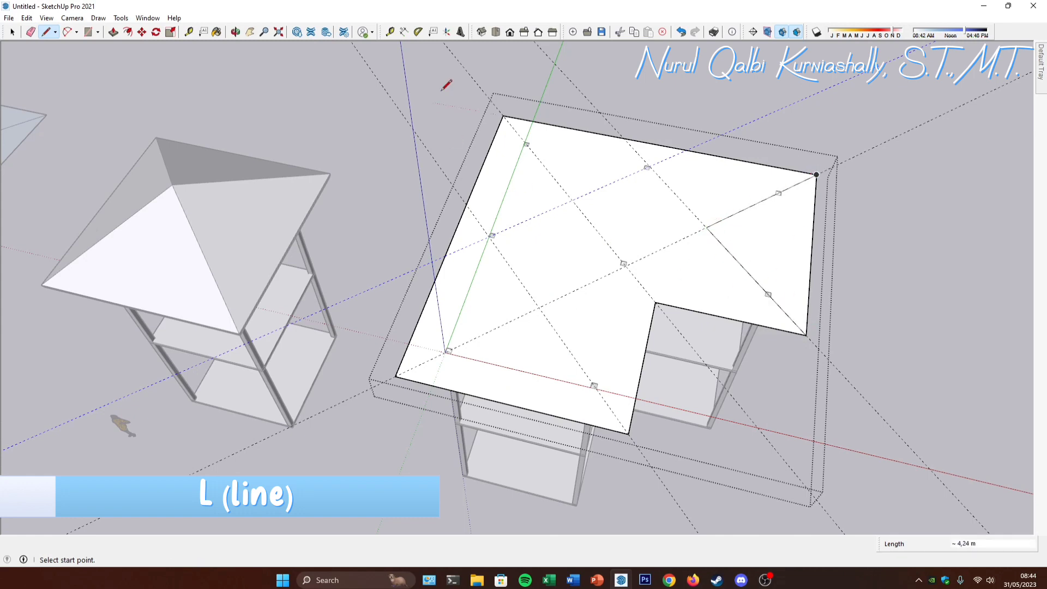
Step: Draw the hip and valley lines between the back outer and inner corners, and the ridges to the wing's hips and the front edge
left_click(503, 115)
left_click(572, 201)
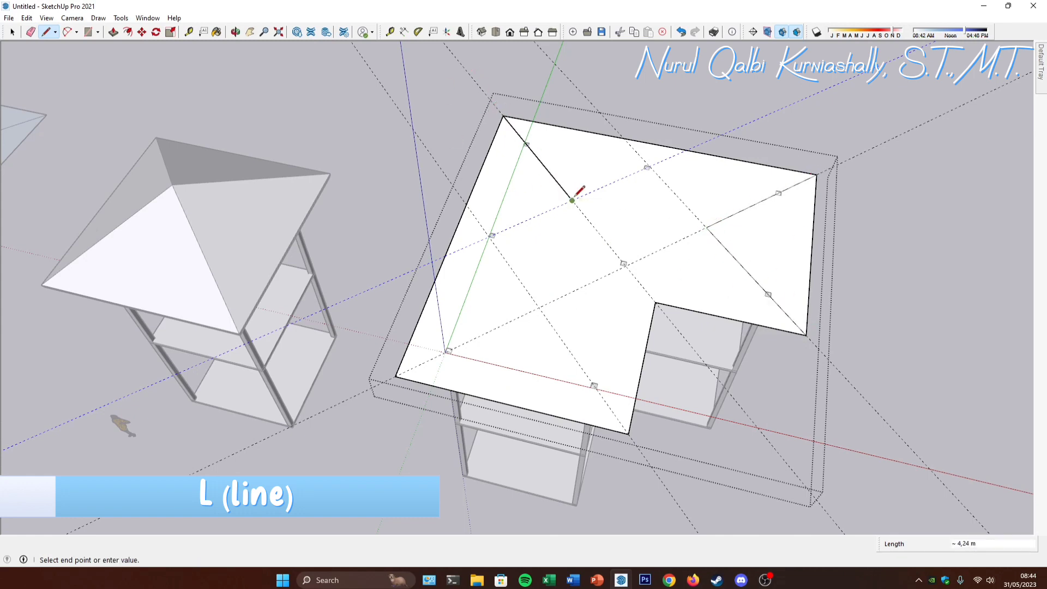
left_click(706, 228)
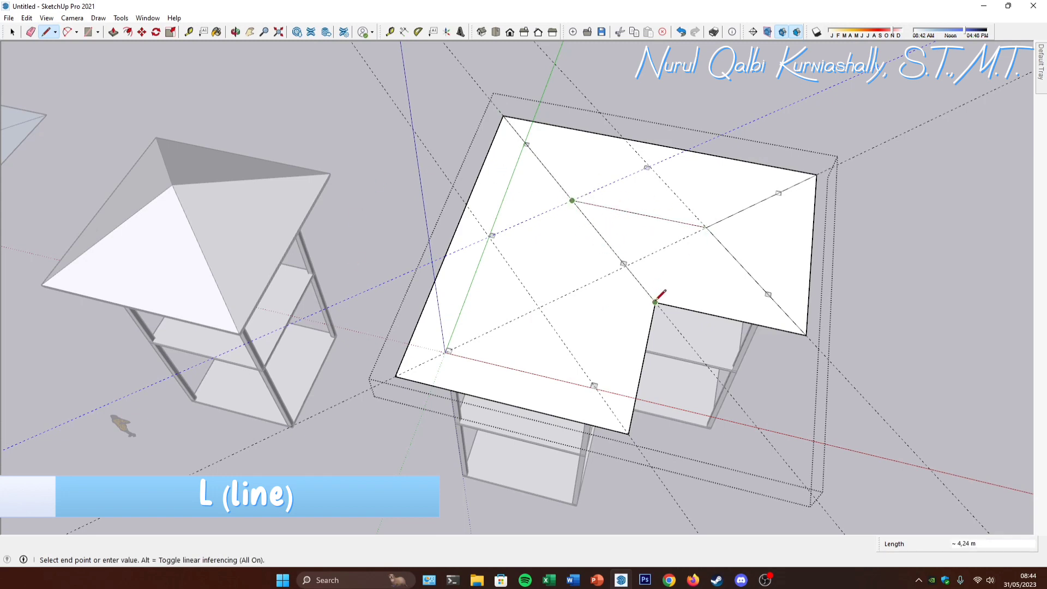
left_click(572, 201)
left_click(572, 200)
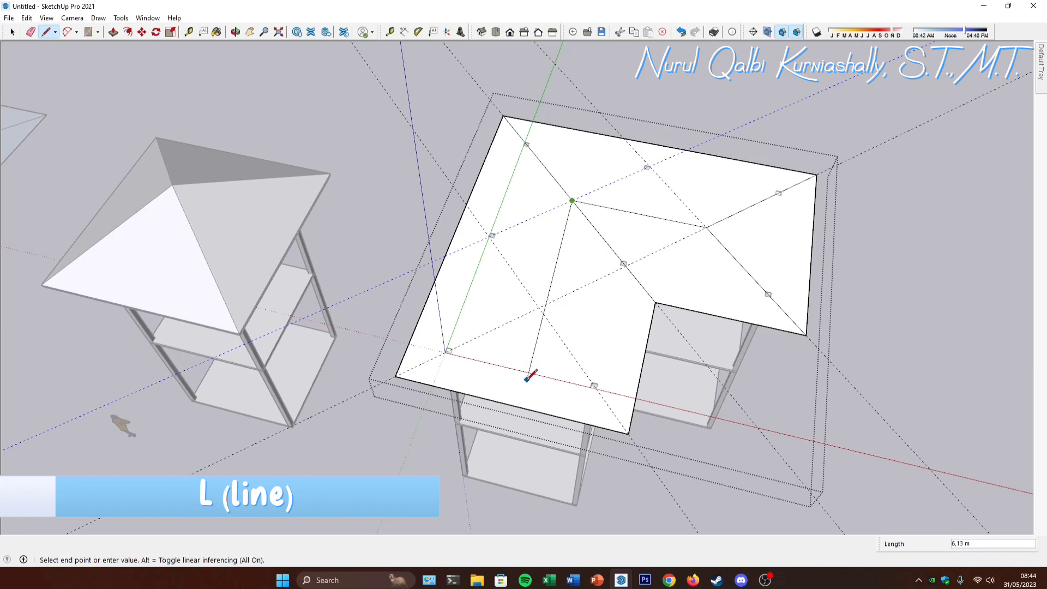
left_click(517, 404)
Step: Erase the diagonal guide lines crossing the L-shaped roof face
scroll(611, 250, "down", 2)
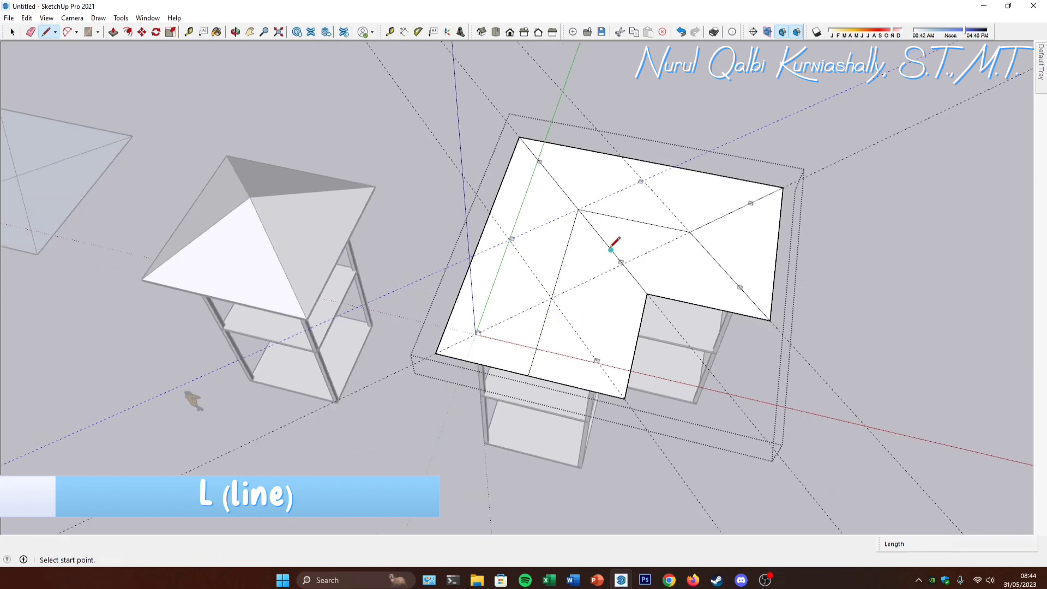
middle_click_drag(610, 249, 610, 246)
key("e")
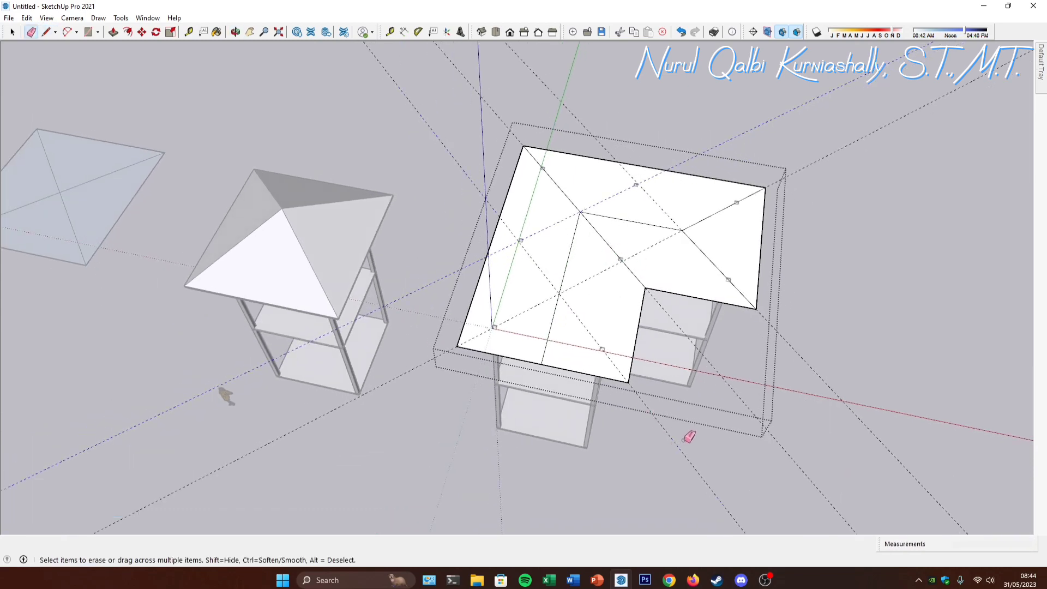
left_click_drag(689, 436, 837, 396)
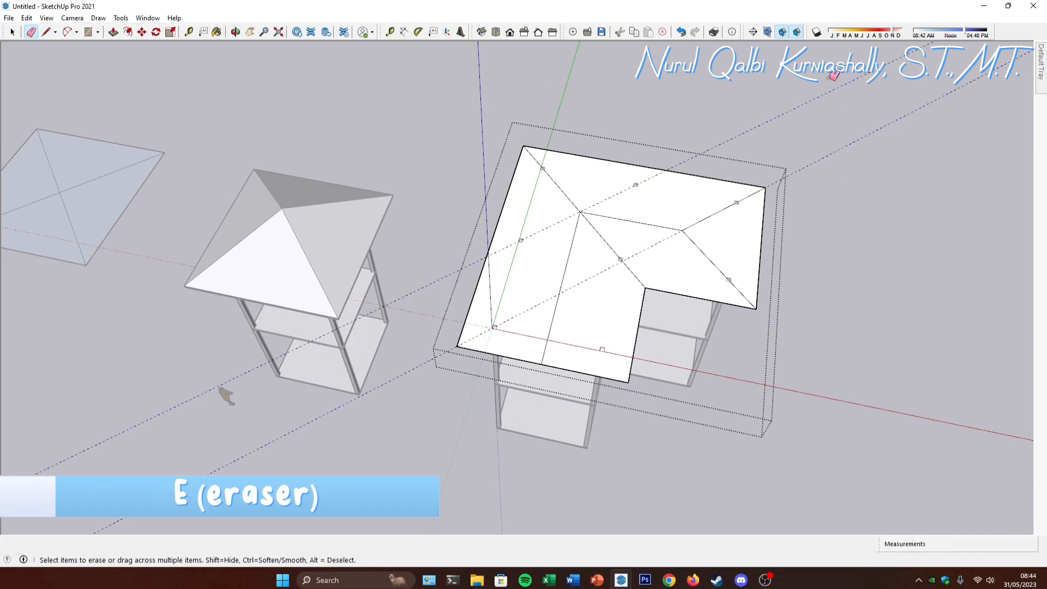
key("space")
Step: Copy the L-shaped roof group 15 m along the red axis, clear of the building
scroll(540, 249, "down", 3)
middle_click_drag(539, 250, 544, 249)
left_click(542, 251)
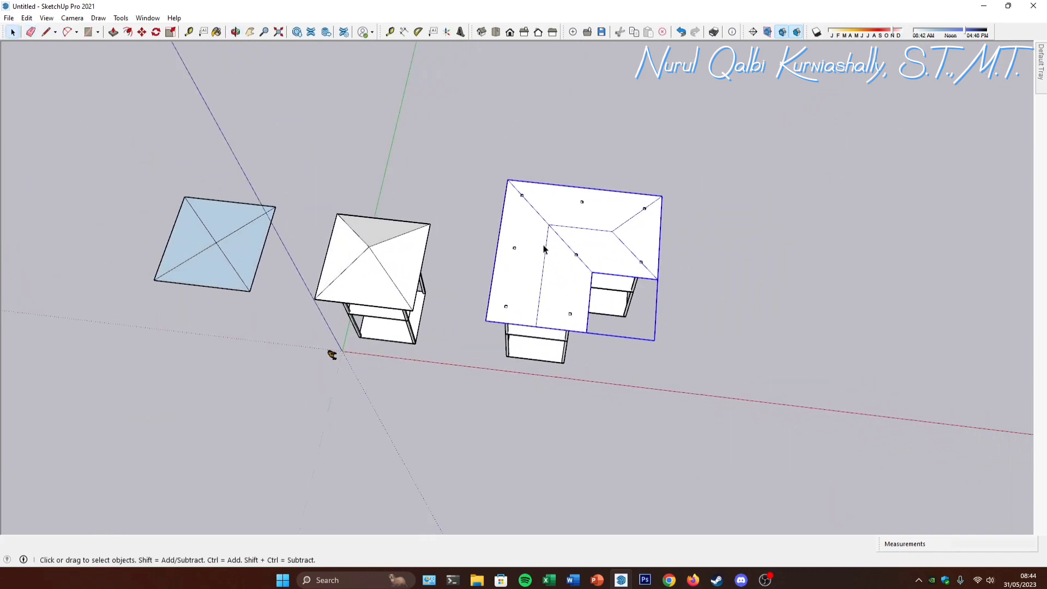
key("m")
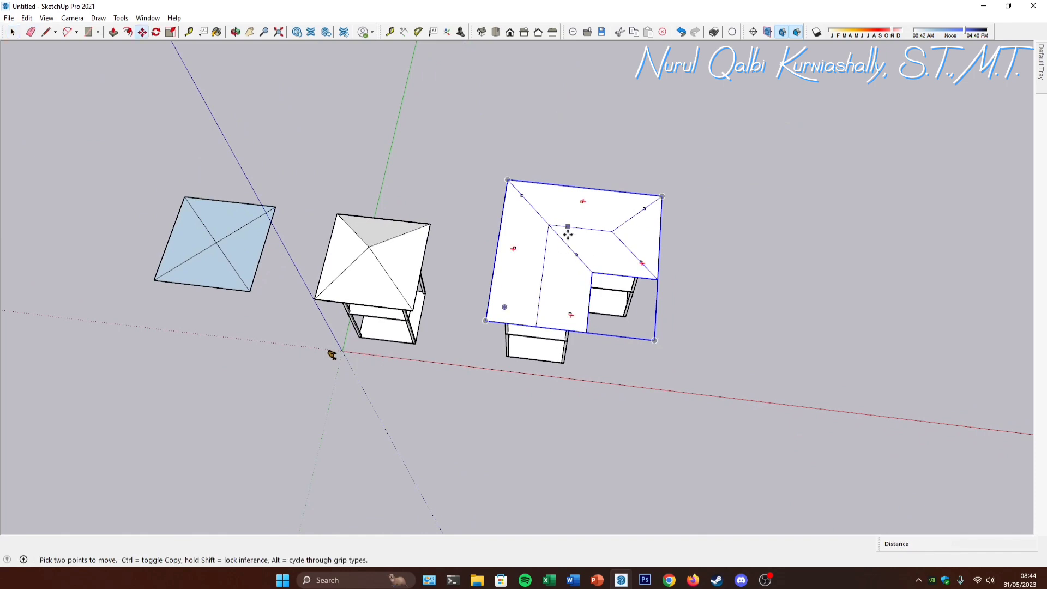
key("ctrl")
left_click(515, 418)
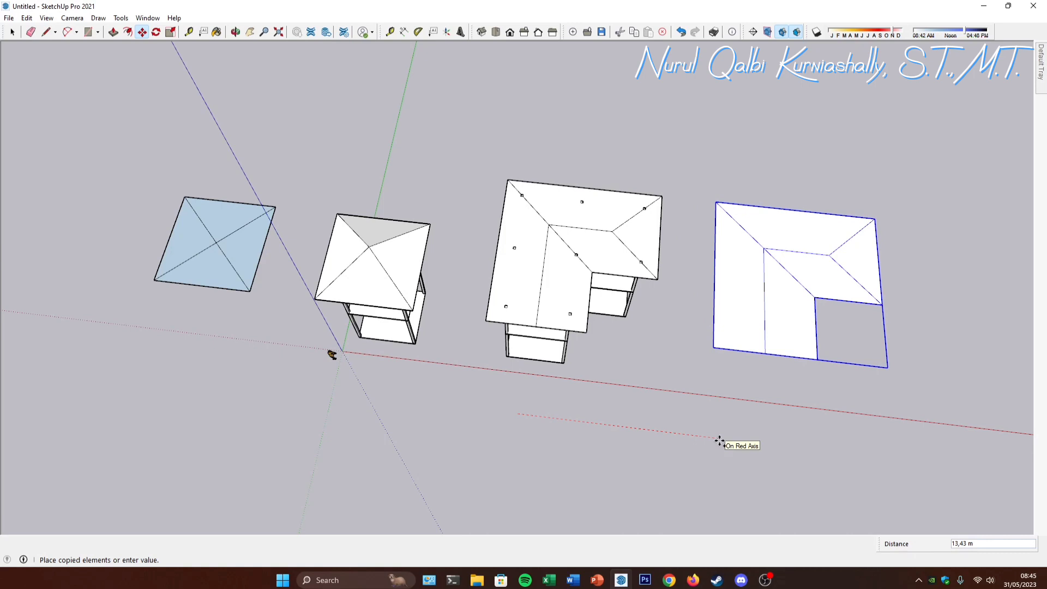
key("Return")
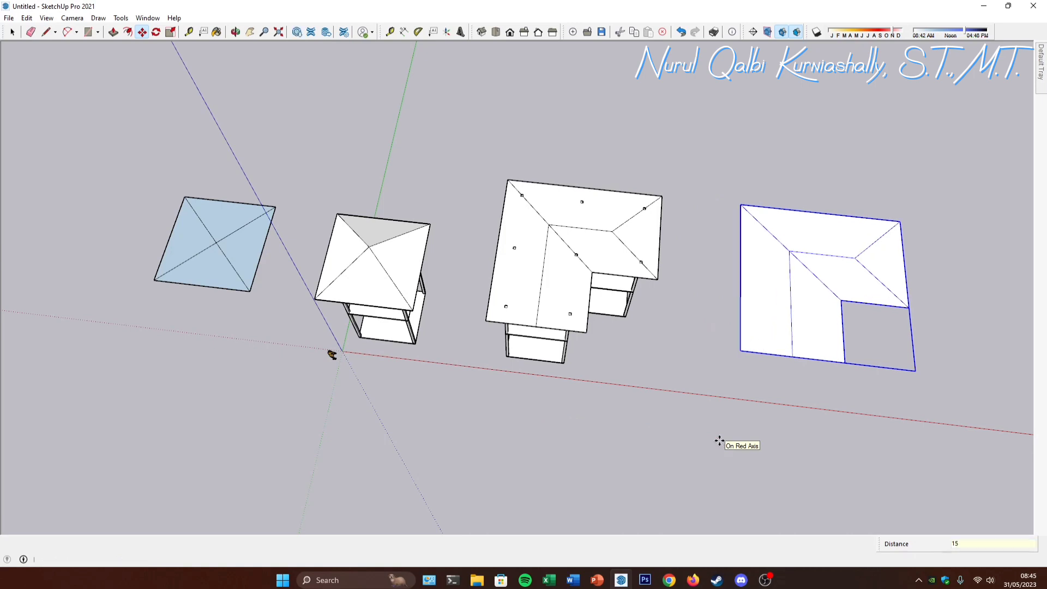
key("space")
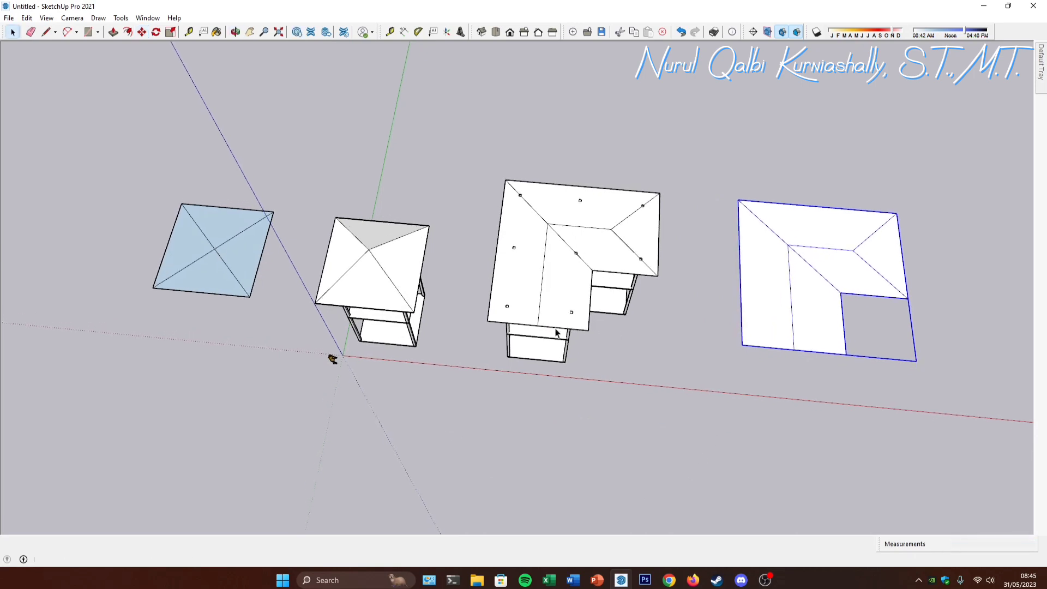
Step: Open the L-shaped roof group on top of the building for editing
scroll(579, 251, "up", 3)
middle_click_drag(581, 274, 600, 166)
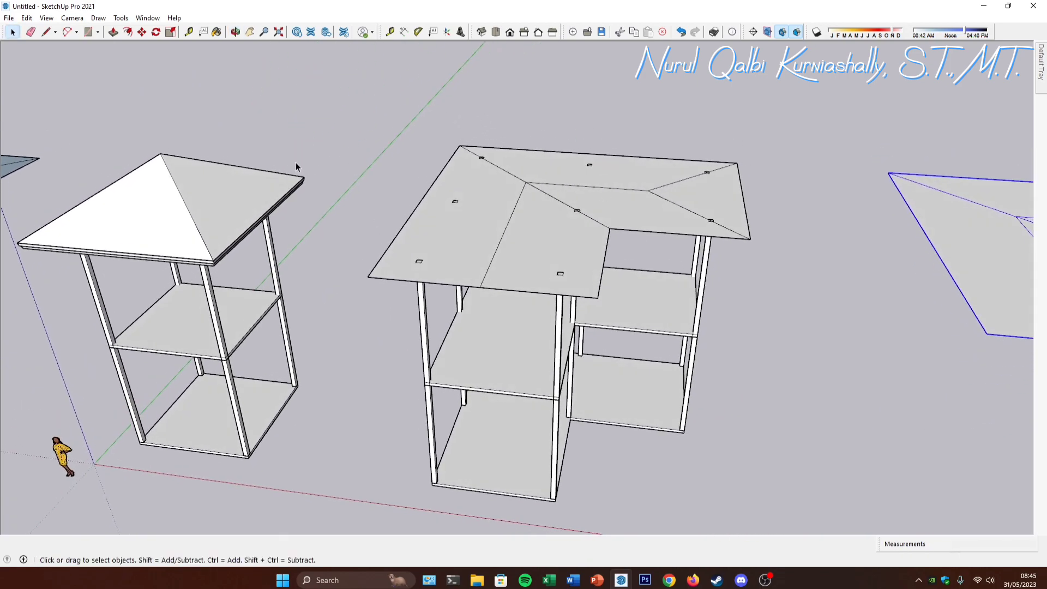
left_click(610, 204)
mouse_move(625, 226)
middle_mouse_down()
mouse_move(620, 205)
mouse_move(615, 218)
middle_mouse_up()
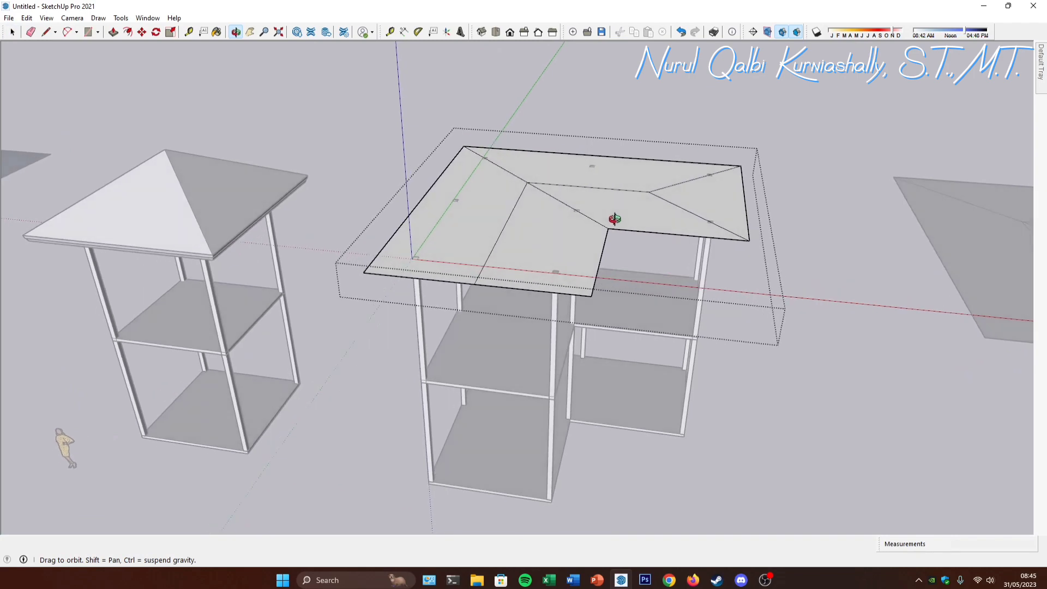
Step: Add a 35° protractor guide at the set-back wing's inner end corner, rising from the end eave in the red-axis plane
left_click(418, 32)
middle_click_drag(704, 204, 591, 196)
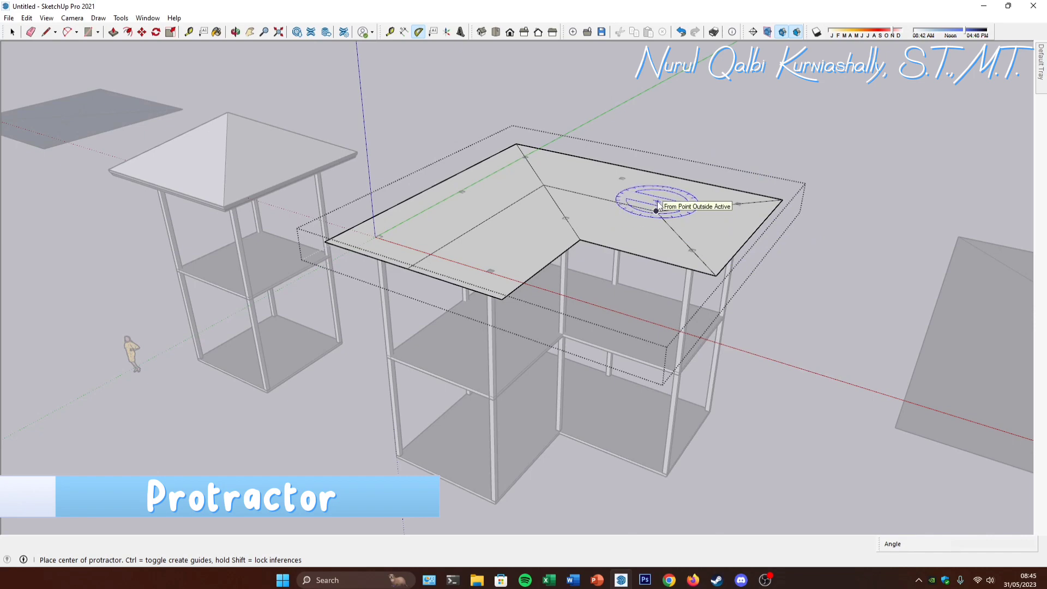
middle_click_drag(708, 218, 540, 224)
scroll(620, 235, "up", 1)
middle_click_drag(644, 237, 586, 239)
scroll(600, 227, "up", 2)
scroll(668, 236, "down", 2)
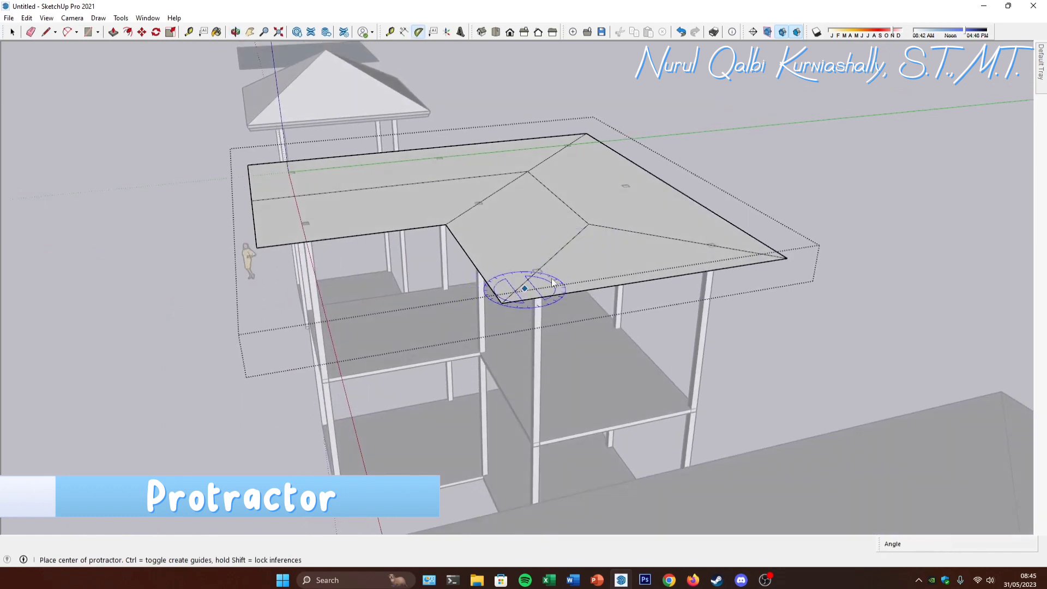
mouse_move(585, 261)
middle_mouse_down()
mouse_move(627, 258)
mouse_move(597, 259)
middle_mouse_up()
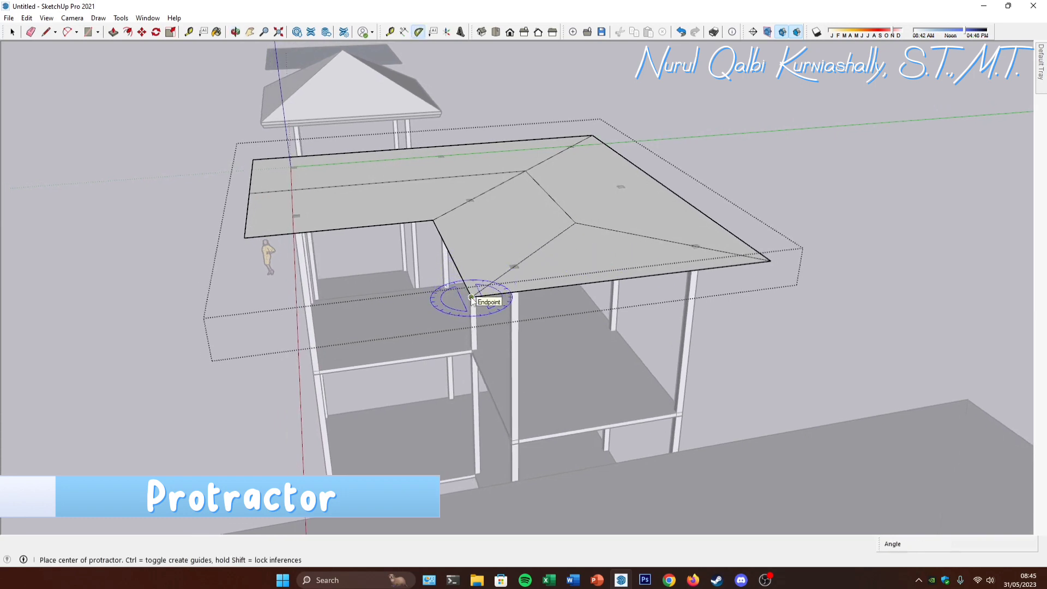
key("Left")
key("Right")
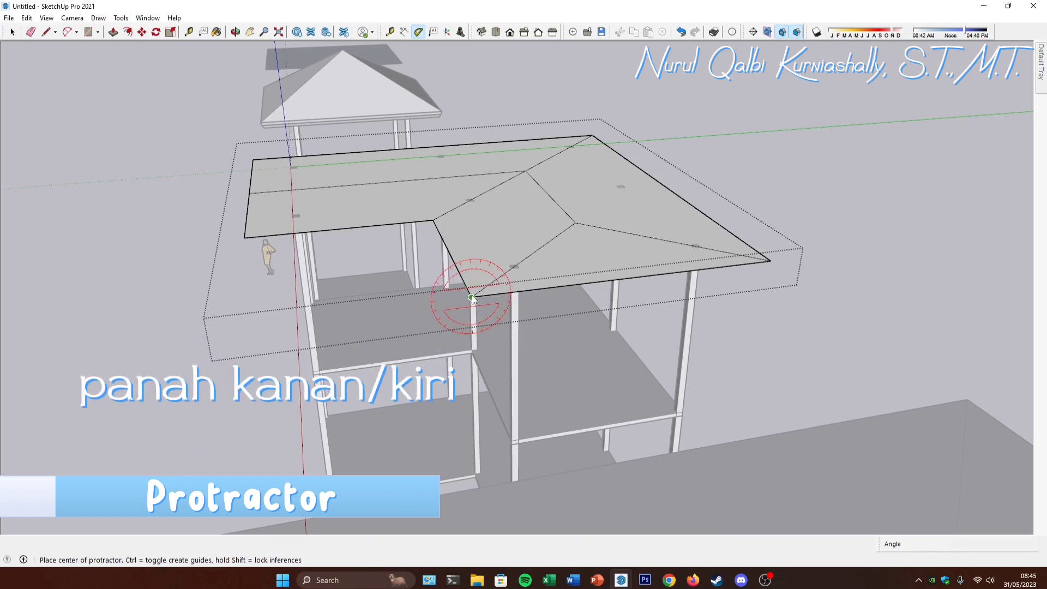
left_click(472, 298)
left_click(621, 278)
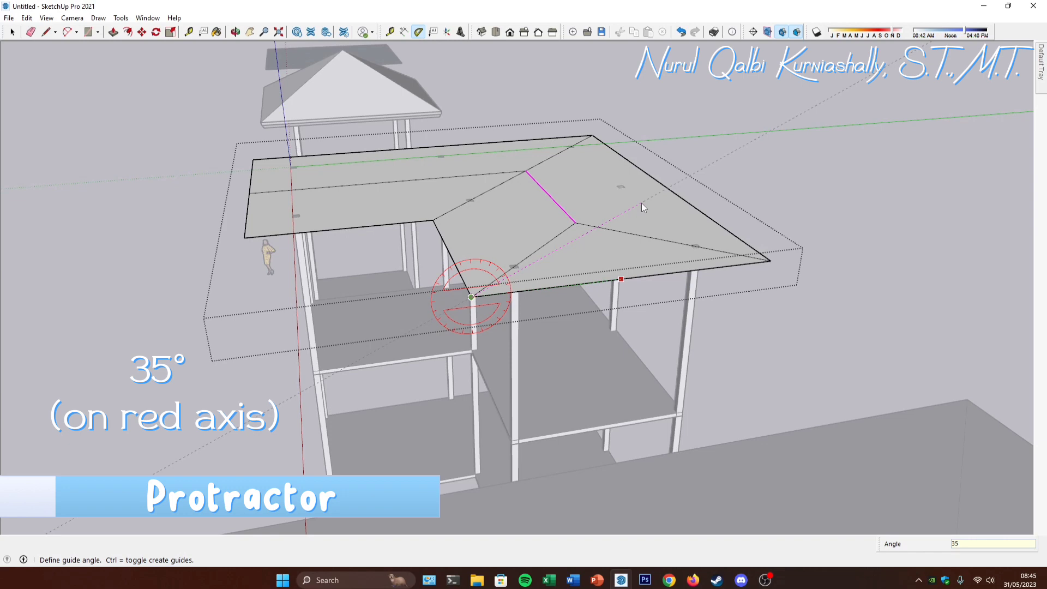
type("35")
key("Return")
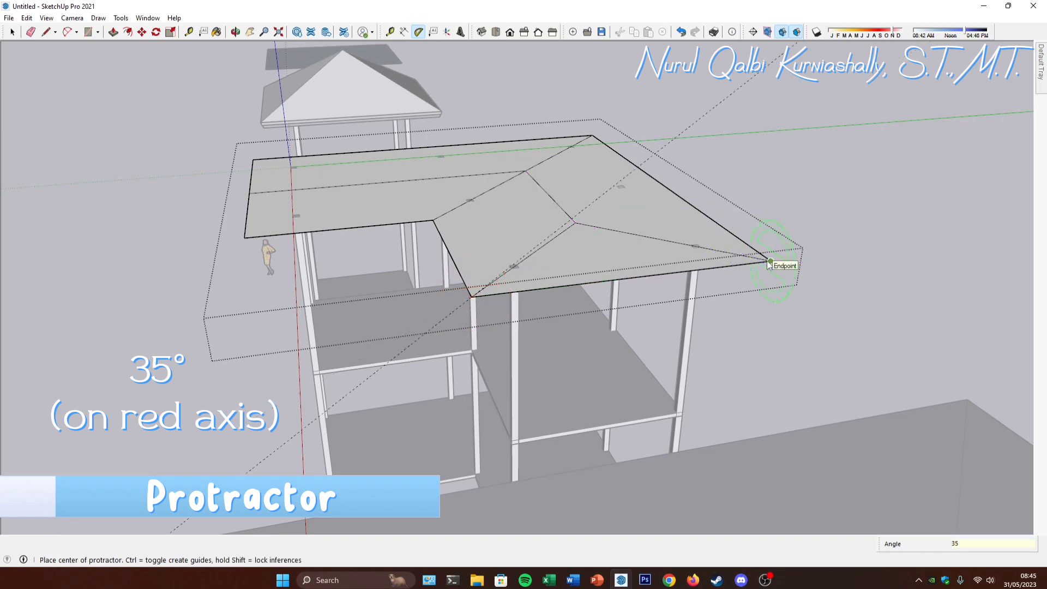
Step: Add a matching 35° protractor guide on the red axis at the other corner of the set-back wing's end eave
key("Right")
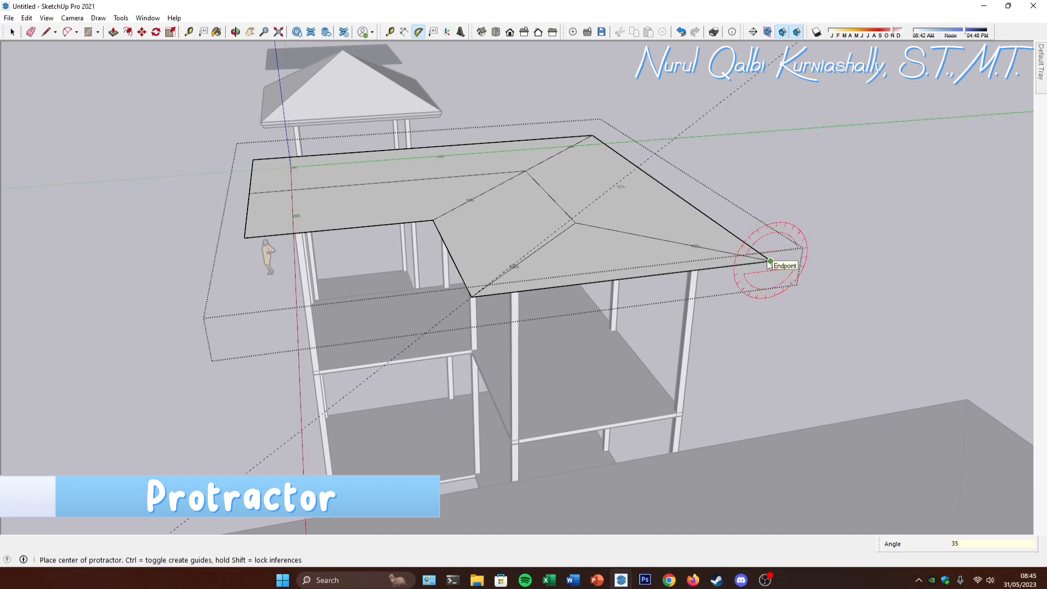
left_click(770, 262)
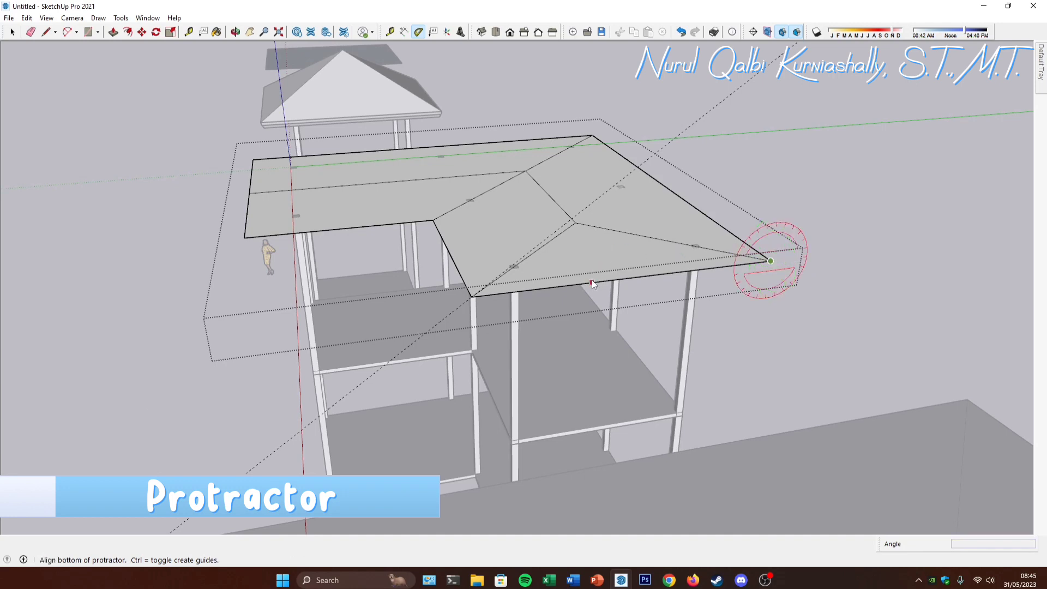
left_click(592, 281)
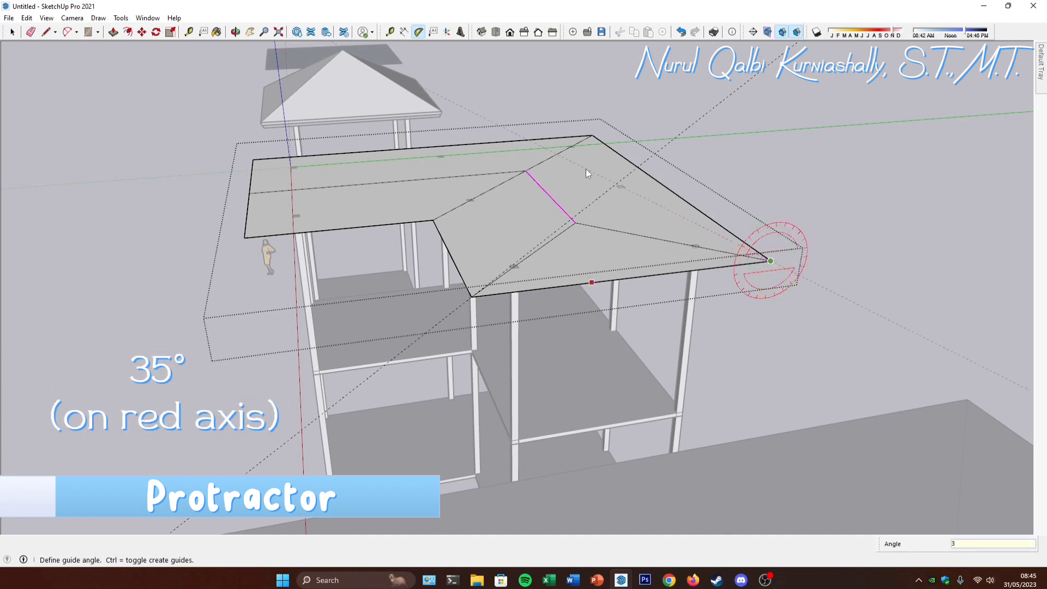
type("35")
key("Return")
middle_click_drag(632, 215, 624, 241)
key("space")
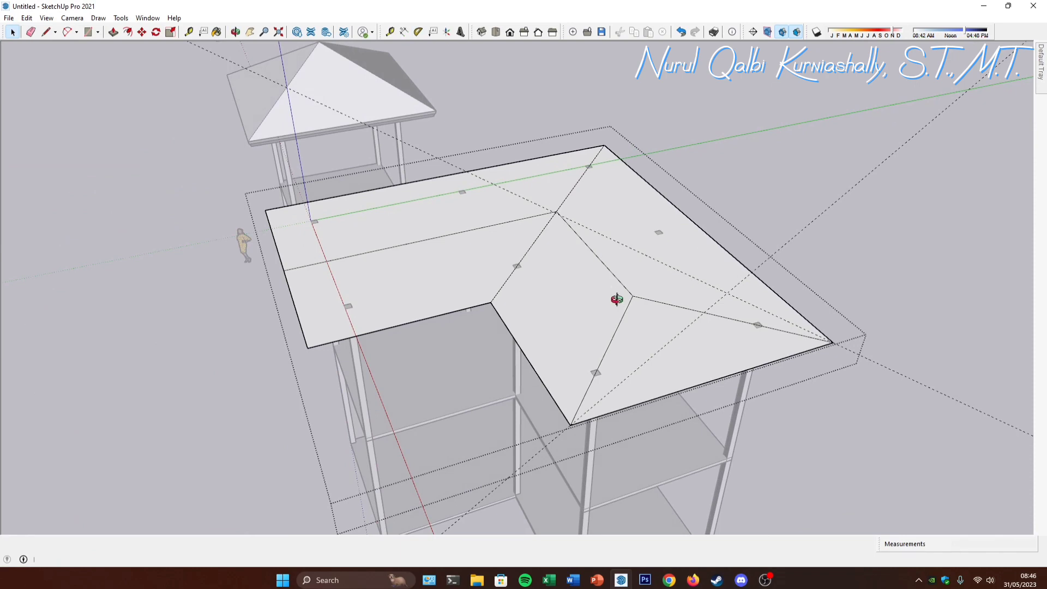
Step: Draw a vertical line from the set-back wing's hip junction up to the height where the two 35° guides cross
middle_click_drag(615, 299, 643, 299)
key("l")
left_click(652, 289)
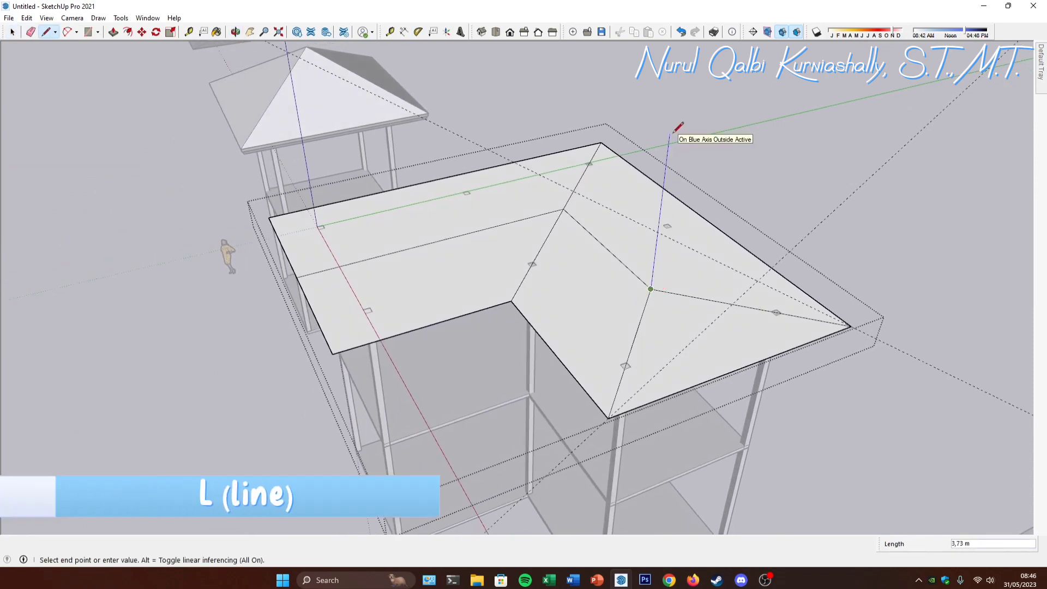
key("shift")
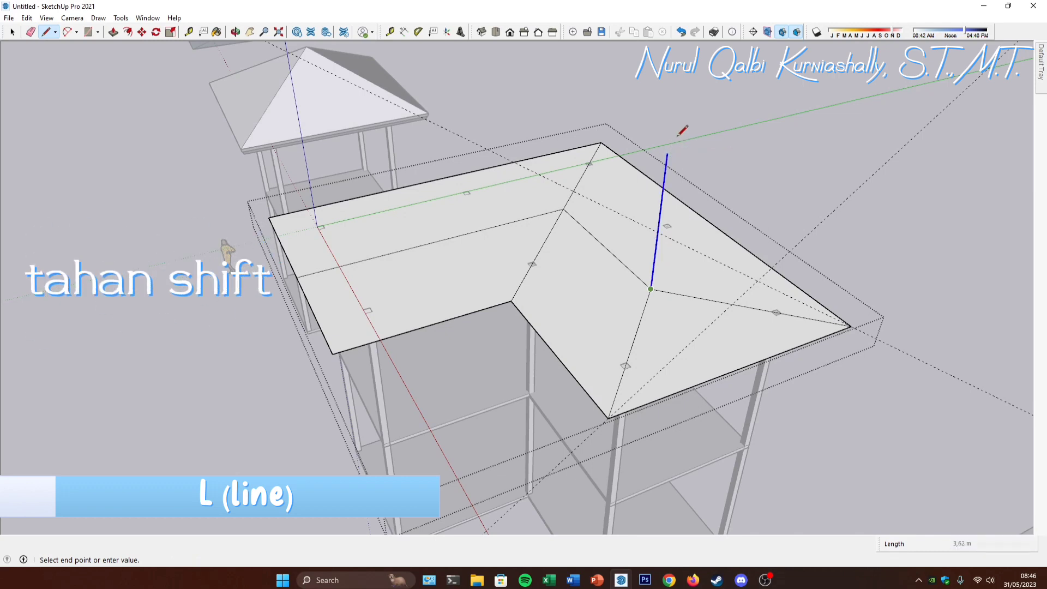
left_click(759, 280)
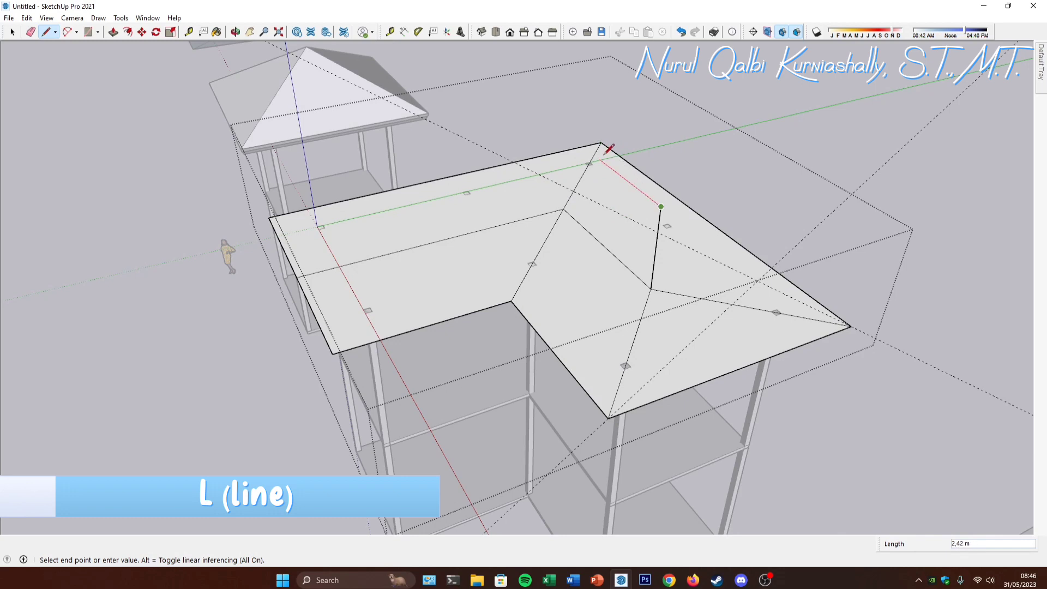
Step: Draw the raised ridge along the red axis until above the hip-valley junction, and connect its end to the back outer corner
key("shift")
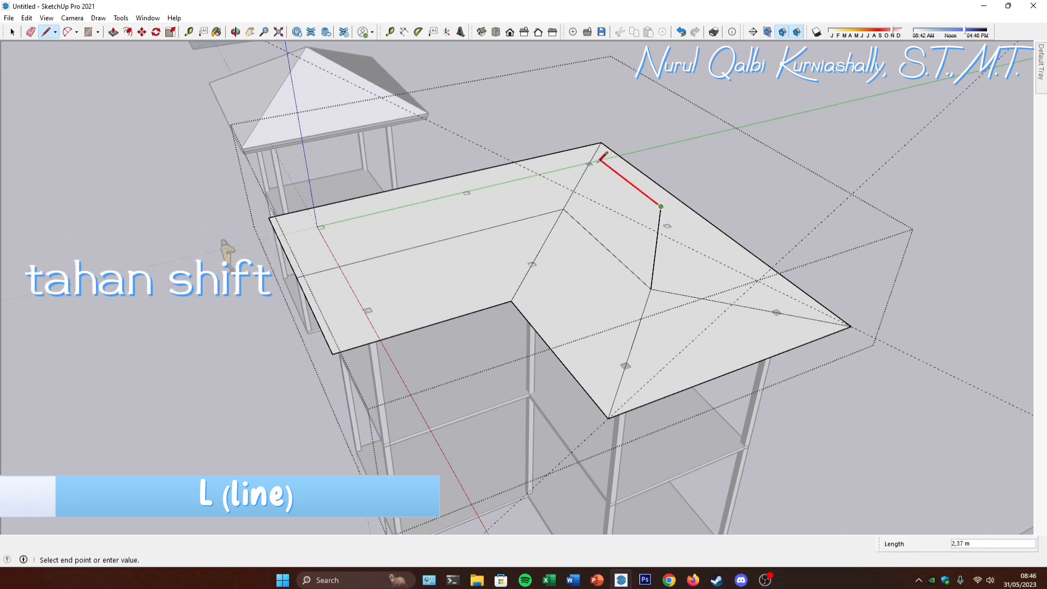
left_click(564, 206)
middle_click_drag(616, 173, 585, 208)
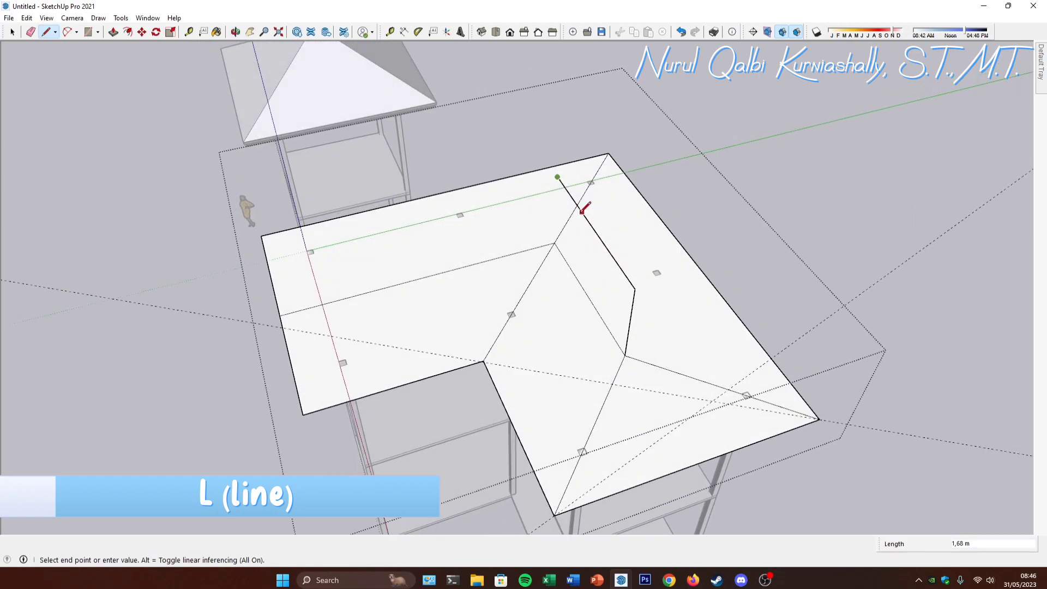
left_click(609, 153)
middle_click_drag(627, 158, 656, 210)
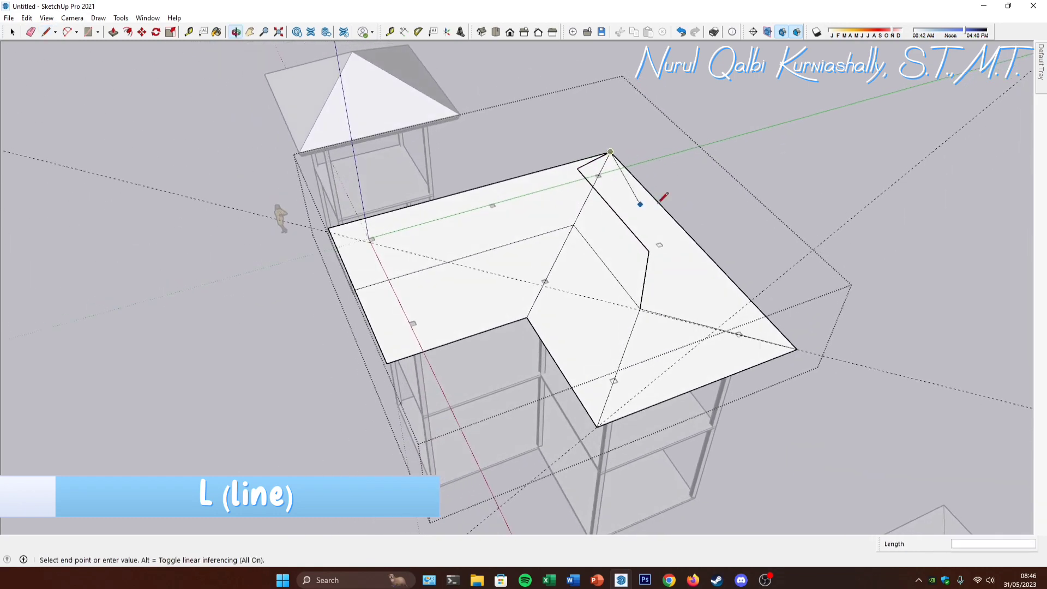
key("Escape")
Step: Draw the two sloping hip lines from the raised ridge's end to the set-back wing's end corners
left_click(649, 251)
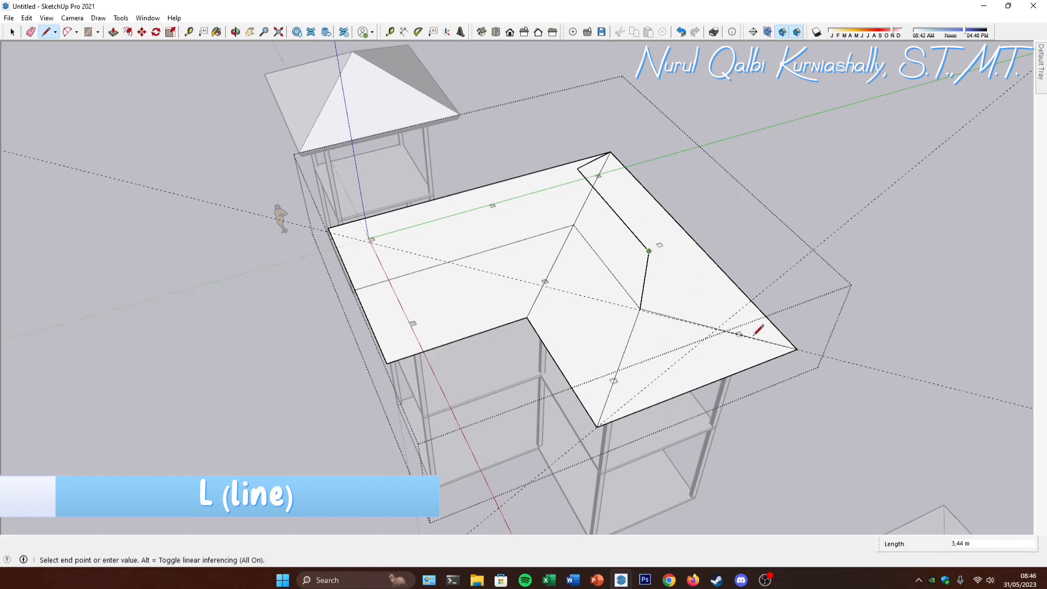
left_click(797, 349)
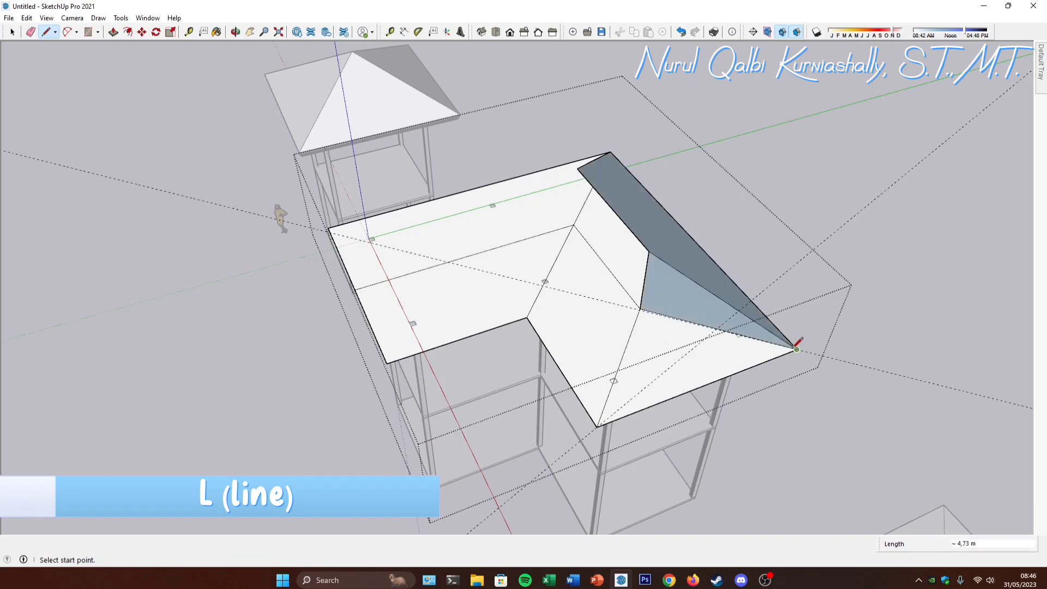
left_click(599, 424)
mouse_move(602, 420)
middle_mouse_down()
mouse_move(680, 375)
mouse_move(613, 175)
mouse_move(601, 280)
mouse_move(666, 227)
mouse_move(584, 159)
middle_mouse_up()
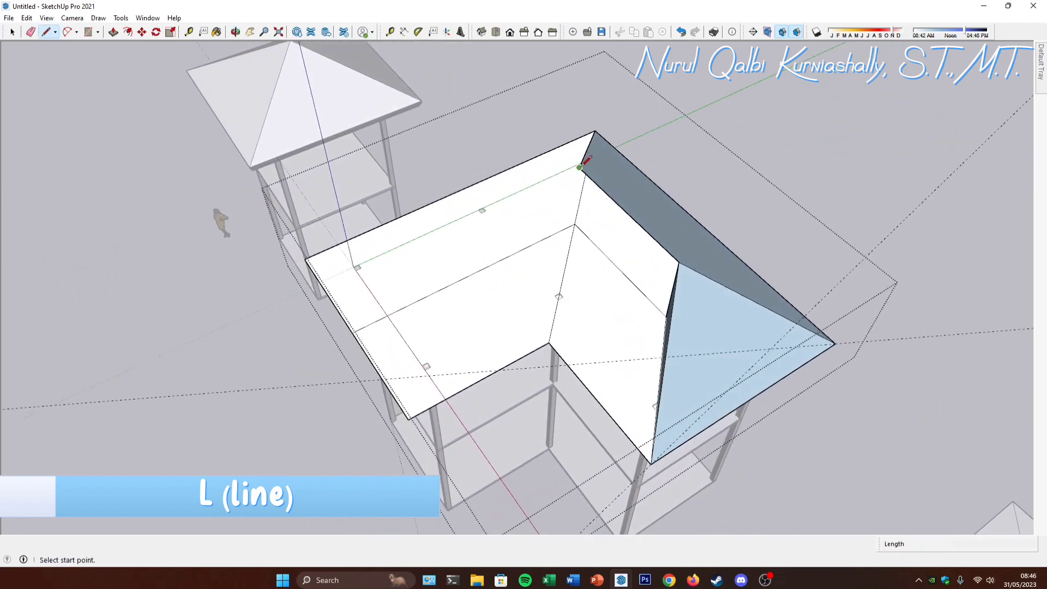
Step: Draw the sloping valley line from the raised ridge's back end to the roof's inner corner
left_click(580, 166)
left_click(550, 344)
mouse_move(633, 308)
middle_mouse_down()
mouse_move(676, 227)
mouse_move(635, 210)
mouse_move(622, 174)
mouse_move(467, 358)
mouse_move(552, 302)
middle_mouse_up()
middle_click_drag(622, 296, 605, 293)
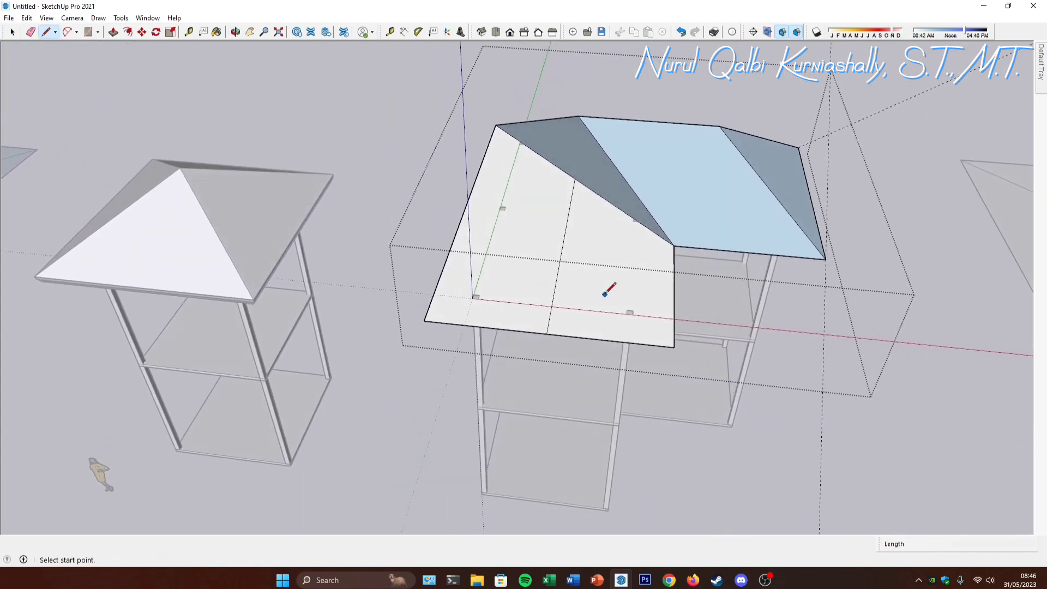
key("space")
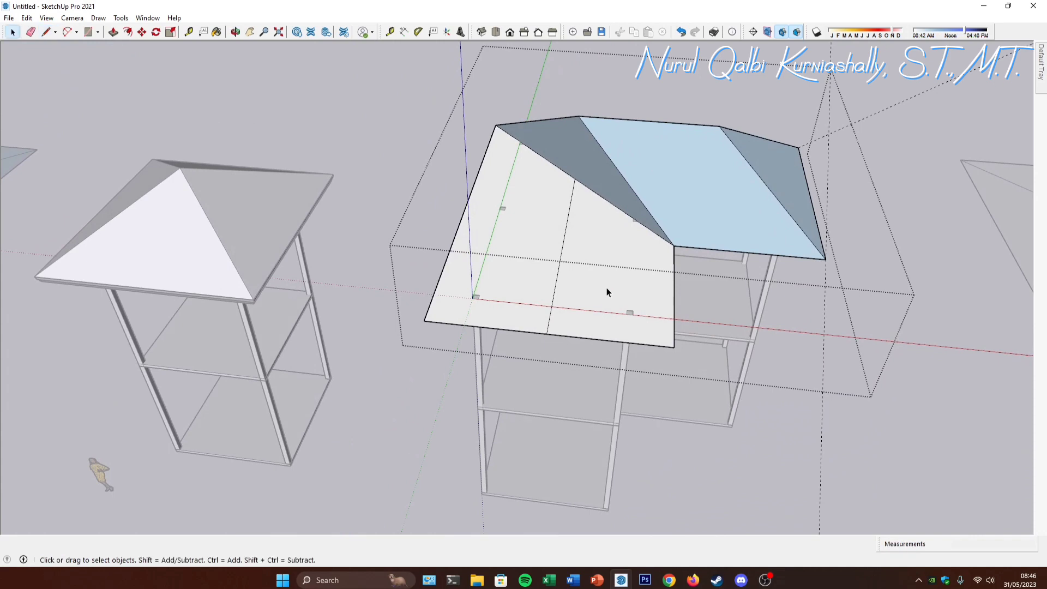
Step: Add a 35° protractor guide on the green axis at the front wing's outer corner, measured from the front eave
left_click(419, 32)
middle_click_drag(471, 318, 477, 316)
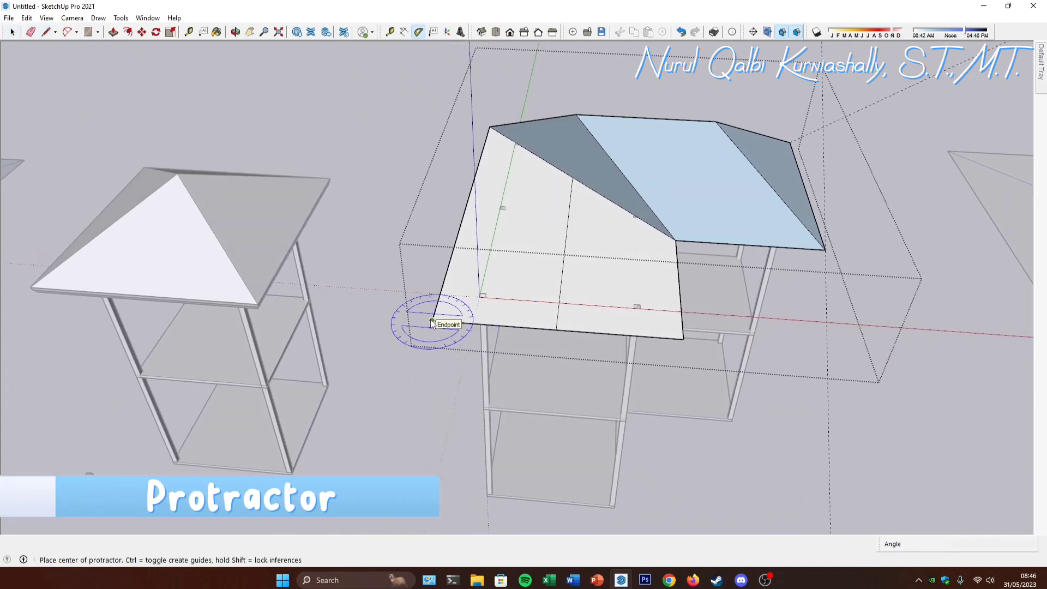
key("Right")
key("Right")
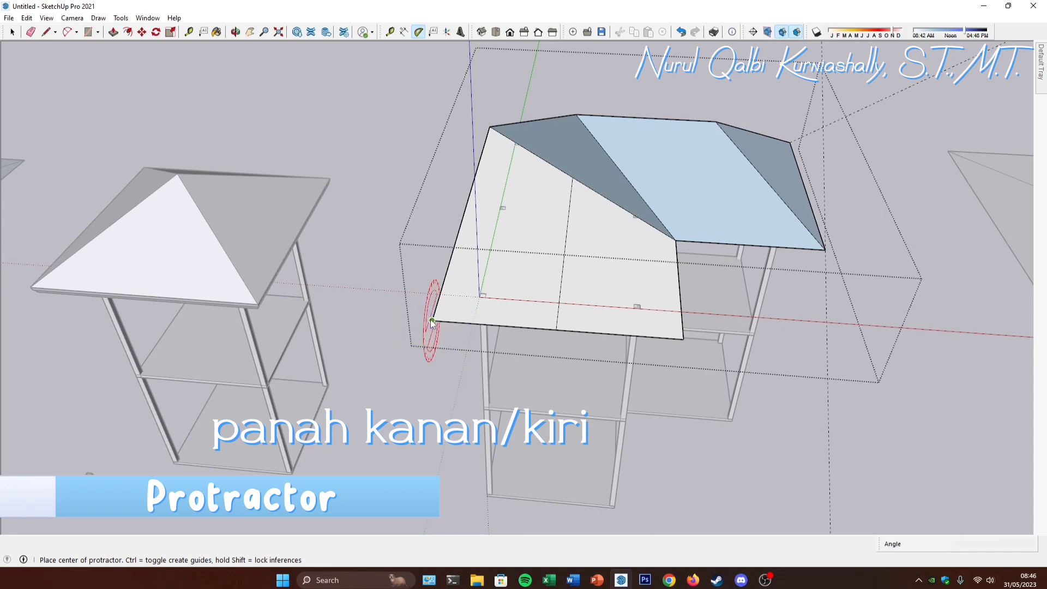
key("Right")
key("Right")
key("Left")
left_click(432, 321)
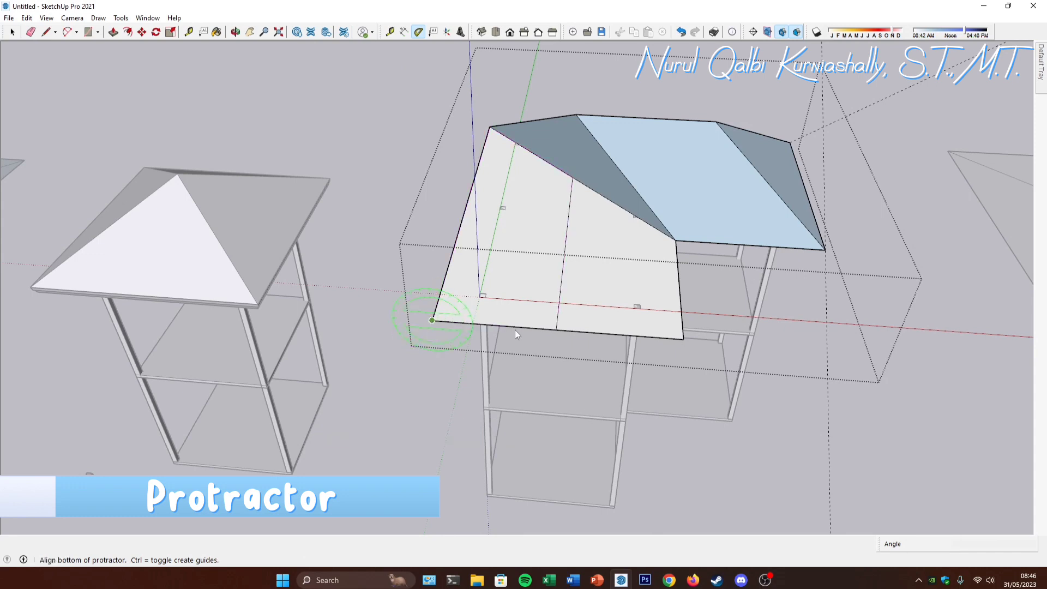
left_click(522, 308)
type("3")
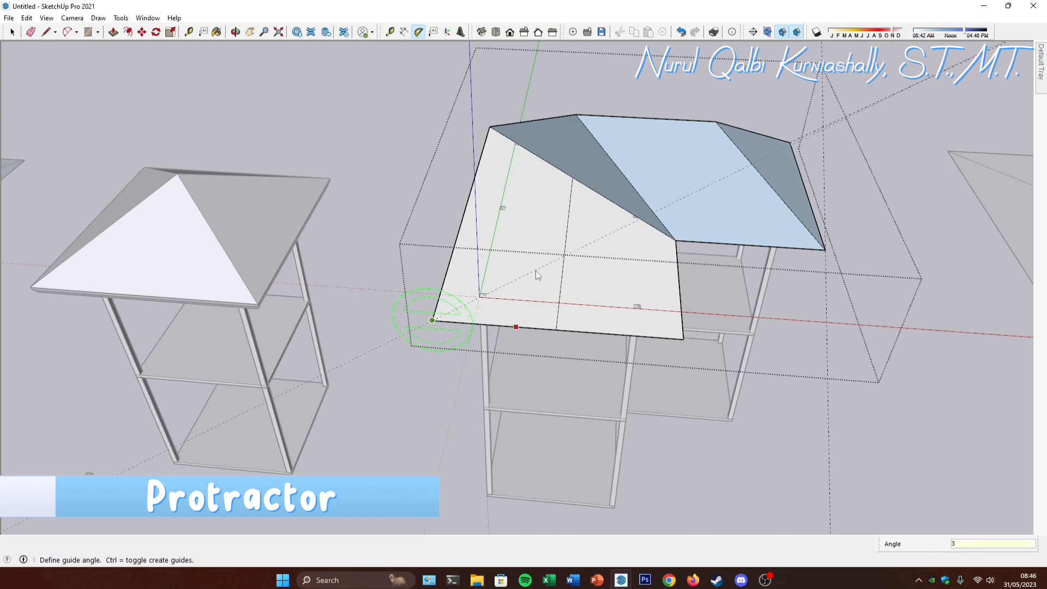
type("5")
key("Return")
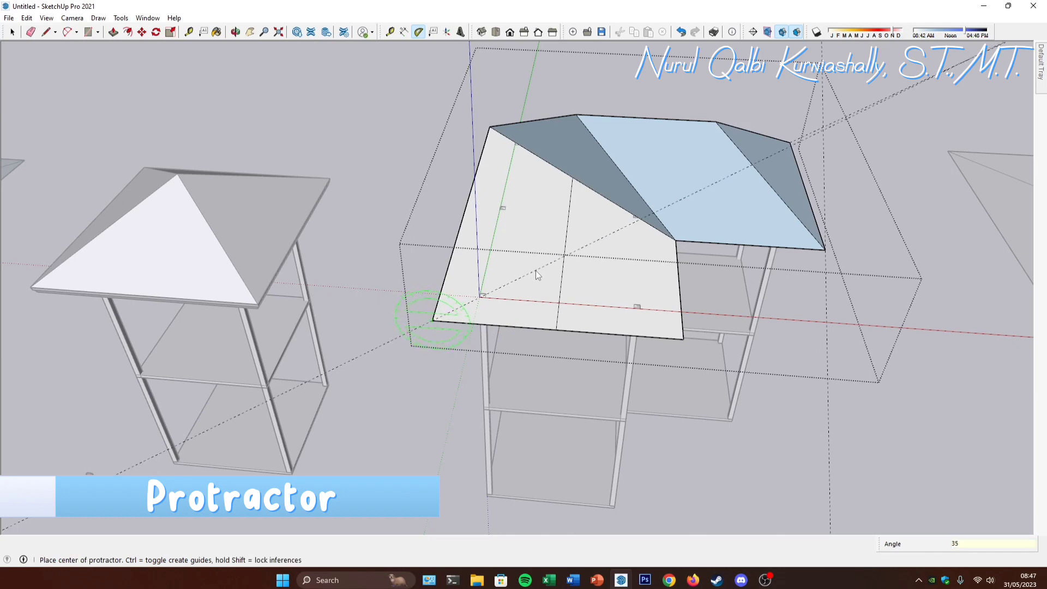
Step: Add an opposing 35° protractor guide on the green axis at the front eave's inner corner
key("Left")
left_click(684, 340)
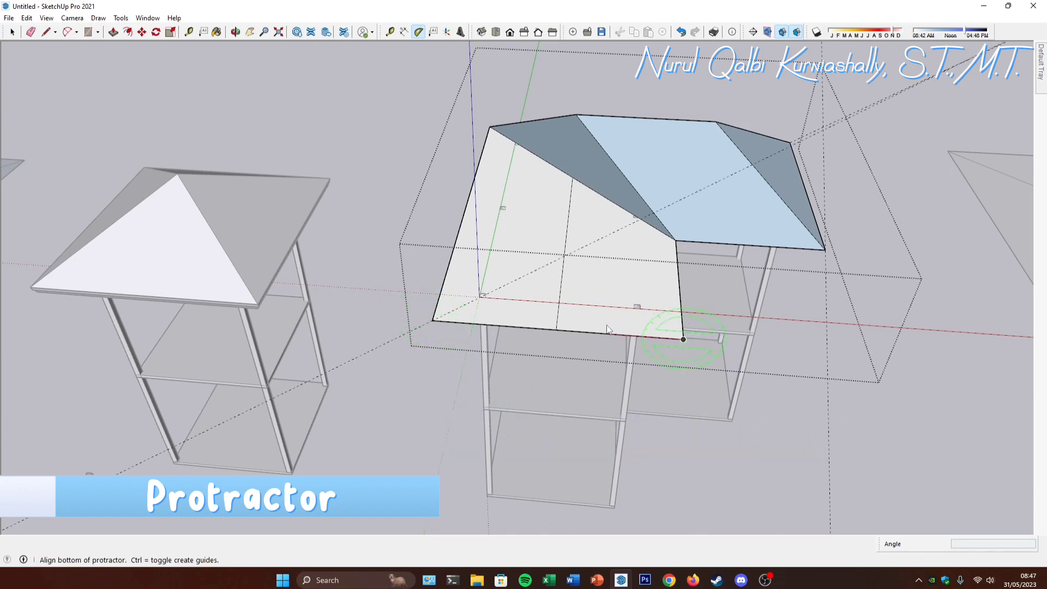
left_click(598, 333)
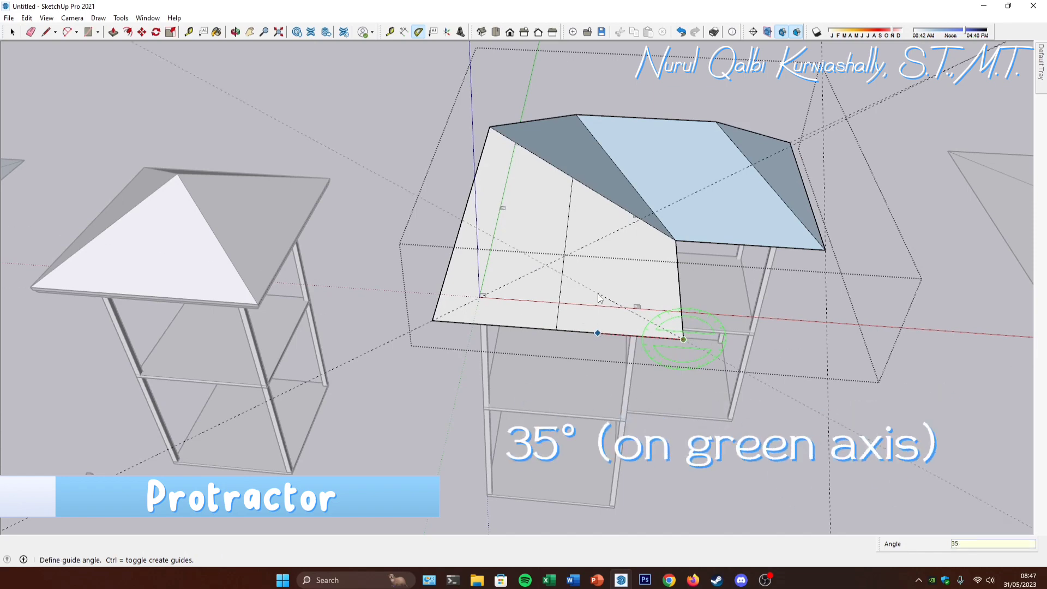
key("Return")
middle_click_drag(578, 304, 554, 276)
key("space")
Step: Draw the front wing's ridge from the crossing of the two guides along the green axis to the existing ridge's back end
key("l")
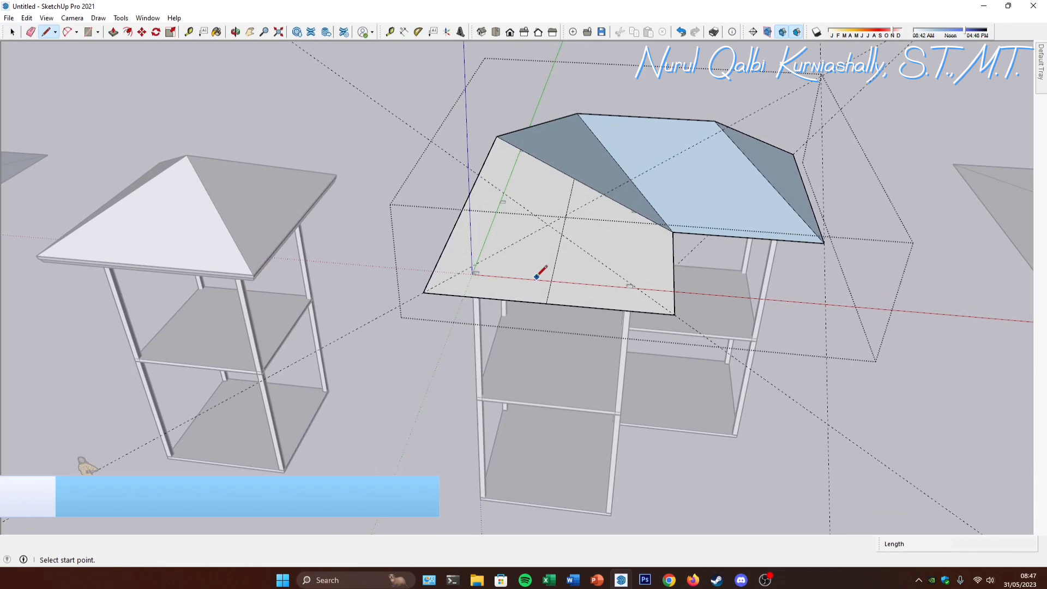
left_click(548, 229)
middle_click_drag(568, 188, 528, 198)
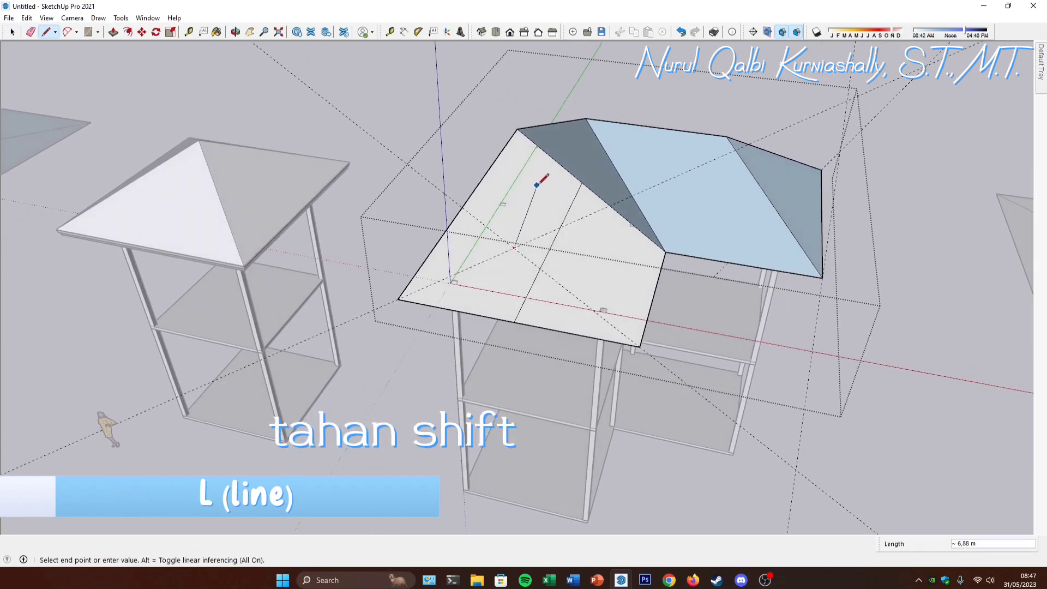
key("shift")
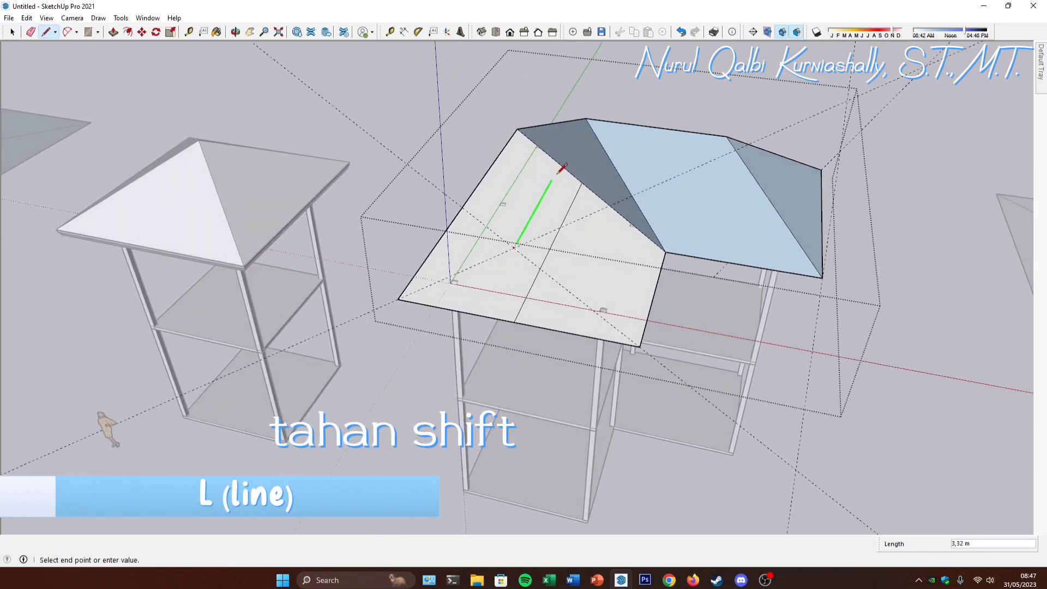
left_click(586, 118)
middle_click_drag(587, 123, 597, 187)
key("Escape")
Step: Draw sloping lines from the front end of the new ridge to both corners of the front eave
left_click(528, 240)
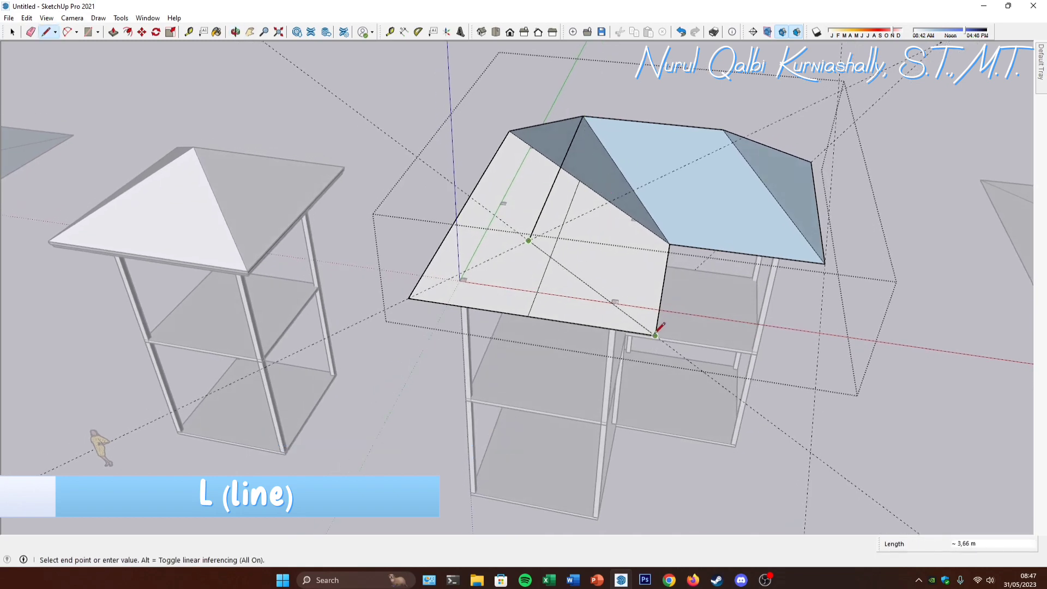
left_click(655, 334)
left_click(529, 240)
left_click(410, 297)
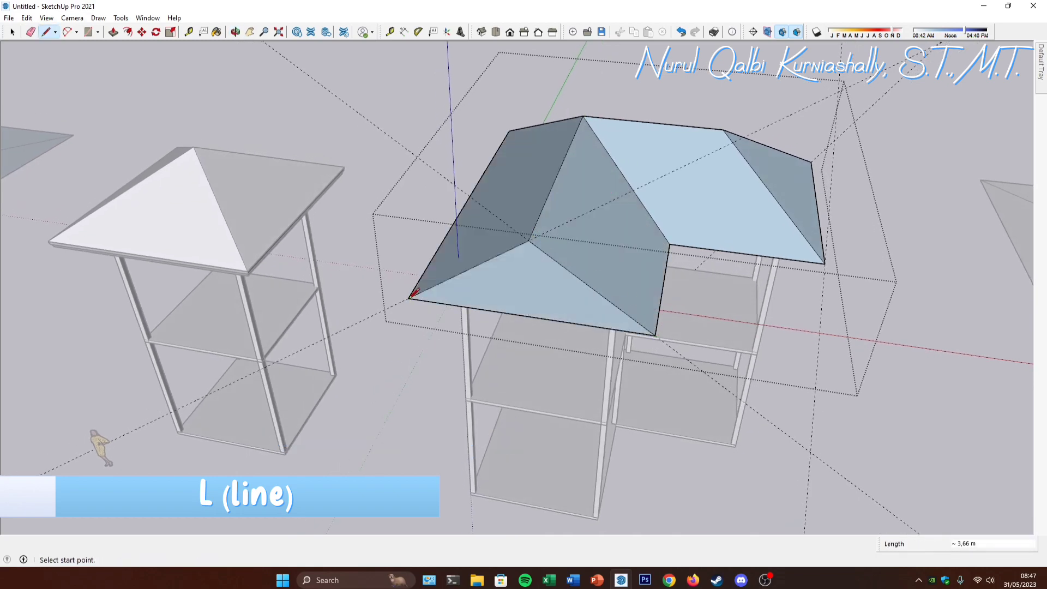
Step: Erase the remaining protractor guide lines around the L-shaped building's roof
mouse_move(473, 240)
middle_mouse_down()
mouse_move(561, 236)
mouse_move(555, 247)
middle_mouse_up()
key("e")
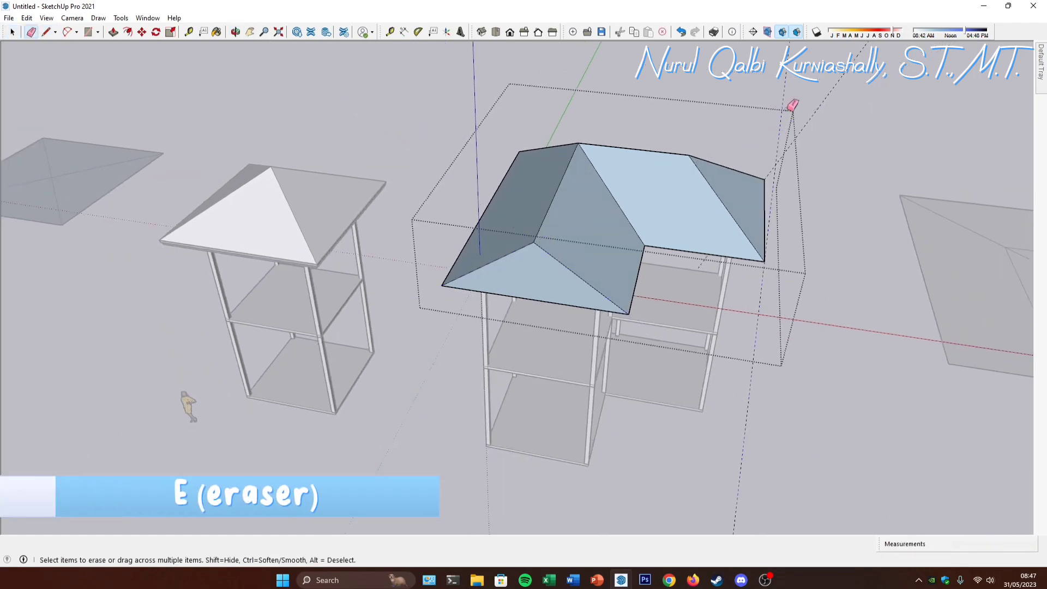
middle_click_drag(831, 89, 649, 195)
Step: Reverse all connected faces of the L-shaped roof and leave the roof group
key("space")
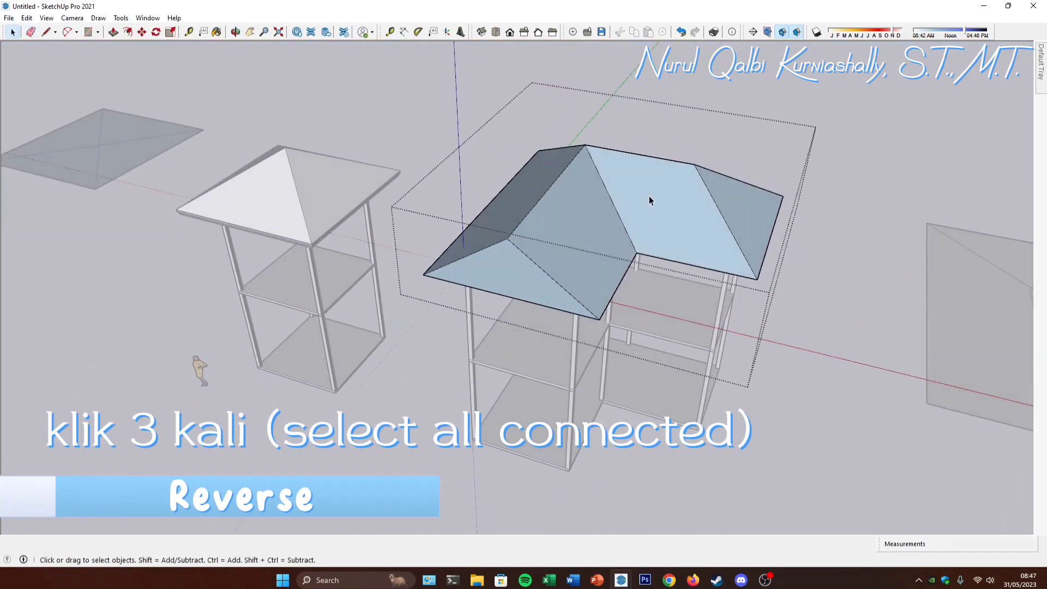
triple_click(649, 196)
right_click(649, 195)
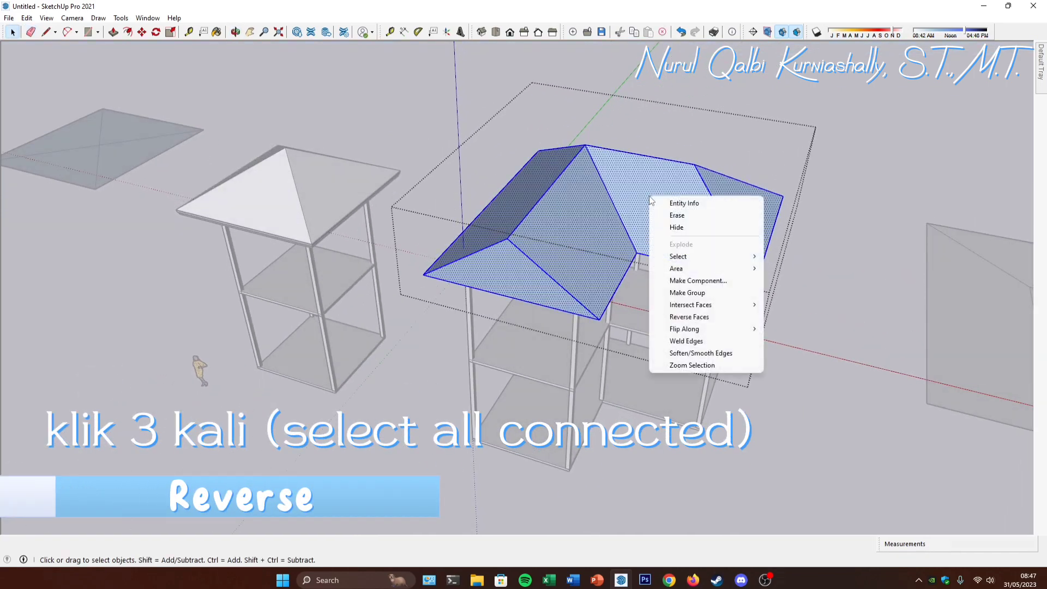
left_click(703, 319)
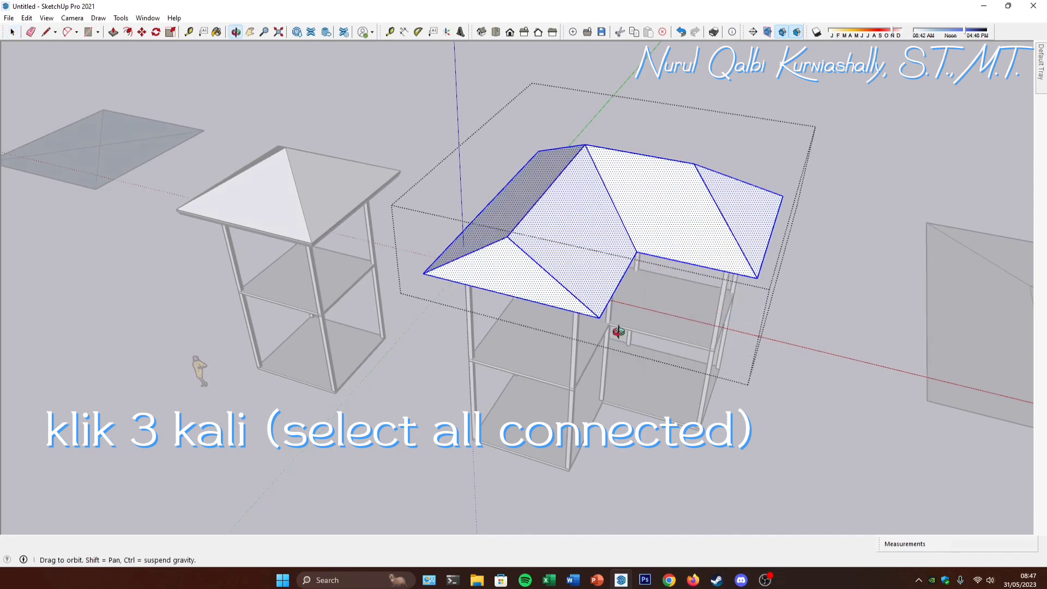
middle_click_drag(620, 332, 657, 183)
middle_click_drag(622, 286, 698, 299)
left_click(799, 269)
scroll(521, 222, "down", 1)
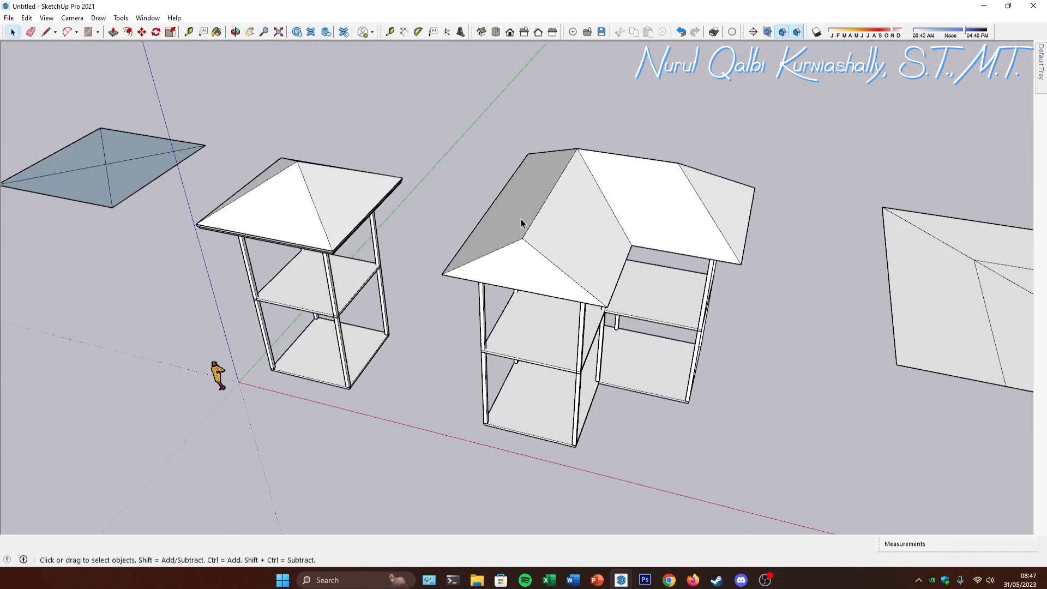
Step: View the model from the top in parallel projection and select the flat L-shaped roof plan for comparison with the raised roof
left_click(497, 33)
scroll(345, 200, "down", 3)
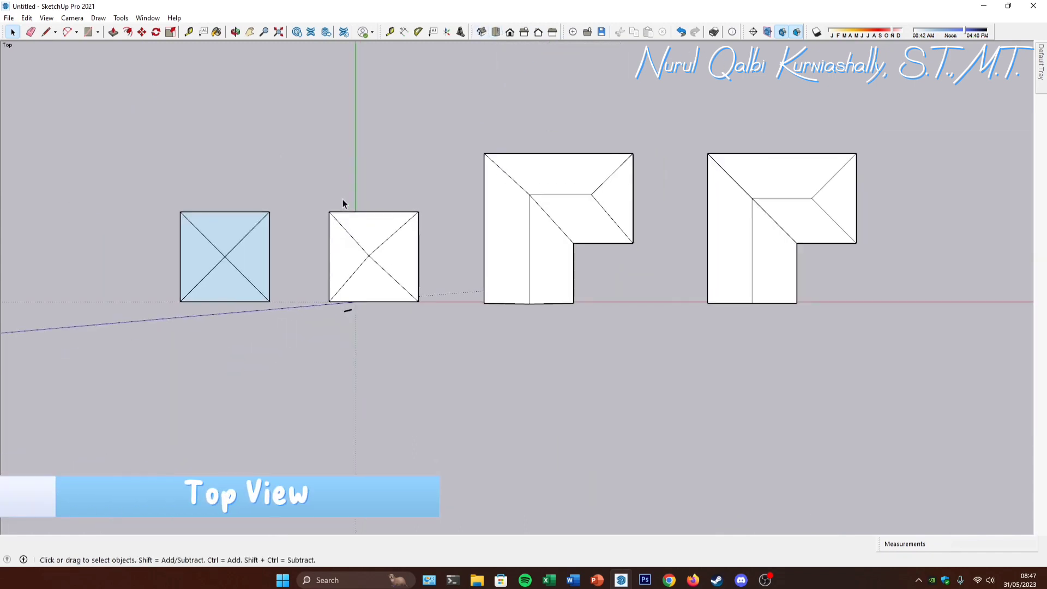
left_click(72, 18)
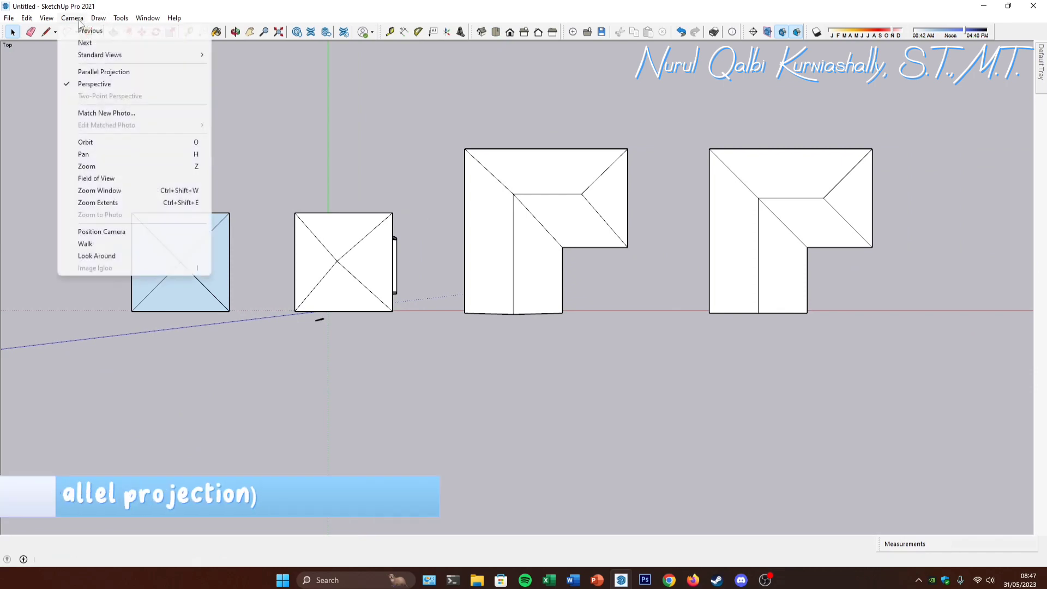
left_click(101, 76)
scroll(402, 282, "down", 1)
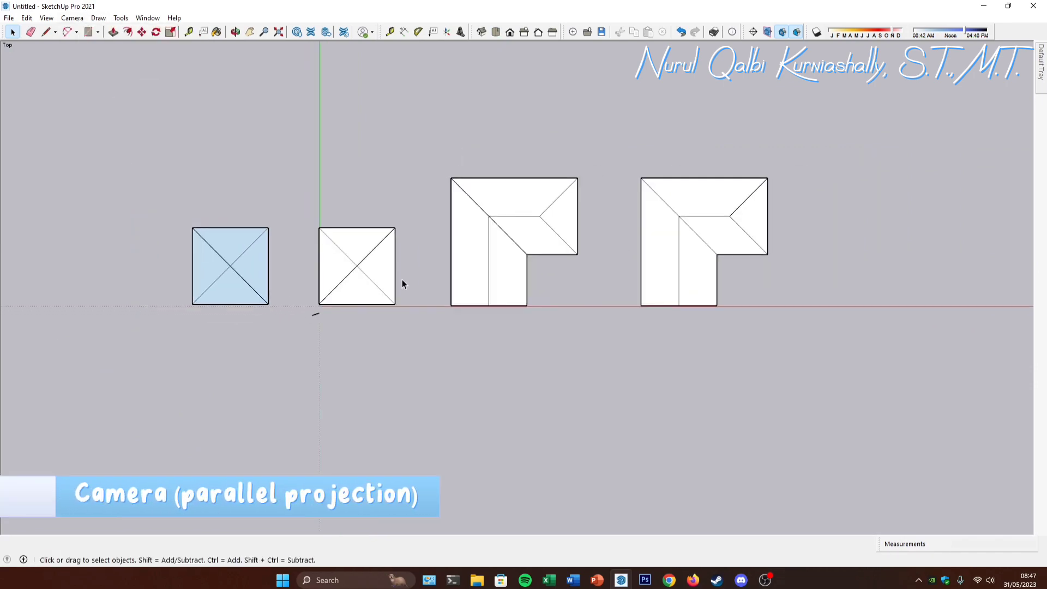
scroll(666, 249, "up", 3)
left_click(704, 184)
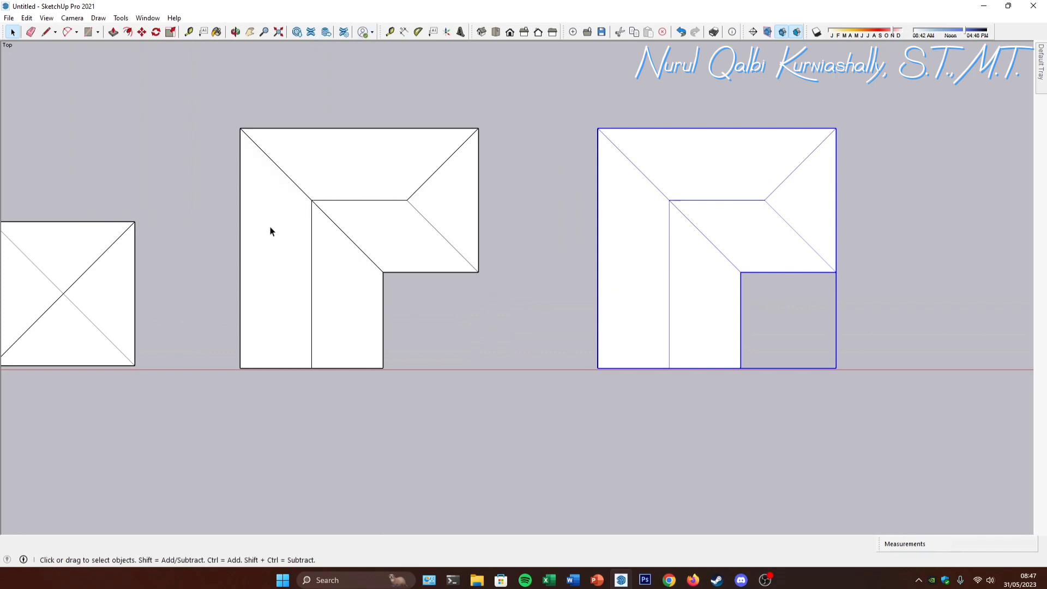
Step: Inspect the raised L-shaped roof at an angle and restore the perspective camera
mouse_move(259, 267)
middle_mouse_down()
mouse_move(268, 227)
mouse_move(392, 141)
mouse_move(271, 318)
mouse_move(295, 273)
mouse_move(259, 257)
middle_mouse_up()
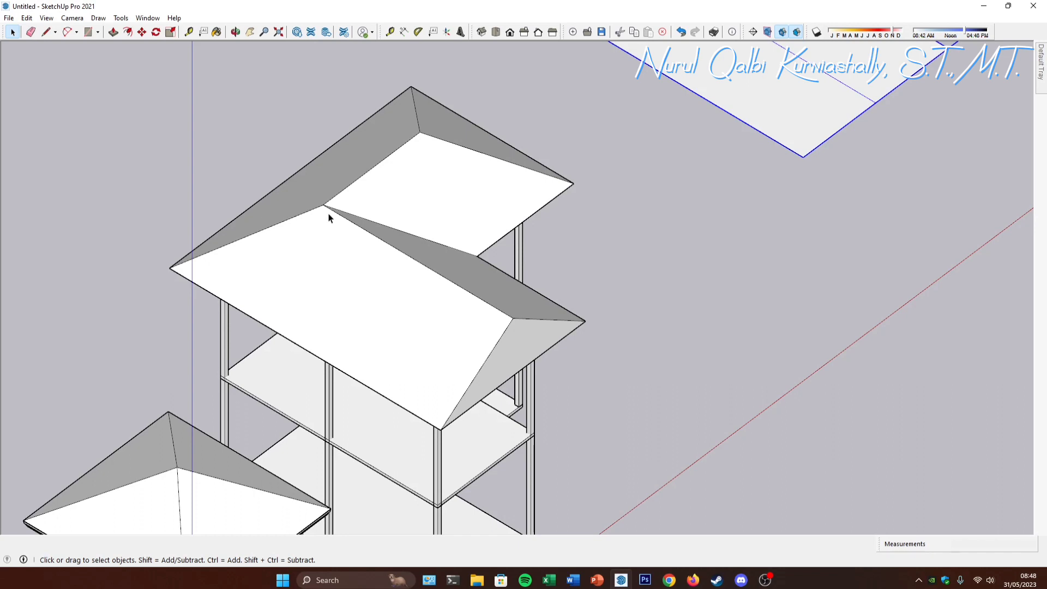
middle_click_drag(451, 301, 409, 286)
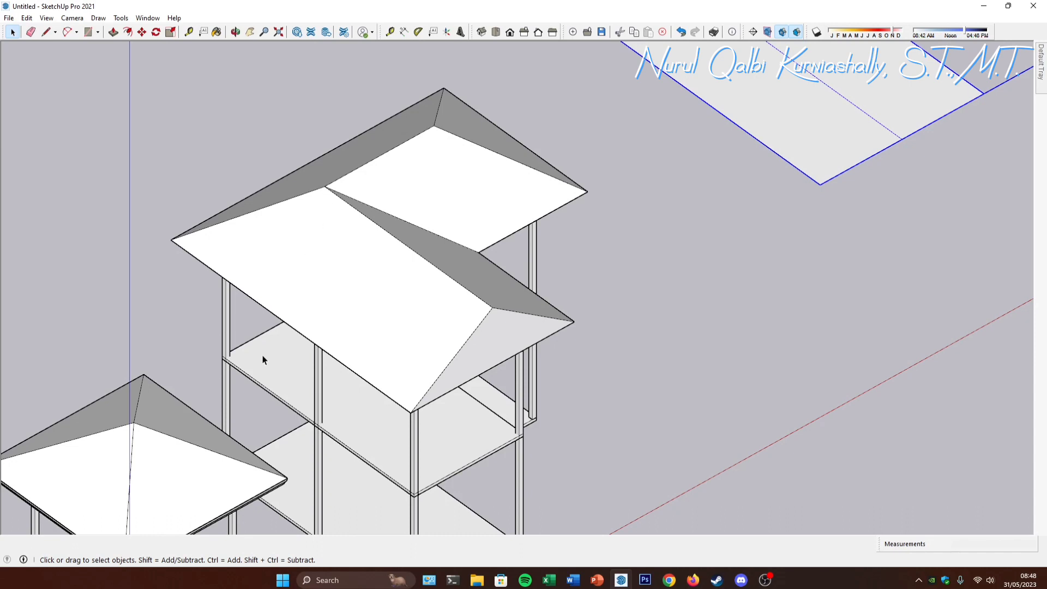
left_click(72, 18)
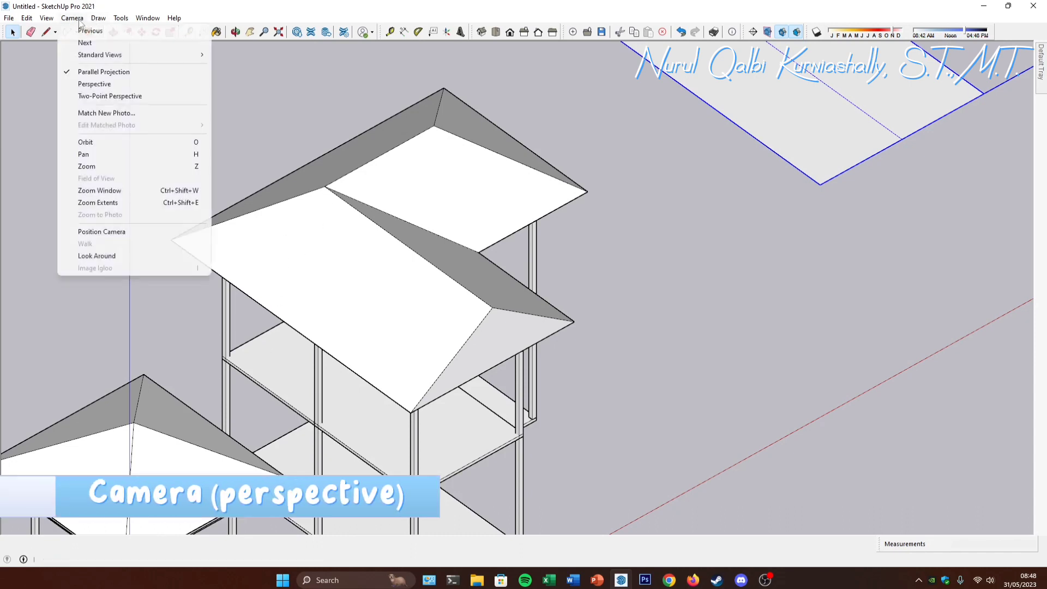
left_click(93, 84)
Step: Examine the front wing's triangular roof face and ridge end from several sides
middle_click_drag(480, 328, 518, 348)
scroll(332, 181, "up", 6)
middle_click_drag(330, 181, 385, 227)
scroll(316, 137, "up", 3)
scroll(437, 204, "down", 3)
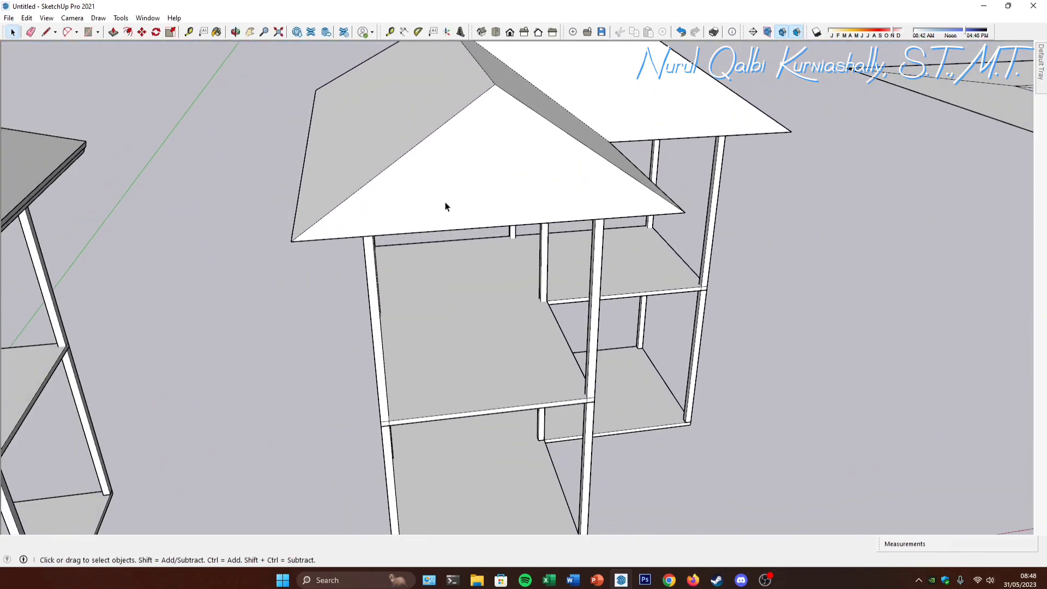
middle_click_drag(446, 206, 475, 197)
scroll(492, 154, "down", 5)
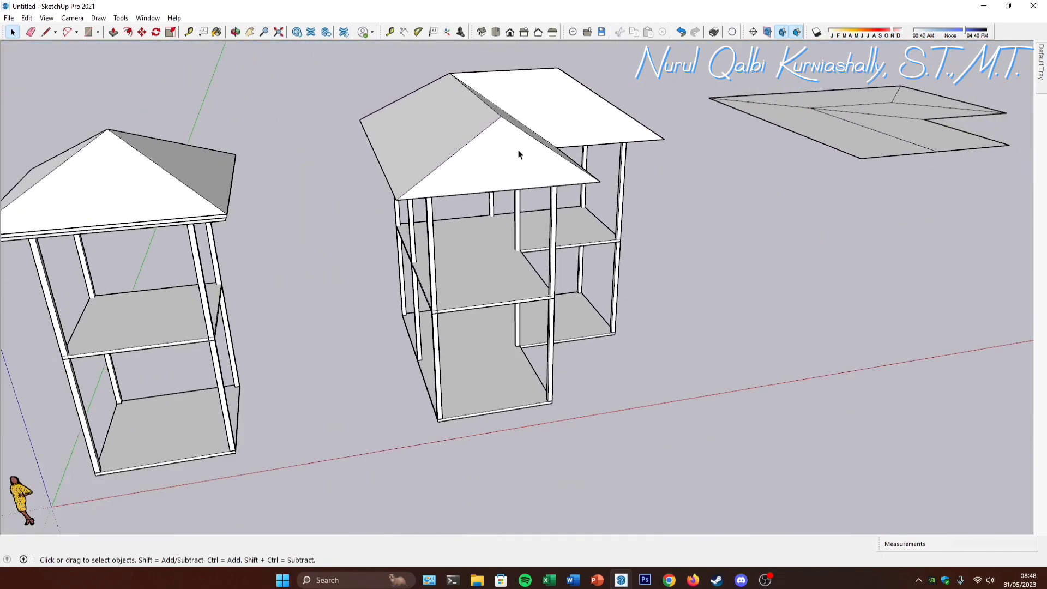
scroll(518, 155, "up", 3)
scroll(491, 155, "up", 3)
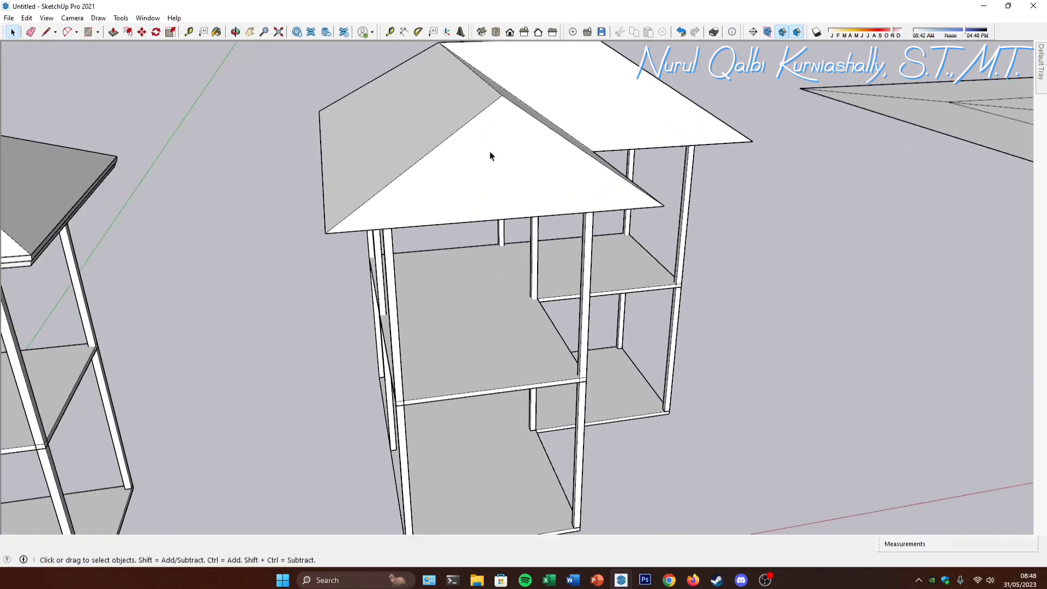
middle_click_drag(490, 156, 428, 156)
scroll(427, 203, "down", 4)
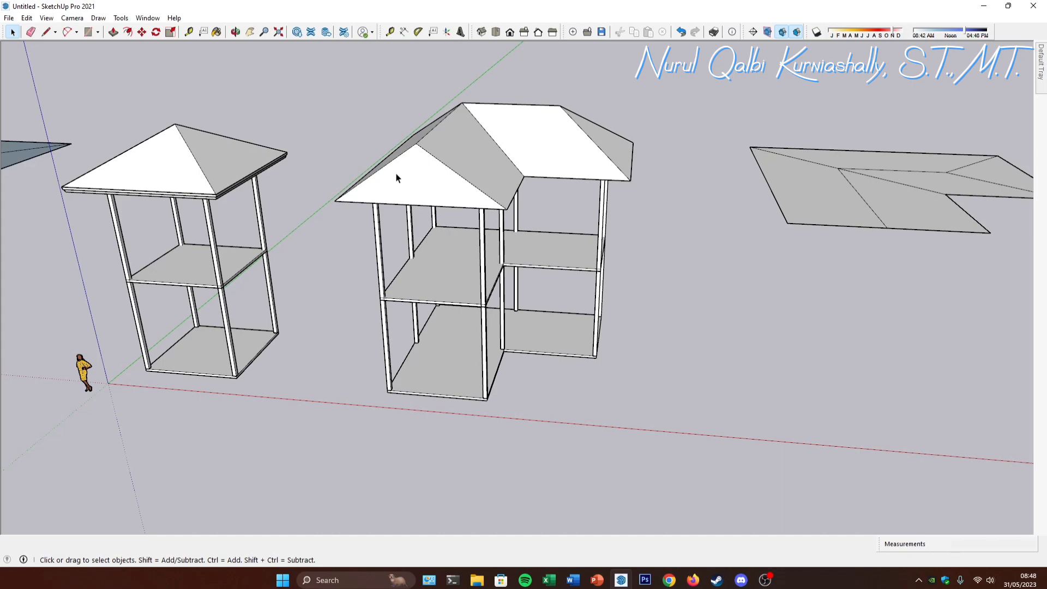
middle_click_drag(442, 165, 522, 162)
scroll(407, 172, "up", 2)
scroll(510, 132, "up", 3)
scroll(517, 171, "up", 1)
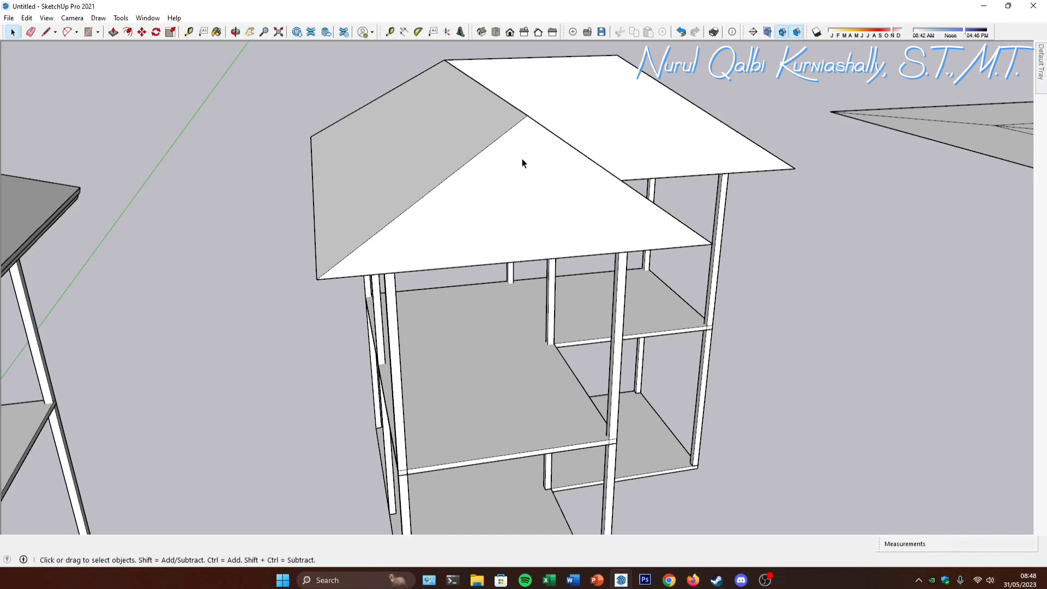
Step: Open the L-shaped roof group and offset the front wing's triangular face 0.2 m inward
double_click(523, 156)
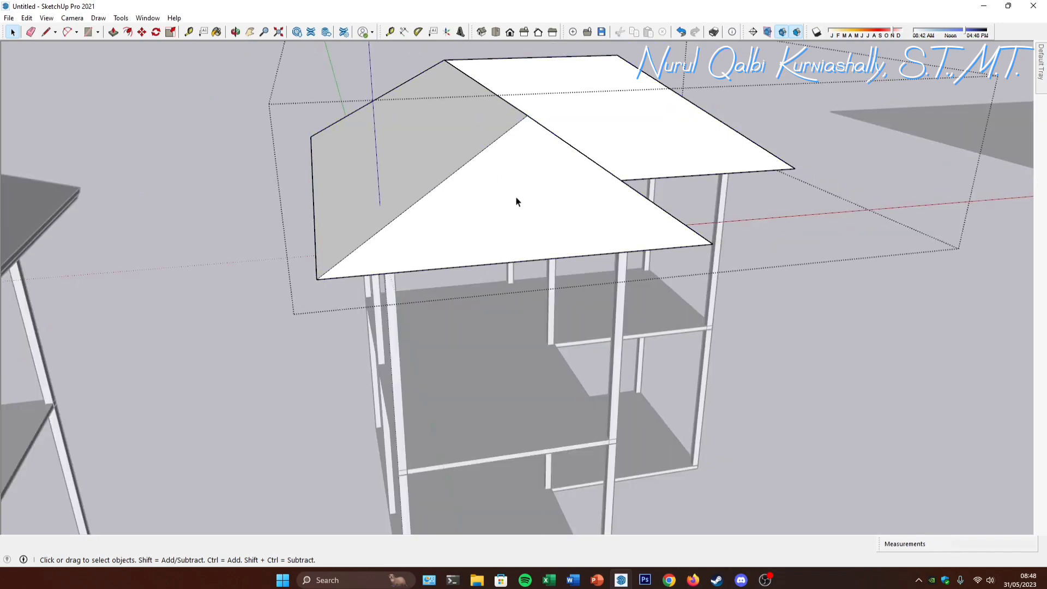
middle_click_drag(517, 202, 495, 164)
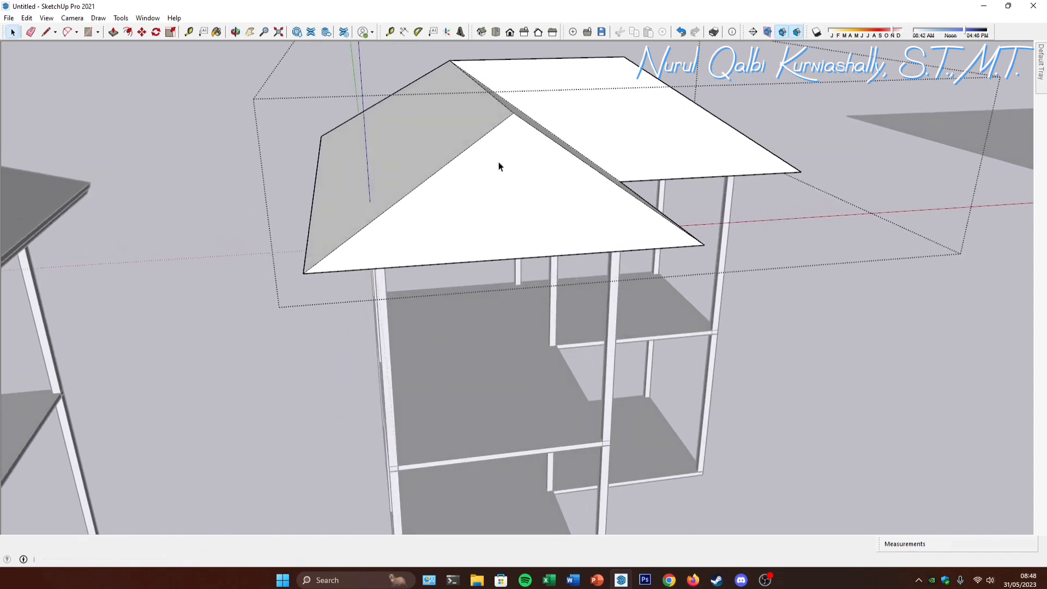
key("f")
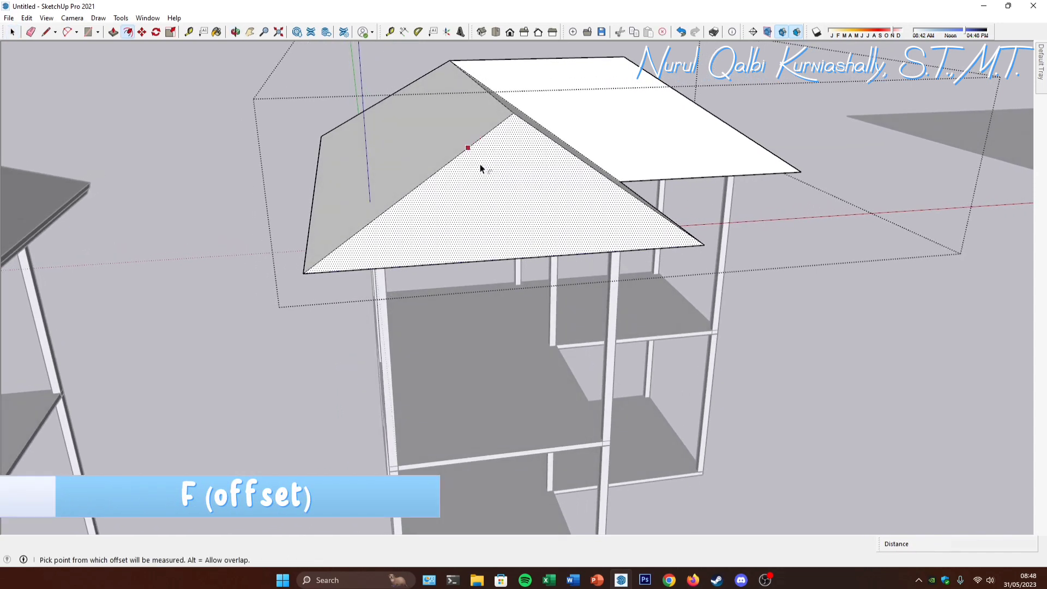
left_click(480, 164)
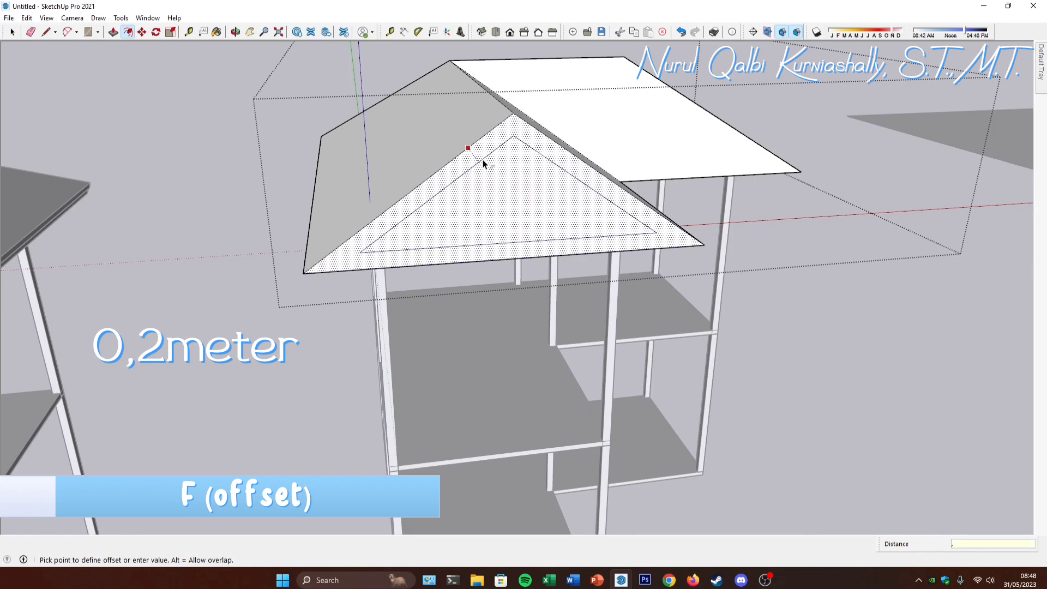
type("0,2")
key("Return")
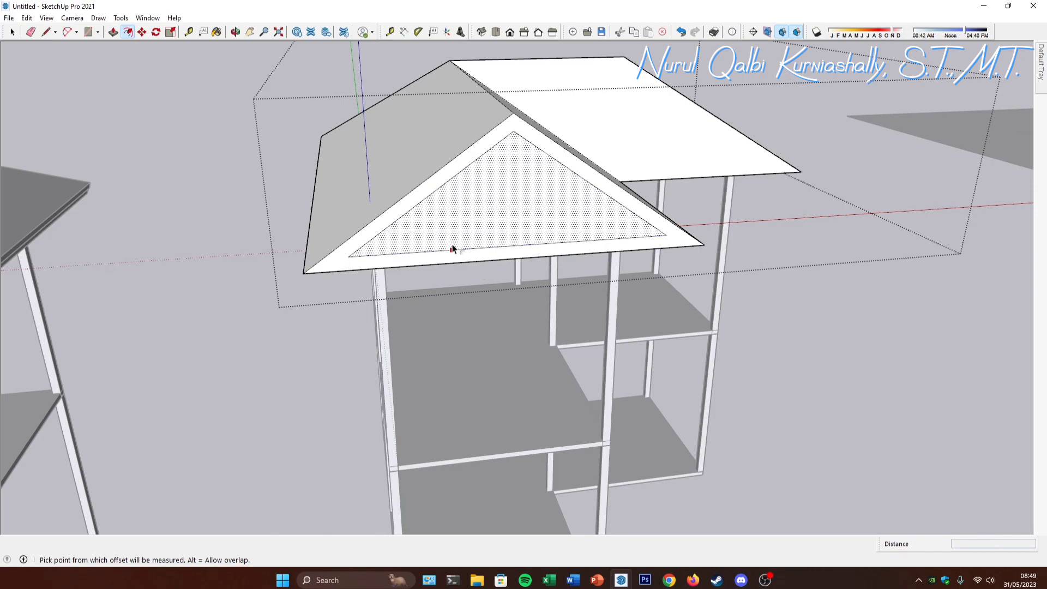
Step: Extend the offset's sloping edge past the front eave at the outer corner and close it to that corner with a 0.2 m line
middle_click_drag(451, 247, 433, 213)
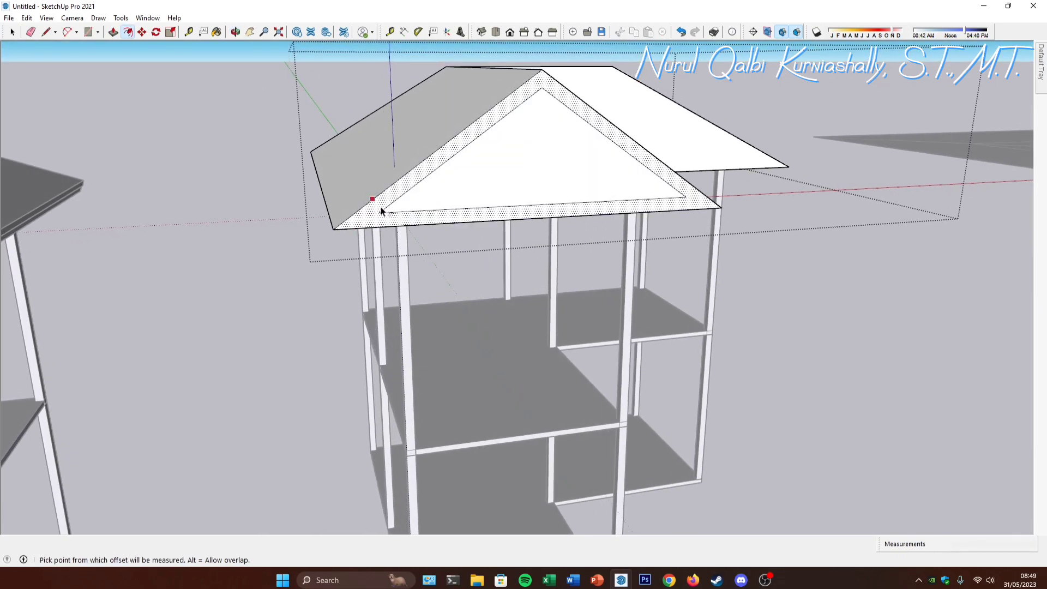
key("Escape")
key("l")
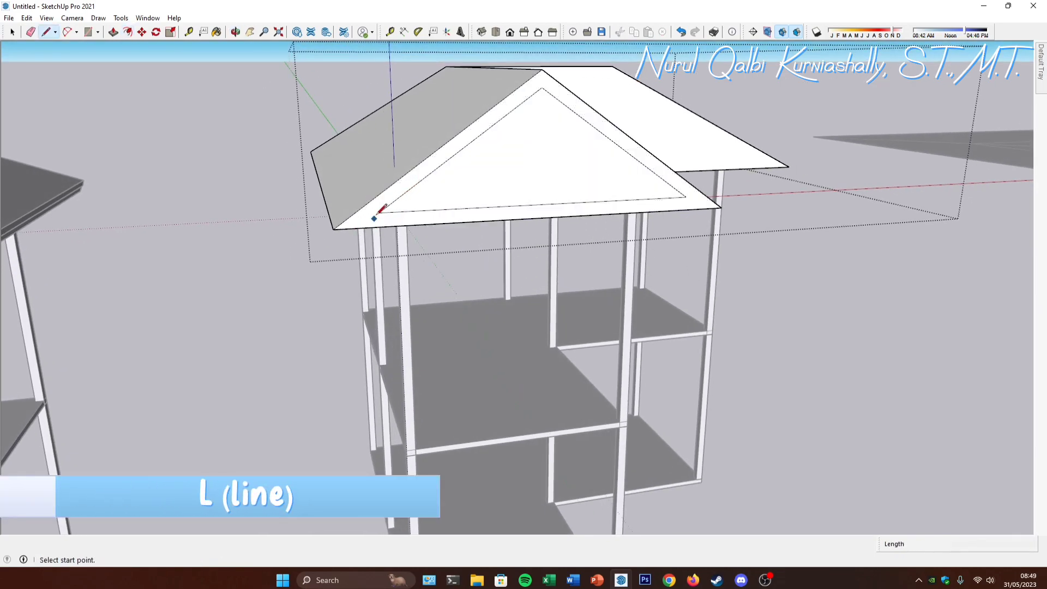
left_click(380, 212)
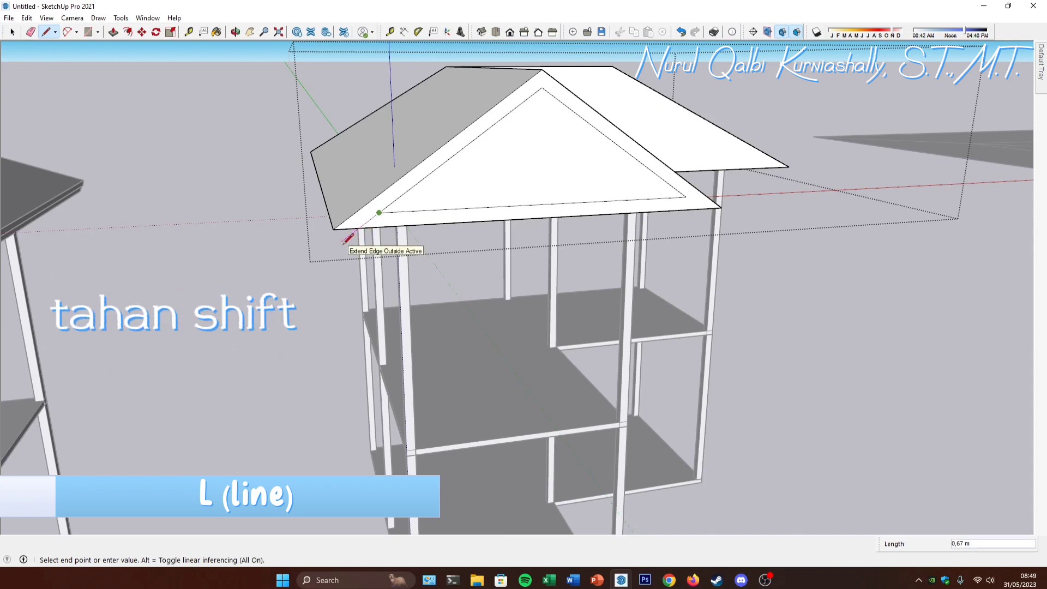
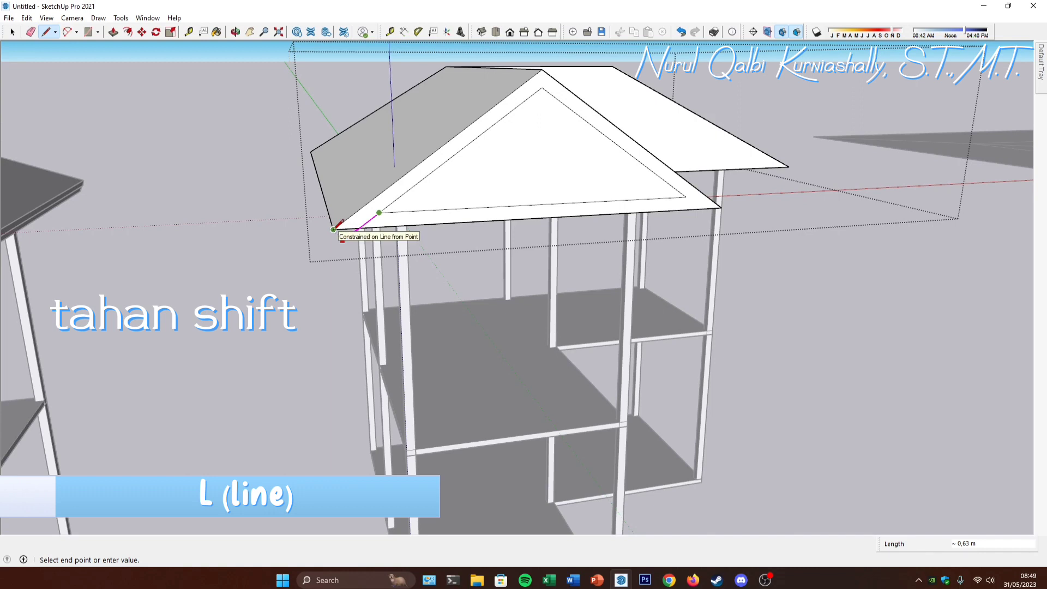
left_click(333, 229, "shift")
left_click(334, 229)
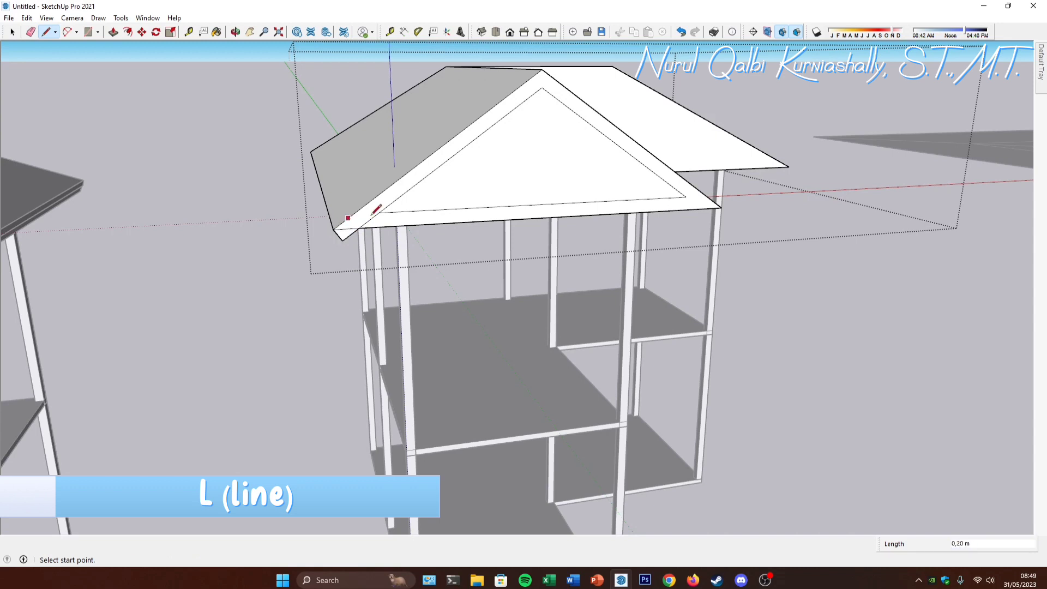
Step: Extend the opposite sloping offset edge past the front eave, ending level with the eave's inner corner
left_click(686, 195)
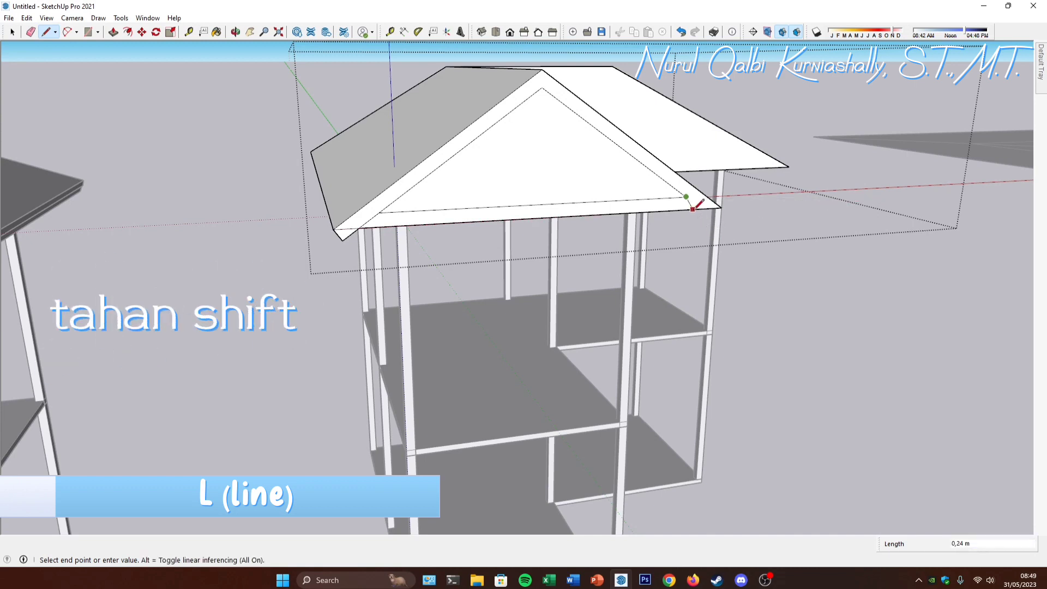
mouse_move(718, 217)
middle_mouse_down()
mouse_move(743, 224)
mouse_move(733, 230)
middle_mouse_up()
scroll(736, 229, "up", 2)
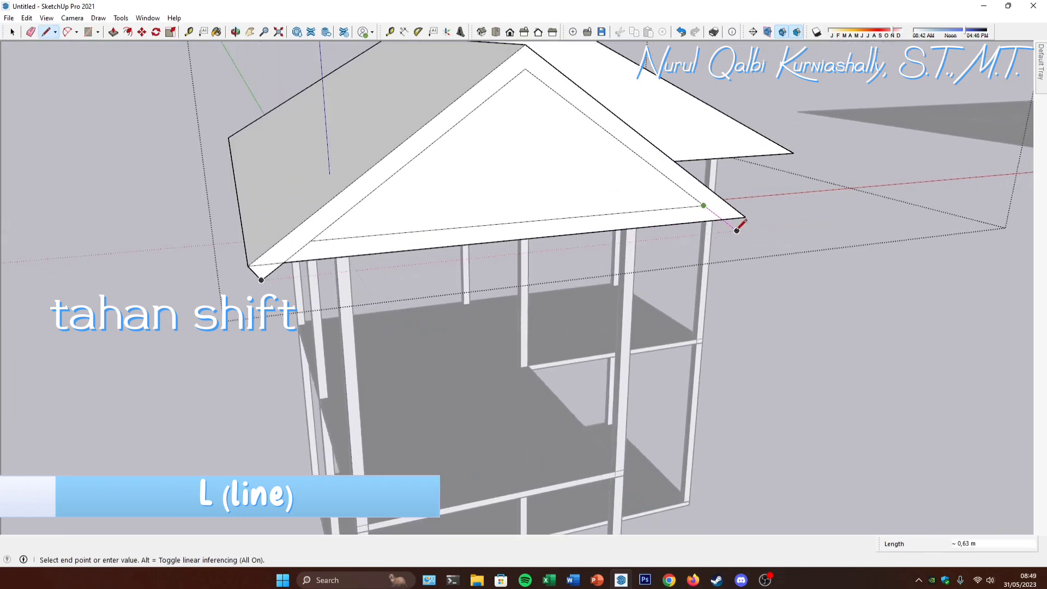
middle_click_drag(737, 228, 715, 227)
scroll(726, 221, "up", 4)
scroll(778, 310, "up", 3)
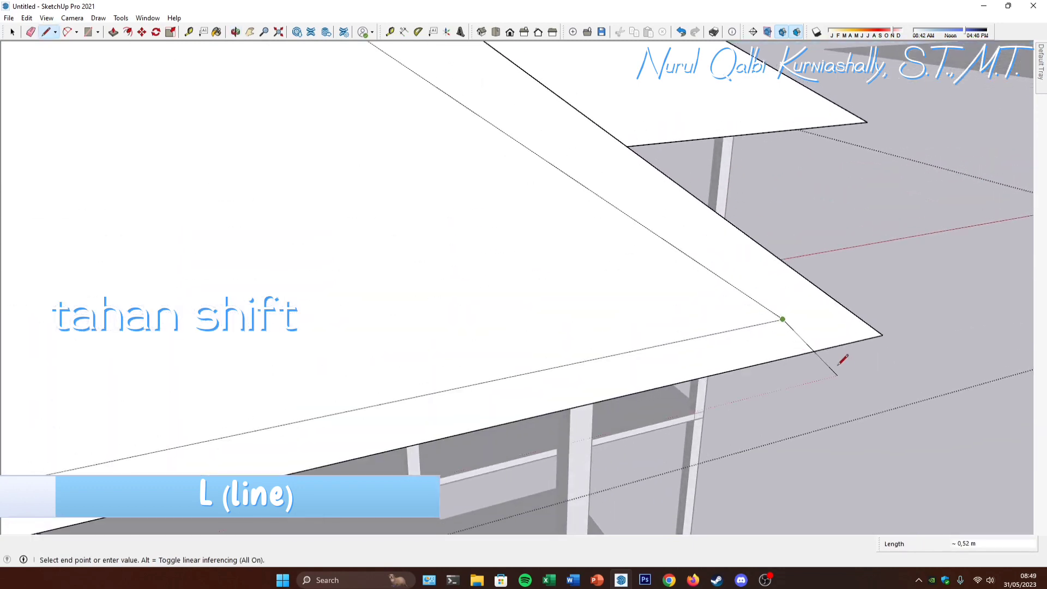
key("shift")
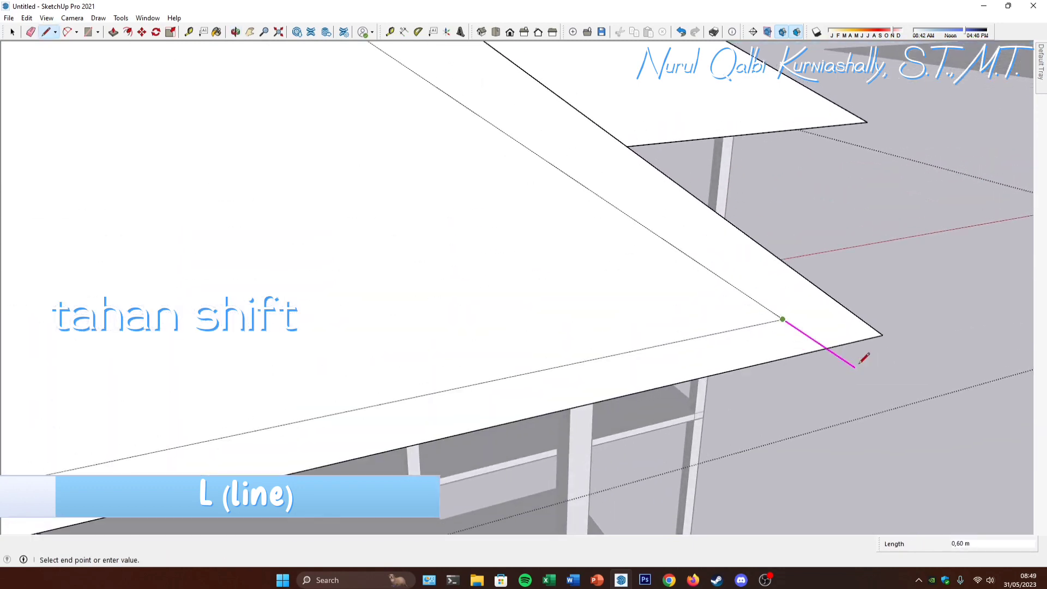
left_click(884, 334, "shift")
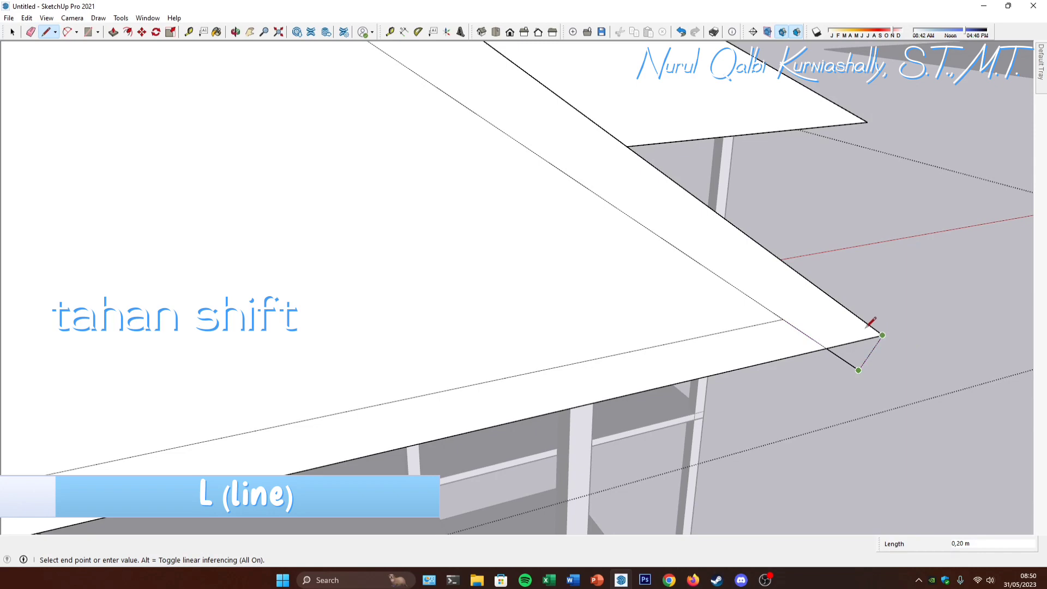
Step: Erase the offset's horizontal base line on the front triangular face
scroll(844, 315, "down", 5)
mouse_move(753, 313)
middle_mouse_down()
mouse_move(732, 268)
mouse_move(709, 289)
mouse_move(712, 280)
middle_mouse_up()
key("e")
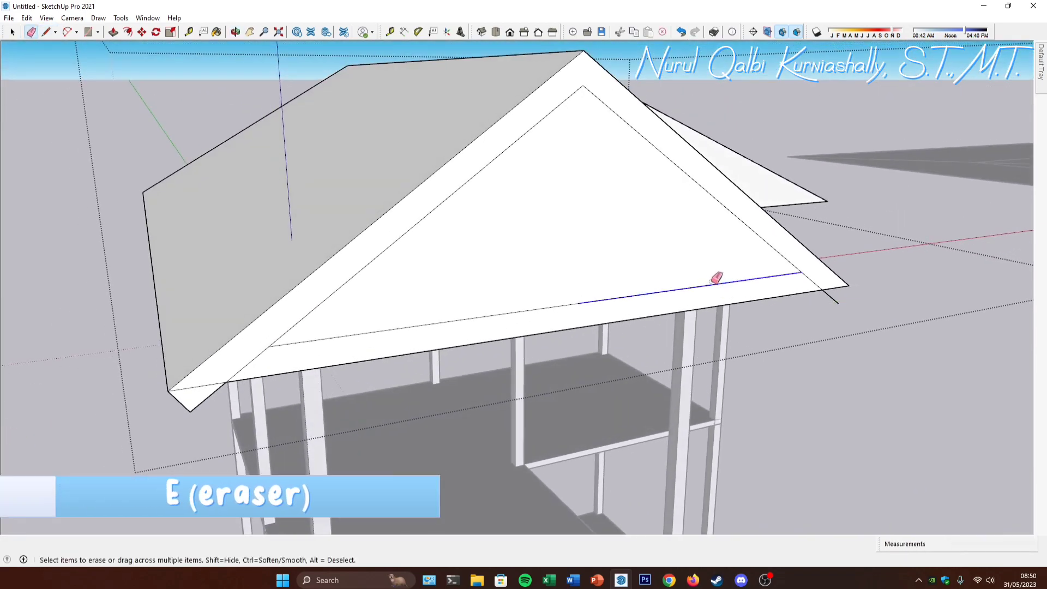
left_click(714, 279)
left_click(573, 300)
Step: Push the front wing's inner triangular face back to the line of the front columns, leaving the sloping border in front
mouse_move(573, 299)
middle_mouse_down()
mouse_move(568, 276)
mouse_move(584, 267)
middle_mouse_up()
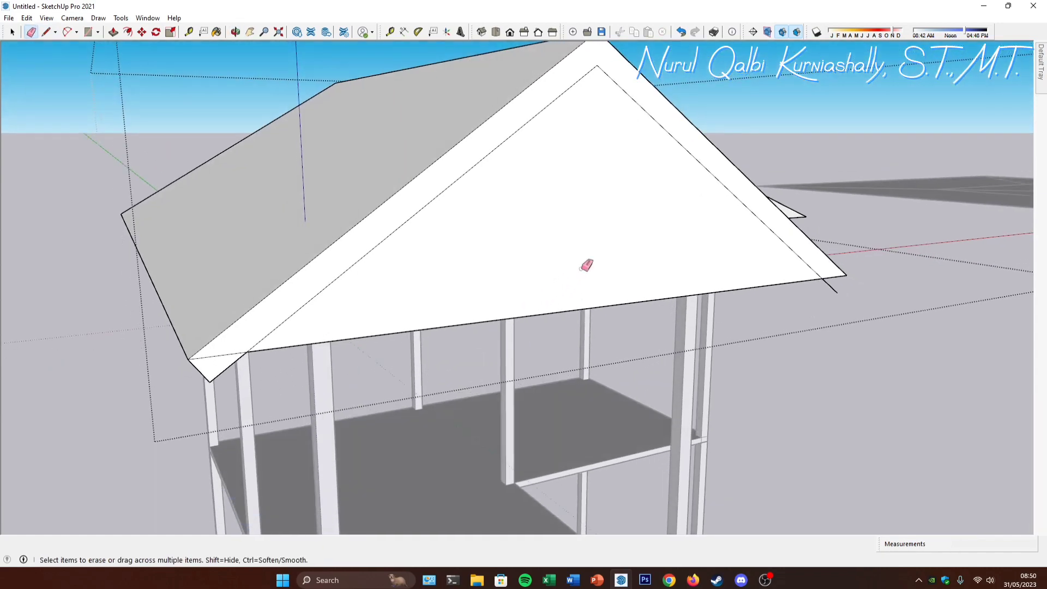
key("p")
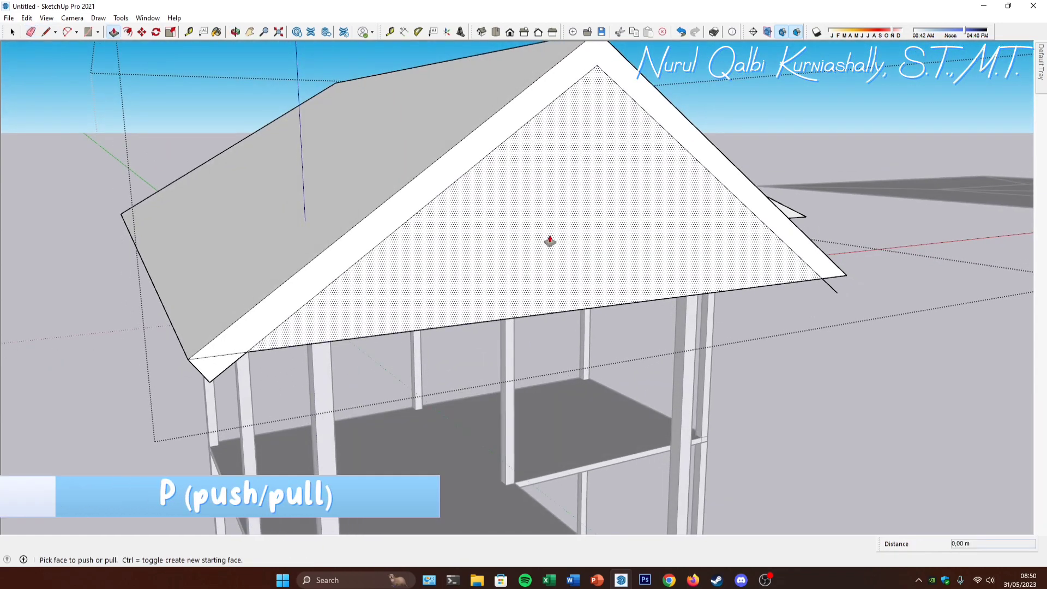
left_click(549, 241)
middle_click_drag(498, 248, 460, 227)
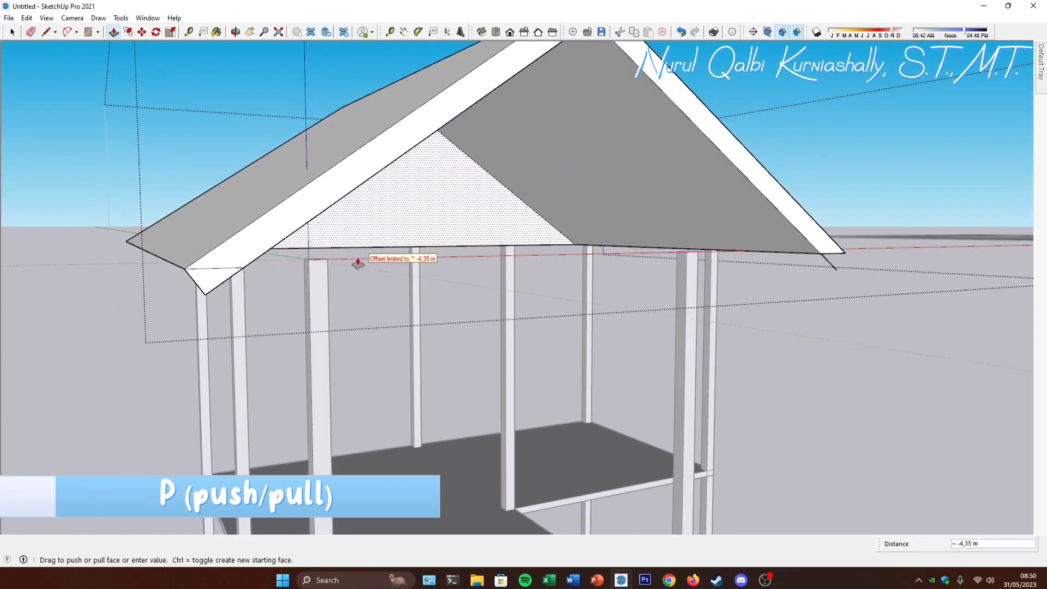
left_click(322, 278)
mouse_move(318, 276)
middle_mouse_down()
mouse_move(505, 245)
mouse_move(491, 259)
mouse_move(515, 259)
mouse_move(449, 271)
mouse_move(538, 261)
middle_mouse_up()
key("l")
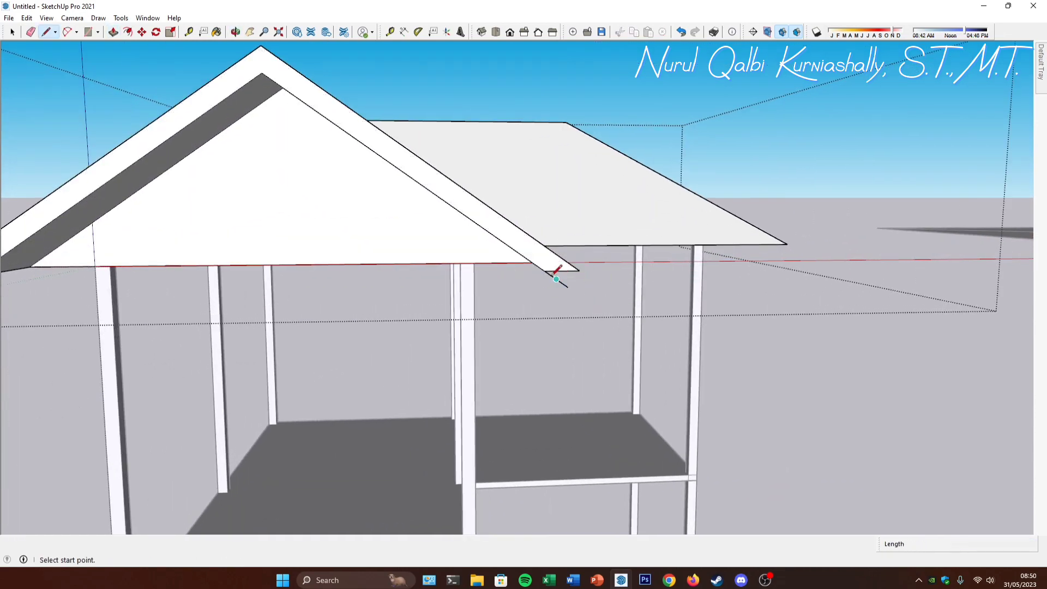
middle_click_drag(556, 279, 551, 180)
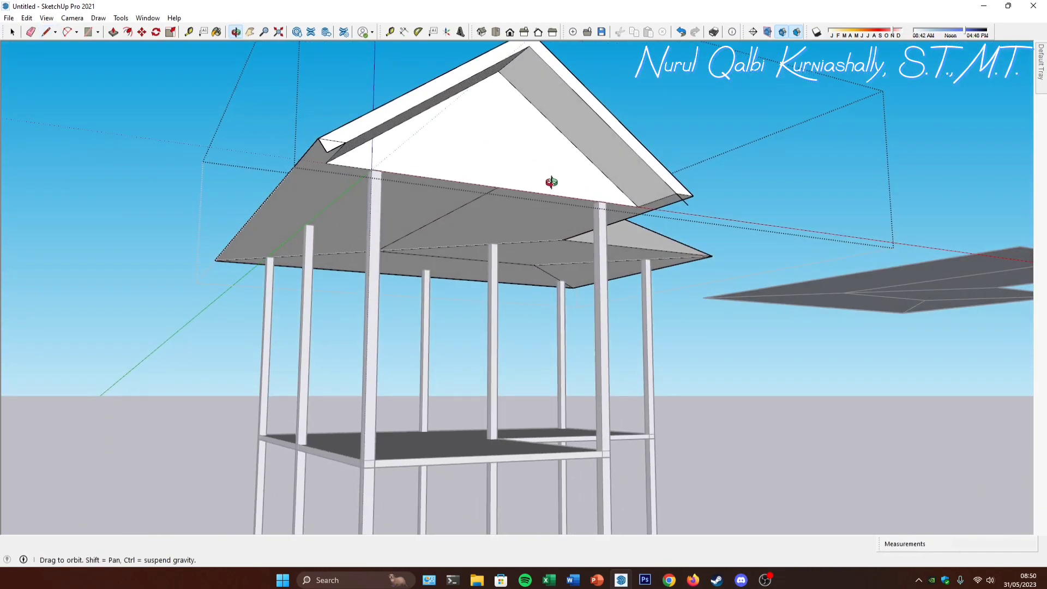
middle_click_drag(547, 232, 465, 265)
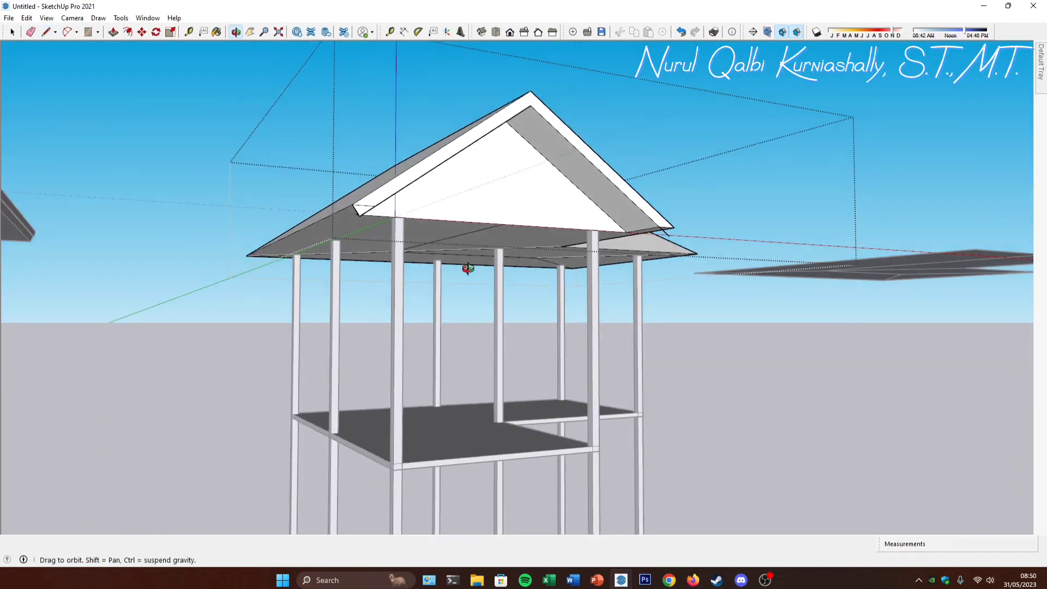
scroll(356, 211, "up", 4)
middle_click_drag(357, 204, 331, 257)
scroll(319, 233, "up", 2)
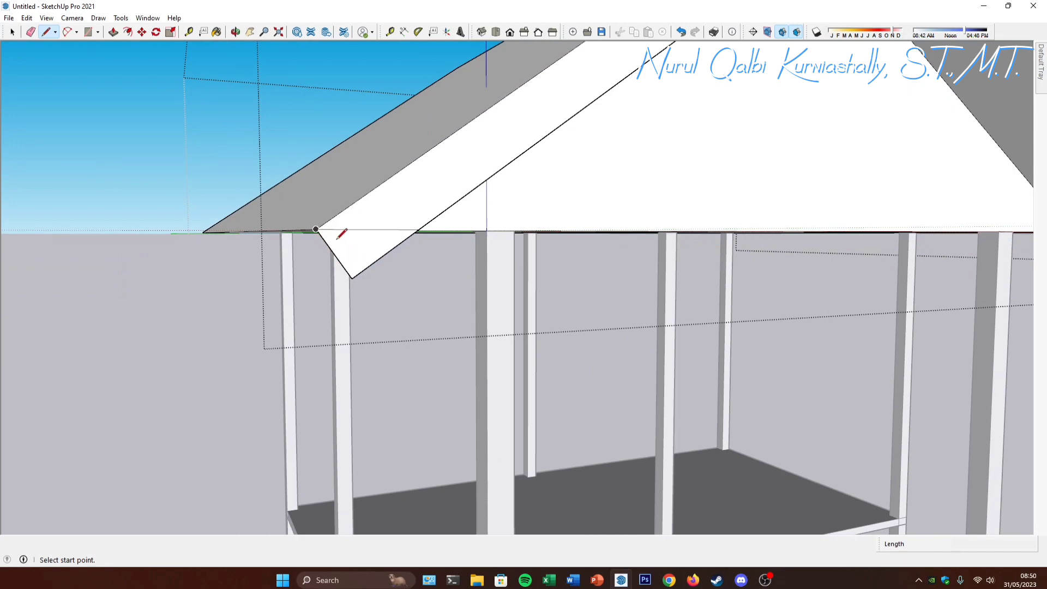
middle_click_drag(361, 251, 237, 299)
Step: Use Follow Me to sweep the small triangular corner profile below the eave along the outer eave edges of the L-shaped roof
key("space")
left_click(299, 201)
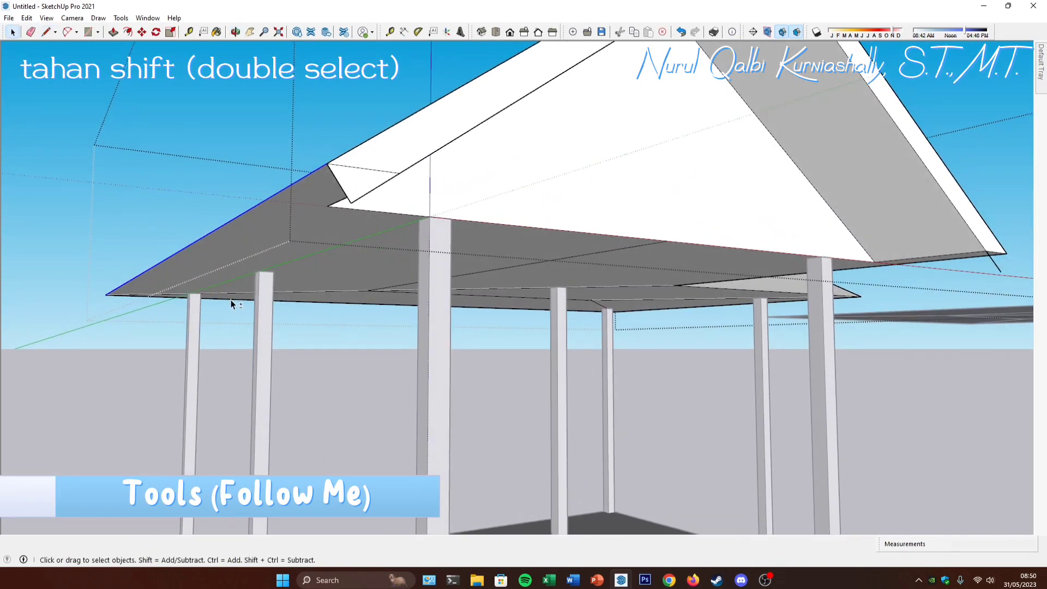
left_click(233, 301, "shift")
left_click(739, 290, "shift")
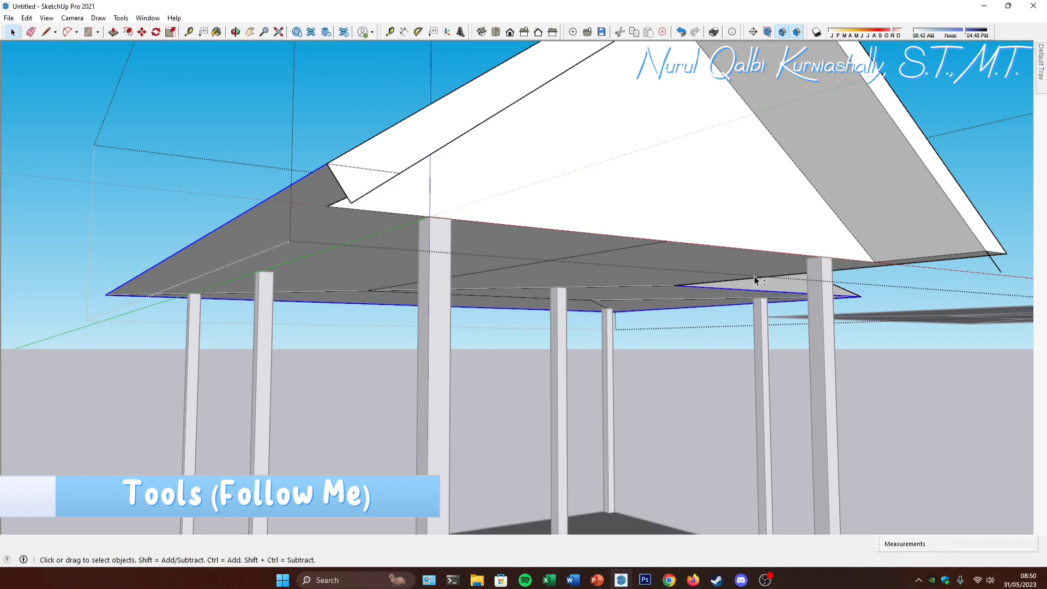
middle_click_drag(695, 272, 556, 358)
left_click_drag(555, 358, 667, 266)
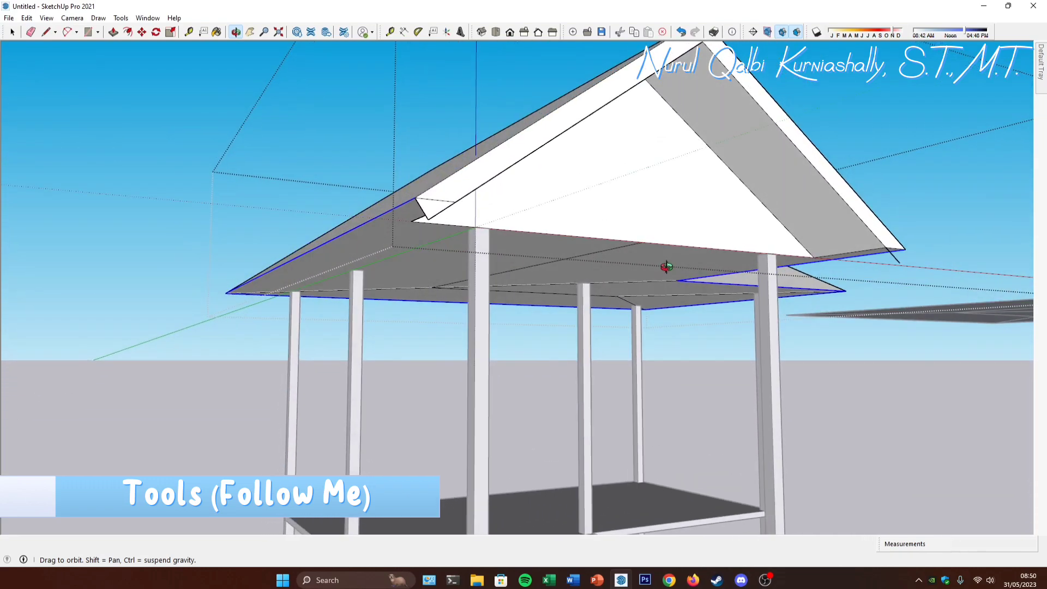
key("space")
middle_click_drag(628, 270, 626, 262)
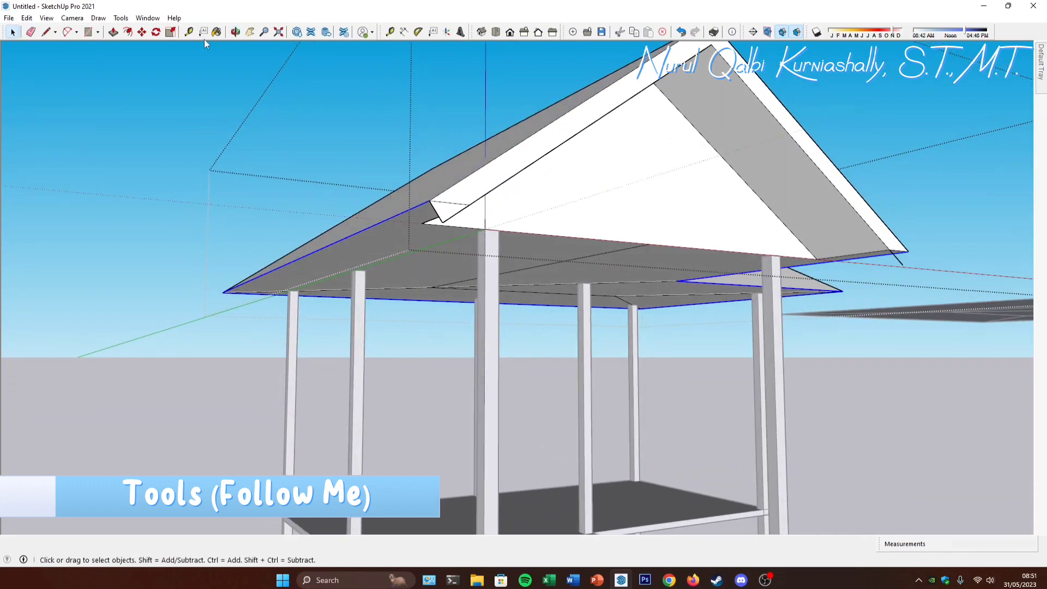
left_click(121, 18)
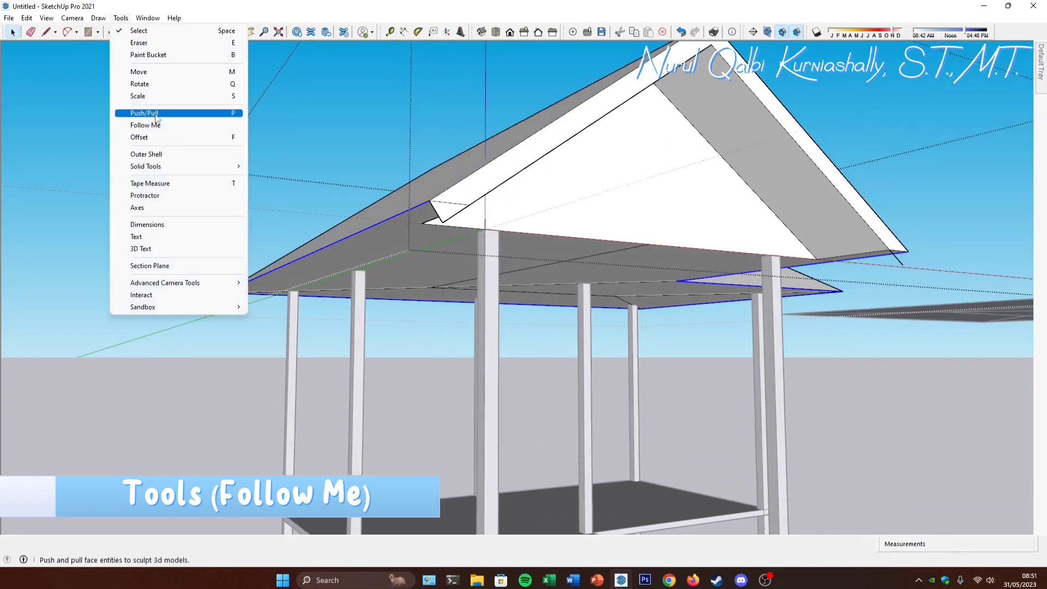
left_click(159, 125)
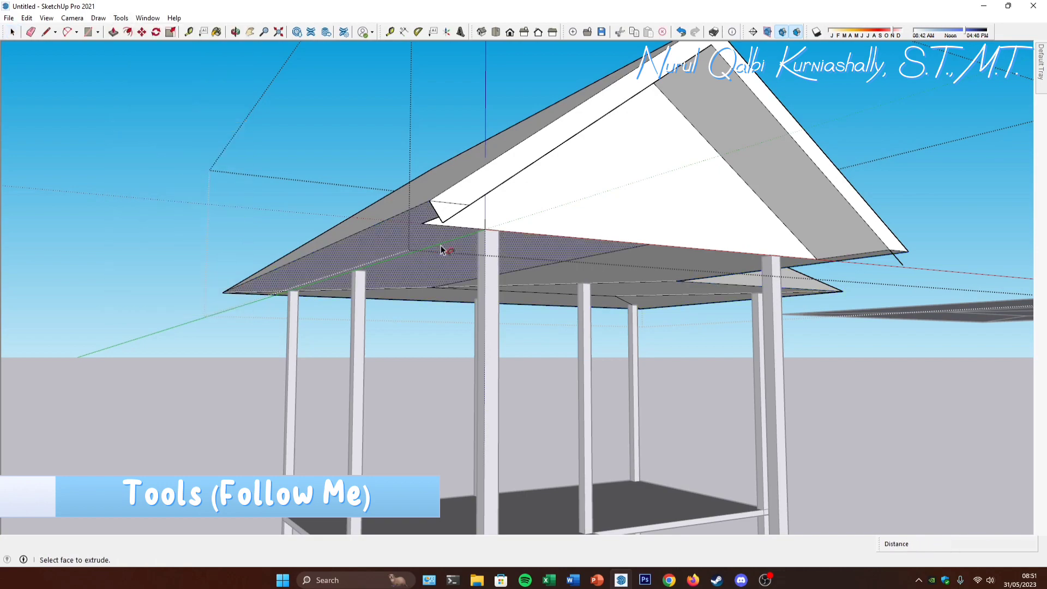
left_click(444, 215)
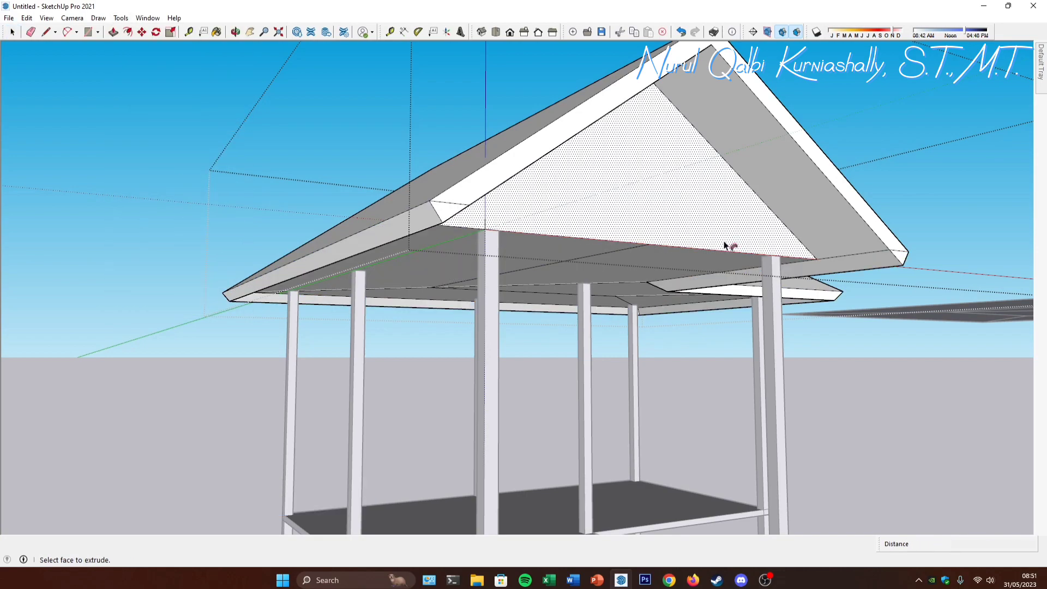
Step: Erase the leftover edges at both lower corners of the front gable border and close the roof group
middle_click_drag(729, 241, 710, 283)
key("e")
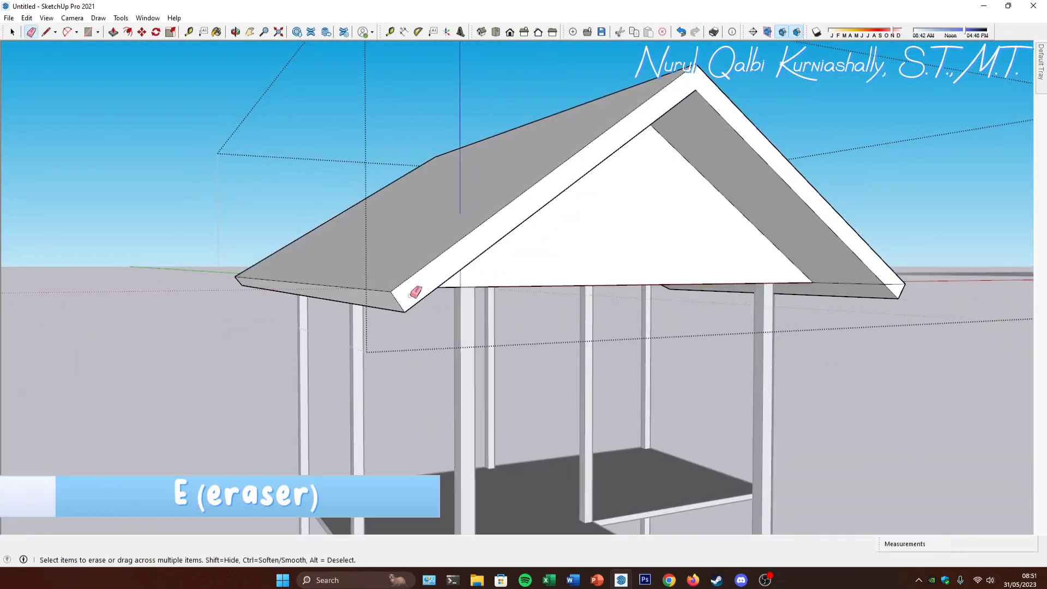
middle_click_drag(411, 285, 325, 247)
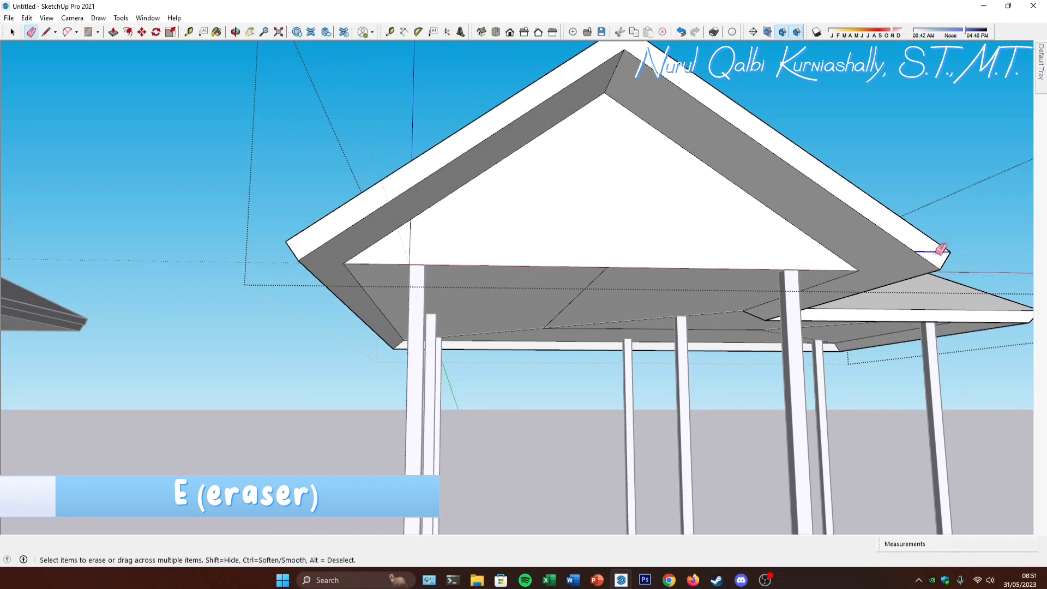
mouse_move(760, 253)
middle_mouse_down()
mouse_move(719, 246)
mouse_move(690, 296)
mouse_move(565, 294)
mouse_move(561, 327)
middle_mouse_up()
key("space")
Step: Examine both two-storey buildings and their roofs from above
scroll(549, 281, "down", 5)
scroll(677, 308, "down", 6)
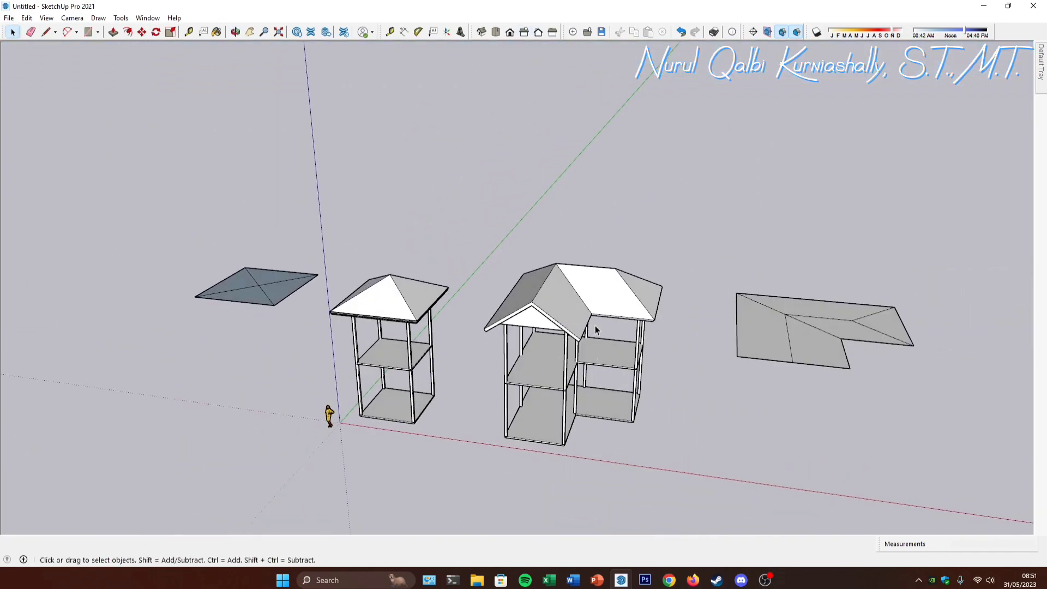
scroll(594, 324, "up", 2)
scroll(494, 279, "down", 4)
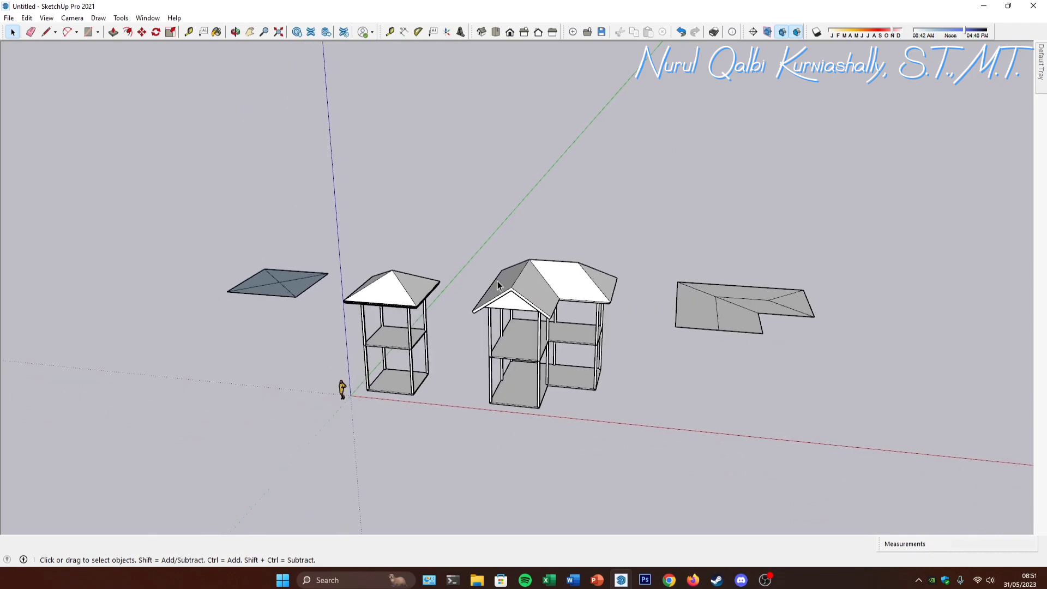
scroll(544, 383, "up", 2)
scroll(465, 242, "down", 4)
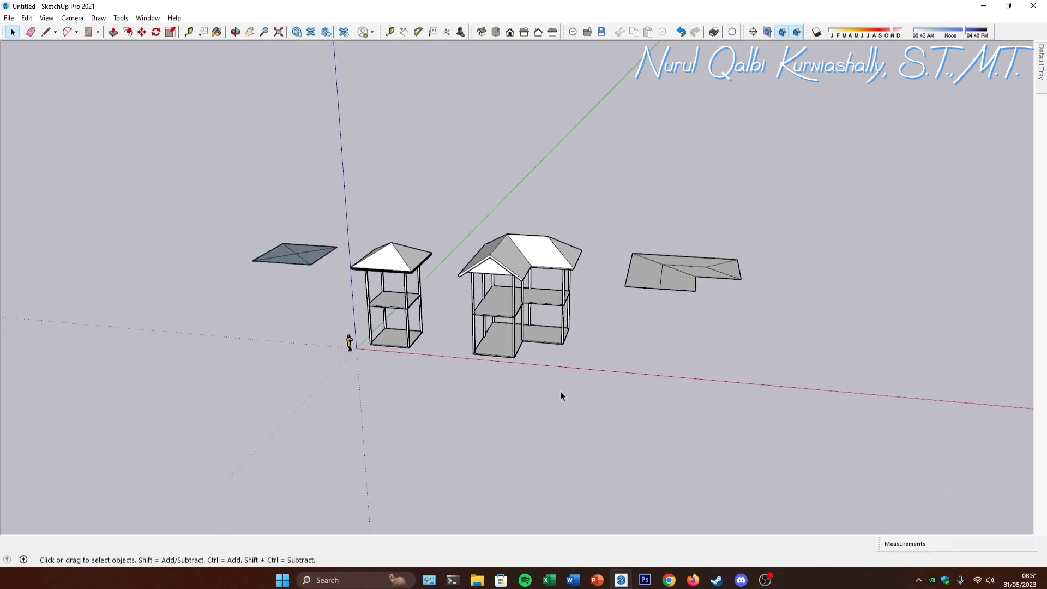
middle_click_drag(561, 393, 495, 418)
scroll(496, 417, "up", 5)
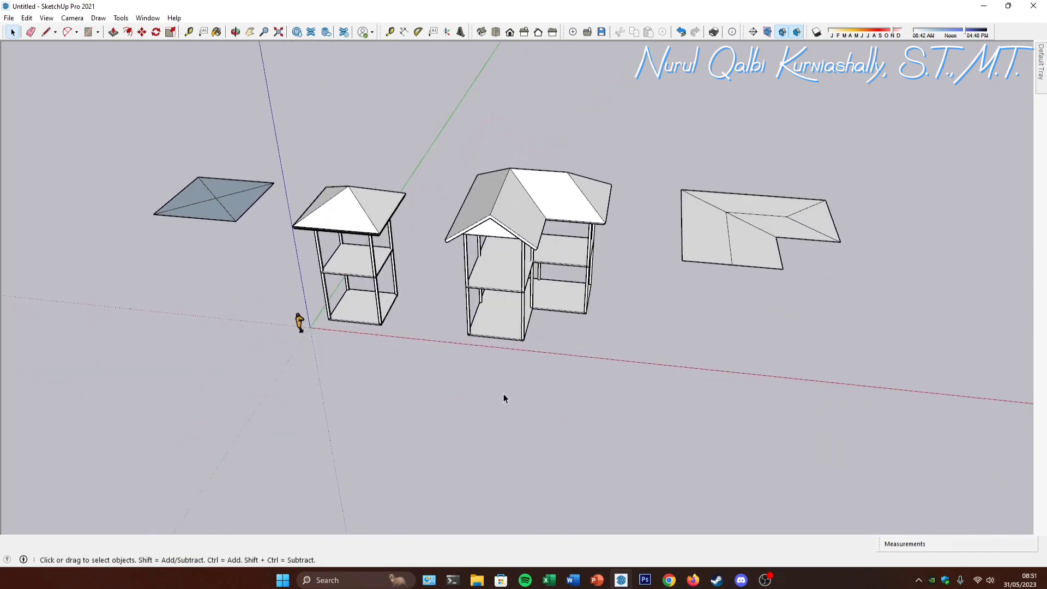
middle_click_drag(518, 299, 495, 376)
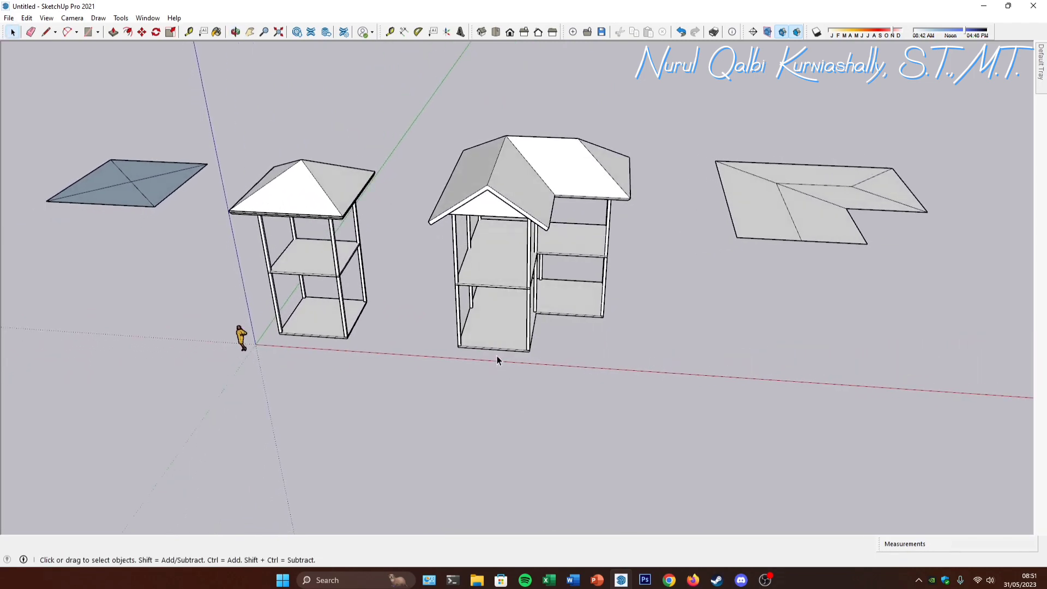
middle_click_drag(497, 356, 500, 359)
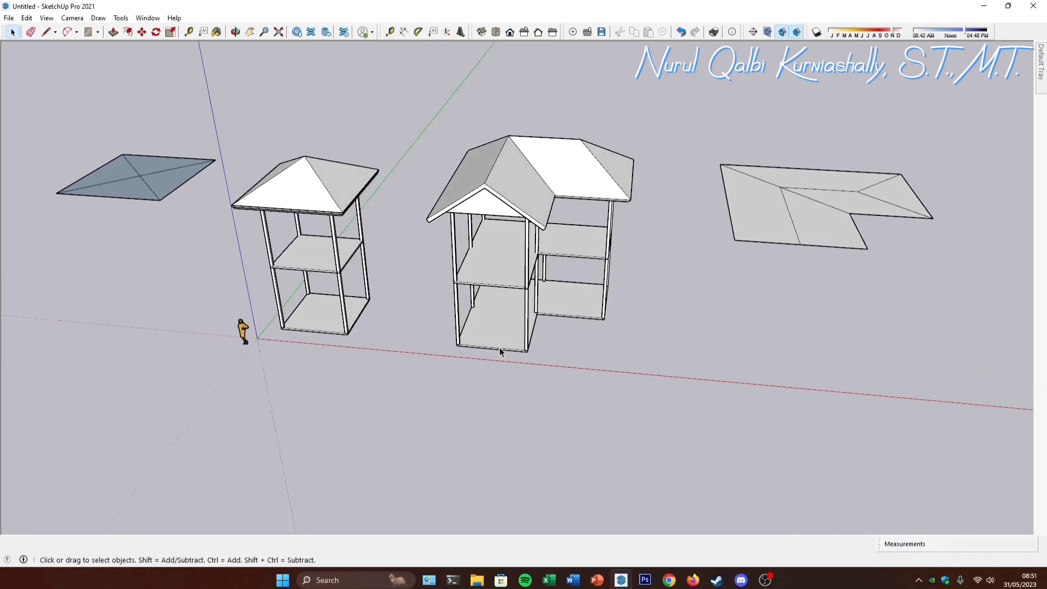
middle_click_drag(500, 352, 501, 327)
scroll(493, 371, "down", 3)
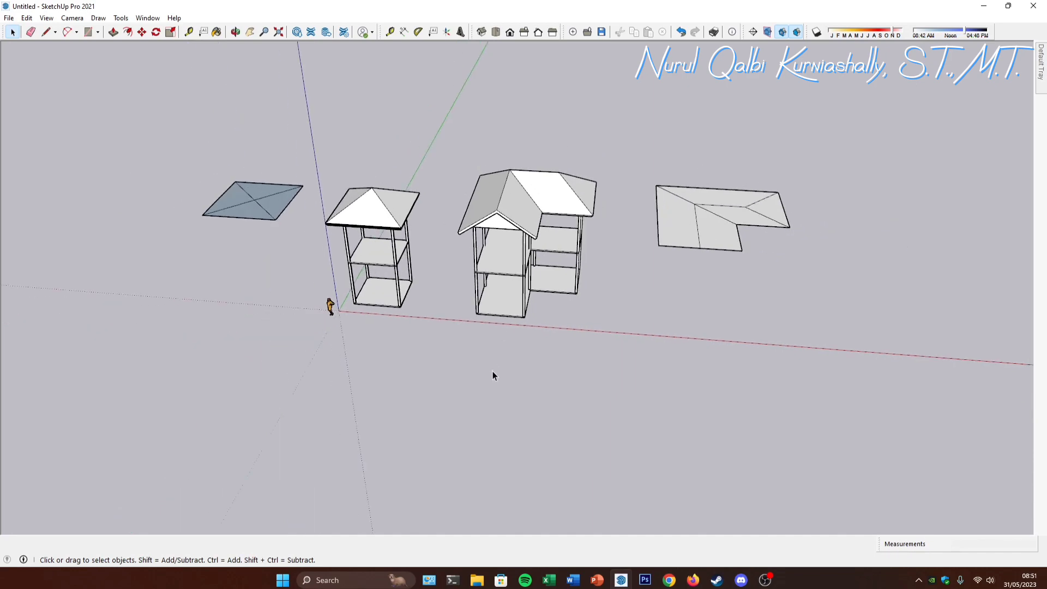
scroll(493, 349, "up", 2)
scroll(493, 349, "up", 3)
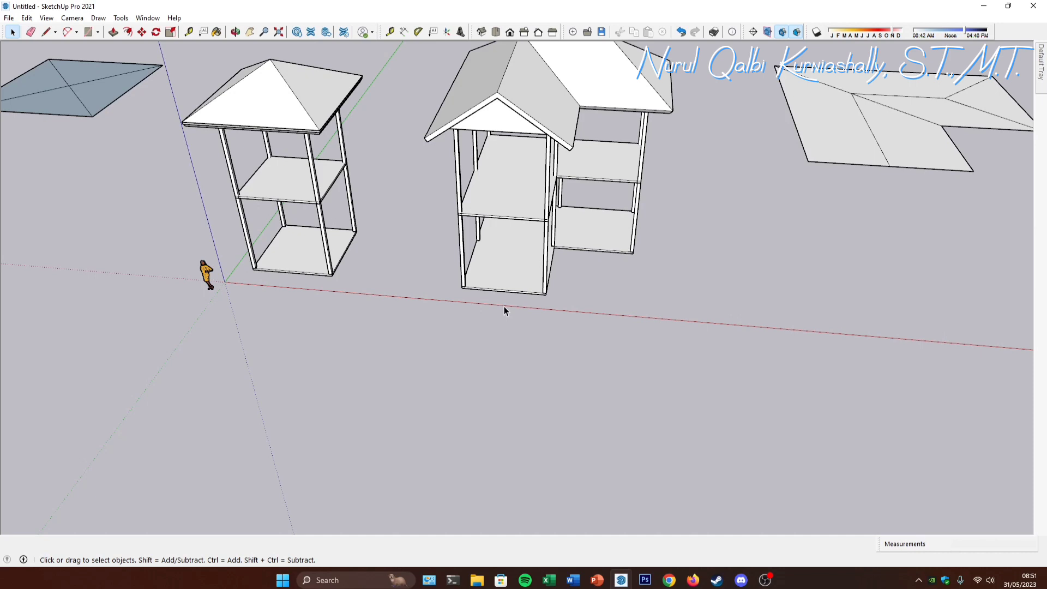
scroll(505, 297, "up", 3)
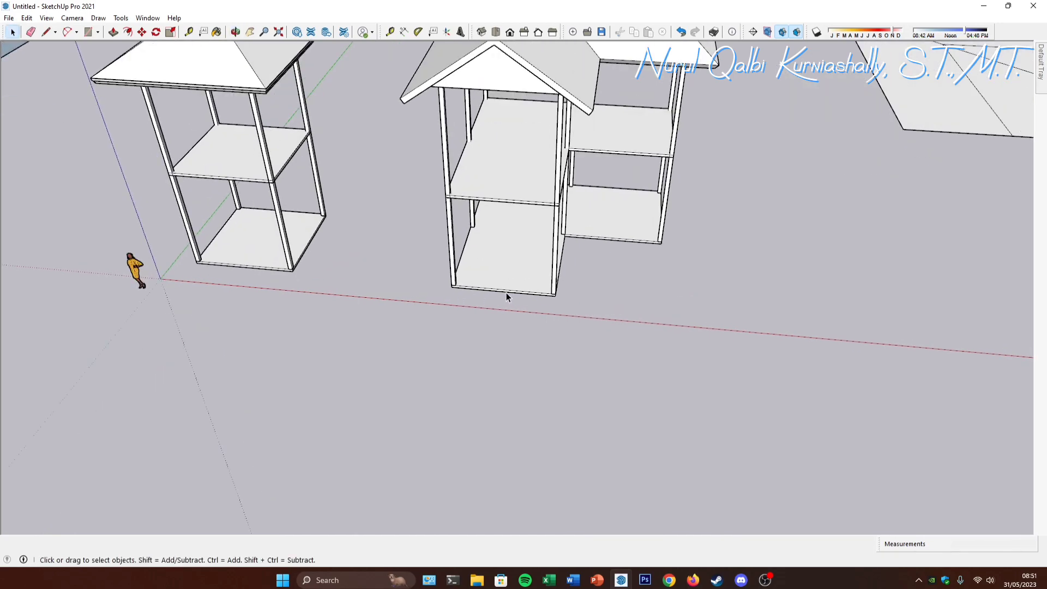
middle_click_drag(507, 296, 519, 271)
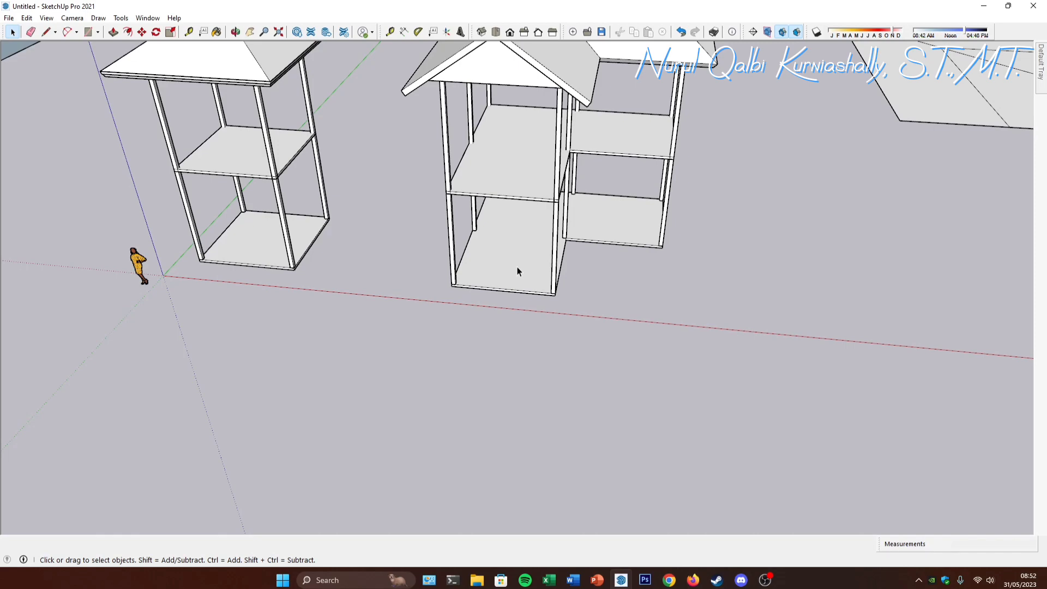
middle_click_drag(517, 271, 534, 341)
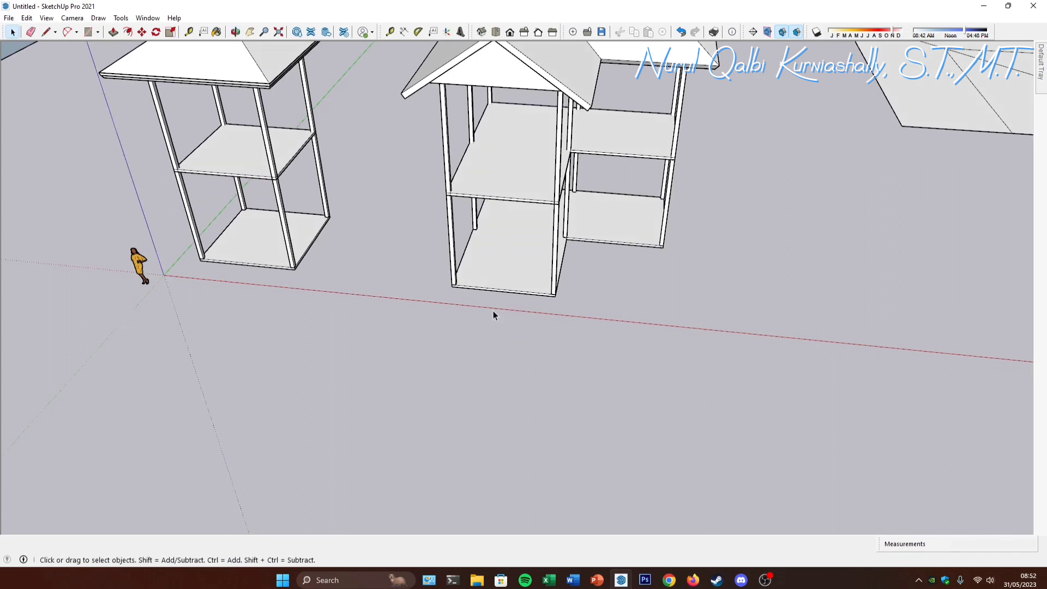
middle_click_drag(610, 370, 621, 358)
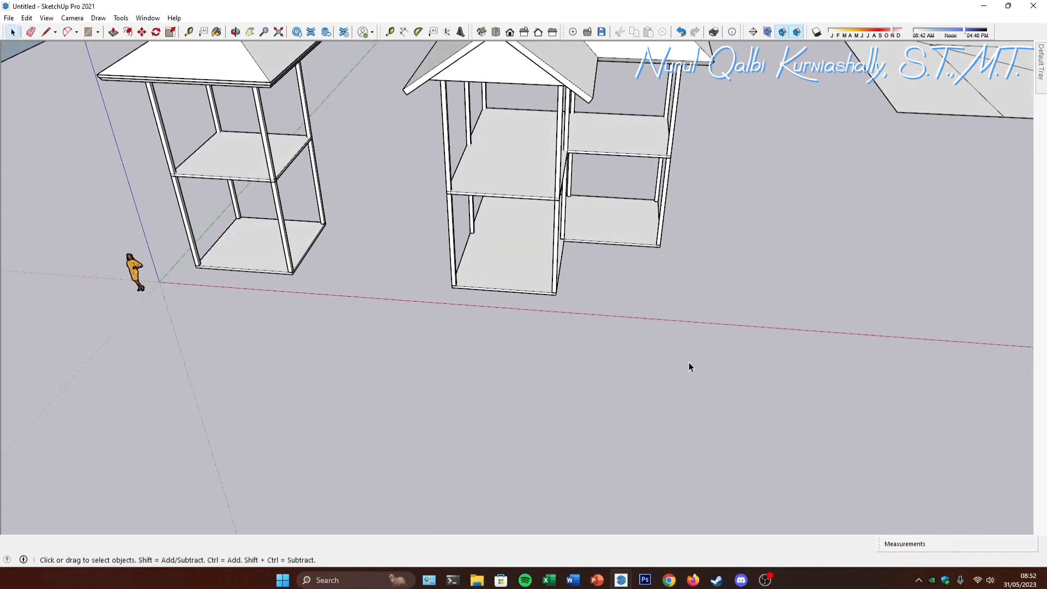
middle_click_drag(689, 362, 623, 362)
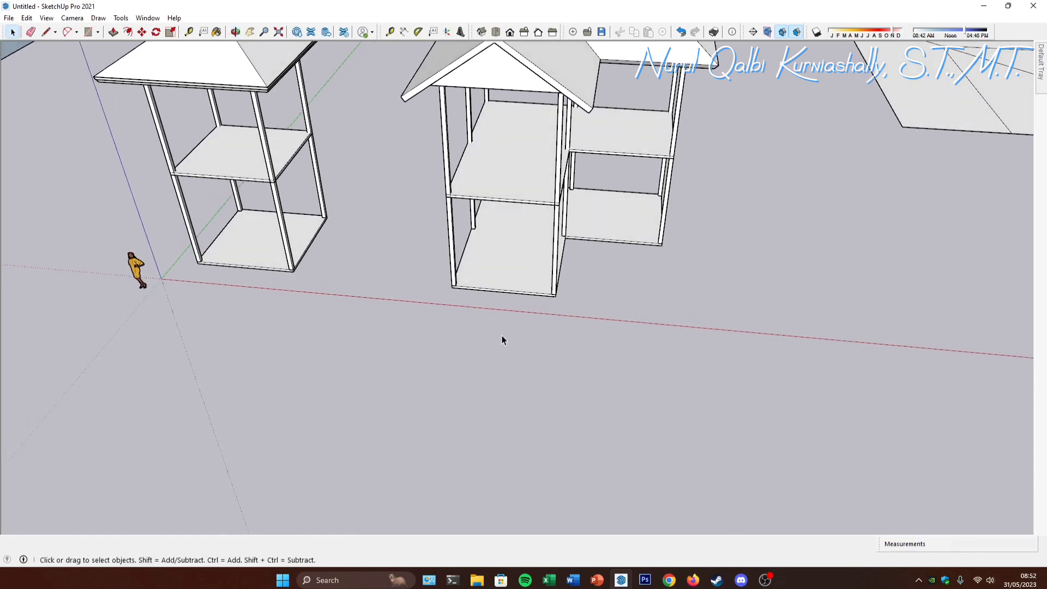
Step: Draw a 1 × 5 m rectangle on the ground in front of the L-shaped building's front wing and make it a group
key("r")
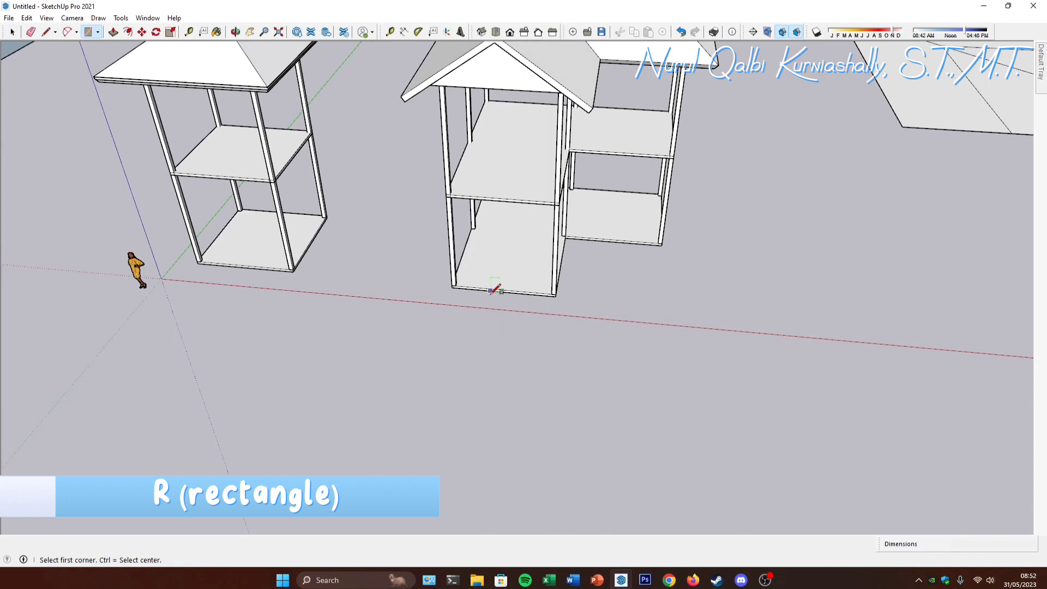
left_click(483, 394)
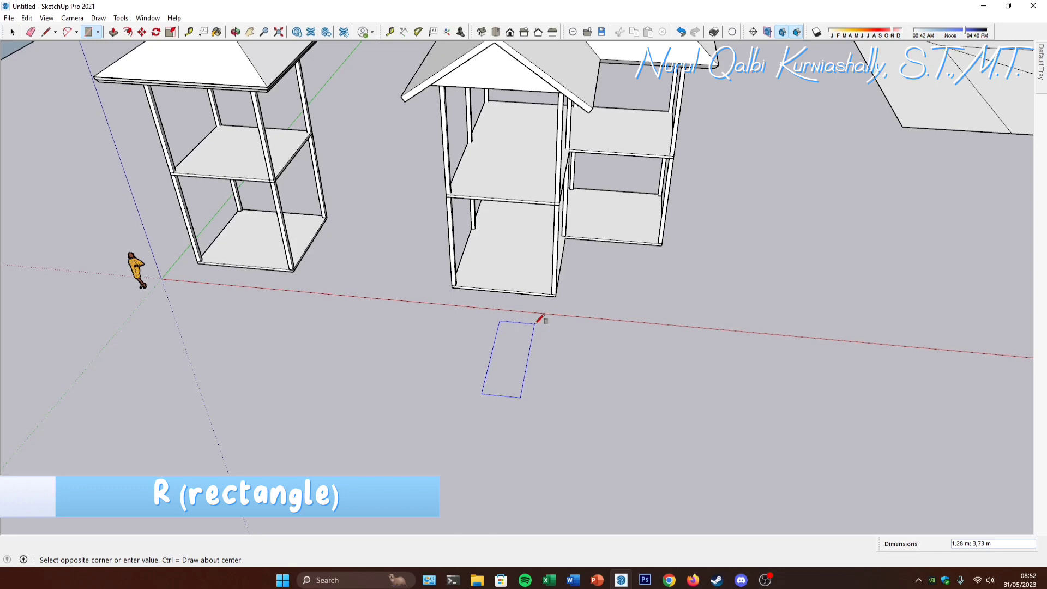
type("1;5")
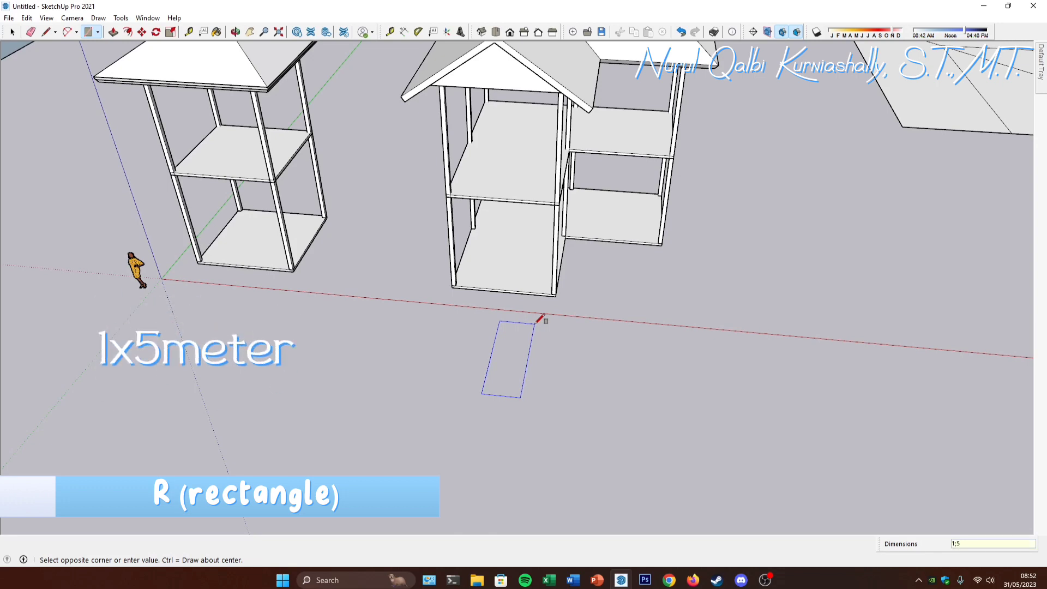
key("Return")
key("space")
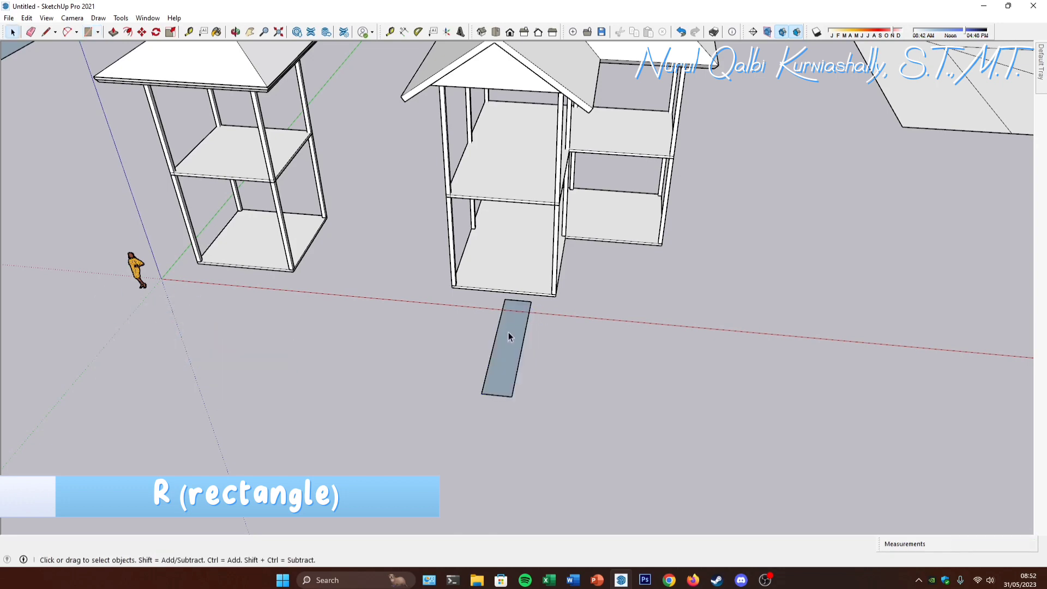
left_click(510, 334)
right_click(517, 338)
left_click(554, 432)
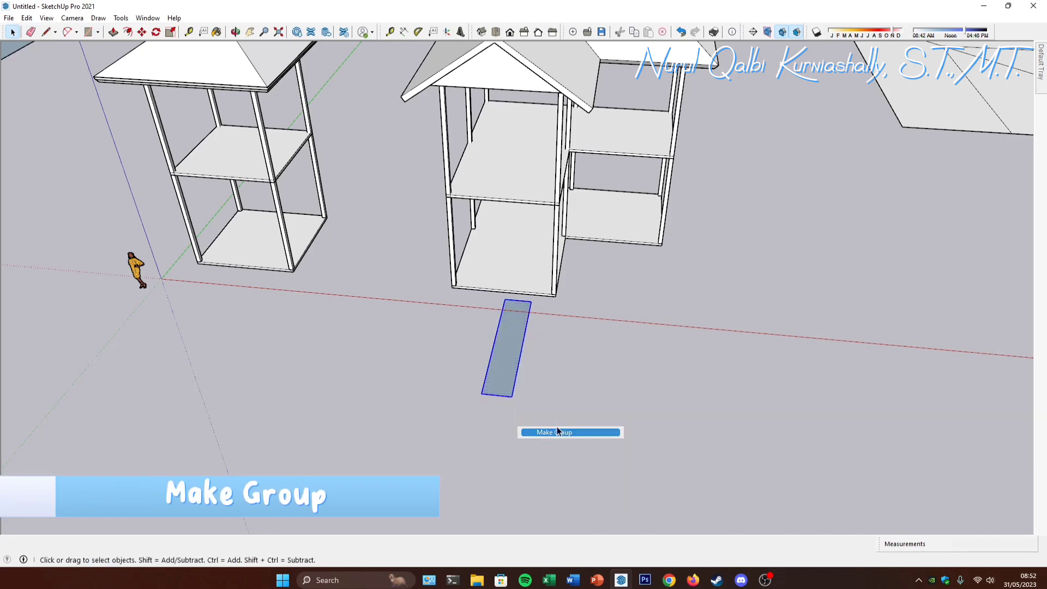
Step: Move the strip group so its rear edge midpoint meets the midpoint of the front wing's floor edge
middle_click_drag(536, 374, 496, 316)
key("m")
scroll(496, 316, "up", 5)
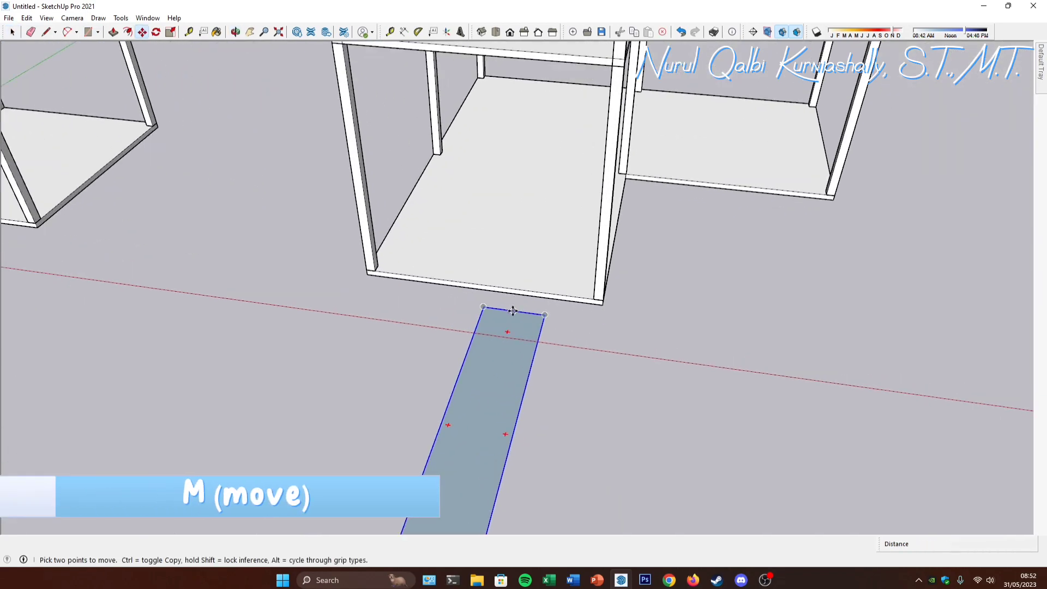
left_click(513, 311)
left_click(485, 289)
scroll(542, 276, "down", 8)
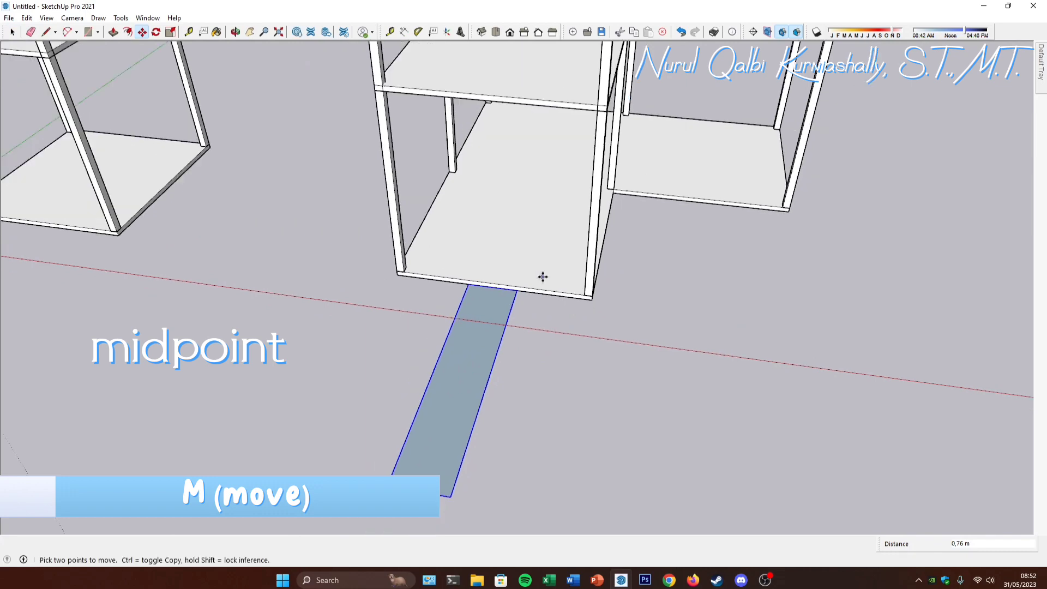
middle_click_drag(523, 320, 532, 340)
key("space")
Step: Rotate a copy of the strip 90° about its outer front corner so it lies parallel to the red axis
scroll(521, 346, "up", 2)
scroll(533, 340, "up", 2)
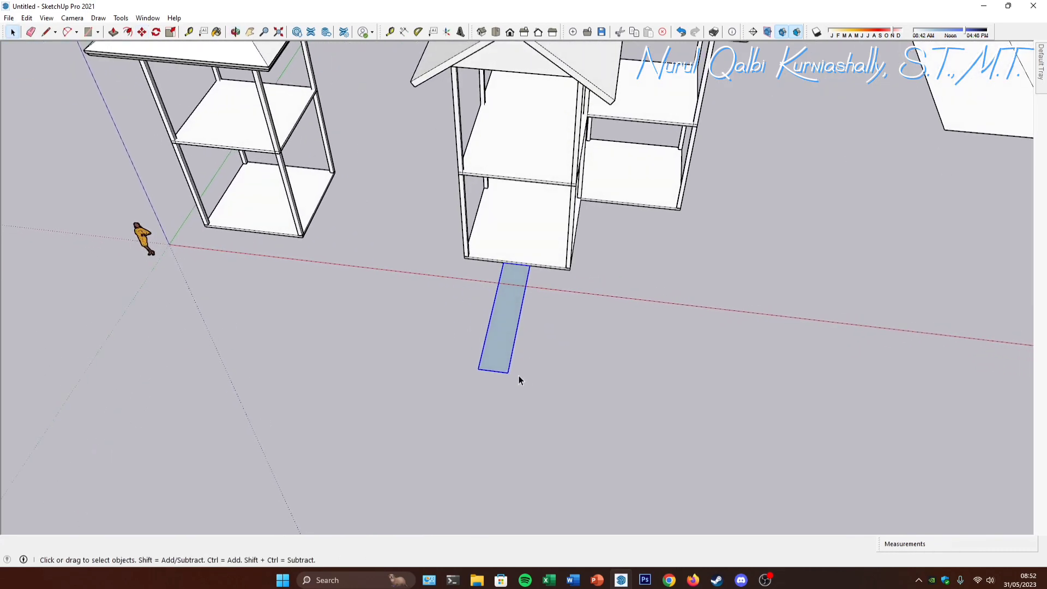
scroll(515, 373, "up", 2)
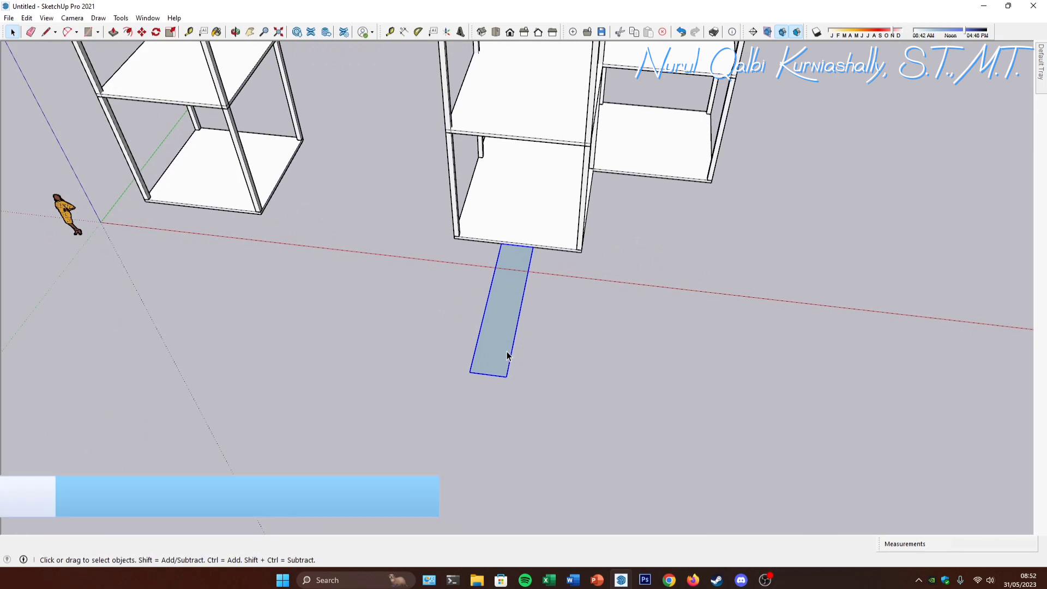
key("q")
left_click(470, 371)
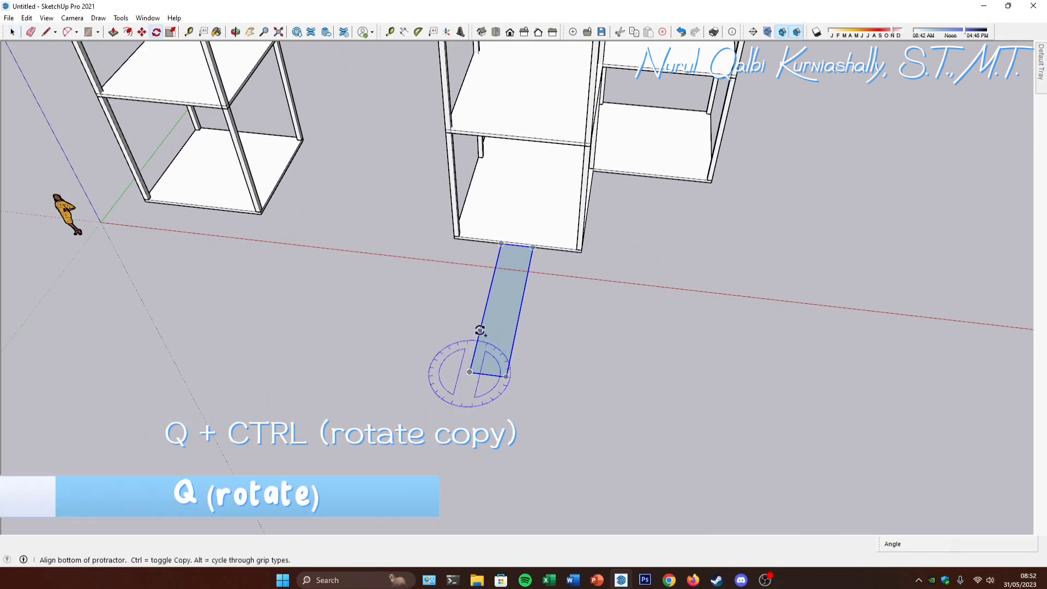
left_click(482, 319)
key("ctrl")
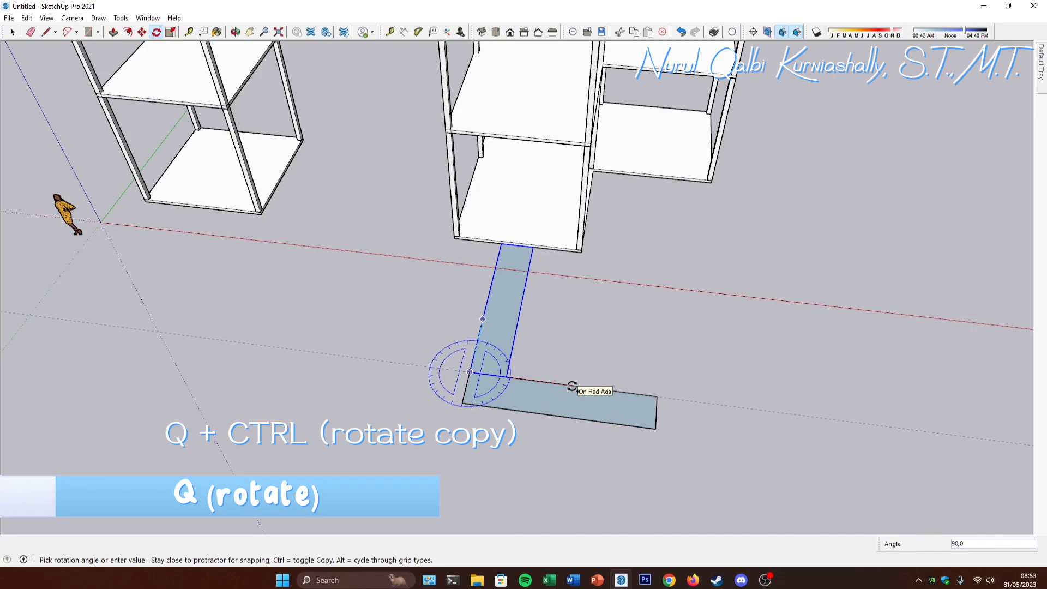
left_click(571, 386)
Step: Move the rotated strip against the right side of the original strip, flush with its front end
middle_click_drag(509, 408, 519, 411)
key("m")
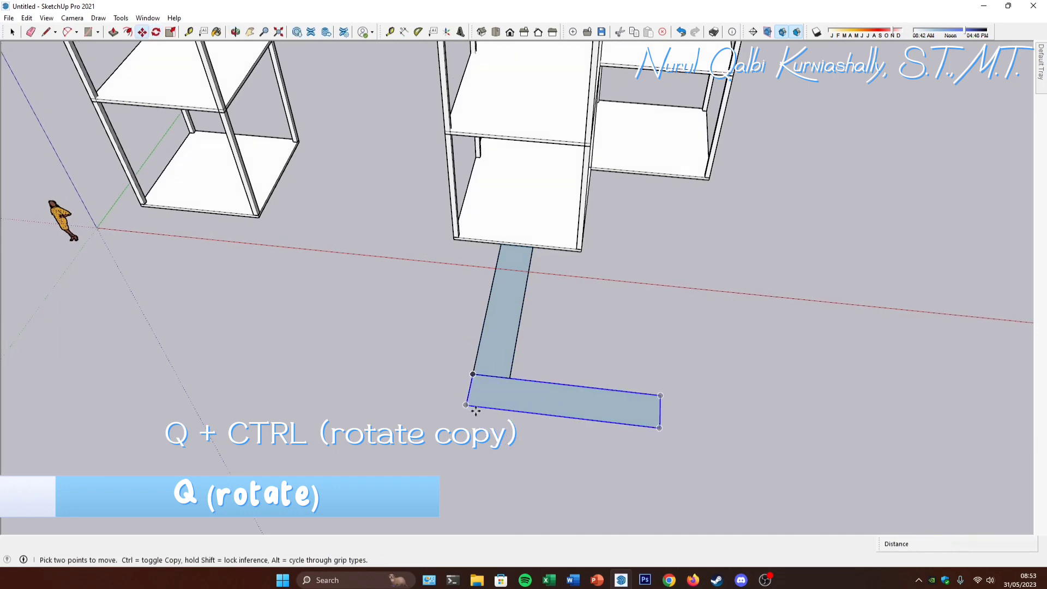
left_click(476, 410)
left_click(519, 345)
middle_click_drag(518, 344, 532, 342)
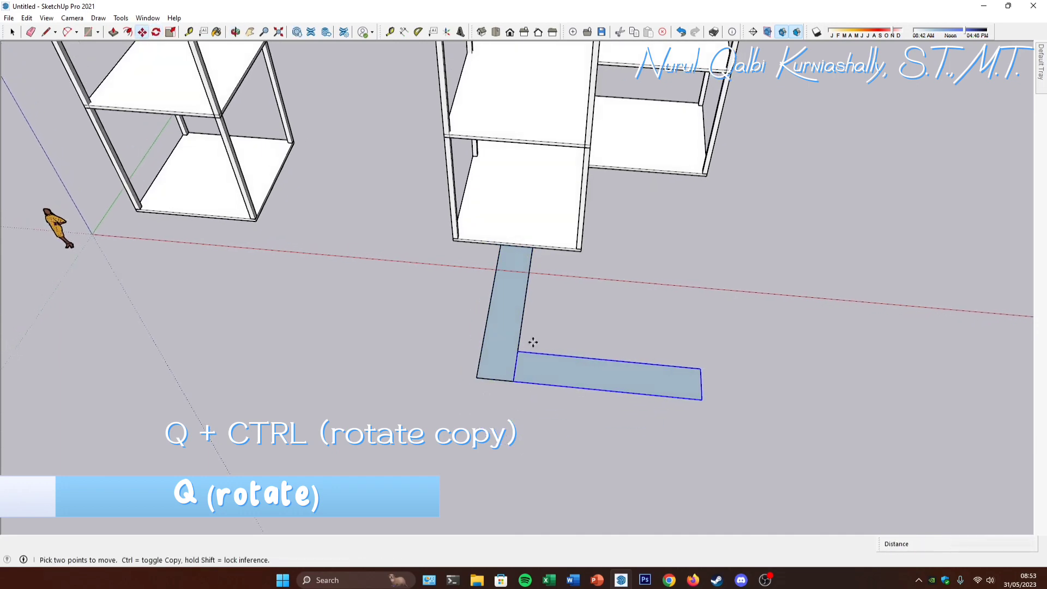
key("space")
Step: Copy the right-hand strip to the opposite side of the central strip, flush with its front end to form a T
scroll(633, 357, "down", 5)
scroll(587, 363, "up", 5)
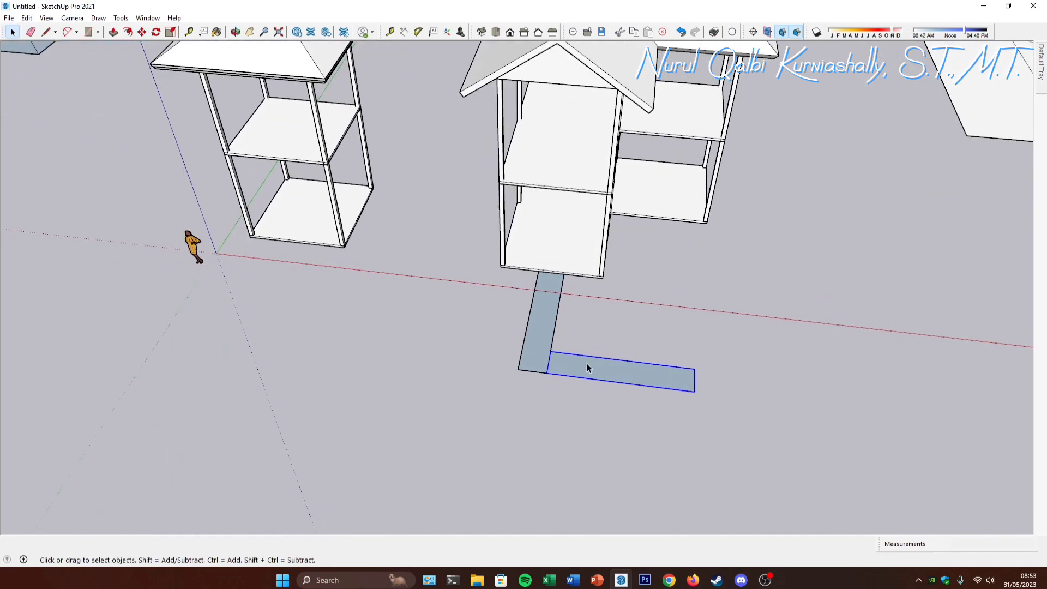
key("m")
key("ctrl")
left_click(695, 390)
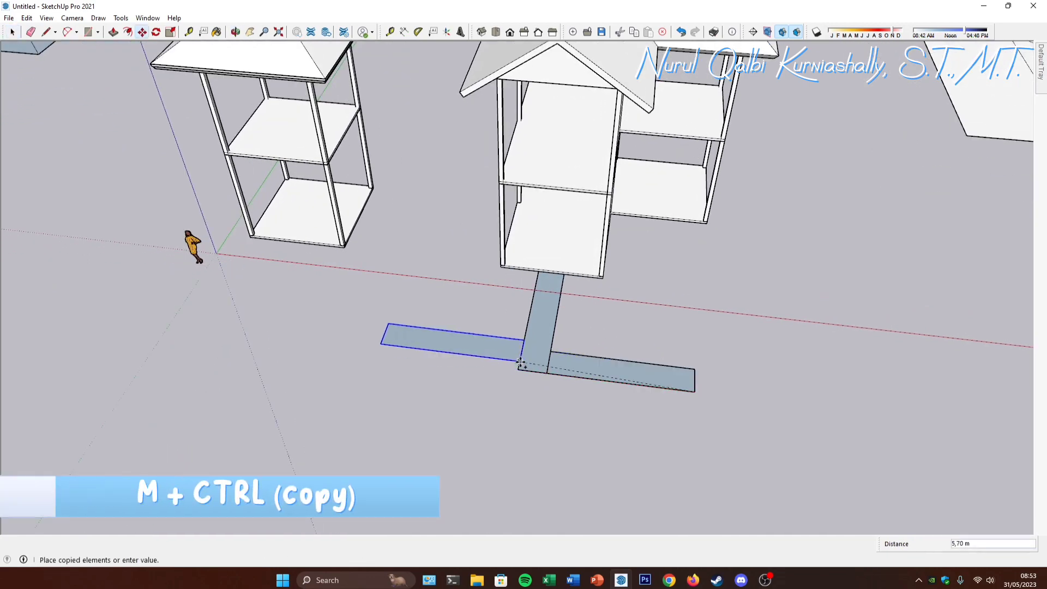
left_click(519, 369)
key("space")
Step: Inside the right-hand strip's group, copy the outer end edge 0.3 m inward
scroll(538, 277, "up", 4)
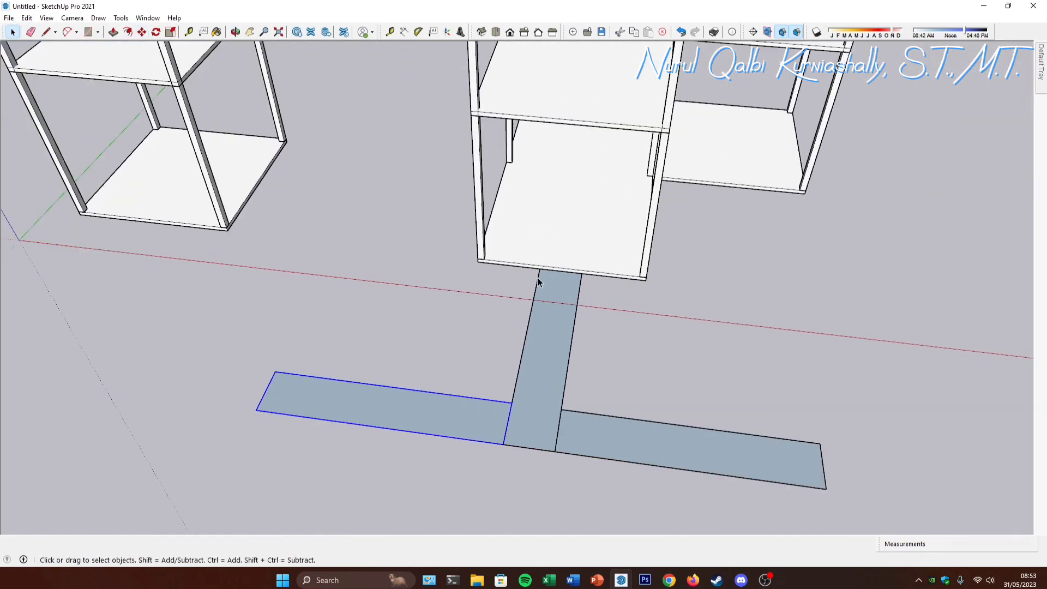
scroll(568, 287, "down", 2)
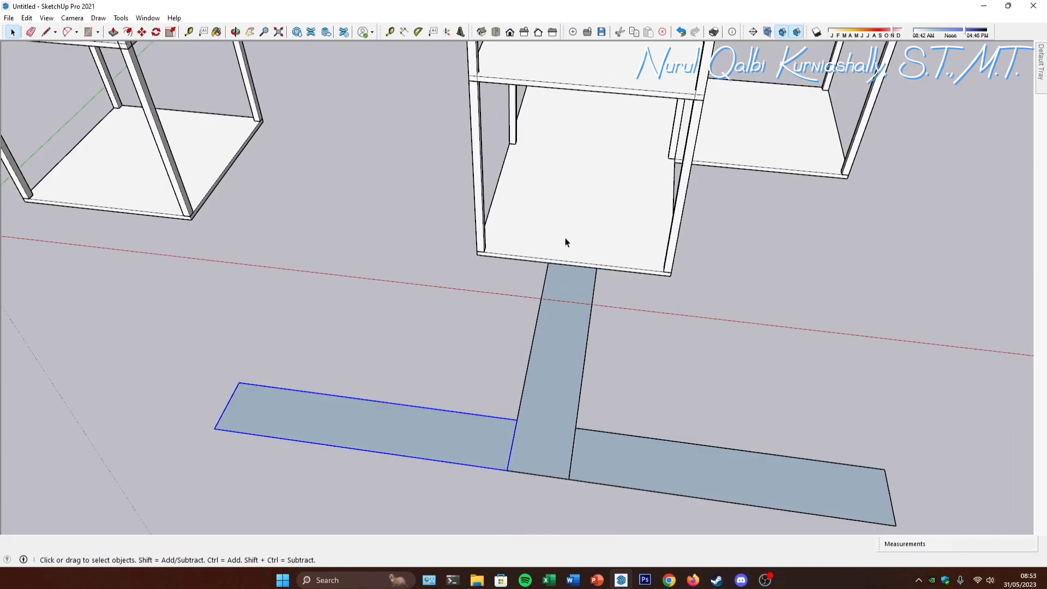
scroll(565, 242, "down", 2)
scroll(719, 394, "up", 3)
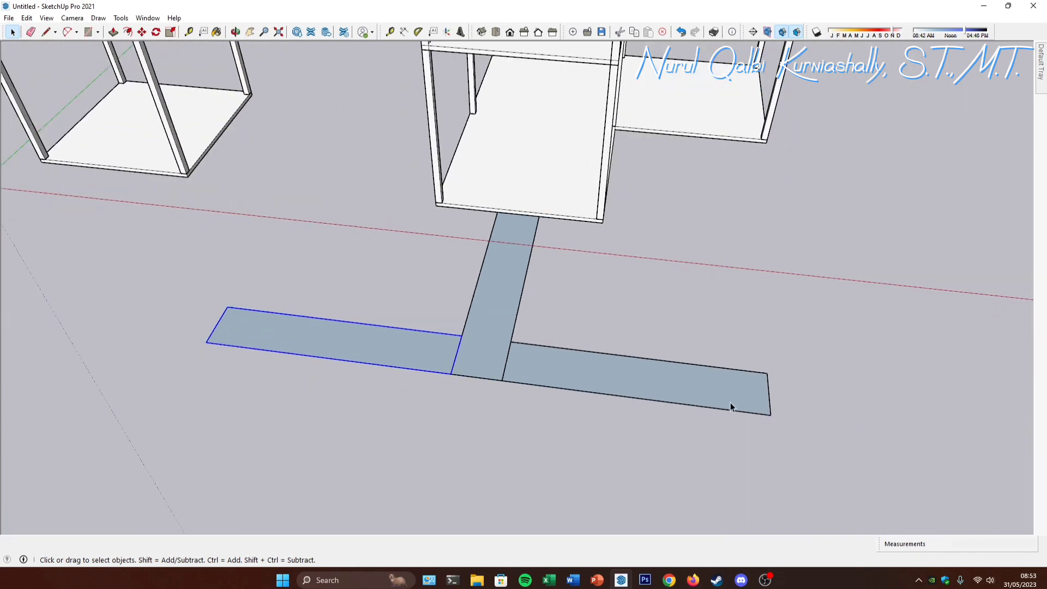
mouse_move(730, 402)
middle_mouse_down()
mouse_move(755, 381)
mouse_move(767, 397)
mouse_move(736, 388)
mouse_move(772, 420)
mouse_move(735, 409)
middle_mouse_up()
double_click(764, 385)
scroll(766, 384, "up", 3)
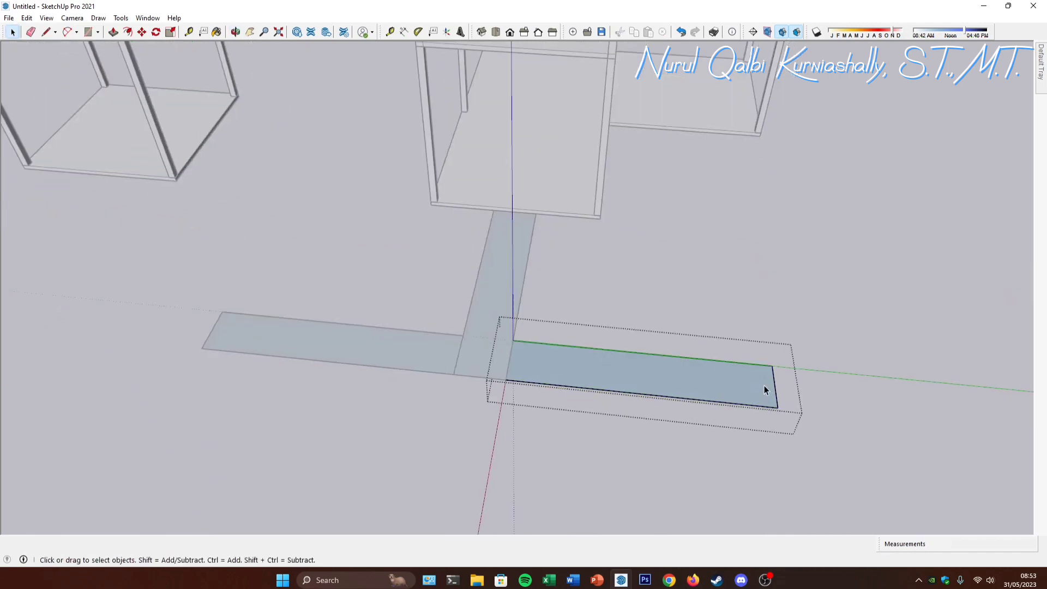
left_click(779, 380)
scroll(779, 380, "up", 1)
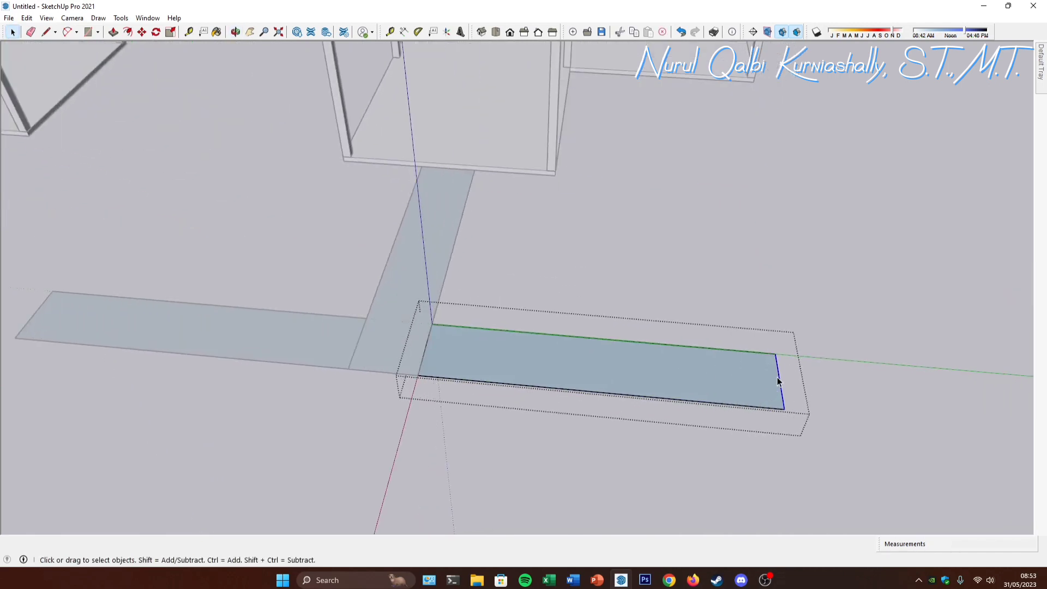
middle_click_drag(778, 380, 787, 387)
key("m")
key("ctrl")
left_click(779, 355)
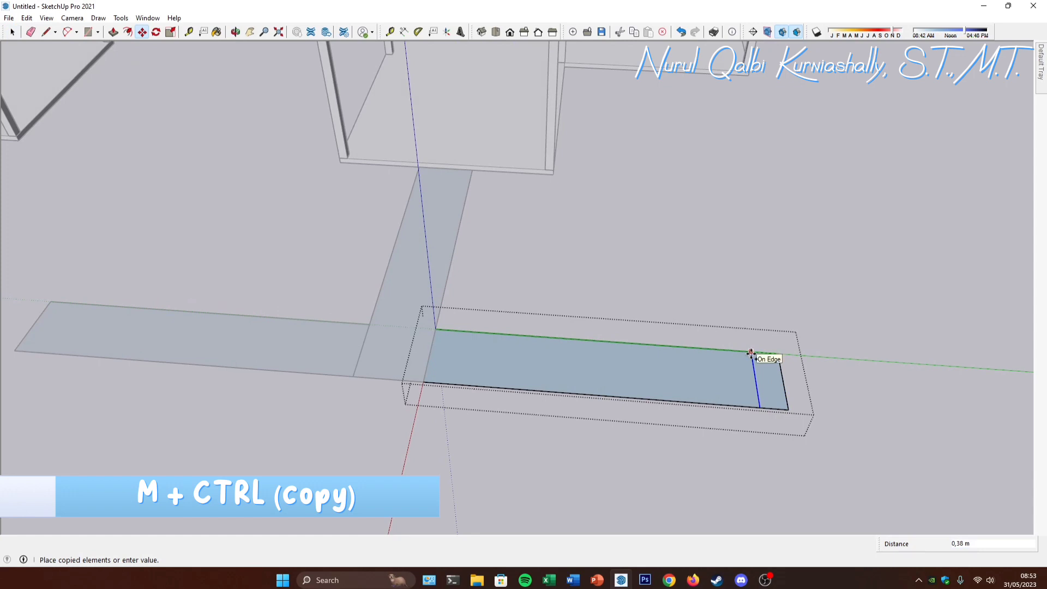
type(",3")
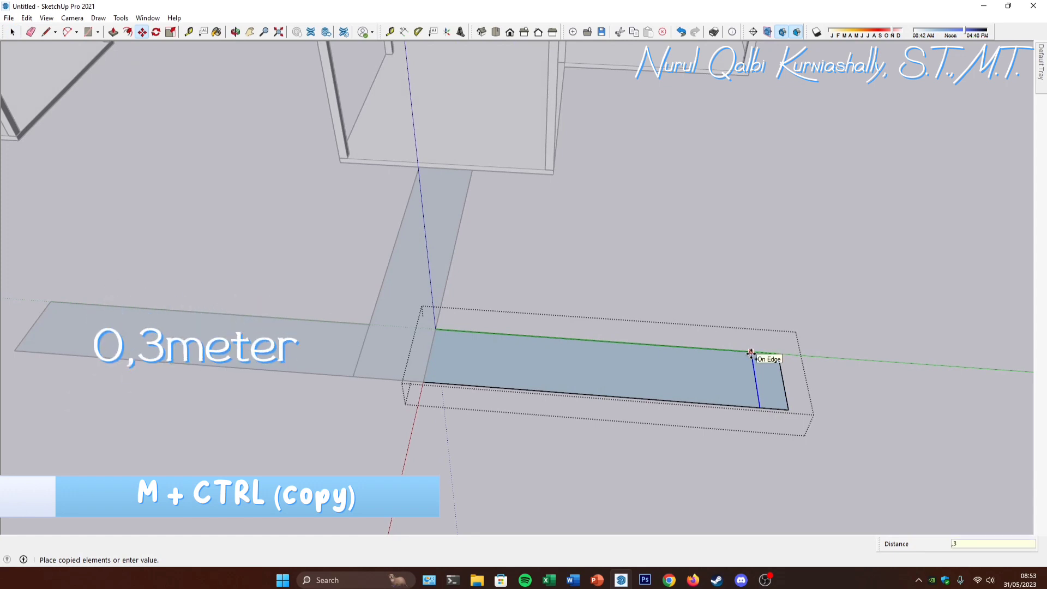
key("Return")
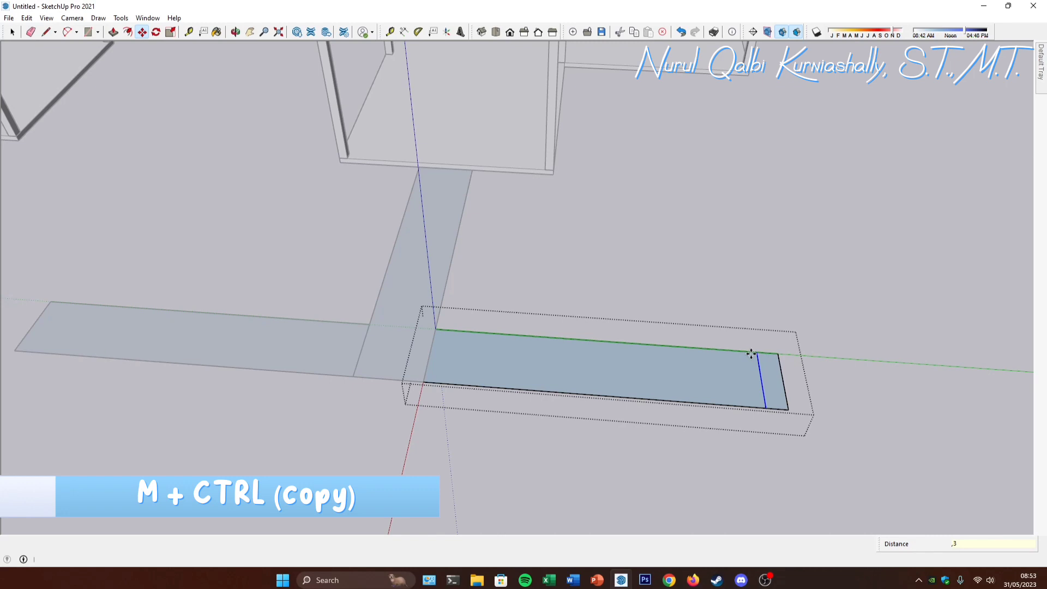
Step: Array the copied edge along the right-hand strip as 16 evenly spaced copies and close the group
type("x15")
key("Return")
type("x16")
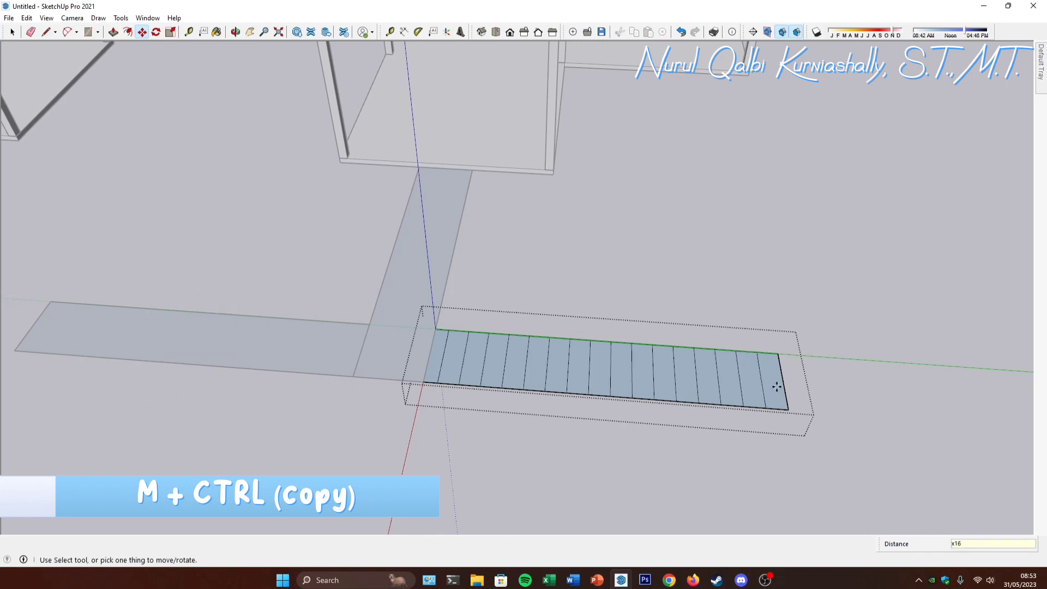
key("space")
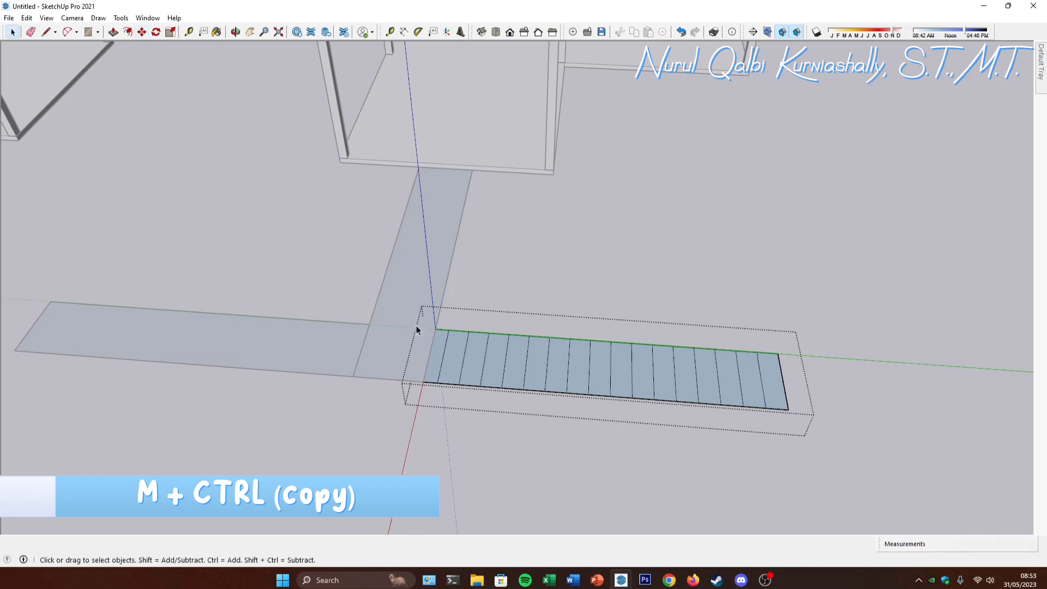
key("Escape")
Step: Inside the central strip's group, copy the edge at the building 0.3 m outward
scroll(578, 379, "down", 4)
middle_click_drag(448, 320, 469, 271)
double_click(468, 271)
scroll(485, 217, "up", 4)
left_click(487, 228)
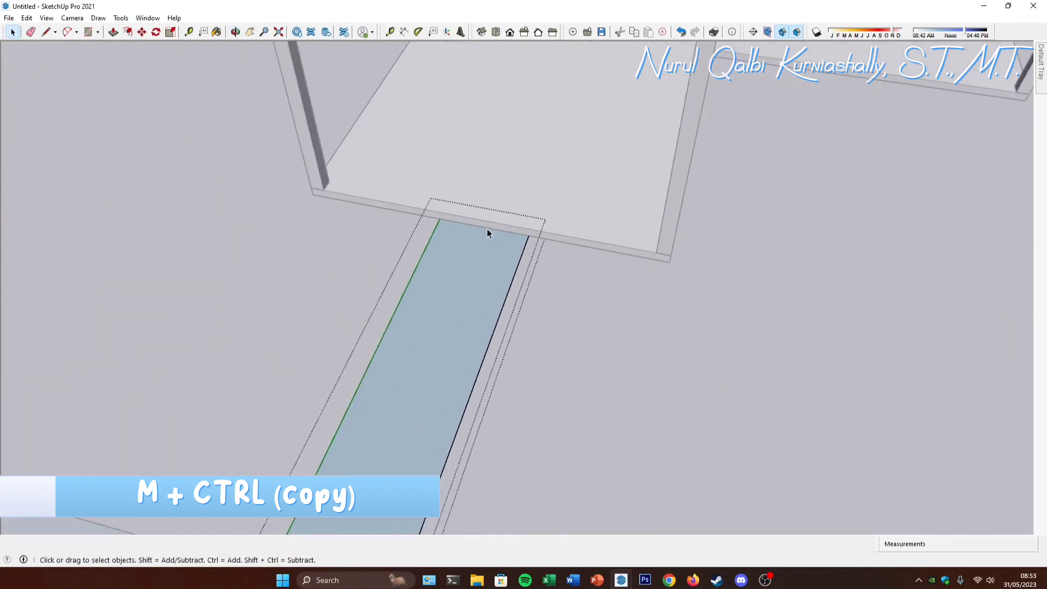
key("m")
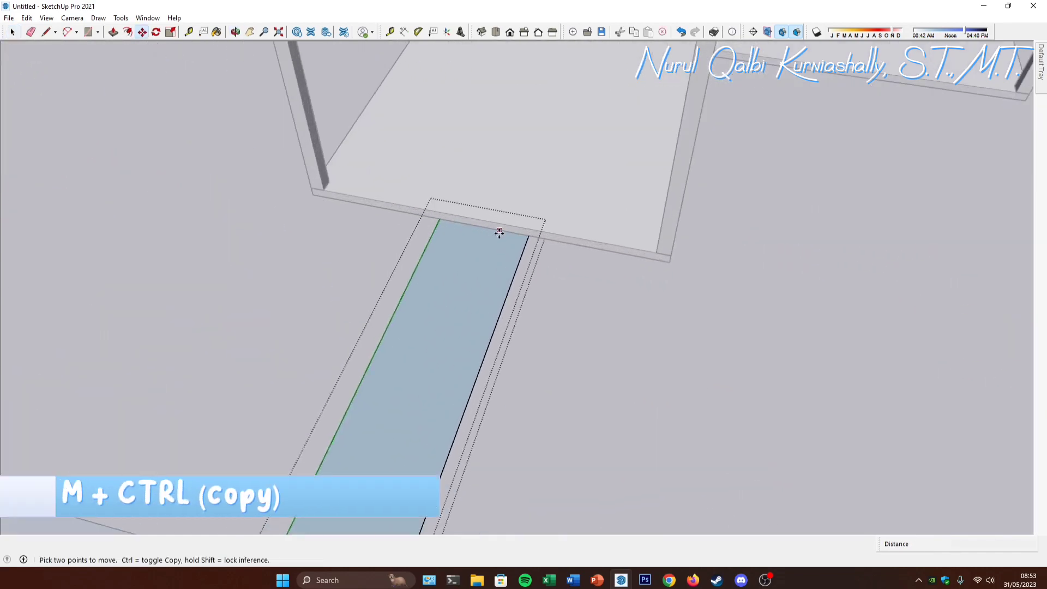
key("ctrl")
left_click(488, 230)
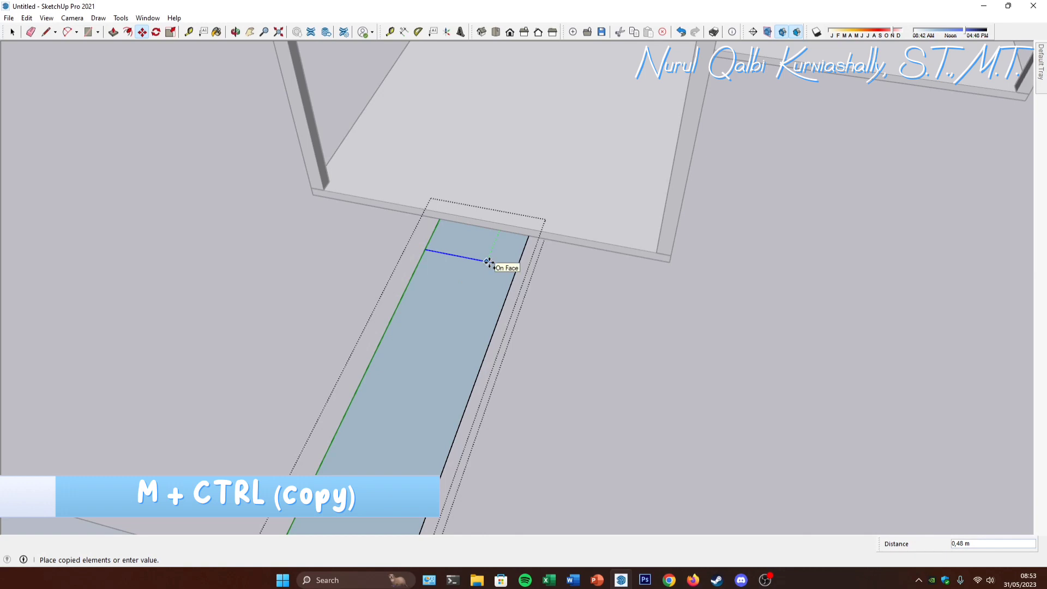
type("0,3")
key("Return")
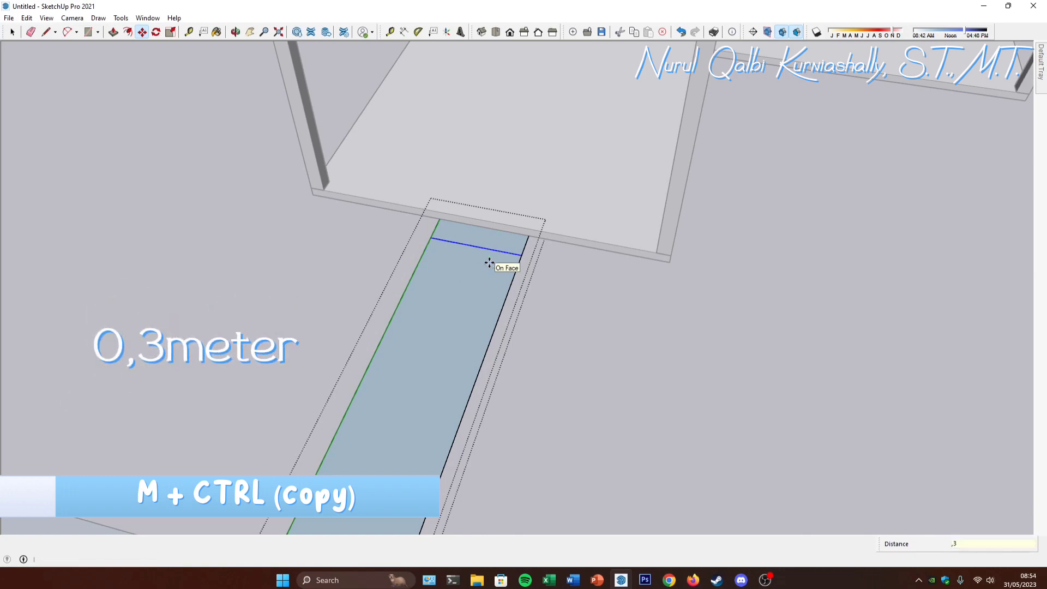
Step: Array the copied edge along the central strip as 16 evenly spaced copies
type("x")
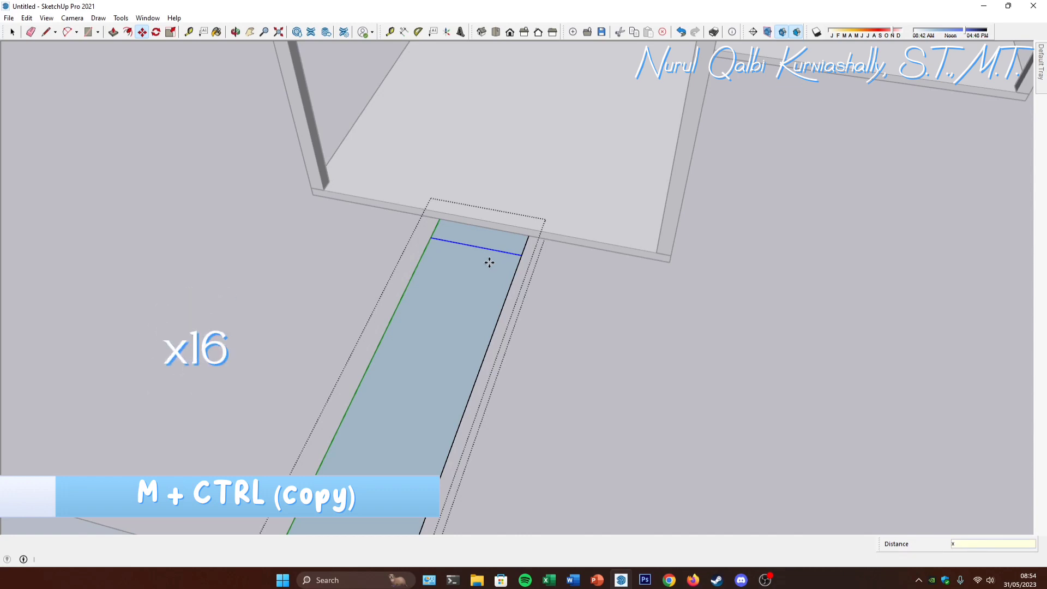
type("16")
key("Return")
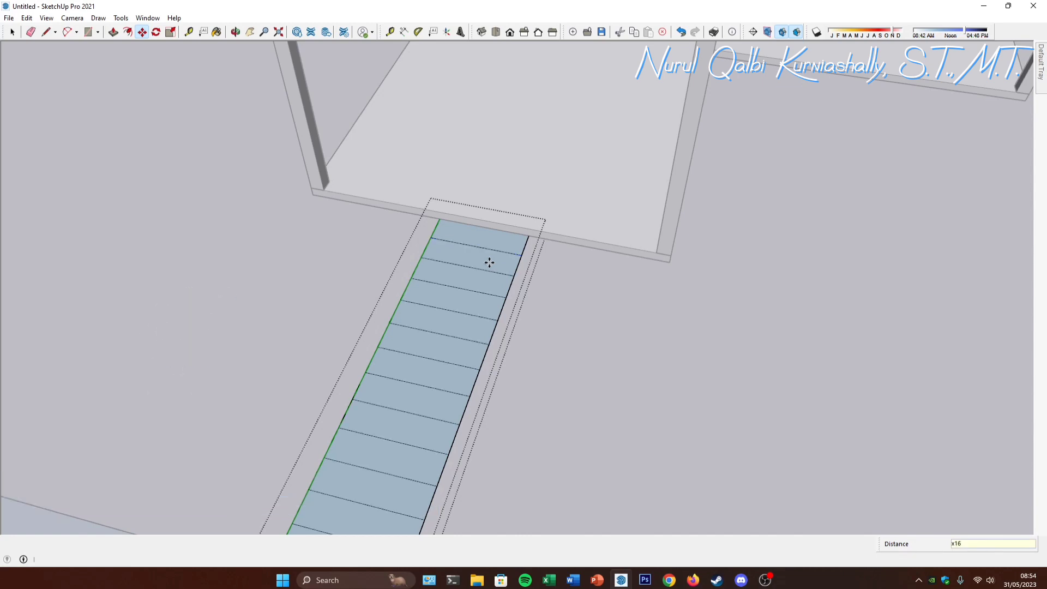
scroll(485, 257, "down", 3)
scroll(443, 359, "up", 2)
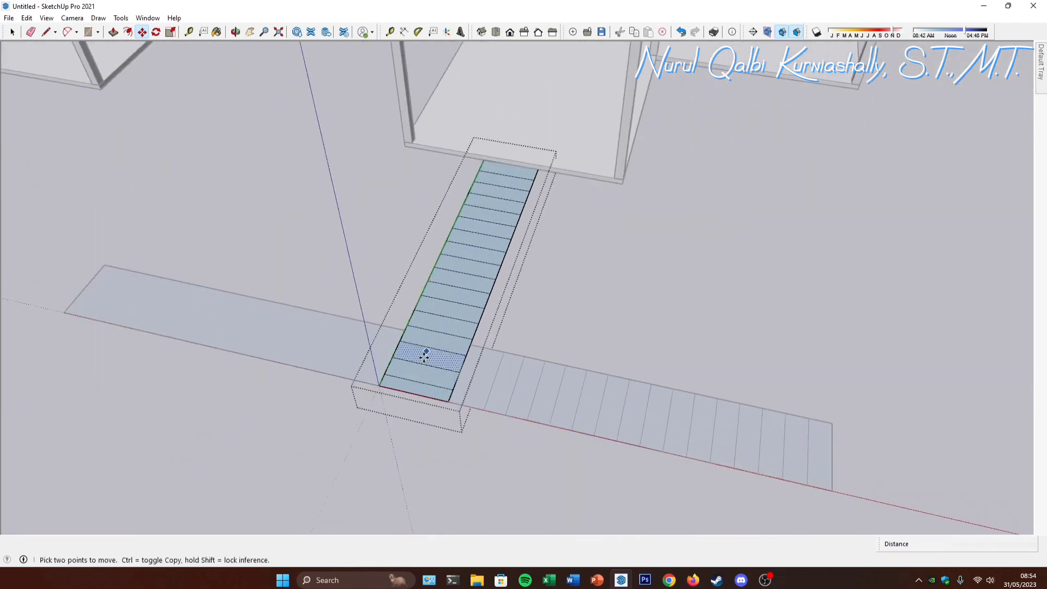
Step: Erase the three dividing lines nearest the central strip's front end to form a landing
key("o")
scroll(453, 354, "up", 2)
key("space")
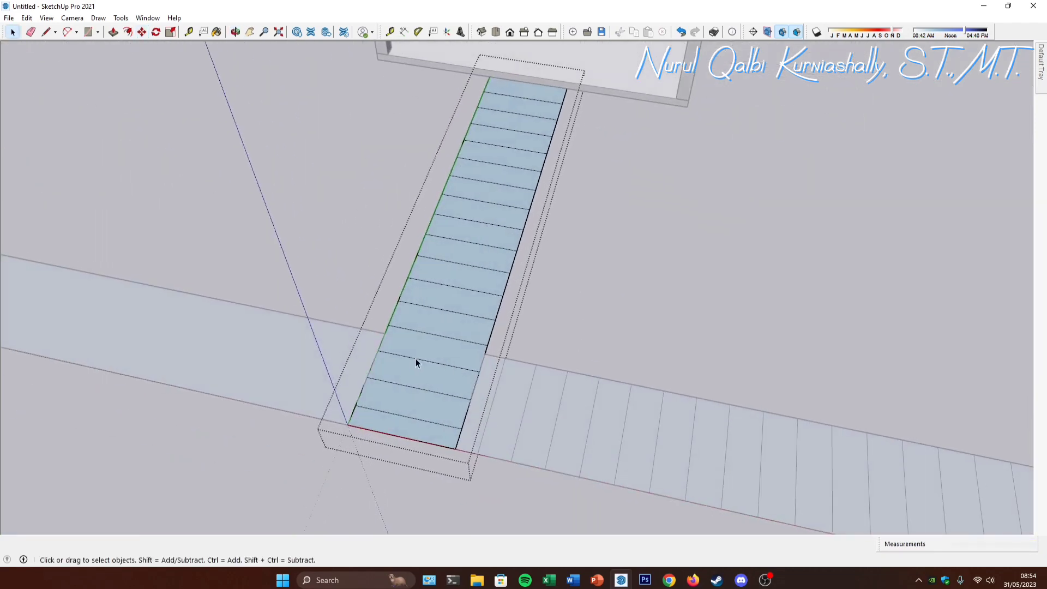
left_click(417, 360)
left_click(421, 420)
key("e")
left_click(435, 423)
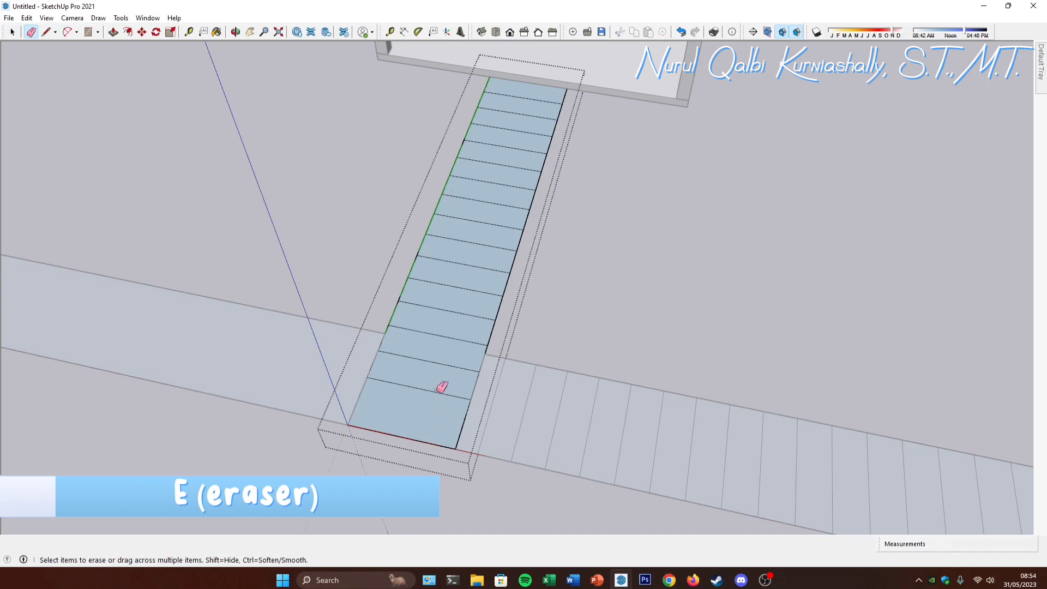
left_click(440, 392)
left_click_drag(454, 366, 455, 368)
Step: Erase the narrow leftover piece at the right-hand strip's inner end and close the group
mouse_move(467, 337)
middle_mouse_down()
mouse_move(463, 367)
mouse_move(492, 383)
middle_mouse_up()
key("space")
double_click(492, 385)
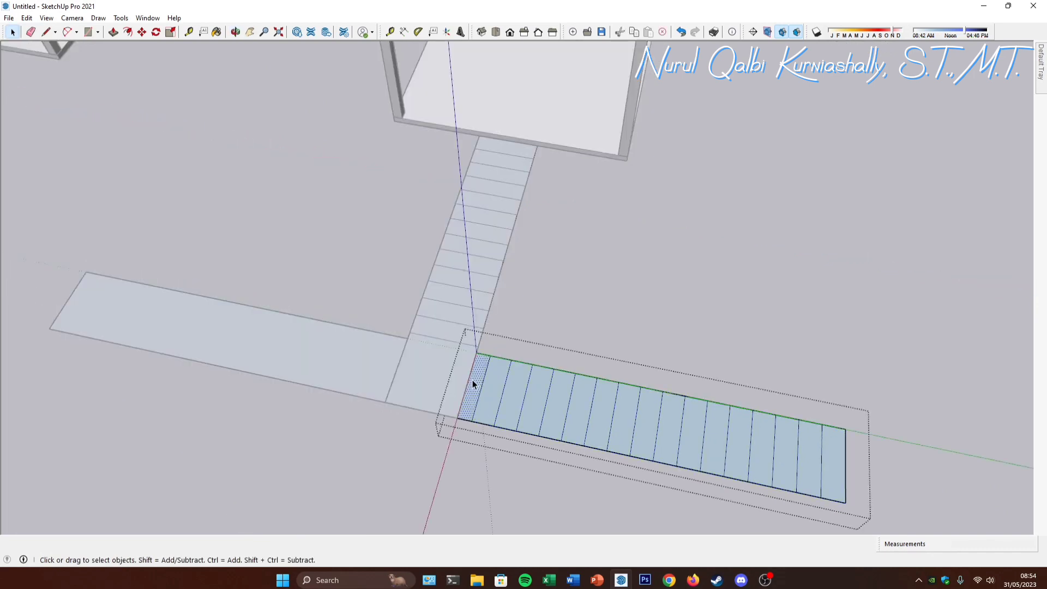
key("e")
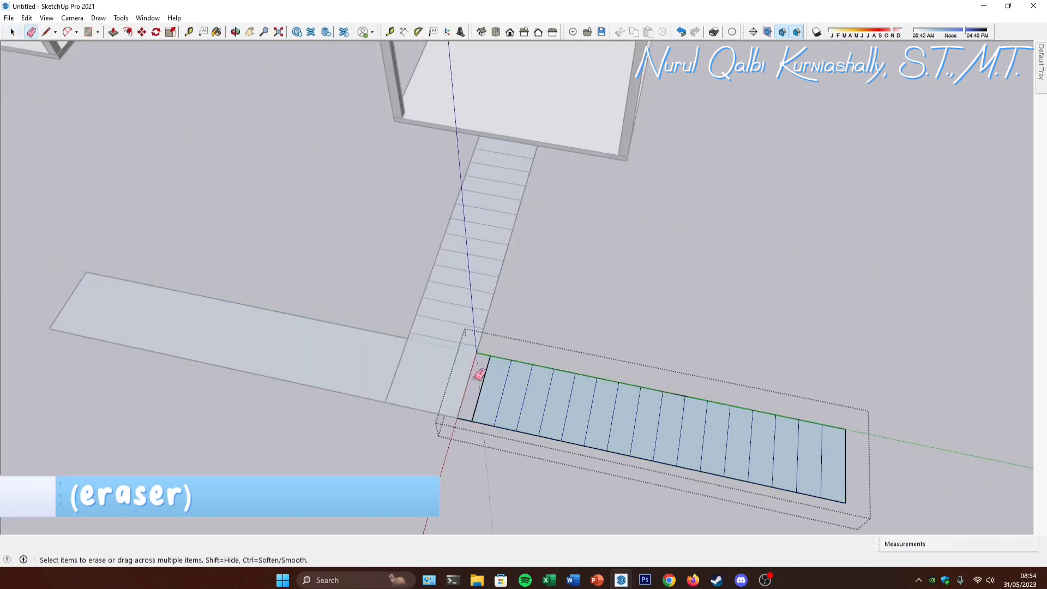
key("space")
key("Escape")
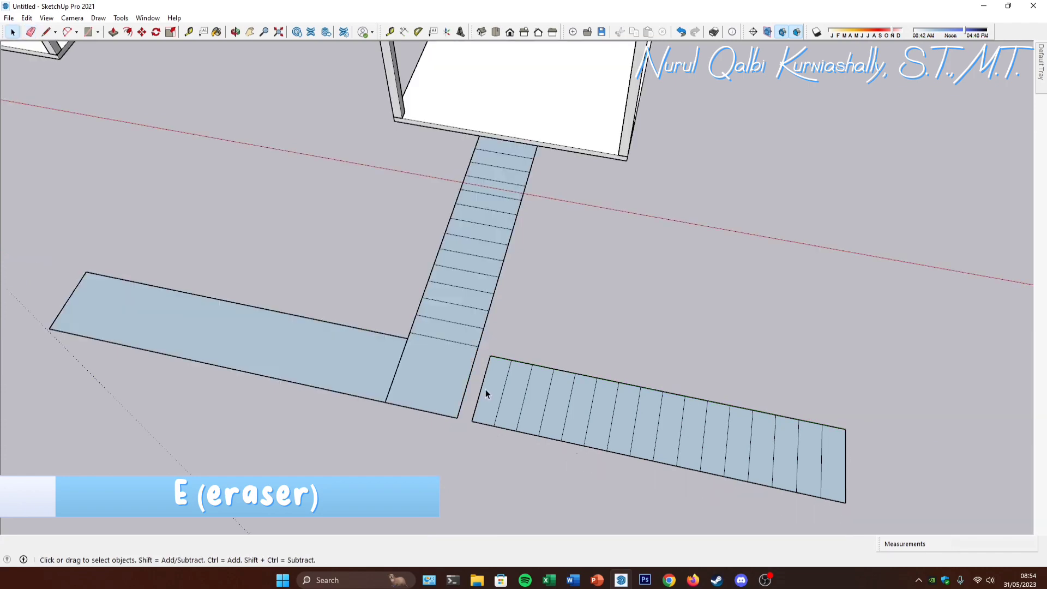
Step: Move the right-hand strip against the landing, aligning their front corners, and clear the selection
key("m")
scroll(474, 409, "up", 2)
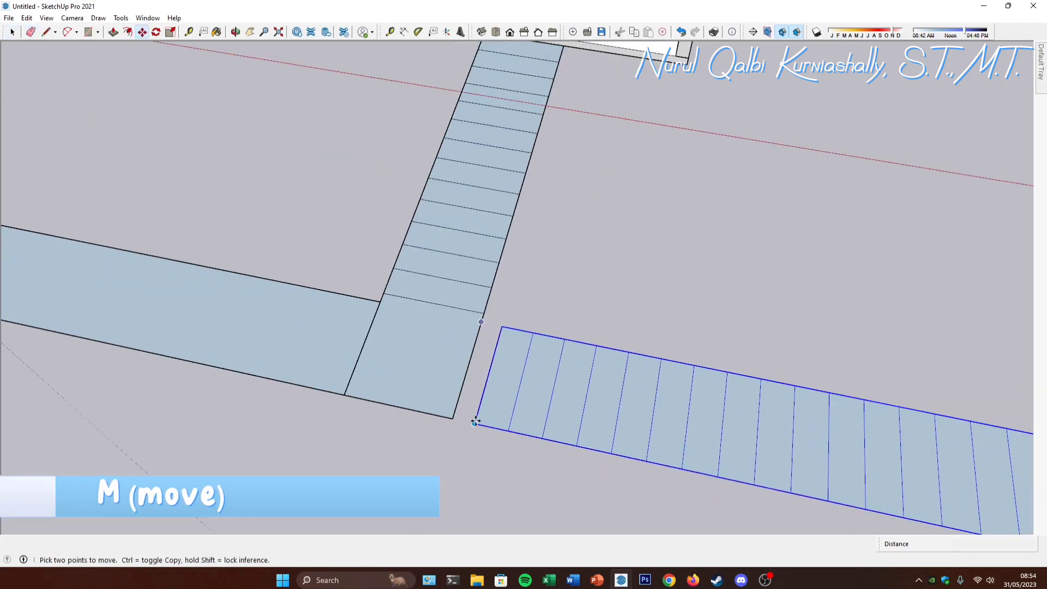
scroll(453, 419, "down", 6)
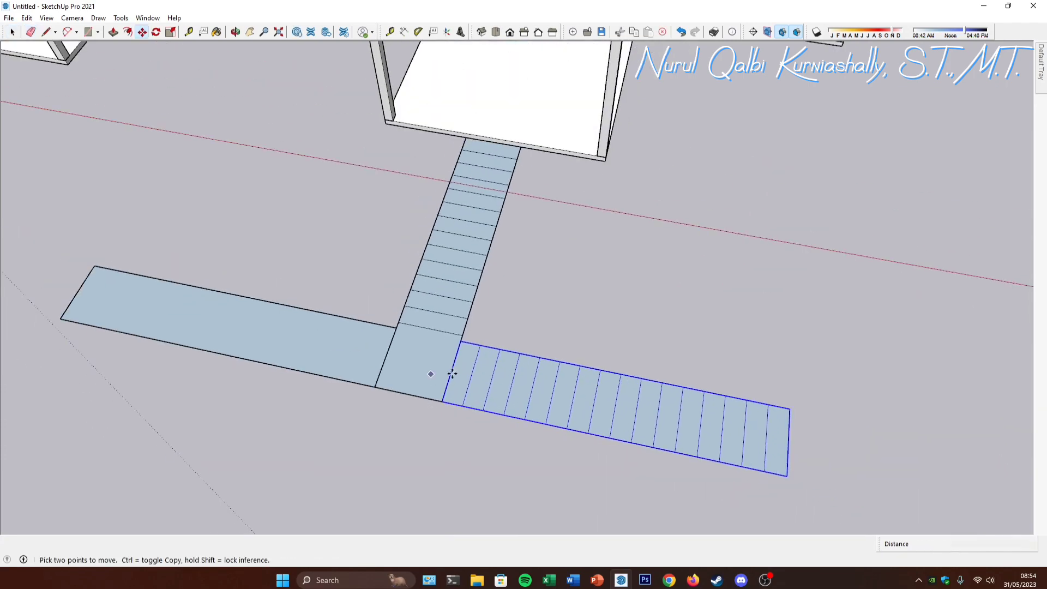
key("space")
middle_click_drag(653, 425, 627, 381)
left_click(761, 385)
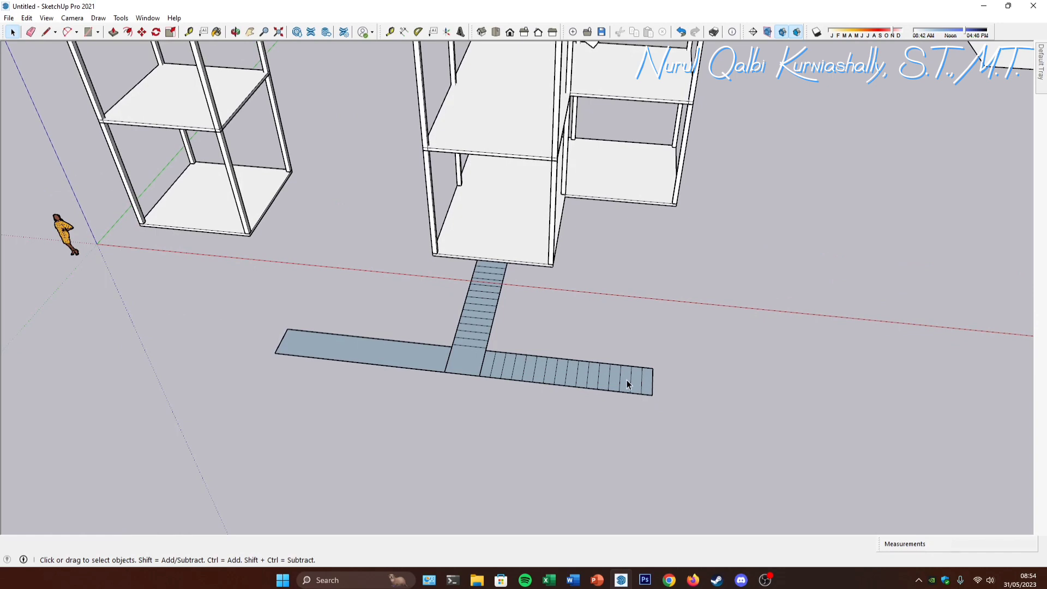
Step: Draw a 0.2 m vertical riser line up the blue axis from the front outer corner of the right-hand strip
middle_click_drag(493, 280, 518, 230)
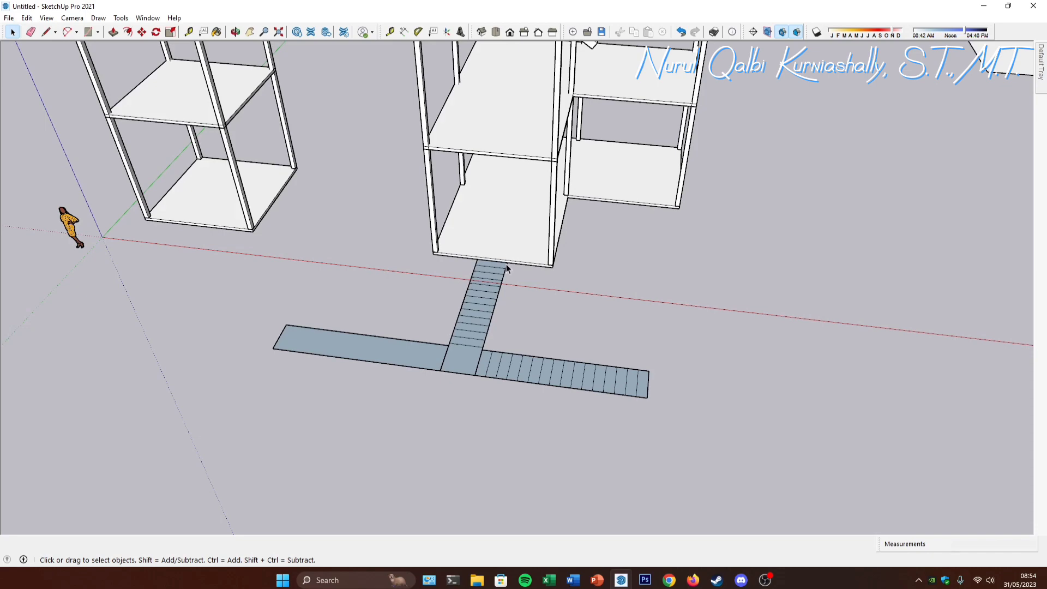
scroll(678, 345, "down", 3)
scroll(617, 385, "up", 6)
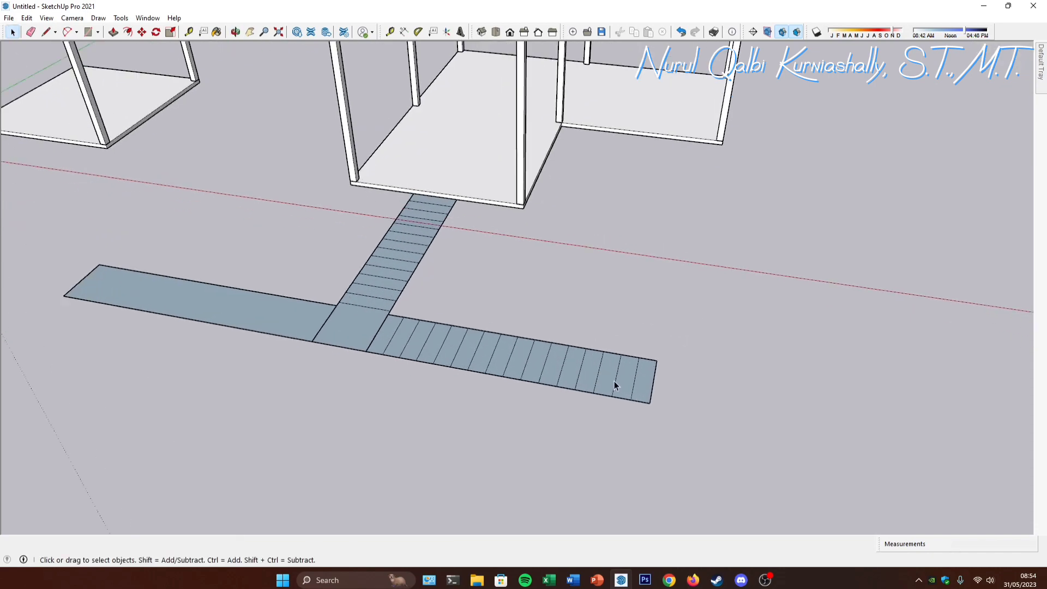
middle_click_drag(522, 357, 467, 327)
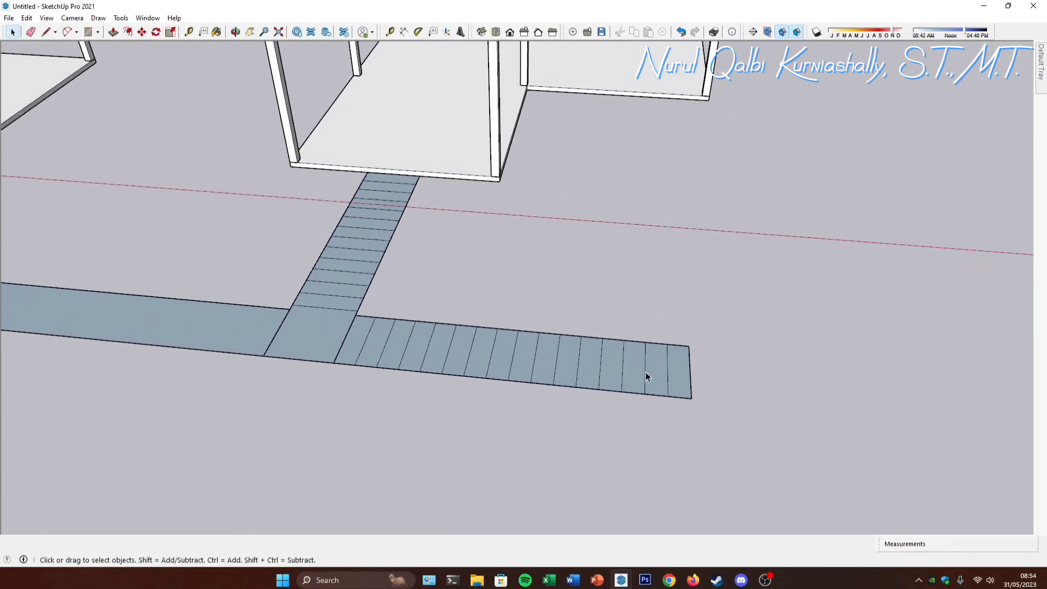
middle_click_drag(647, 376, 682, 380)
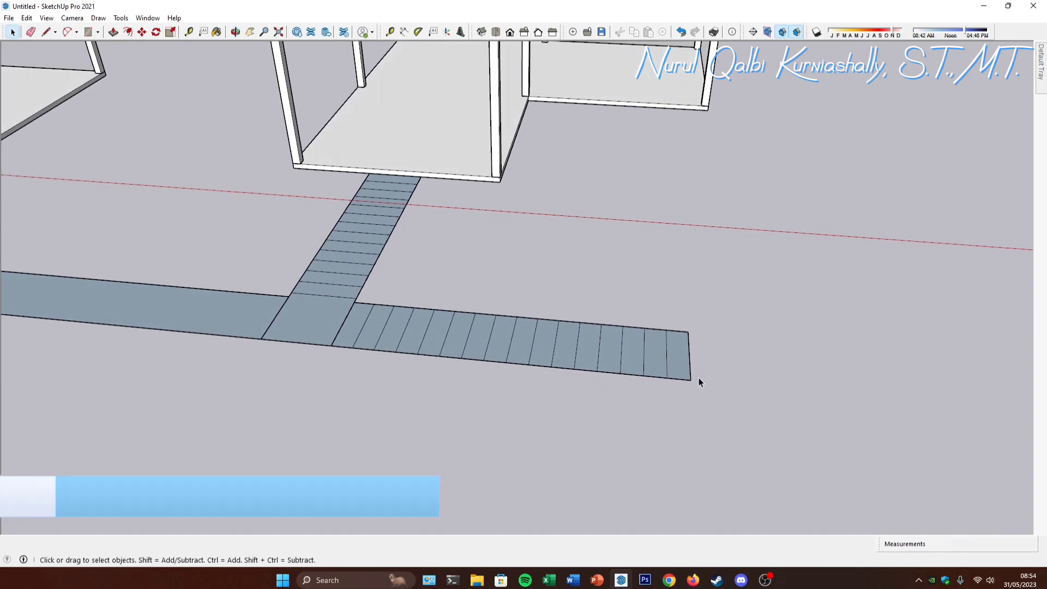
key("l")
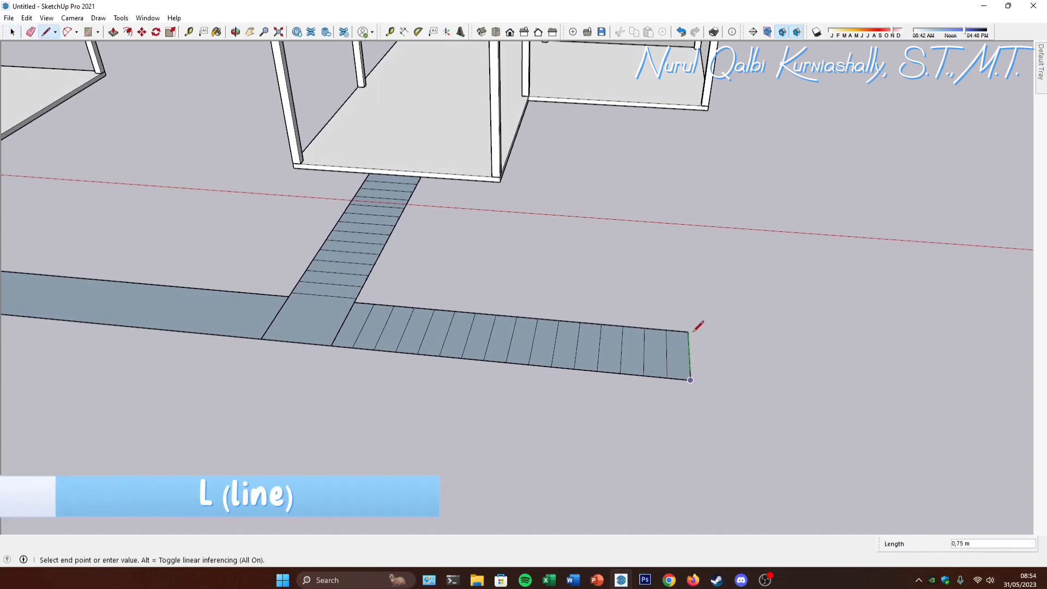
middle_click_drag(700, 322, 660, 312)
middle_click_drag(668, 277, 541, 270)
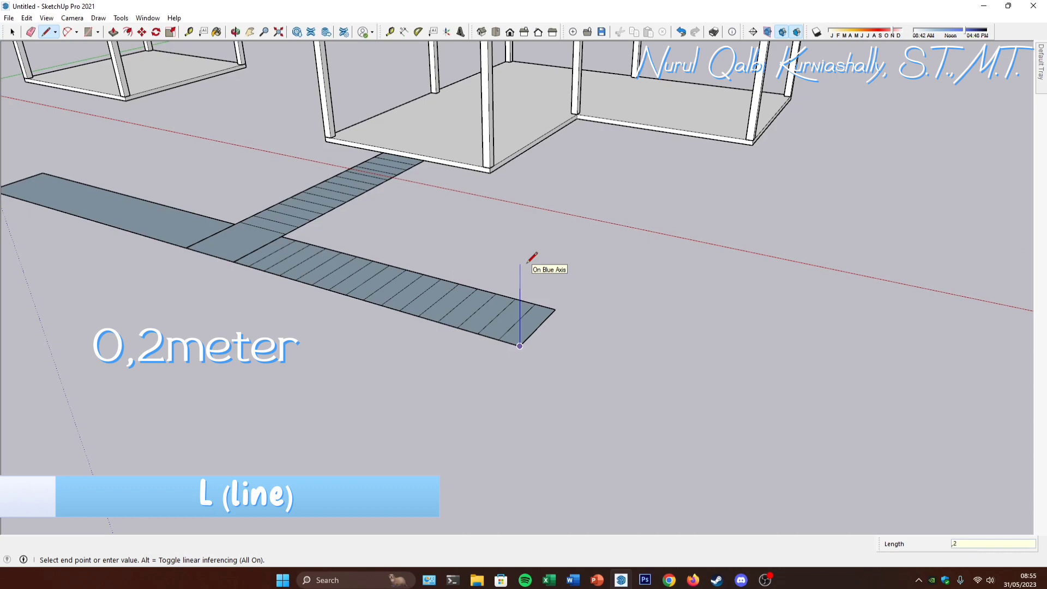
key("Return")
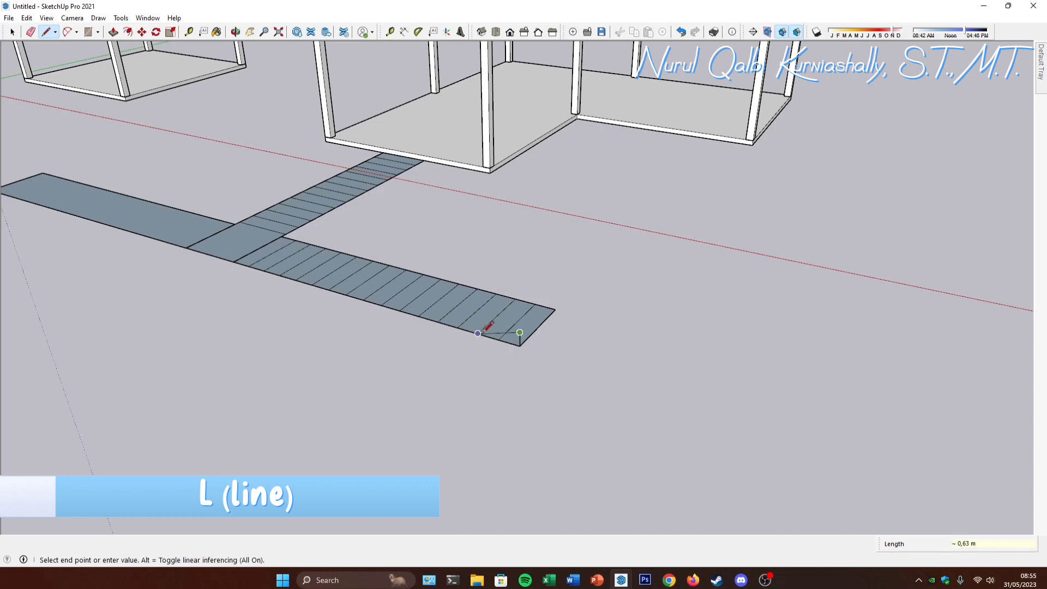
Step: Draw a 0.3 m tread line along the red axis from the riser's upper end toward the landing, ending the Line command
scroll(490, 329, "up", 3)
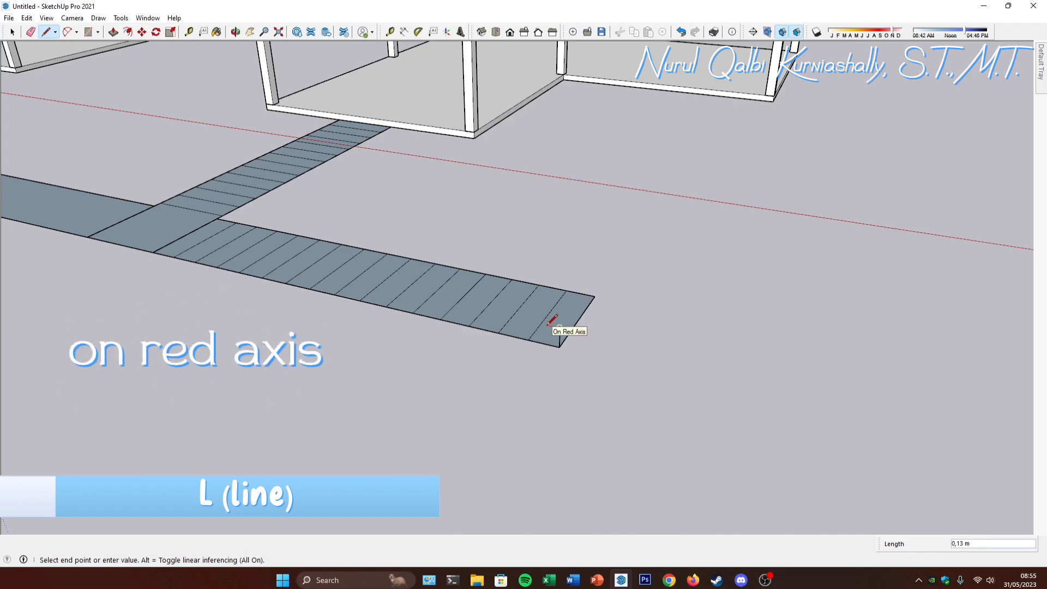
type(",")
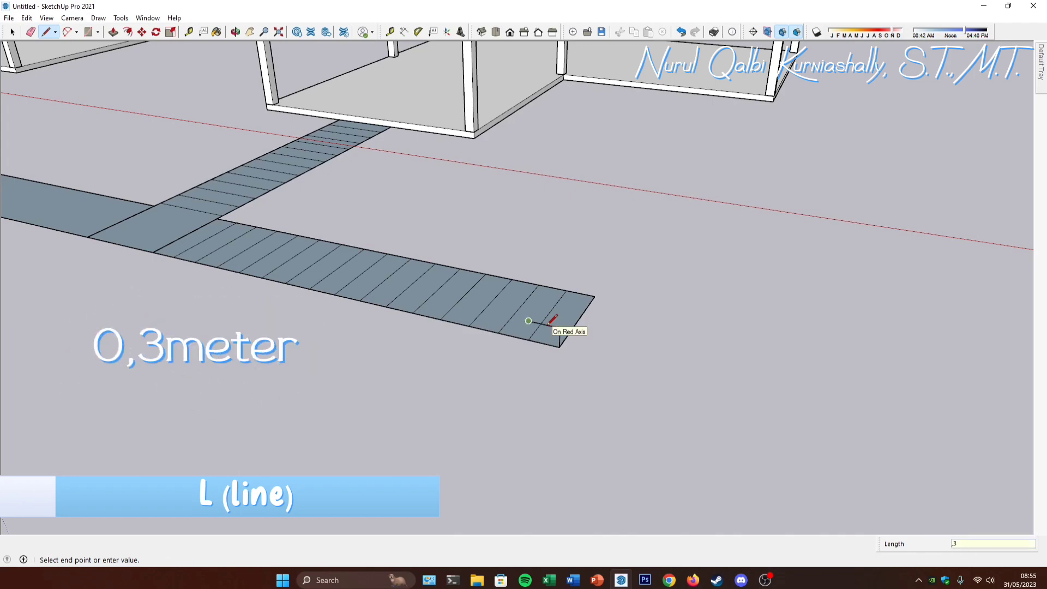
type("3")
key("Return")
middle_click_drag(549, 323, 561, 296)
key("space")
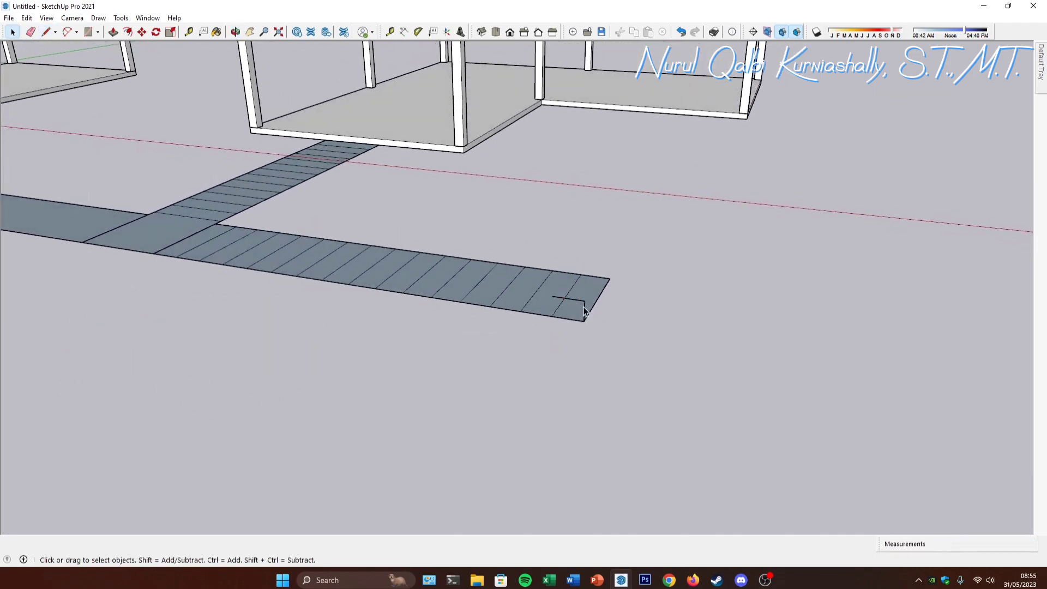
Step: Make a component named "tangga" from the riser and tread lines
left_click(570, 298, "shift")
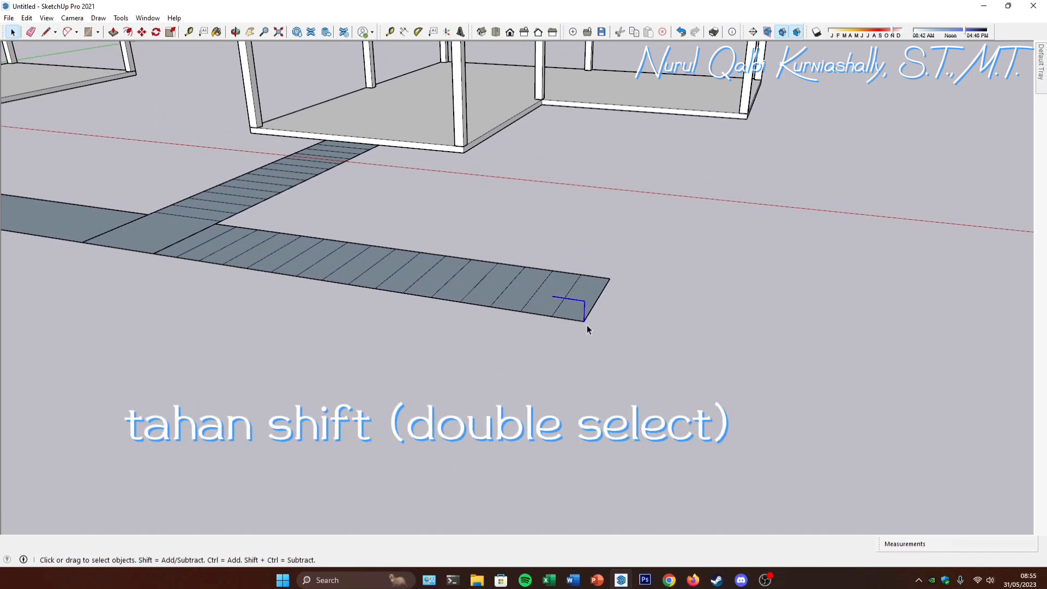
middle_click_drag(587, 325, 597, 347)
scroll(597, 343, "down", 3)
scroll(597, 342, "up", 2)
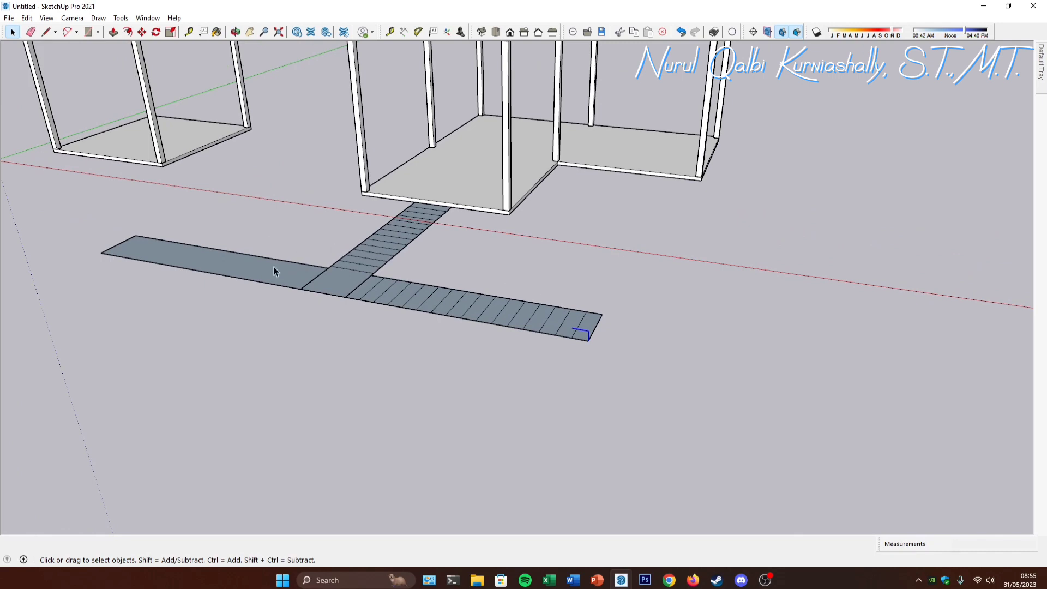
scroll(597, 343, "up", 2)
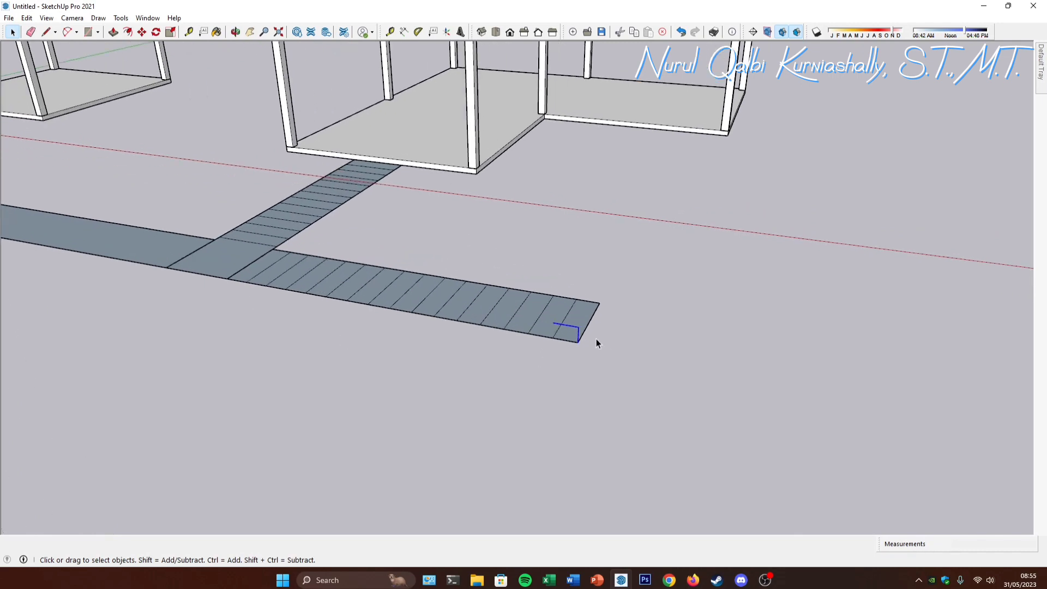
right_click(574, 333)
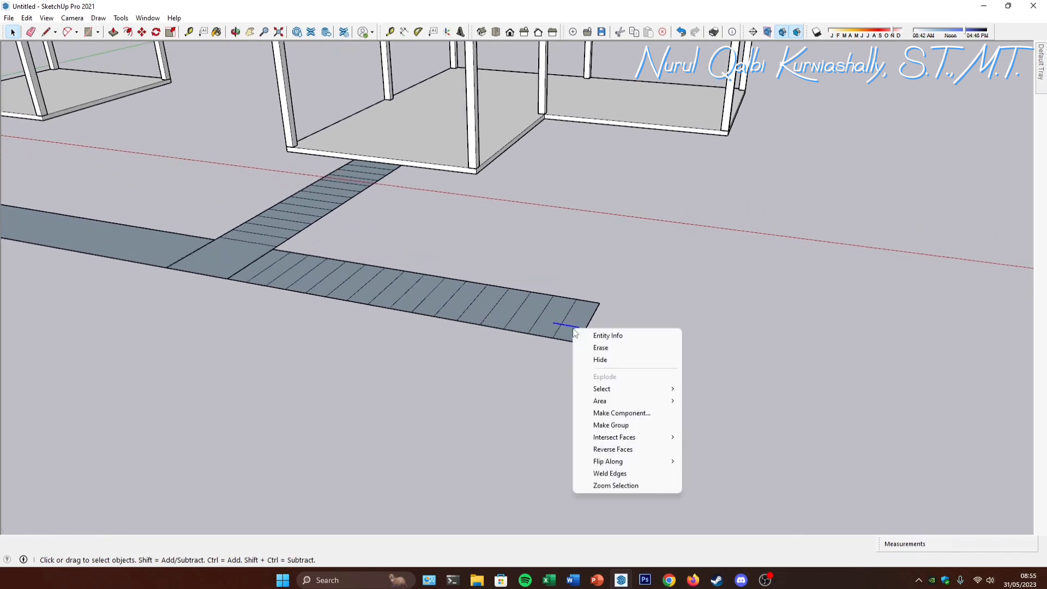
left_click(647, 416)
type("tangga")
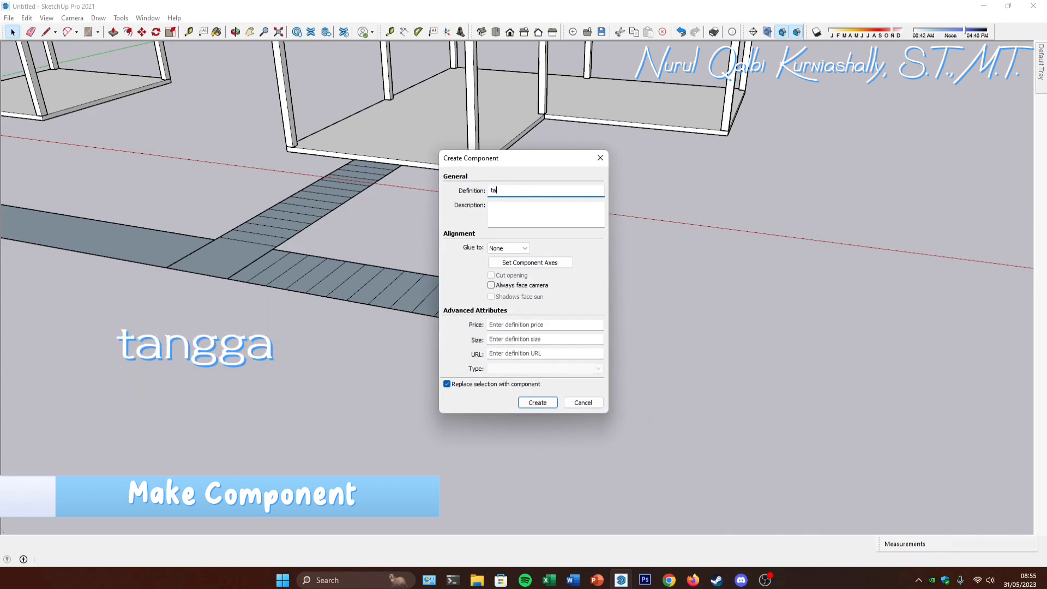
left_click(537, 403)
Step: Inside the component, copy the riser and tread from the riser's base to the tread's inner end and array them x15 up the flight
scroll(546, 327, "up", 5)
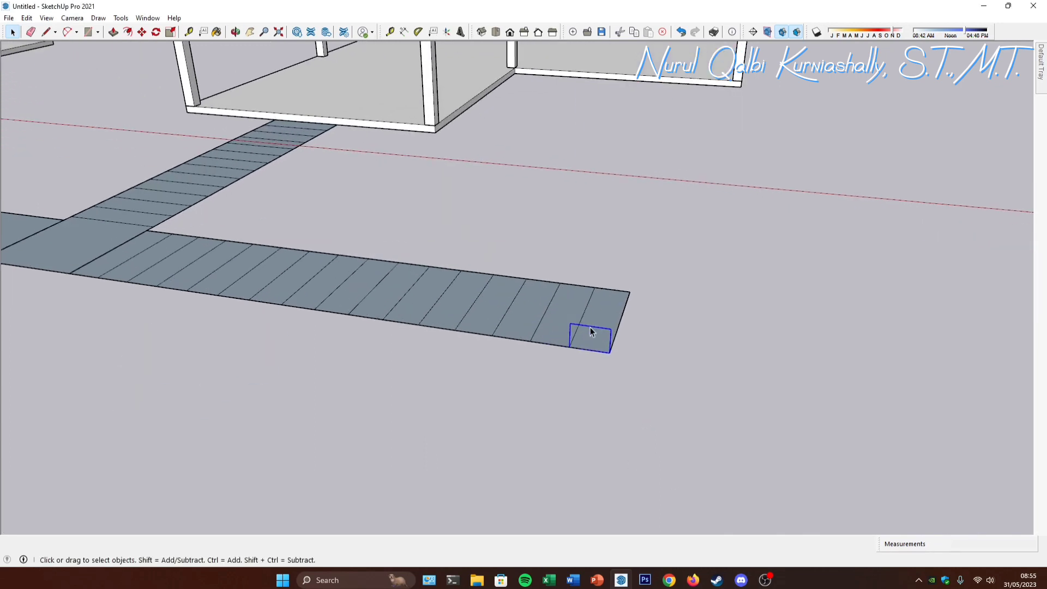
double_click(591, 331)
middle_click_drag(593, 309, 602, 321)
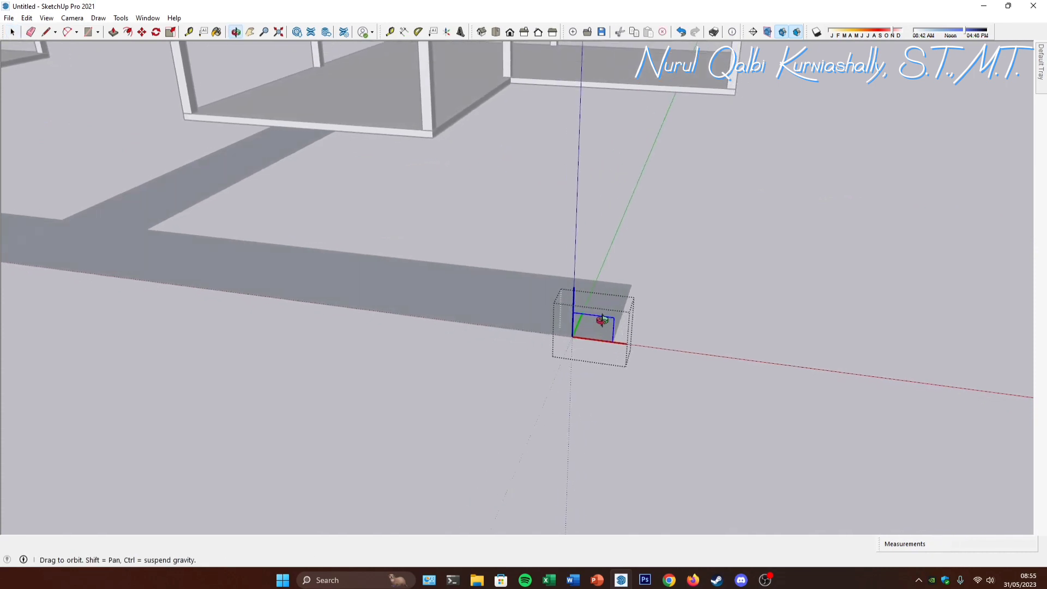
key("m")
key("ctrl")
left_click(612, 342)
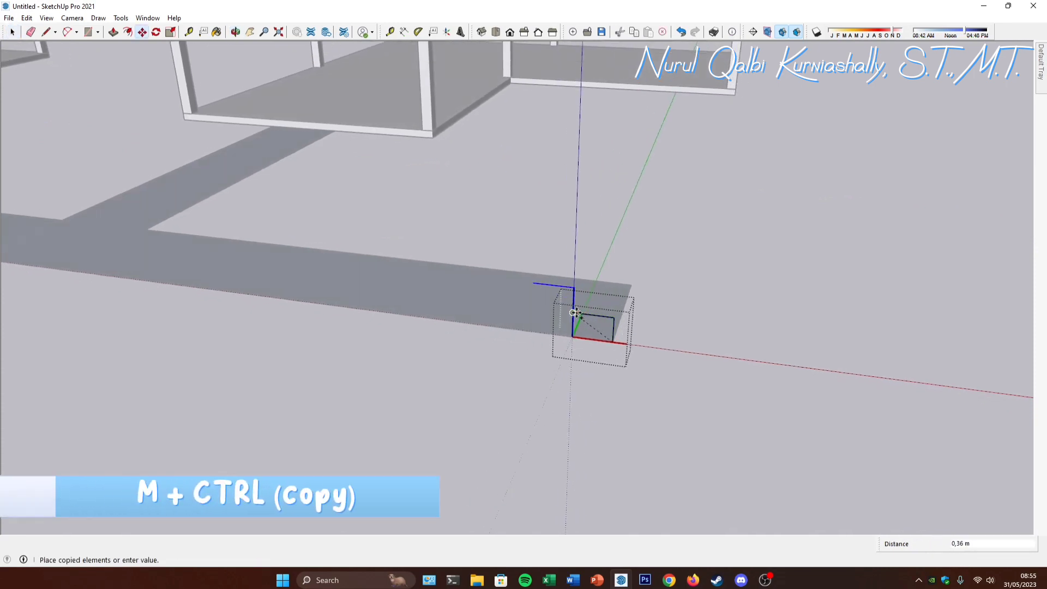
left_click(575, 313)
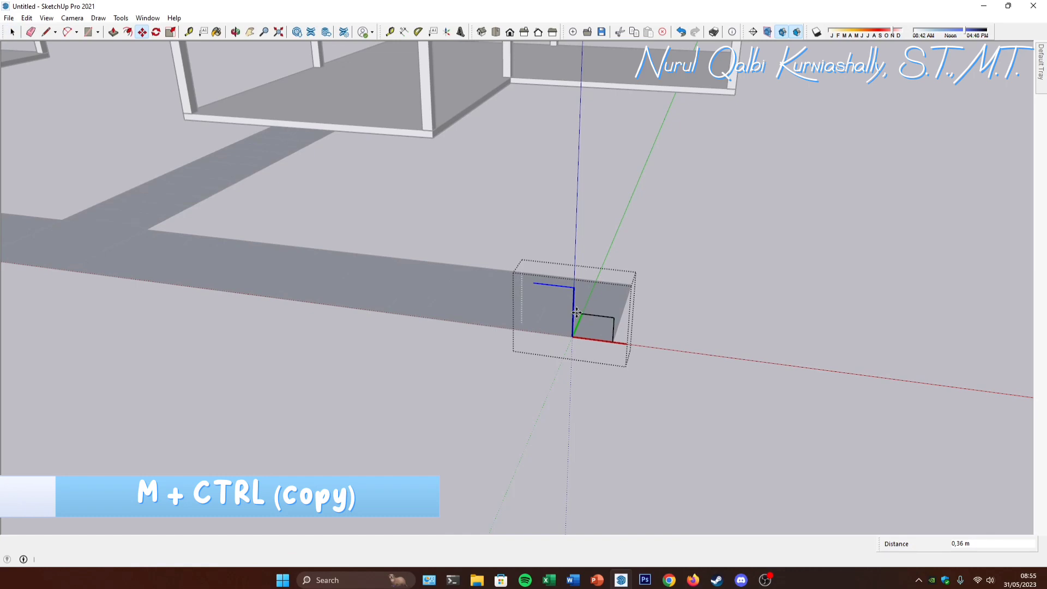
type("x1")
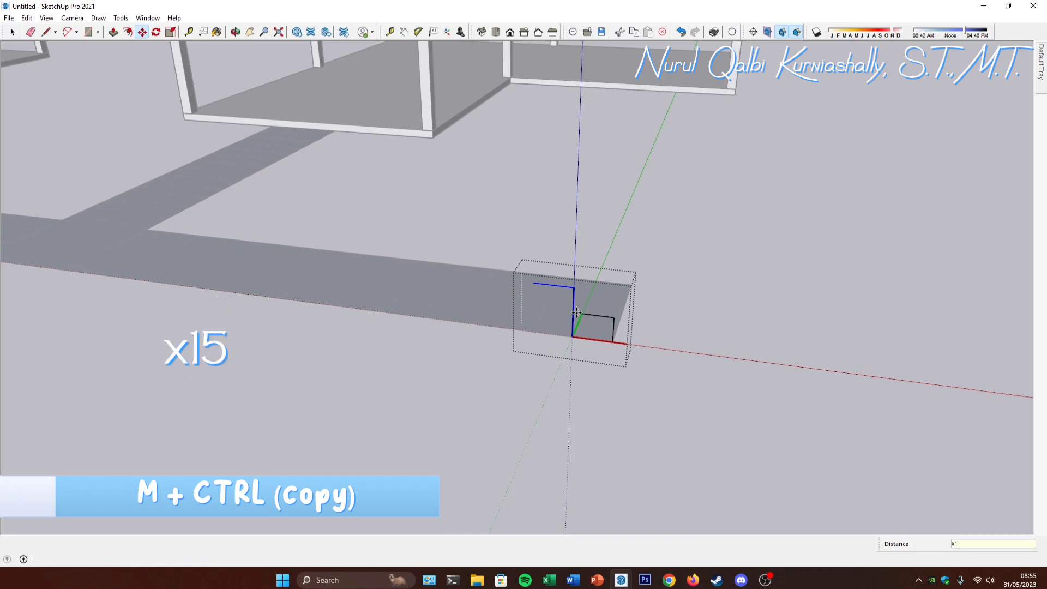
type("5")
key("Return")
scroll(621, 363, "down", 6)
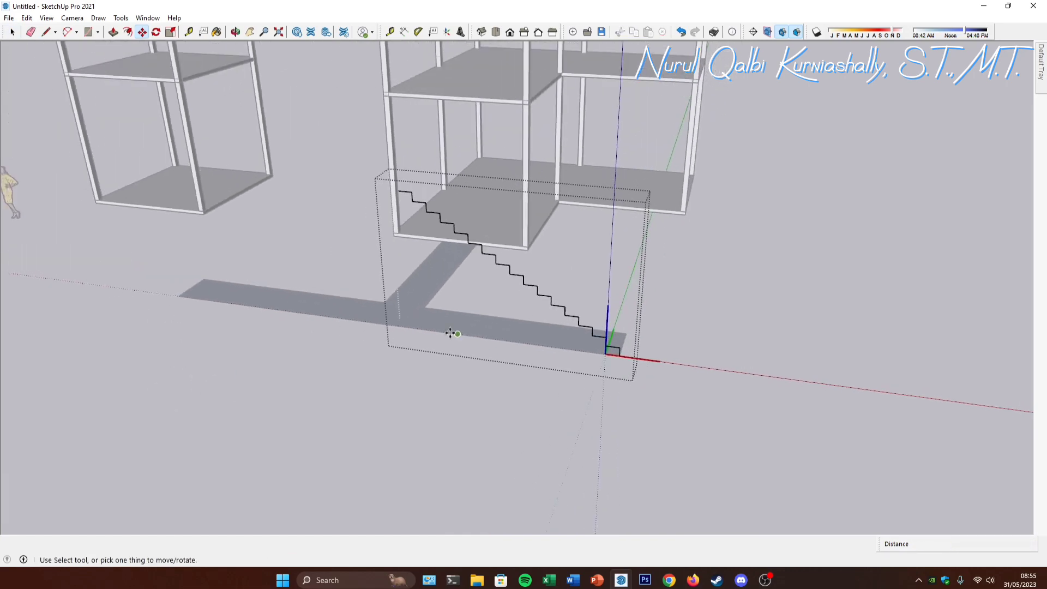
middle_click_drag(451, 333, 536, 468)
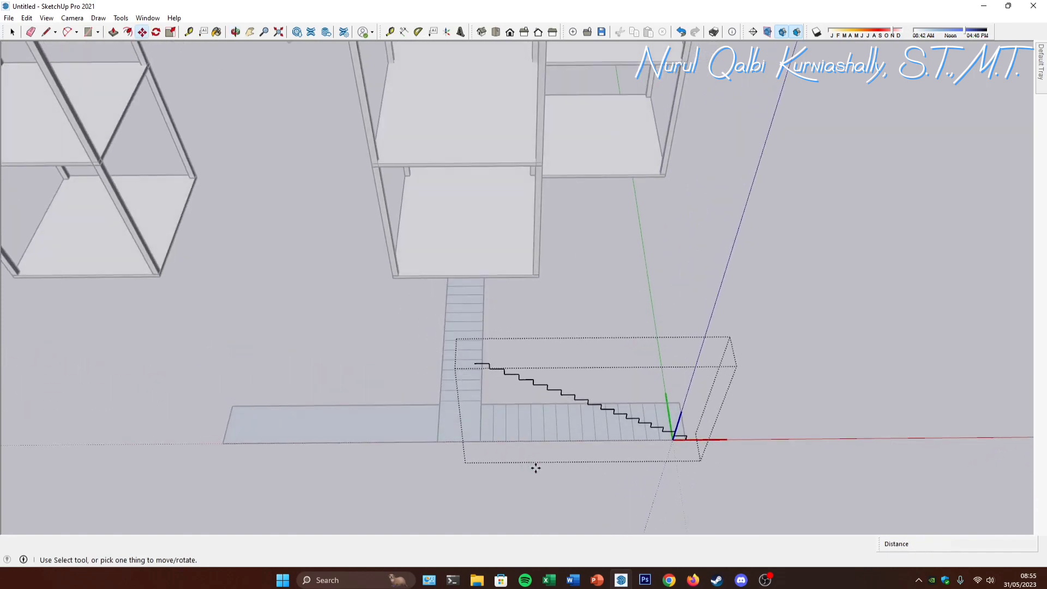
key("l")
left_click(474, 362)
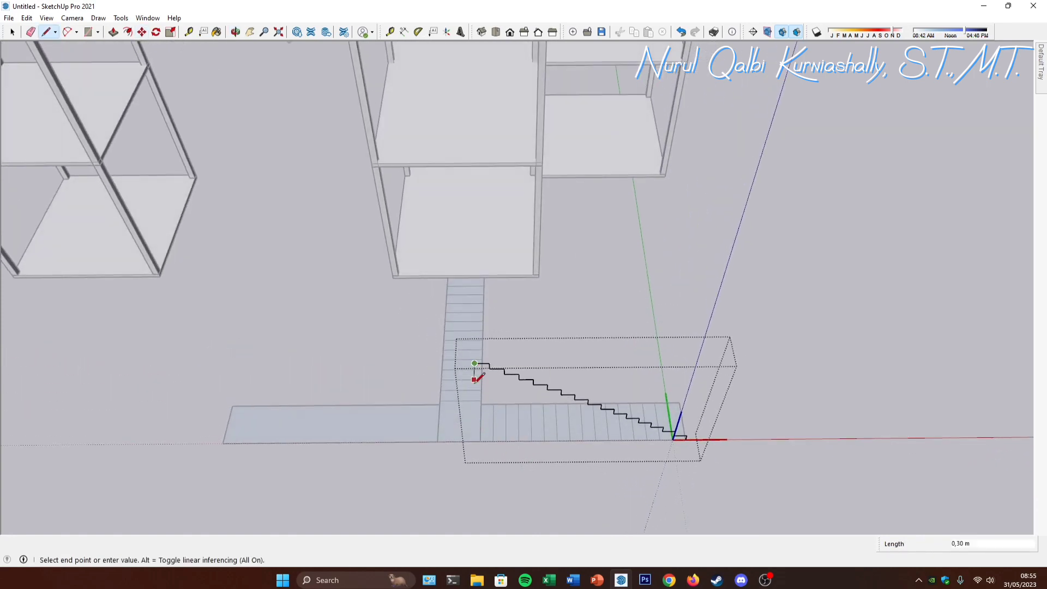
middle_click_drag(481, 415, 430, 364)
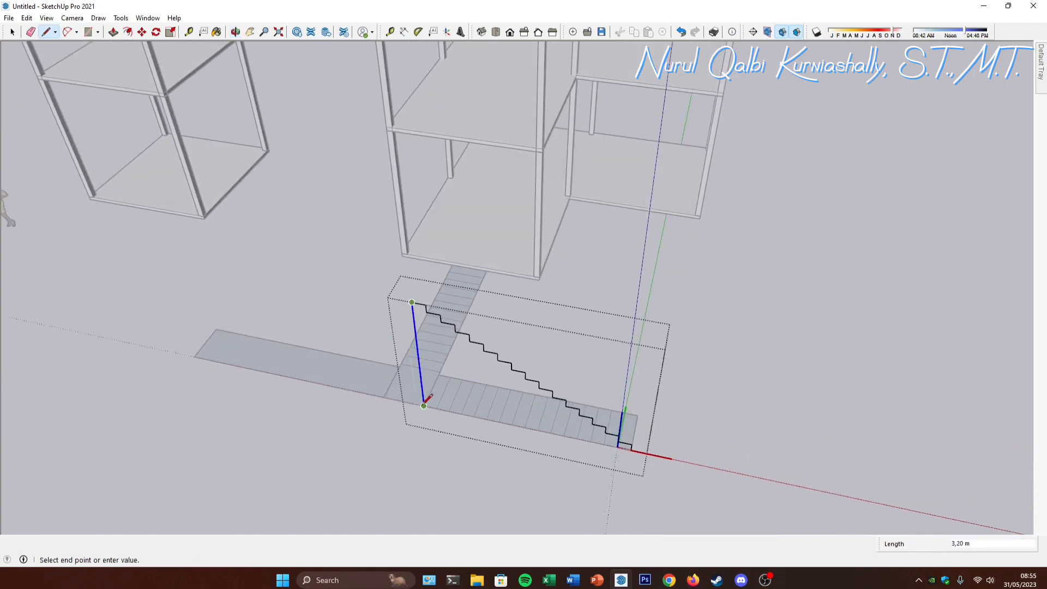
key("Escape")
middle_click_drag(616, 425, 566, 377)
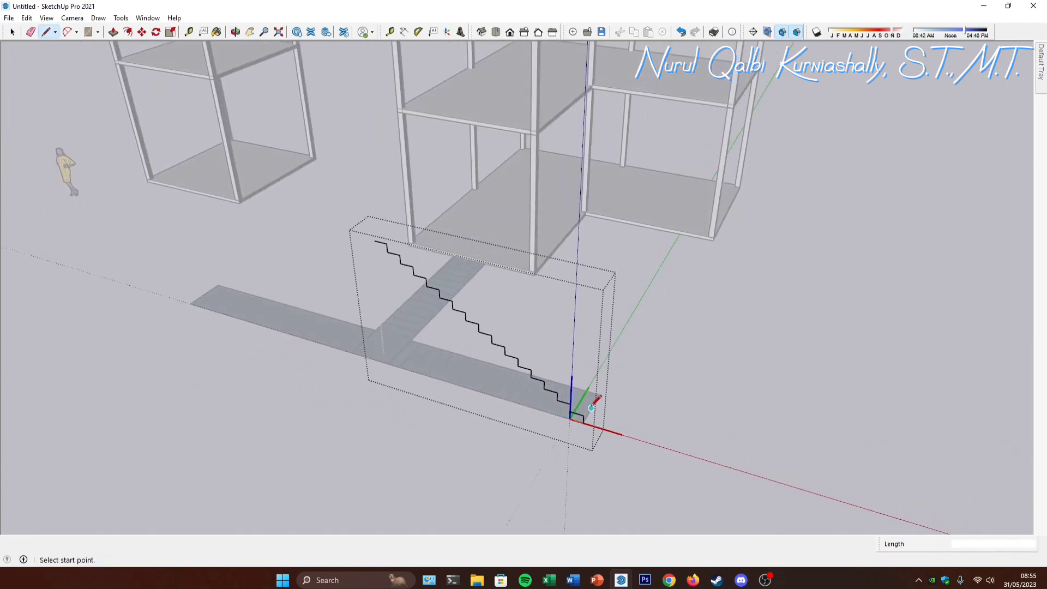
key("space")
scroll(582, 421, "up", 2)
middle_click_drag(582, 424, 622, 405)
scroll(621, 405, "up", 1)
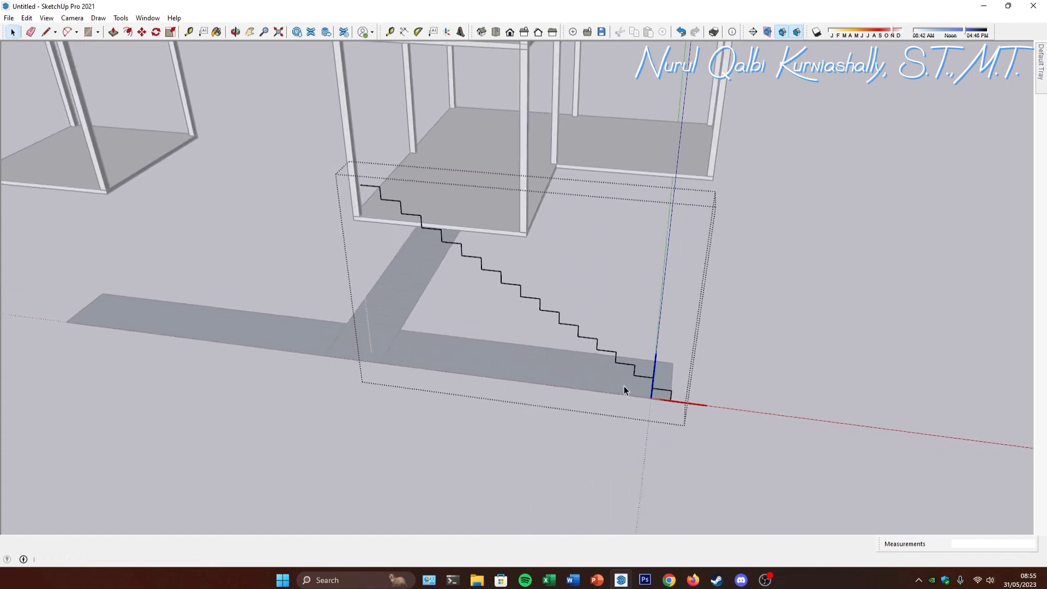
Step: Draw a diagonal line joining the upper end of the stair profile to its lowest front corner
key("l")
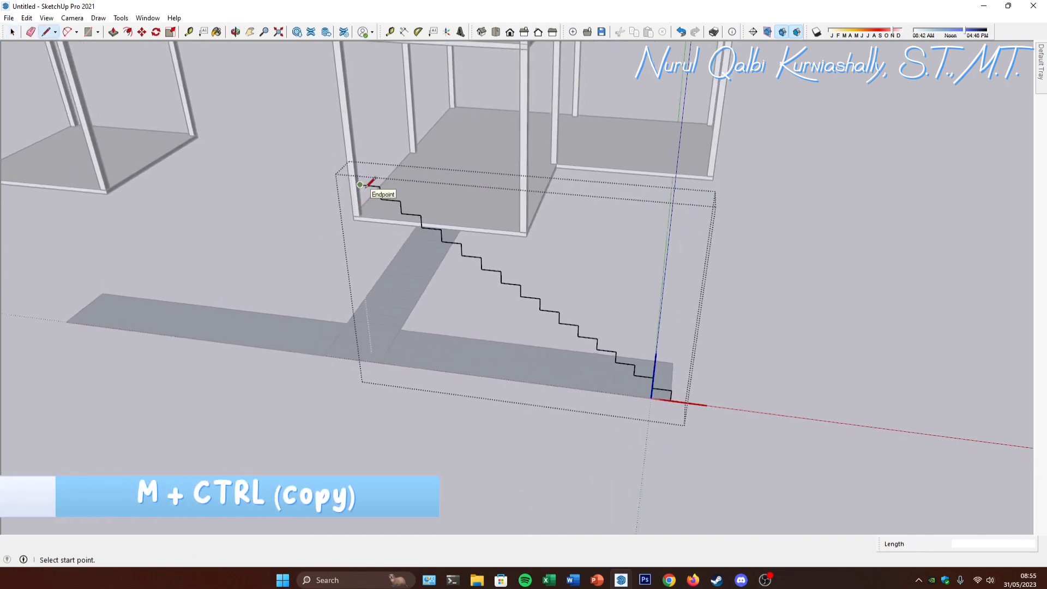
left_click(361, 185)
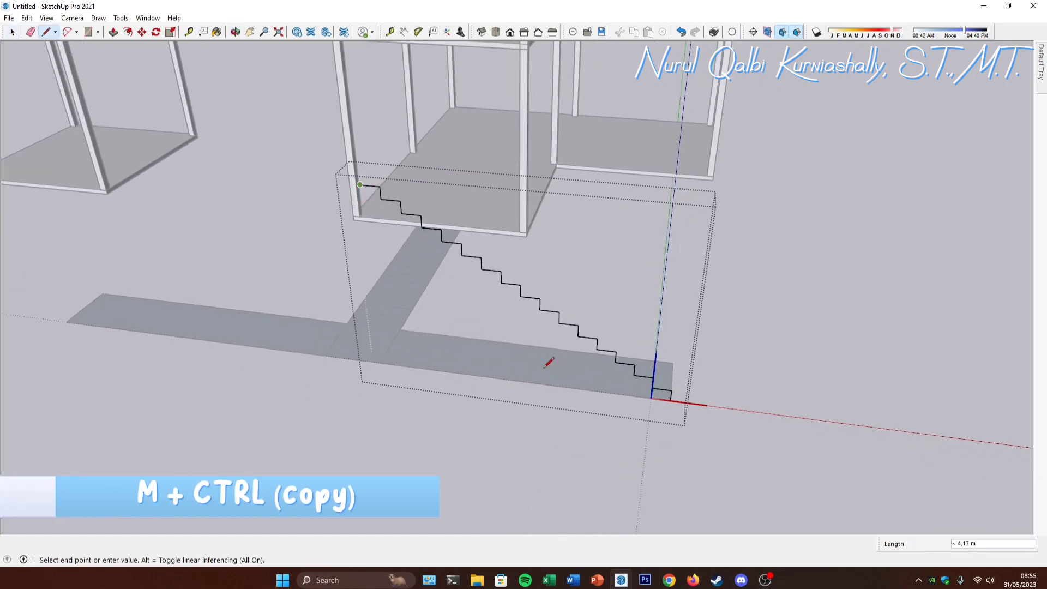
left_click(670, 400)
middle_click_drag(668, 399, 600, 360)
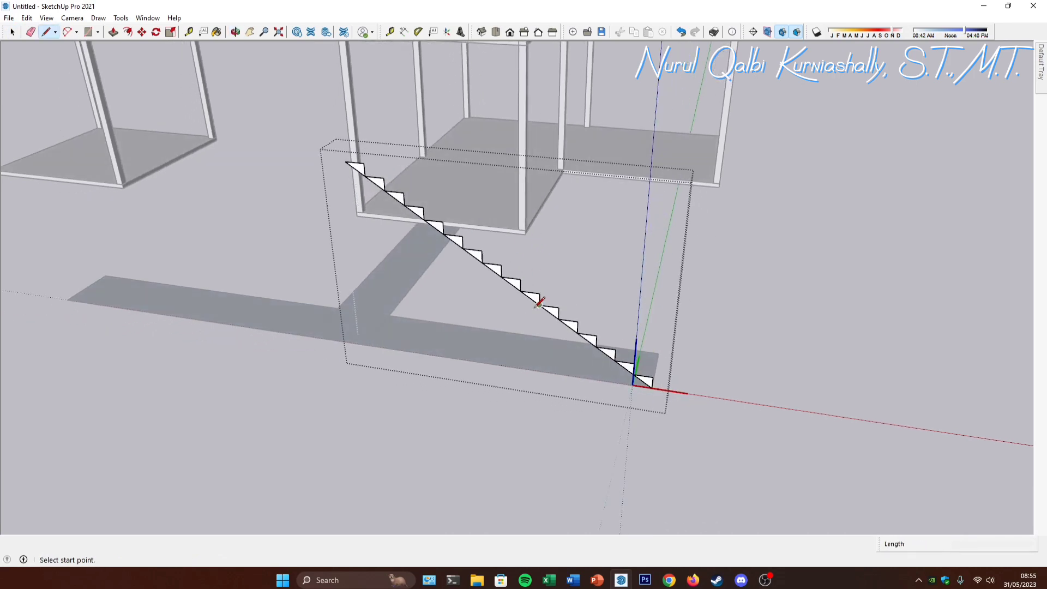
Step: Create a protractor guide along the diagonal line from the stair's lowest front corner, and select it
left_click(418, 32)
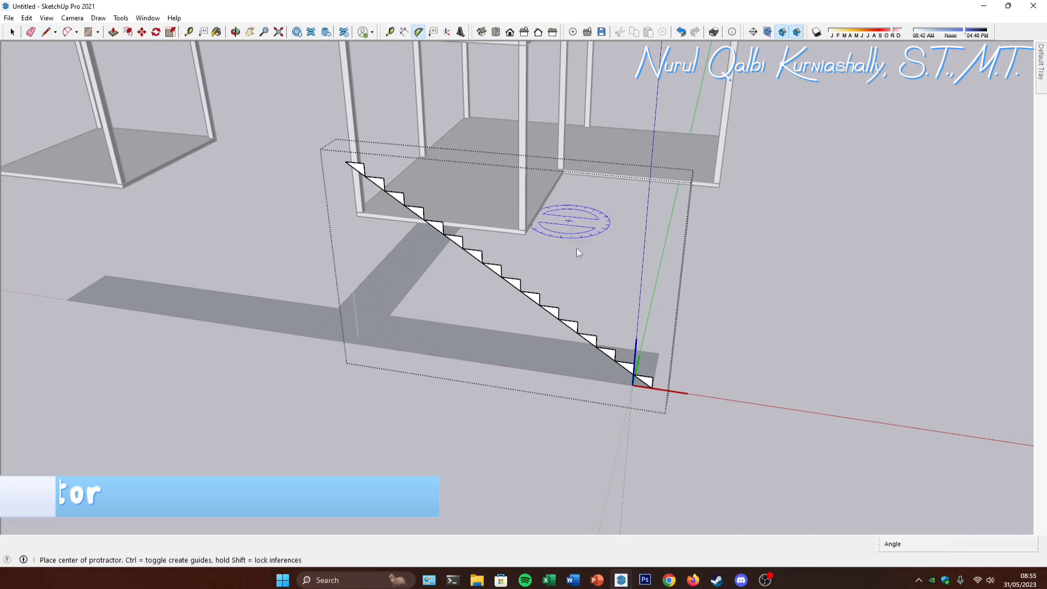
left_click(652, 388)
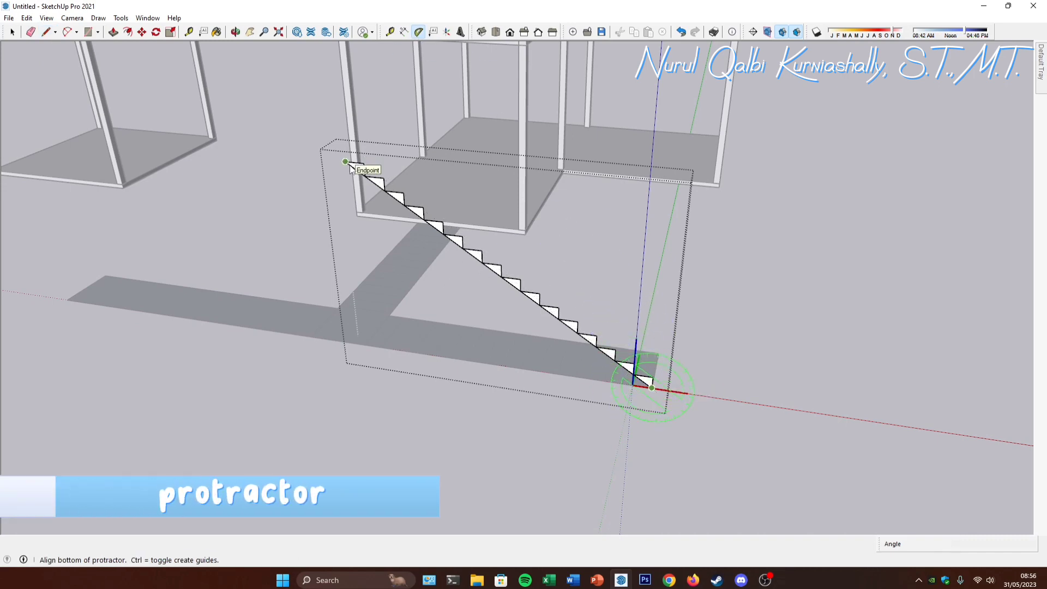
left_click(347, 163)
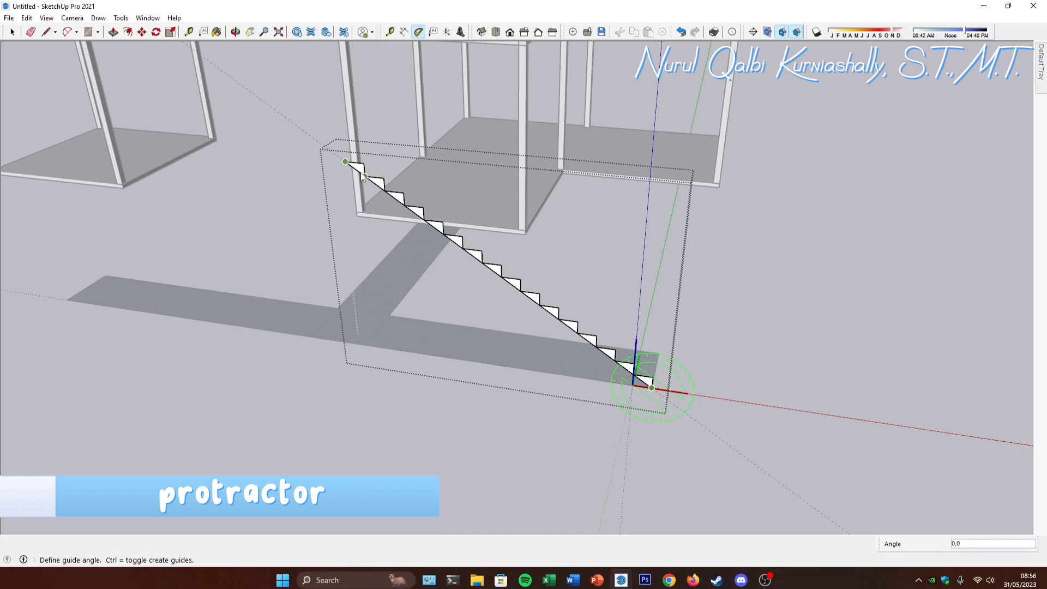
left_click(344, 162)
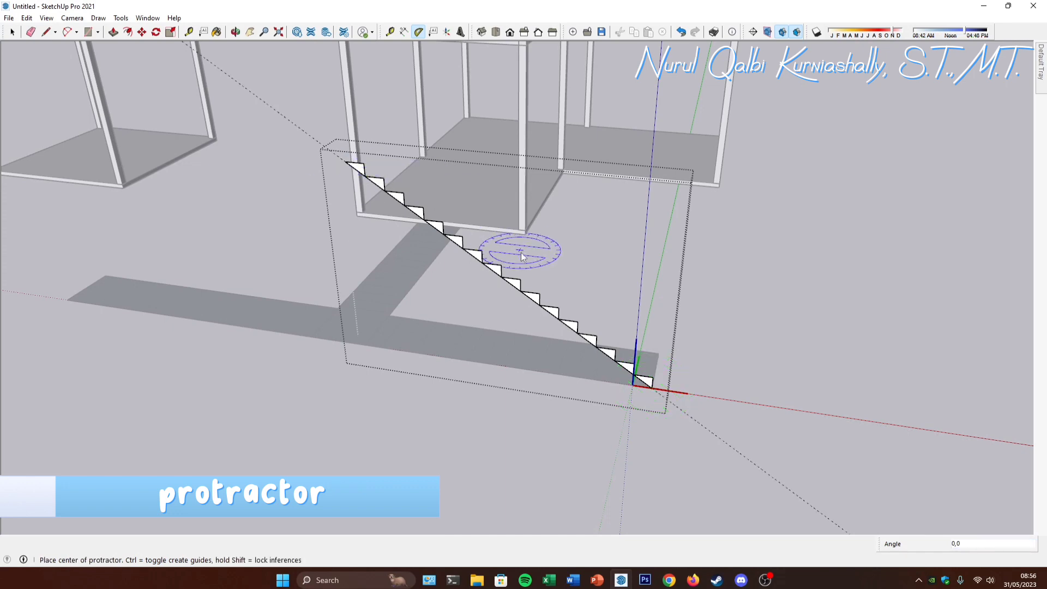
middle_click_drag(521, 253, 538, 270)
key("space")
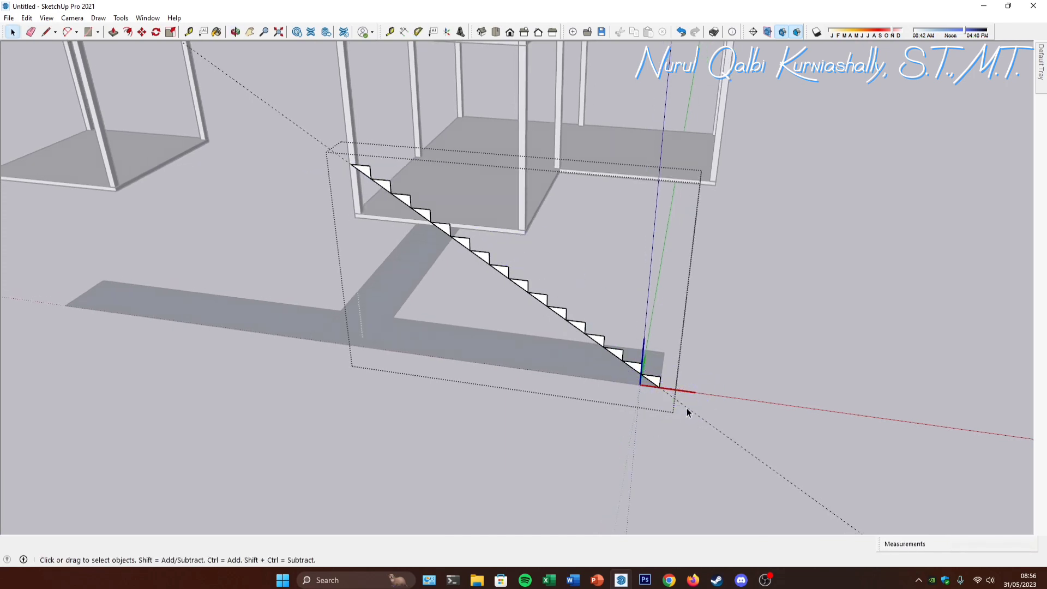
left_click(686, 408)
scroll(659, 382, "up", 5)
key("m")
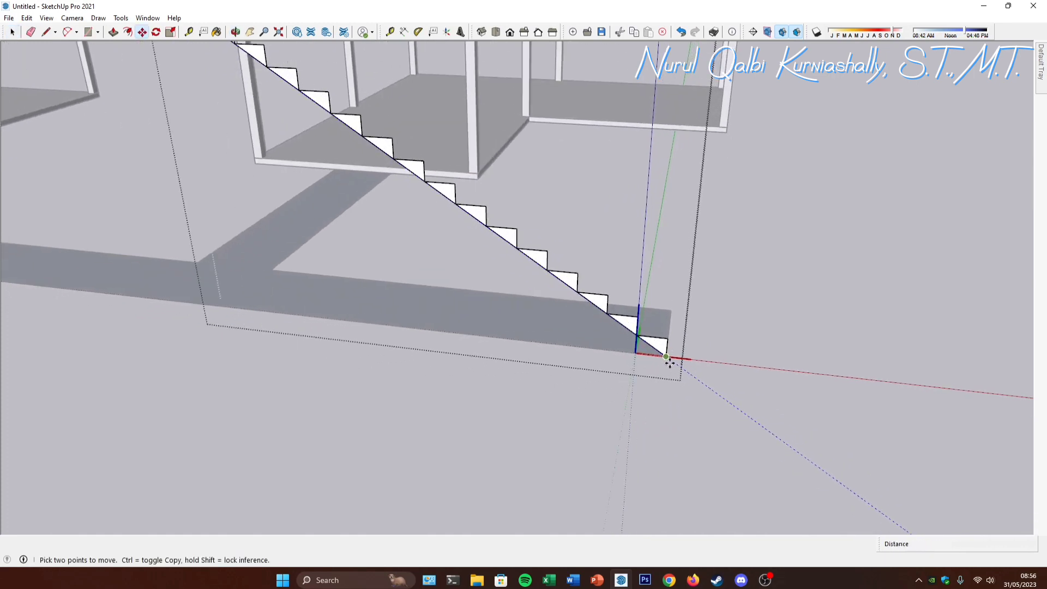
key("ctrl")
left_click(665, 357)
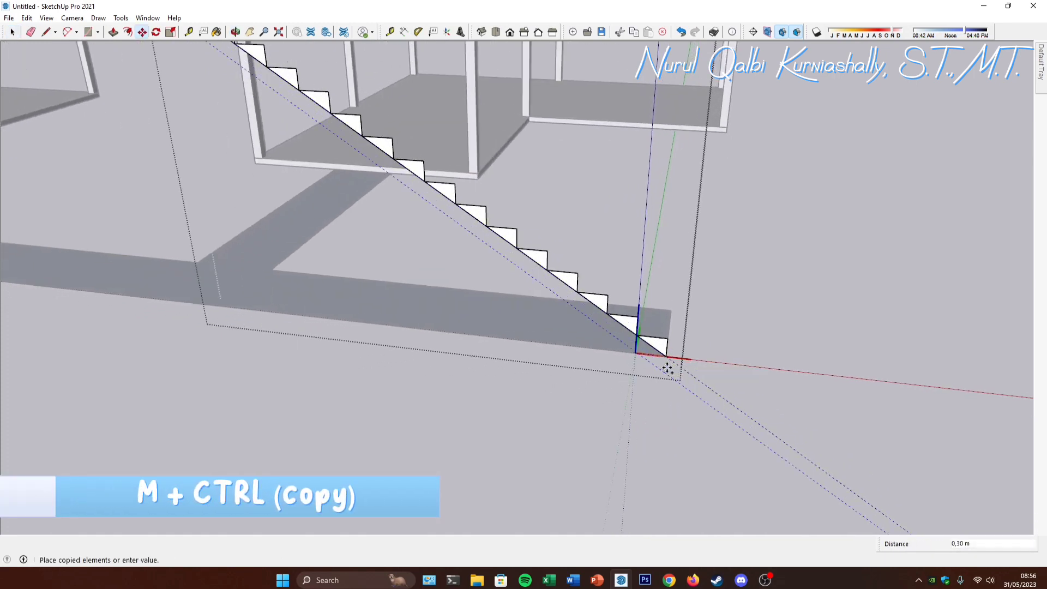
scroll(667, 369, "up", 1)
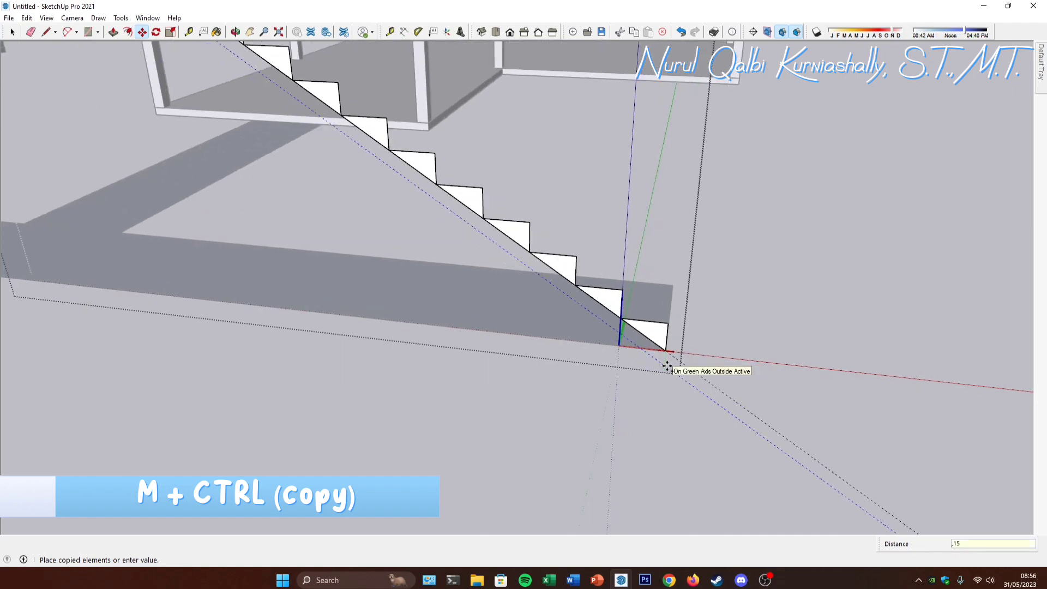
middle_click_drag(666, 362, 638, 317)
key("ctrl+z")
key("space")
Step: Copy the diagonal guide 0.15 m straight down along the blue axis from the stair's lowest front corner
key("m")
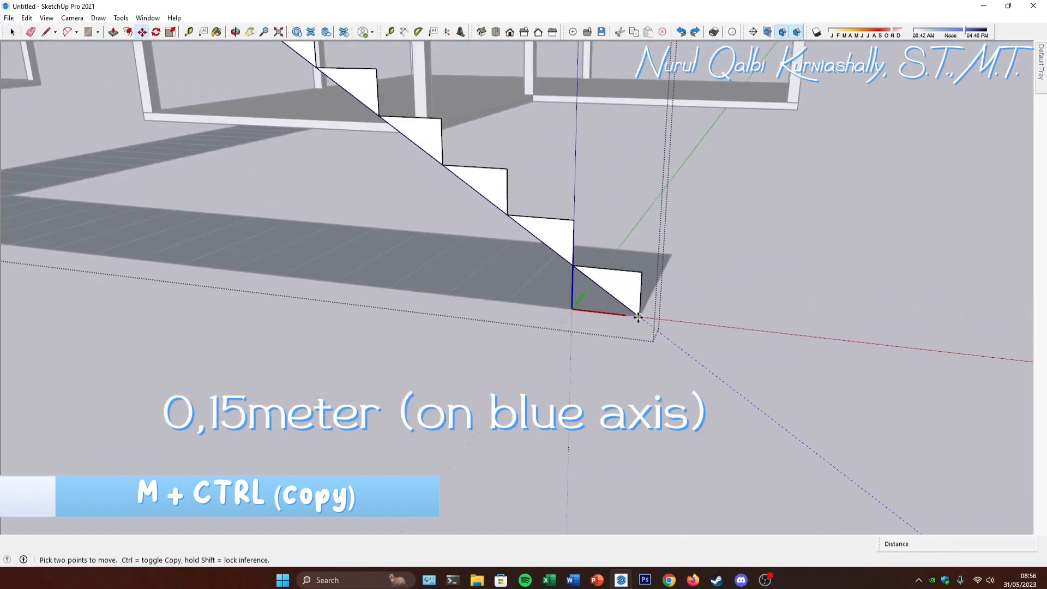
key("ctrl")
left_click(638, 317)
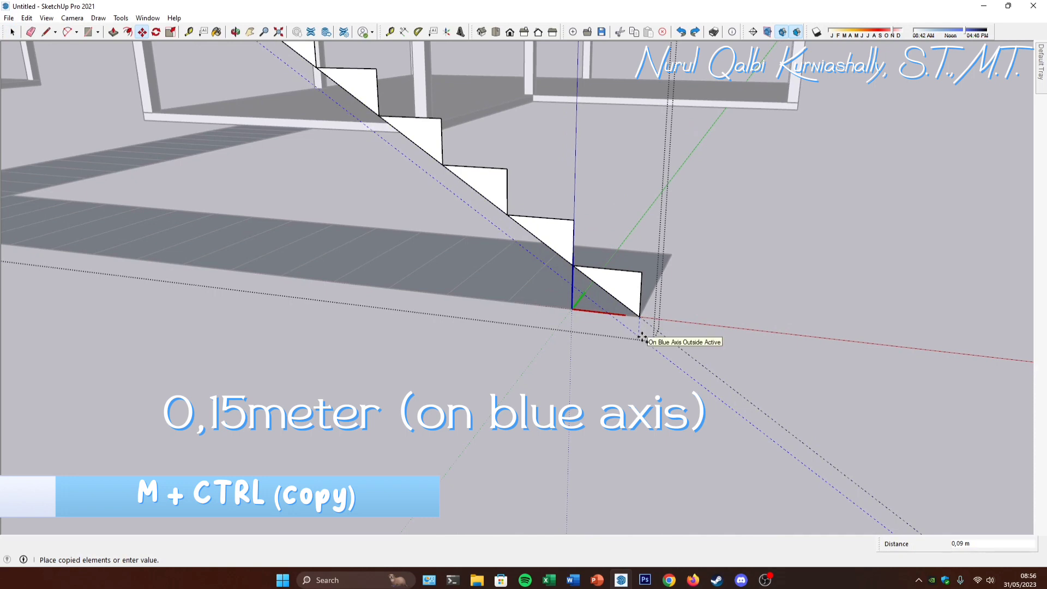
type(",15")
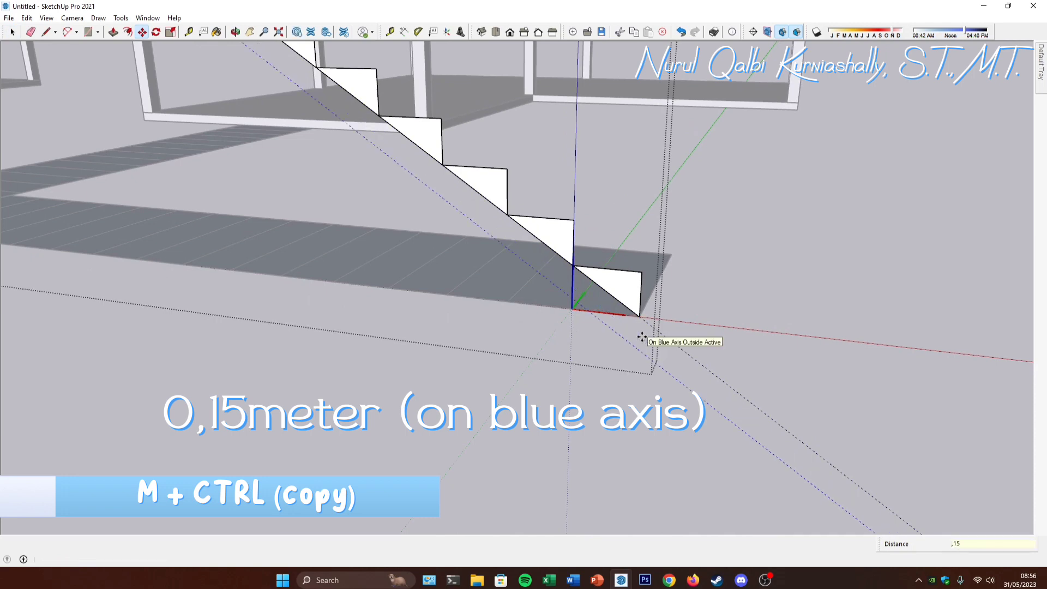
key("Return")
Step: Draw the stair's underside outline along the lower guide, closing it with short edges at the bottom and top of the profile
middle_click_drag(619, 340, 645, 311)
key("l")
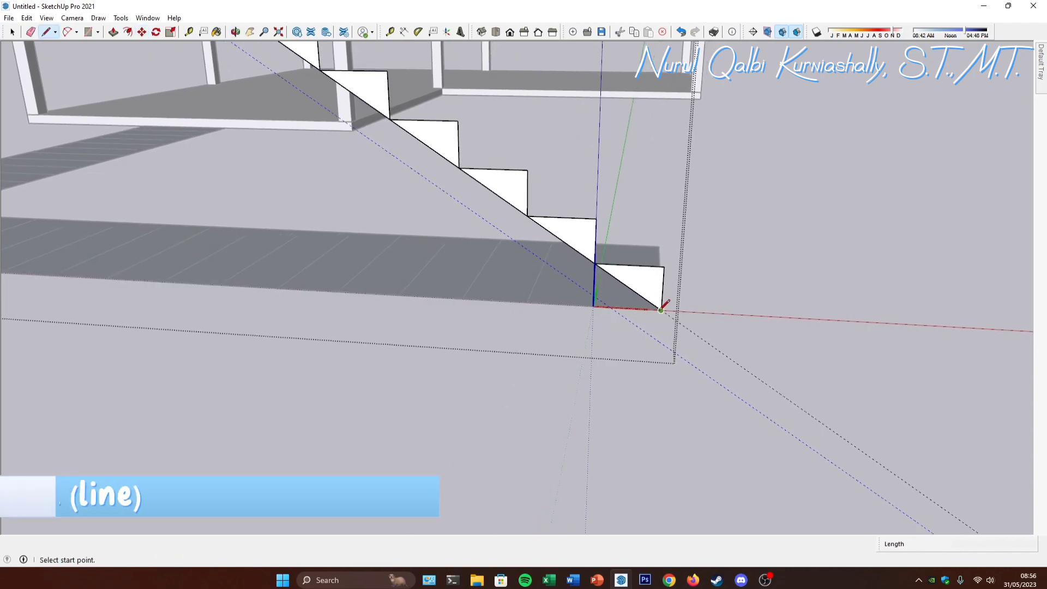
left_click(661, 310)
scroll(663, 350, "down", 5)
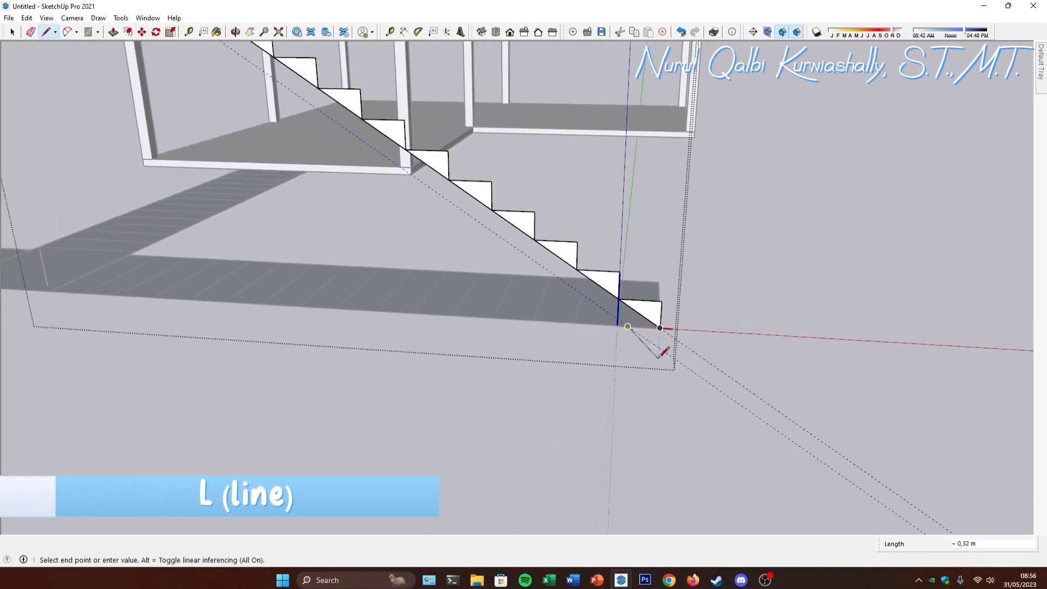
left_click(353, 138)
scroll(354, 136, "up", 3)
left_click(347, 118)
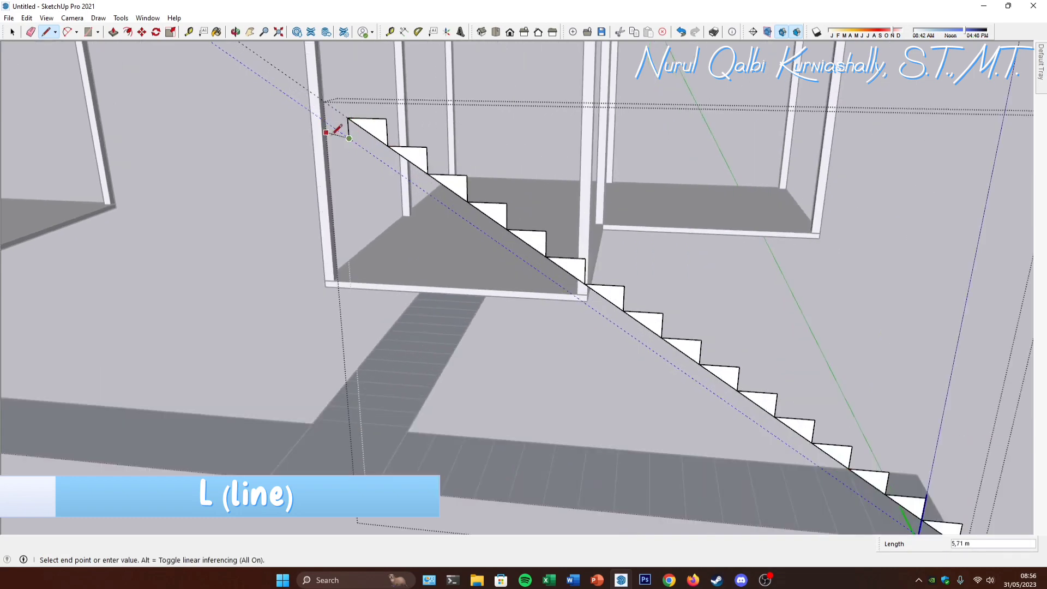
scroll(337, 129, "down", 2)
scroll(770, 426, "up", 3)
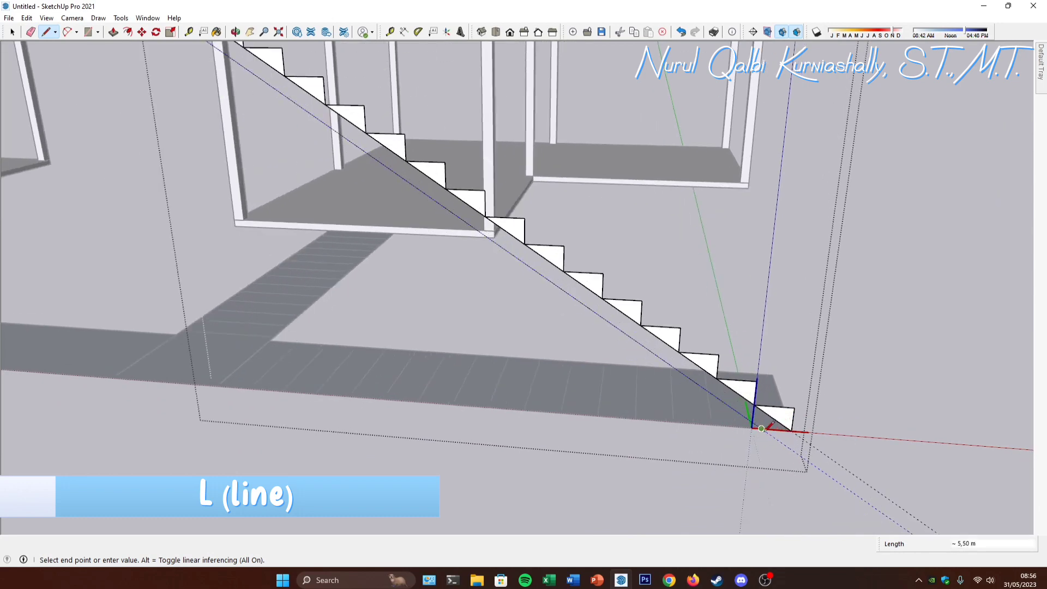
left_click(761, 428)
mouse_move(762, 421)
middle_mouse_down()
mouse_move(668, 357)
mouse_move(760, 421)
middle_mouse_up()
Step: Erase the diagonal segments beneath all the steps and both guide lines, leaving one continuous stair profile
key("e")
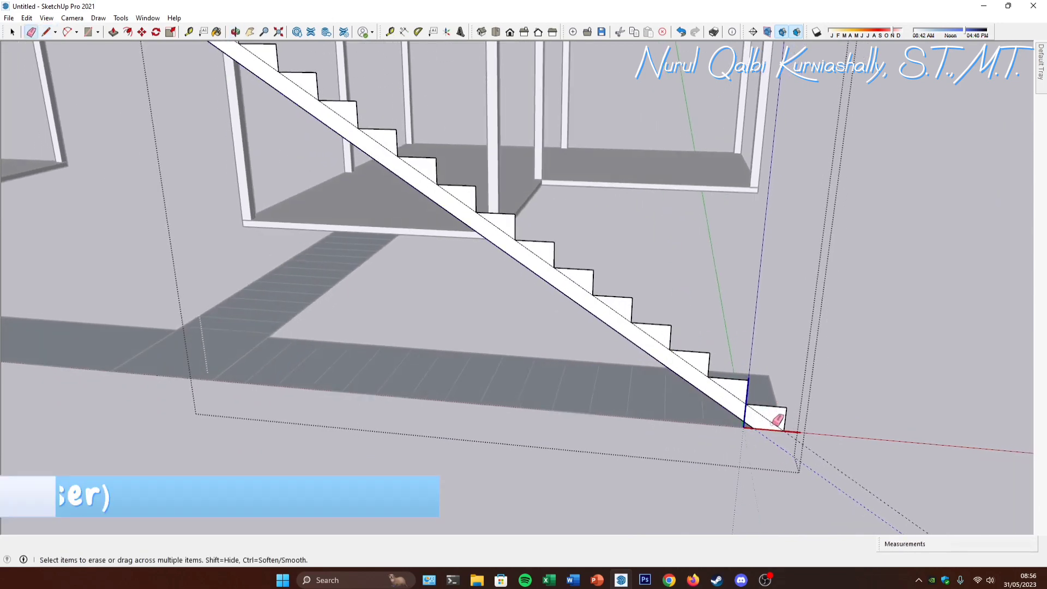
left_click(771, 423)
left_click(727, 389)
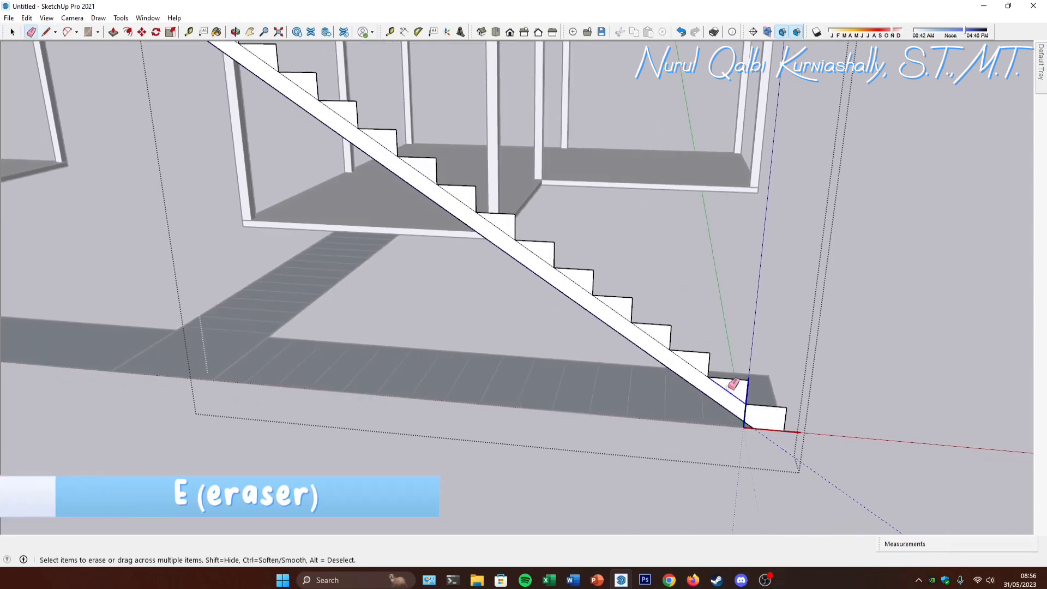
left_click(656, 338)
left_click(605, 301)
left_click(570, 274)
left_click(537, 255)
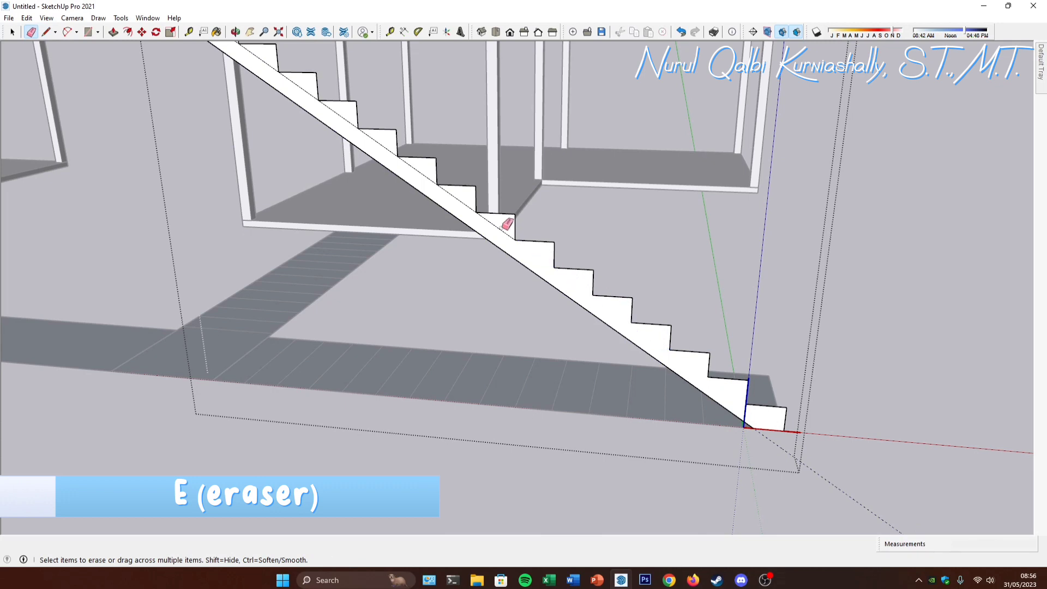
left_click(456, 197)
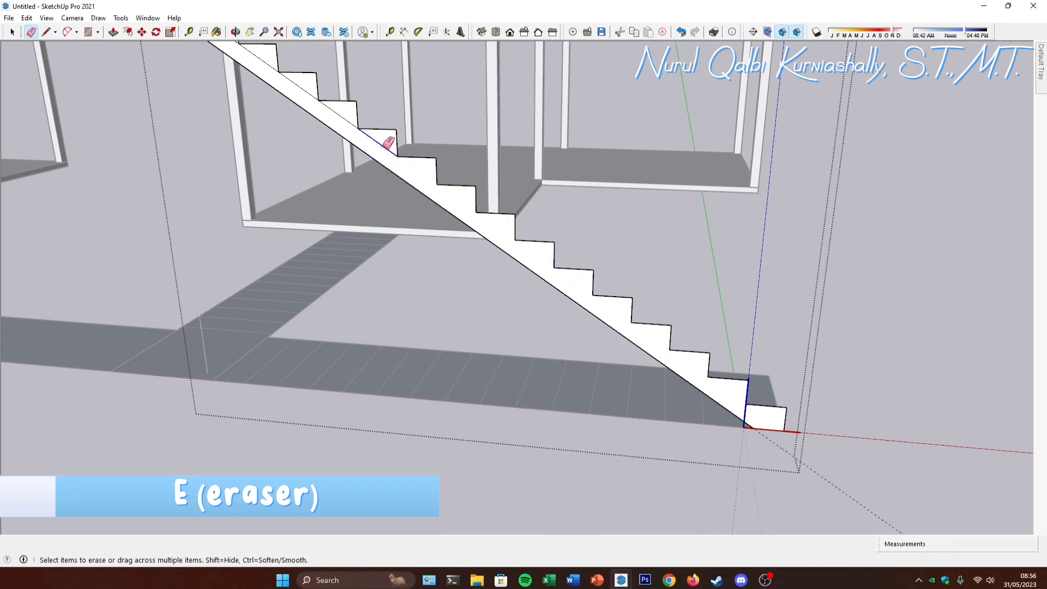
left_click(343, 118)
scroll(539, 341, "down", 2)
scroll(361, 146, "up", 1)
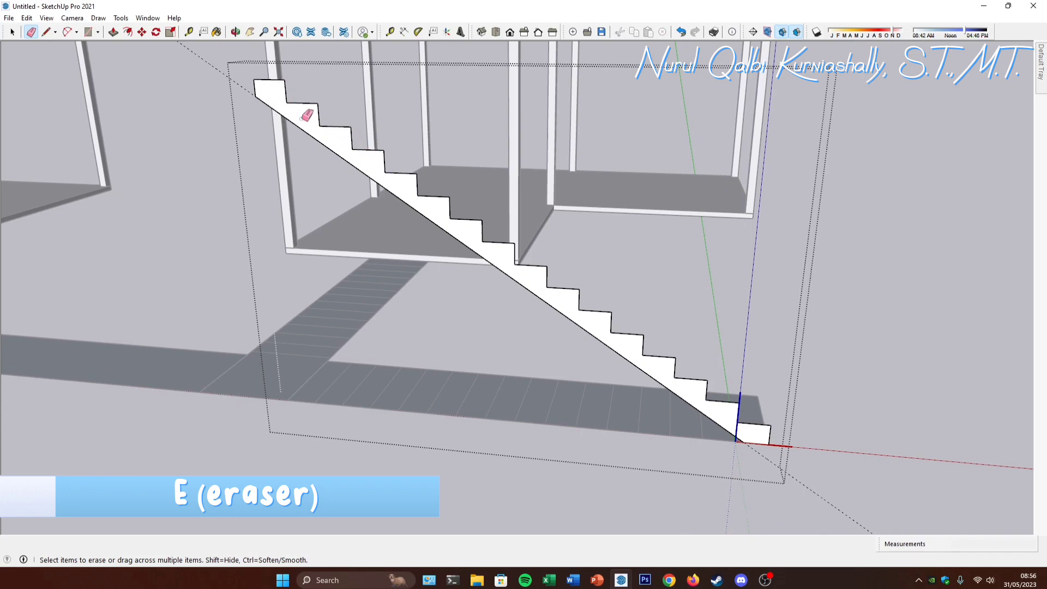
scroll(306, 117, "down", 1)
left_click(224, 75)
scroll(608, 303, "down", 1)
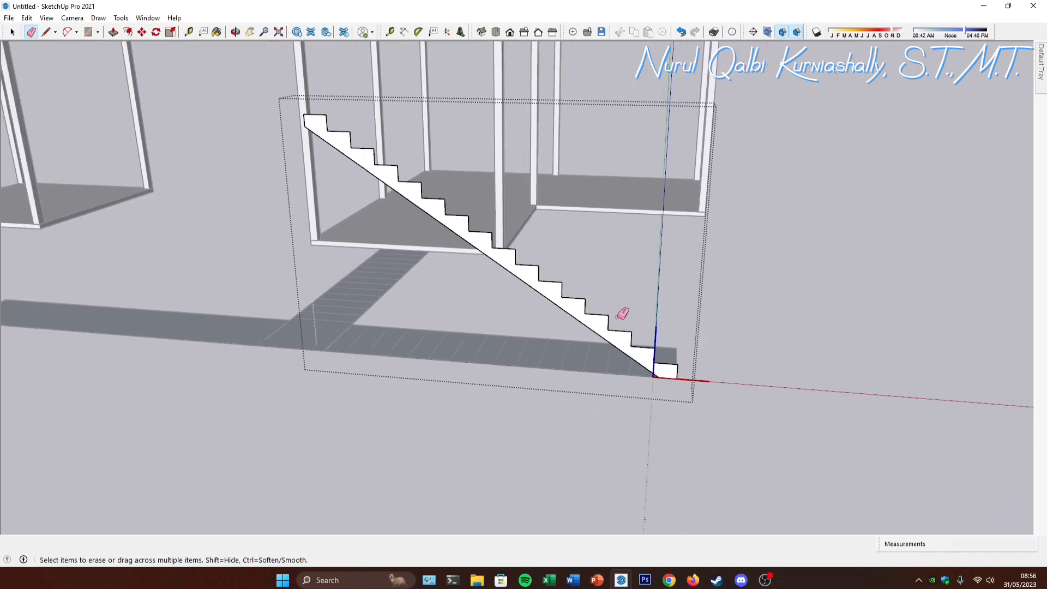
Step: Push/Pull the stair profile by 1 m to form the staircase width, and leave the component editing
middle_click_drag(617, 316, 589, 322)
mouse_move(648, 379)
middle_mouse_down()
mouse_move(544, 452)
mouse_move(542, 423)
middle_mouse_up()
key("p")
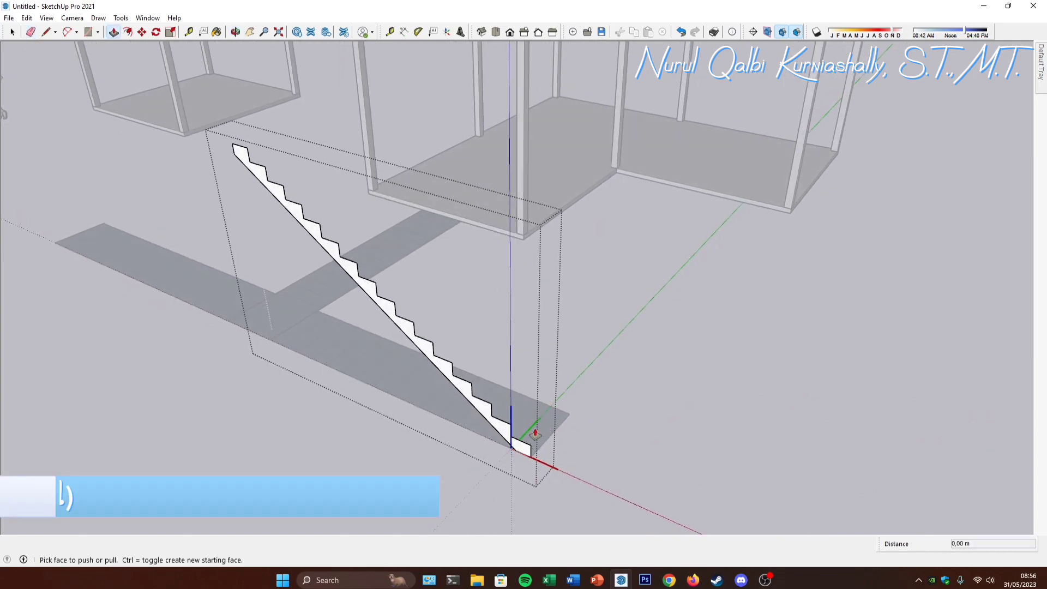
left_click(484, 415)
type("1")
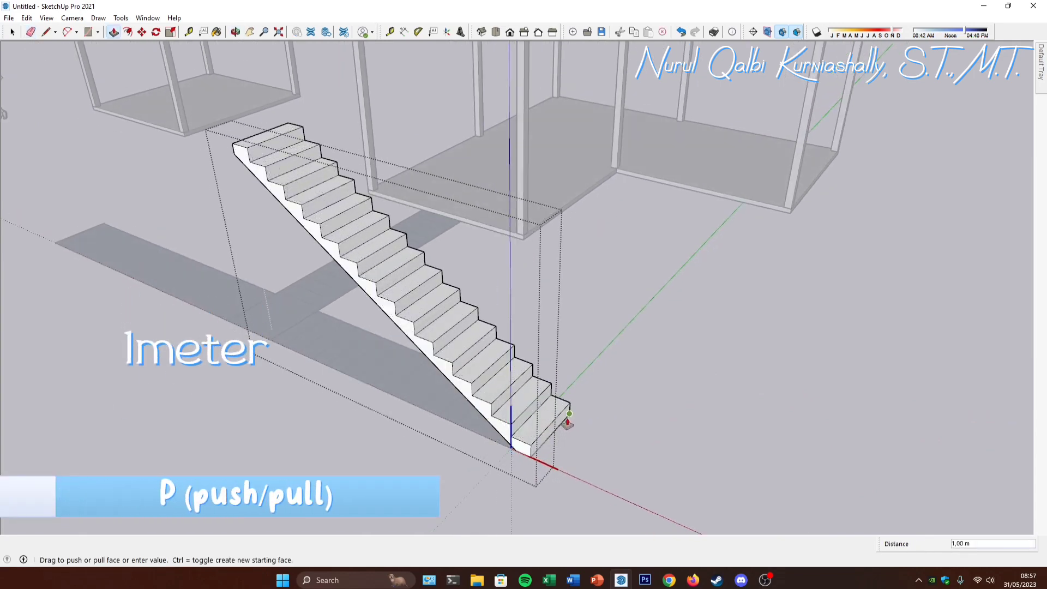
key("Return")
key("space")
left_click(618, 384)
Step: Copy the staircase component along the red axis over the undivided strip on the other side of the landing
scroll(655, 384, "down", 3)
middle_click_drag(551, 355, 621, 338)
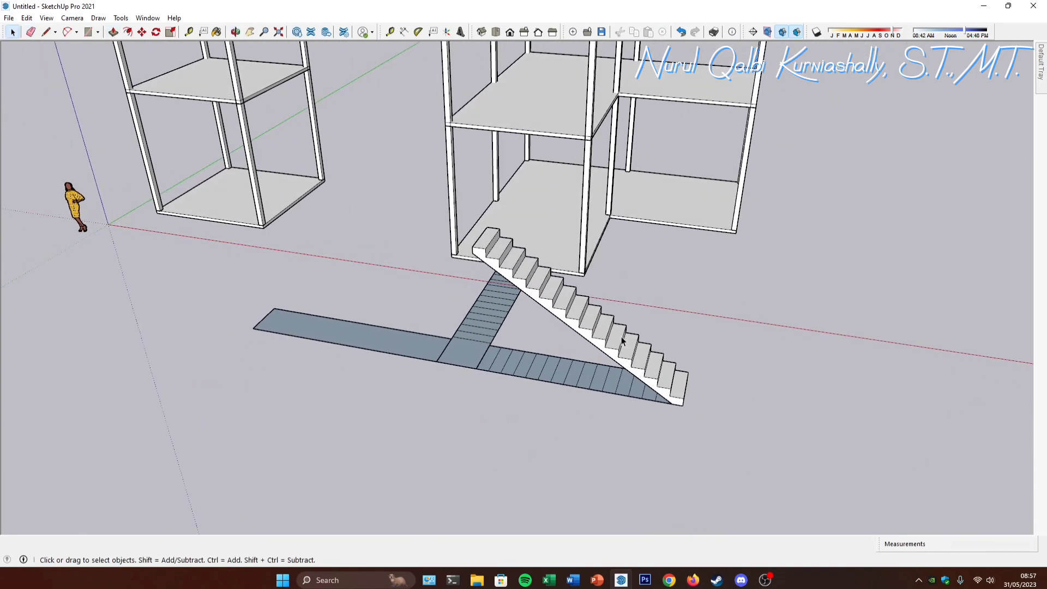
left_click(538, 288)
middle_click_drag(527, 303, 586, 316)
key("m")
key("ctrl")
left_click(689, 421)
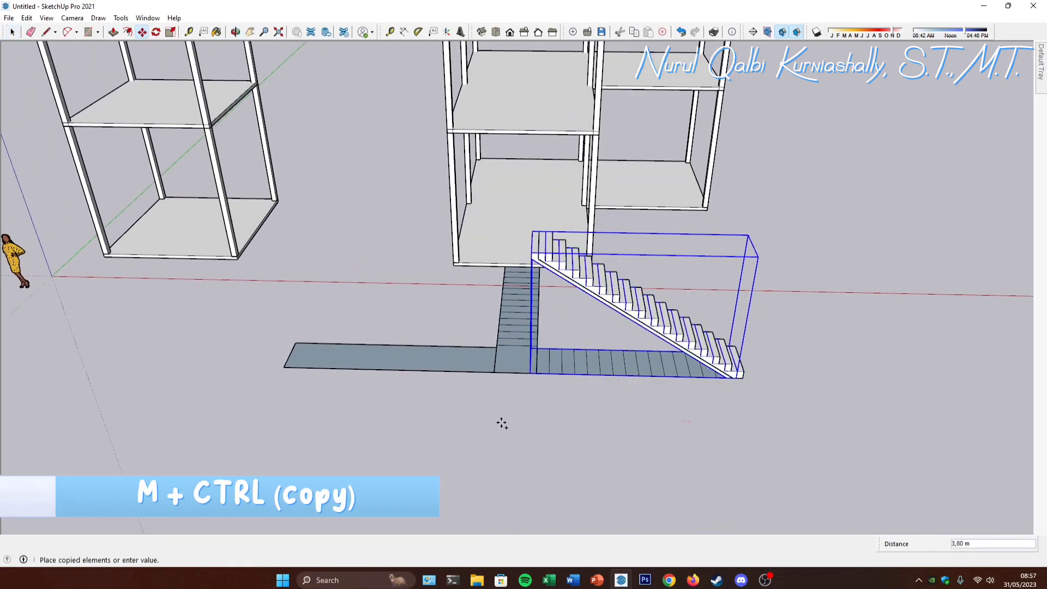
left_click(417, 417)
key("space")
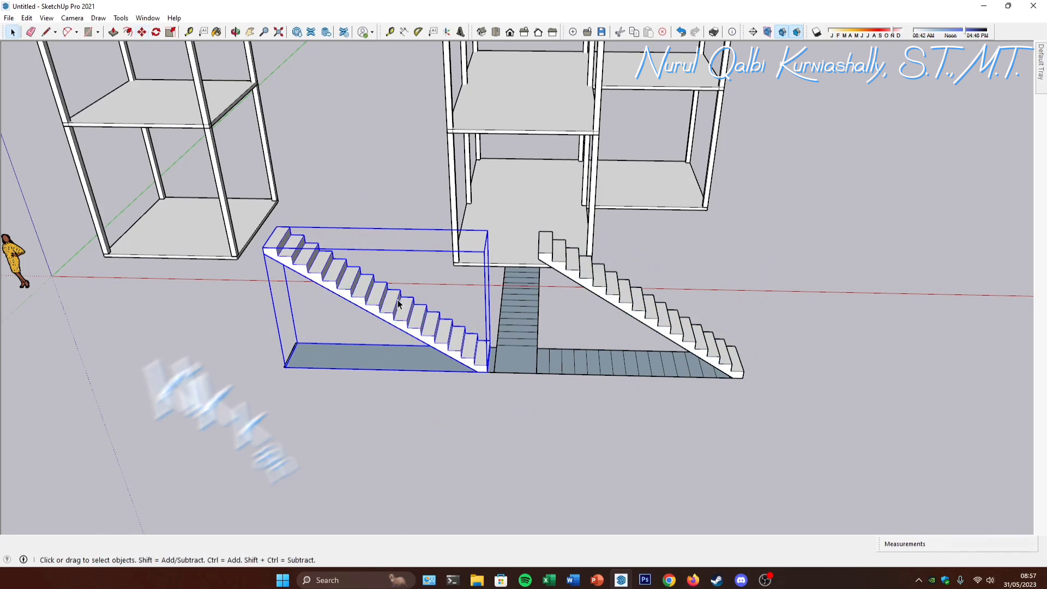
Step: Flip the copied staircase along the component's red axis
right_click(398, 305)
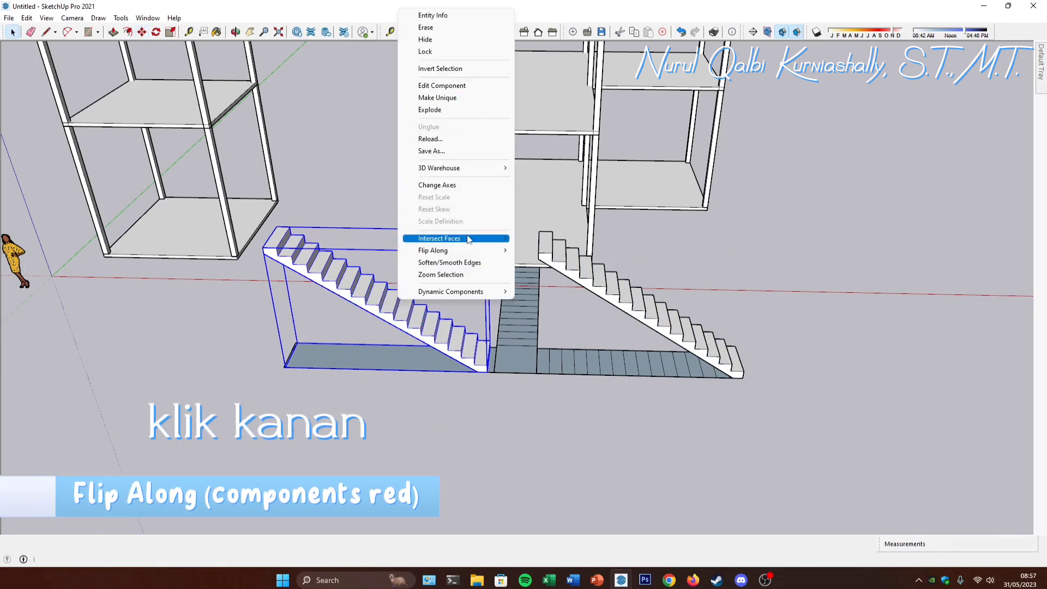
mouse_move(467, 250)
left_click(582, 251)
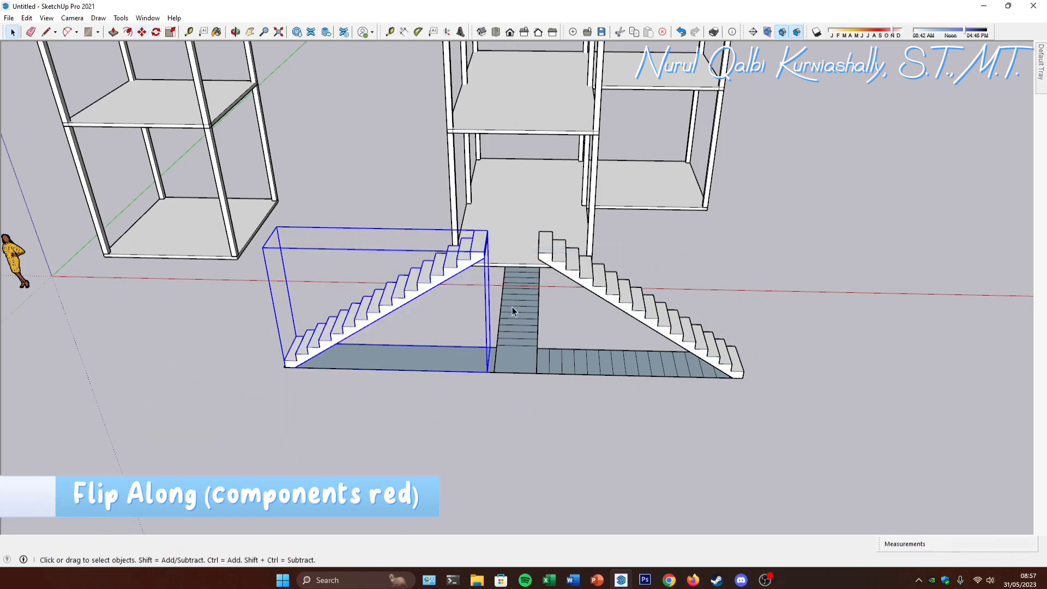
Step: Move the flipped staircase so the lower corner below its high end meets the landing outline's front corner
middle_click_drag(512, 304, 467, 304)
key("m")
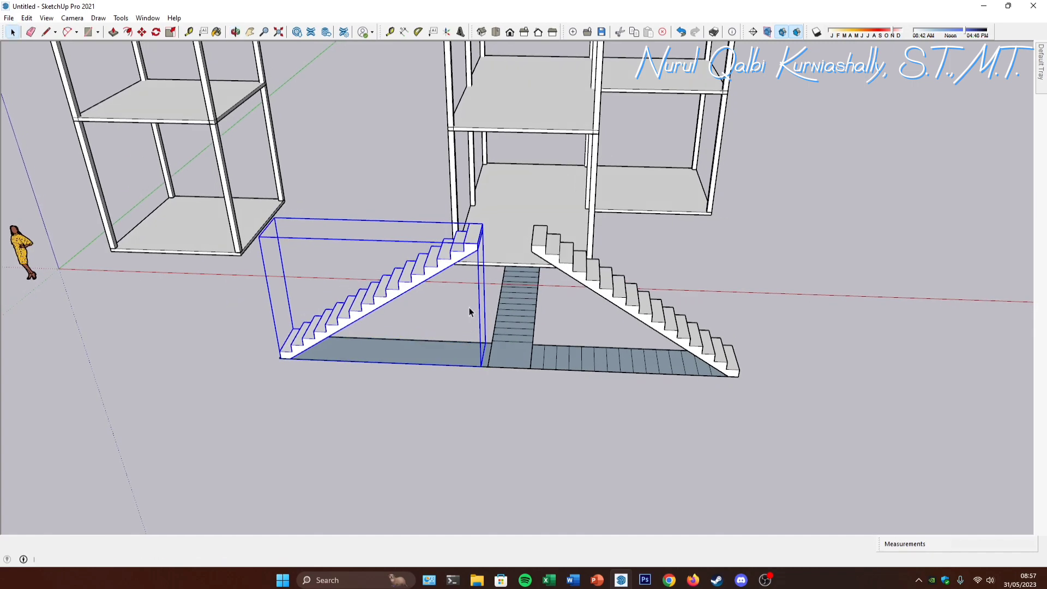
scroll(480, 276, "up", 4)
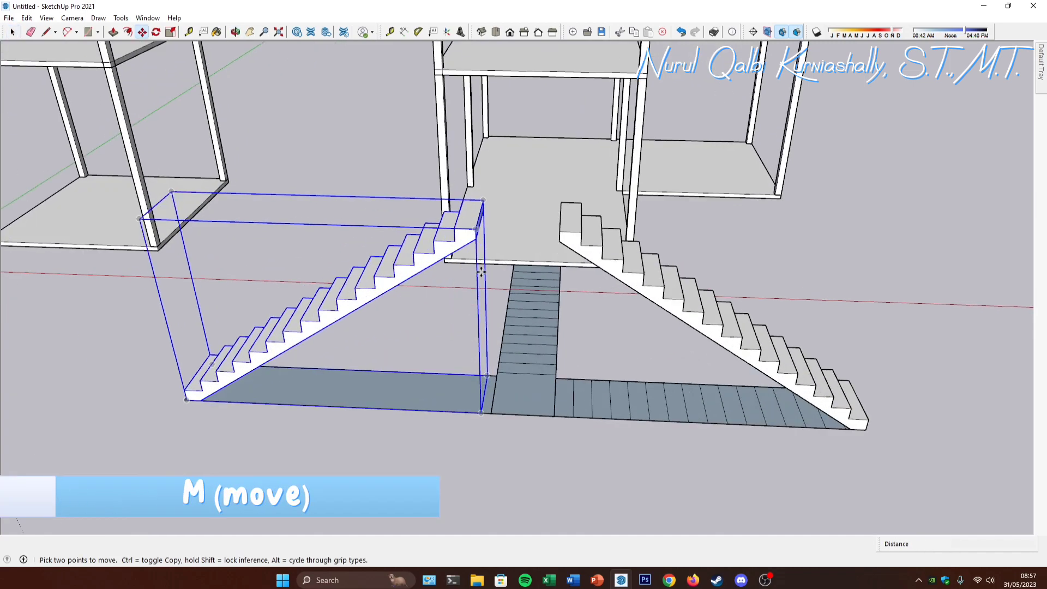
left_click(463, 243)
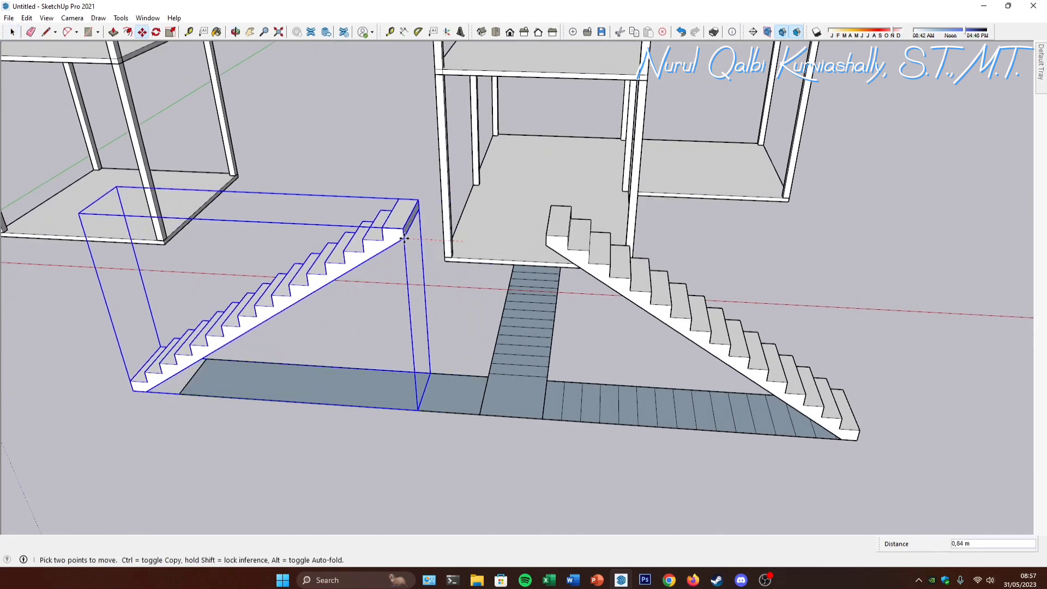
left_click(482, 416)
middle_click_drag(482, 416, 324, 436)
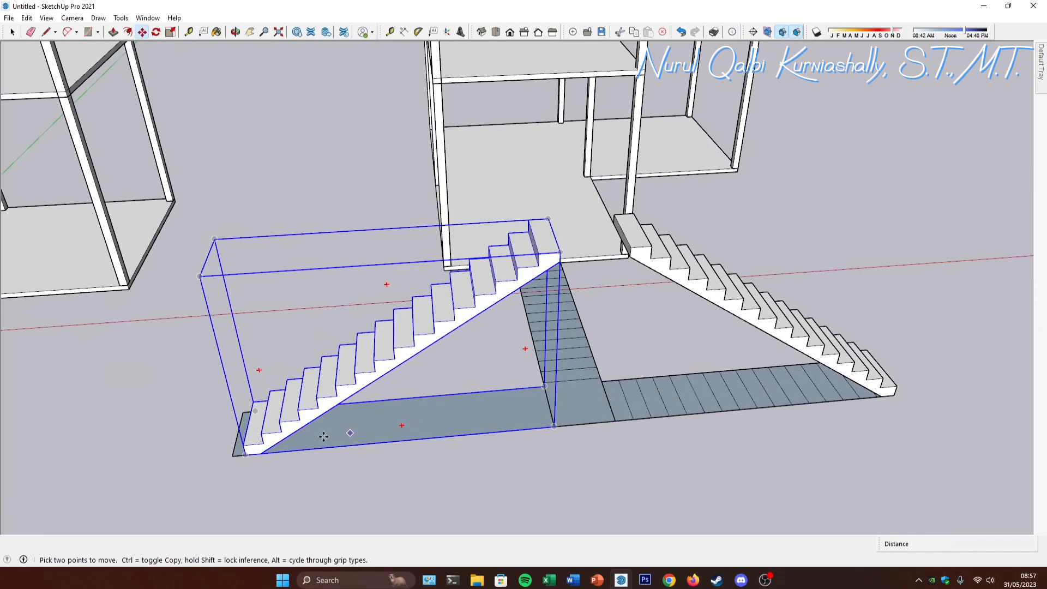
Step: Draw a rectangle spanning the gap between the top steps of the two facing staircases
key("space")
left_click(443, 414)
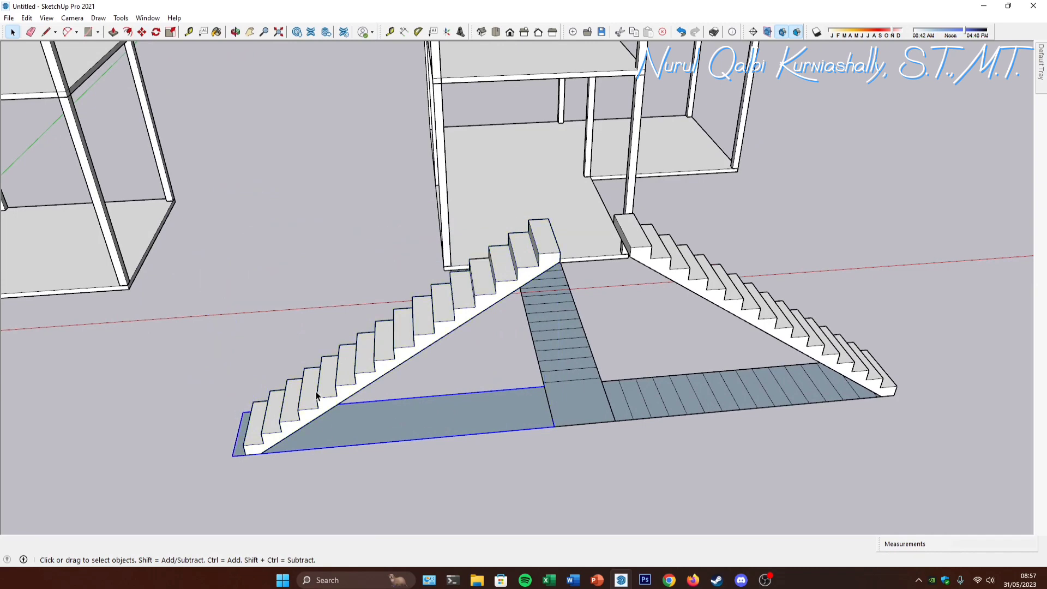
middle_click_drag(437, 347, 490, 279)
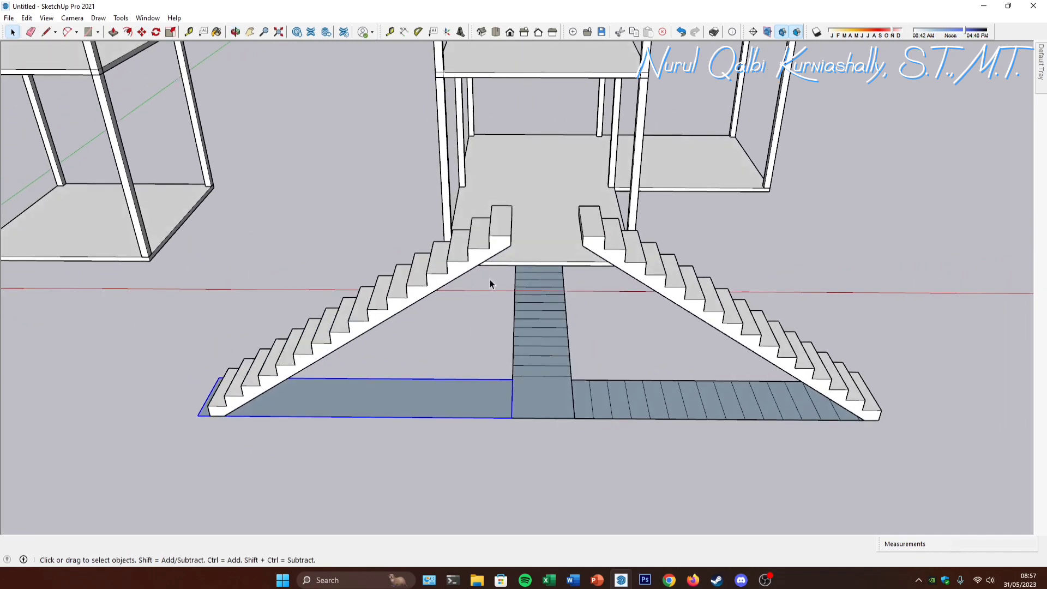
middle_click_drag(532, 306, 559, 316)
scroll(530, 224, "up", 3)
middle_click_drag(517, 251, 509, 276)
key("r")
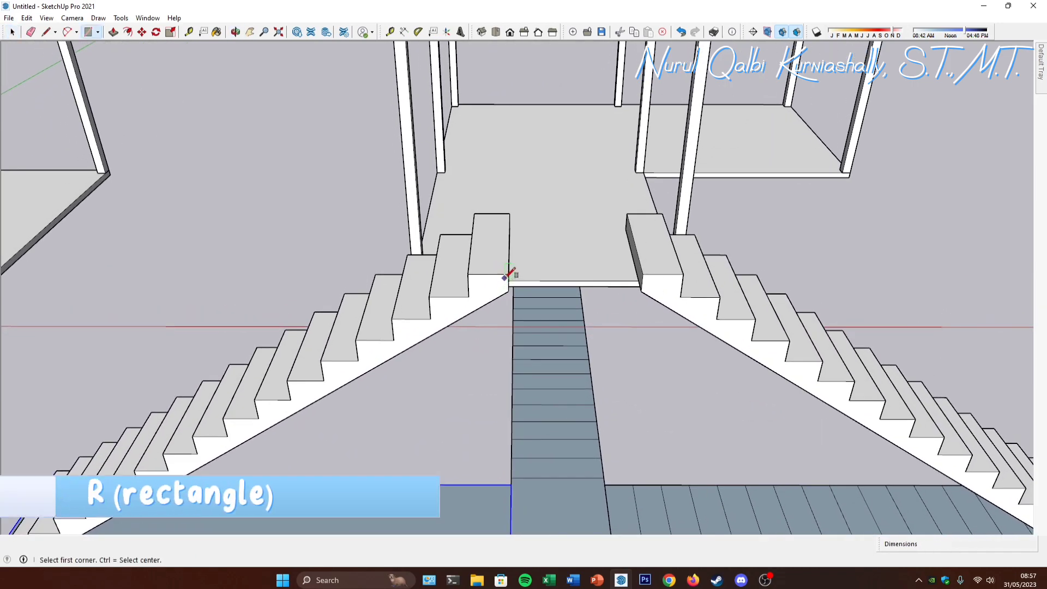
left_click(510, 272)
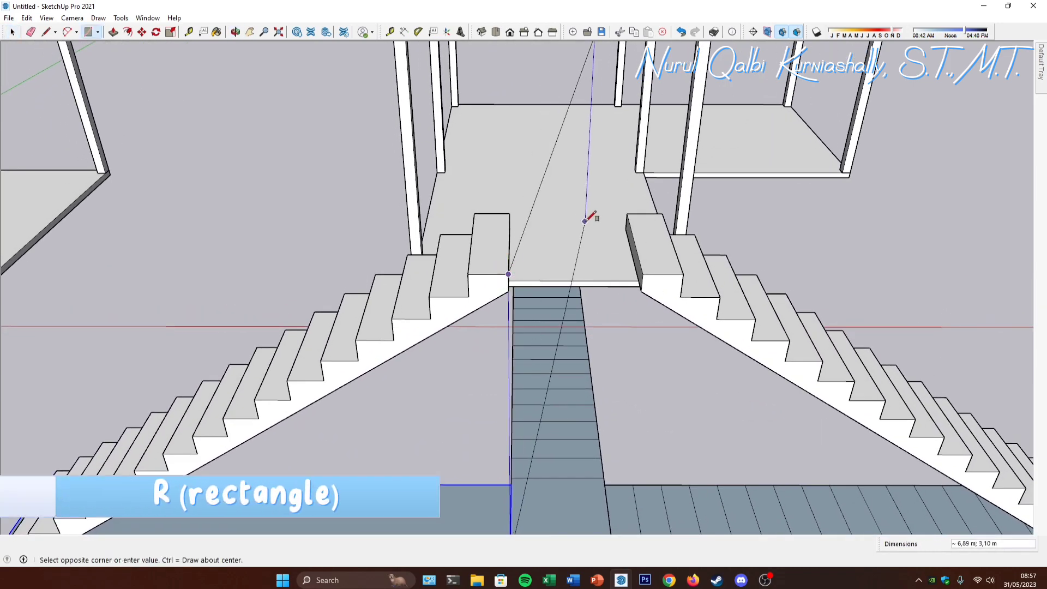
left_click(627, 214)
Step: Make the new rectangle between the top steps a group
middle_click_drag(621, 234, 559, 280)
key("space")
left_click(529, 258)
right_click(529, 258)
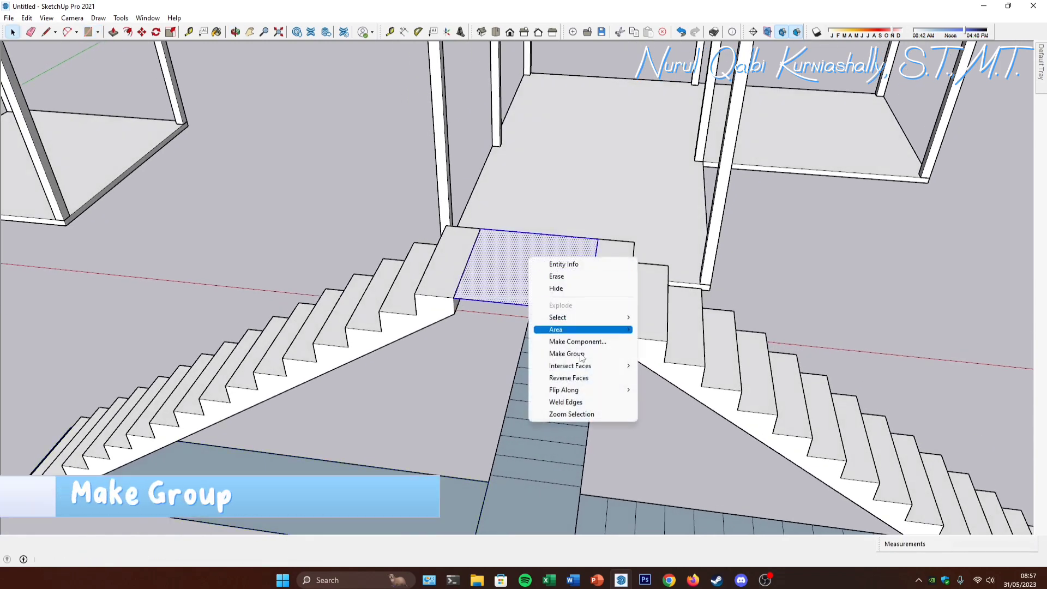
left_click(583, 355)
Step: Inside the group, Push/Pull the landing face up by 0.2 m
double_click(539, 277)
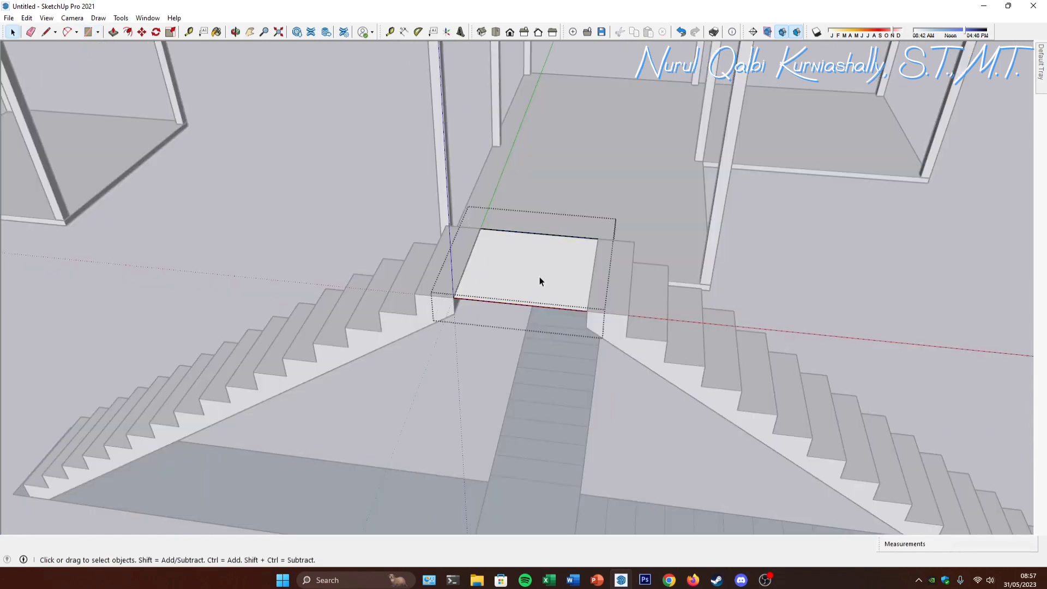
key("p")
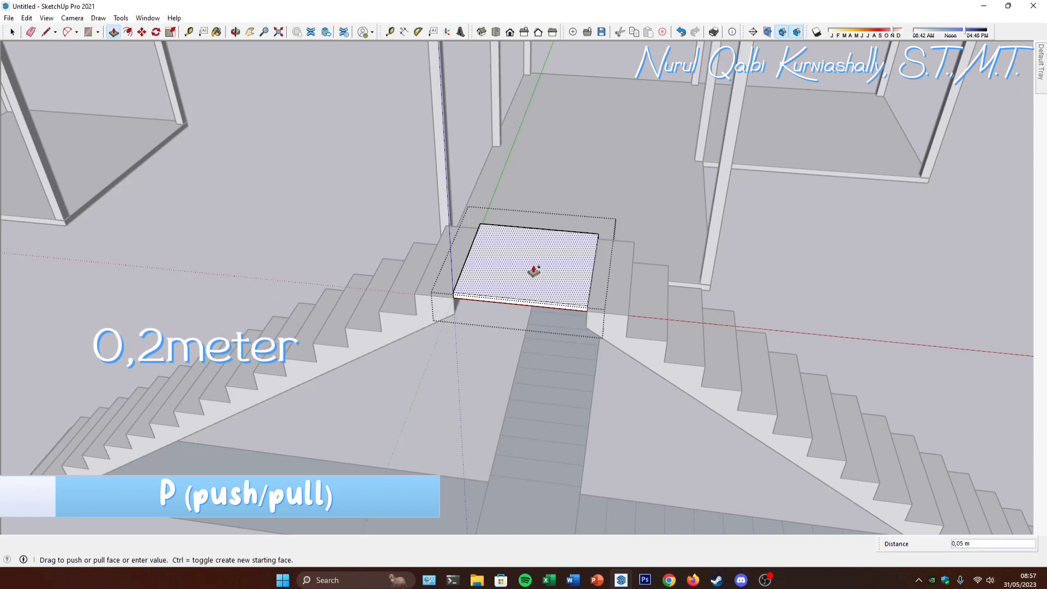
key("Return")
middle_click_drag(534, 271, 515, 257)
key("space")
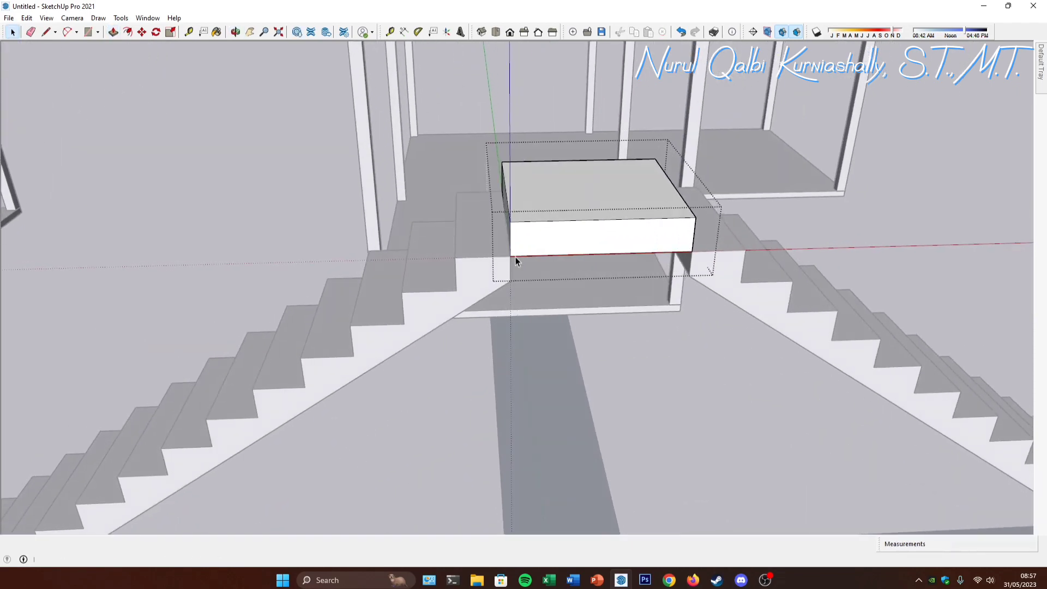
Step: Draw triangles under both ends of the landing's front face, with sloping lines about 0.27 m long continuing the staircase undersides
key("l")
left_click(511, 281)
left_click(551, 255)
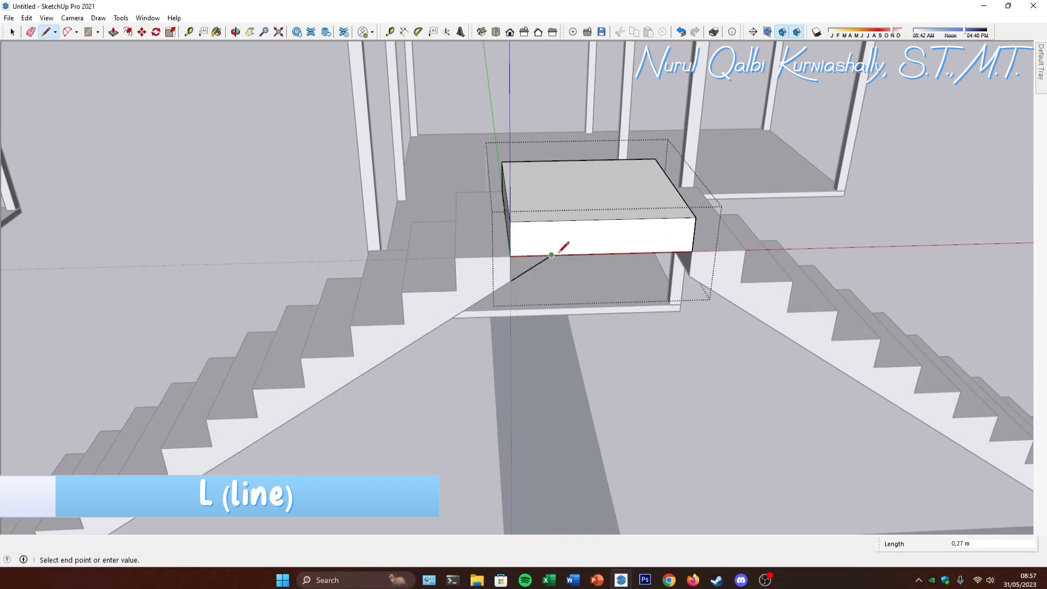
key("Escape")
left_click(689, 276)
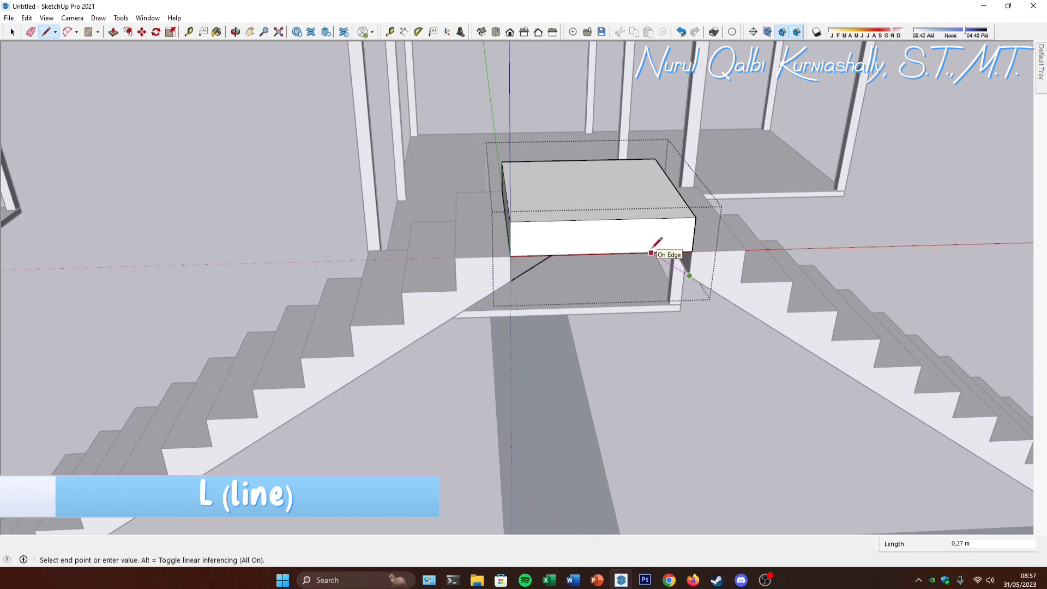
left_click(694, 249)
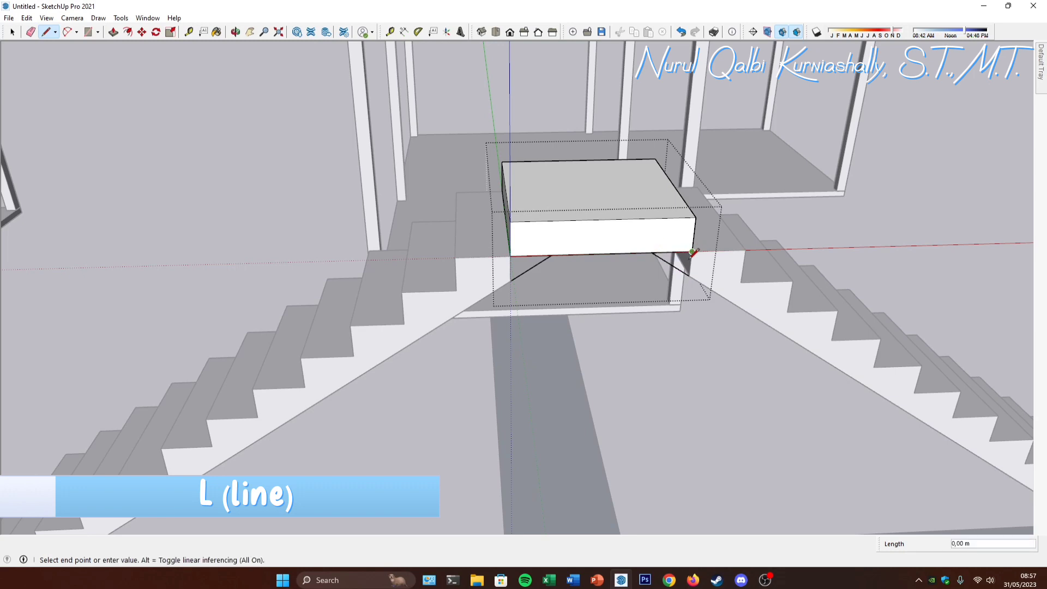
left_click(690, 275)
left_click(510, 255)
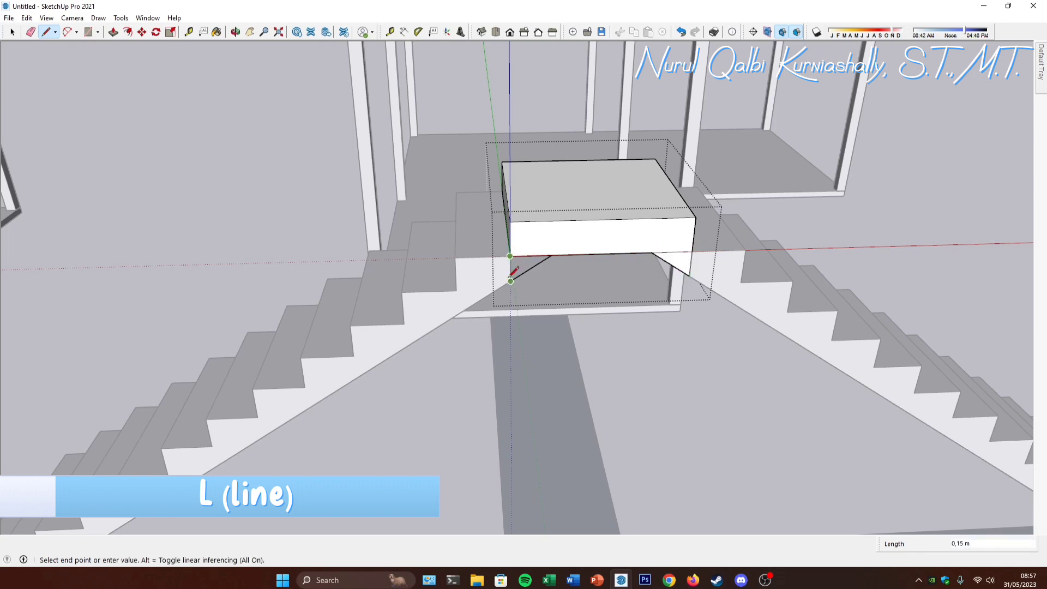
left_click(510, 281)
Step: Push/Pull both triangular faces 1 m to the opposite edge of the landing
middle_click_drag(510, 280, 513, 273)
key("p")
left_click(513, 273)
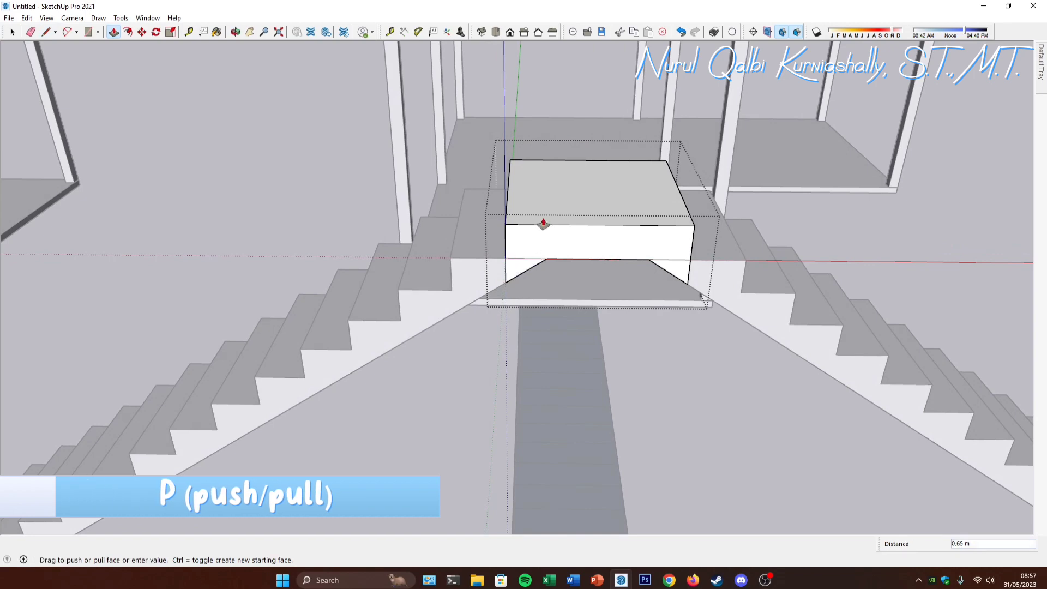
middle_click_drag(542, 224, 523, 186)
left_click(525, 161)
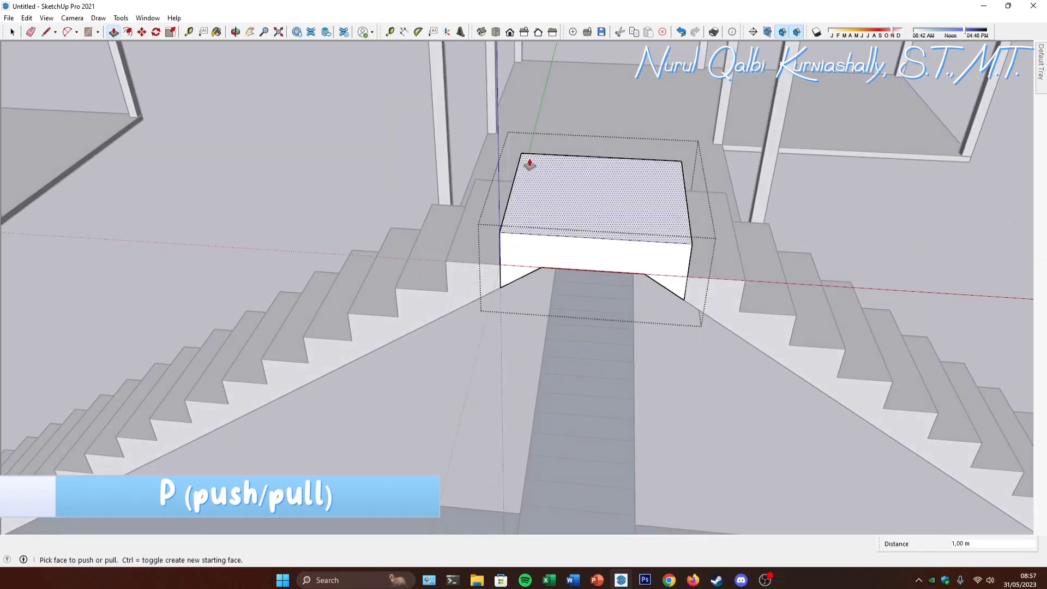
left_click(666, 285)
left_click(685, 165)
left_click(677, 241)
left_click(623, 253)
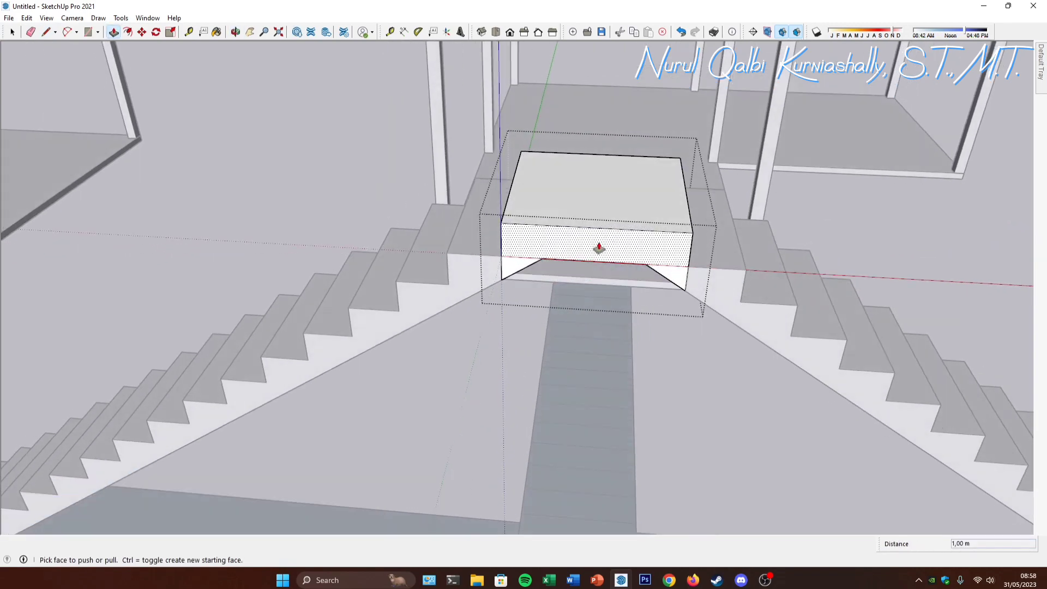
Step: Erase the leftover edges between the landing slab and its triangular ends, and leave the group
key("e")
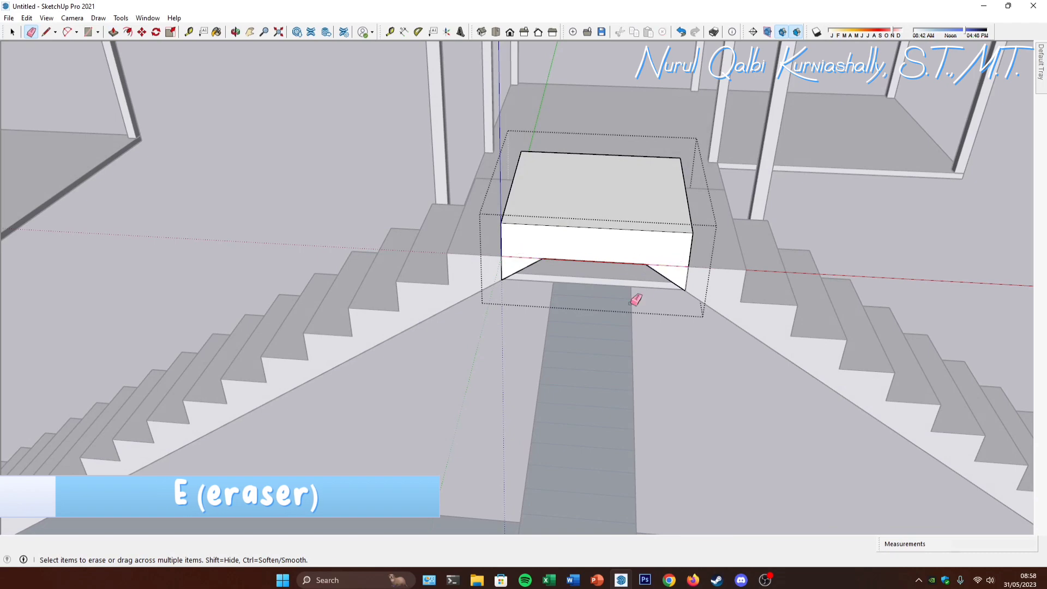
middle_click_drag(637, 299, 449, 250)
scroll(438, 239, "up", 2)
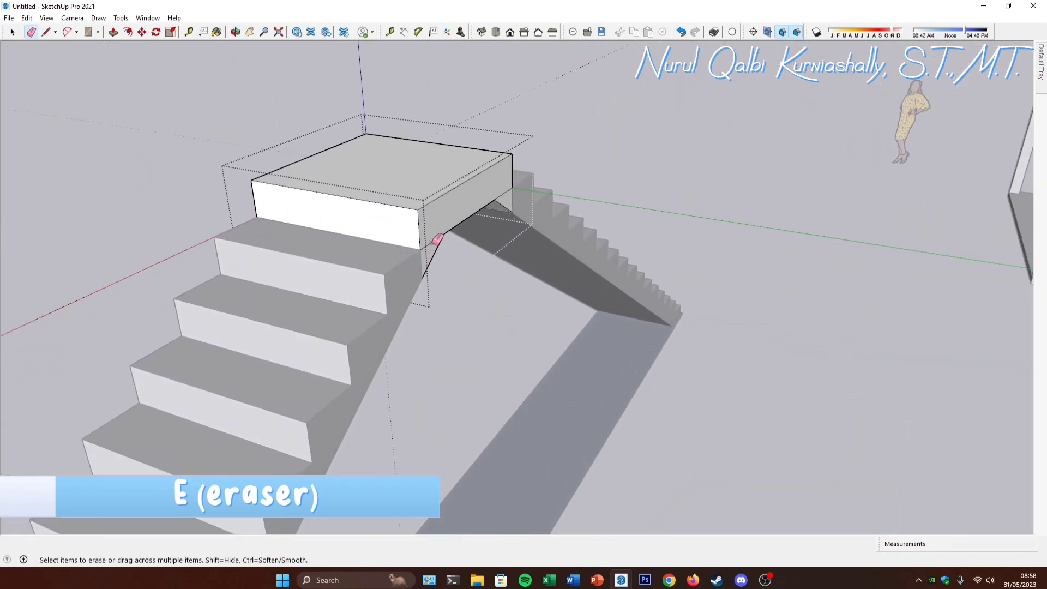
middle_click_drag(507, 189, 727, 337)
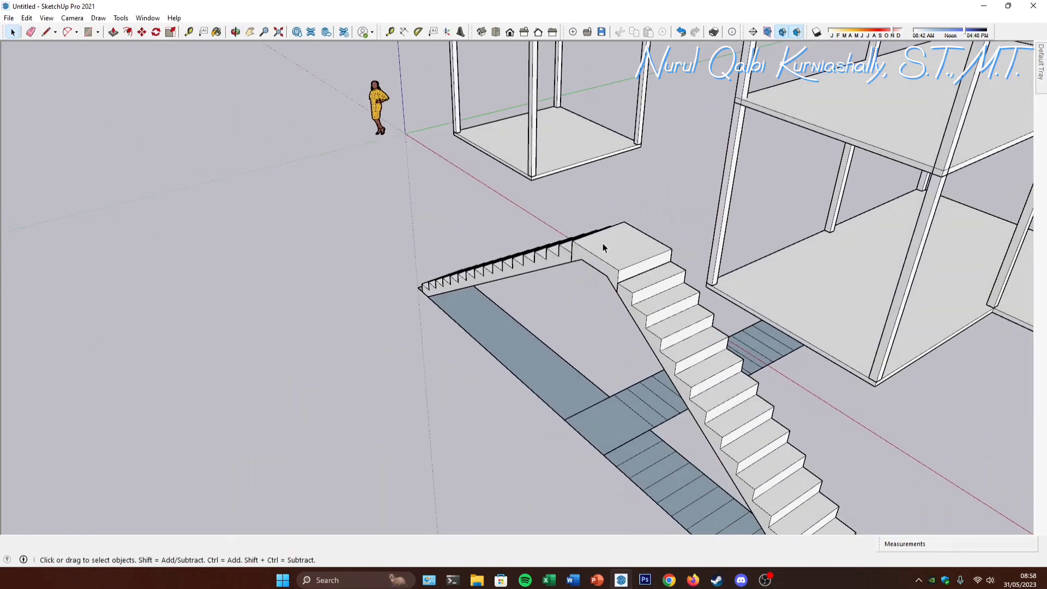
middle_click_drag(603, 243, 413, 266)
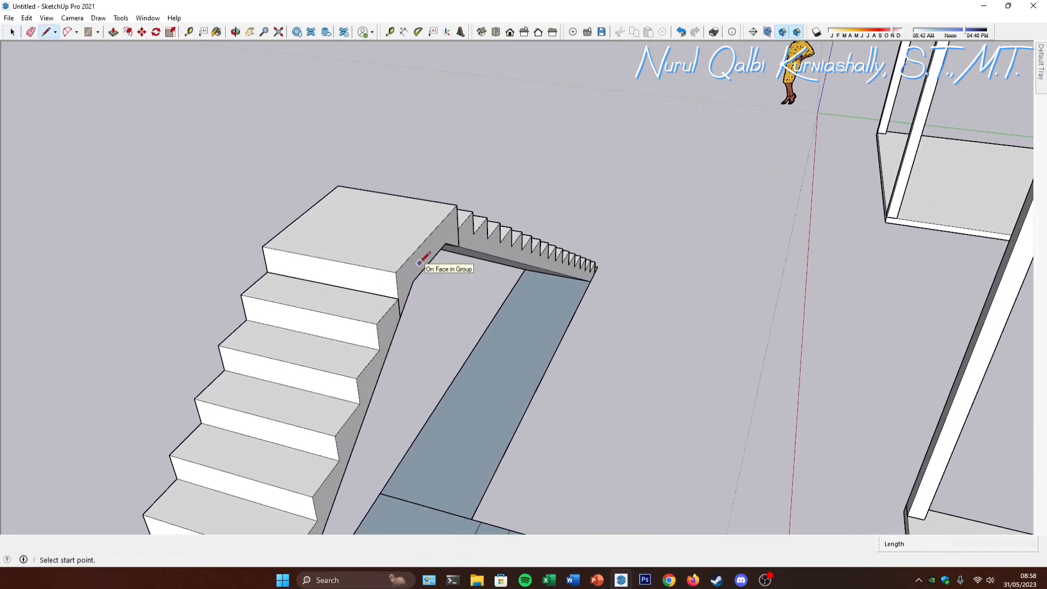
Step: Inside the landing group, Push/Pull the face toward the building outward by 0.4 m
key("space")
double_click(401, 243)
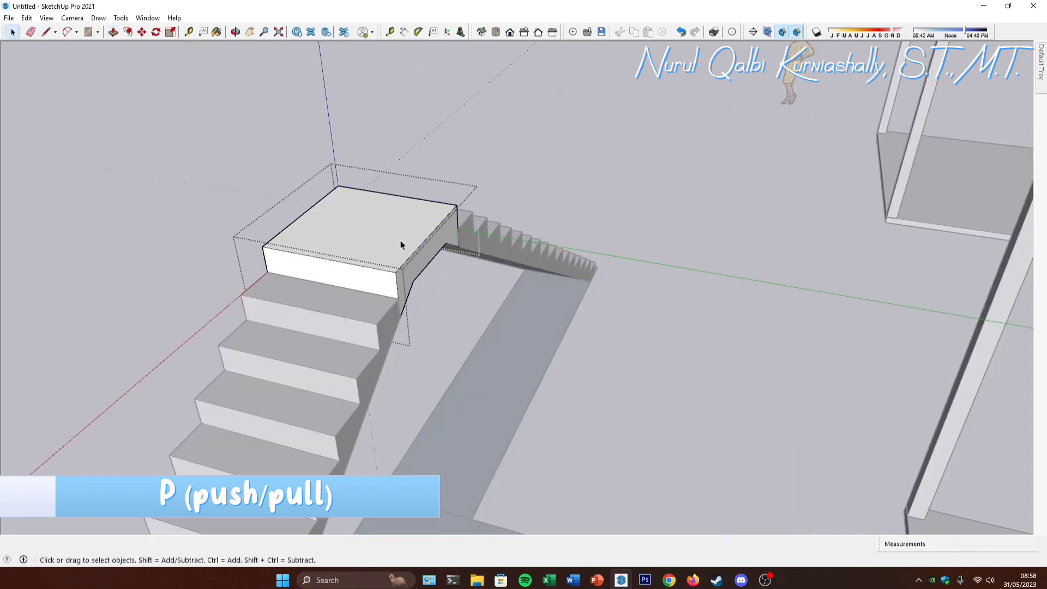
key("p")
left_click(423, 262)
scroll(461, 273, "down", 5)
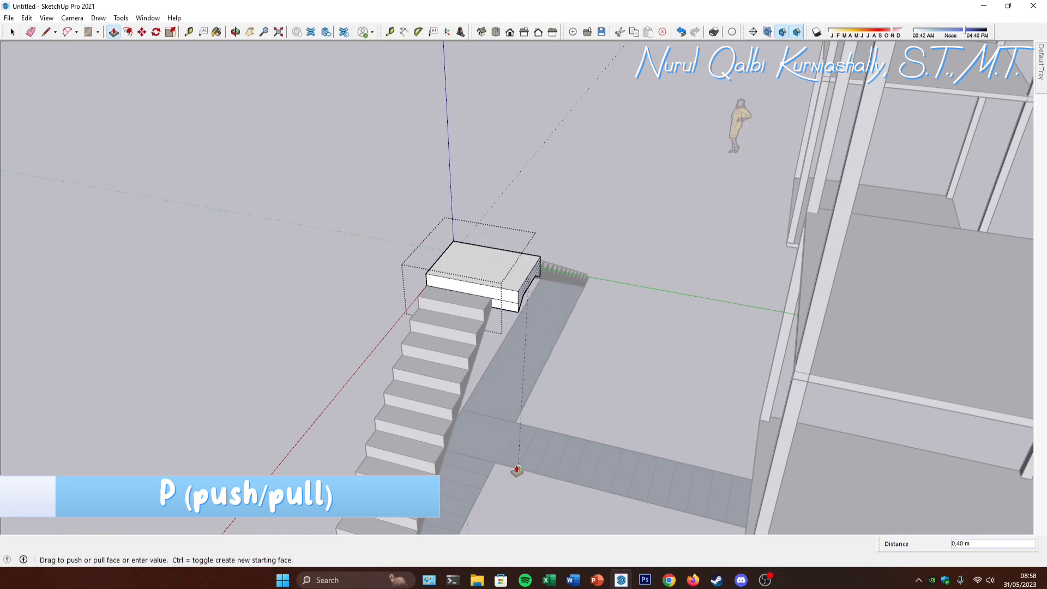
left_click(518, 470)
scroll(502, 294, "up", 4)
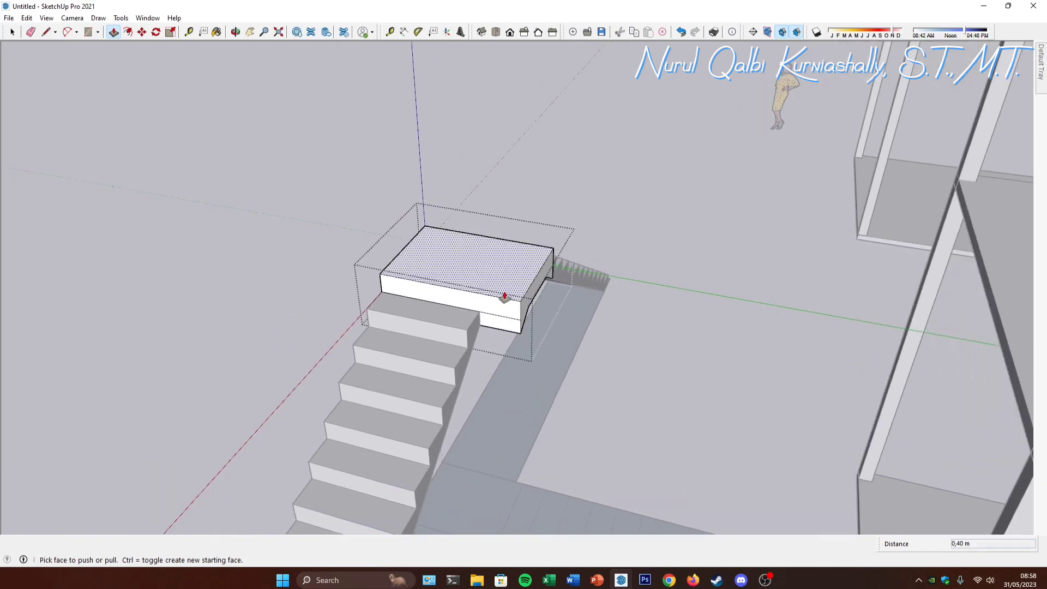
Step: Erase the leftover edges on both stair sides of the extended landing, and leave its group
middle_click_drag(502, 297, 502, 304)
key("e")
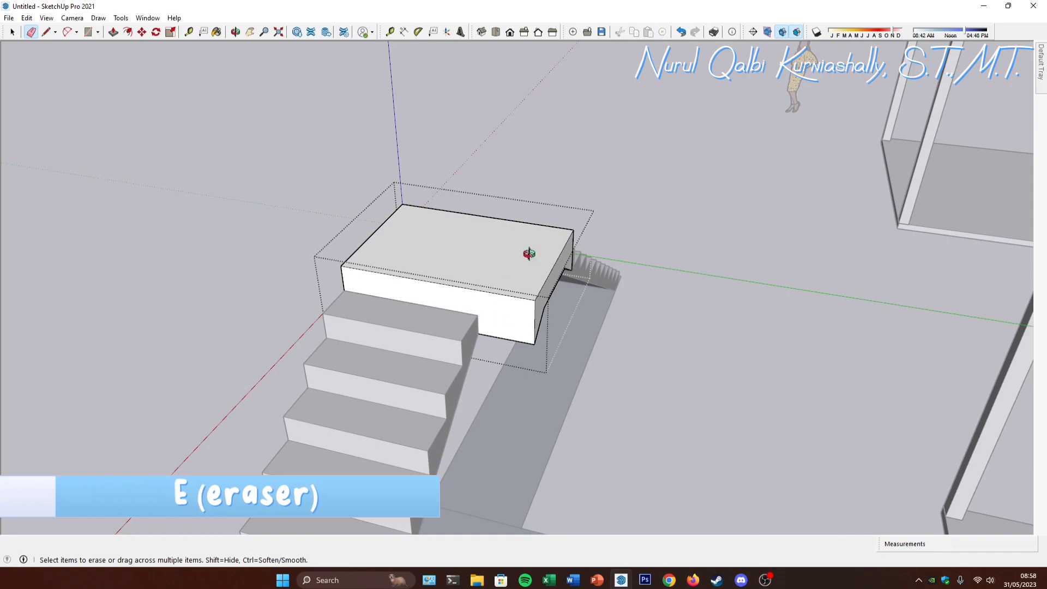
mouse_move(529, 251)
middle_mouse_down()
mouse_move(430, 309)
mouse_move(747, 349)
mouse_move(692, 325)
mouse_move(631, 337)
mouse_move(700, 207)
mouse_move(691, 244)
mouse_move(697, 236)
middle_mouse_up()
key("space")
left_click(642, 219)
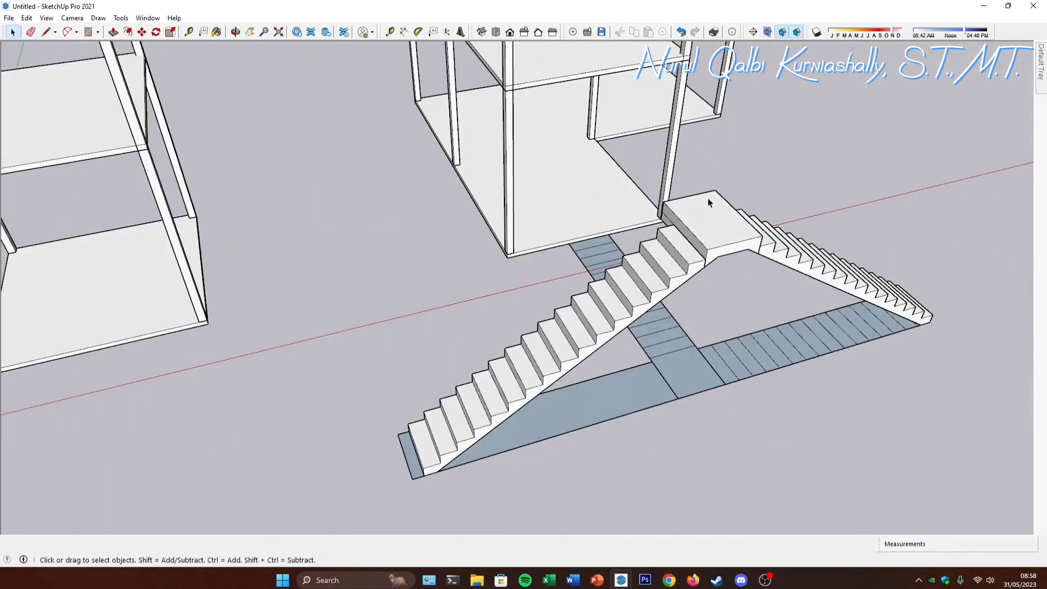
scroll(709, 203, "up", 5)
double_click(709, 208)
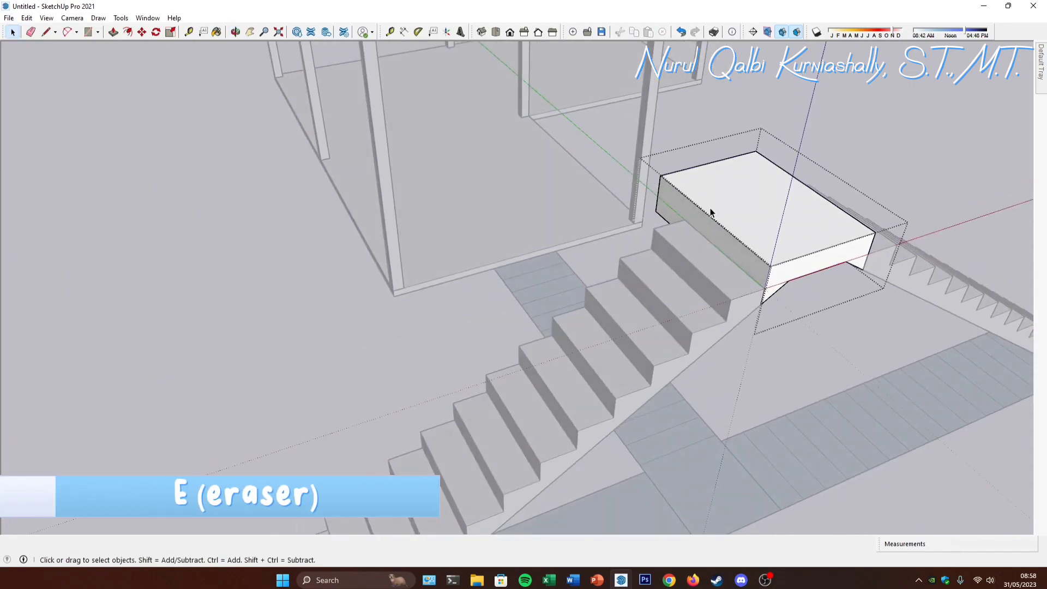
key("e")
key("space")
left_click(637, 329)
scroll(637, 331, "down", 6)
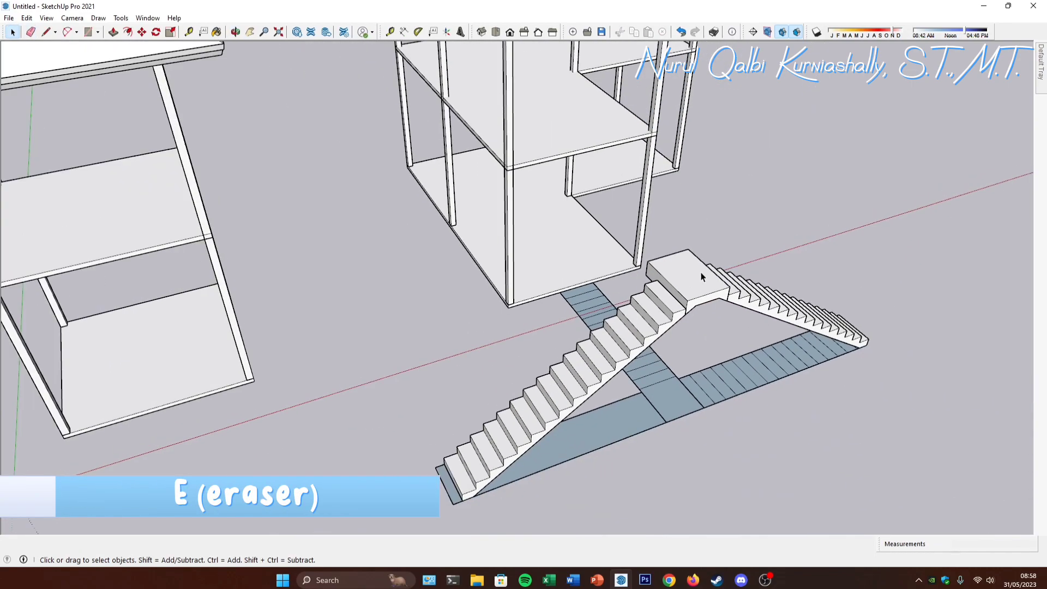
Step: Copy one staircase from the corner at its foot to the top corner of the landing on the building side
middle_click_drag(680, 301, 523, 389)
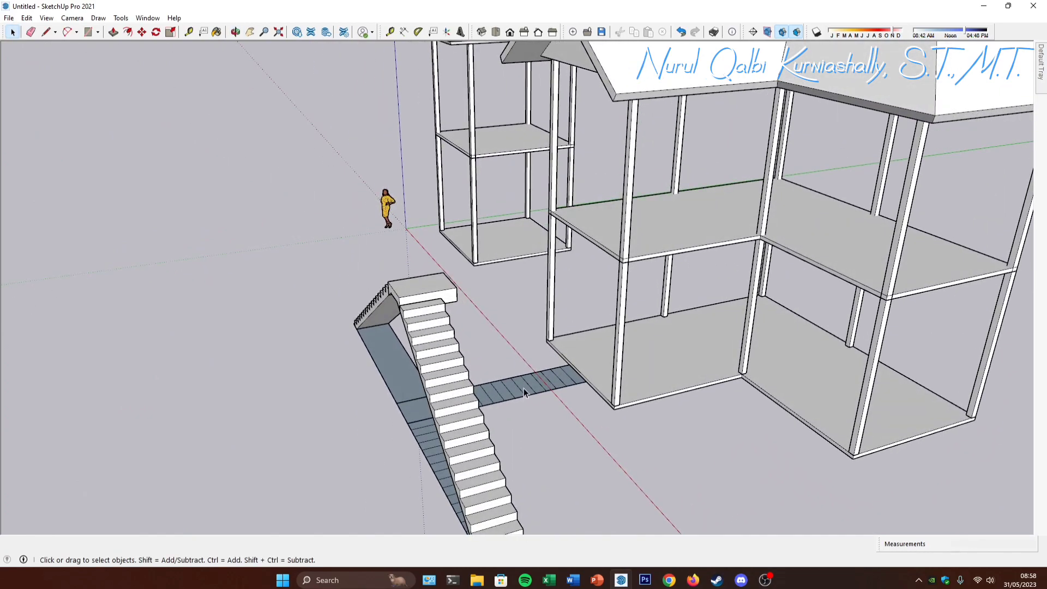
left_click(449, 378)
scroll(460, 311, "down", 5)
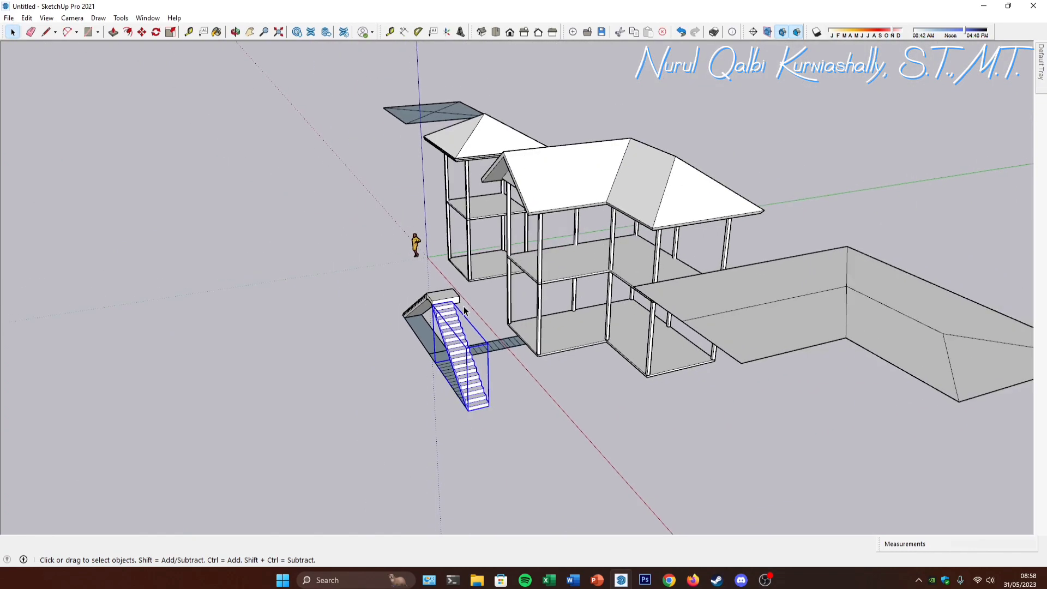
scroll(474, 381, "up", 5)
middle_click_drag(488, 417, 518, 446)
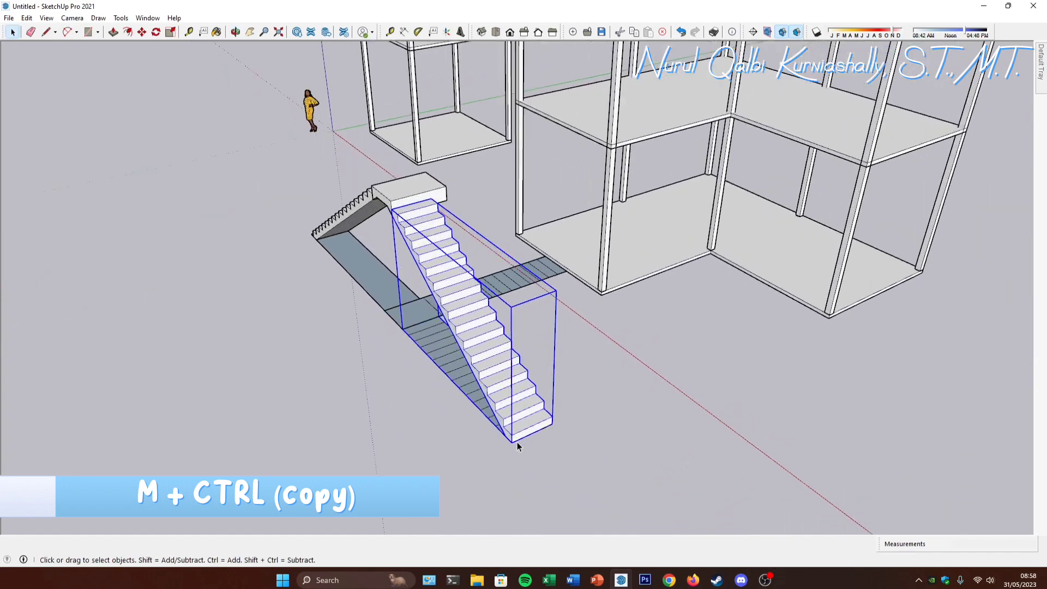
key("m")
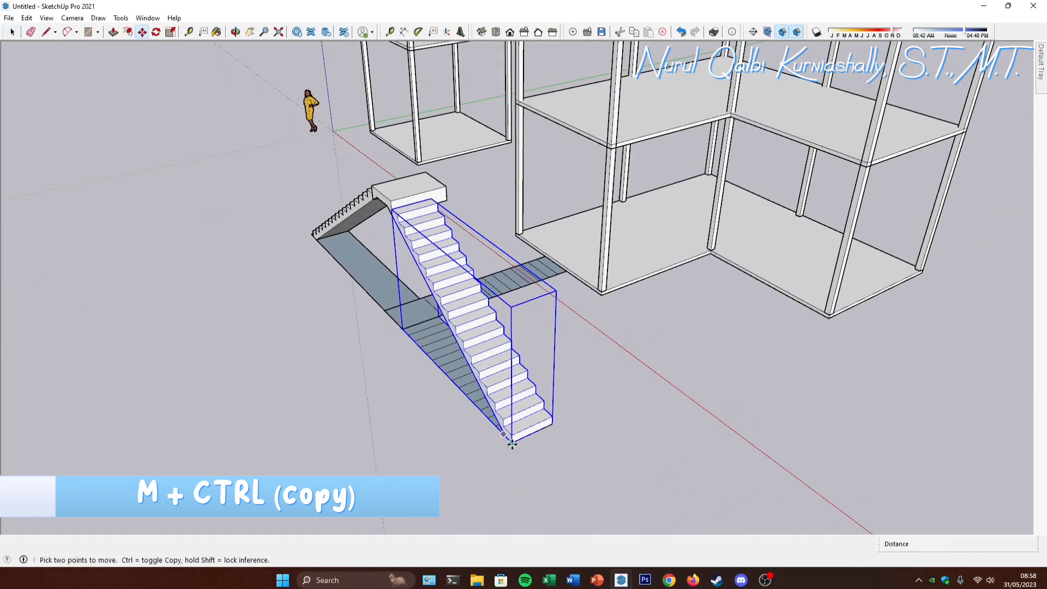
key("ctrl")
left_click(510, 447)
scroll(459, 270, "up", 3)
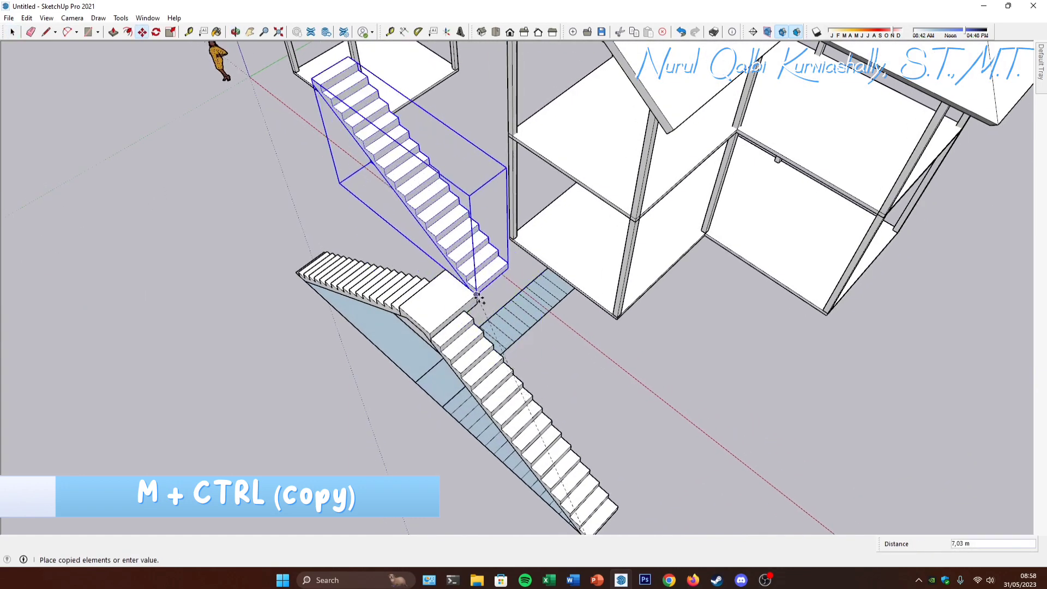
left_click(464, 232)
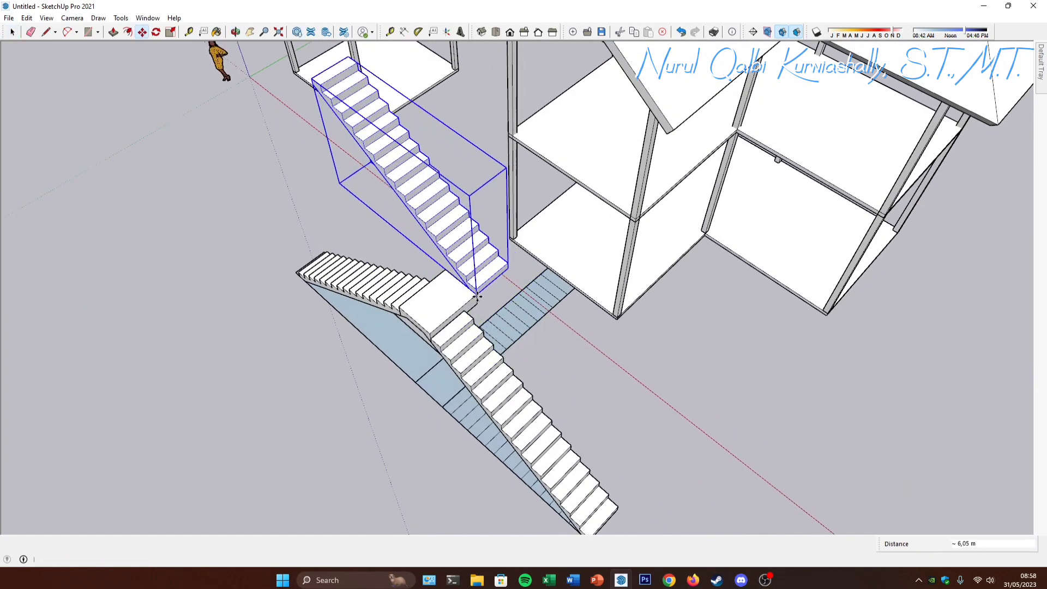
Step: Explode the copied staircase component at the landing and regroup its geometry as a separate group
key("space")
right_click(473, 181)
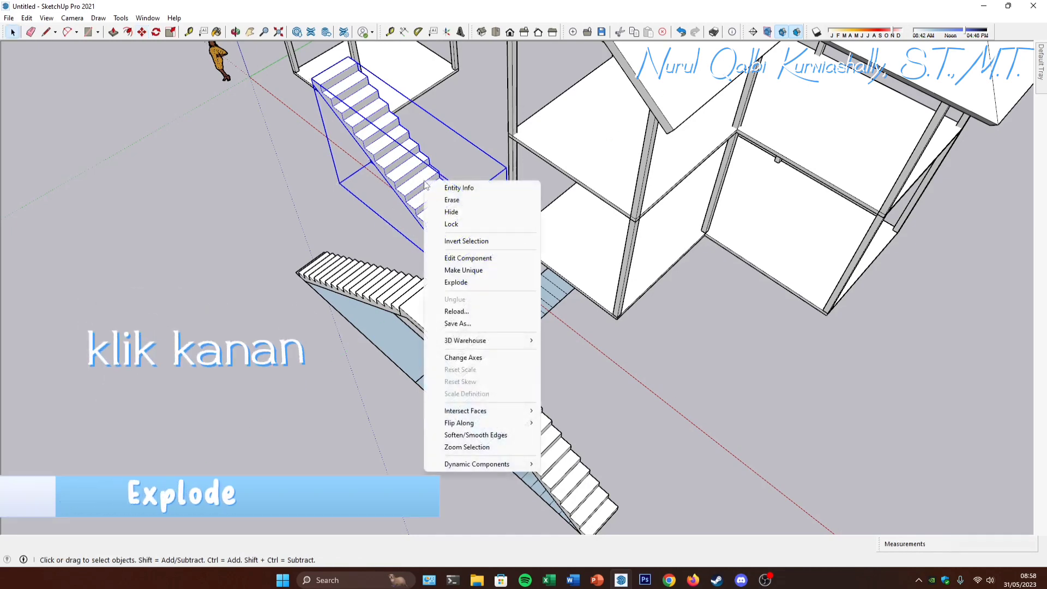
left_click(483, 286)
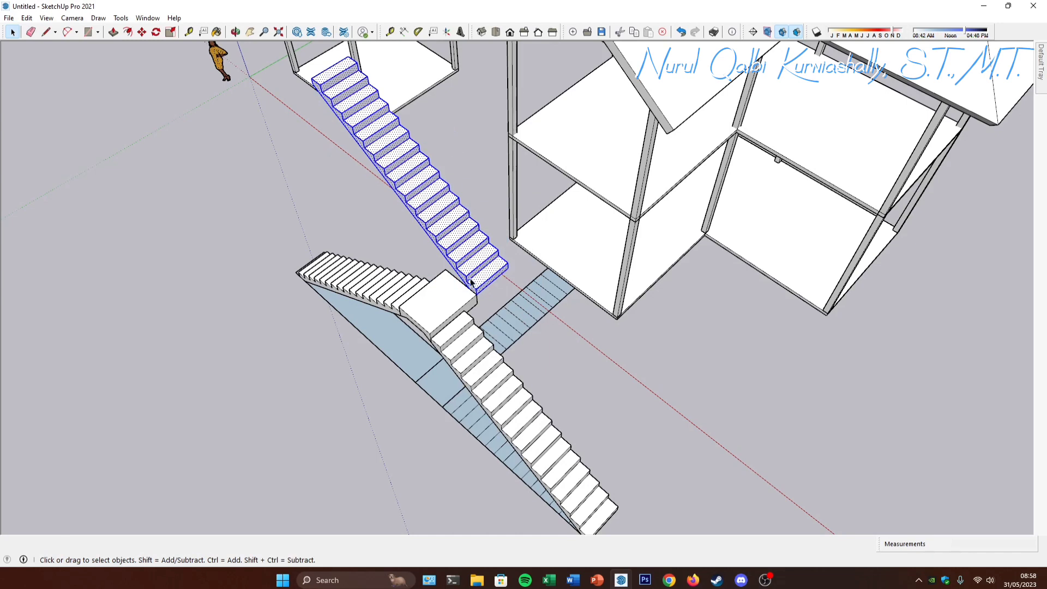
right_click(402, 156)
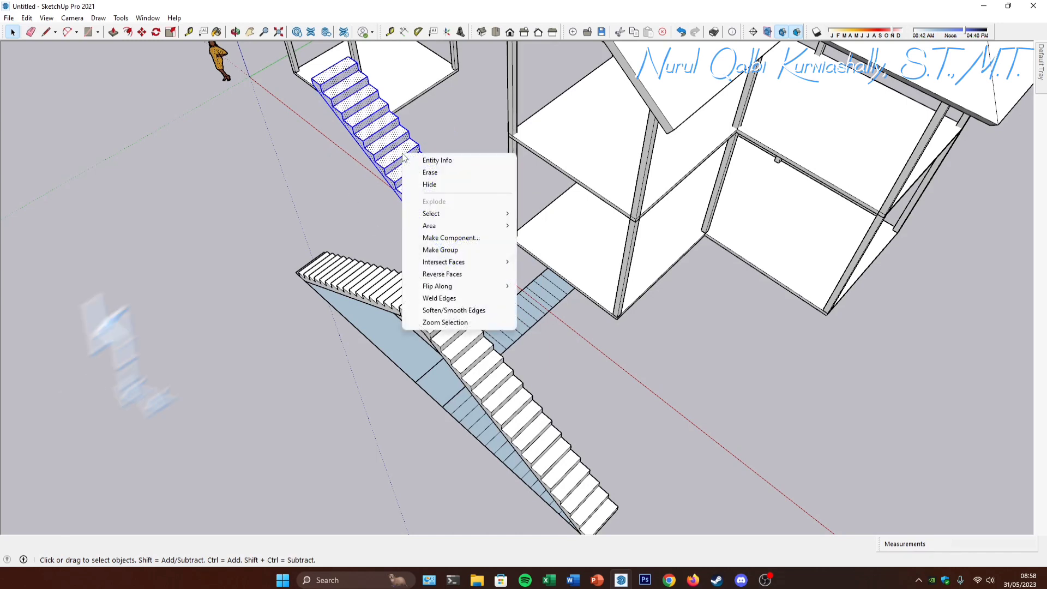
left_click(483, 249)
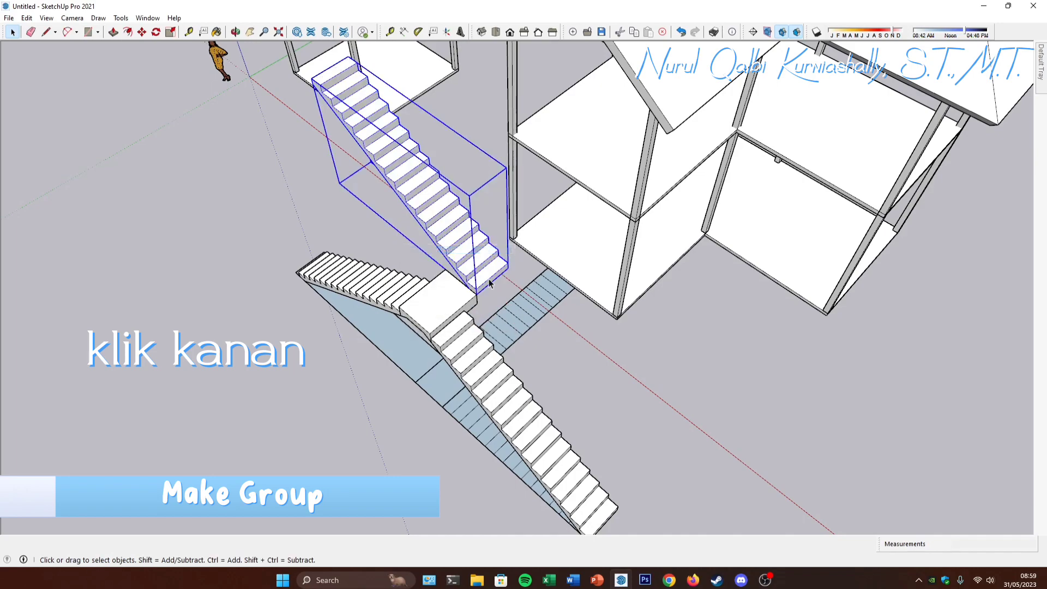
Step: Rotate the new staircase group 90° about the landing's top corner so it climbs toward the building
mouse_move(491, 283)
middle_mouse_down()
mouse_move(482, 286)
mouse_move(496, 301)
middle_mouse_up()
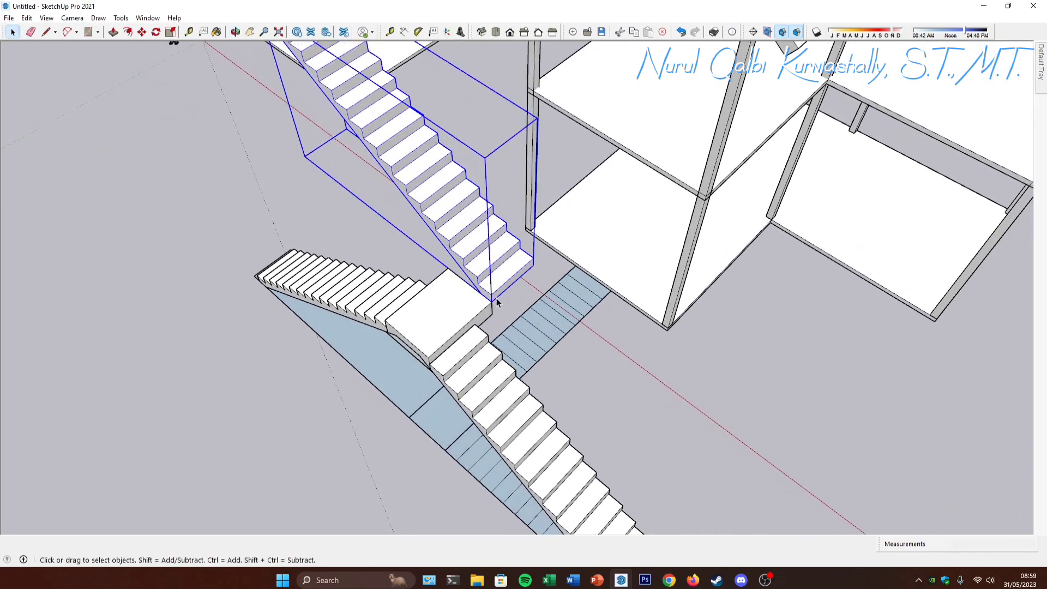
scroll(489, 307, "up", 2)
key("q")
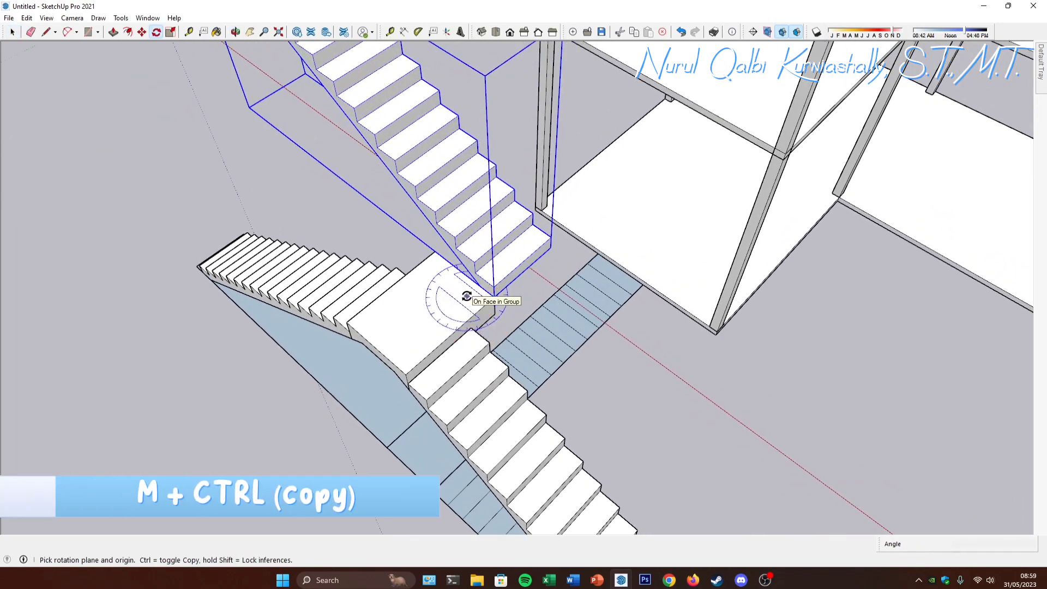
left_click(494, 297)
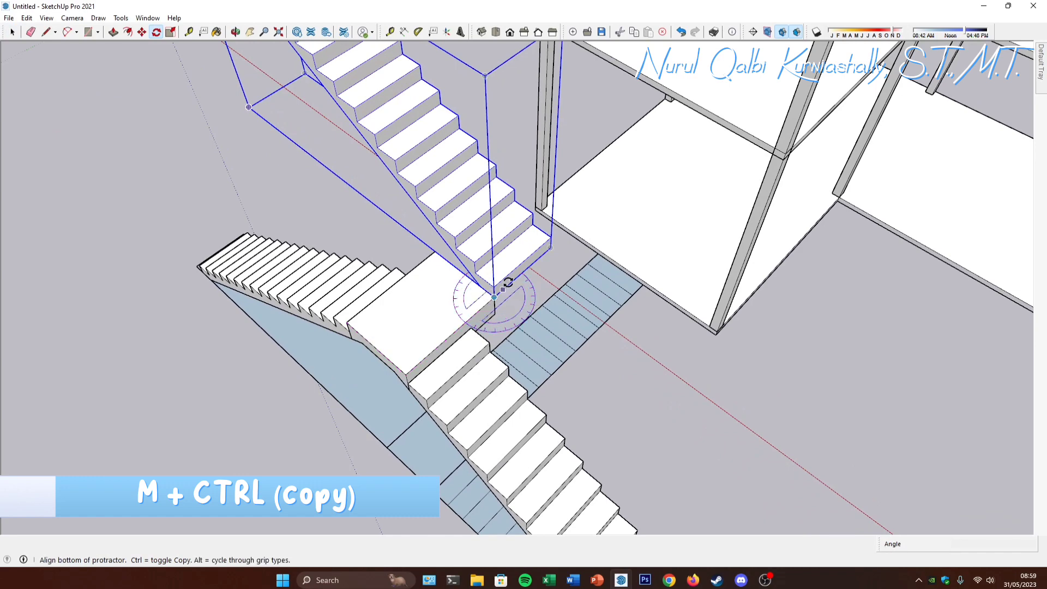
left_click(552, 250)
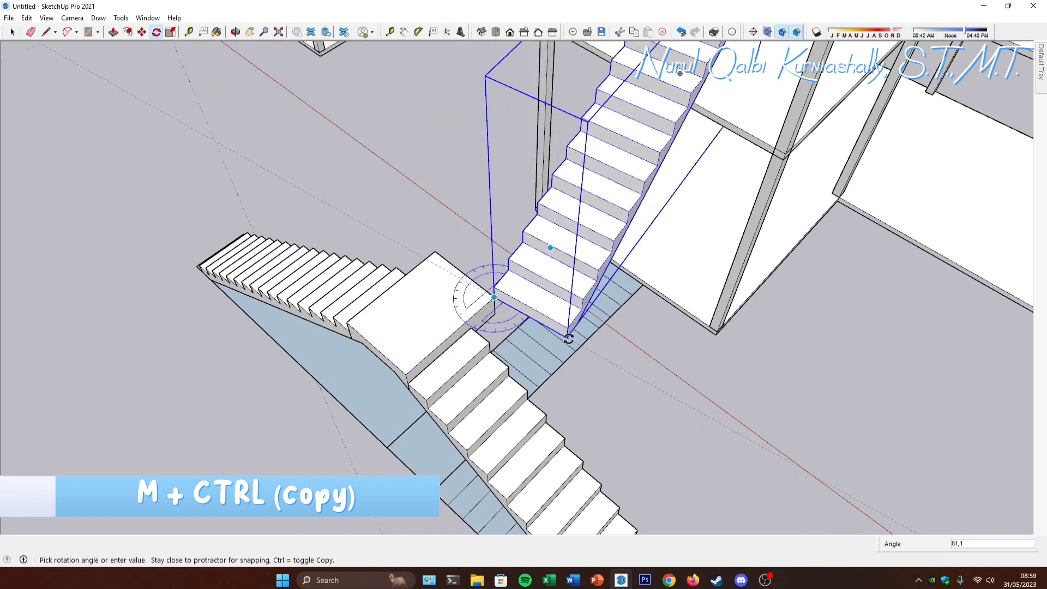
type("90")
key("Return")
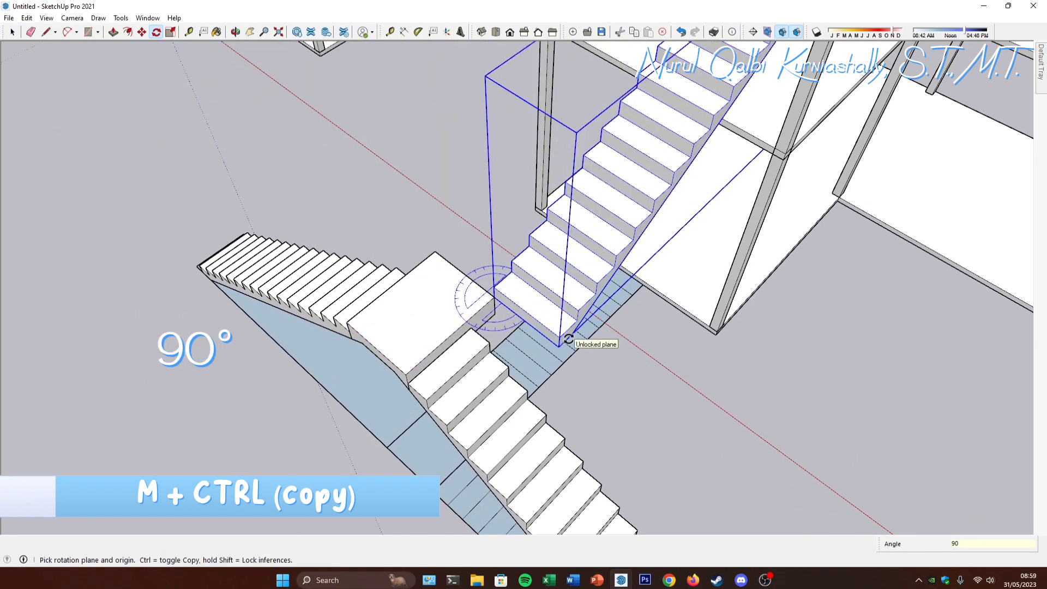
Step: Move the rotated flight by its outer foot corner onto the landing's top corner, aligning it with the landing's edge
key("m")
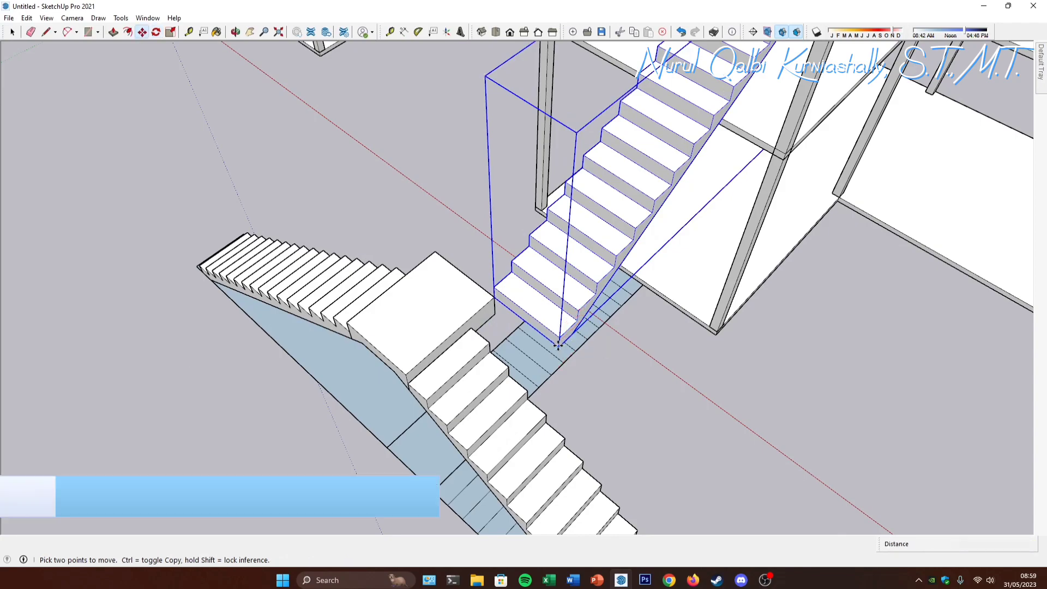
left_click(559, 345)
left_click(496, 299)
scroll(488, 339, "down", 2)
scroll(489, 339, "down", 3)
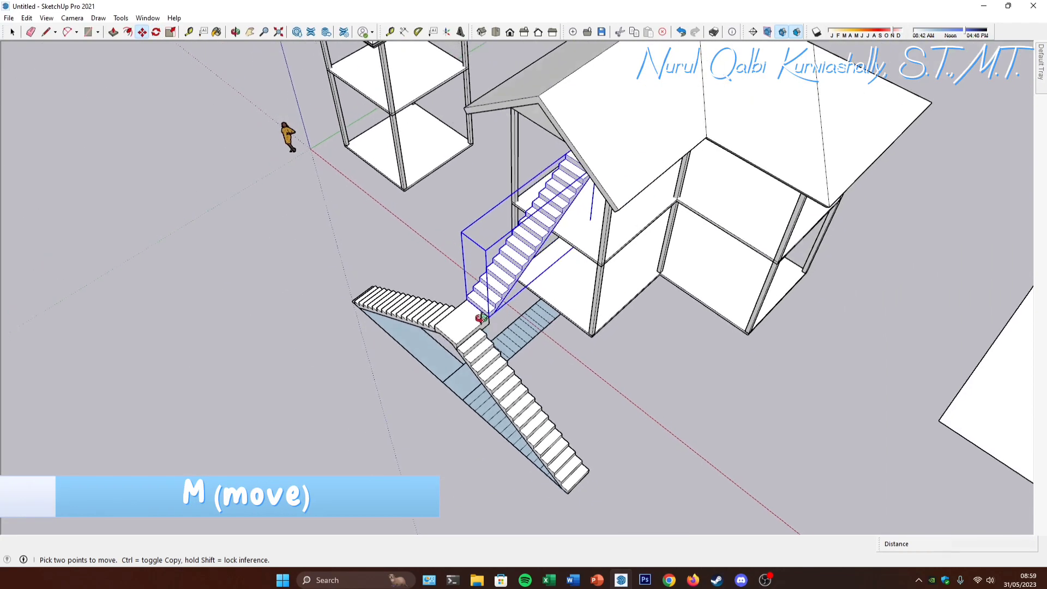
middle_click_drag(481, 320, 397, 166)
scroll(464, 191, "up", 6)
middle_click_drag(491, 219, 442, 203)
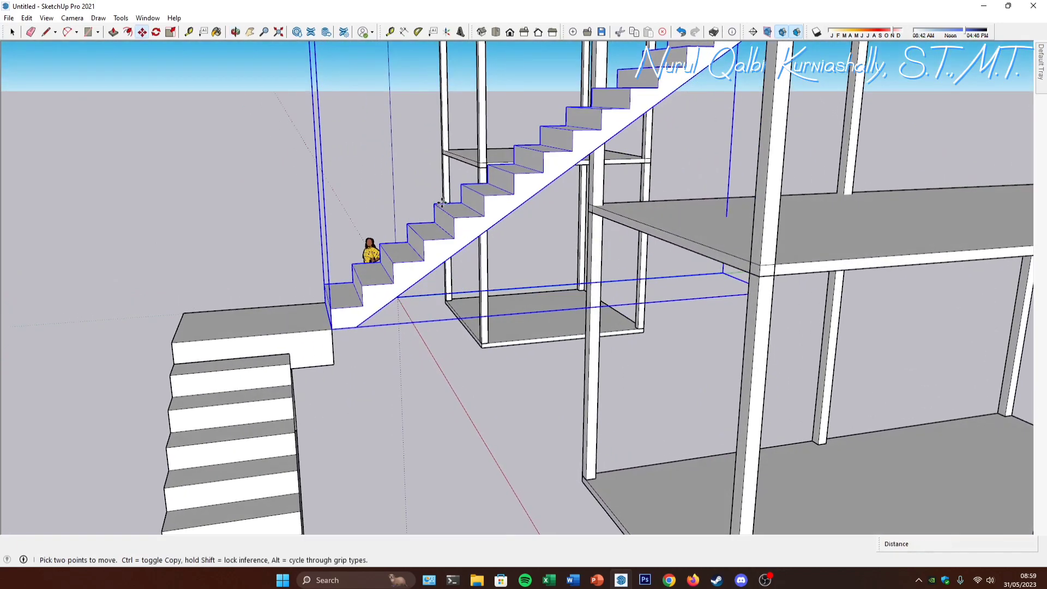
scroll(565, 212, "down", 7)
Step: Select both lower flights, the landing and the upper flight together
key("space")
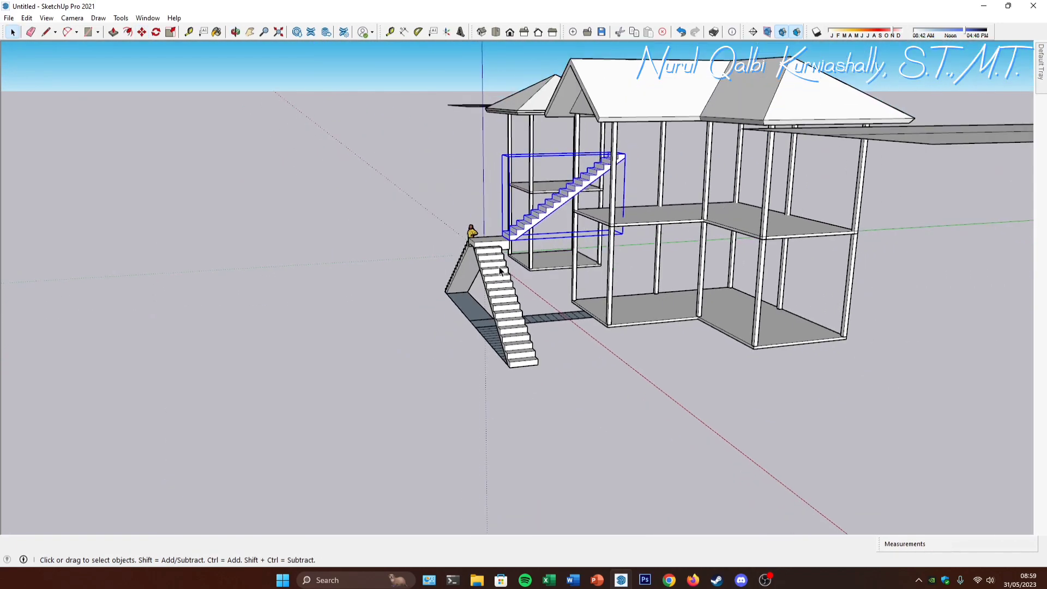
scroll(491, 293, "up", 2)
left_click(485, 294)
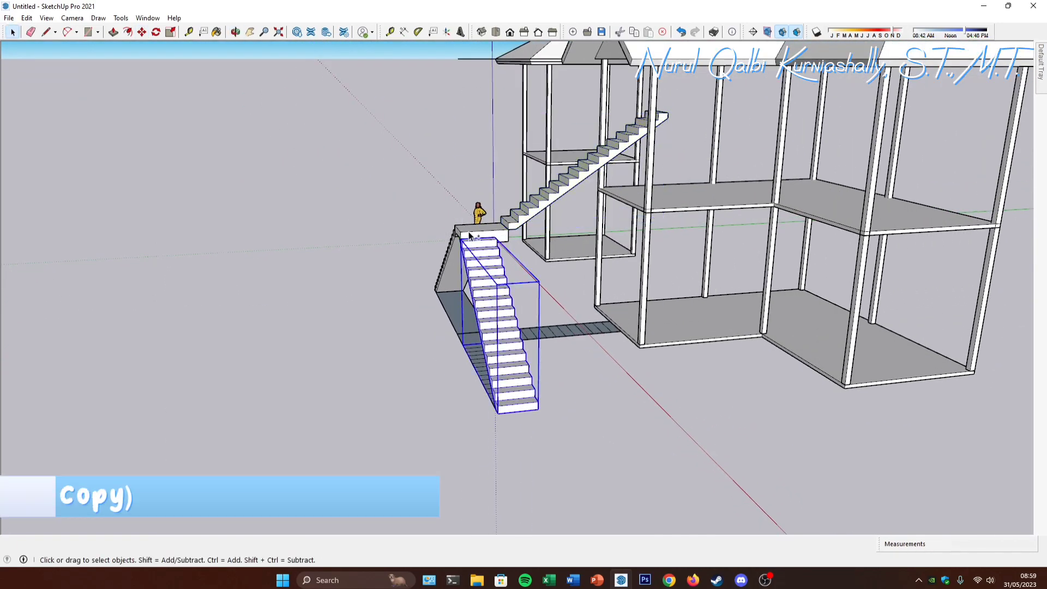
left_click(530, 216, "shift")
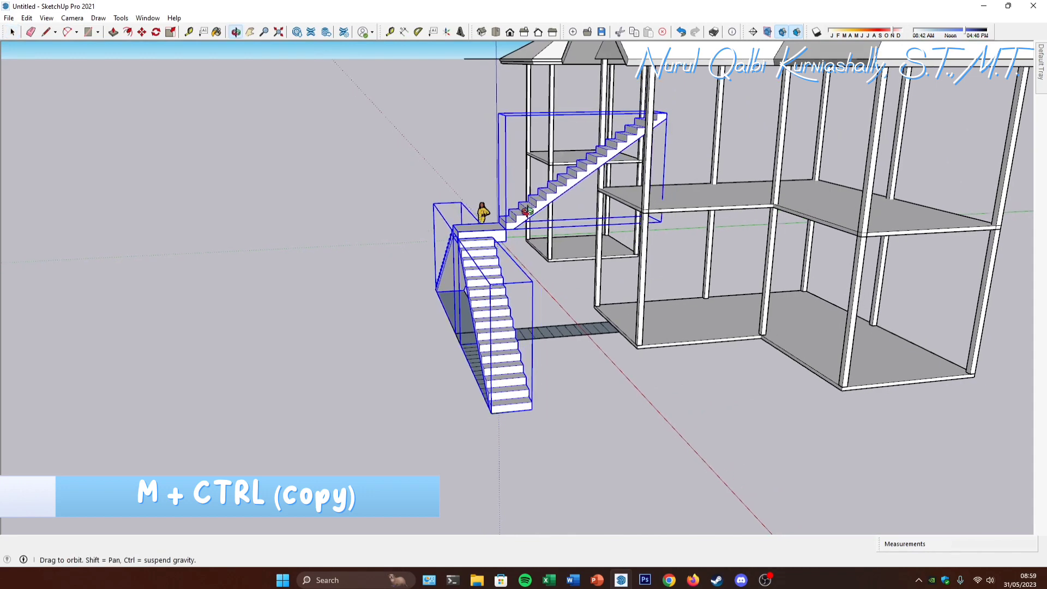
middle_click_drag(530, 216, 492, 213)
key("m")
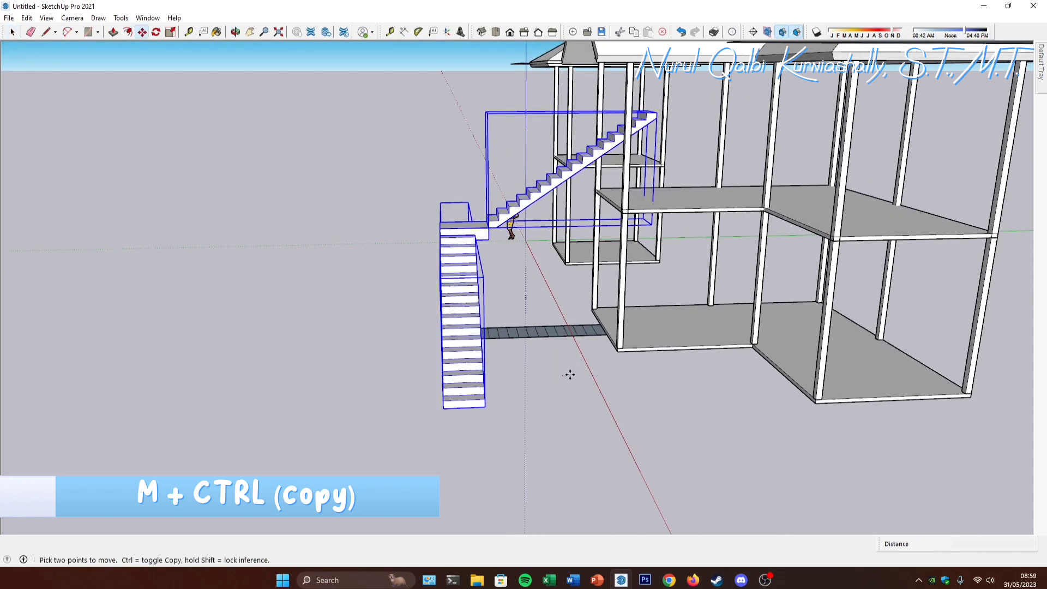
left_click(567, 374)
key("ctrl")
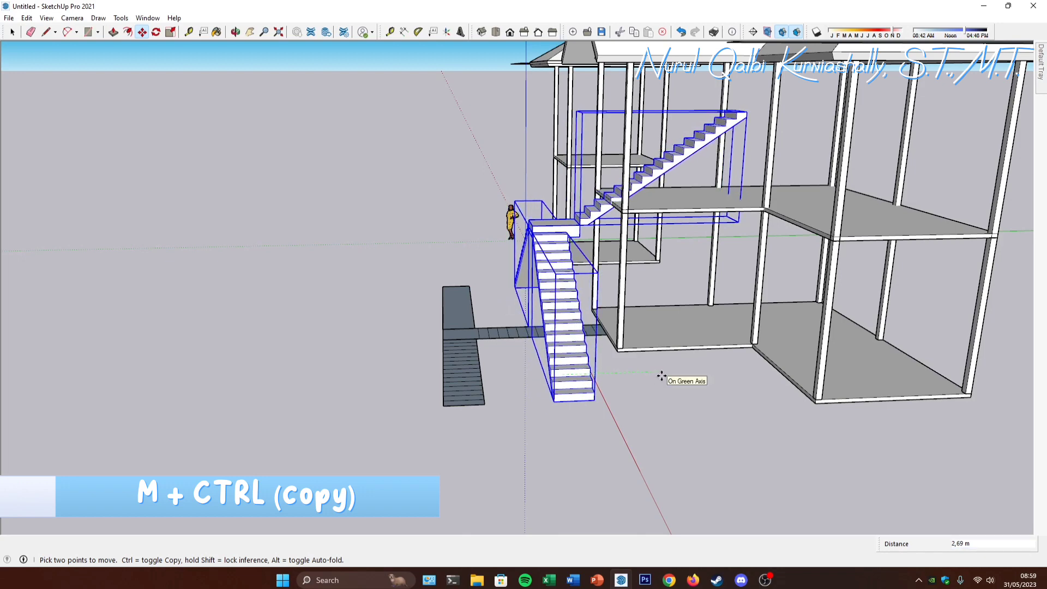
scroll(661, 376, "up", 2)
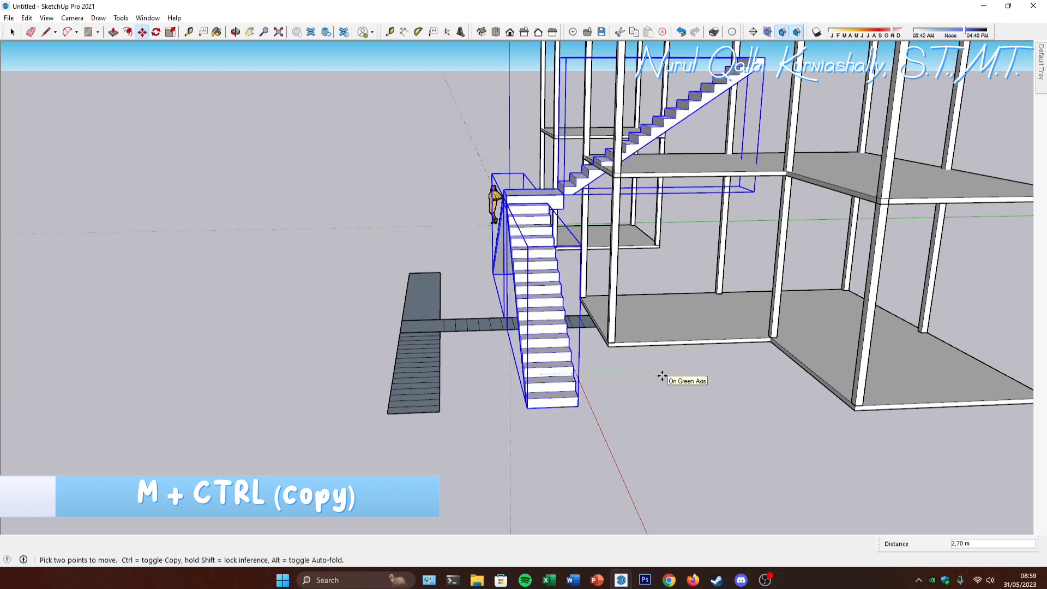
key("Escape")
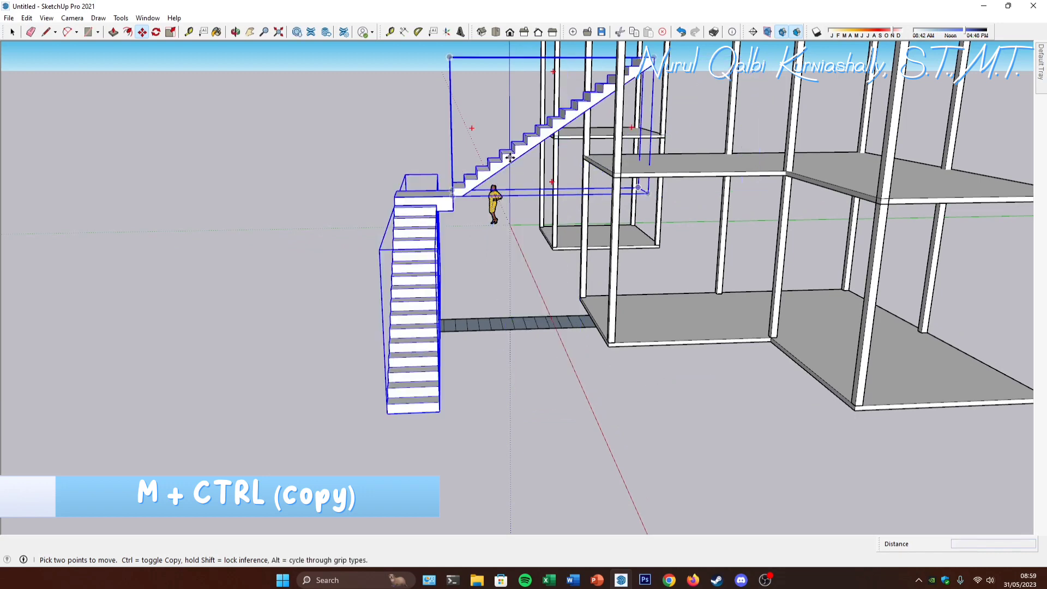
Step: Move the selected staircase assembly about 2.70 m along the green axis to the edge of the building's upper floor slab
scroll(510, 157, "up", 2)
left_click(489, 166)
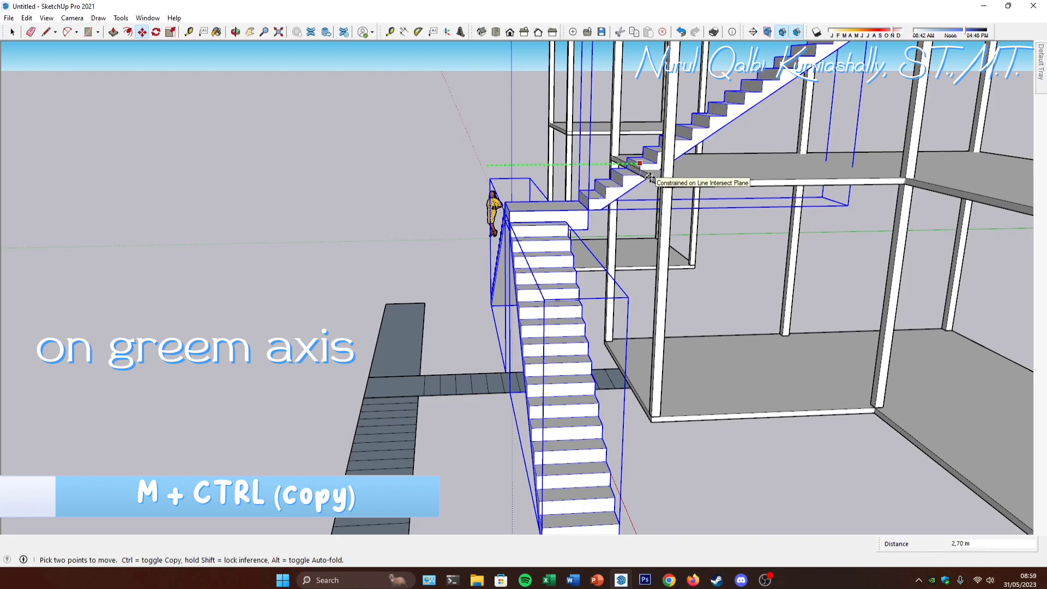
left_click(649, 177)
middle_click_drag(649, 177, 681, 213)
key("space")
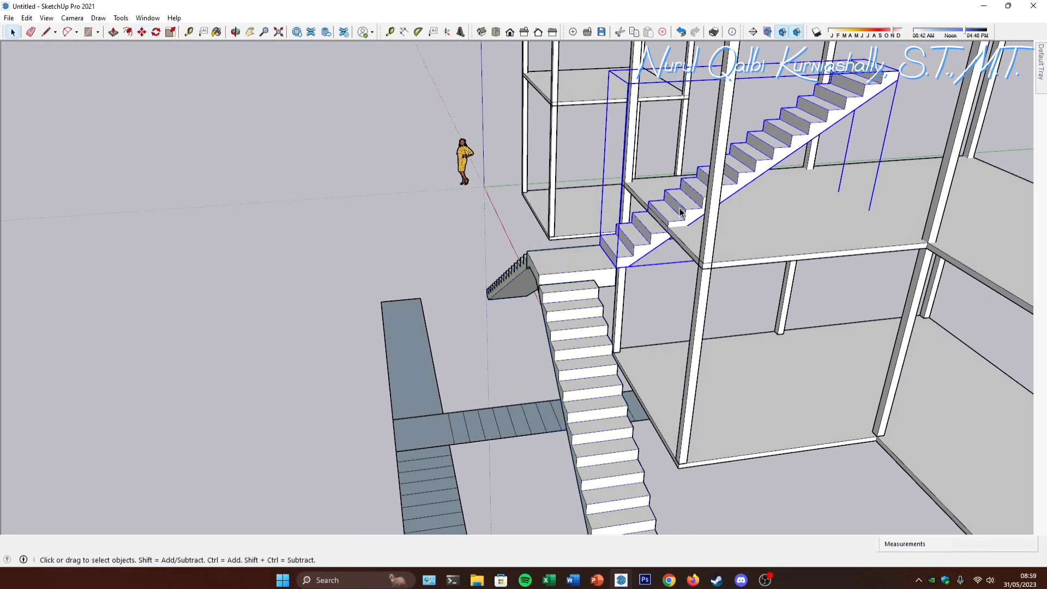
Step: Inside the upper flight's group, draw a vertical line on its side face from the third tread's inner corner to the sloped underside
scroll(680, 213, "up", 8)
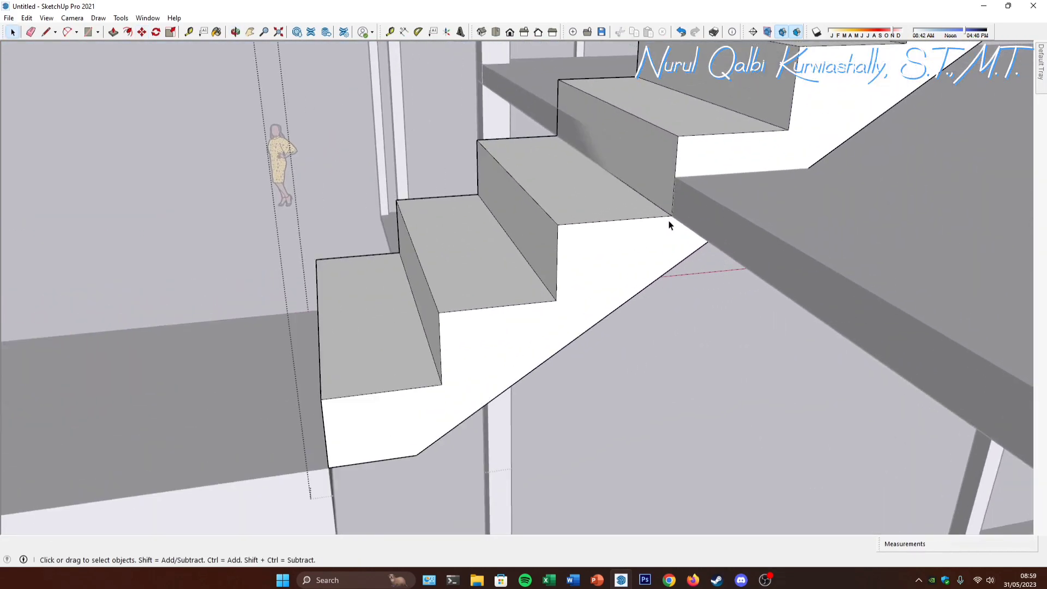
middle_click_drag(669, 225, 676, 205)
key("l")
left_click(674, 201)
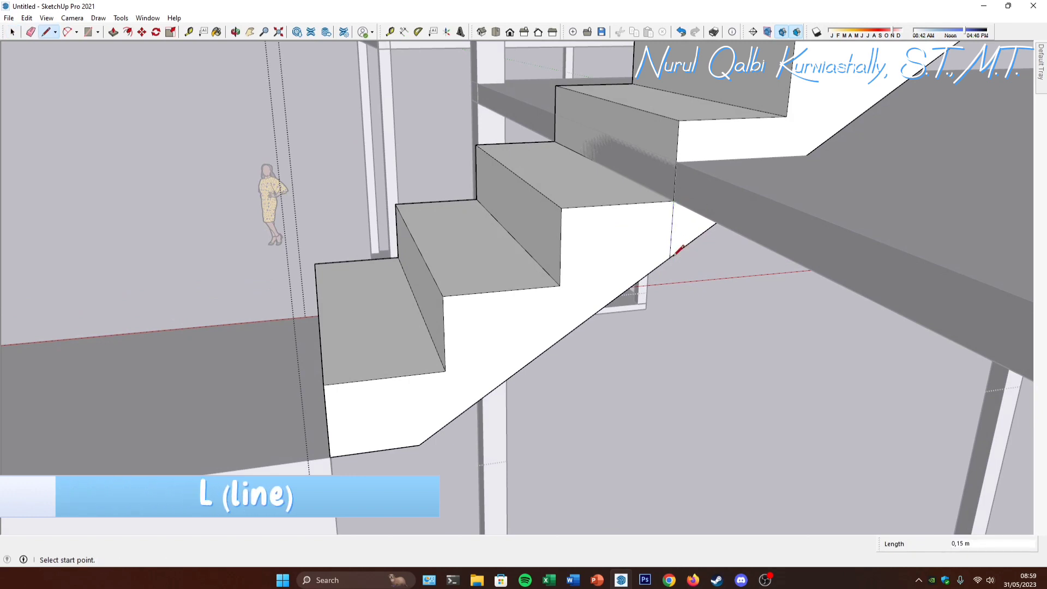
Step: Try to cut away the part of the upper flight beyond the vertical line with Push/Pull, and undo the cut
middle_click_drag(679, 250, 685, 206)
key("p")
left_click(683, 128)
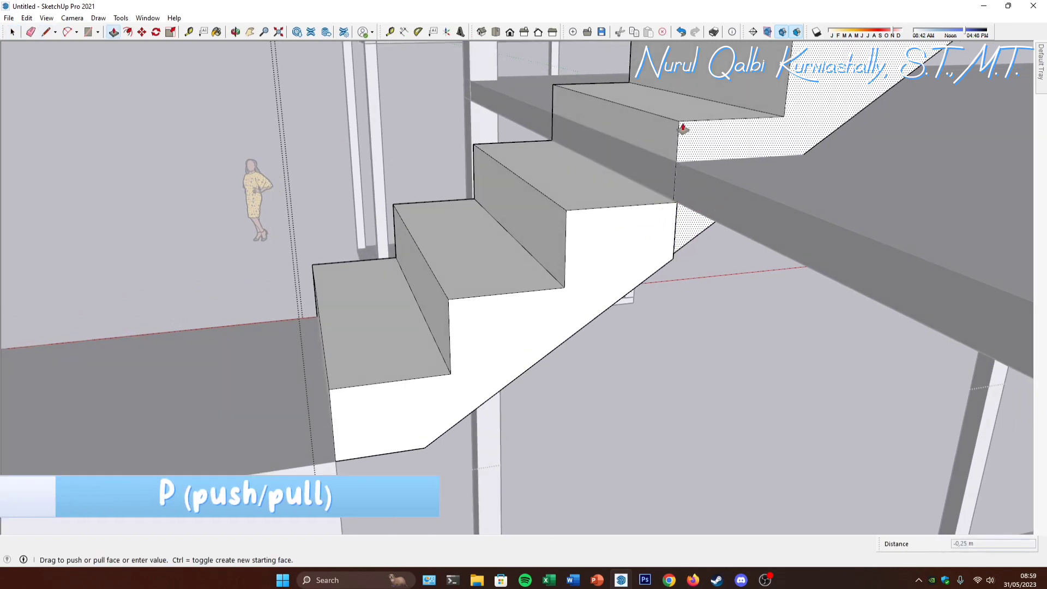
left_click(567, 99)
middle_click_drag(649, 147, 583, 163)
key("space")
key("ctrl+z")
key("ctrl+z")
key("ctrl+z")
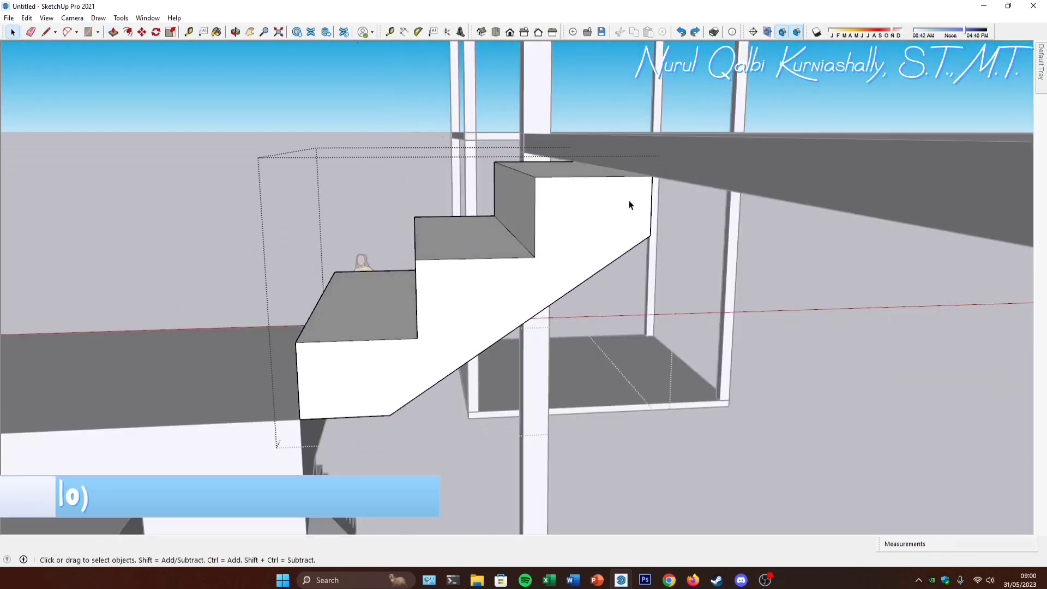
Step: Draw a horizontal line extending the third tread to the sloped underside edge, and erase the vertical dividing line
middle_click_drag(666, 202, 702, 159)
key("l")
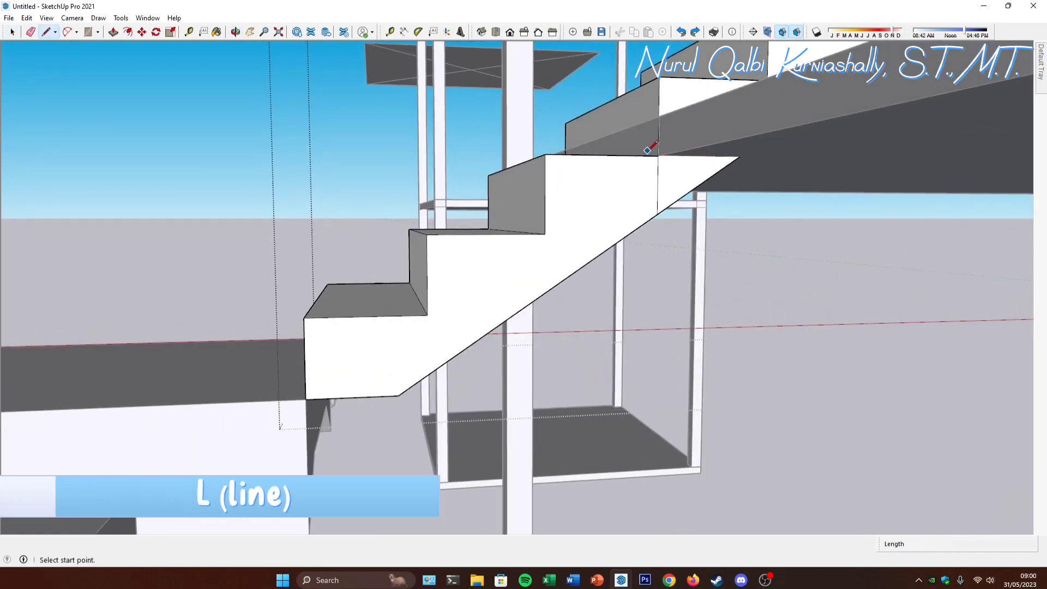
left_click(657, 156)
left_click(739, 156)
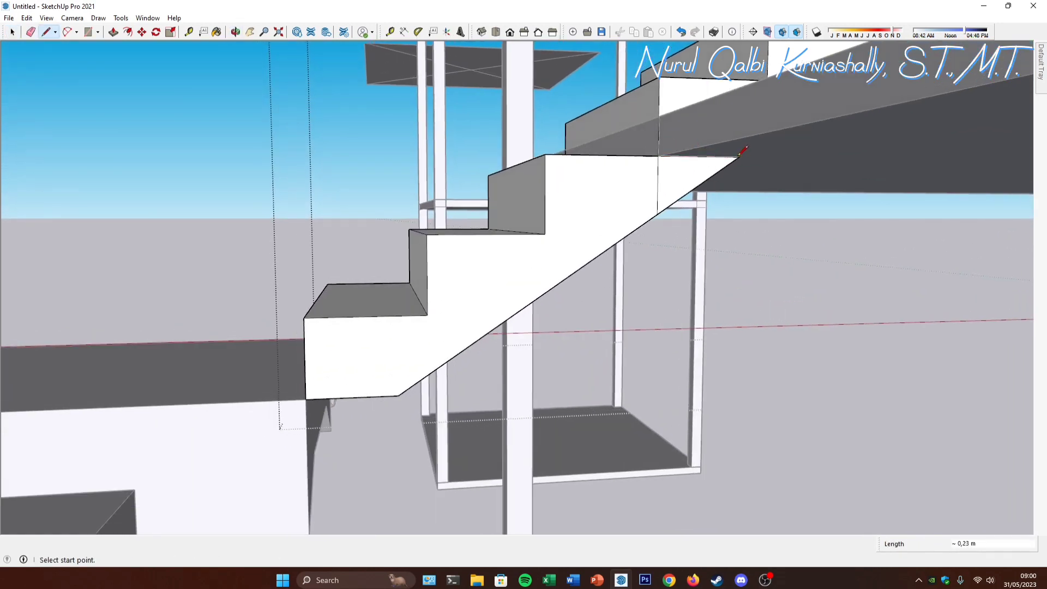
key("e")
Step: Push/Pull the side face above the horizontal line through the flight's full width to remove the steps above the third tread
middle_click_drag(661, 168, 674, 195)
key("p")
left_click(722, 133)
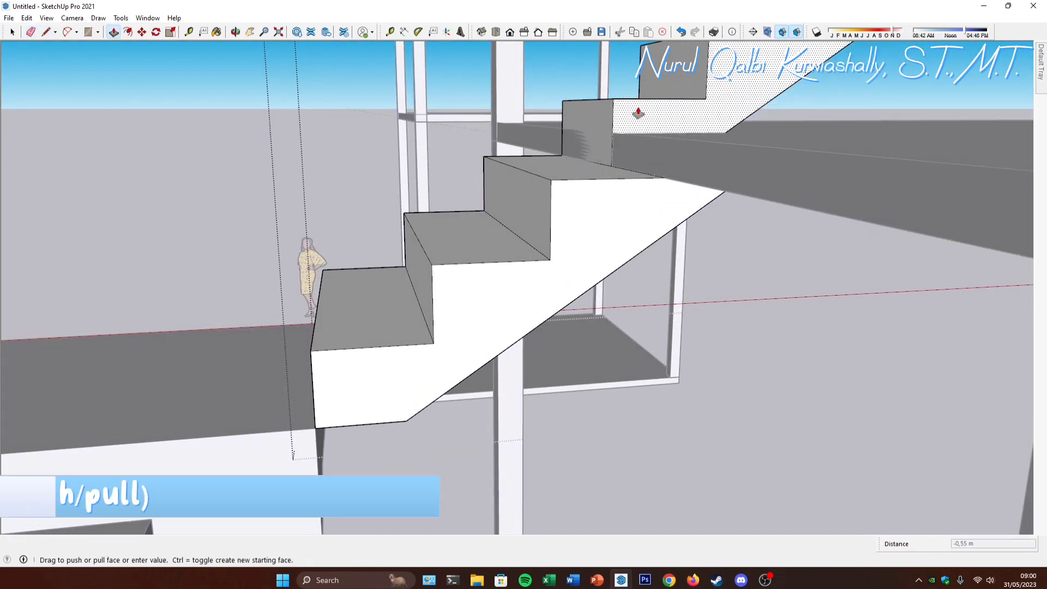
left_click(567, 112)
key("space")
middle_click_drag(628, 102, 641, 230)
Step: Delete the flat stair plan outline left on the ground in front of the building
scroll(641, 231, "down", 3)
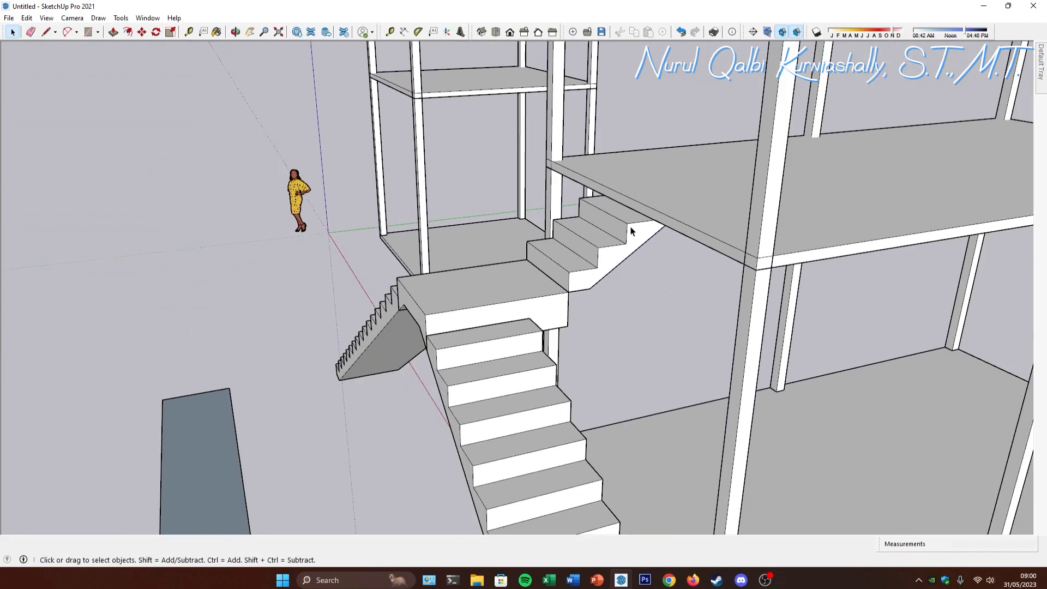
scroll(631, 232, "down", 6)
middle_click_drag(631, 231, 594, 397)
scroll(670, 297, "down", 1)
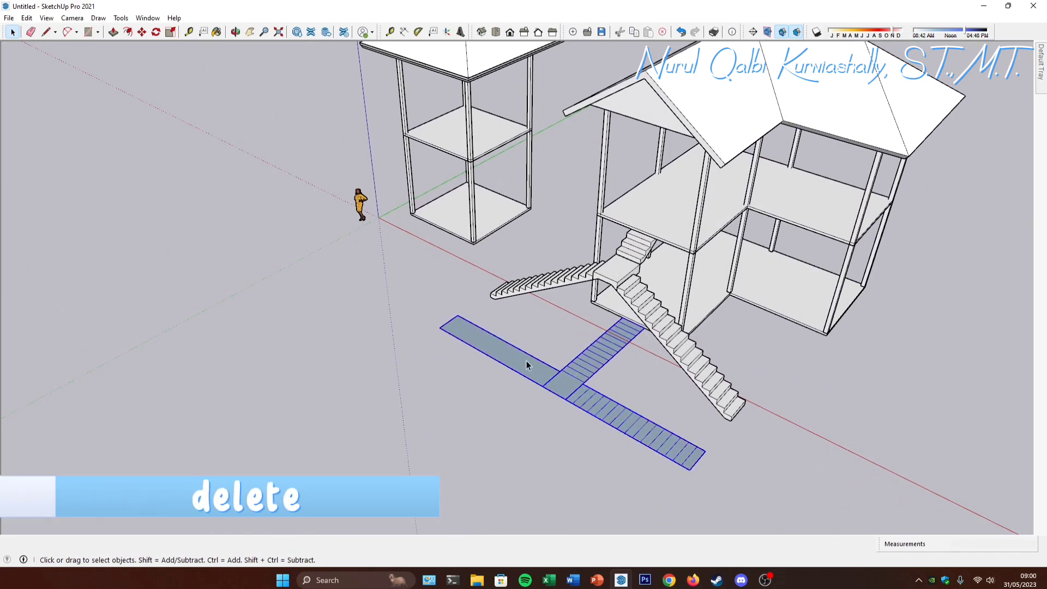
key("Delete")
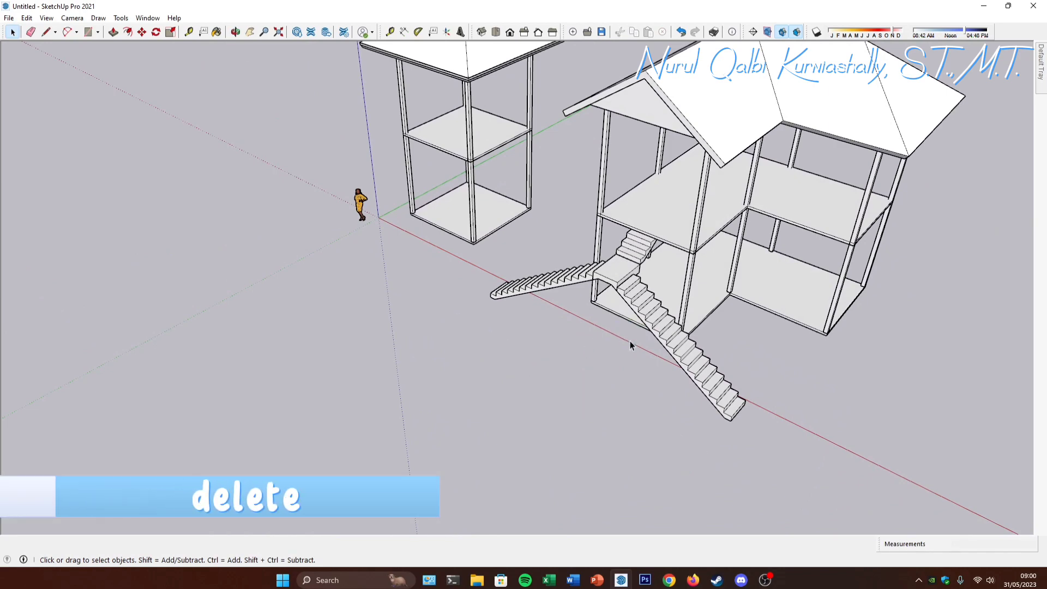
Step: Examine how the lower flights, the landing and the shortened upper flight meet each other and the building
middle_click_drag(630, 341, 591, 358)
scroll(643, 289, "up", 3)
scroll(642, 289, "up", 1)
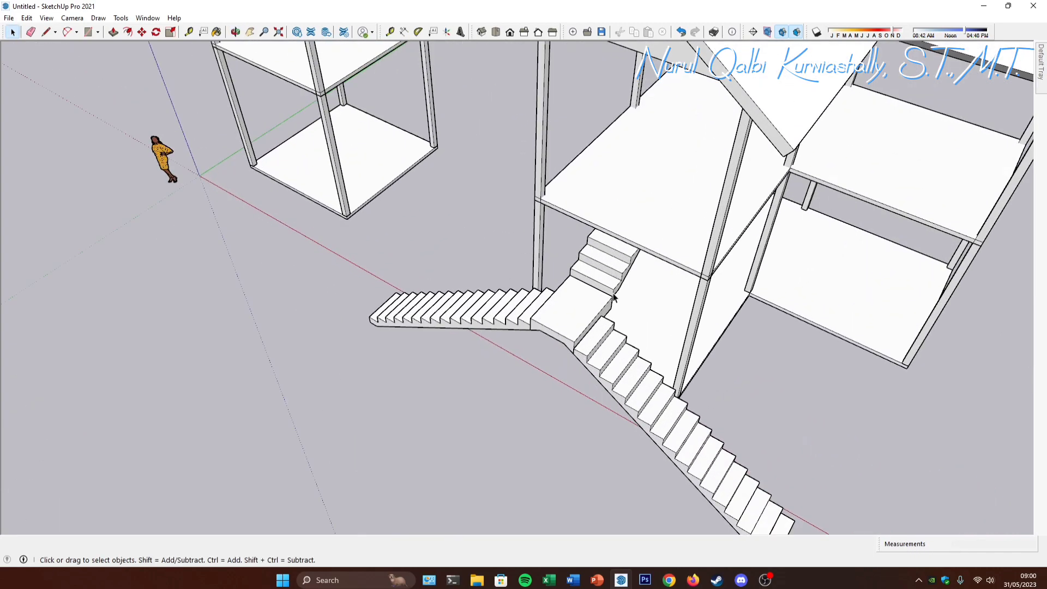
scroll(613, 296, "down", 5)
left_click(606, 334)
left_click(577, 307)
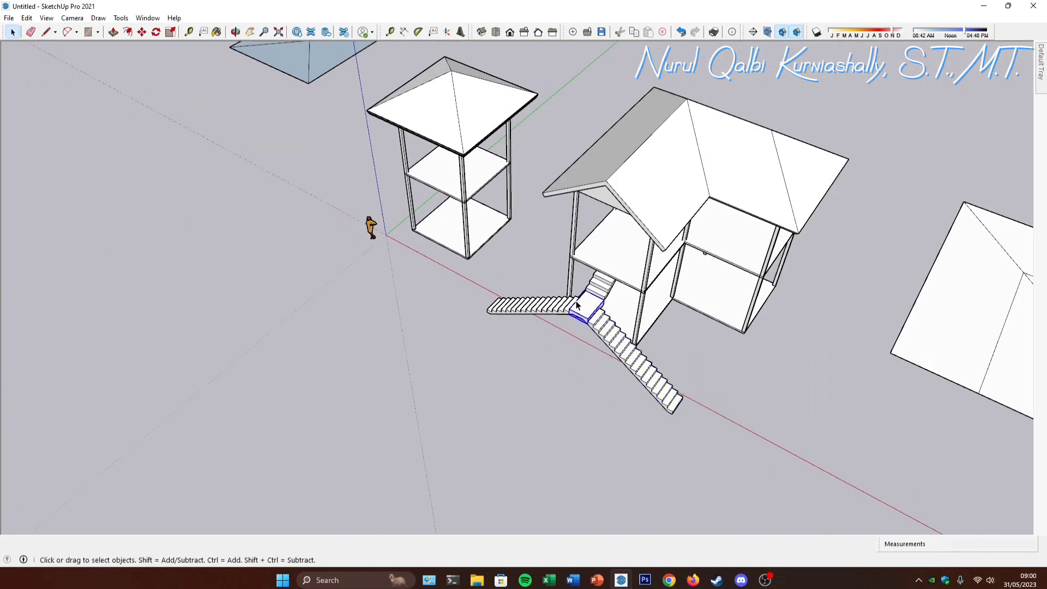
left_click(568, 310)
left_click(598, 294)
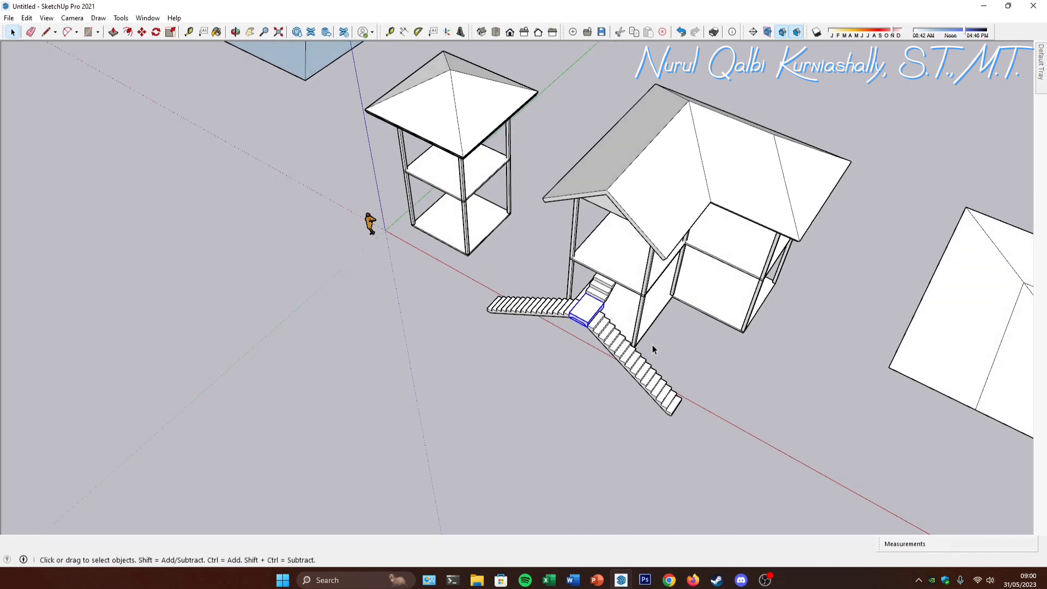
scroll(652, 347, "up", 8)
scroll(554, 265, "down", 3)
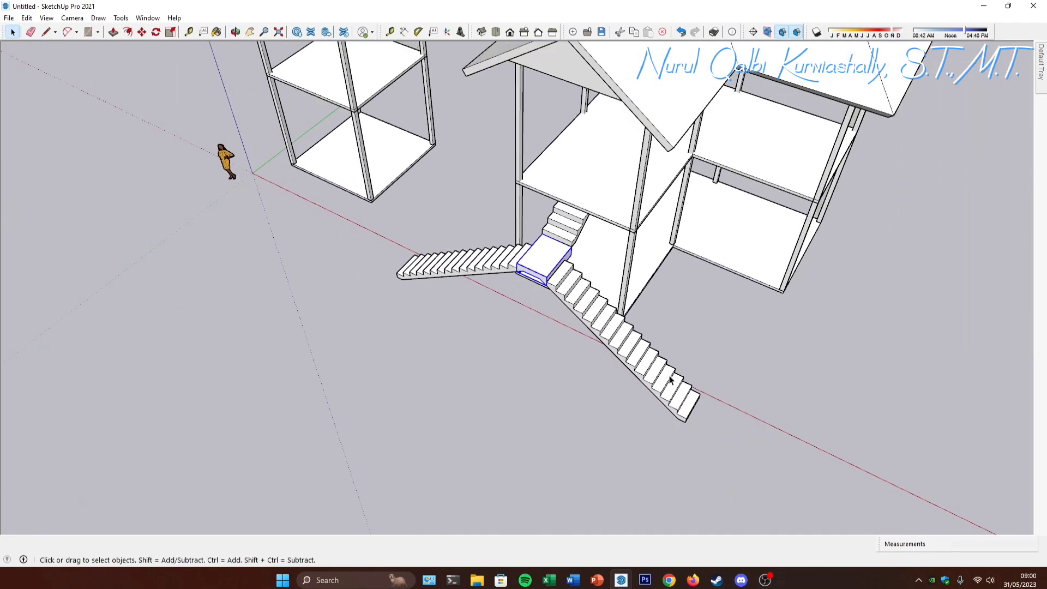
Step: Open the nearer lower flight for editing and select its bottom tread face
middle_click_drag(672, 375, 715, 354)
left_click(715, 353)
mouse_move(659, 378)
middle_mouse_down()
mouse_move(664, 367)
mouse_move(621, 368)
mouse_move(659, 397)
mouse_move(615, 407)
mouse_move(663, 381)
middle_mouse_up()
scroll(653, 414, "up", 4)
scroll(615, 408, "down", 3)
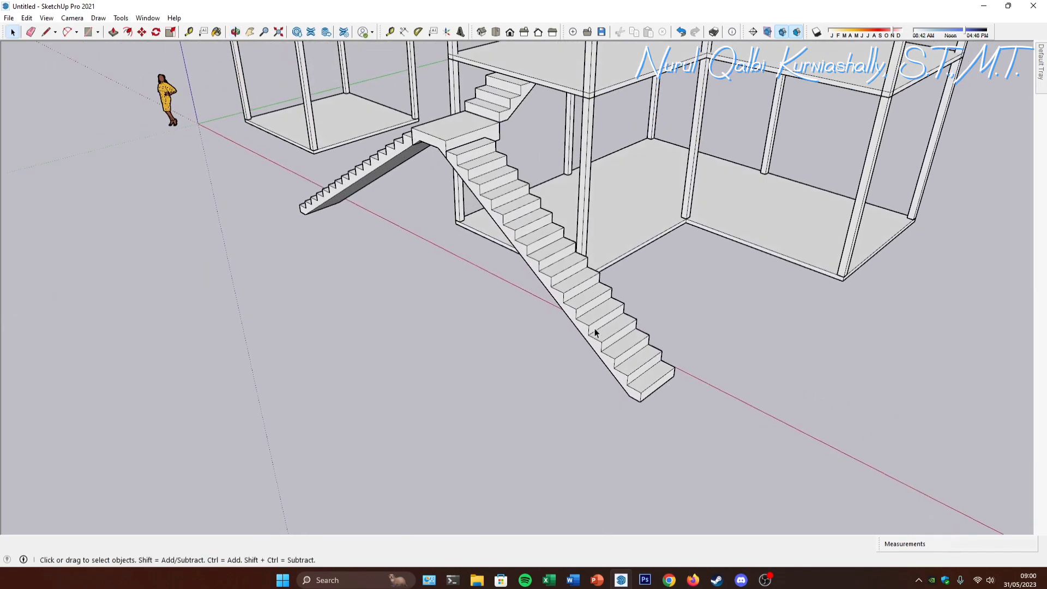
middle_click_drag(698, 406, 676, 391)
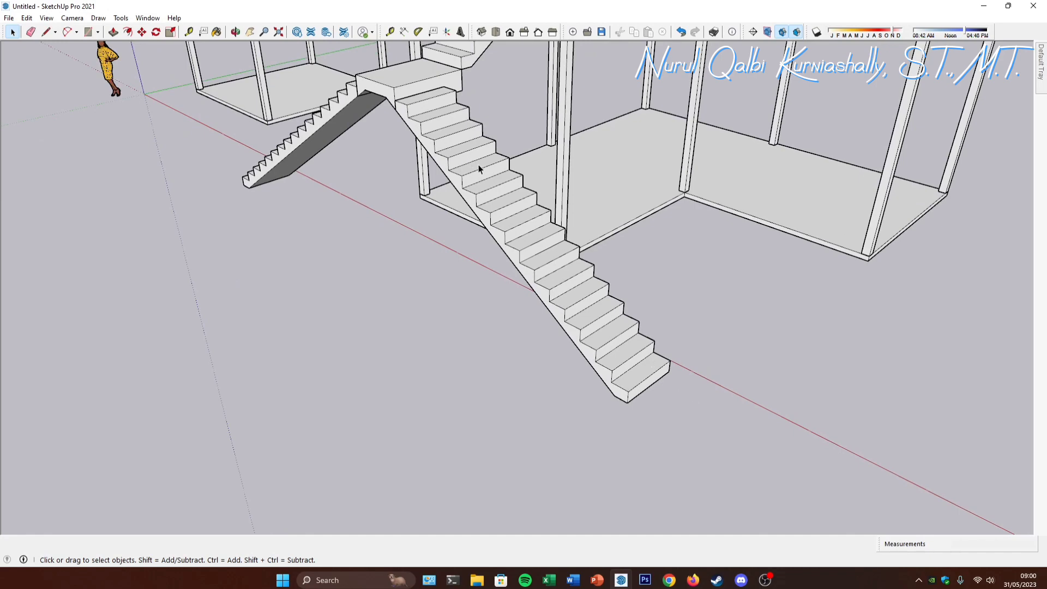
left_click(627, 346)
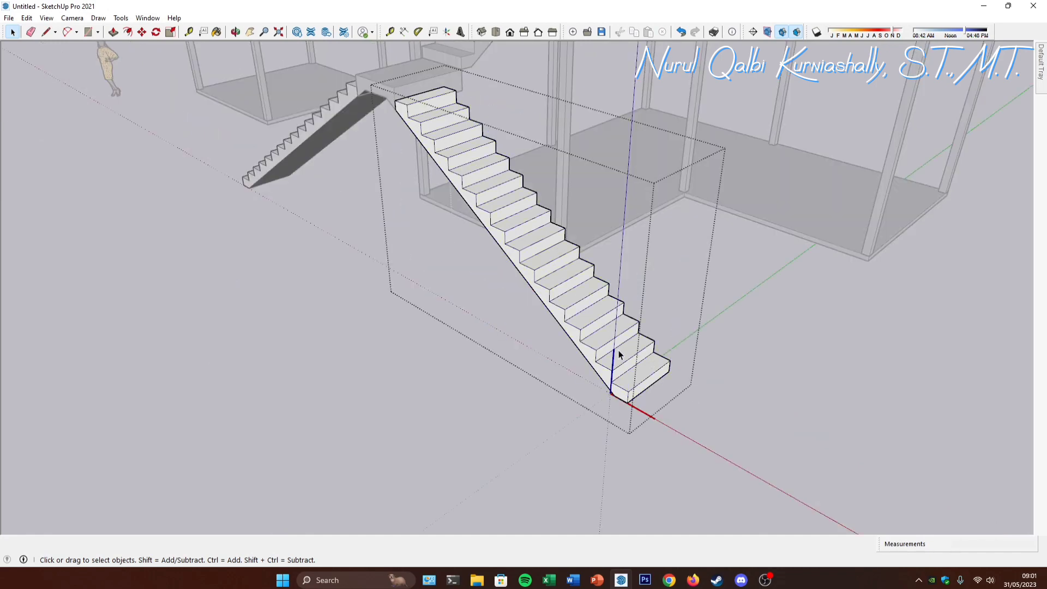
scroll(625, 366, "up", 5)
left_click(624, 371)
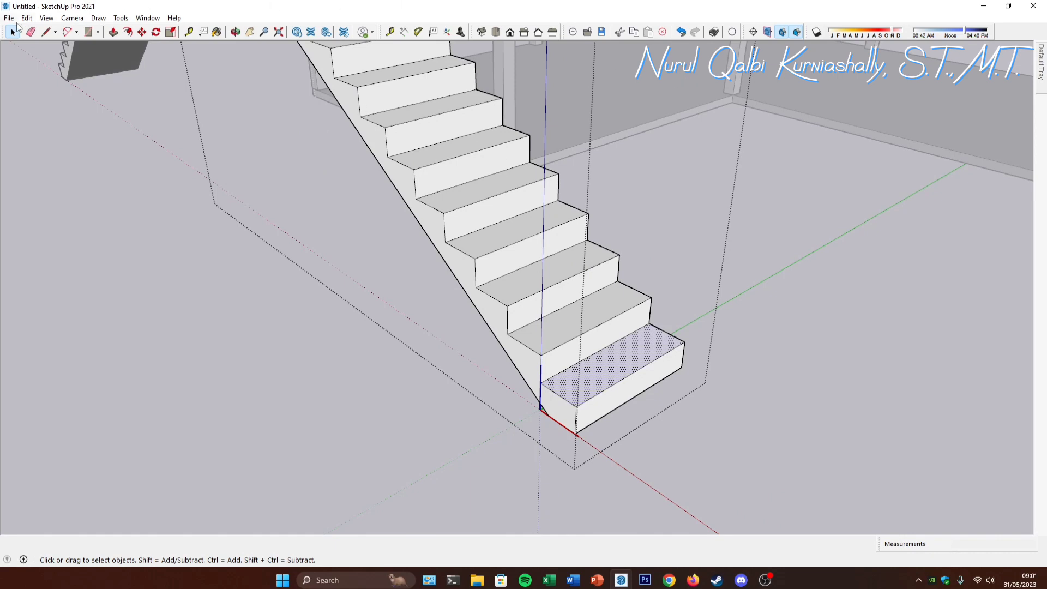
left_click(88, 32)
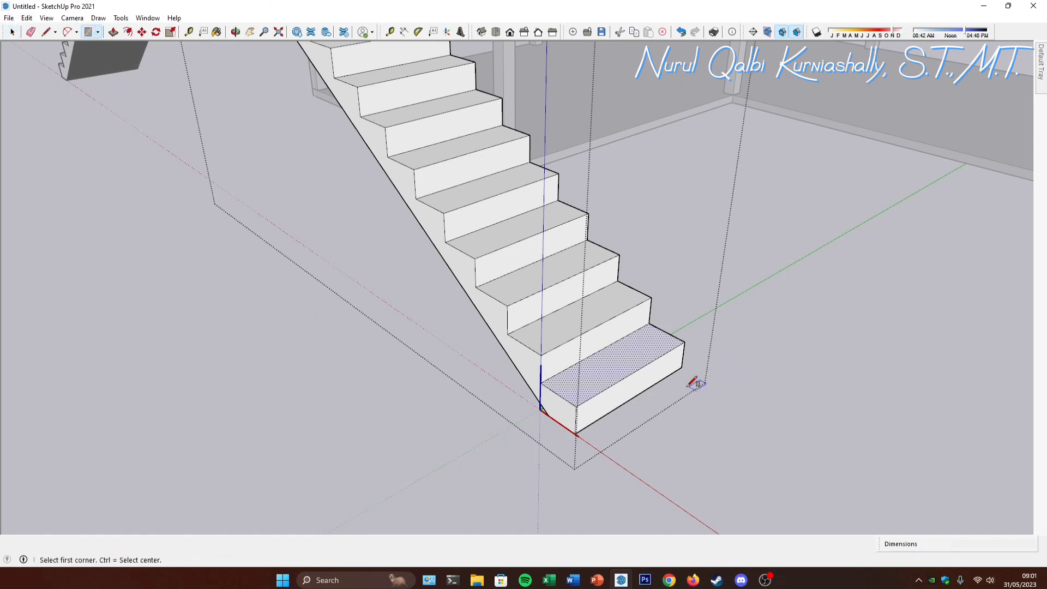
key("space")
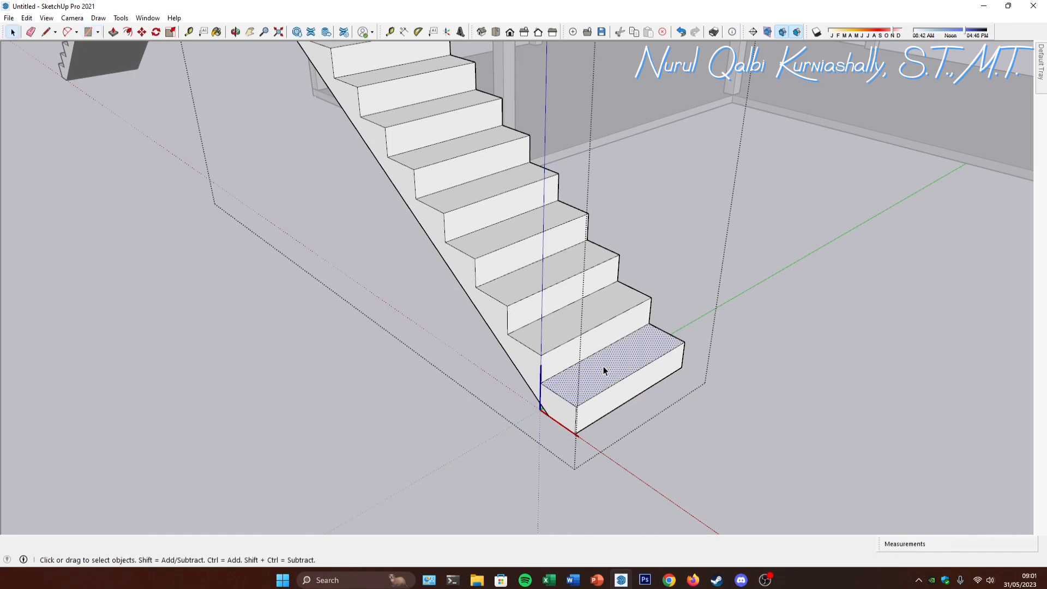
Step: Try to make a component named railing from the bottom tread's face and edges
double_click(604, 368)
right_click(625, 359)
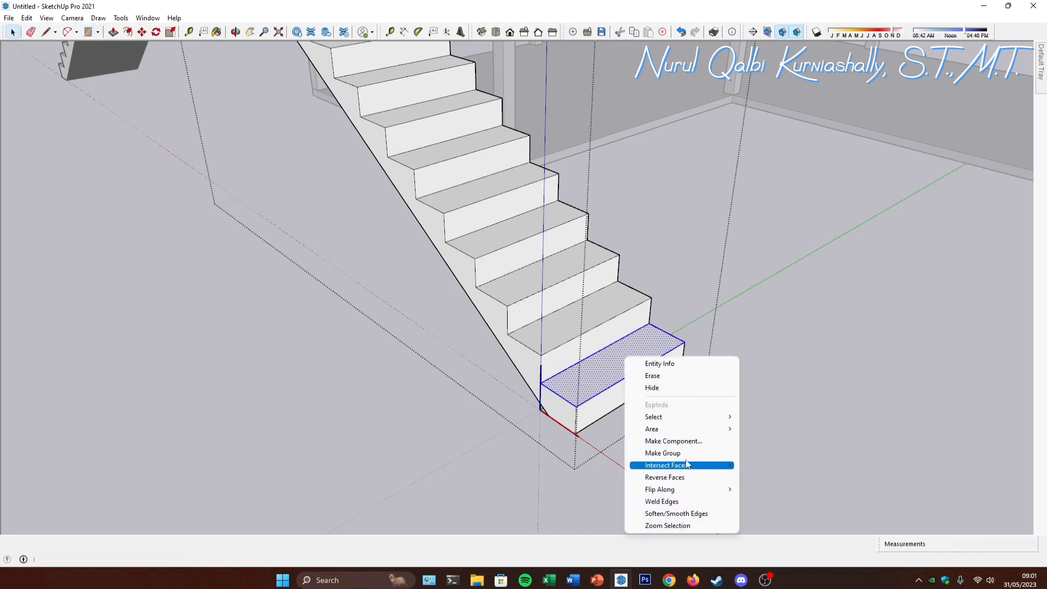
left_click(708, 444)
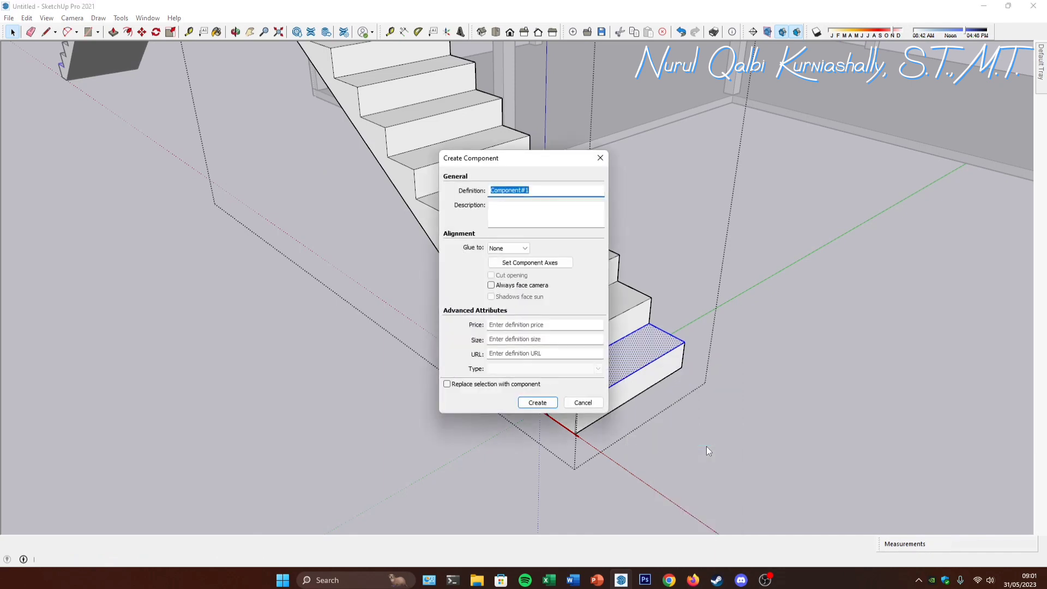
type("ailing")
left_click(537, 403)
scroll(633, 345, "up", 3)
scroll(633, 347, "up", 1)
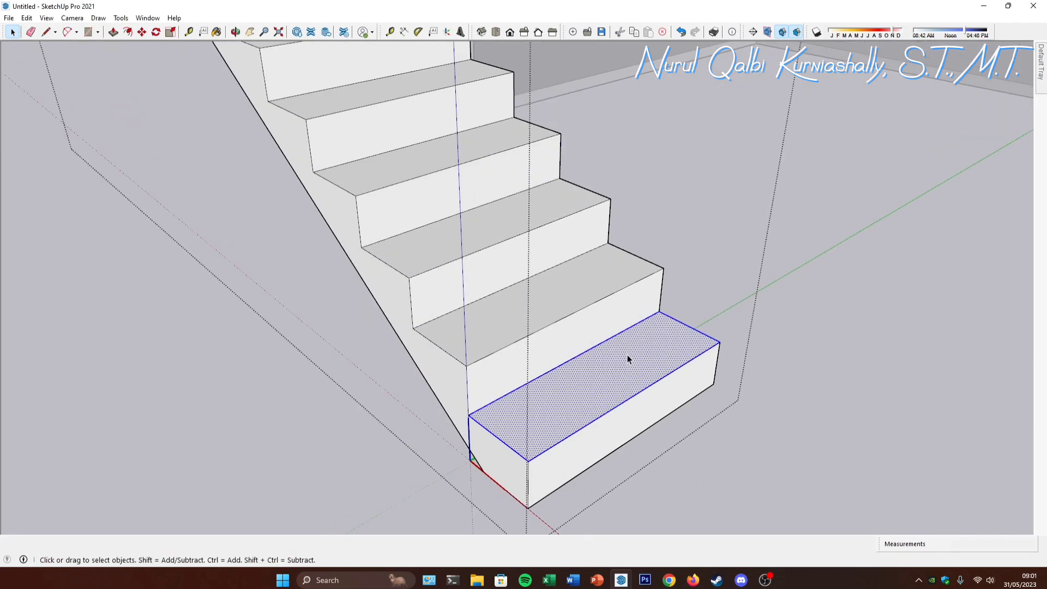
key("o")
scroll(627, 359, "down", 5)
key("space")
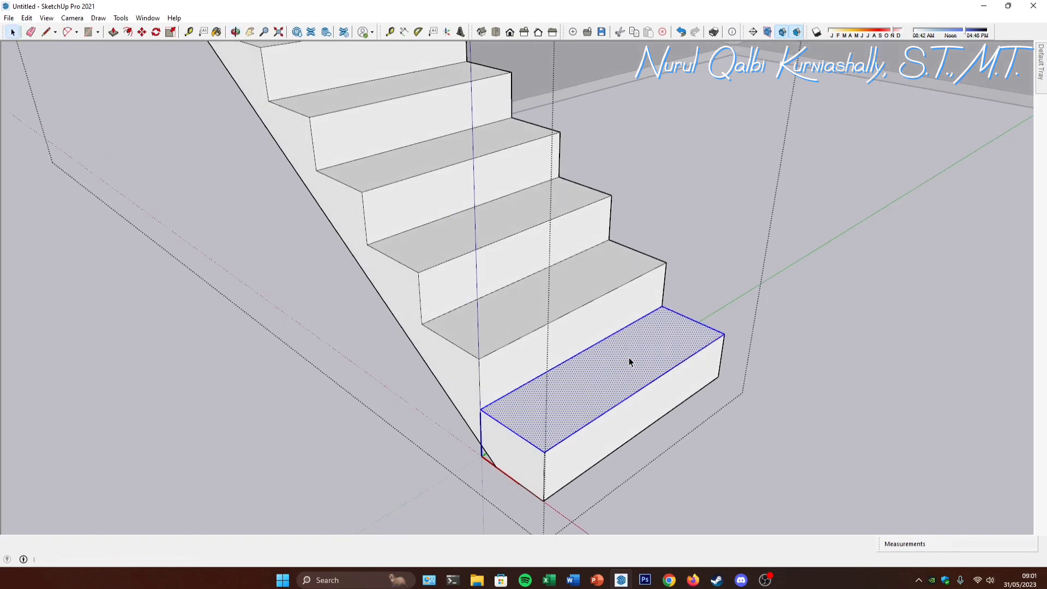
scroll(629, 357, "up", 2)
Step: Try making the tread selection a component named railing again, replacing the existing definition of that name
right_click(630, 357)
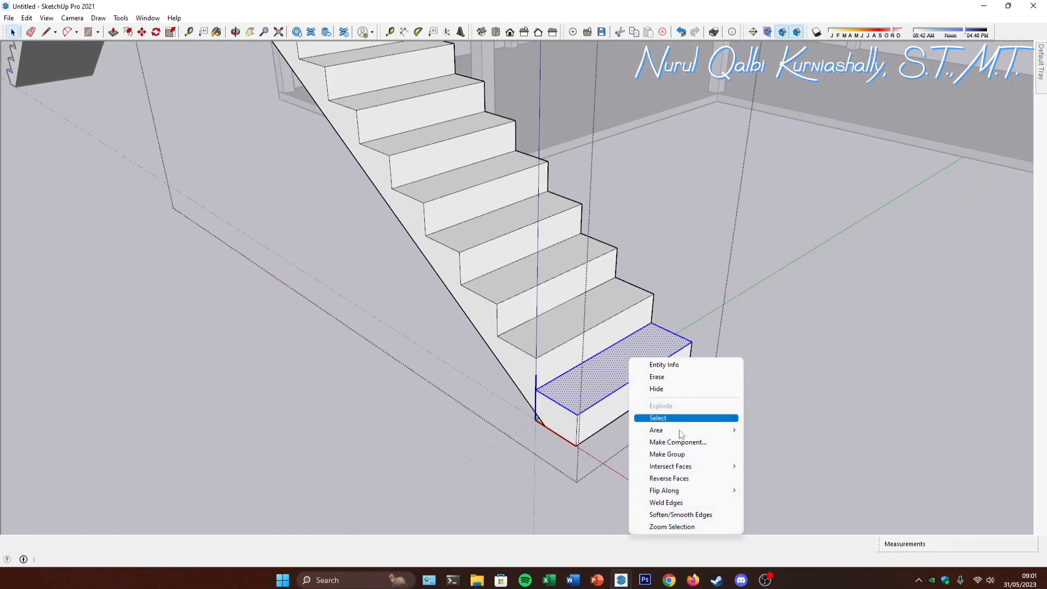
left_click(688, 442)
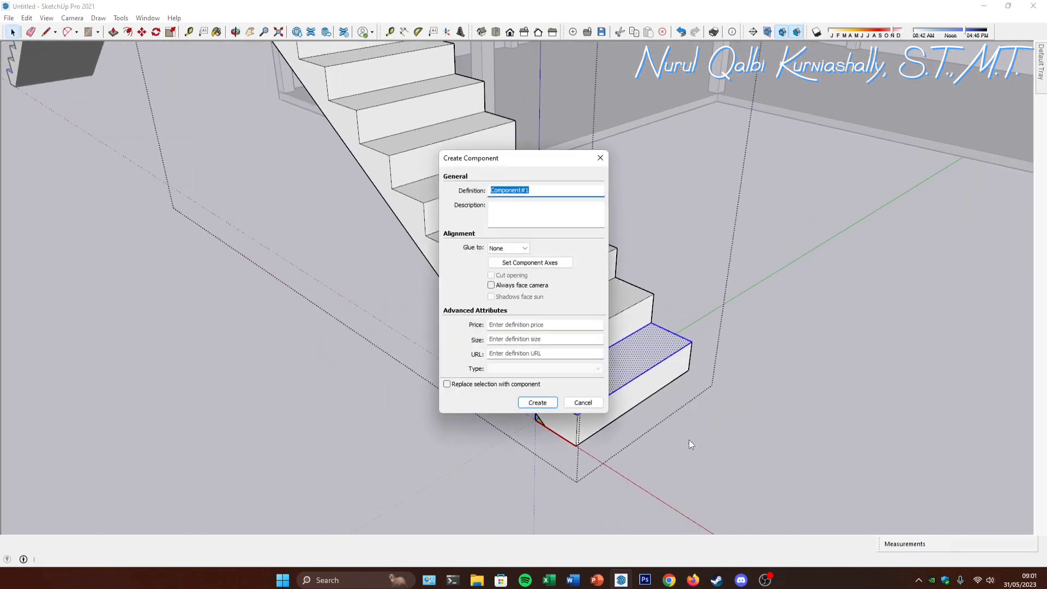
type("railing")
left_click(537, 403)
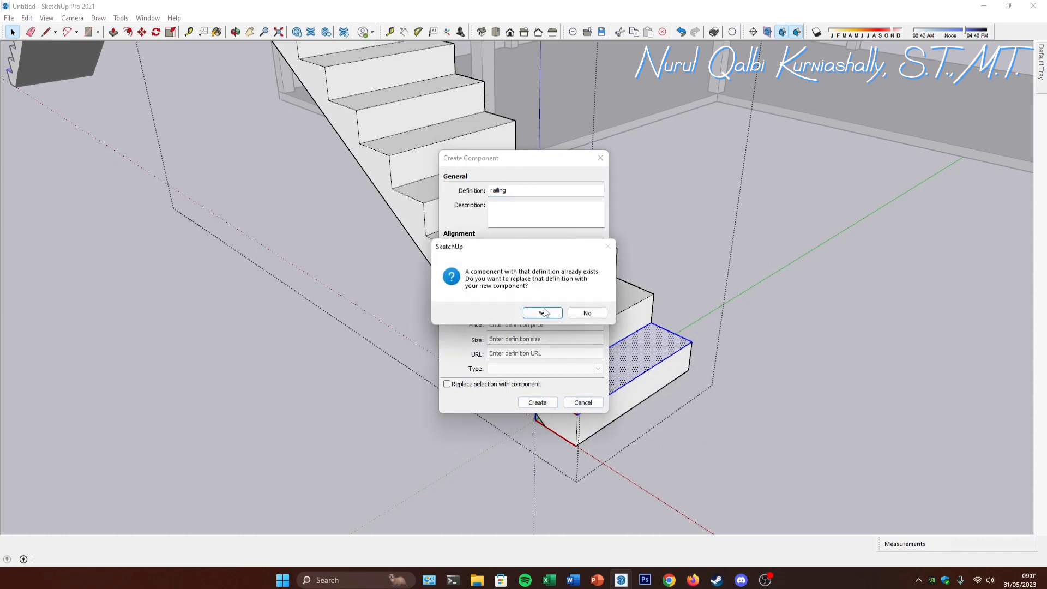
left_click(542, 314)
Step: Check whether the bottom tread selects as one separate component or still as the flight's own face and edges
left_click(633, 357)
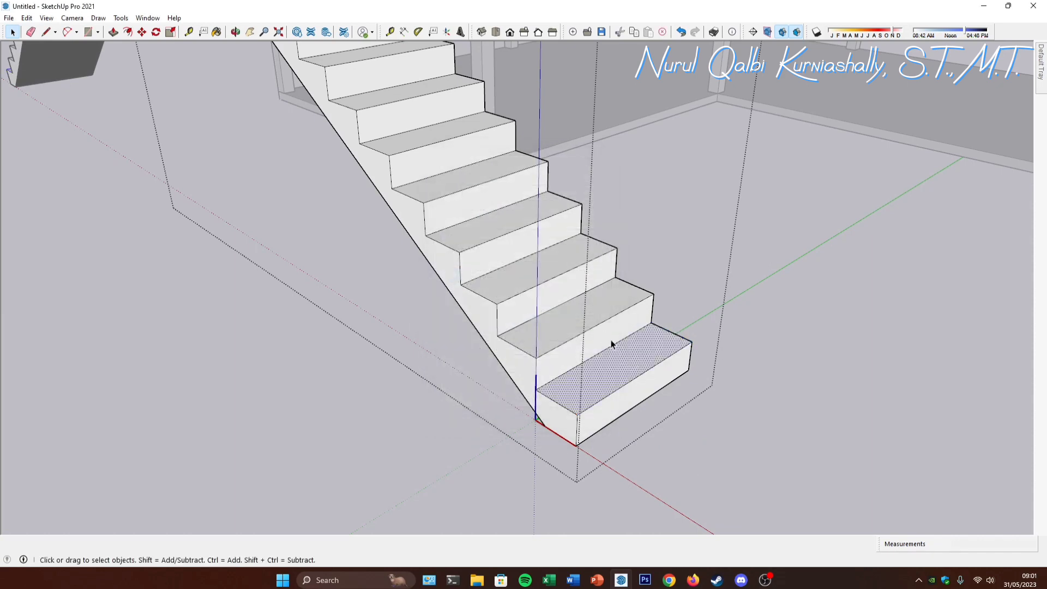
left_click(668, 394)
left_click(666, 380)
double_click(647, 357)
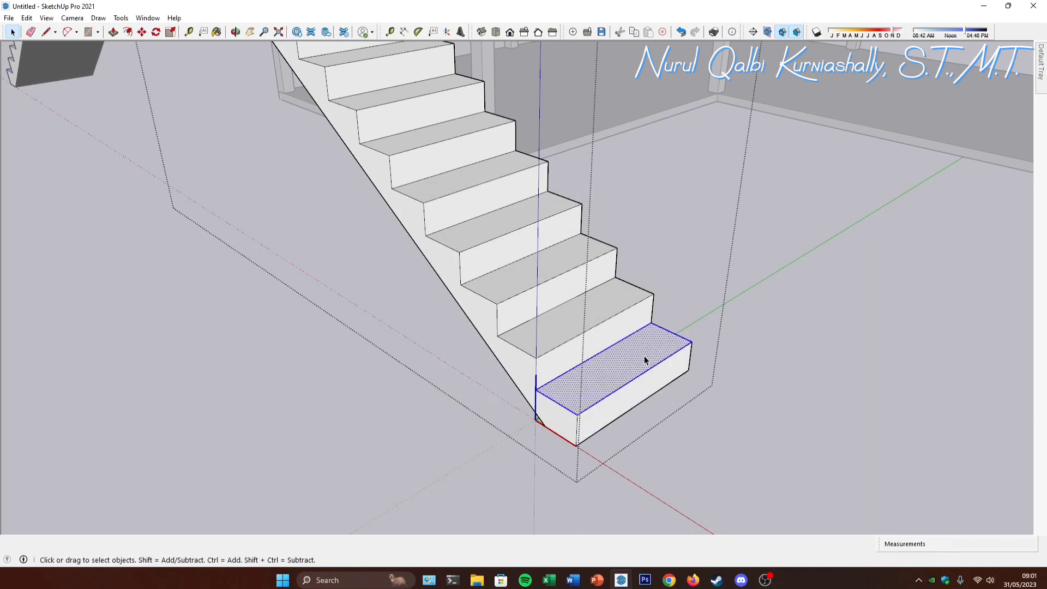
middle_click_drag(643, 355, 623, 352)
left_click(595, 355)
left_click(577, 384)
middle_click_drag(577, 384, 581, 370)
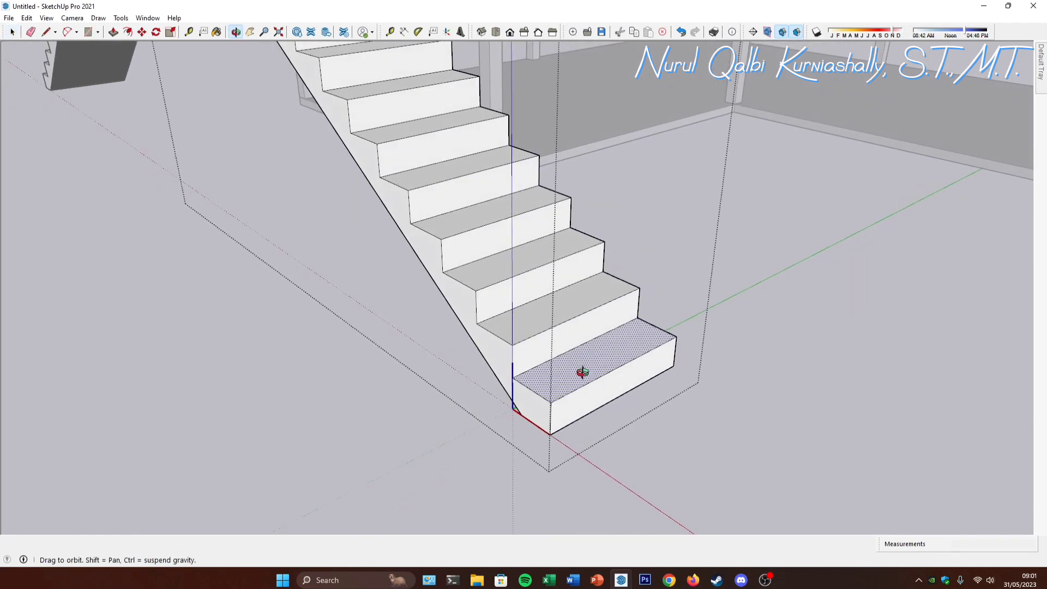
double_click(581, 370)
right_click(580, 370)
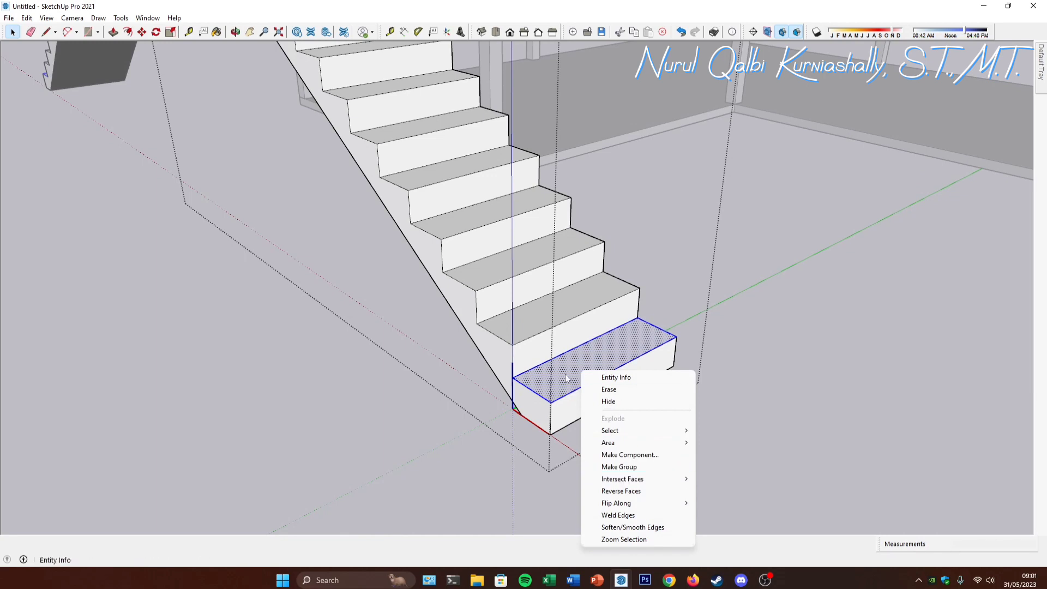
left_click(561, 456)
Step: Draw a rectangle over the whole bottom tread, between its opposite corners, and make it a group
middle_click_drag(561, 456, 562, 434)
key("r")
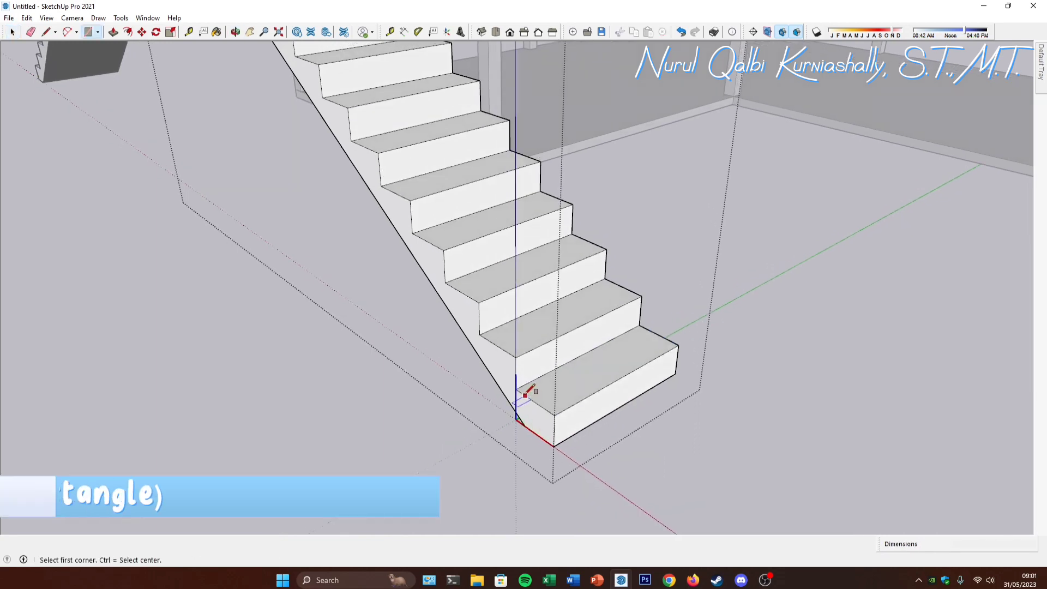
left_click(515, 389)
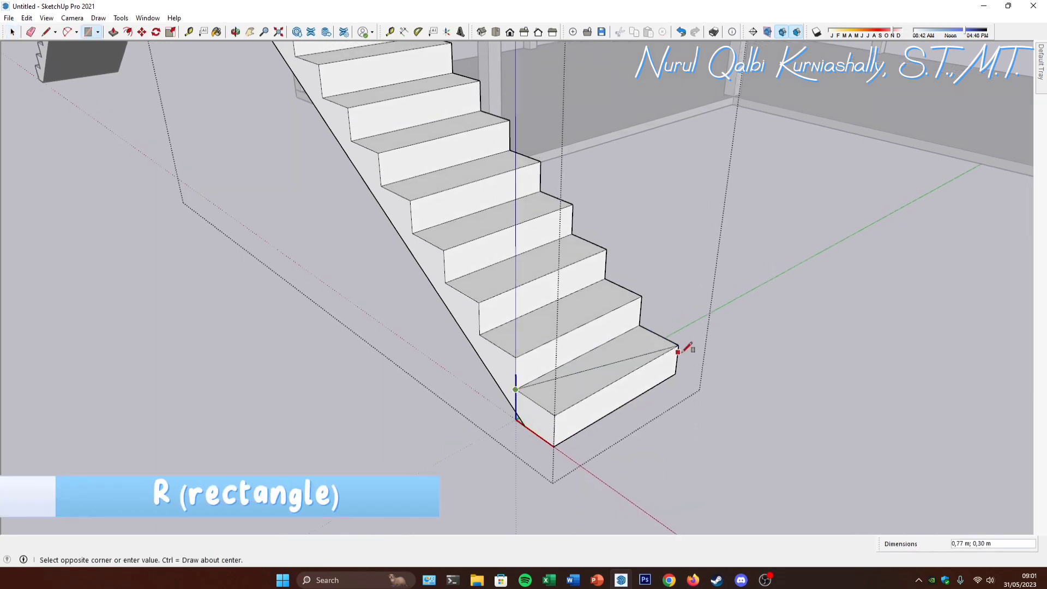
left_click(678, 346)
key("space")
right_click(633, 343)
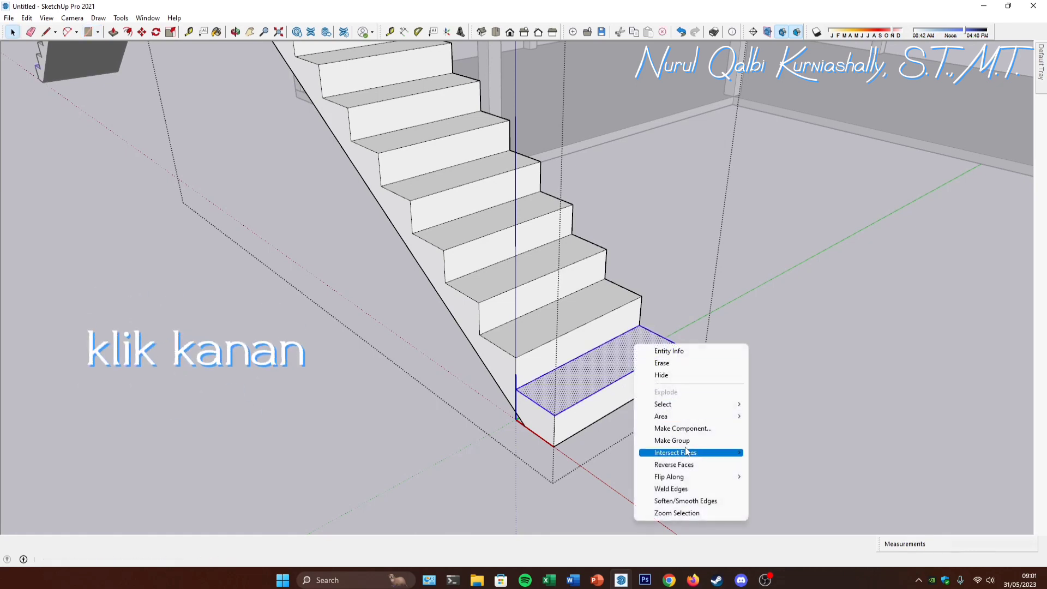
left_click(672, 440)
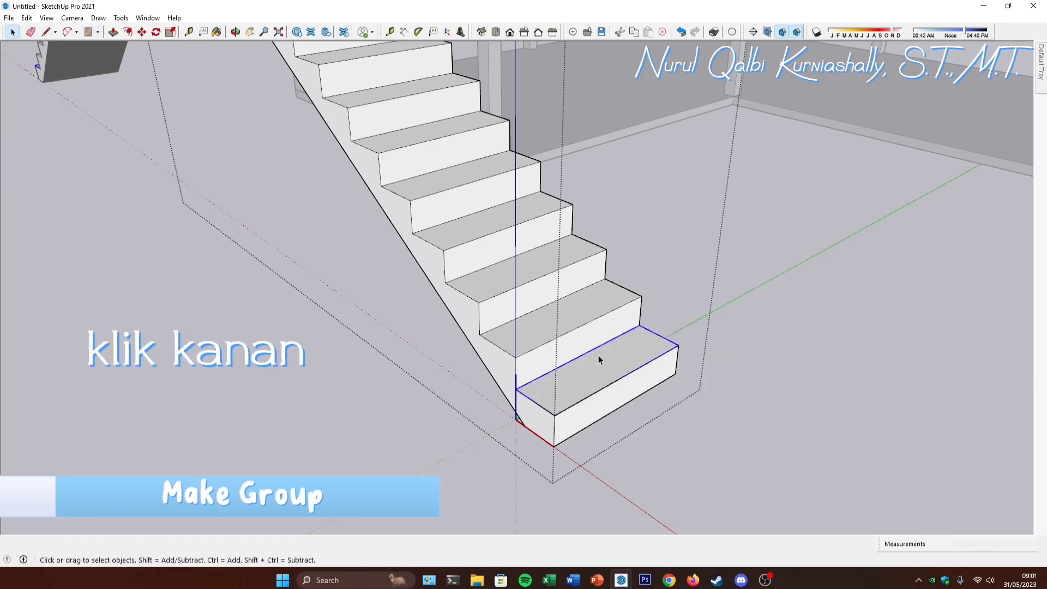
Step: Convert the grouped rectangle on the bottom tread into a component named railing 1
double_click(631, 342)
key("Escape")
right_click(640, 339)
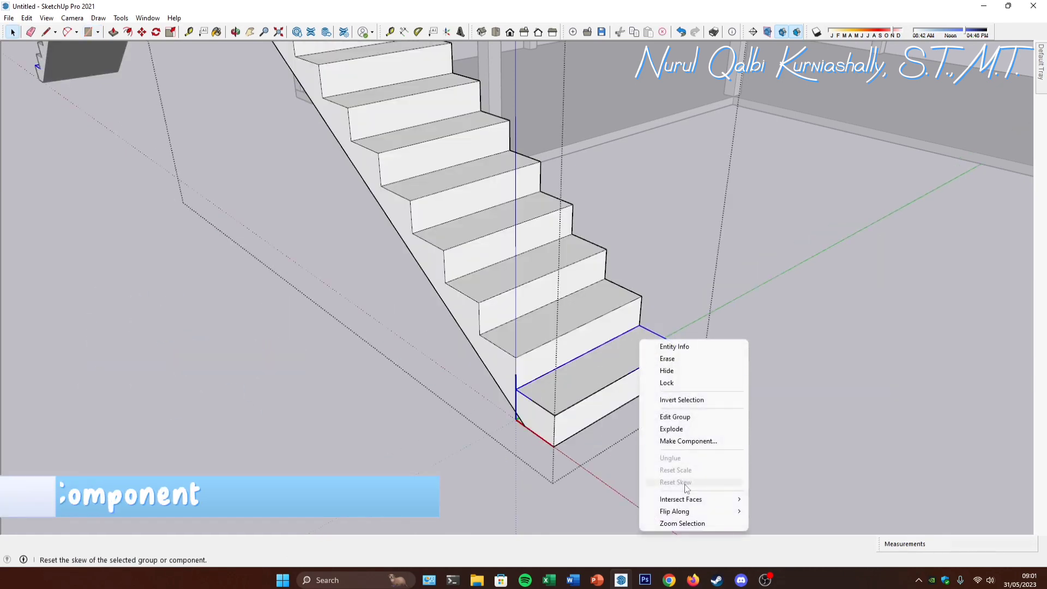
left_click(702, 441)
type("railing 1")
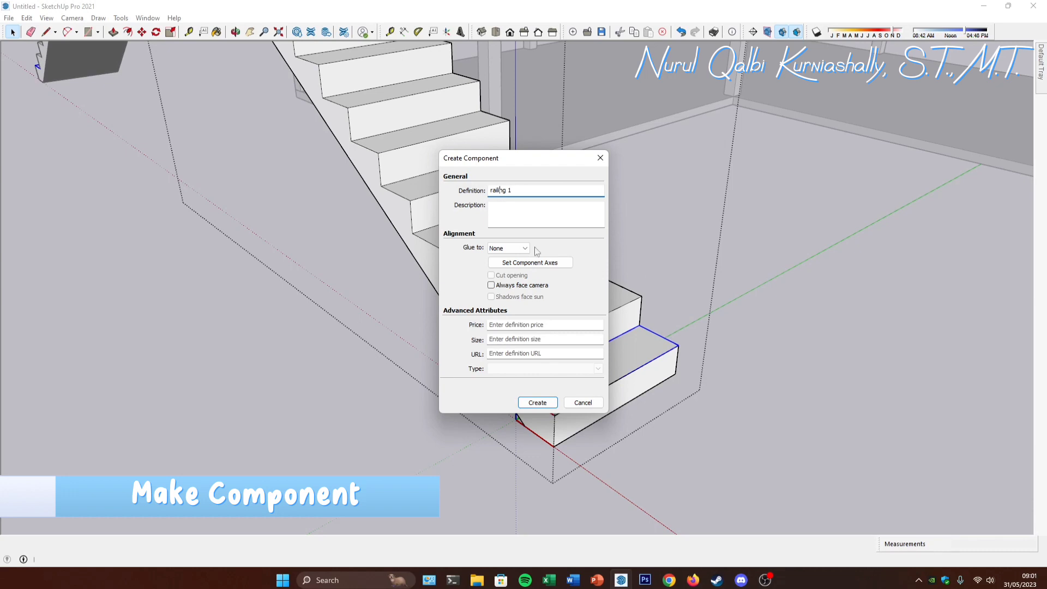
left_click(533, 405)
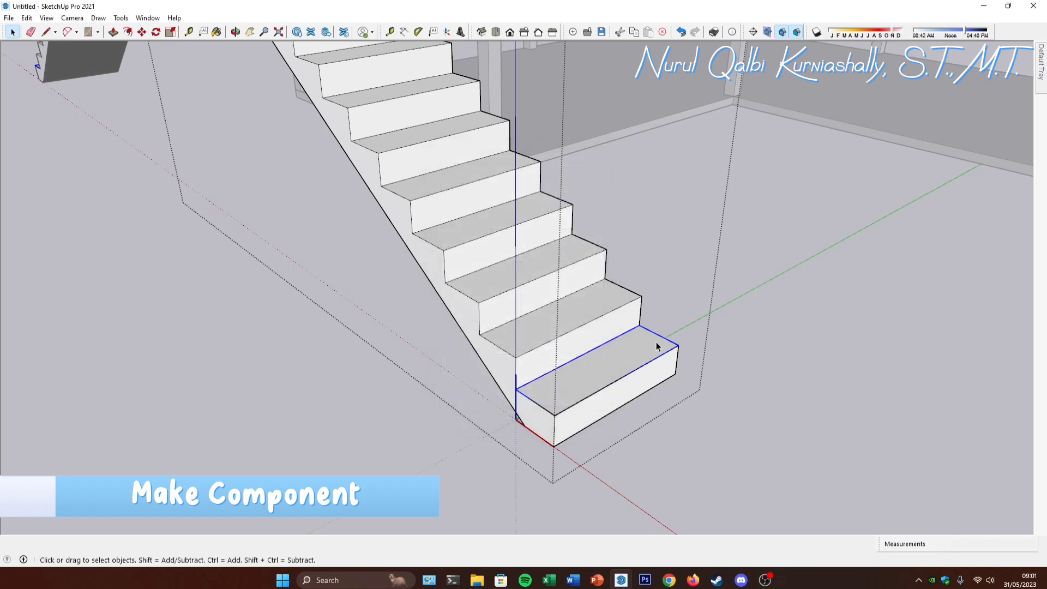
Step: Examine whether the railing 1 component's face selects separately from the flight's own treads, risers and side
double_click(656, 342)
left_click(640, 342)
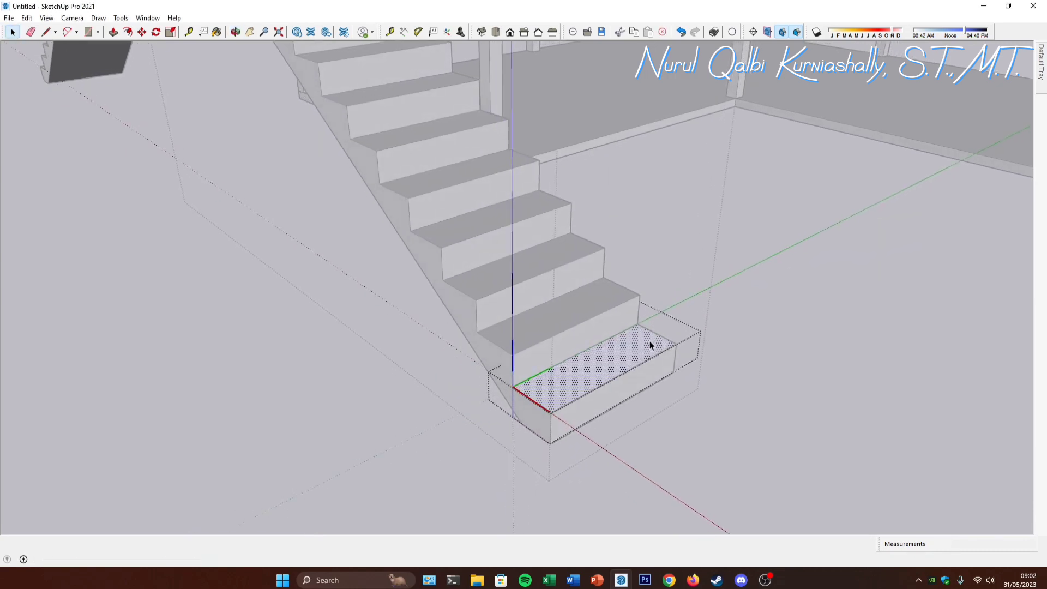
key("Escape")
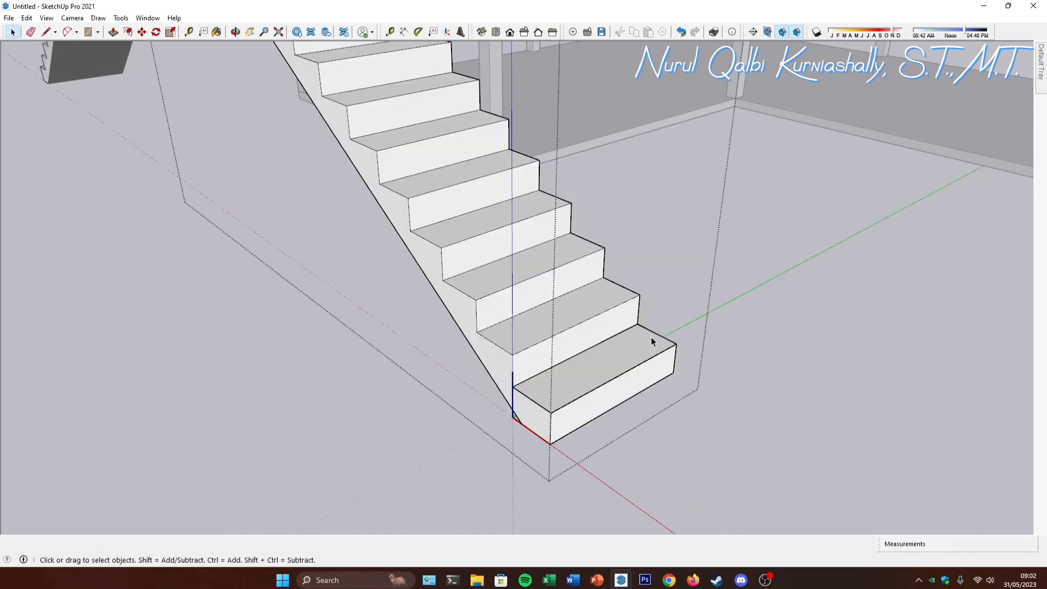
left_click(602, 319)
left_click(591, 306)
left_click(504, 361)
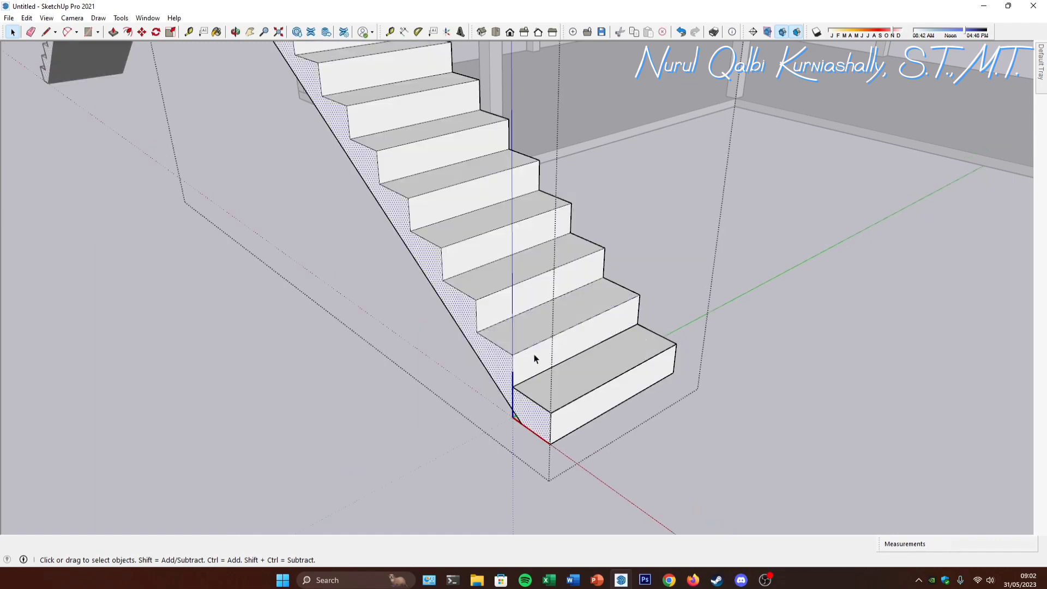
left_click(573, 344)
left_click(613, 362)
middle_click_drag(613, 362, 649, 362)
double_click(653, 349)
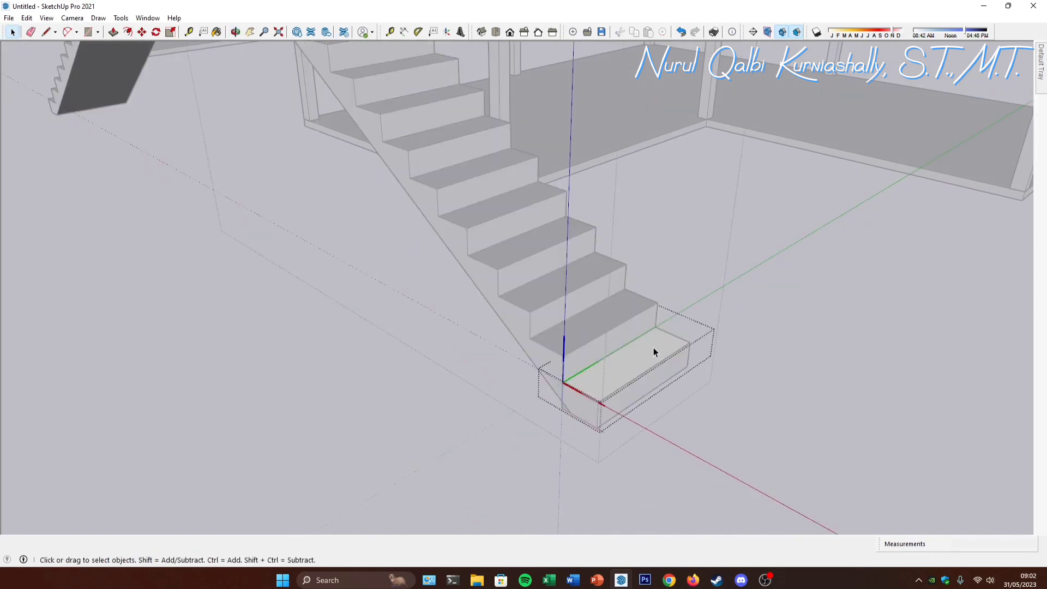
left_click(652, 348)
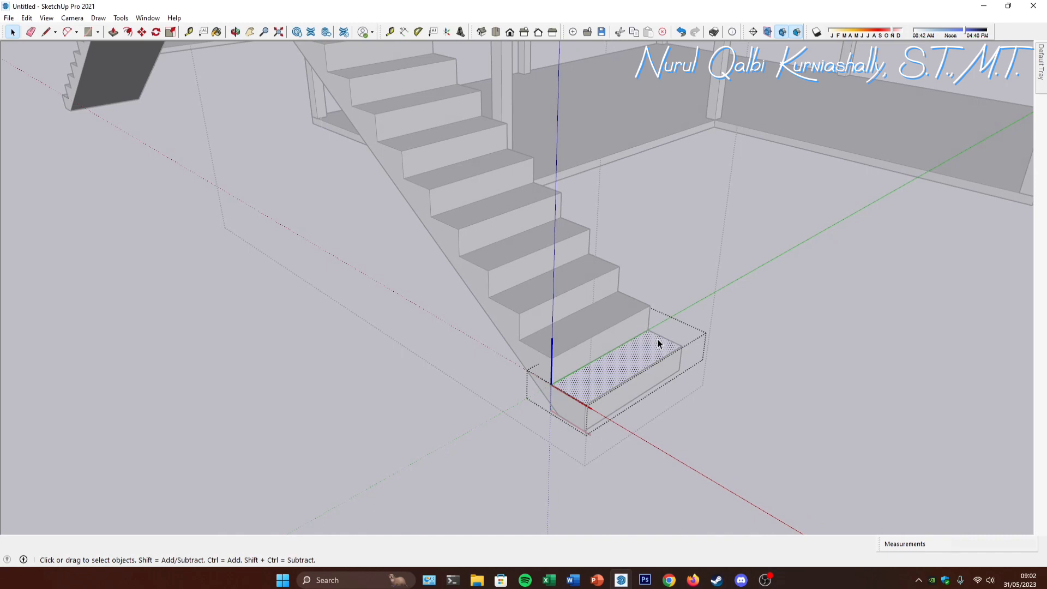
middle_click_drag(636, 343, 669, 331)
key("Escape")
left_click(653, 349)
Step: Push/Pull the face inside the railing 1 component up by 0.02 m and leave the component
double_click(661, 337)
scroll(663, 337, "up", 3)
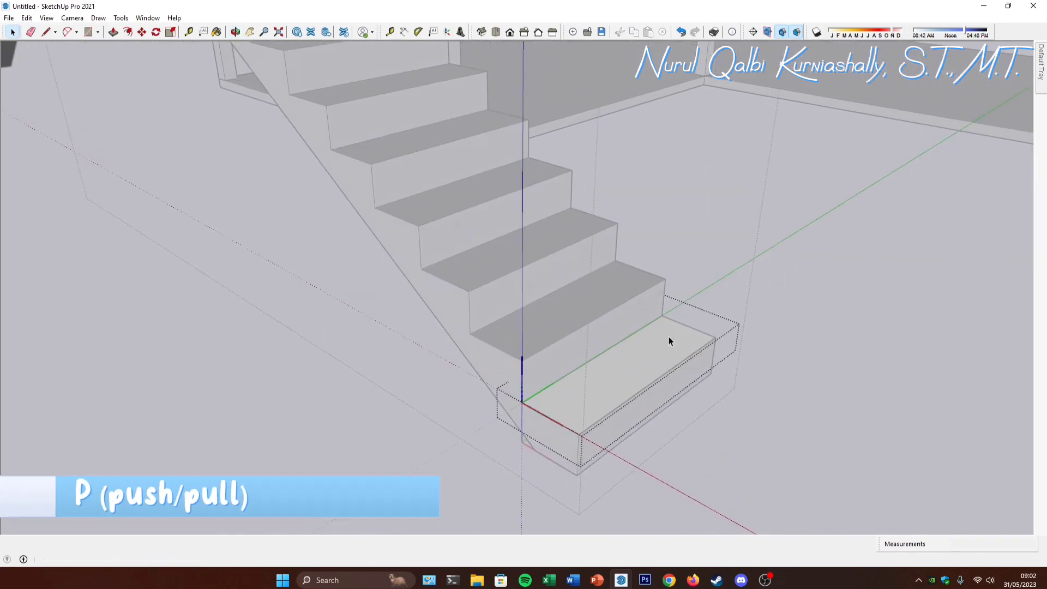
key("p")
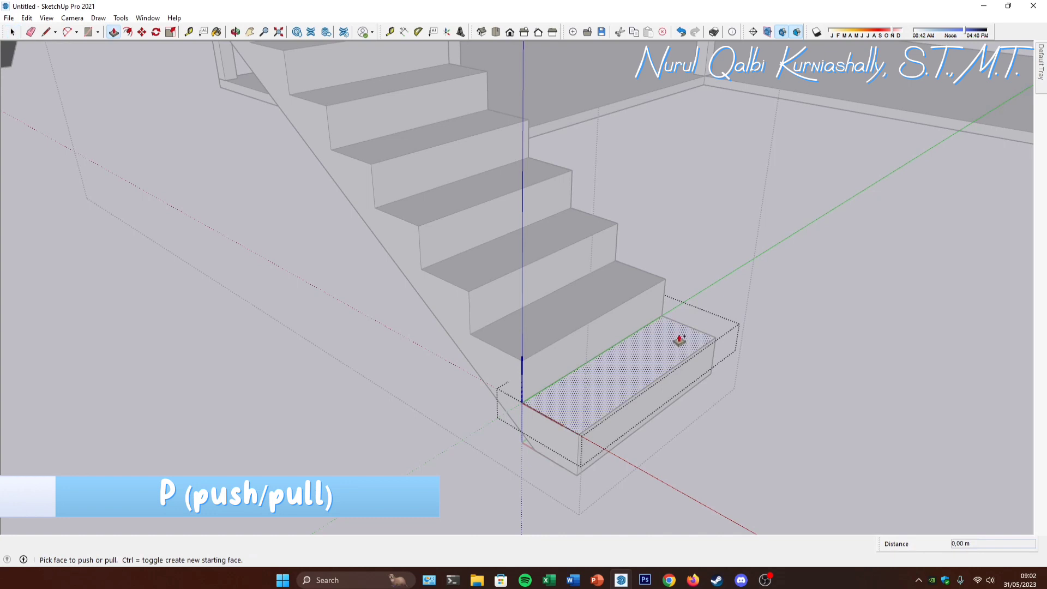
left_click_drag(679, 339, 680, 336)
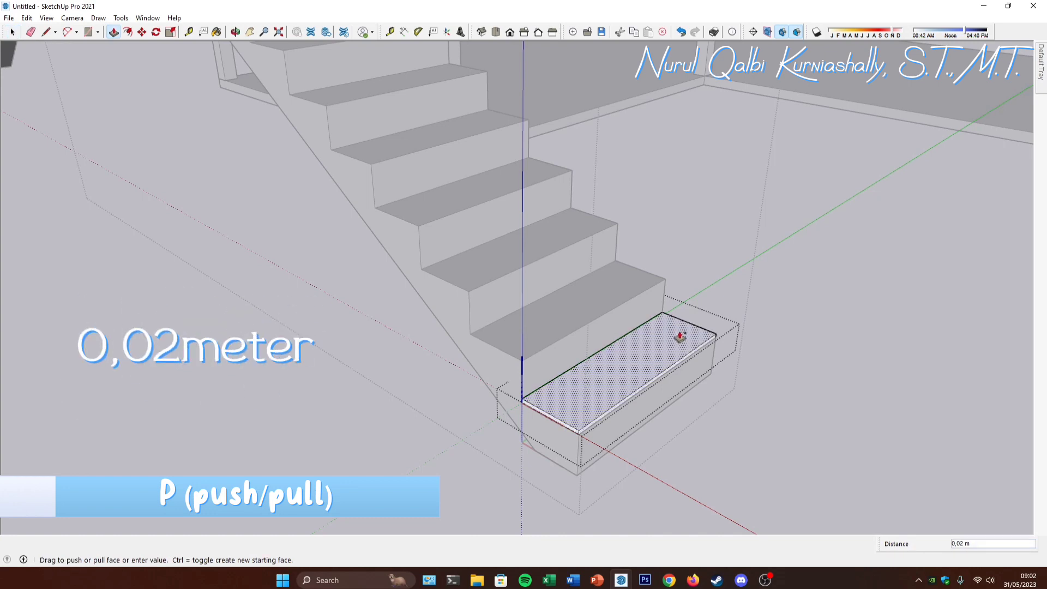
key("Return")
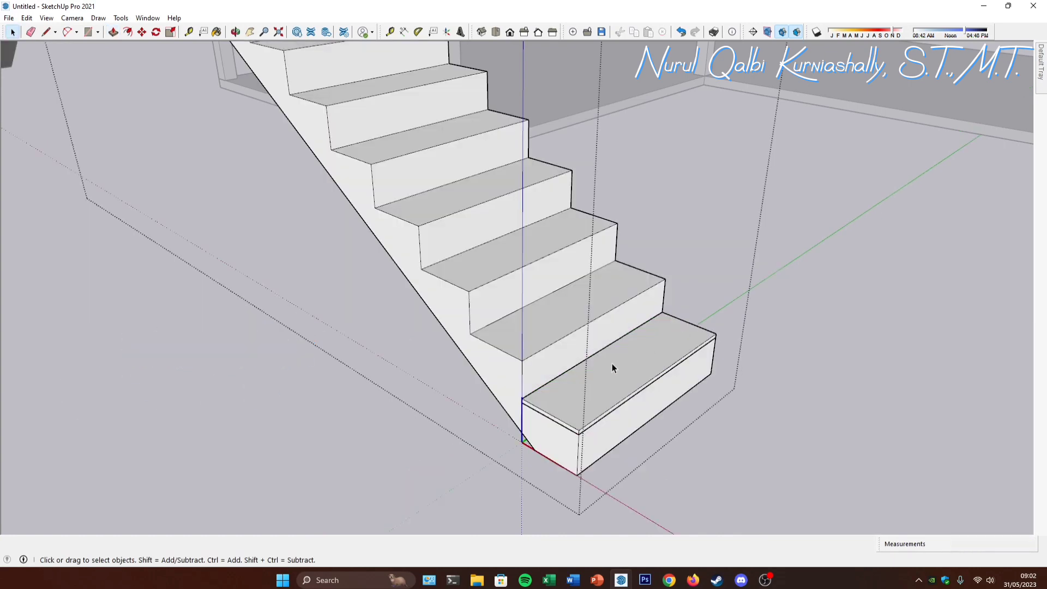
Step: Copy the railing 1 slab from the bottom tread to the tread above and repeat the copy 15 times up the flight
left_click(583, 430)
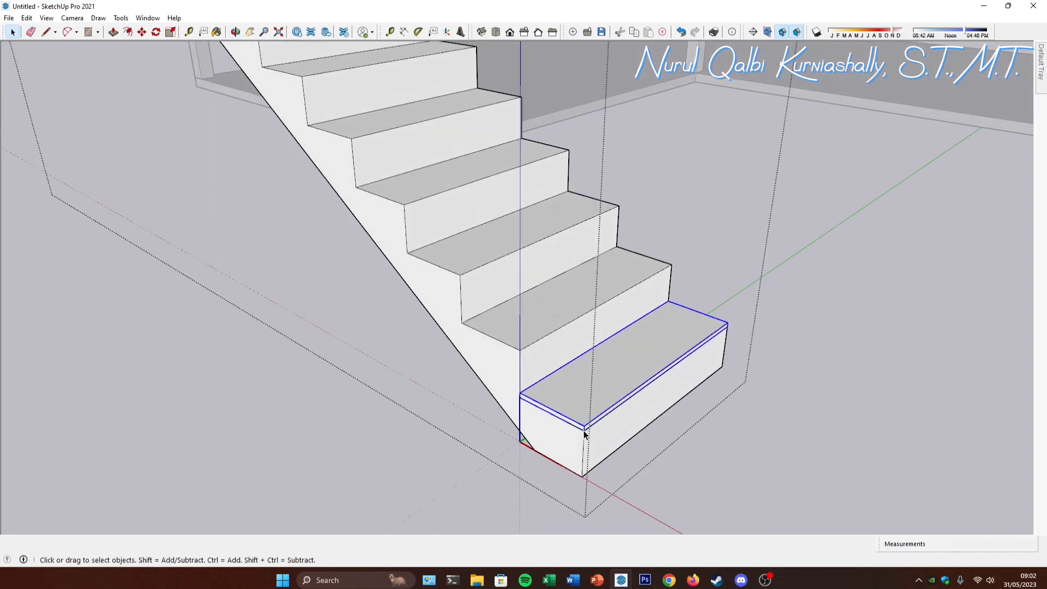
key("m")
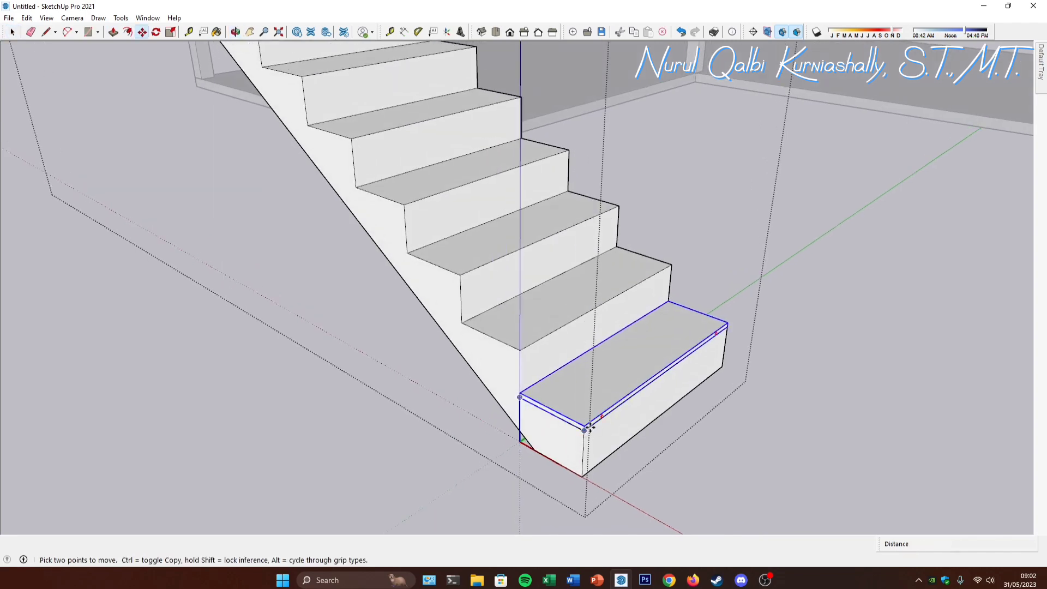
key("ctrl")
left_click(584, 428)
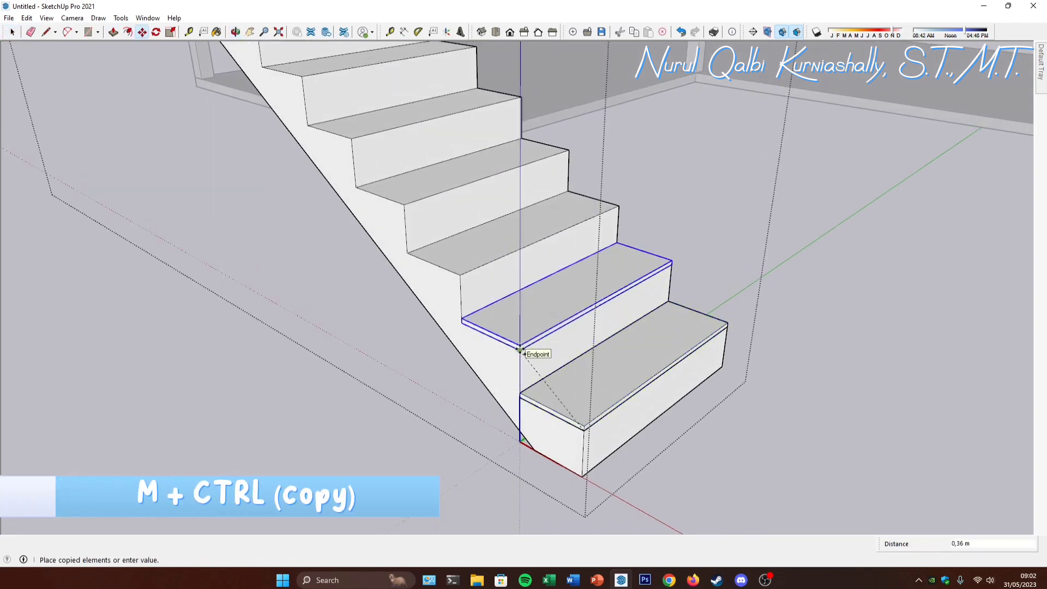
left_click(519, 349)
scroll(622, 432, "down", 6)
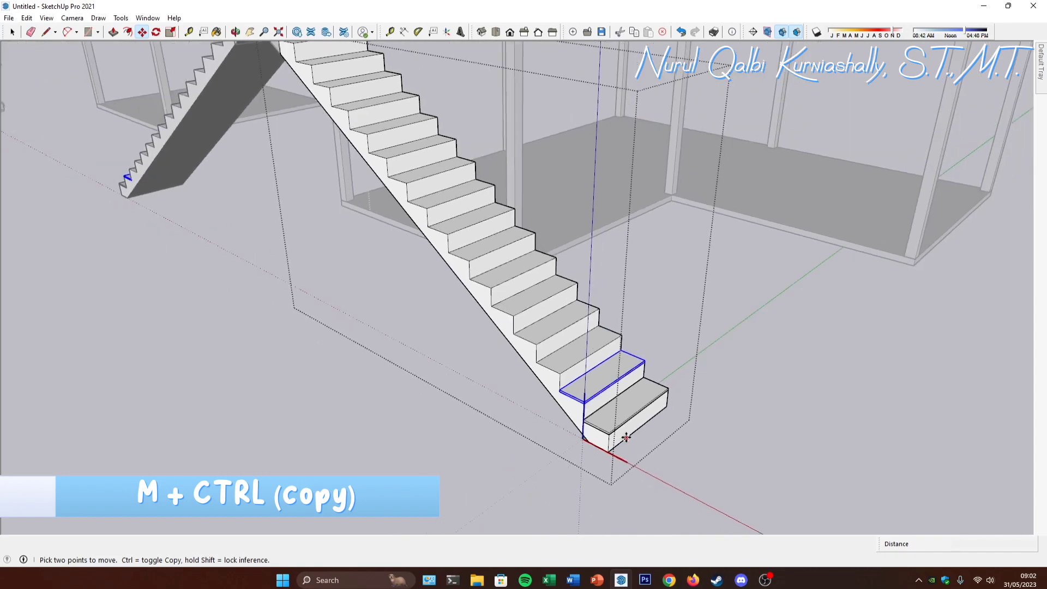
type("x")
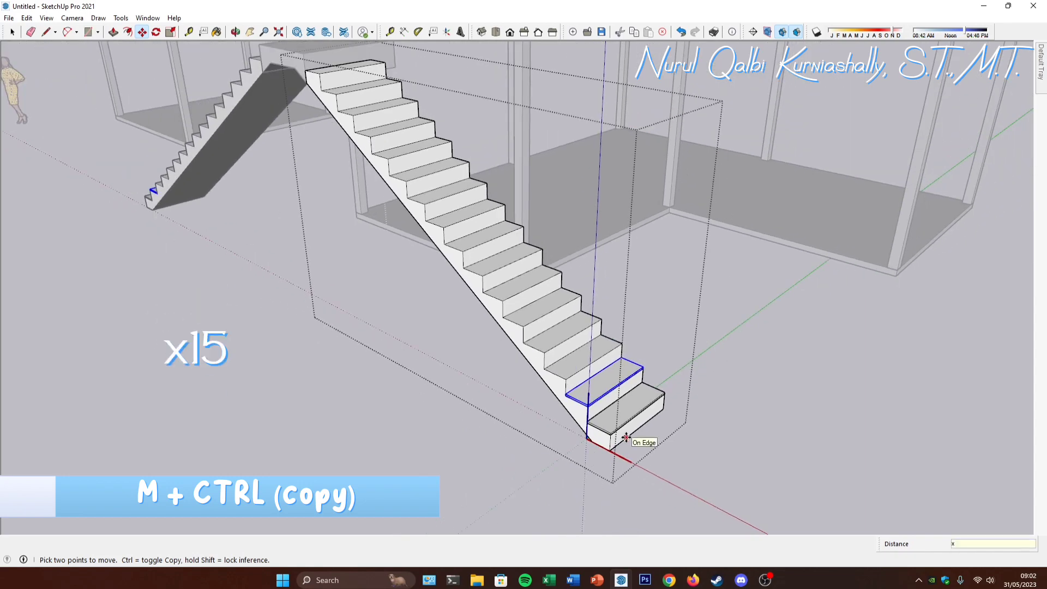
type("15")
key("Return")
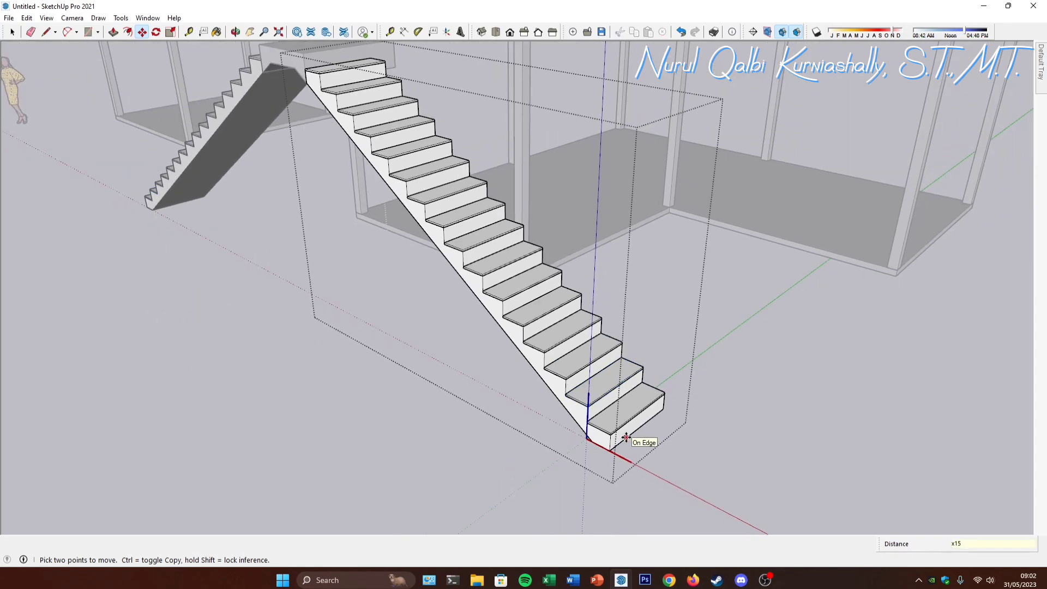
scroll(626, 436, "down", 2)
key("space")
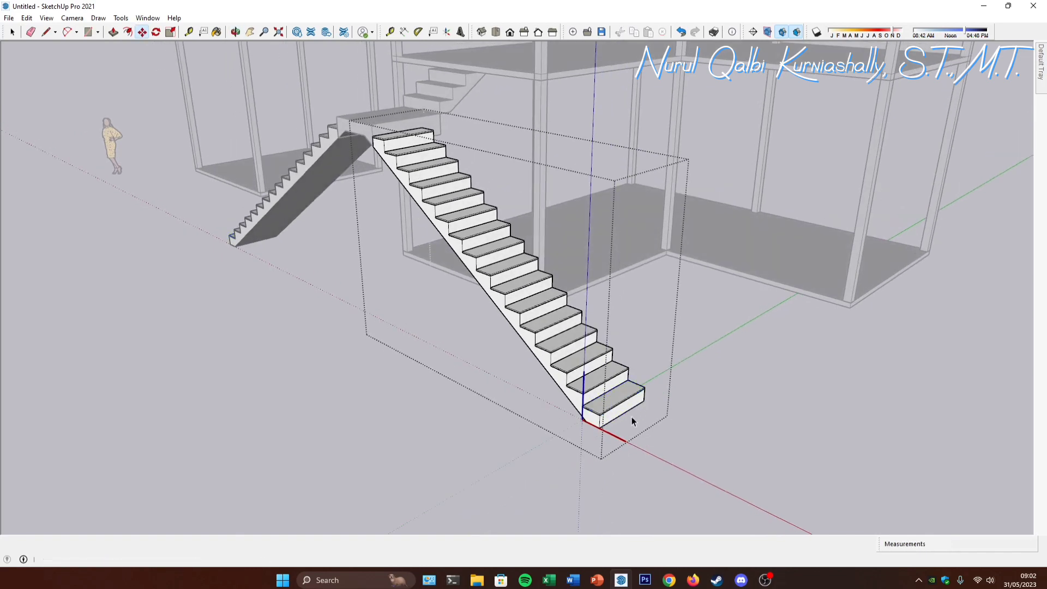
Step: Open the bottom tread's slab component and draw a 0.02 x 0.02 m rectangle on its upper face, near the outer back corner
scroll(601, 389, "up", 5)
double_click(603, 387)
middle_click_drag(605, 391, 490, 430)
scroll(518, 425, "up", 4)
scroll(502, 473, "up", 2)
scroll(587, 364, "down", 2)
scroll(533, 444, "up", 2)
key("r")
scroll(488, 415, "up", 2)
left_click(498, 391)
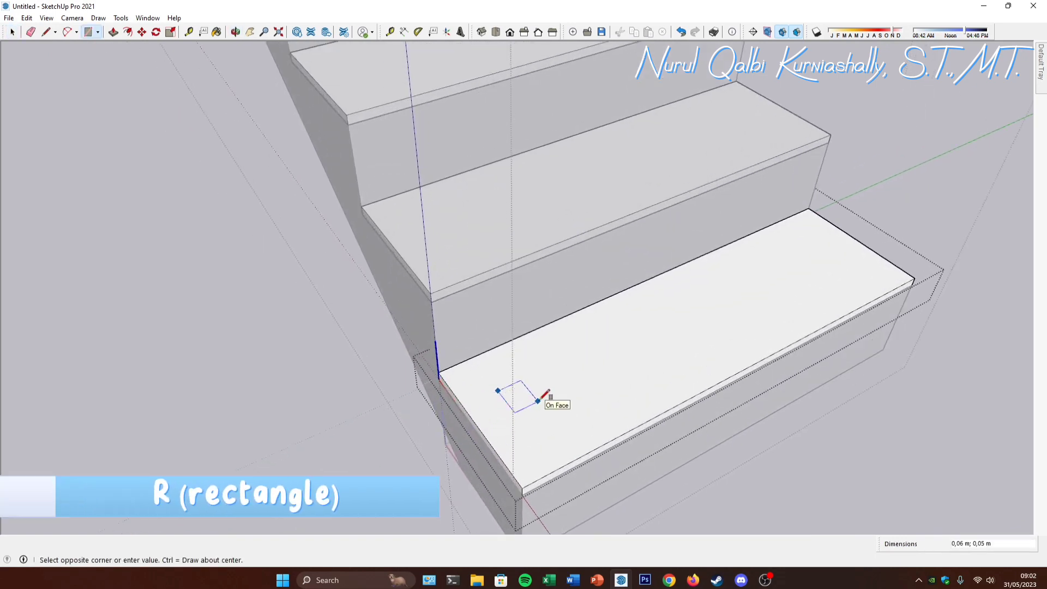
type(",")
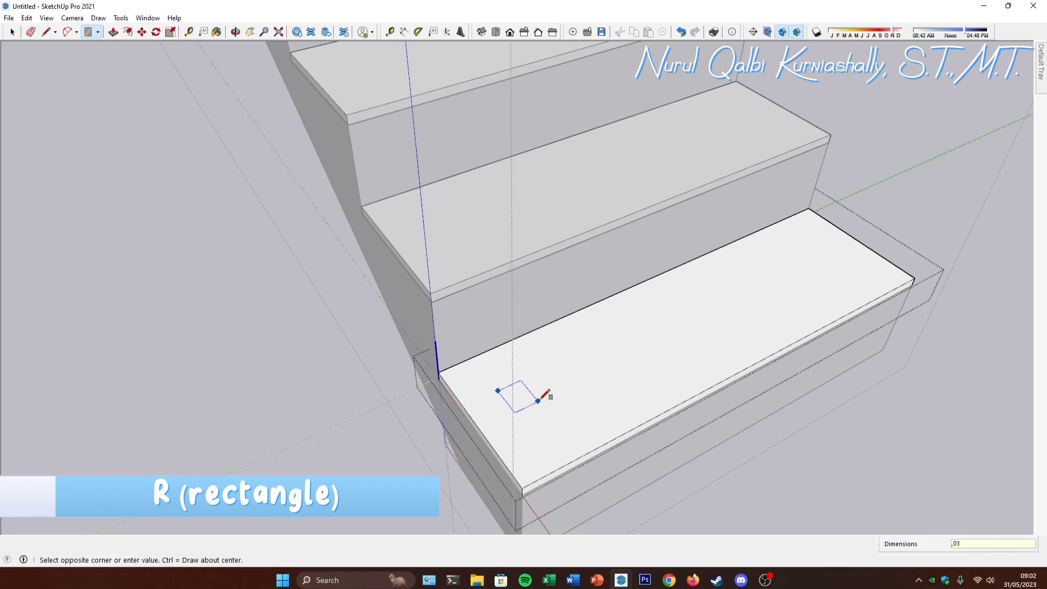
type("03")
key("BackSpace")
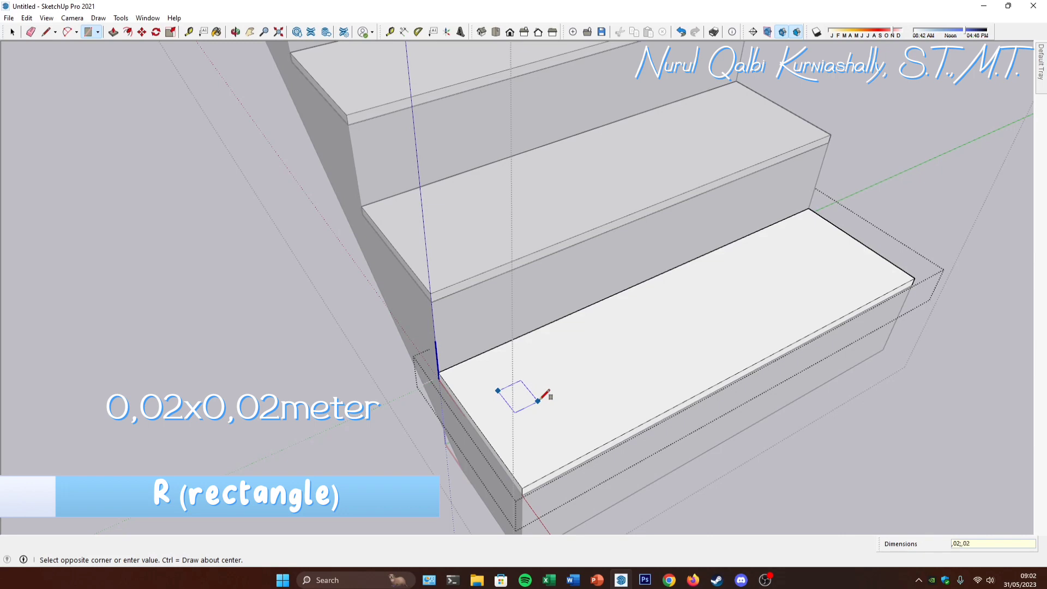
key("Return")
key("space")
Step: Make the small square on the slab a group and convert it into a component named 1
scroll(545, 403, "up", 5)
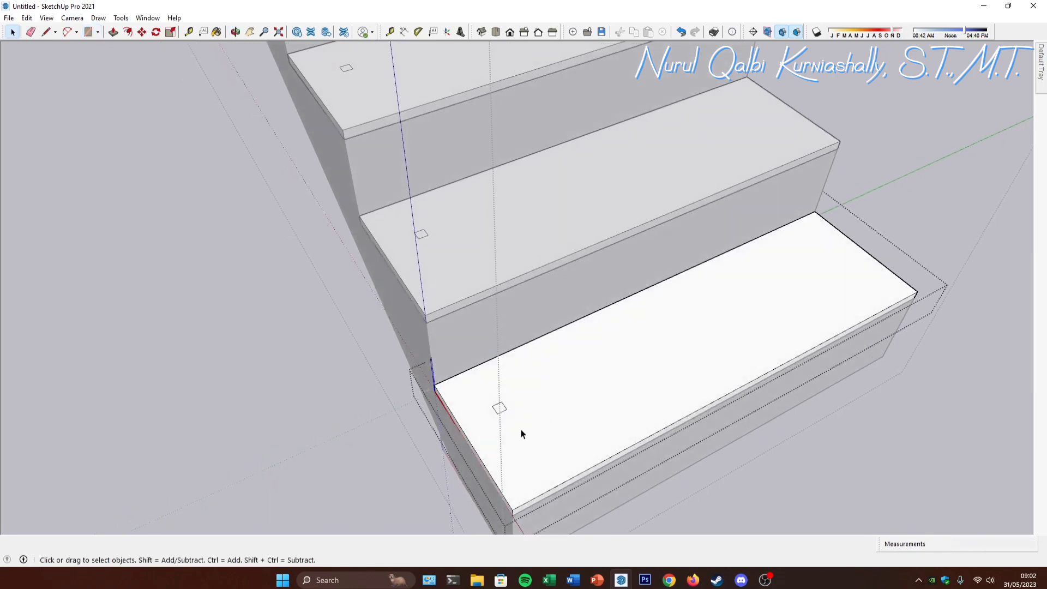
double_click(499, 405)
right_click(499, 405)
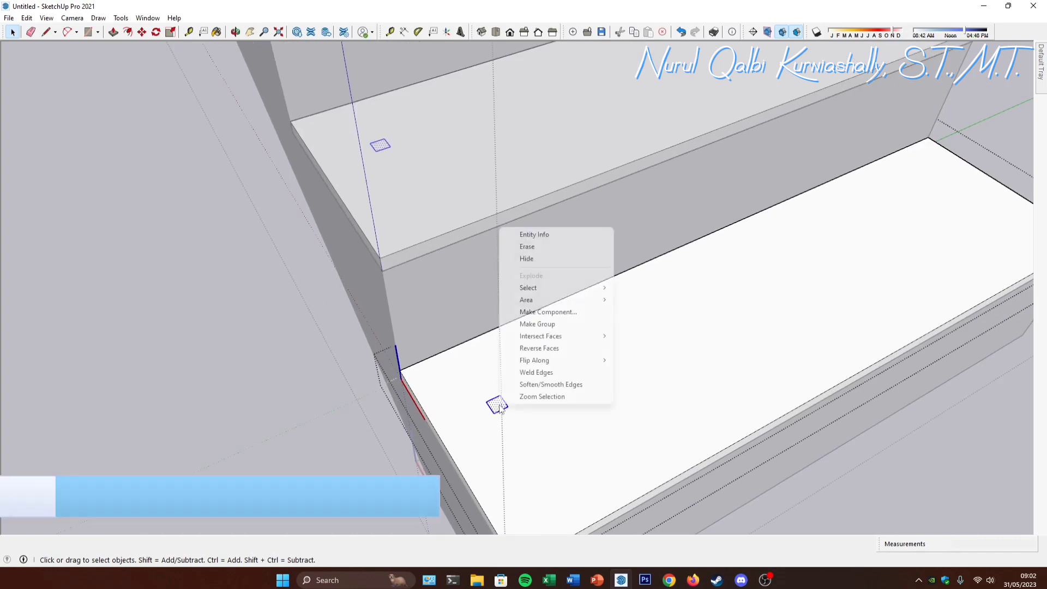
left_click(551, 324)
right_click(499, 407)
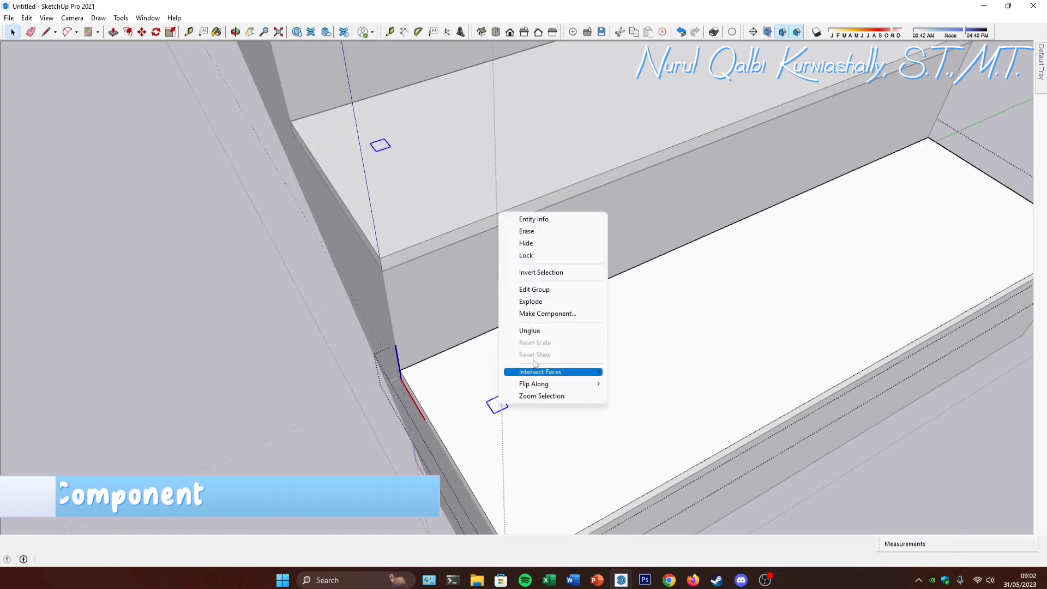
left_click(562, 314)
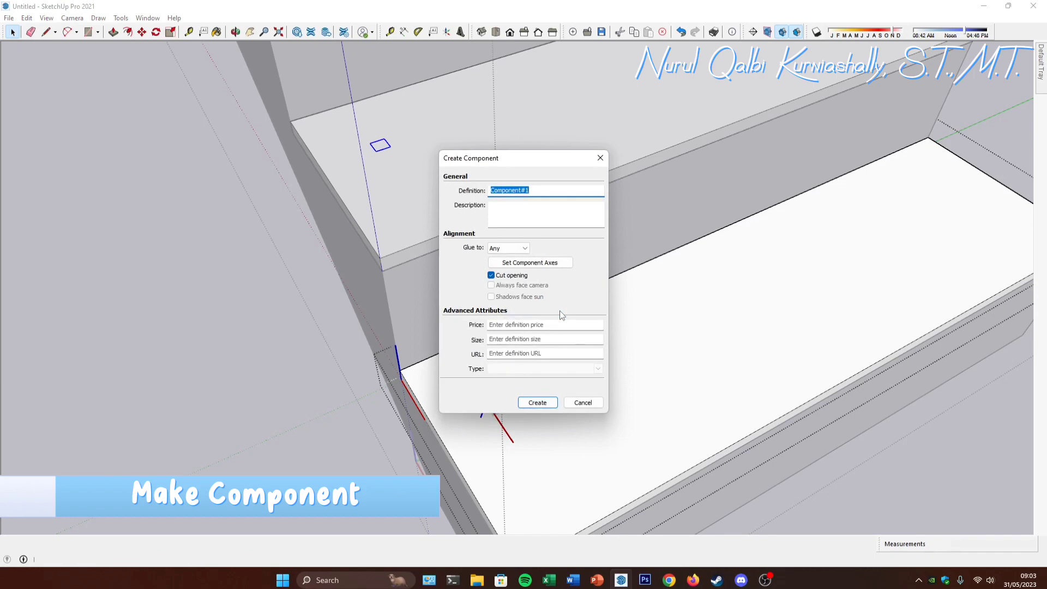
type("1")
left_click(537, 402)
Step: Move the small square component to the slab's back corner, then offset it inward from the side edge and 0.05 m from the riser
scroll(507, 404, "up", 3)
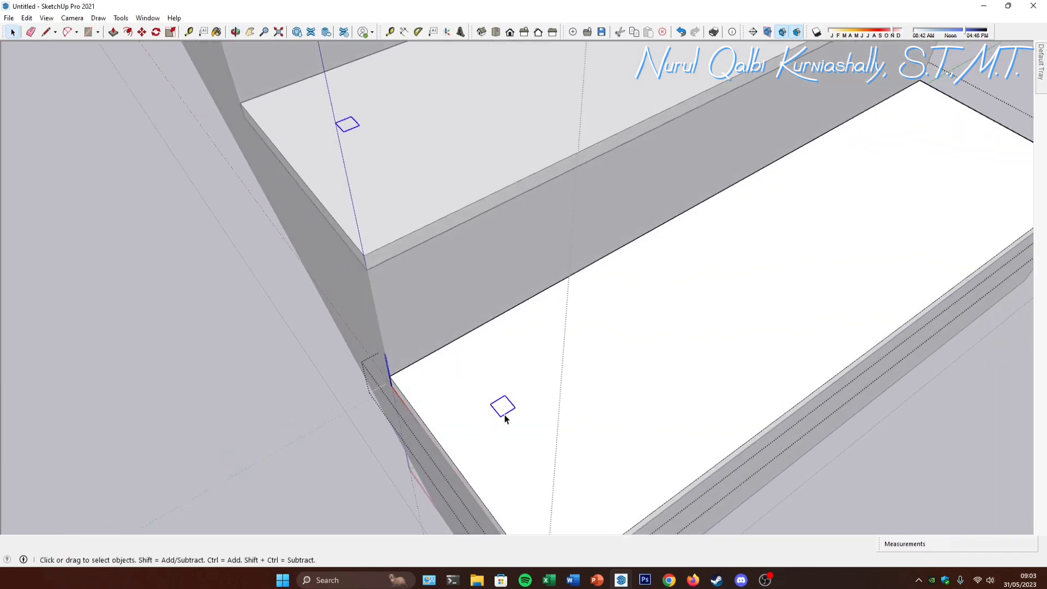
key("m")
left_click(491, 404)
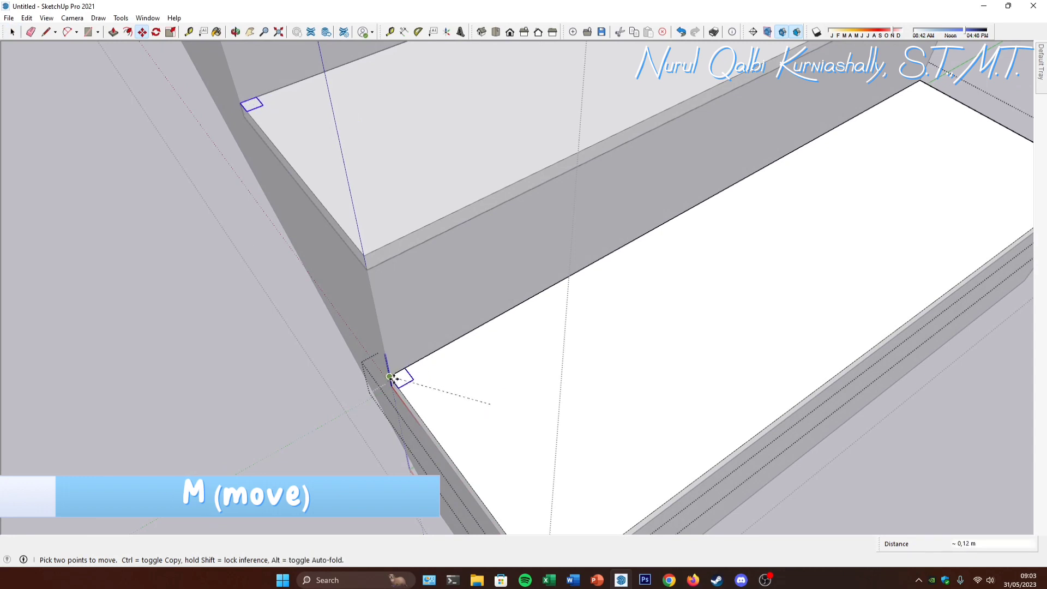
left_click(390, 377)
left_click(472, 380)
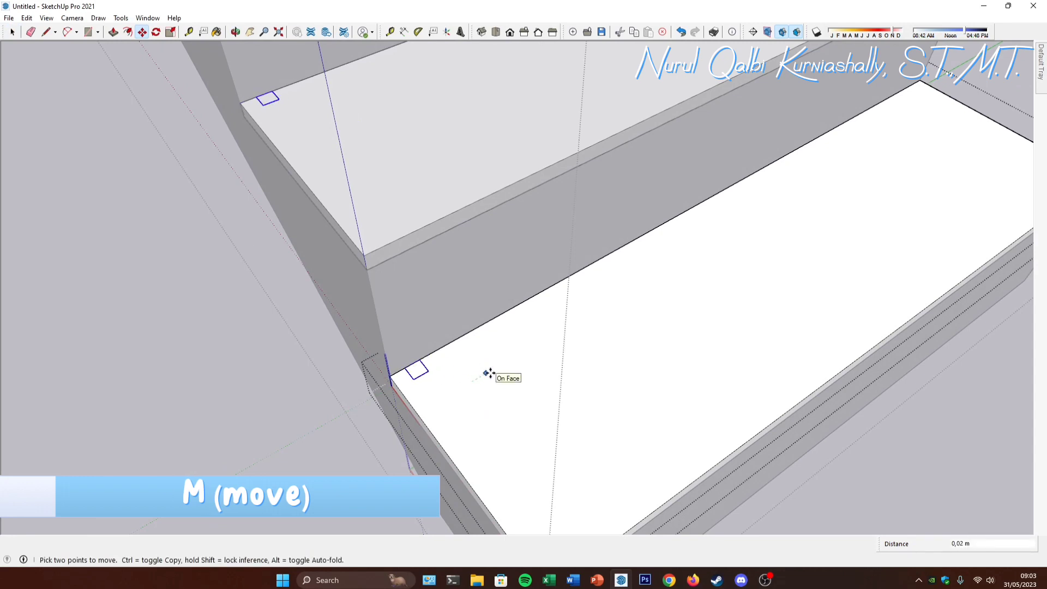
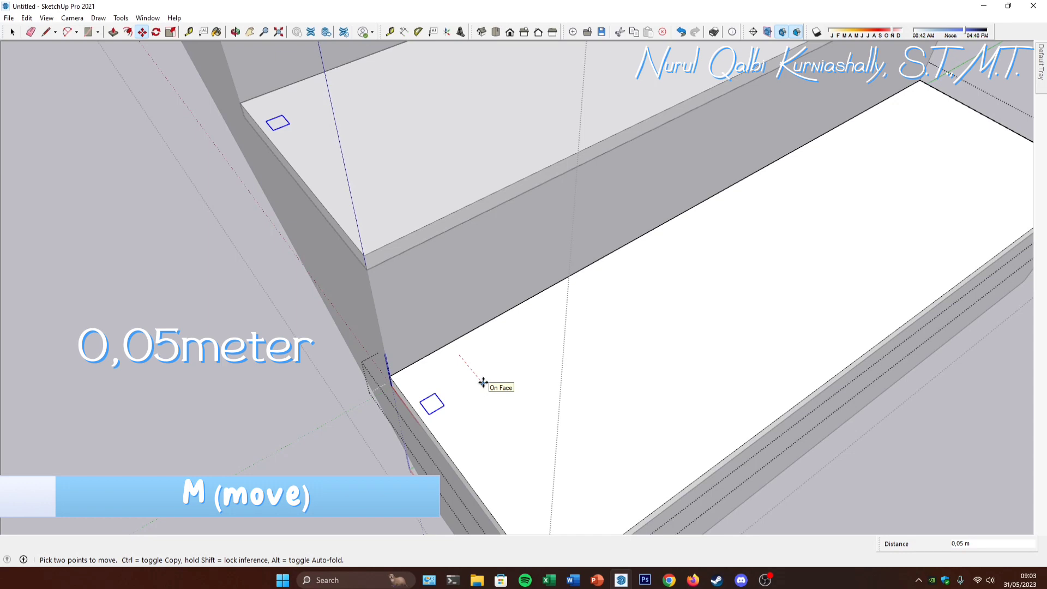
Step: Copy the small square along the slab's side edge to the front corner and offset the copy 0.05 m back from the front edge
scroll(483, 382, "down", 4)
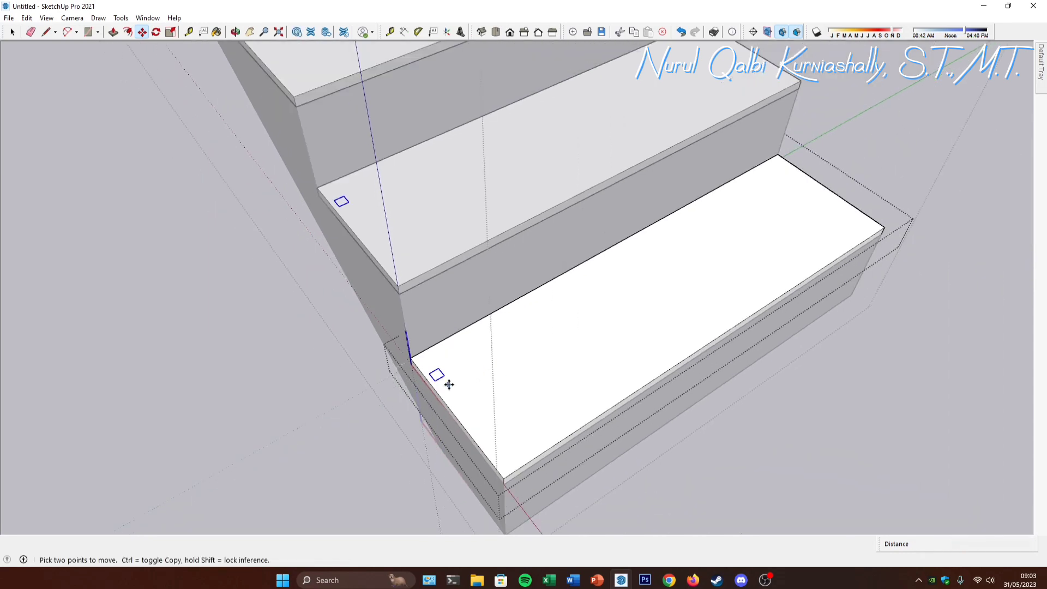
key("ctrl")
left_click(444, 375)
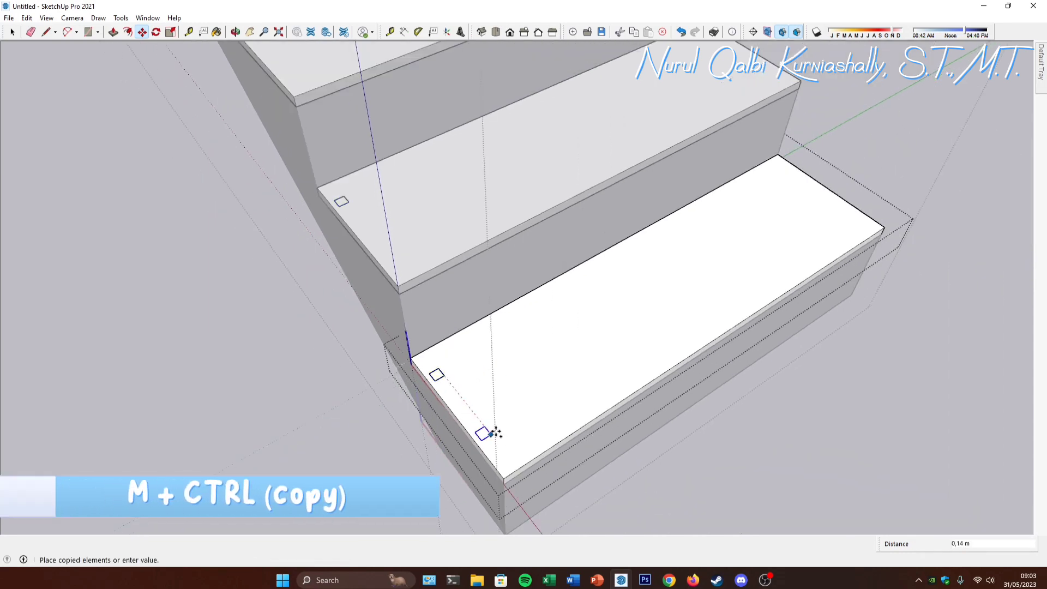
left_click(510, 459)
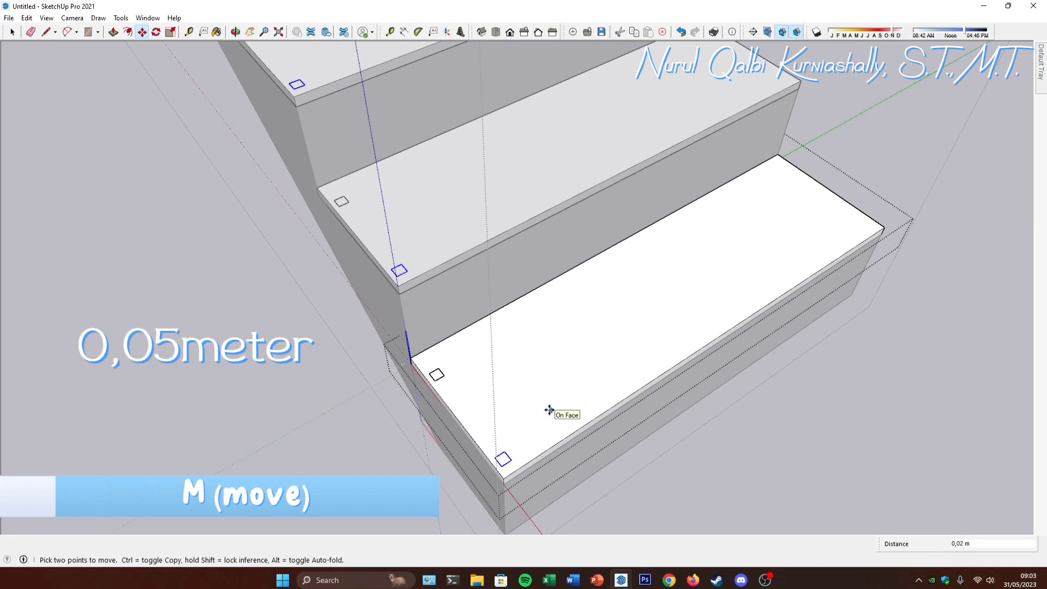
type(",05")
key("Return")
Step: Copy both small squares to the opposite end of the slab and offset the copies 0.01 m from that side edge
scroll(526, 392, "down", 4)
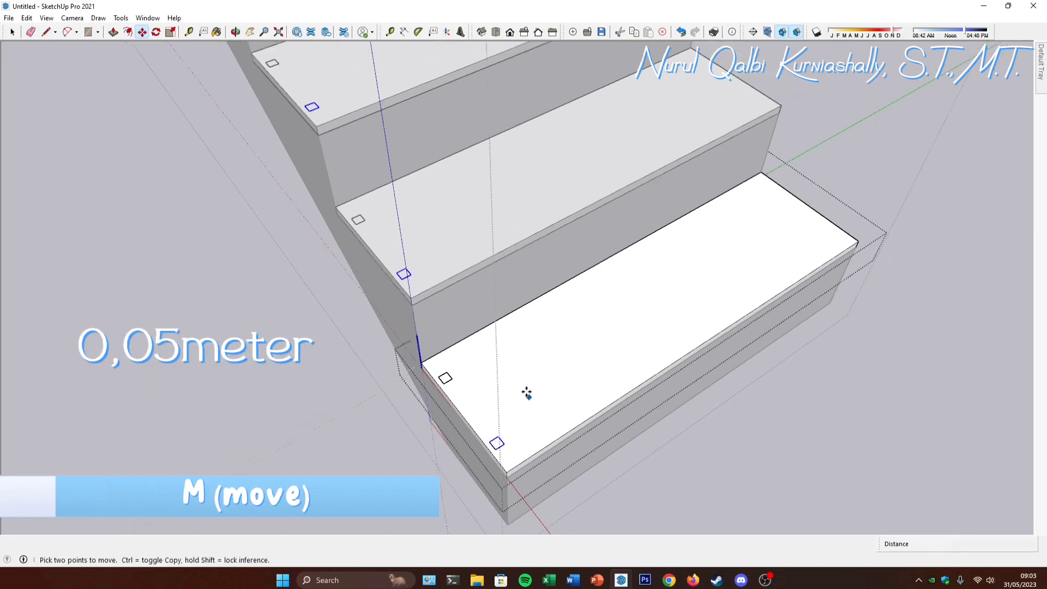
middle_click_drag(529, 395, 508, 417)
key("space")
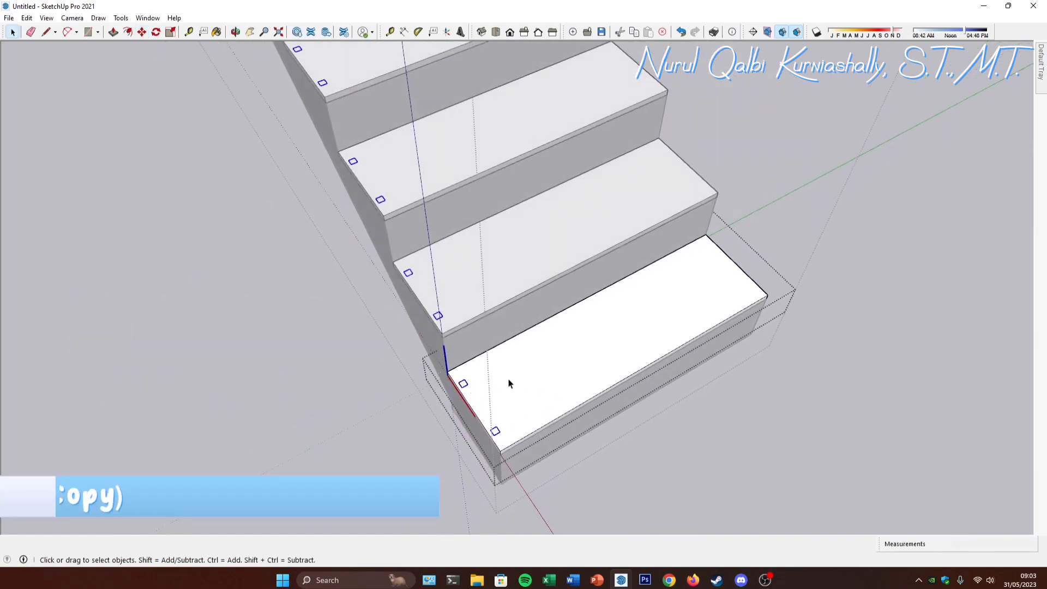
key("m")
left_click(495, 431)
key("ctrl")
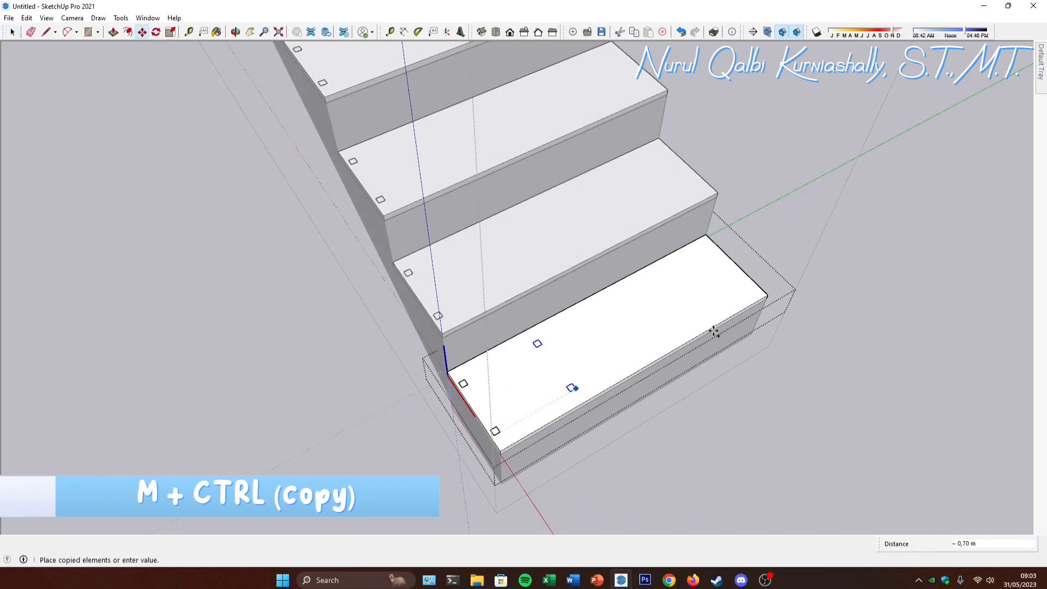
key("Escape")
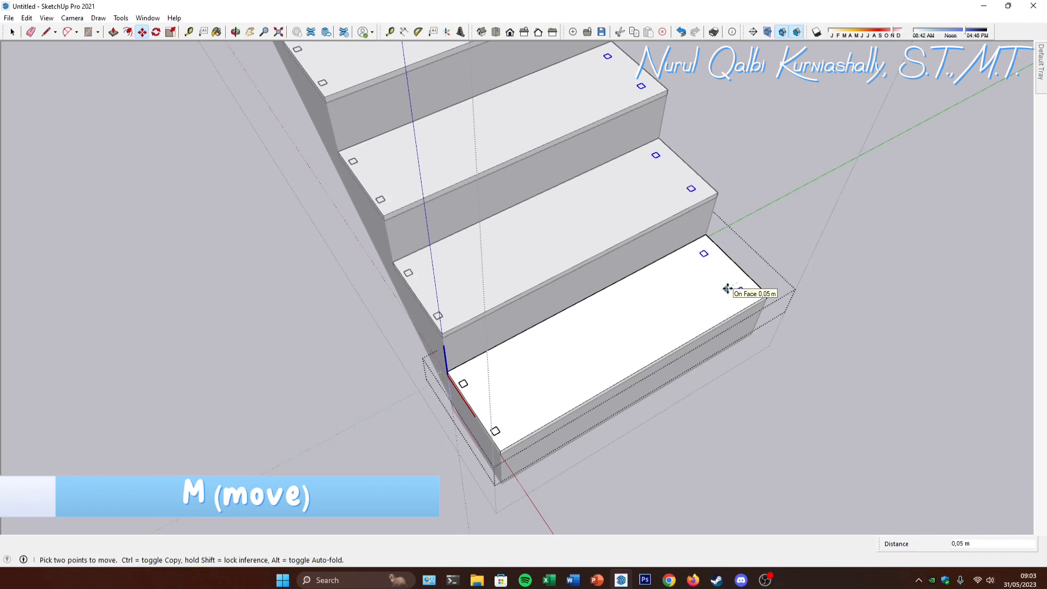
type(",01")
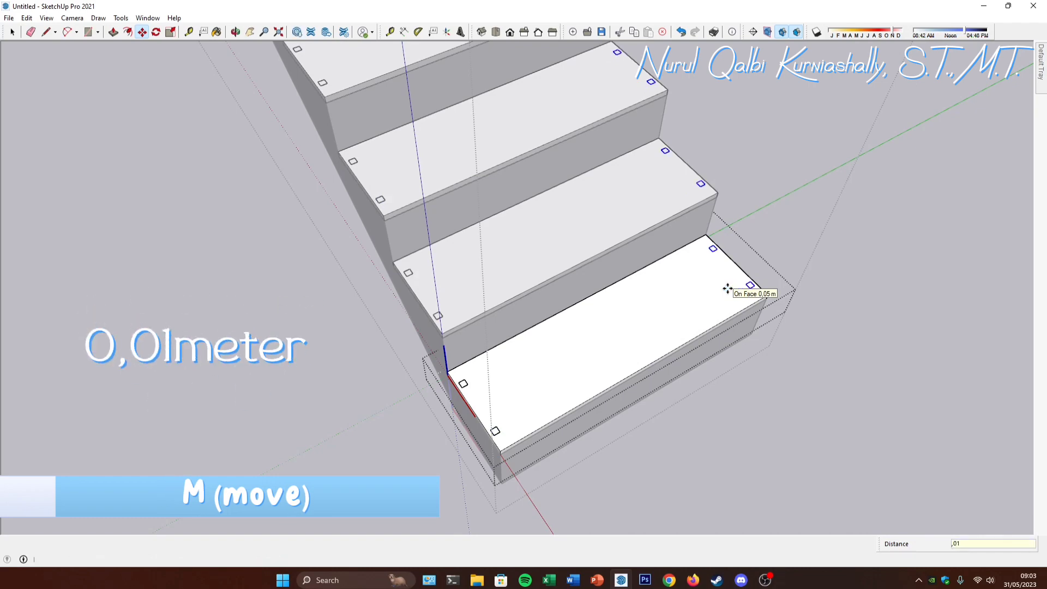
key("Return")
key("space")
Step: Open the back square's component and Push/Pull its face up by 0.8 m to form the baluster
scroll(439, 398, "up", 3)
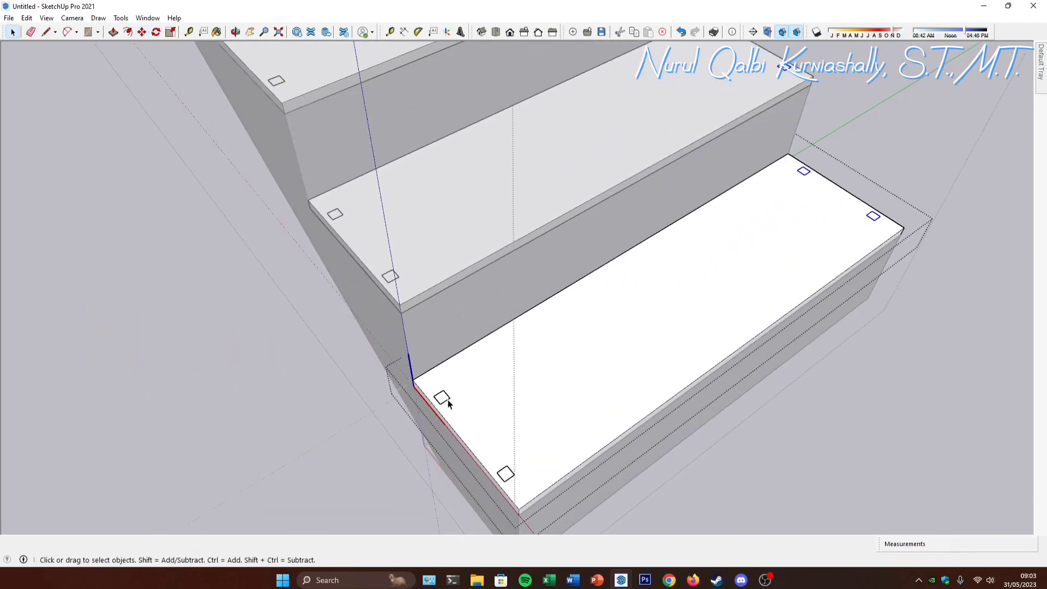
double_click(443, 399)
middle_click_drag(443, 399, 451, 395)
key("p")
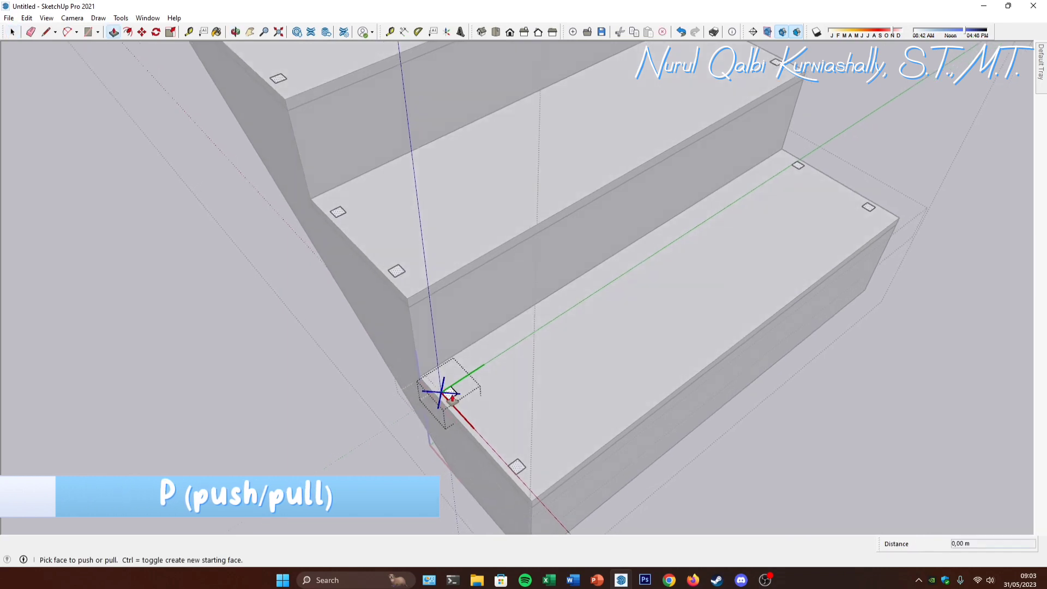
left_click(451, 395)
scroll(450, 388, "down", 5)
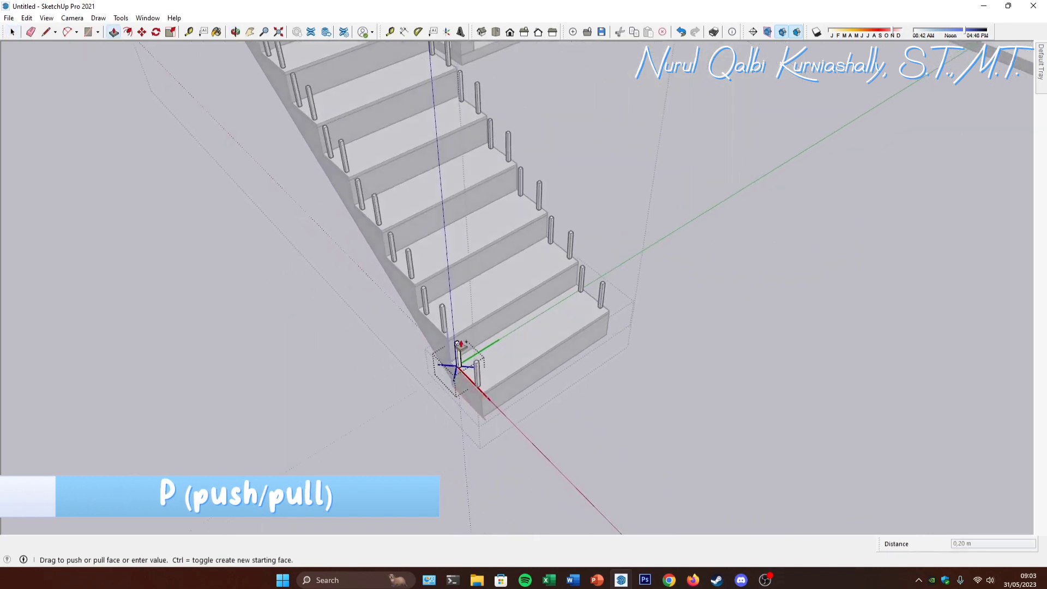
middle_click_drag(463, 283, 495, 250)
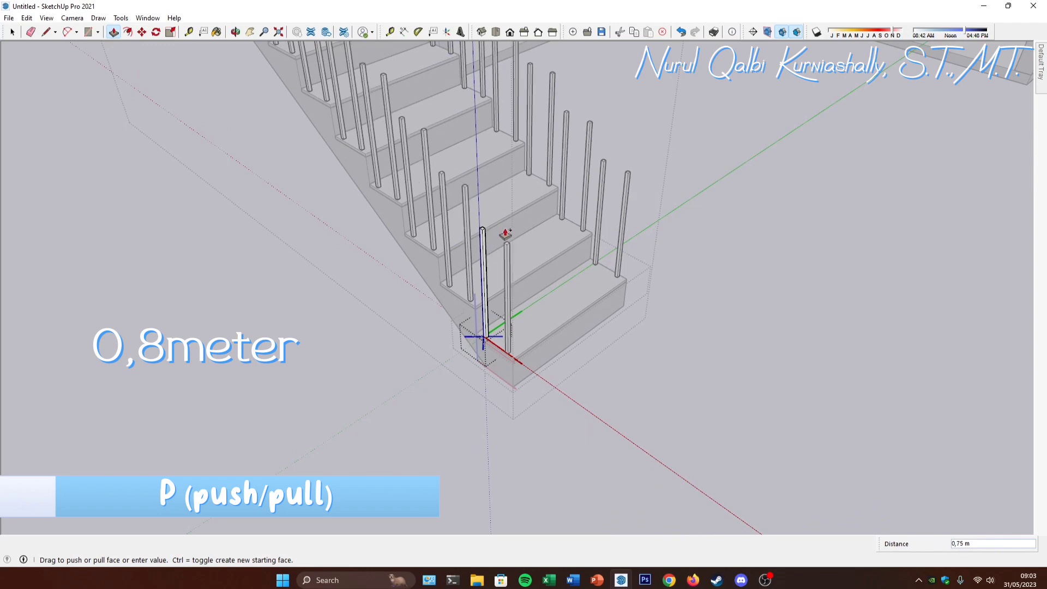
key("Return")
key("space")
Step: Leave the open slab and flight components to return to the whole staircase model
left_click(577, 254)
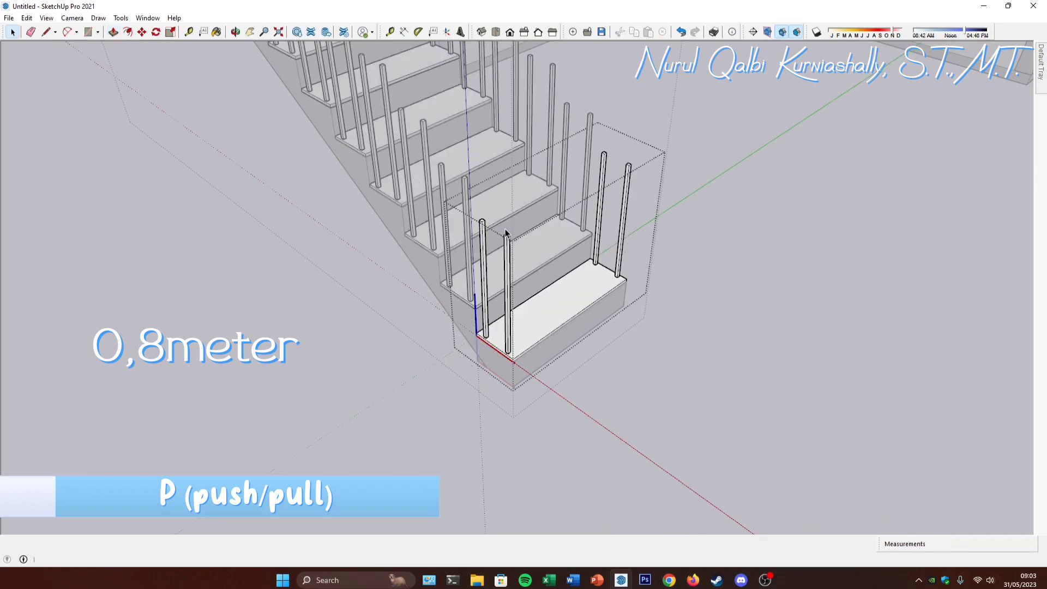
scroll(579, 262, "down", 3)
key("Escape")
scroll(613, 280, "down", 5)
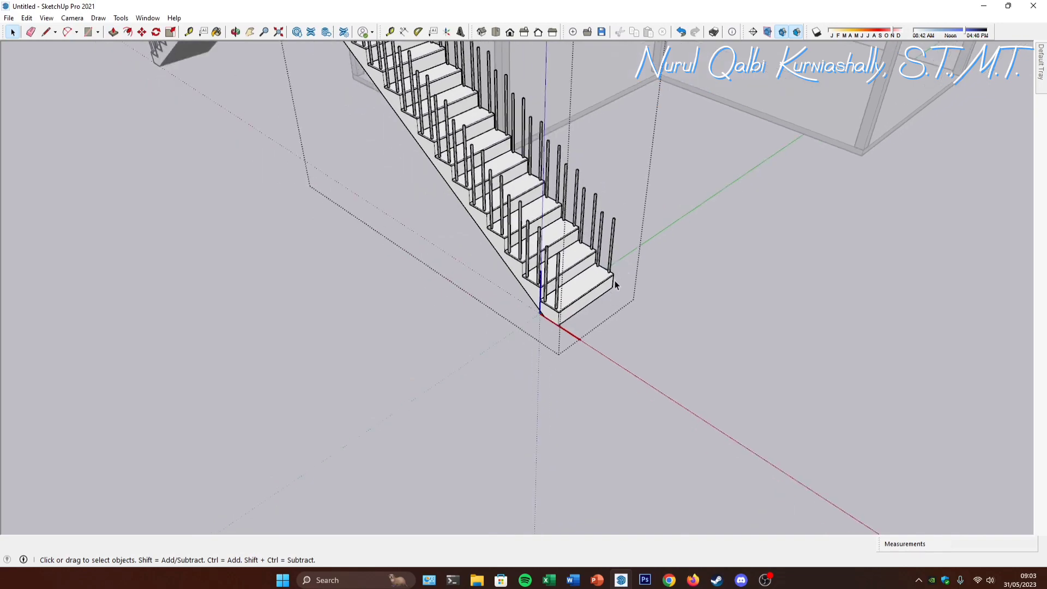
scroll(617, 320, "down", 8)
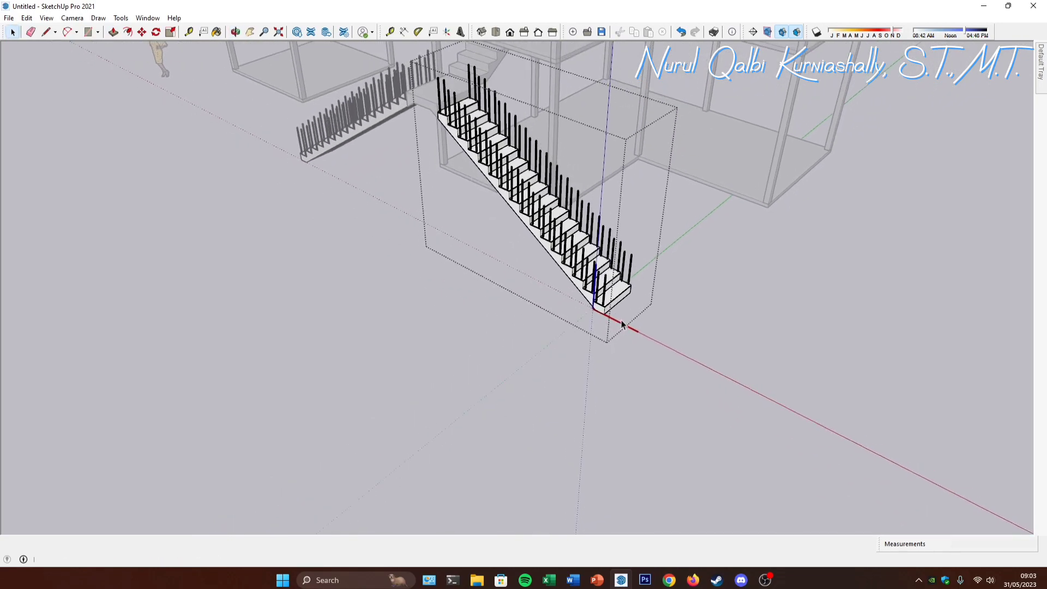
key("Escape")
scroll(601, 317, "up", 2)
scroll(486, 190, "up", 8)
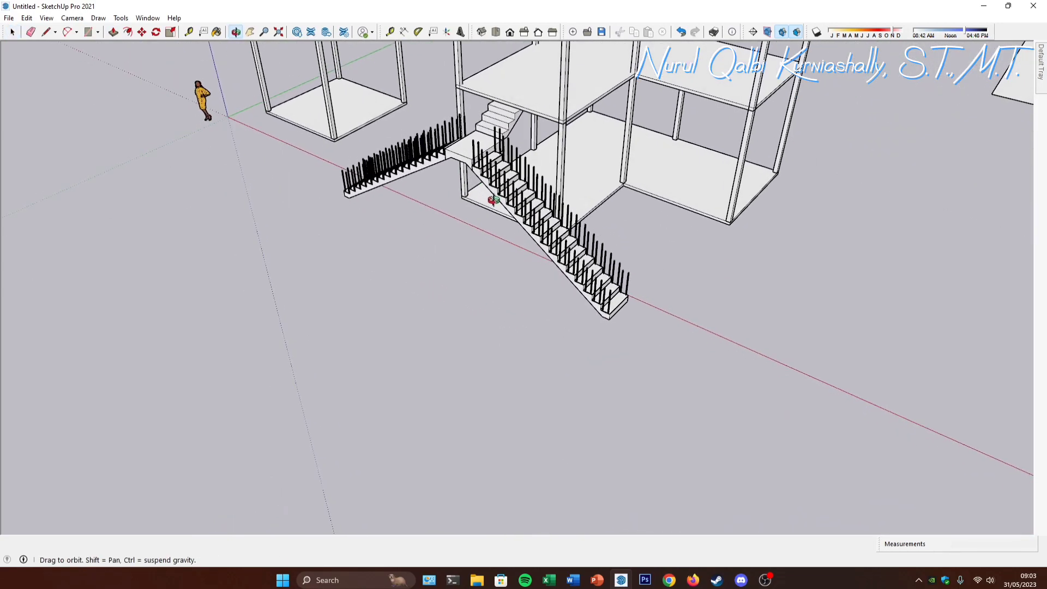
middle_click_drag(486, 190, 525, 199)
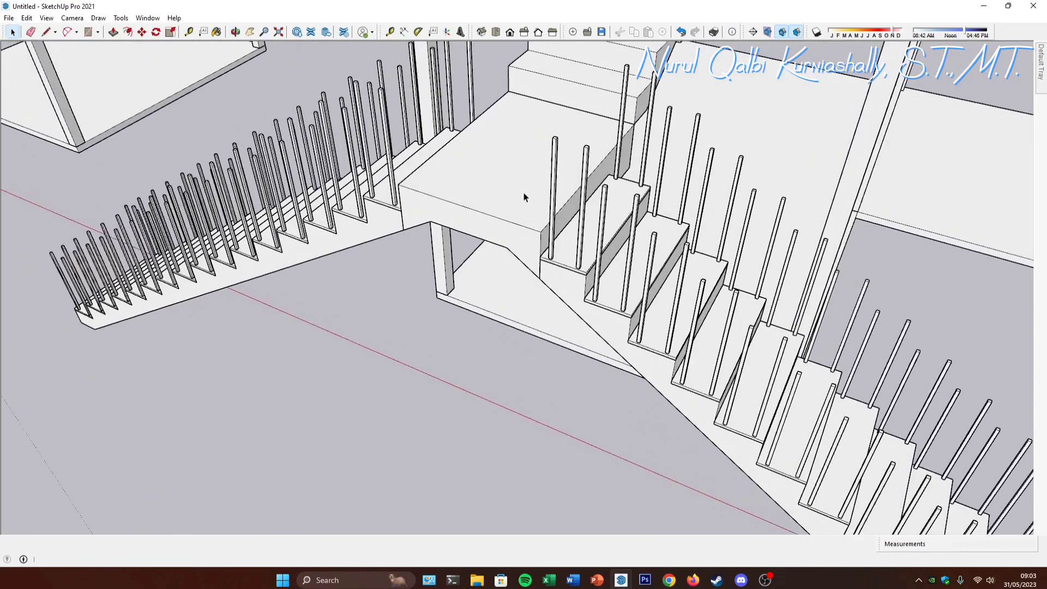
Step: Copy a single baluster from inside the flight's top slab component and paste it at the landing's outer front corner
scroll(527, 204, "up", 3)
double_click(576, 260)
left_click(556, 224)
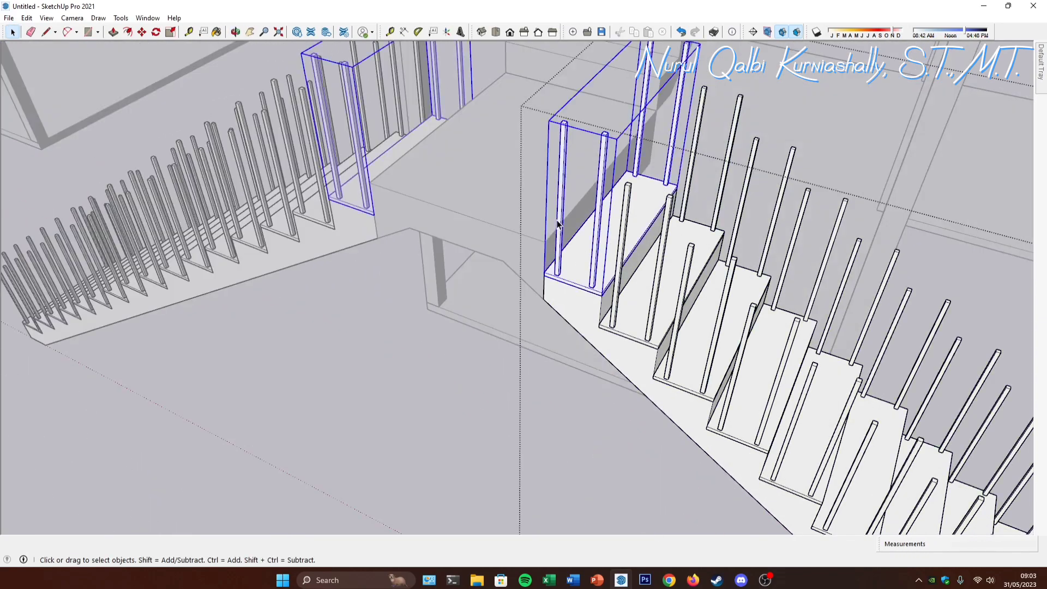
double_click(560, 215)
left_click(562, 225)
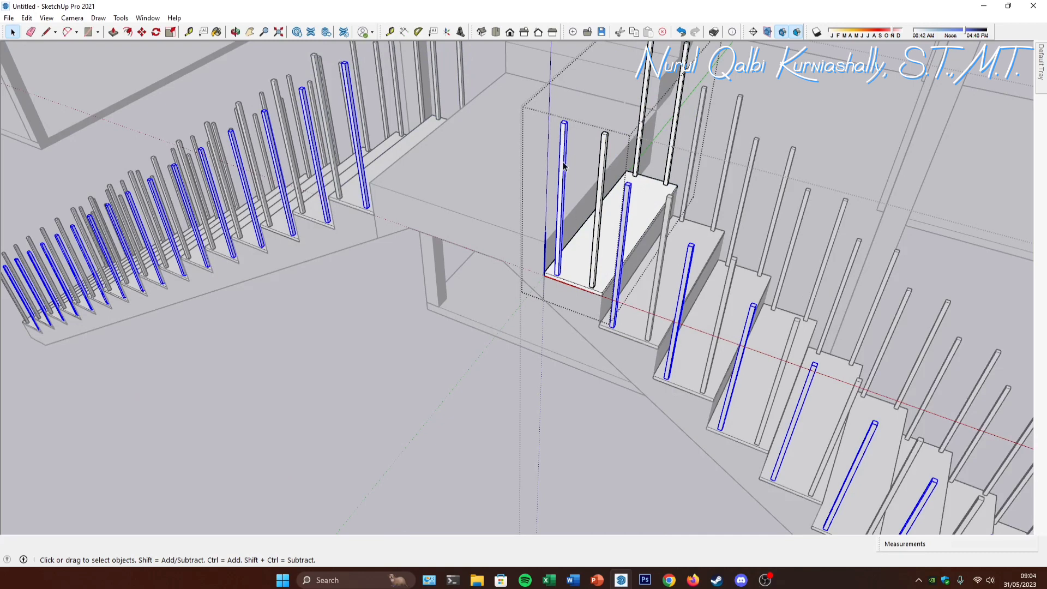
key("ctrl+c")
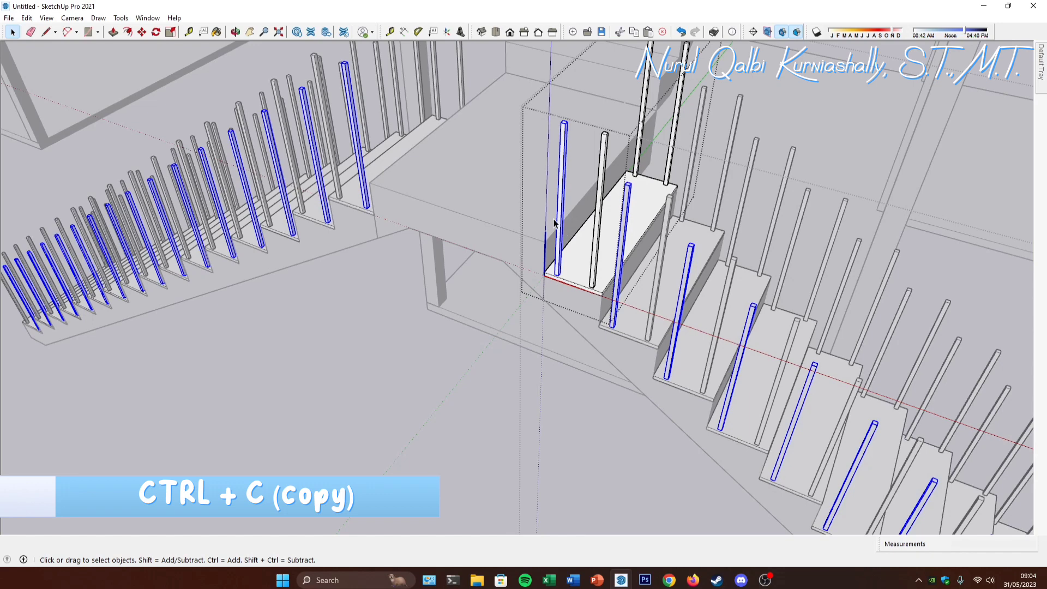
key("Escape")
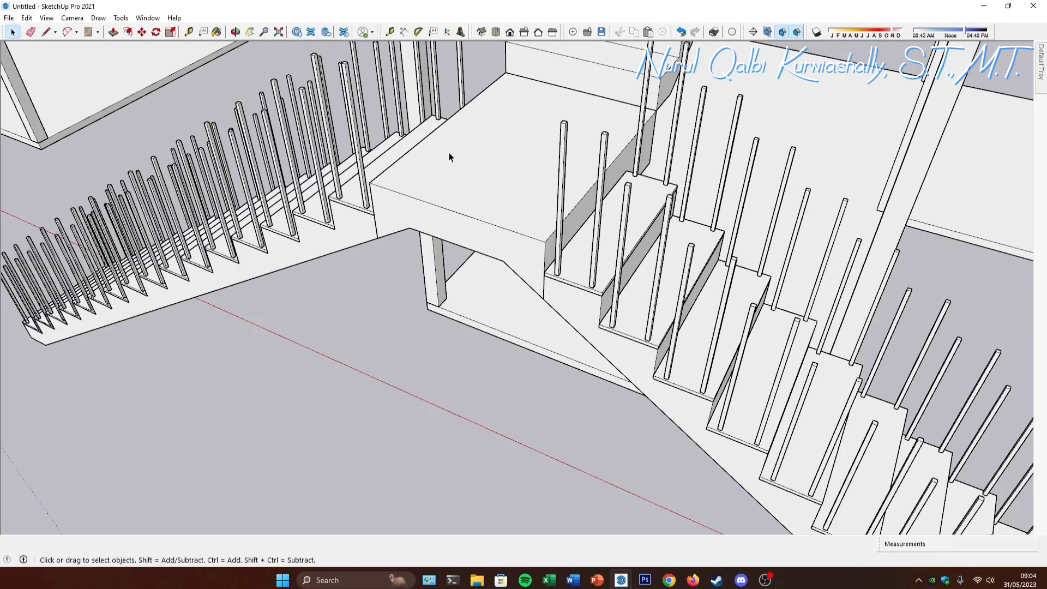
key("ctrl+v")
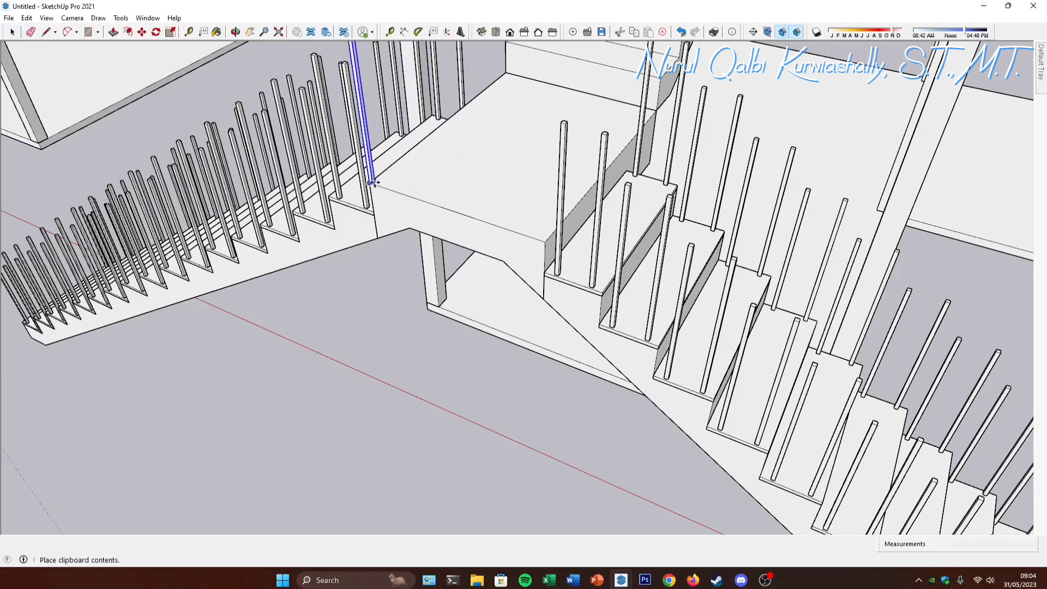
left_click(374, 183)
Step: Offset the pasted baluster 0.01 m in from the landing's outer edge and 0.05 m away from the adjoining flight
middle_click_drag(377, 188, 407, 278)
left_click(408, 273)
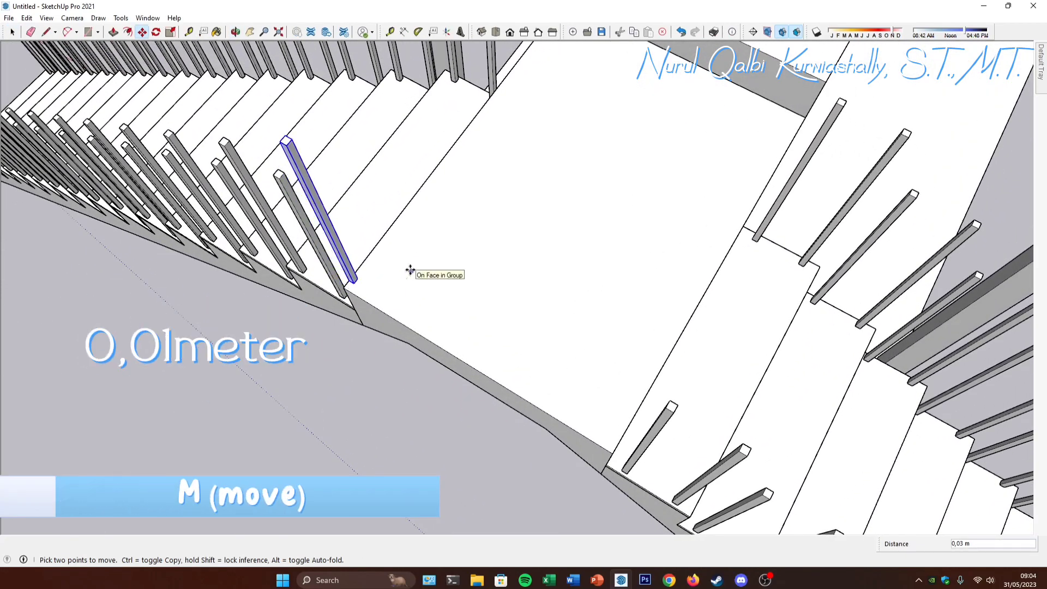
key("Return")
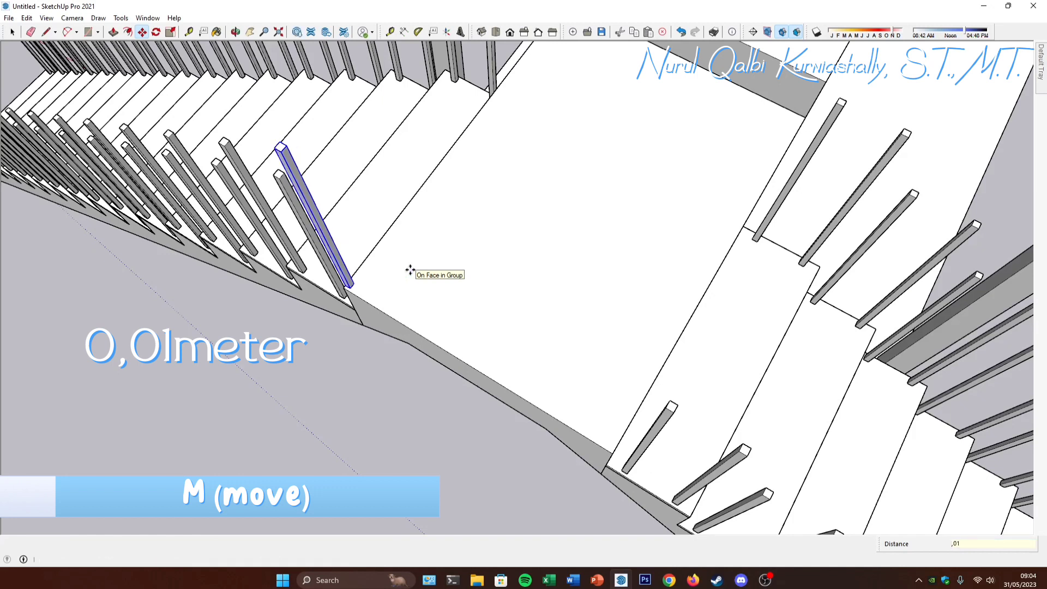
left_click(432, 263)
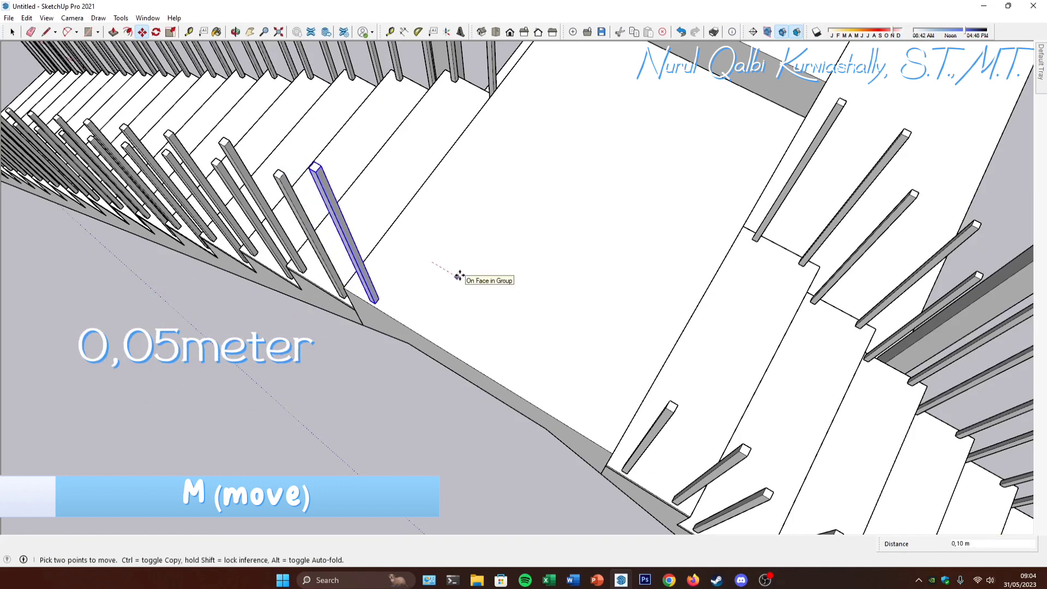
type(",05")
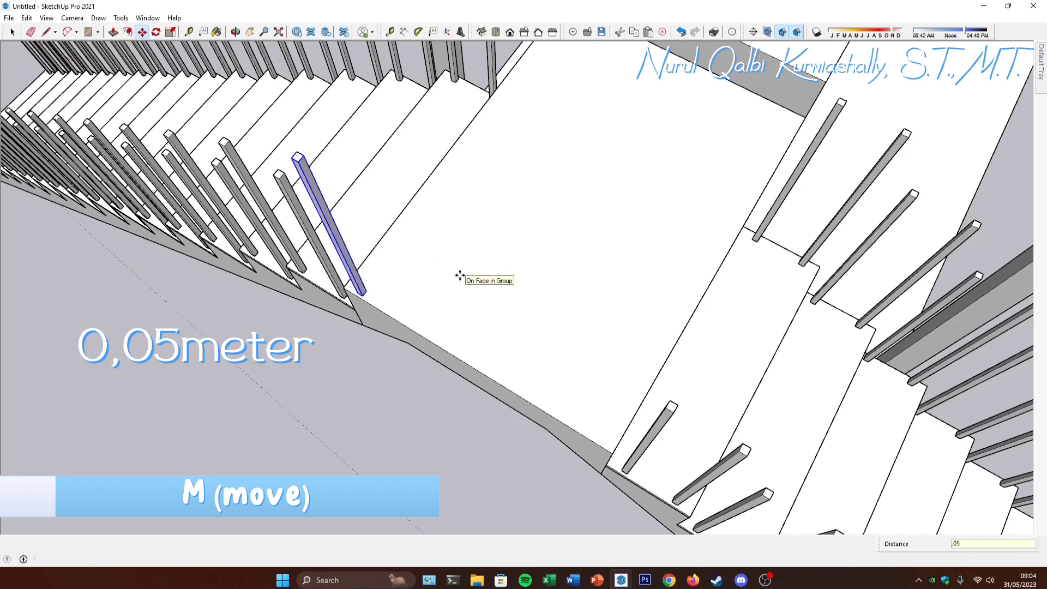
Step: Copy the baluster along the landing's outer edge to the opposite corner and move the copy 0.05 m inward
middle_click_drag(438, 293, 407, 338)
left_click(366, 315)
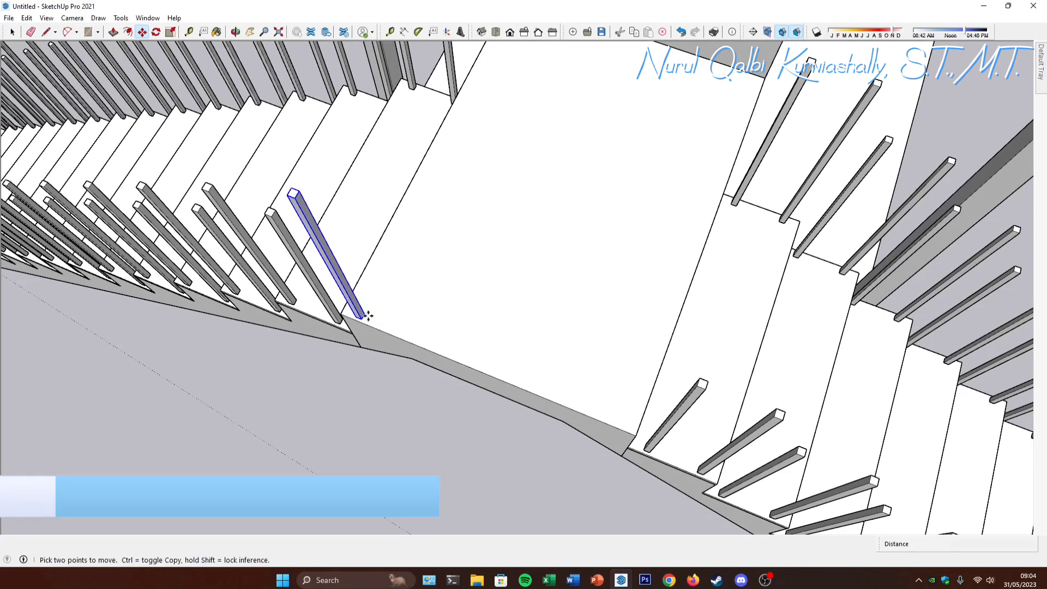
key("ctrl")
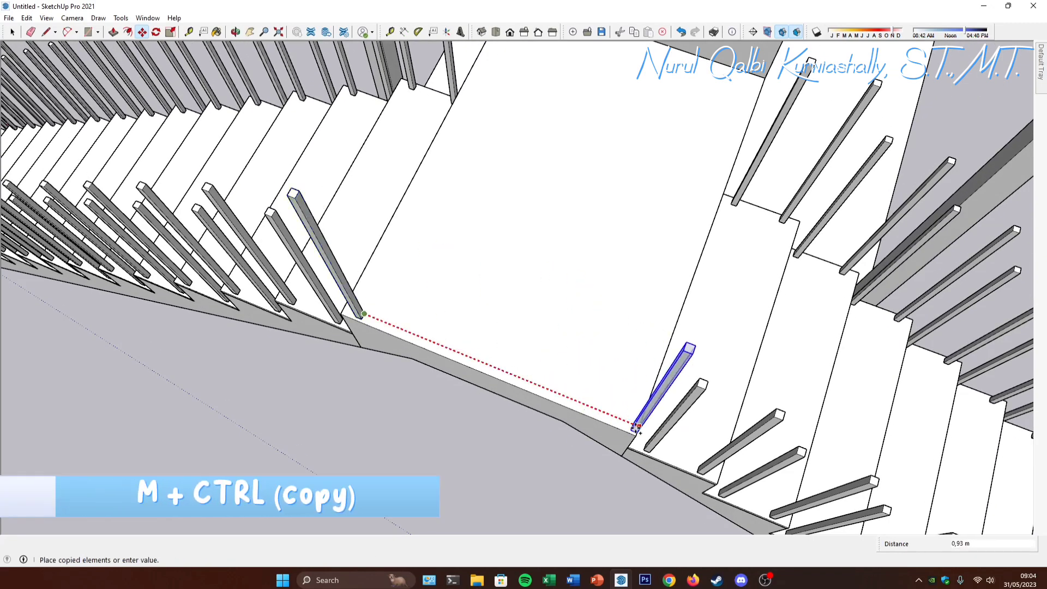
left_click(636, 437)
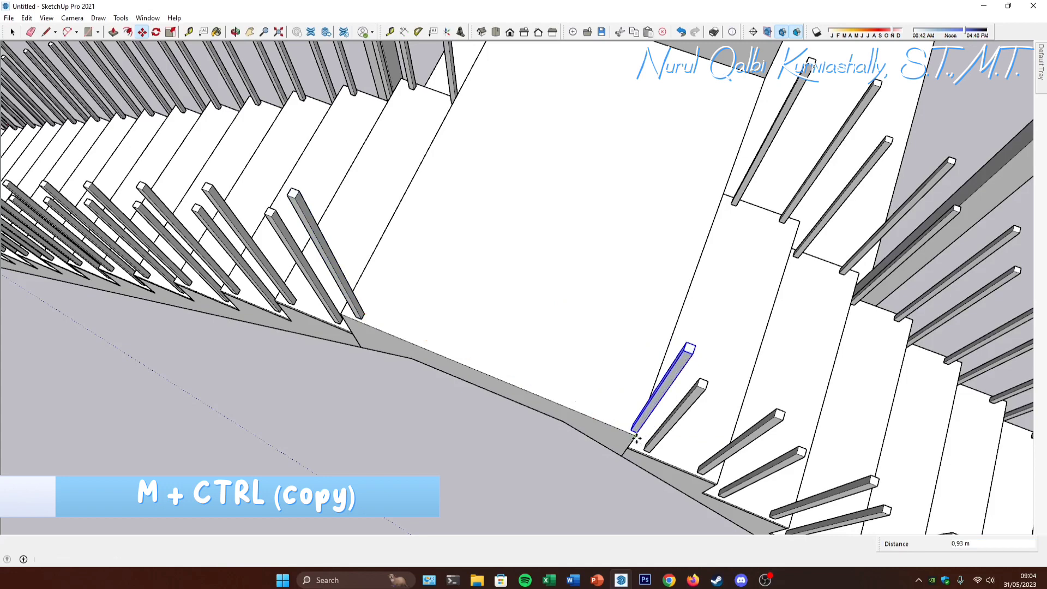
left_click(603, 367)
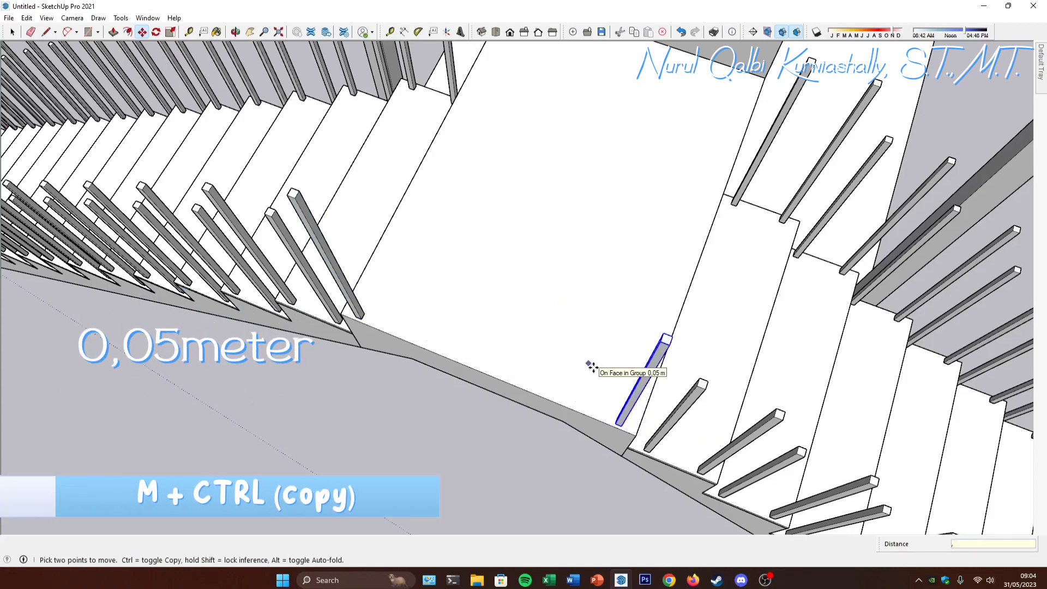
key("Return")
Step: Make a group of the two landing balusters
middle_click_drag(564, 344, 475, 308)
key("space")
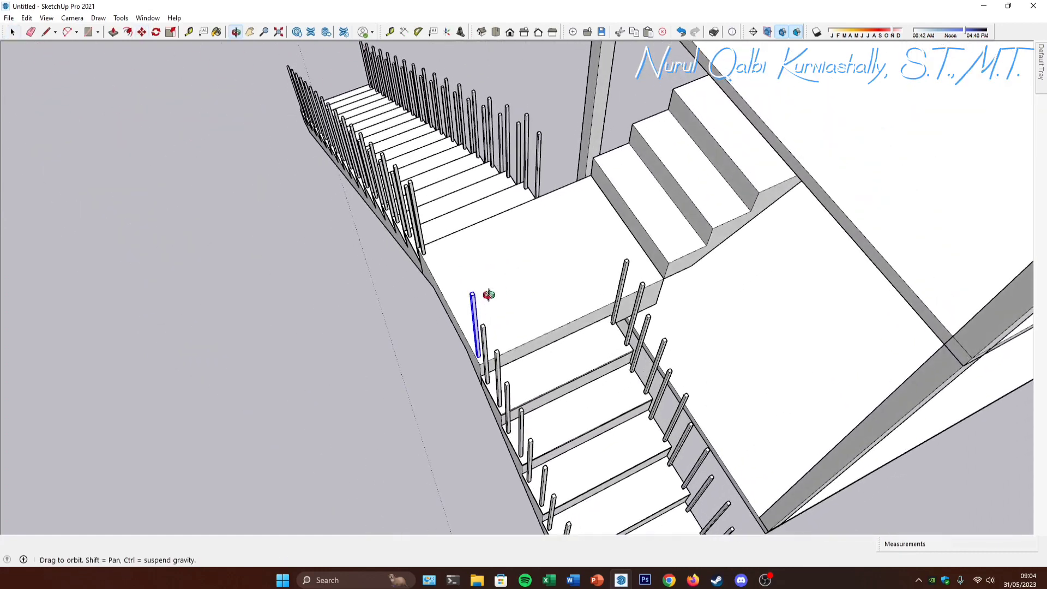
left_click(418, 228, "shift")
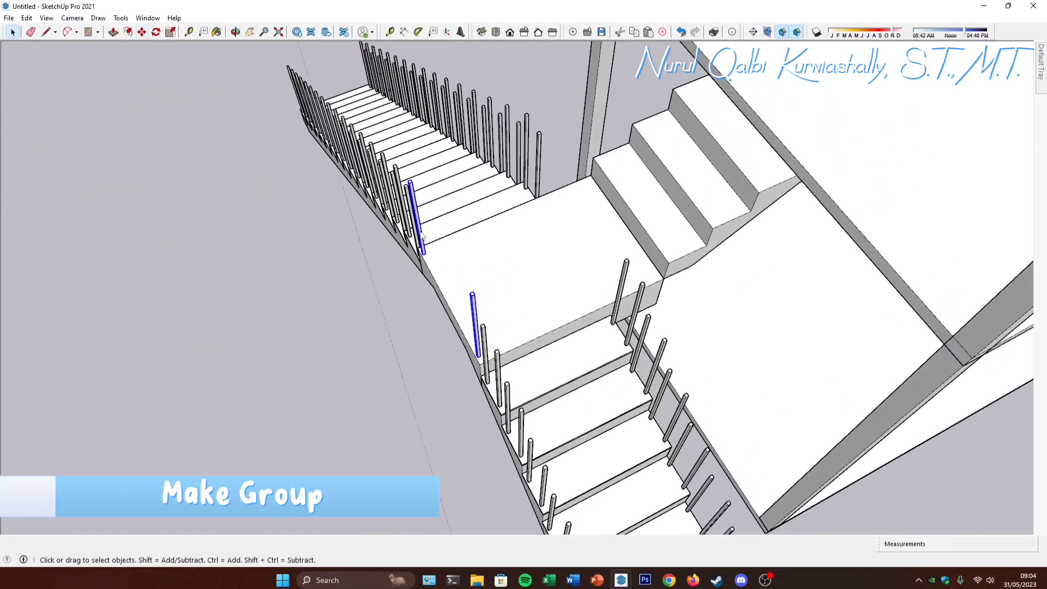
right_click(421, 232)
left_click(458, 344)
Step: Open the group and copy both balusters across the landing, in line with the flights' inner baluster rows
middle_click_drag(458, 343, 452, 307)
double_click(464, 302)
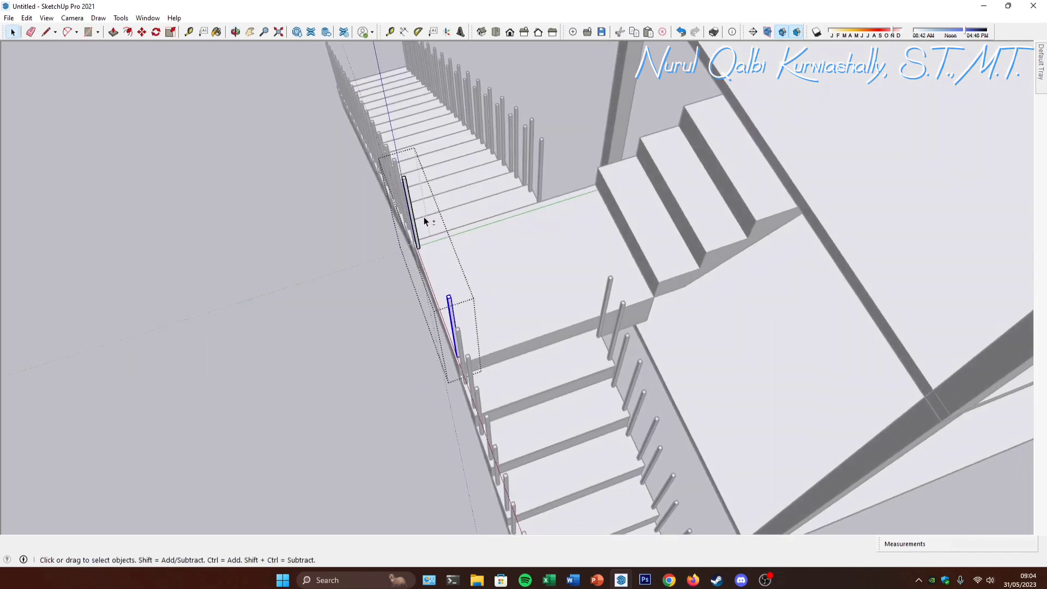
middle_click_drag(520, 277, 498, 288)
key("m")
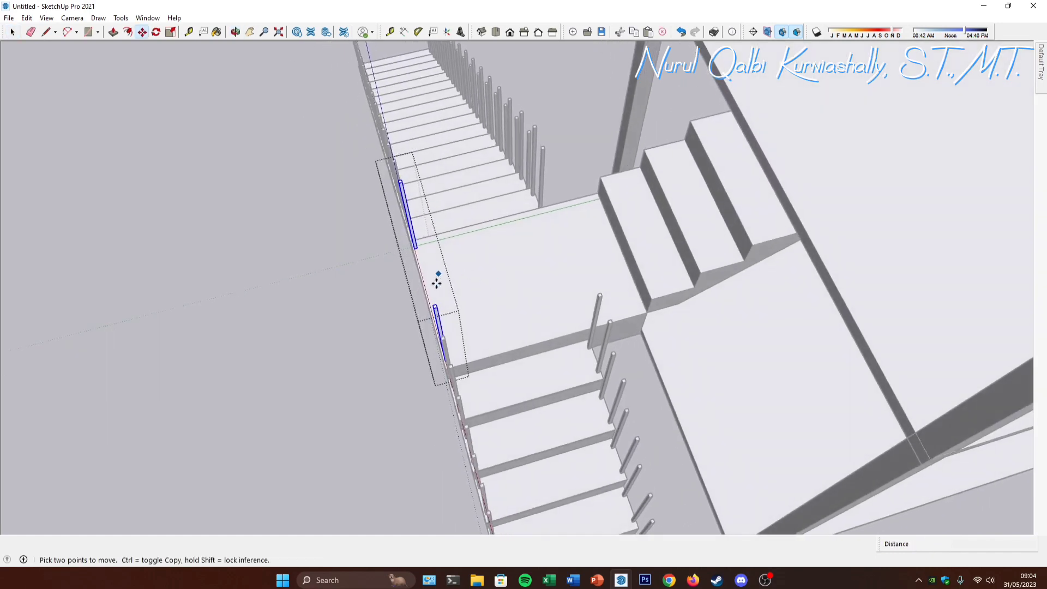
scroll(441, 310, "up", 2)
key("ctrl")
left_click(431, 304)
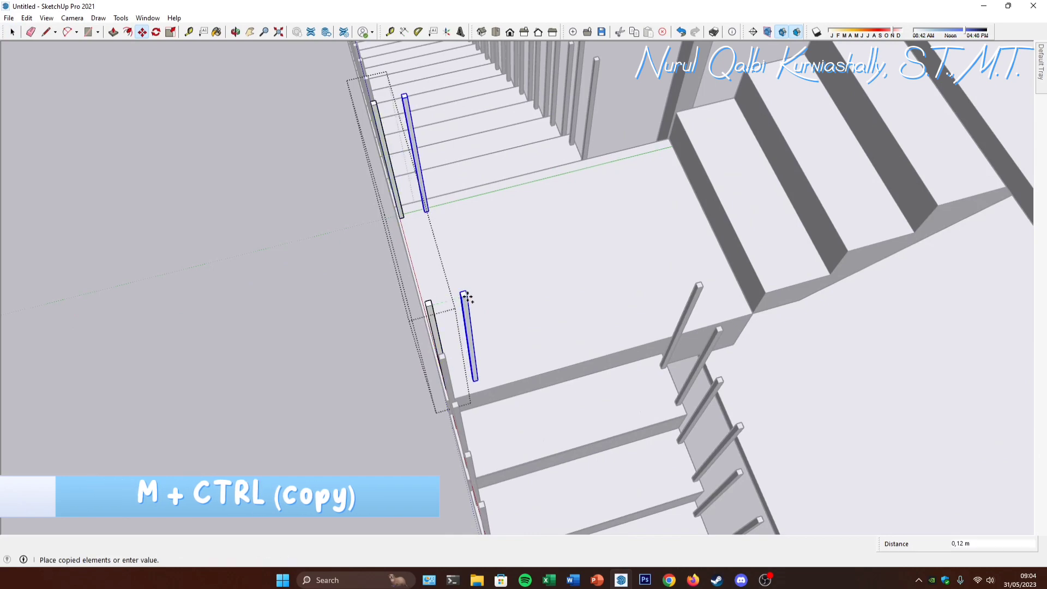
left_click(704, 290)
Step: Copy the inner baluster pair to the landing edge beside the upper flight and move the copies 0.05 m back from it
middle_click_drag(704, 290, 603, 278)
scroll(603, 278, "up", 5)
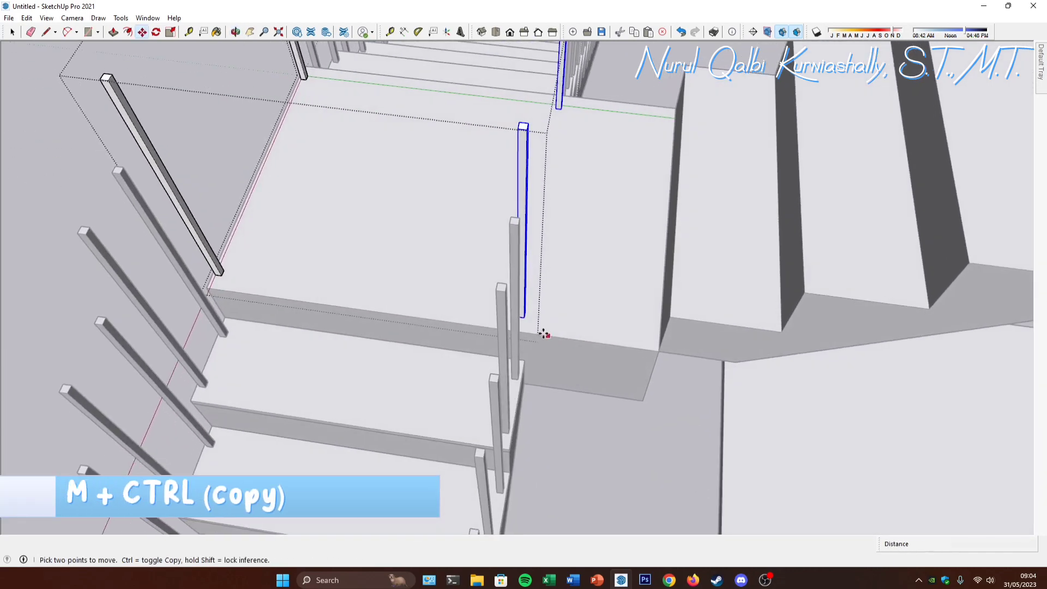
left_click(524, 317)
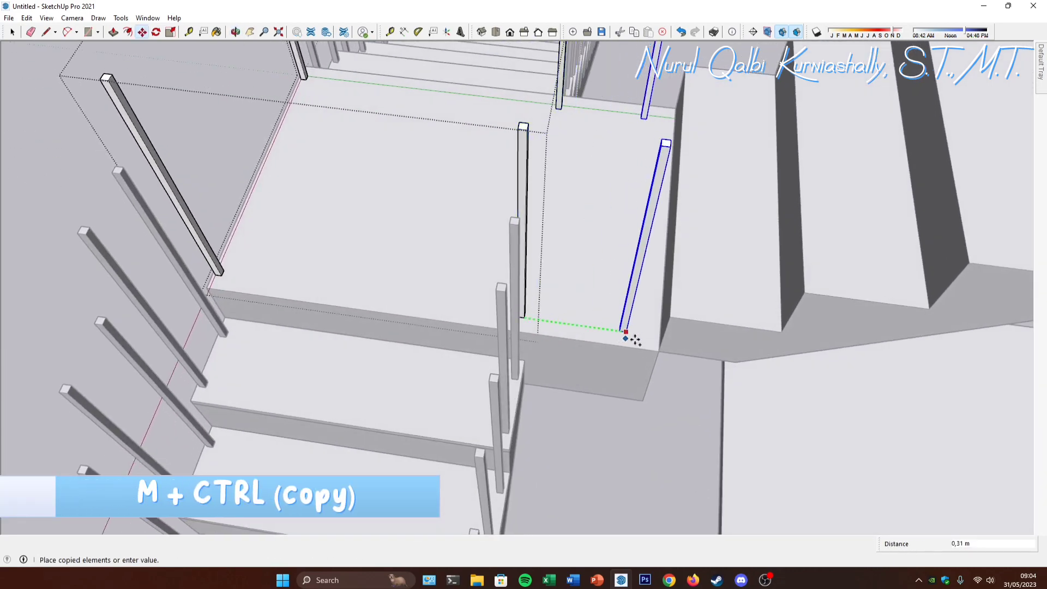
left_click(658, 353)
left_click(624, 311)
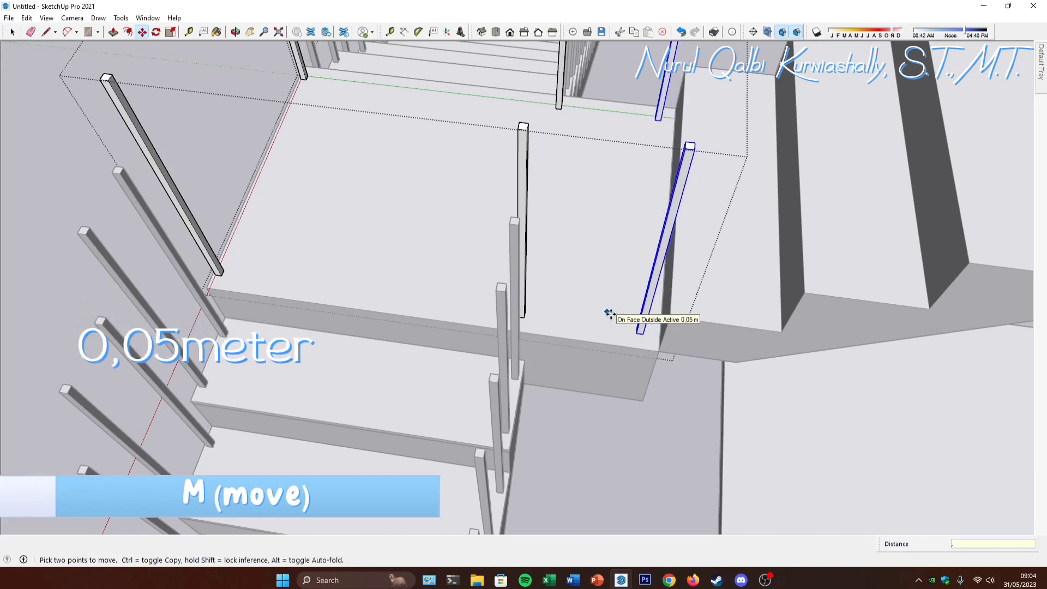
Step: Try to copy the landing's last baluster pair onto the far corner of the upper flight's first step
scroll(609, 313, "down", 3)
mouse_move(612, 312)
middle_mouse_down()
mouse_move(603, 317)
mouse_move(620, 327)
mouse_move(879, 179)
middle_mouse_up()
scroll(627, 326, "up", 3)
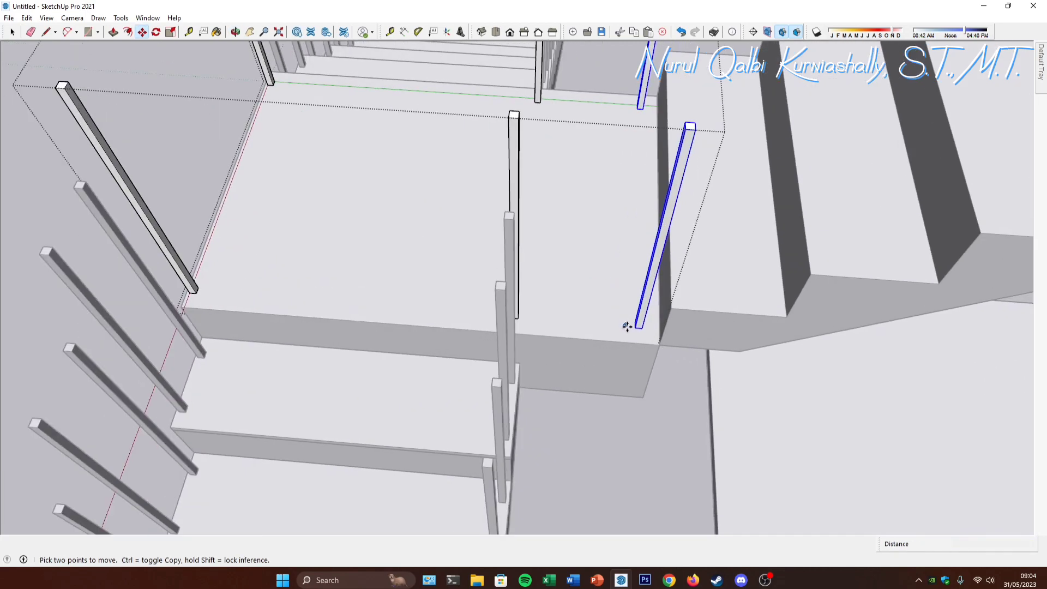
scroll(627, 326, "up", 2)
scroll(634, 335, "down", 3)
key("ctrl")
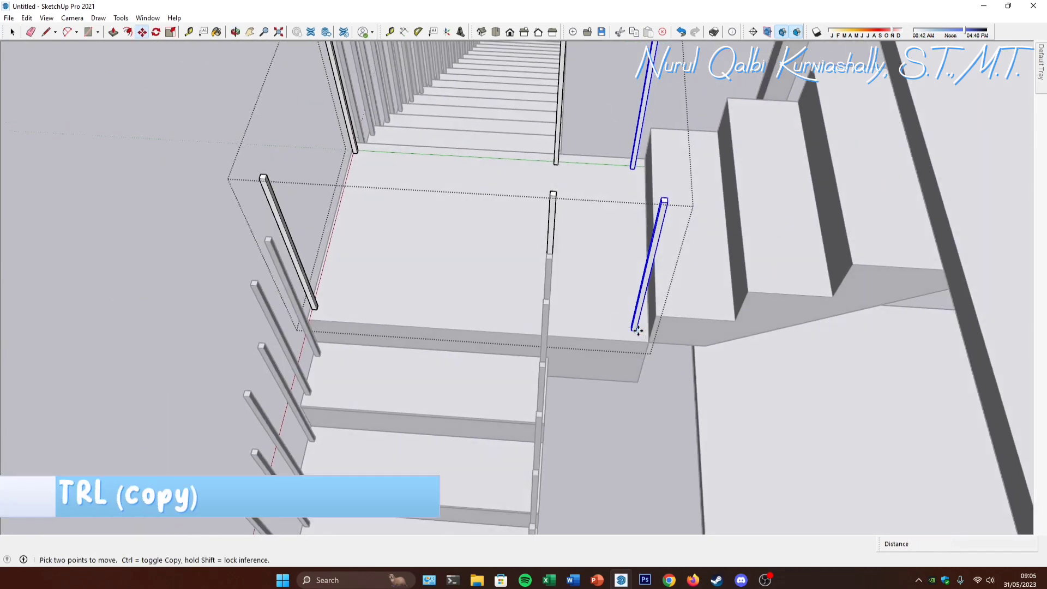
left_click(633, 326)
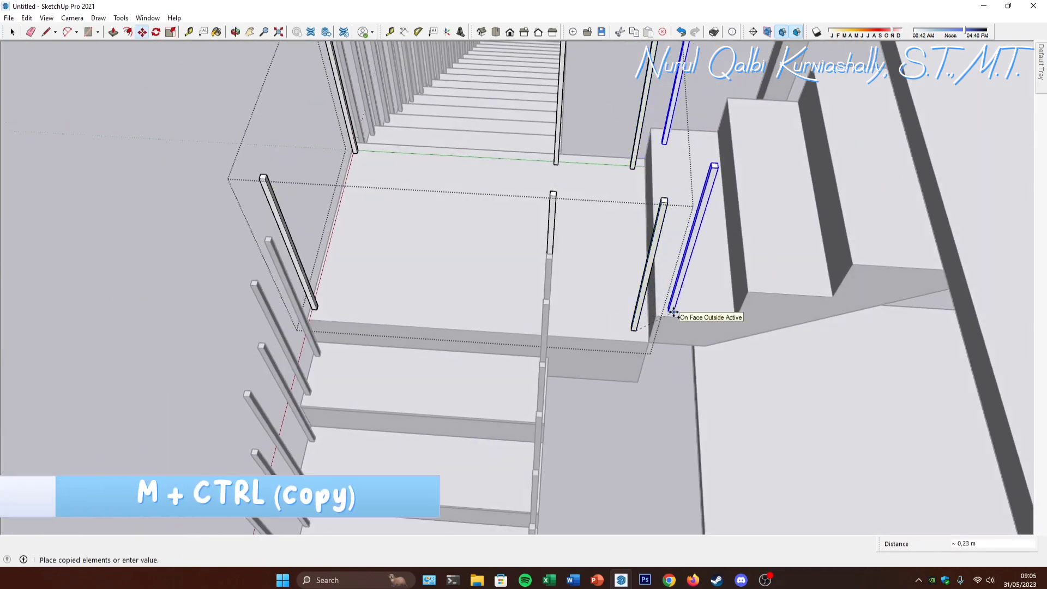
scroll(674, 313, "up", 5)
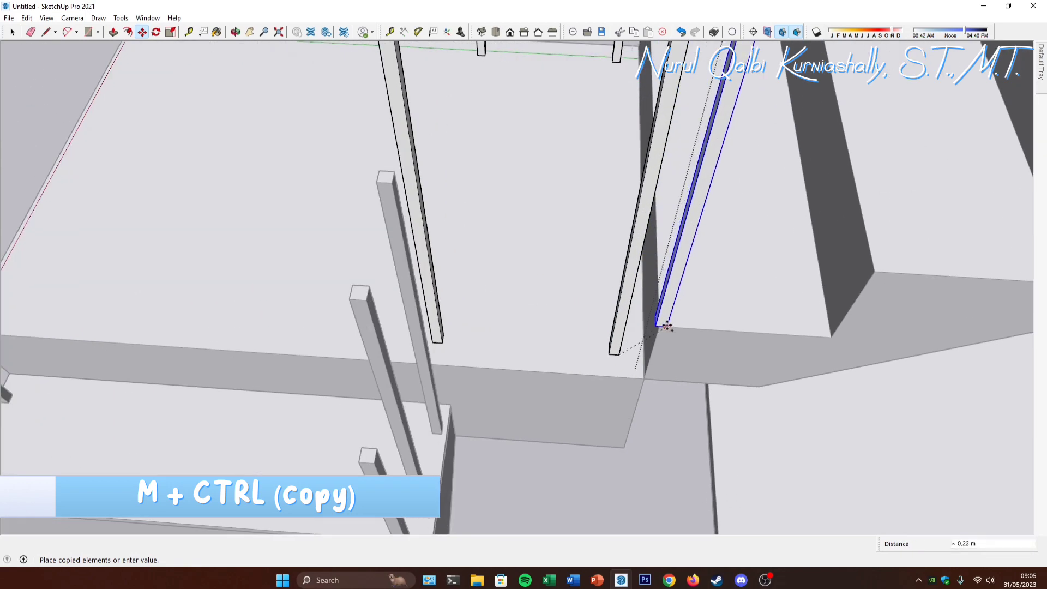
left_click(825, 333)
Step: Try shifting the pair on the first upper step by 0.03 m, and undo the shift and the copy
scroll(634, 319, "down", 5)
scroll(634, 319, "up", 3)
mouse_move(665, 310)
middle_mouse_down()
mouse_move(631, 306)
mouse_move(600, 330)
mouse_move(687, 334)
middle_mouse_up()
mouse_move(561, 345)
middle_mouse_down()
mouse_move(646, 358)
mouse_move(648, 385)
middle_mouse_up()
scroll(659, 376, "down", 3)
mouse_move(527, 380)
middle_mouse_down()
mouse_move(516, 400)
mouse_move(483, 399)
middle_mouse_up()
scroll(539, 236, "up", 2)
scroll(546, 232, "up", 3)
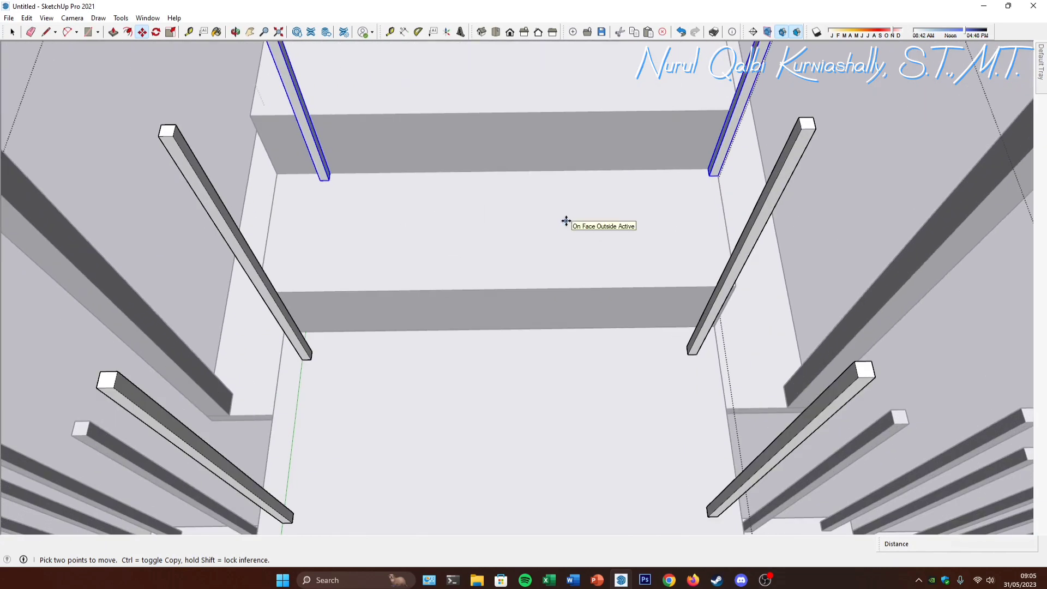
left_click(562, 221)
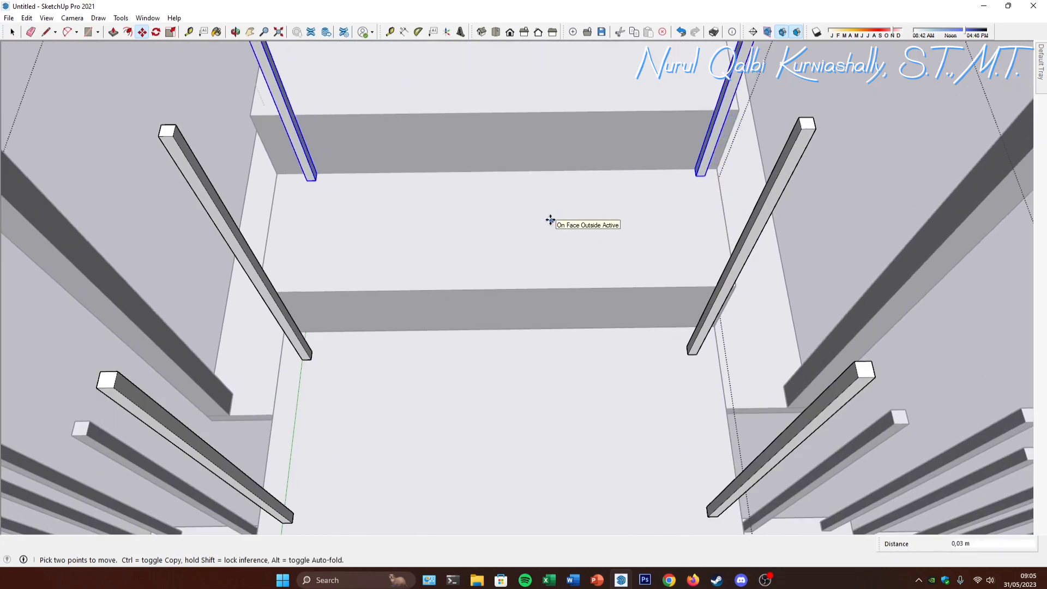
key("Escape")
key("ctrl+z")
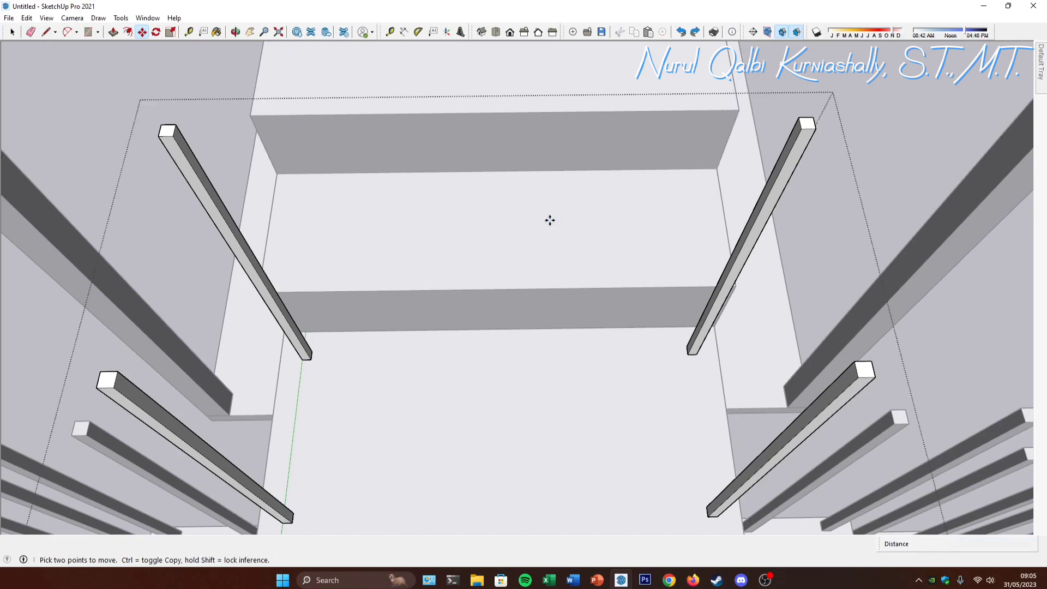
Step: Reopen the group and copy the landing pair beside the upper flight by 0.30 m toward its first step, using midpoints as references
key("space")
middle_click_drag(556, 227, 613, 337)
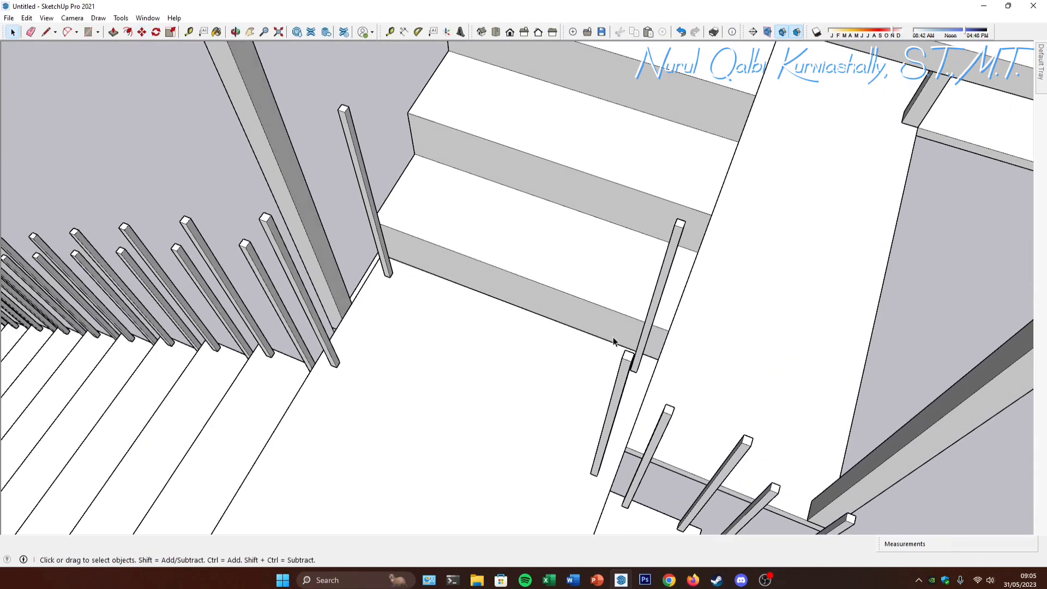
scroll(659, 307, "down", 3)
middle_click_drag(658, 305, 449, 268)
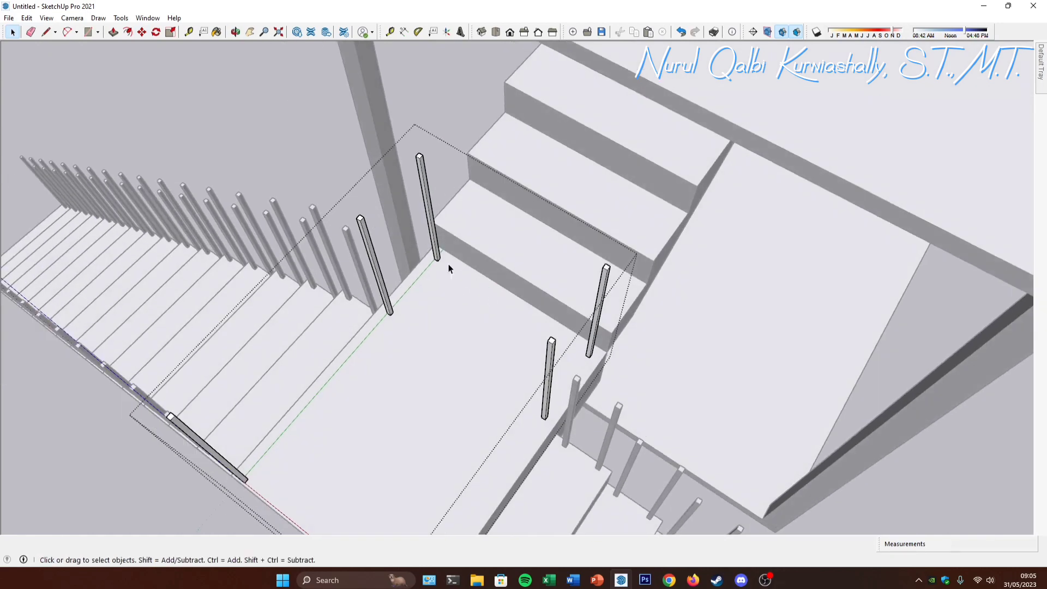
left_click(588, 346, "ctrl")
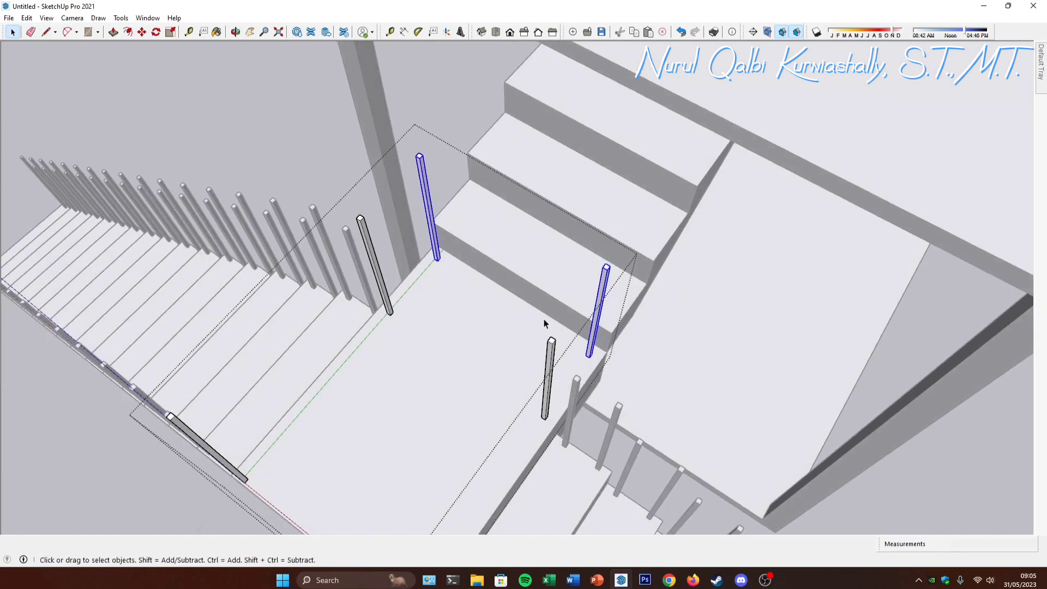
middle_click_drag(545, 321, 533, 338)
key("m")
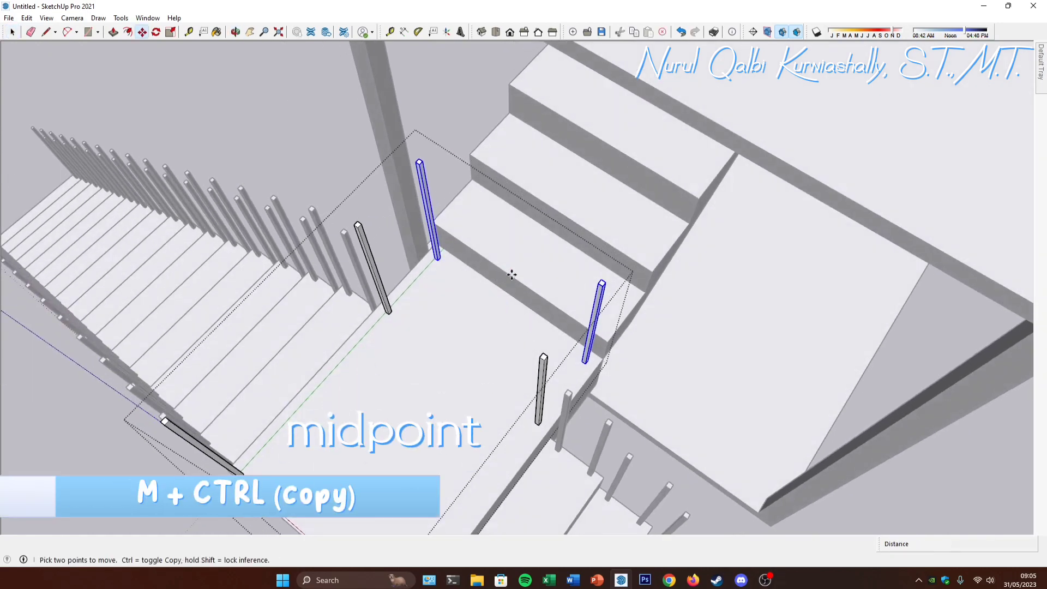
left_click(512, 274)
key("ctrl")
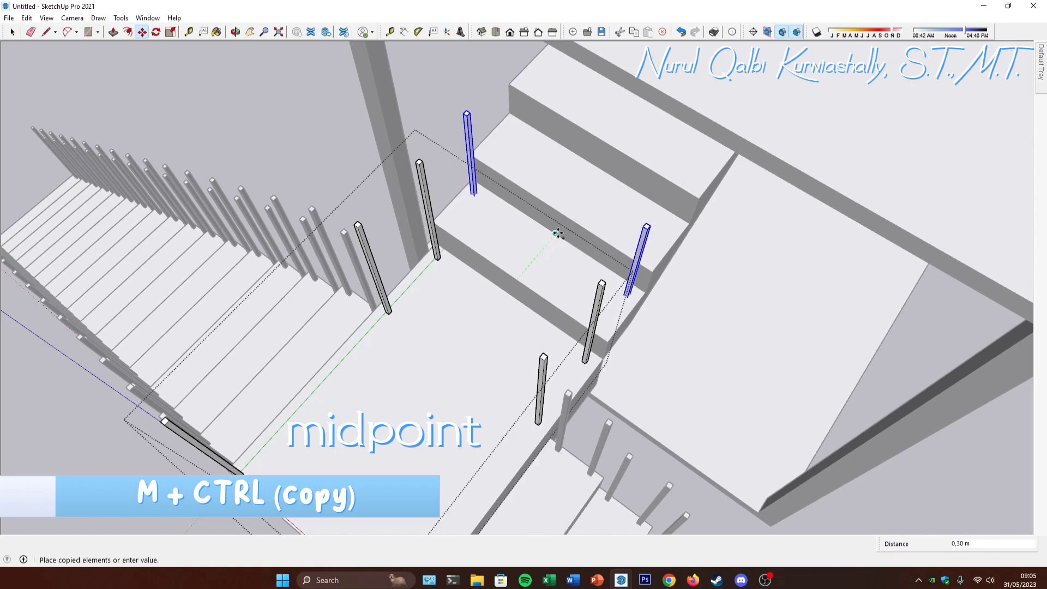
left_click(556, 233)
Step: Move the copied pair up by one riser height, between the riser's corner endpoints, to stand on the first upper tread
middle_click_drag(554, 229, 491, 319)
key("m")
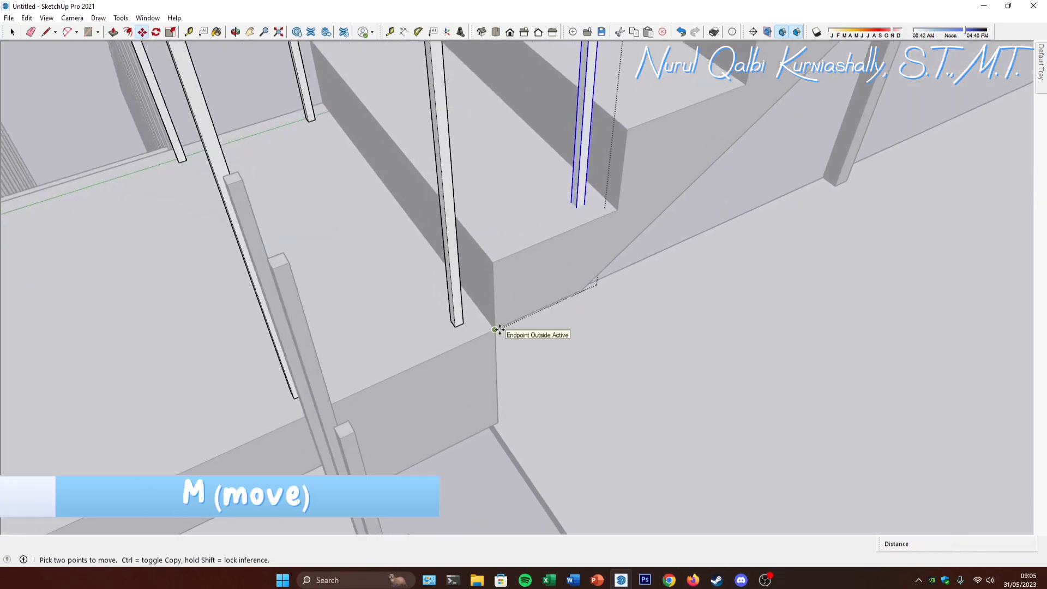
middle_click_drag(493, 260, 535, 279)
scroll(573, 288, "down", 3)
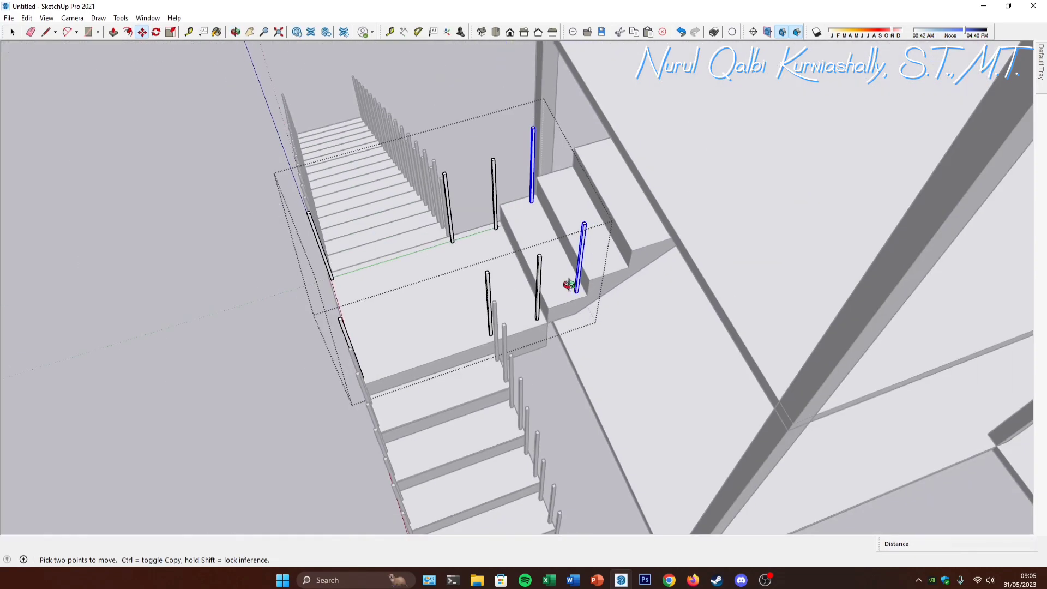
Step: Copy the baluster pair on the first upper tread 0.23 m toward the landing, and shift the copy back by 0.05 m
scroll(567, 299, "up", 3)
left_click(574, 298)
key("ctrl")
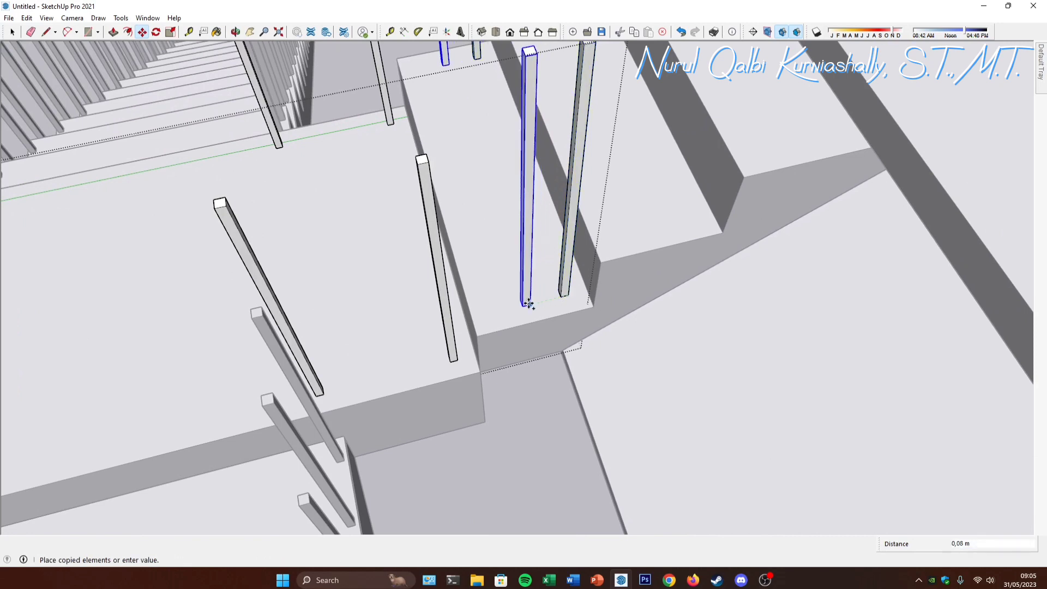
key("Escape")
left_click(561, 297)
key("ctrl")
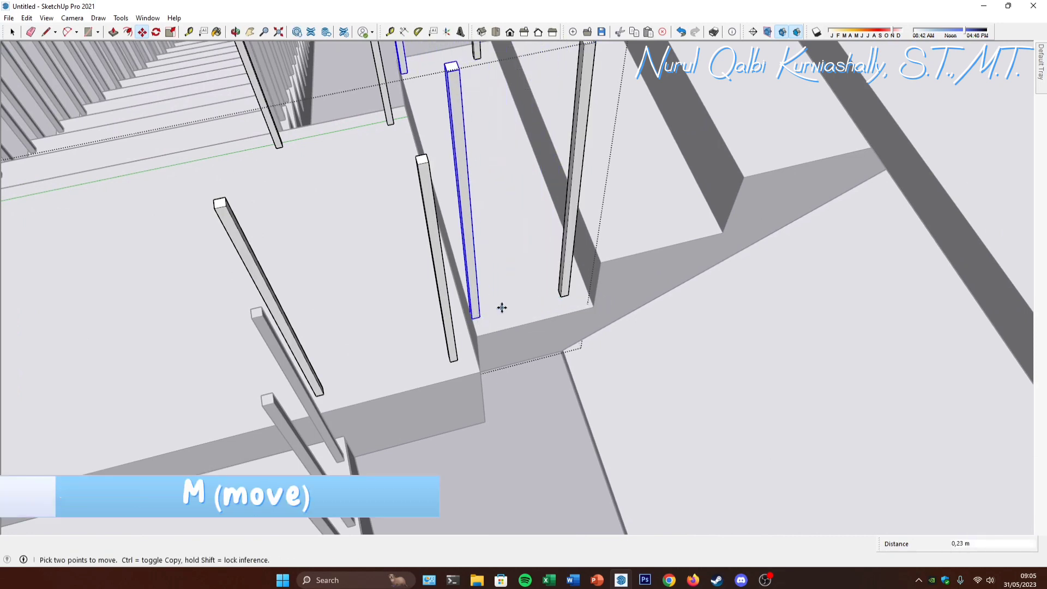
type(",05")
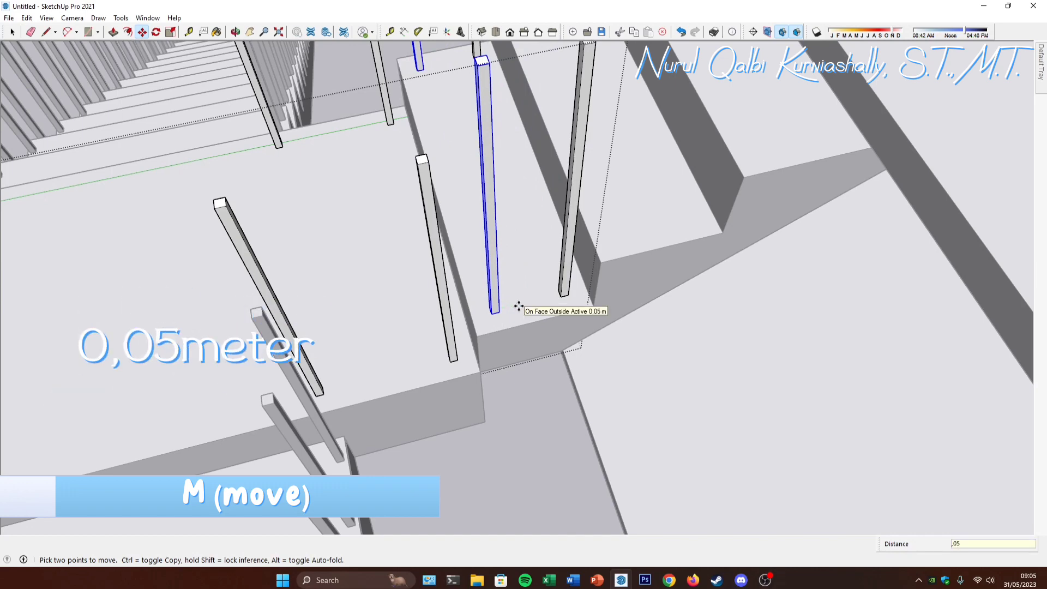
key("Return")
Step: Copy both baluster pairs on the first upper tread from its riser corner to the next one, repeating the copy x2 up the flight
scroll(530, 328, "down", 5)
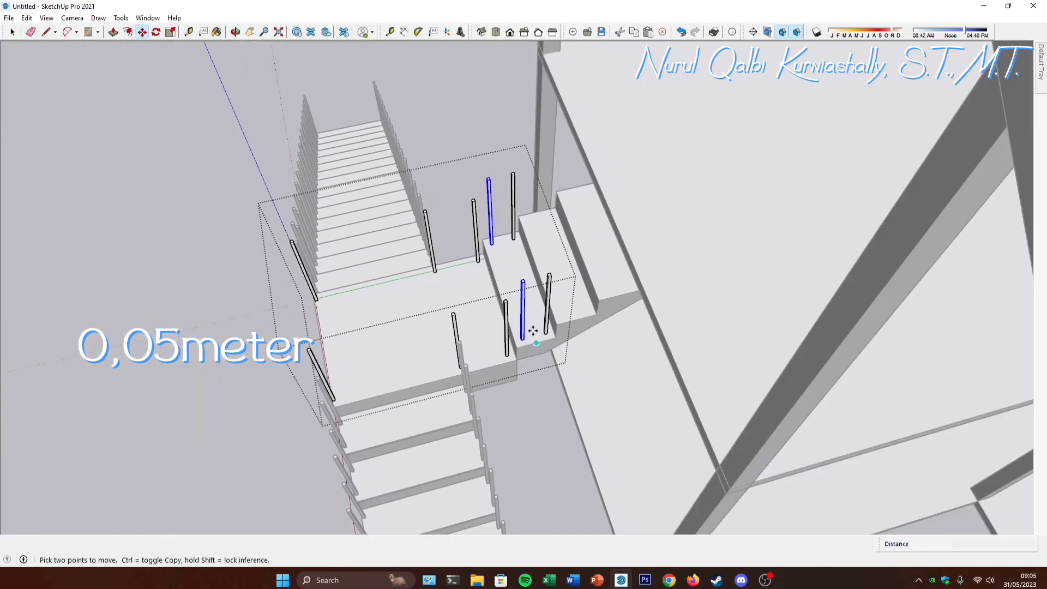
middle_click_drag(533, 330, 543, 249)
key("space")
scroll(543, 248, "up", 2)
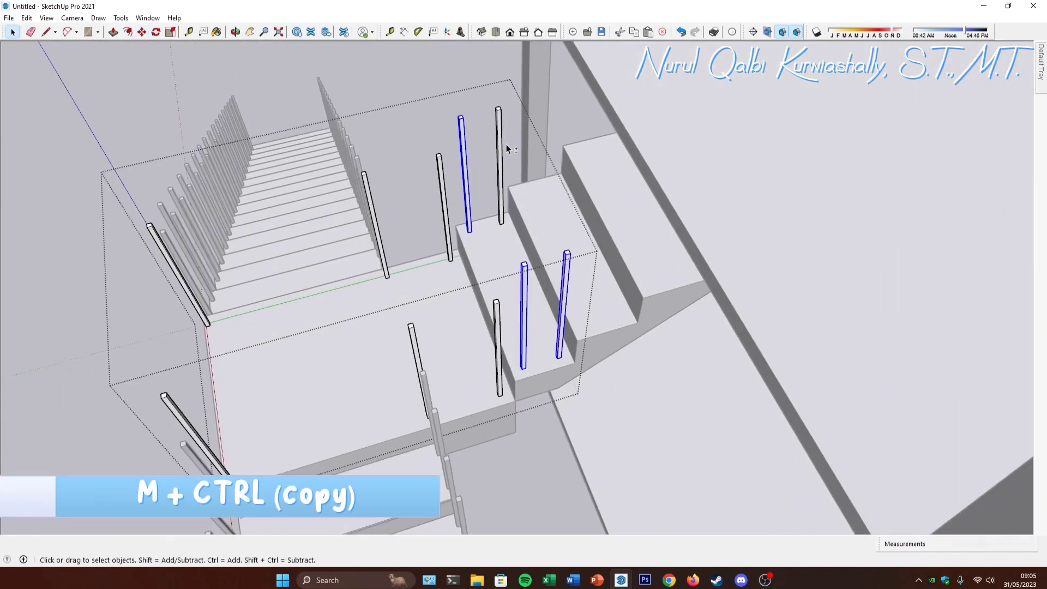
key("m")
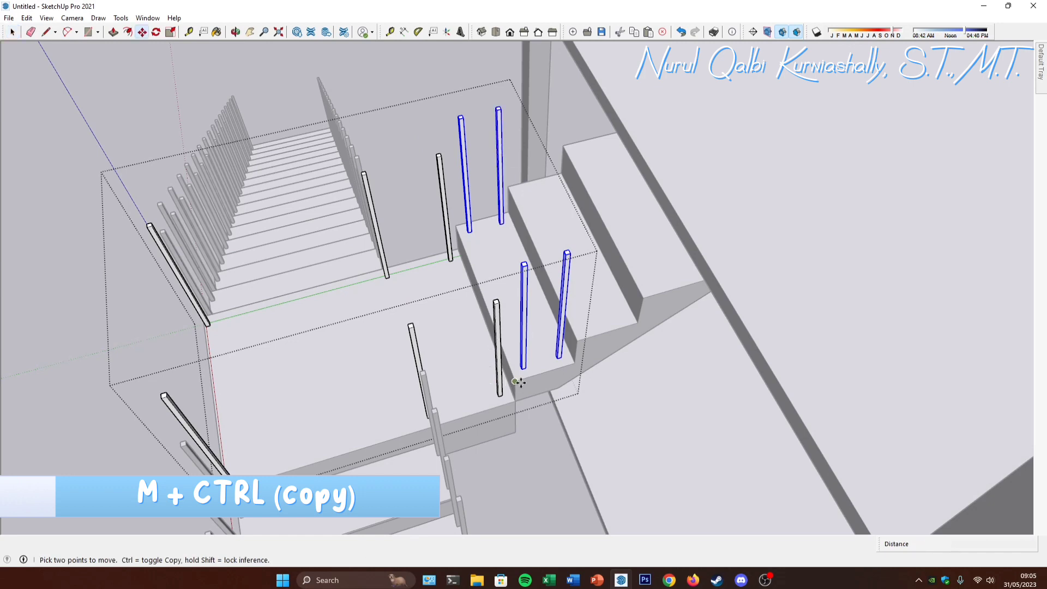
left_click(516, 380)
key("ctrl")
left_click(576, 341)
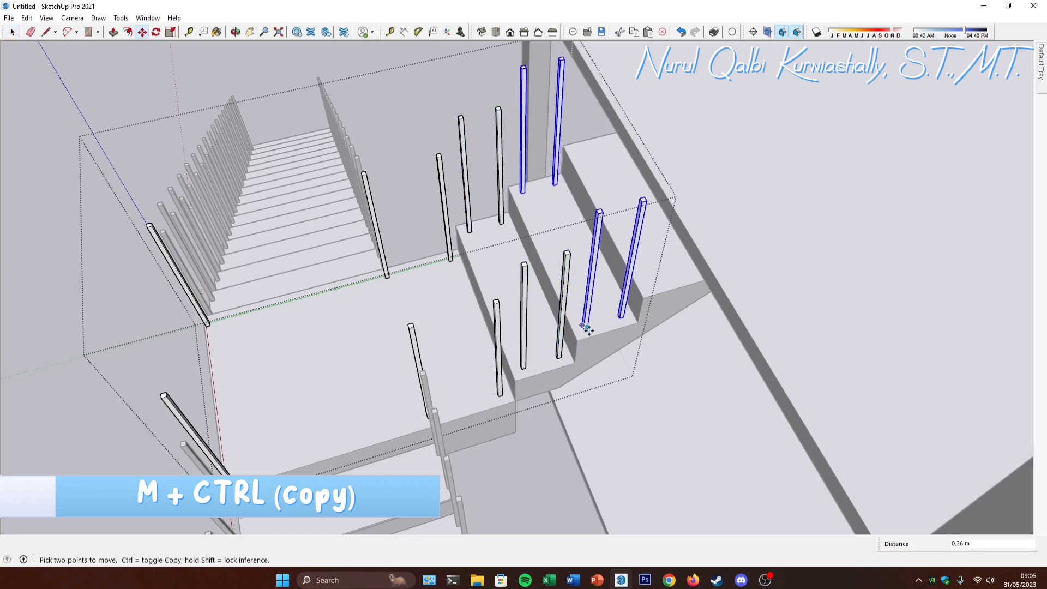
type("x2")
key("Return")
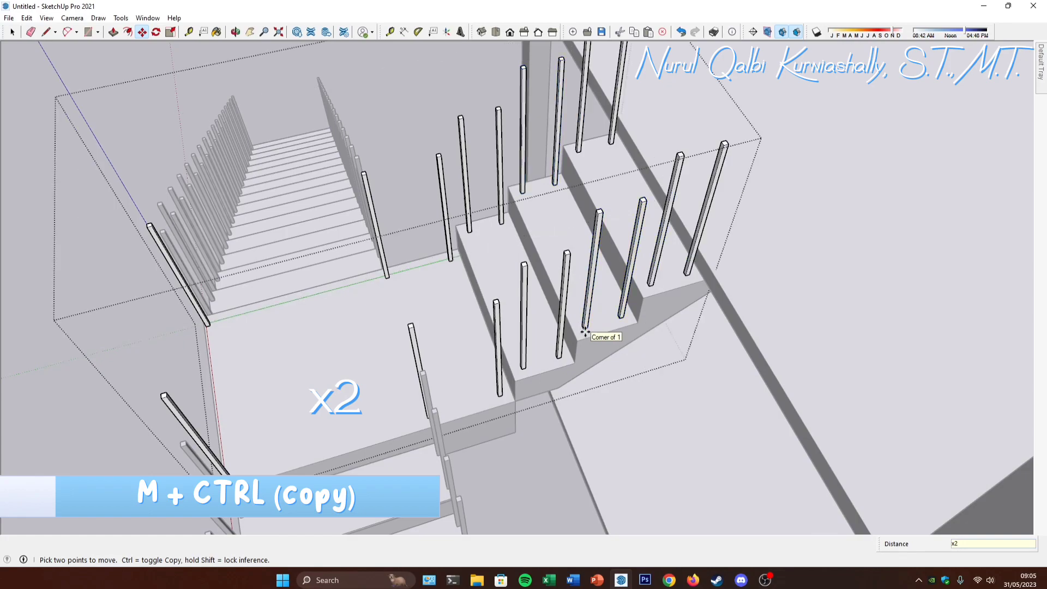
key("space")
key("Escape")
scroll(625, 246, "down", 6)
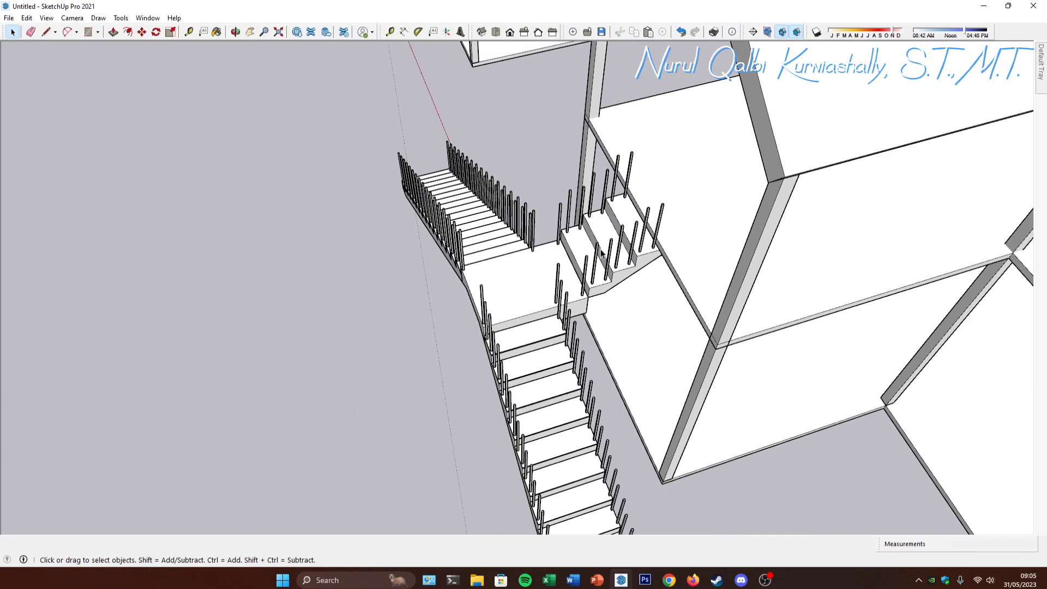
middle_click_drag(625, 248, 613, 209)
scroll(610, 209, "down", 6)
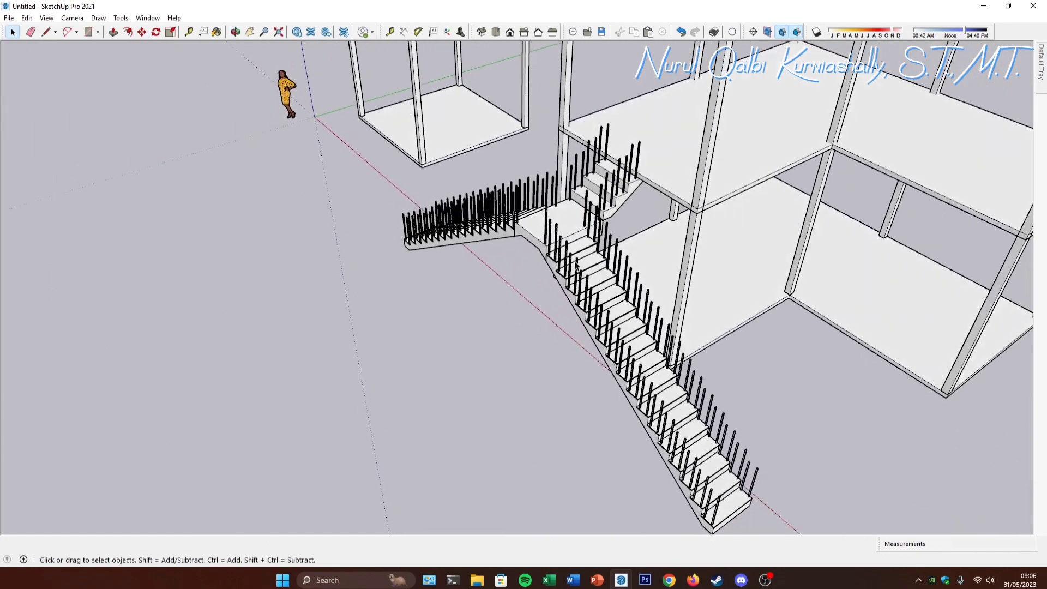
scroll(725, 417, "up", 8)
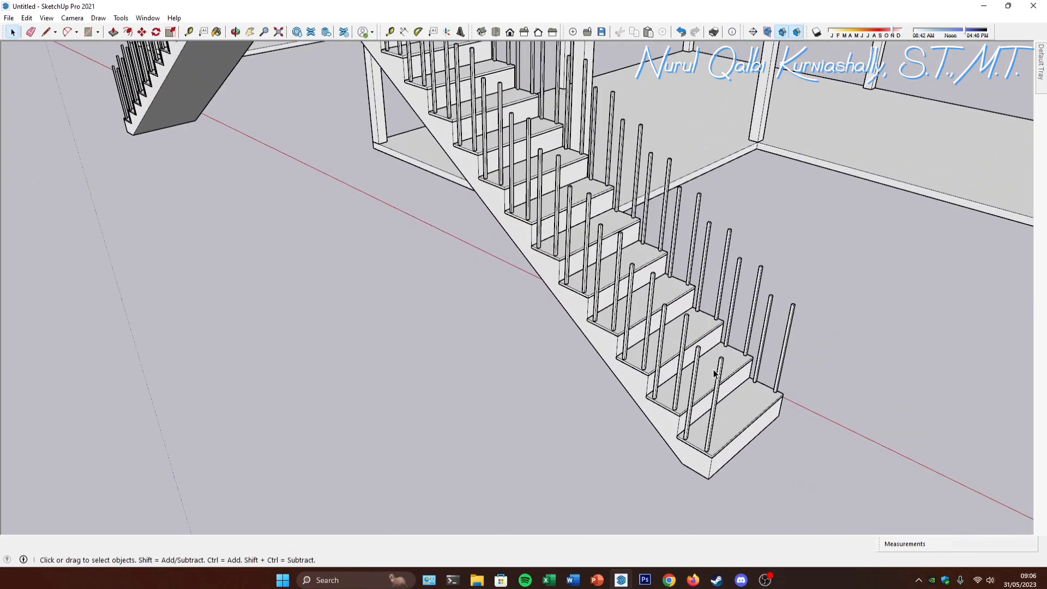
middle_click_drag(707, 382, 731, 369)
double_click(730, 370)
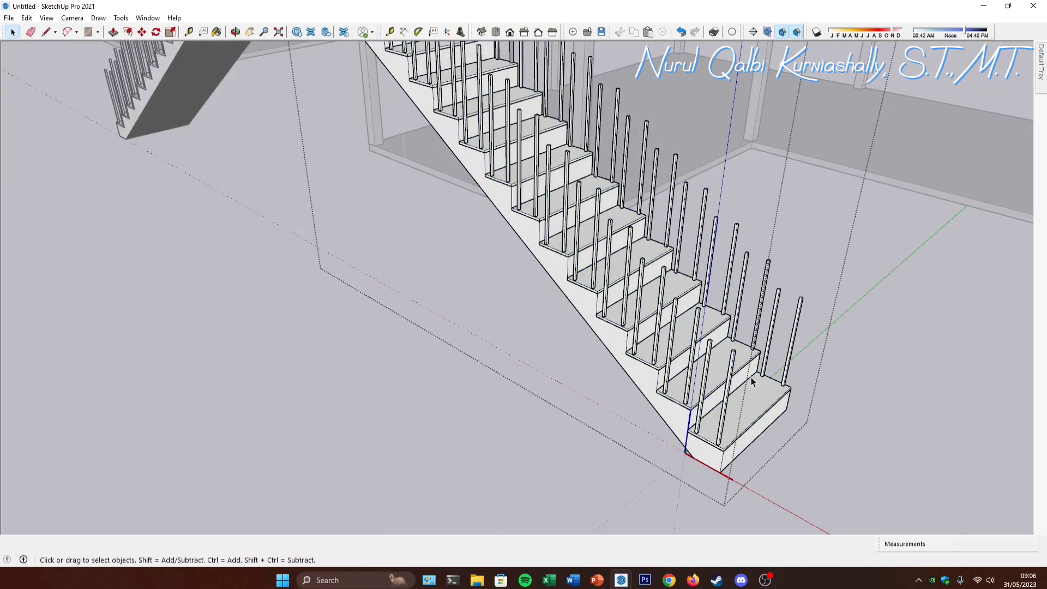
scroll(521, 334, "down", 4)
middle_click_drag(666, 355, 646, 378)
scroll(688, 405, "up", 2)
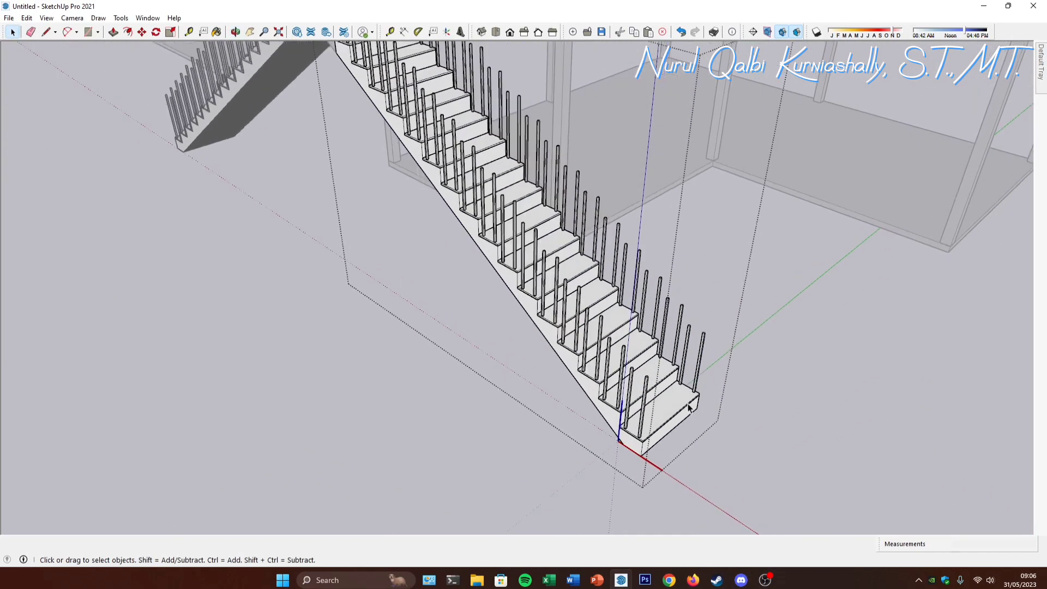
scroll(652, 400, "up", 2)
left_click(633, 355)
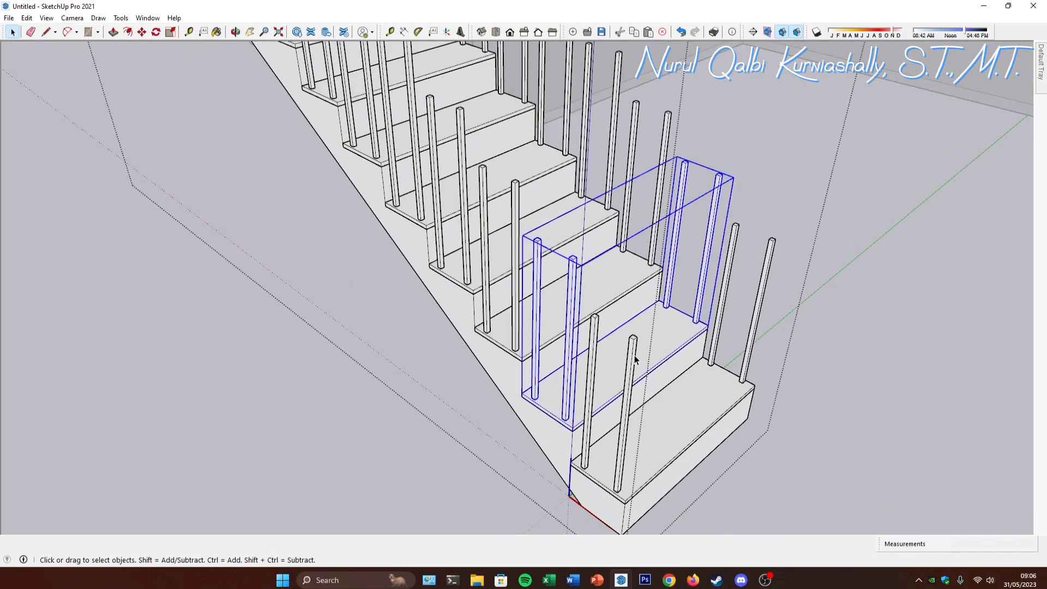
left_click(625, 381)
middle_click_drag(625, 381, 664, 330)
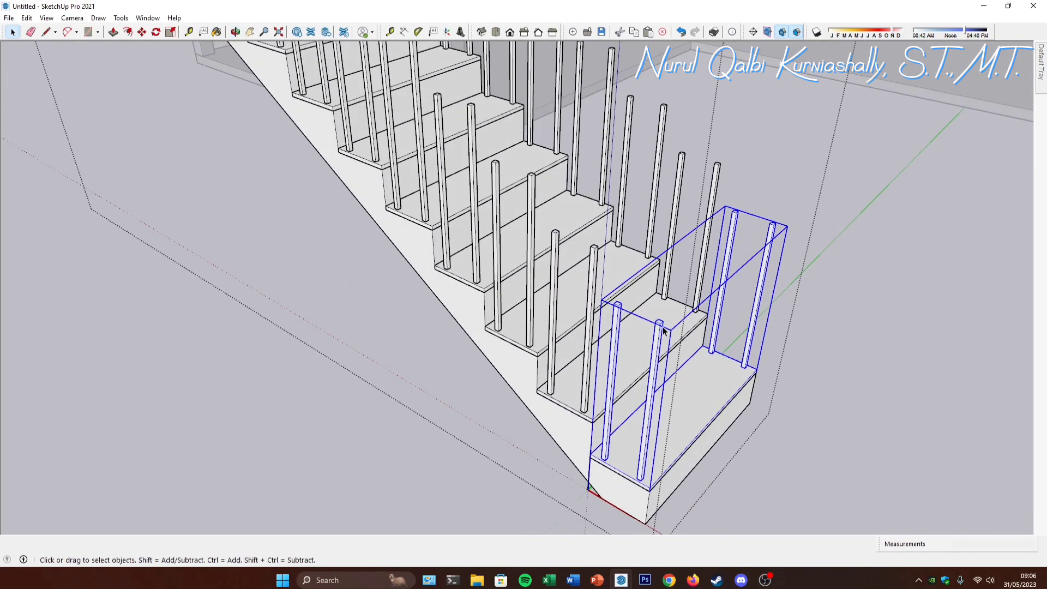
scroll(660, 326, "down", 5)
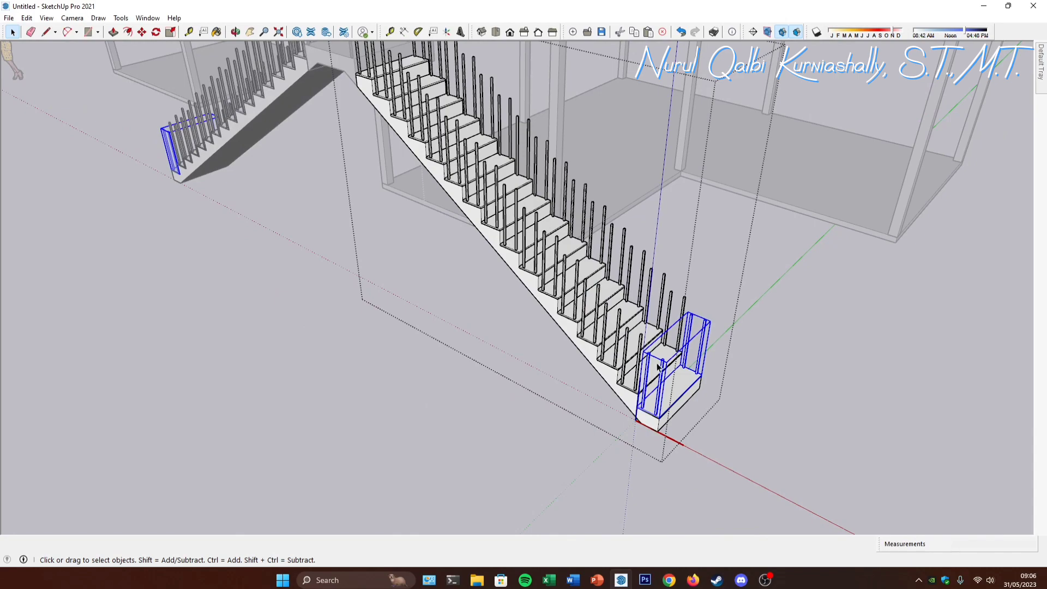
scroll(658, 367, "up", 5)
double_click(666, 375)
scroll(666, 354, "up", 3)
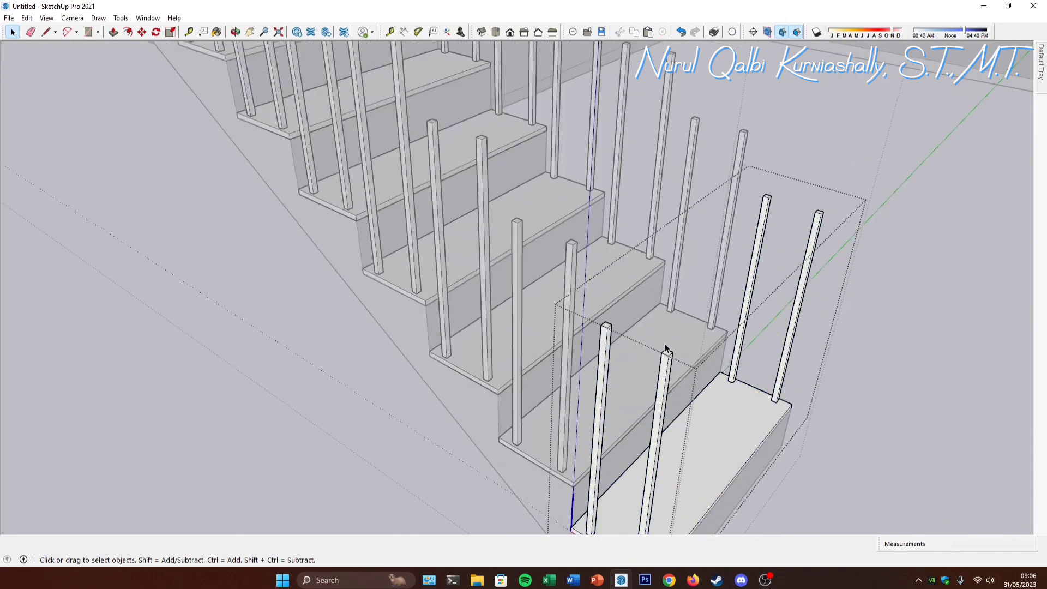
scroll(685, 336, "down", 6)
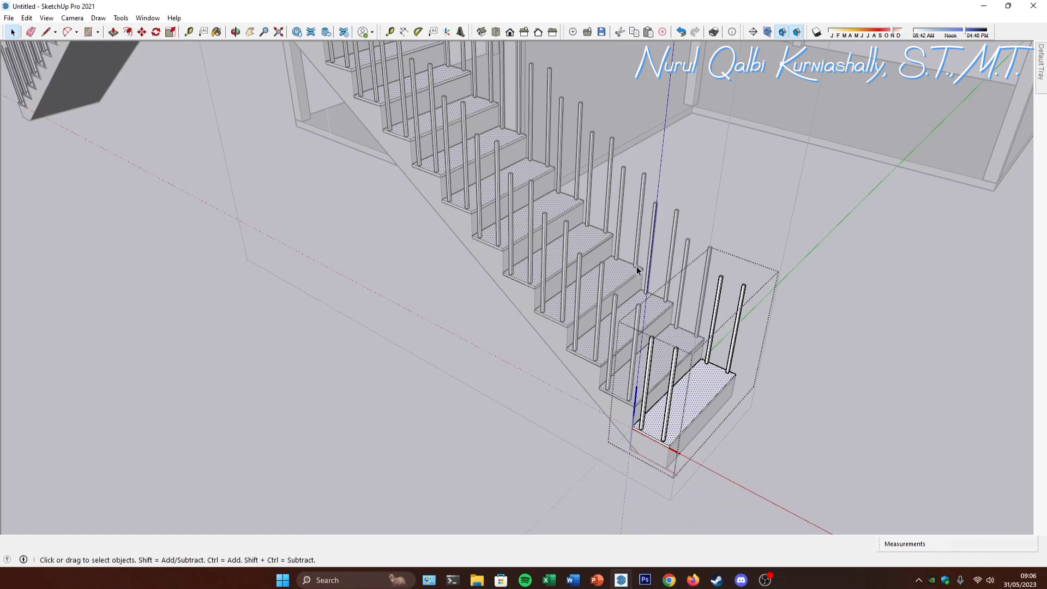
middle_click_drag(647, 257, 731, 350)
scroll(716, 314, "down", 4)
scroll(714, 312, "up", 2)
key("Escape")
key("Escape")
Step: Inside the lower flight's group, draw a railing line between baluster-top midpoints from the lowest tread to the nearer outer baluster on the highest tread
scroll(682, 330, "up", 3)
scroll(730, 350, "up", 2)
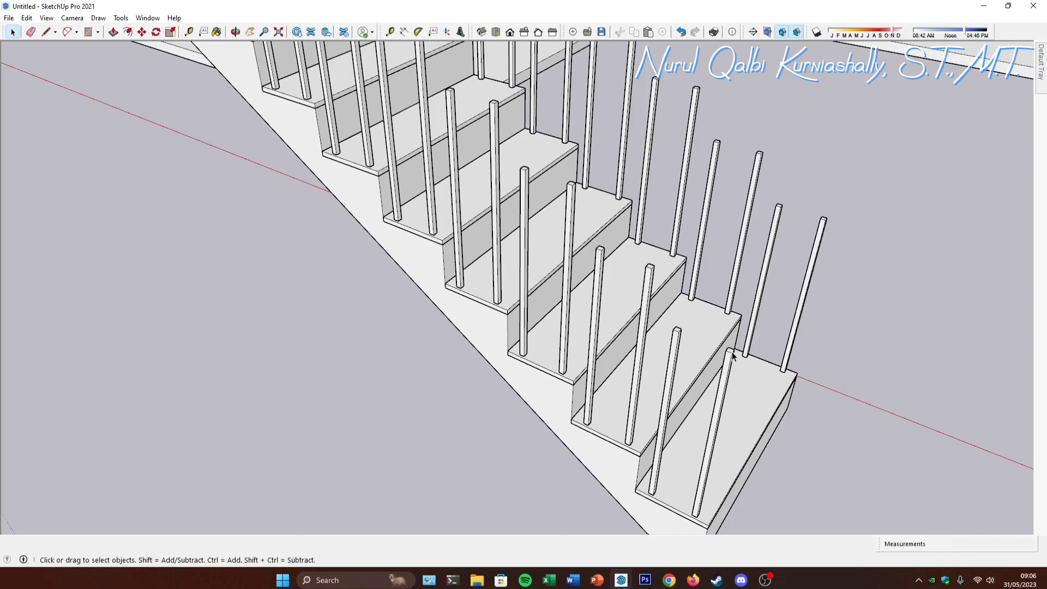
scroll(732, 355, "down", 1)
left_click(674, 385)
scroll(685, 382, "down", 3)
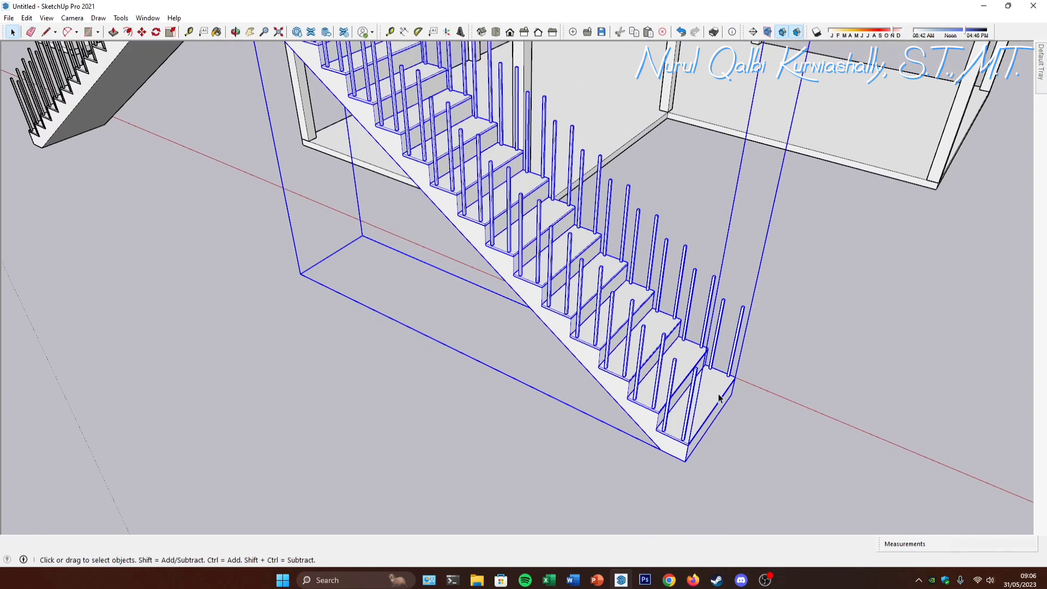
scroll(719, 398, "up", 4)
key("l")
scroll(668, 382, "up", 2)
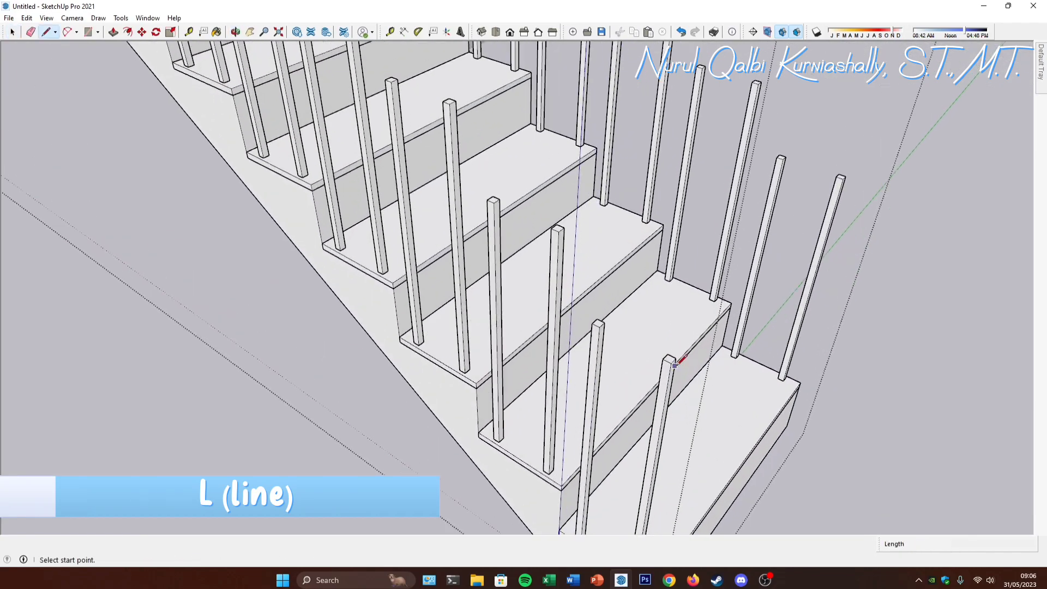
scroll(675, 364, "up", 3)
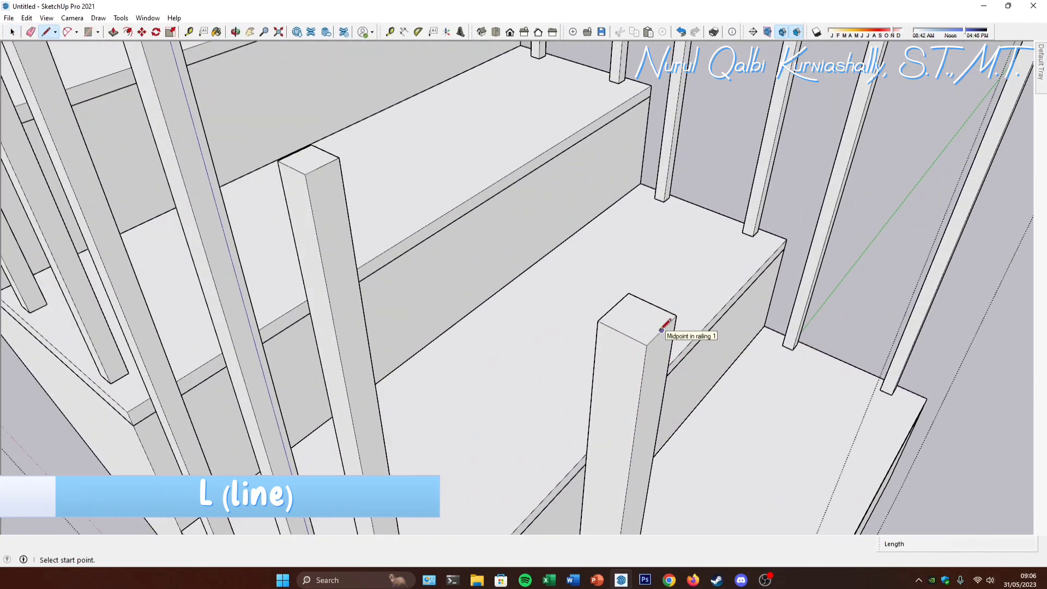
left_click(662, 329)
scroll(665, 327, "down", 7)
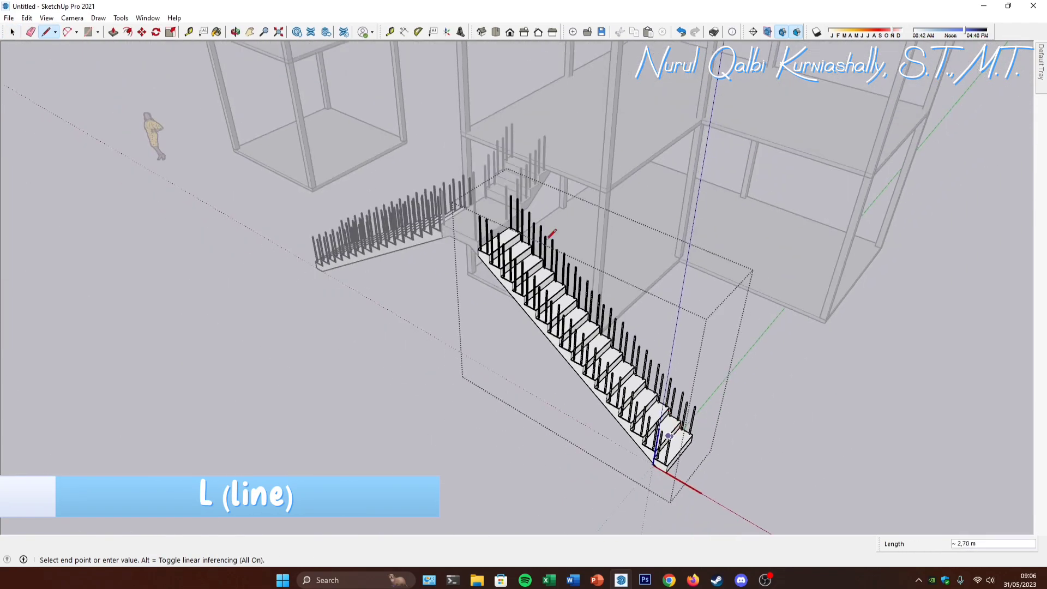
scroll(462, 220, "up", 6)
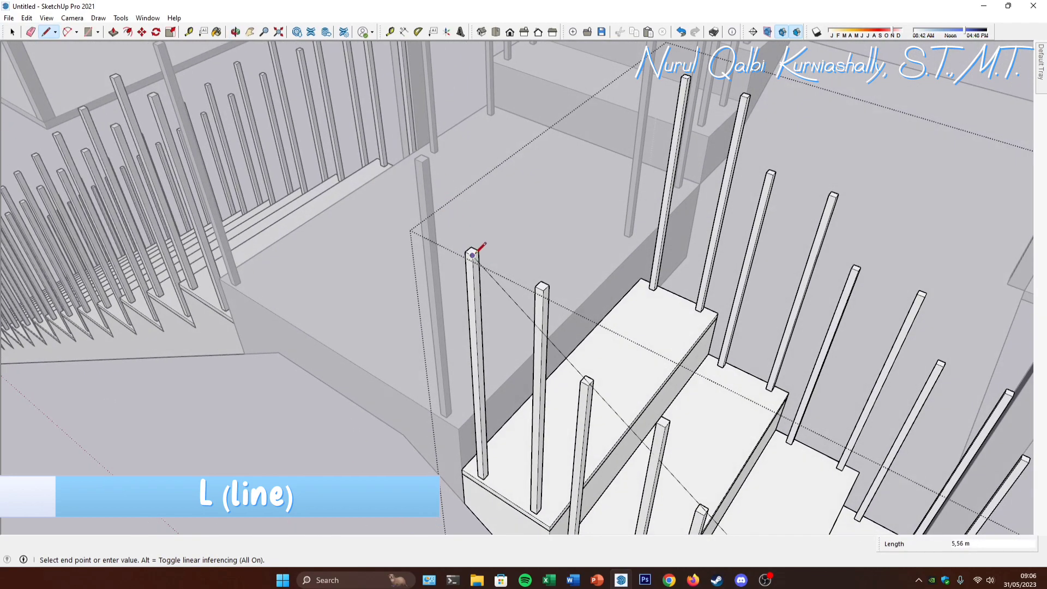
scroll(473, 255, "up", 3)
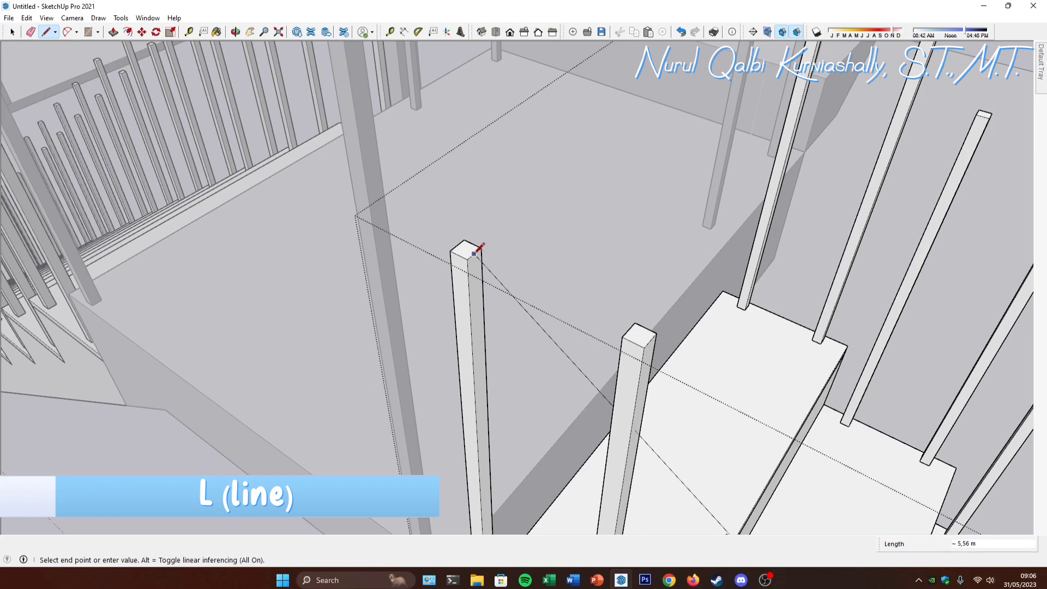
left_click(650, 341)
scroll(638, 327, "down", 2)
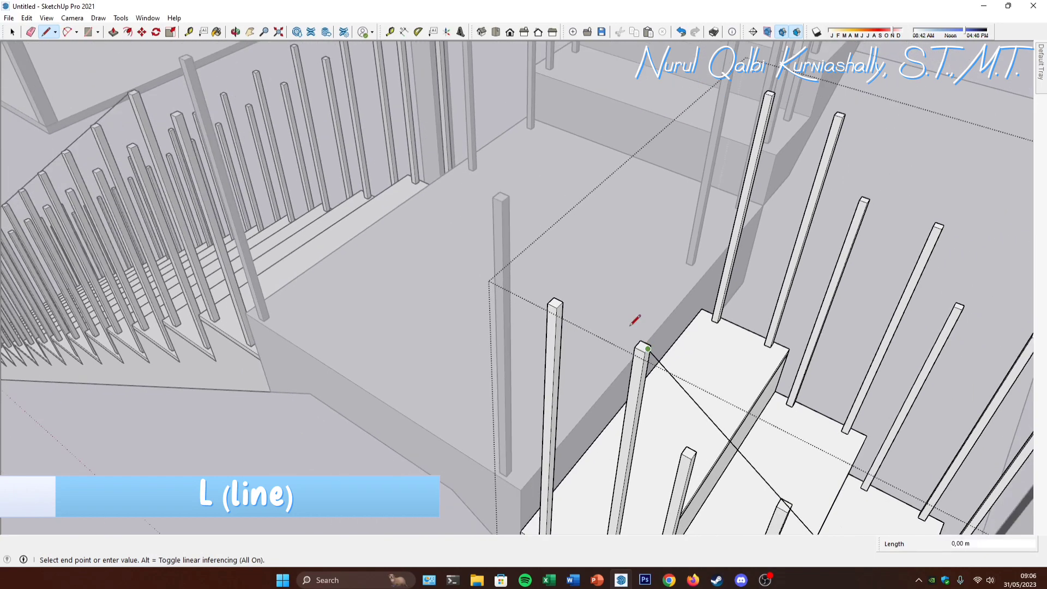
Step: Continue the railing line 0.20 m along the red axis to the highest tread's last baluster, and on to the landing's corner baluster top
scroll(515, 203, "down", 6)
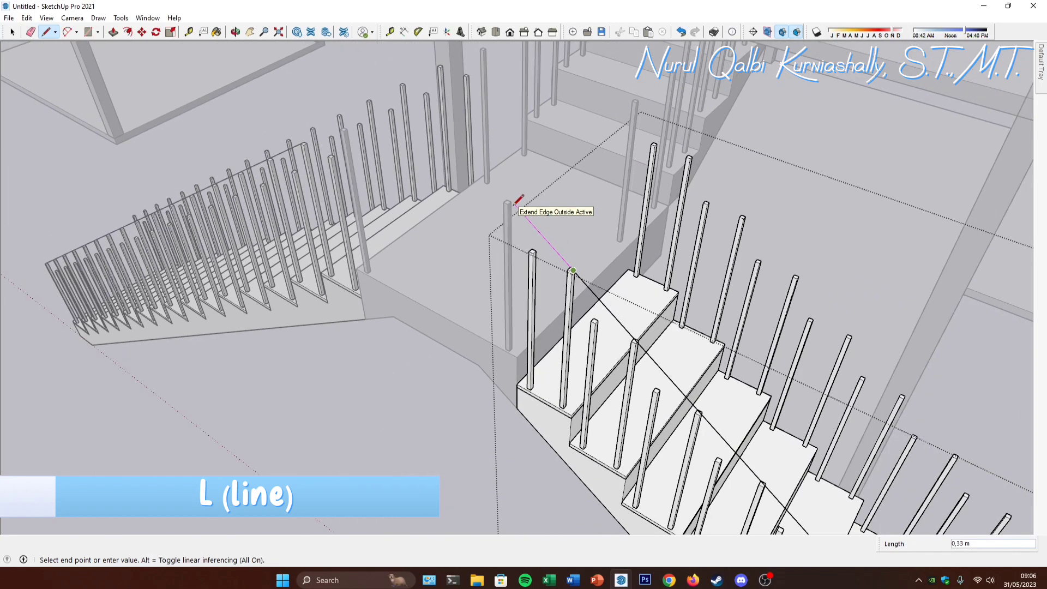
scroll(515, 203, "up", 5)
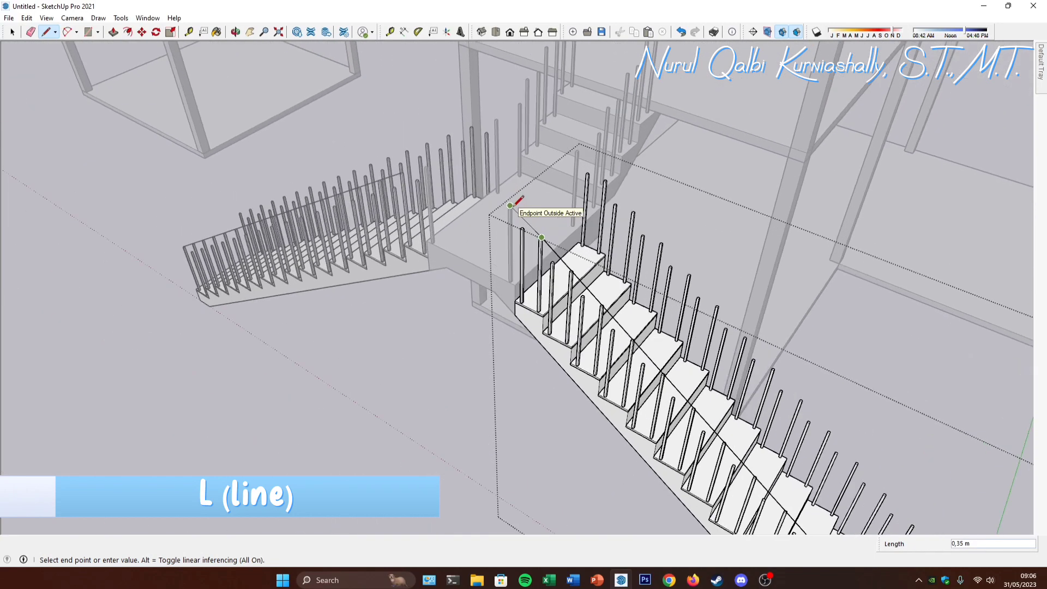
scroll(615, 329, "up", 2)
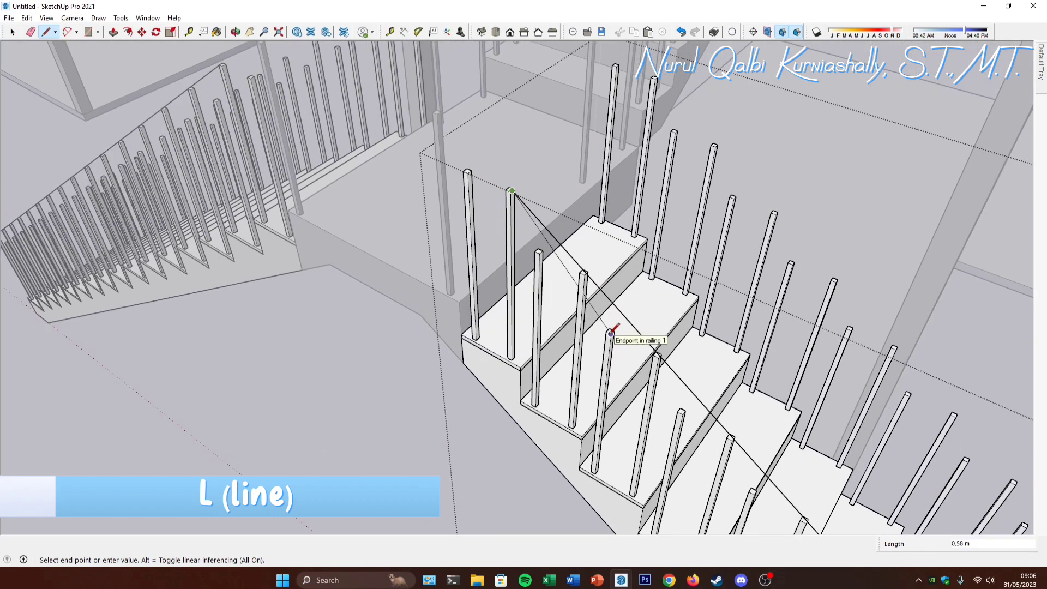
scroll(498, 180, "up", 5)
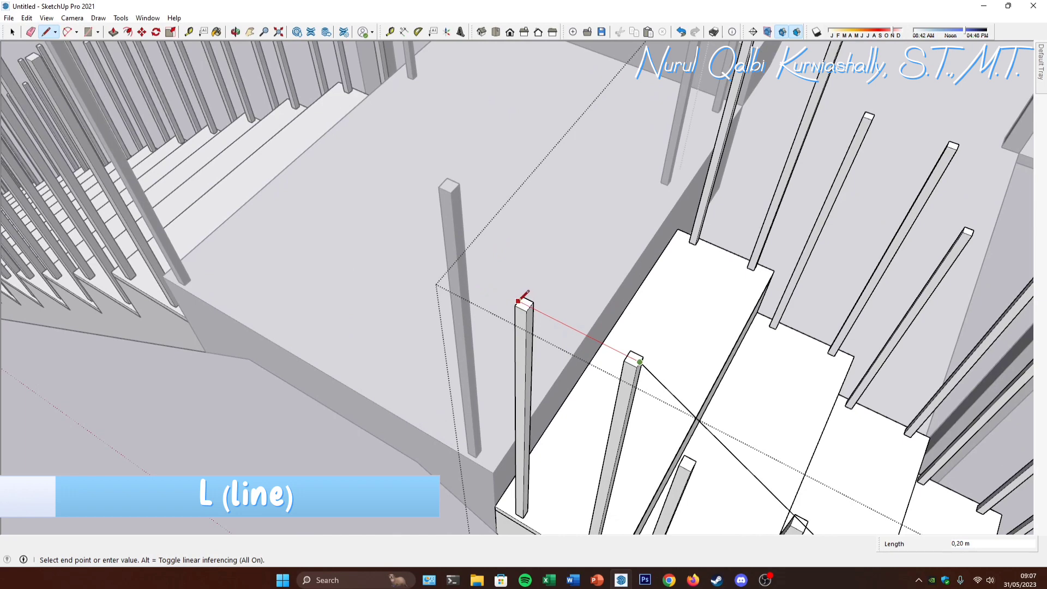
left_click(518, 301)
scroll(458, 189, "up", 1)
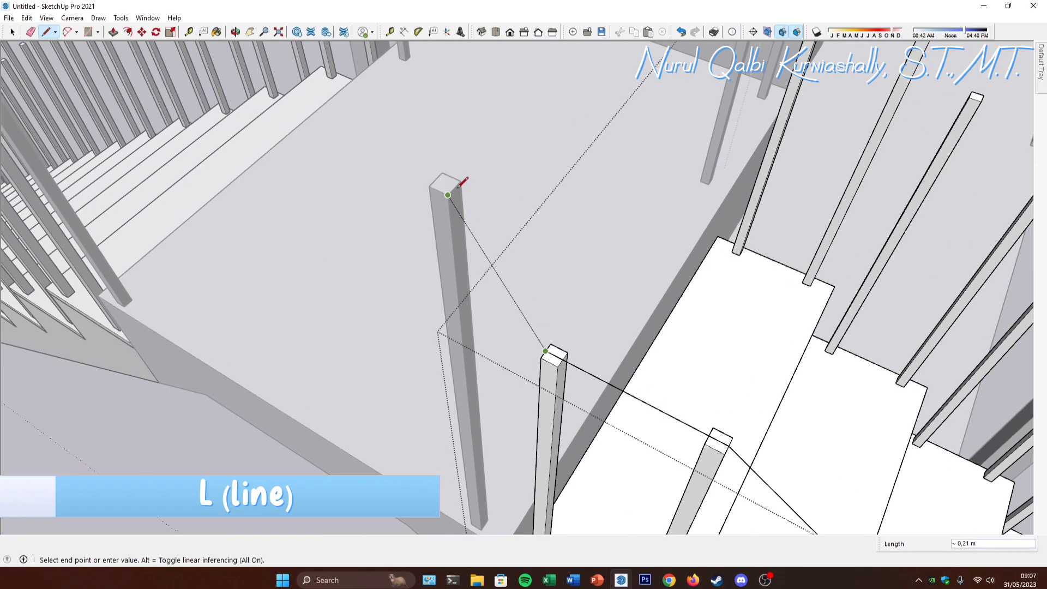
scroll(460, 180, "up", 1)
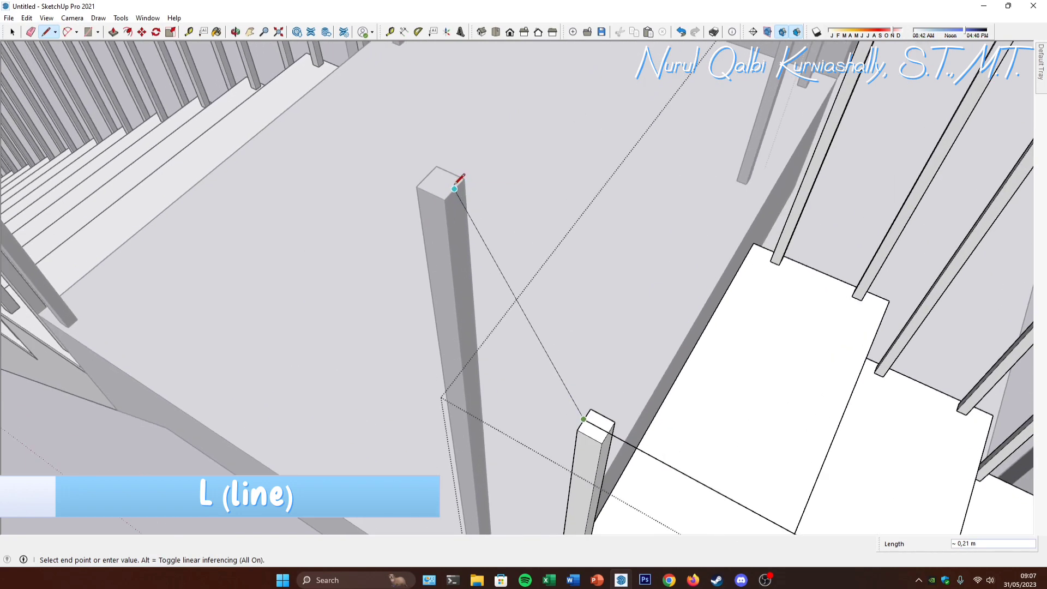
left_click(455, 188)
Step: Extend the railing line along the red axis across the landing toward the opposite corner baluster, and finish the line
scroll(586, 286, "down", 5)
scroll(437, 210, "up", 4)
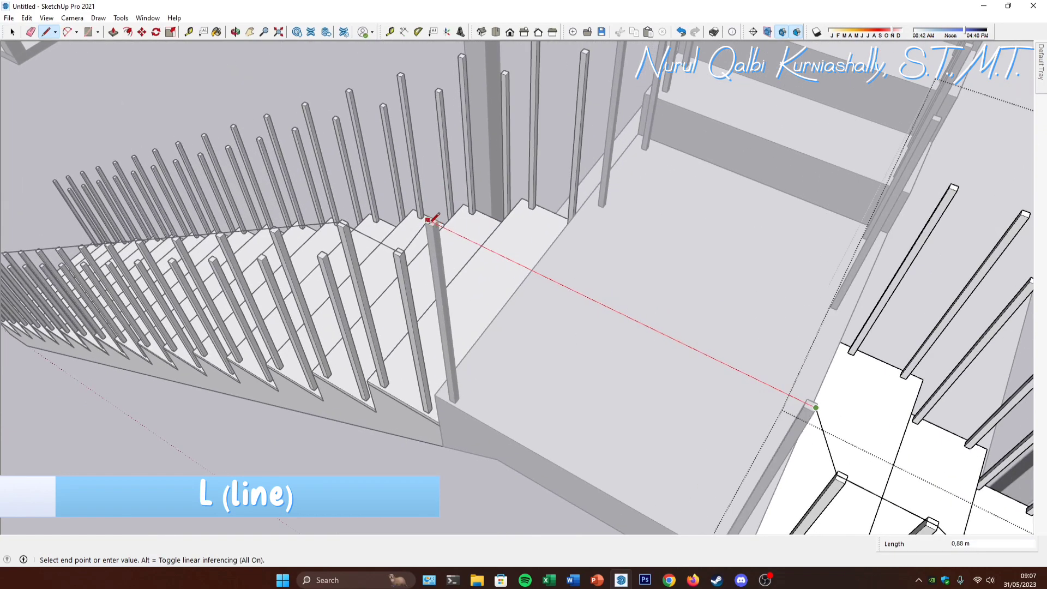
scroll(428, 219, "down", 6)
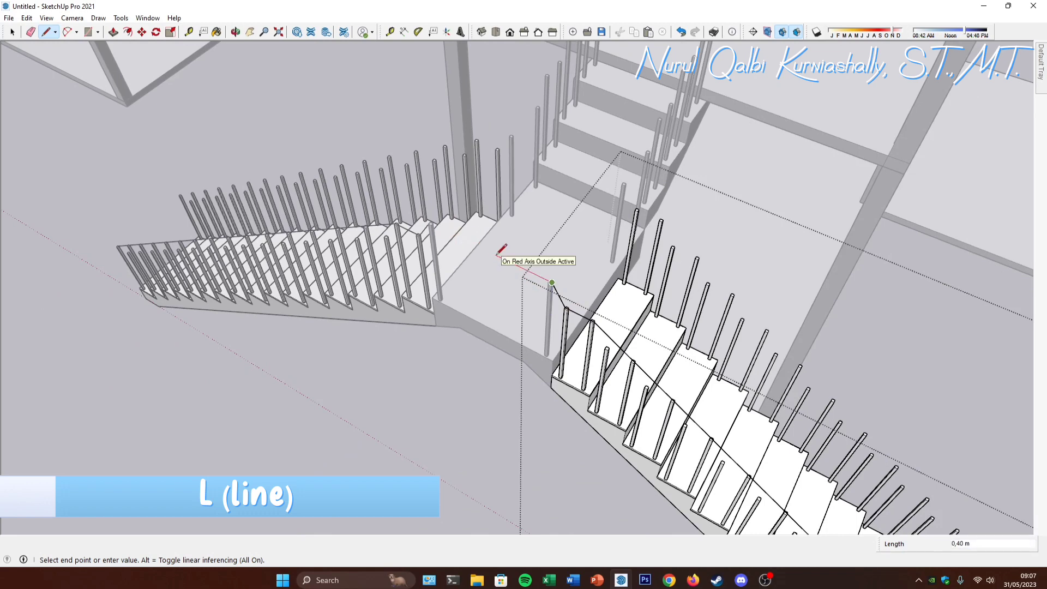
left_click(490, 328)
key("space")
scroll(497, 256, "down", 5)
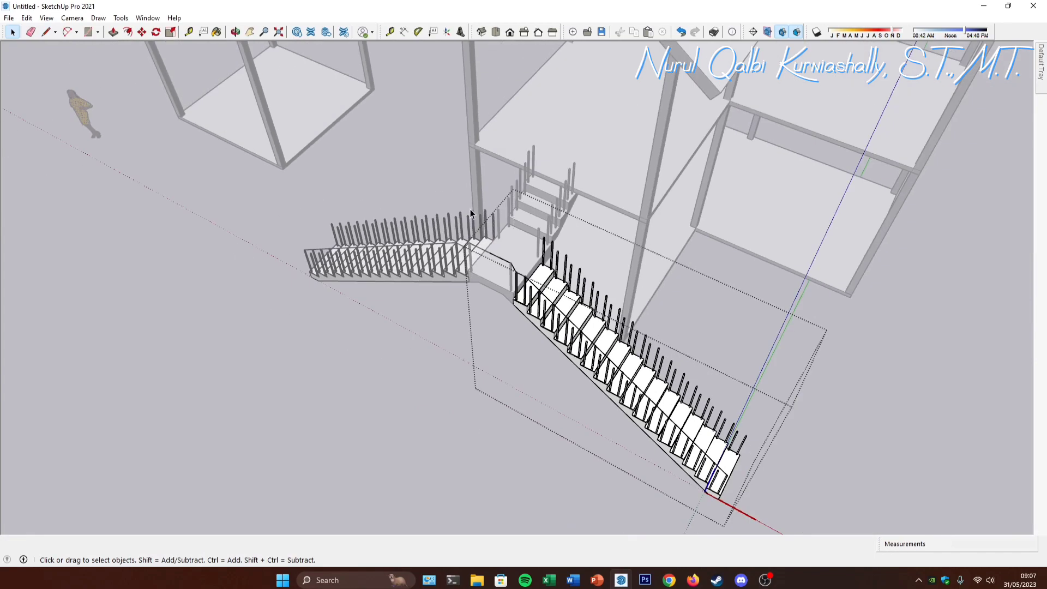
Step: Inside the lowest tread's component, make the shorter railing baluster next to the riser on the railing-line side unique
scroll(470, 208, "up", 4)
scroll(434, 167, "down", 5)
scroll(675, 365, "up", 6)
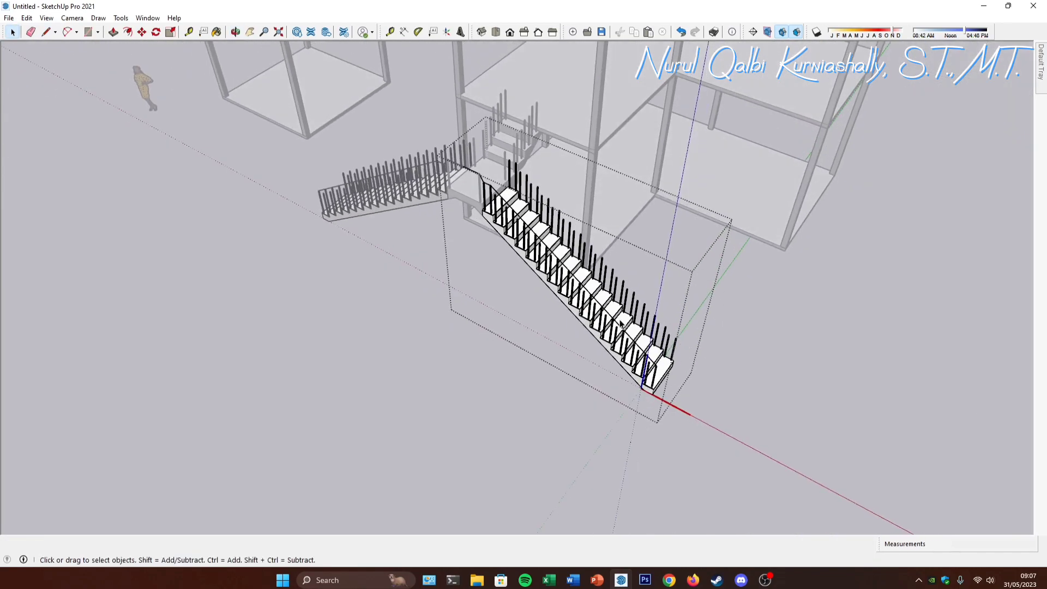
scroll(609, 364, "up", 4)
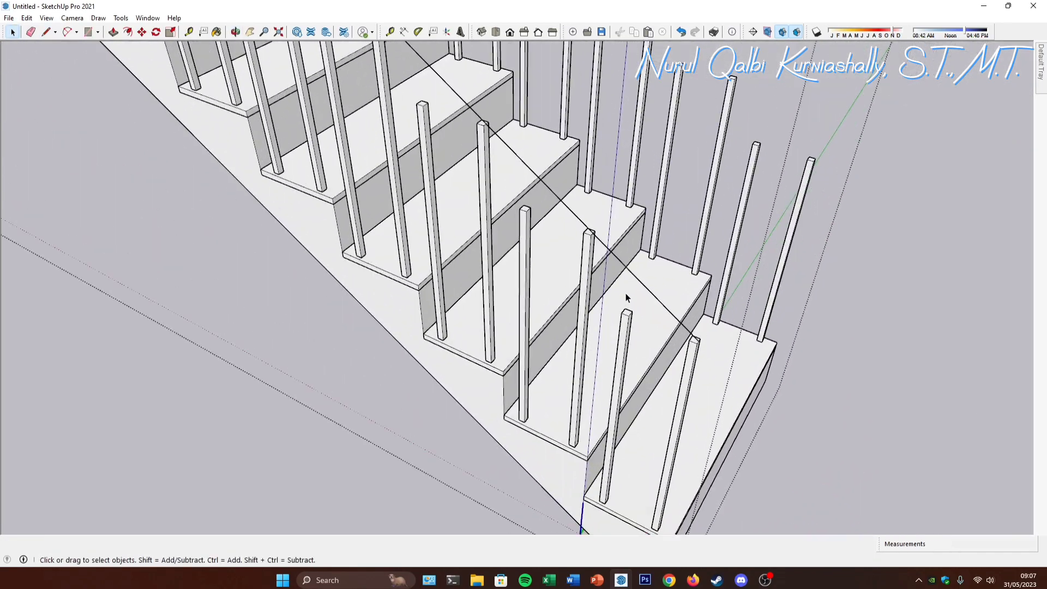
middle_click_drag(627, 329, 647, 311)
scroll(645, 307, "up", 3)
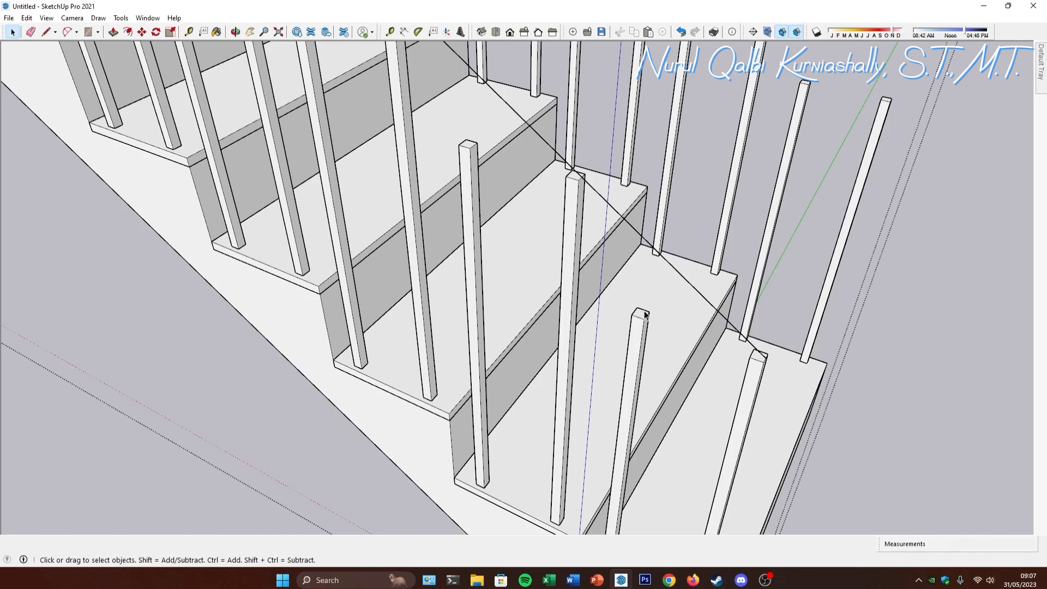
middle_click_drag(645, 315, 636, 306)
scroll(648, 314, "down", 5)
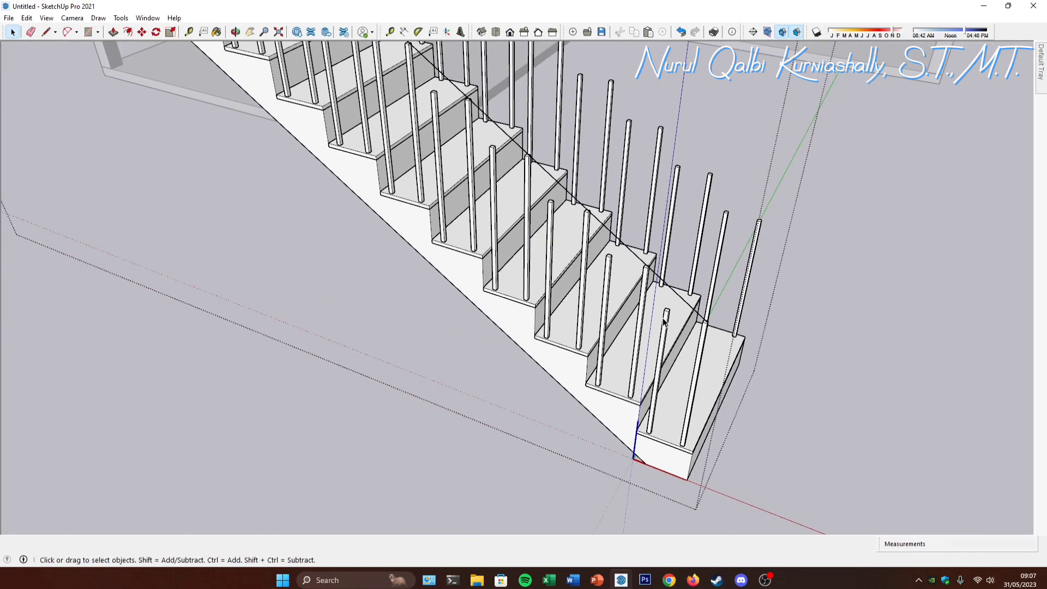
scroll(664, 322, "up", 4)
double_click(675, 268)
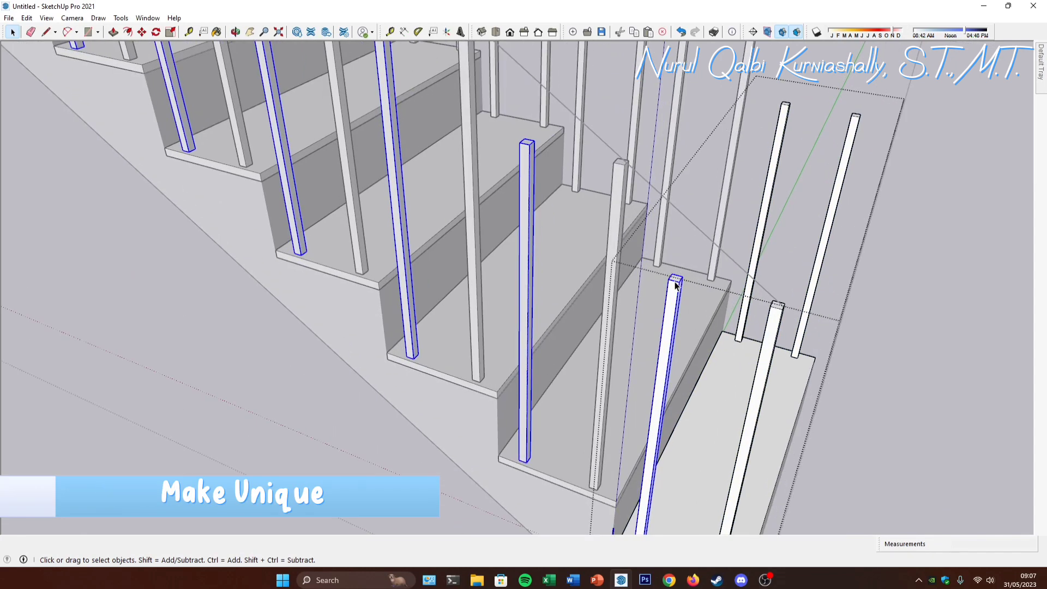
right_click(675, 277)
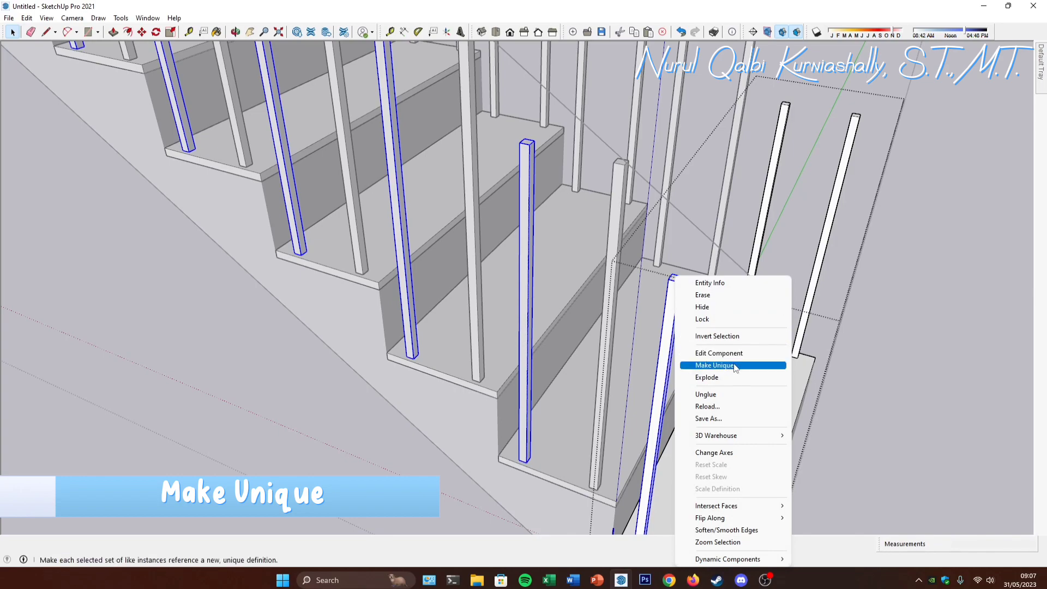
left_click(715, 365)
Step: Push/Pull the top face of that shorter baluster up 0.12 m to meet the railing line, and close its component
scroll(725, 358, "down", 5)
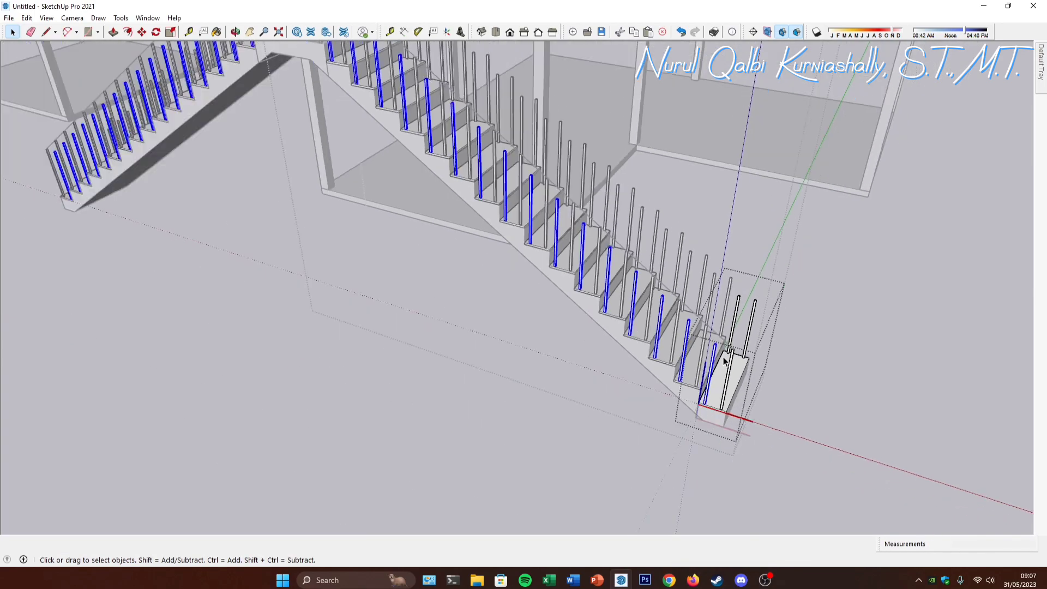
scroll(723, 355, "up", 4)
scroll(723, 355, "down", 1)
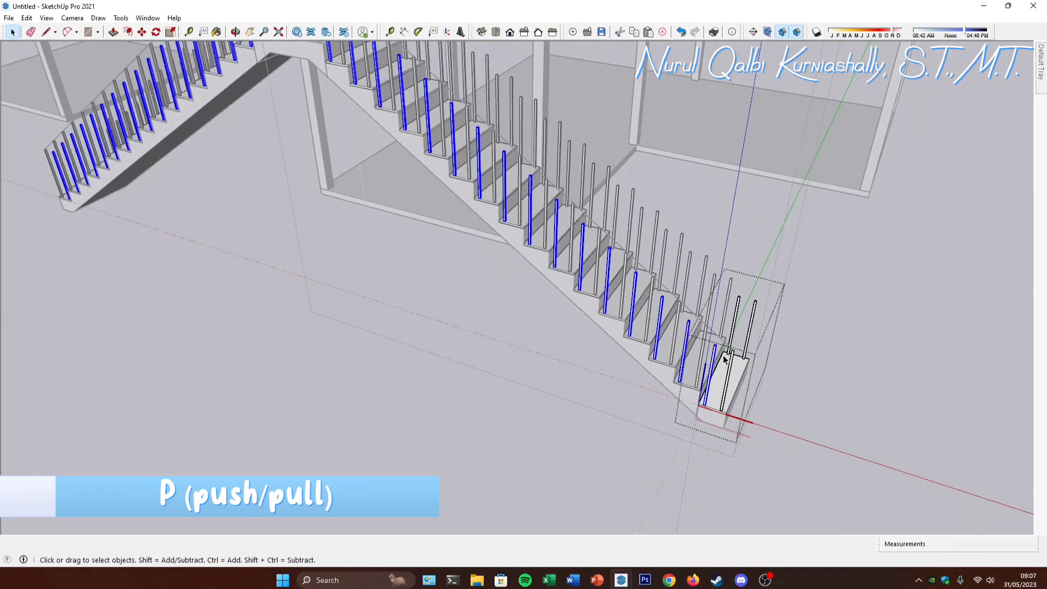
scroll(723, 354, "up", 4)
double_click(705, 338)
scroll(705, 338, "up", 2)
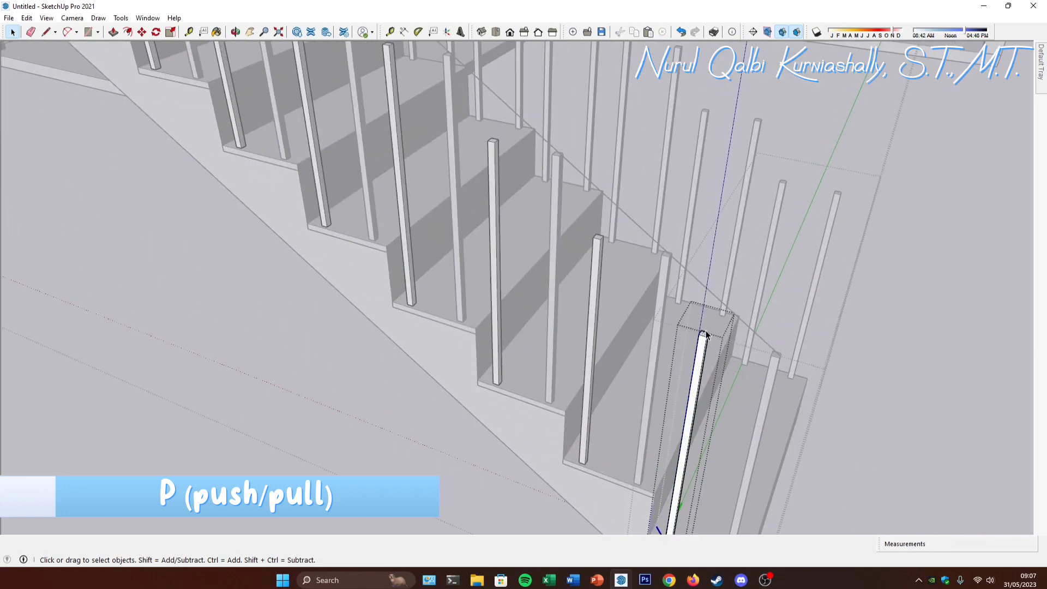
key("p")
left_click(703, 327)
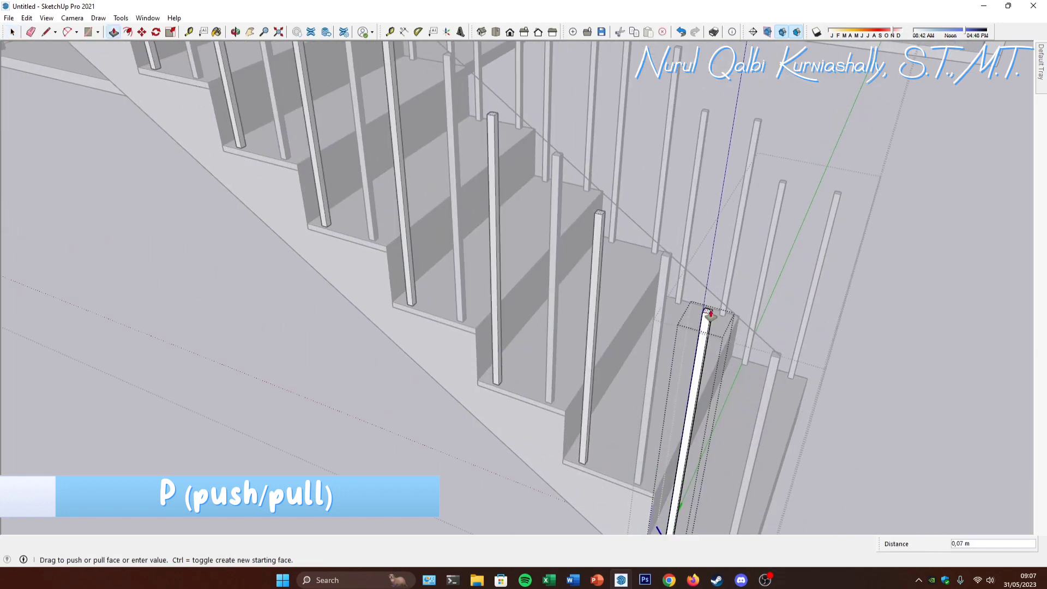
scroll(713, 301, "up", 4)
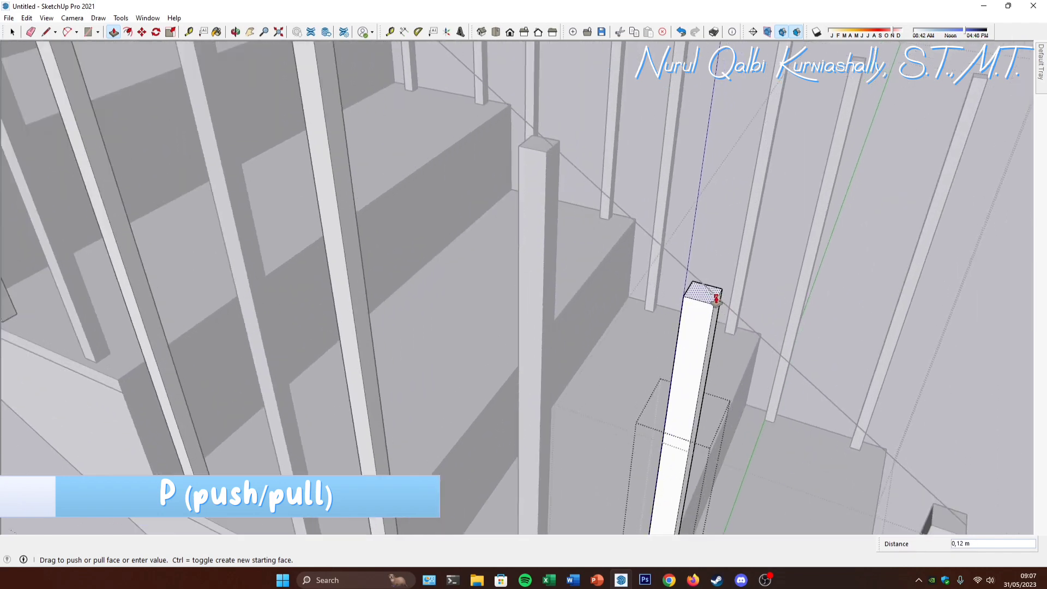
scroll(717, 299, "up", 3)
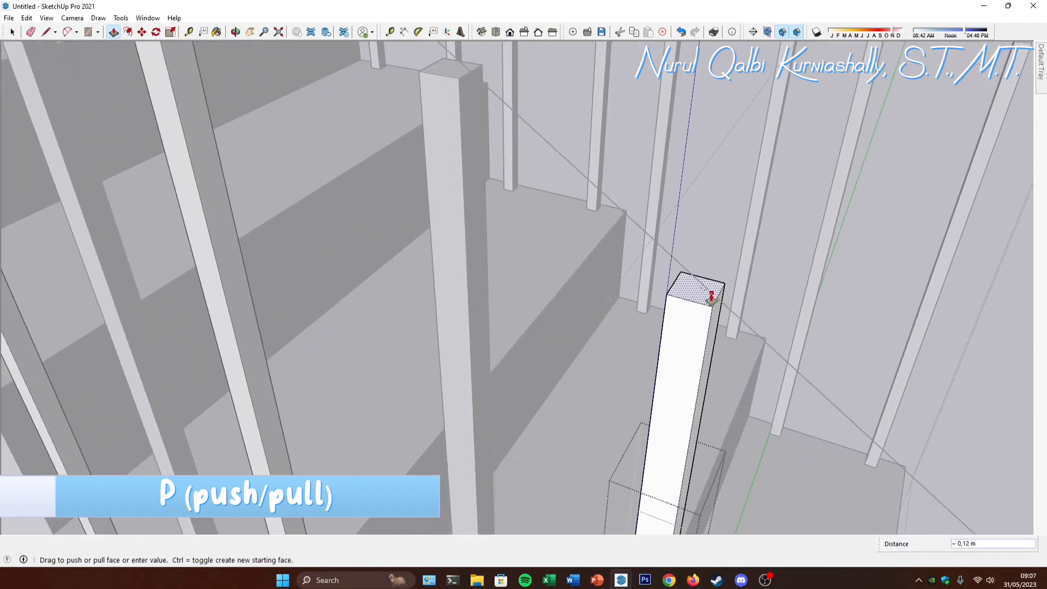
left_click(718, 301)
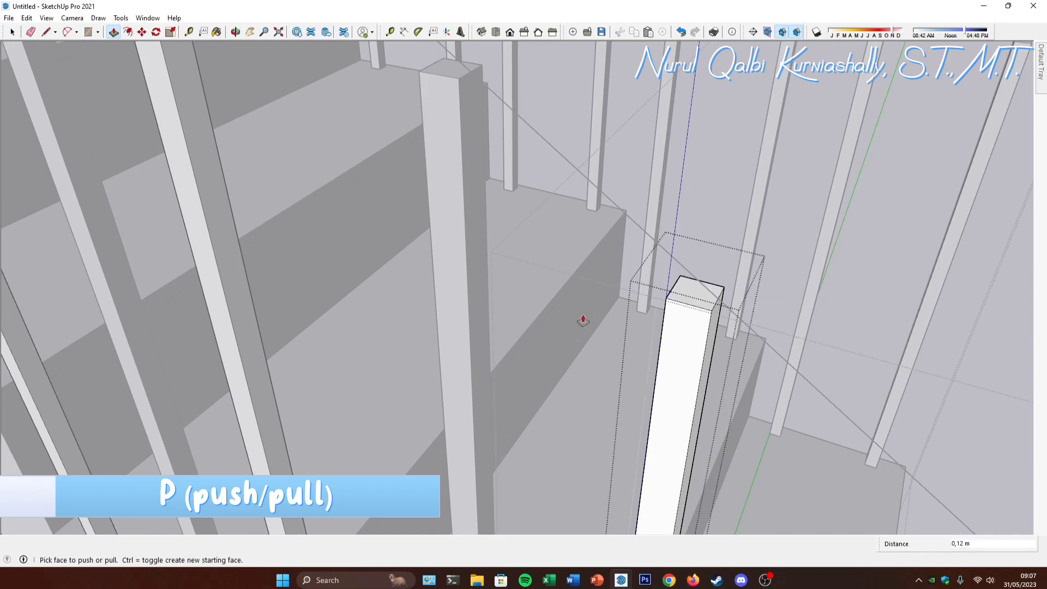
key("space")
scroll(687, 376, "down", 10)
scroll(687, 376, "down", 3)
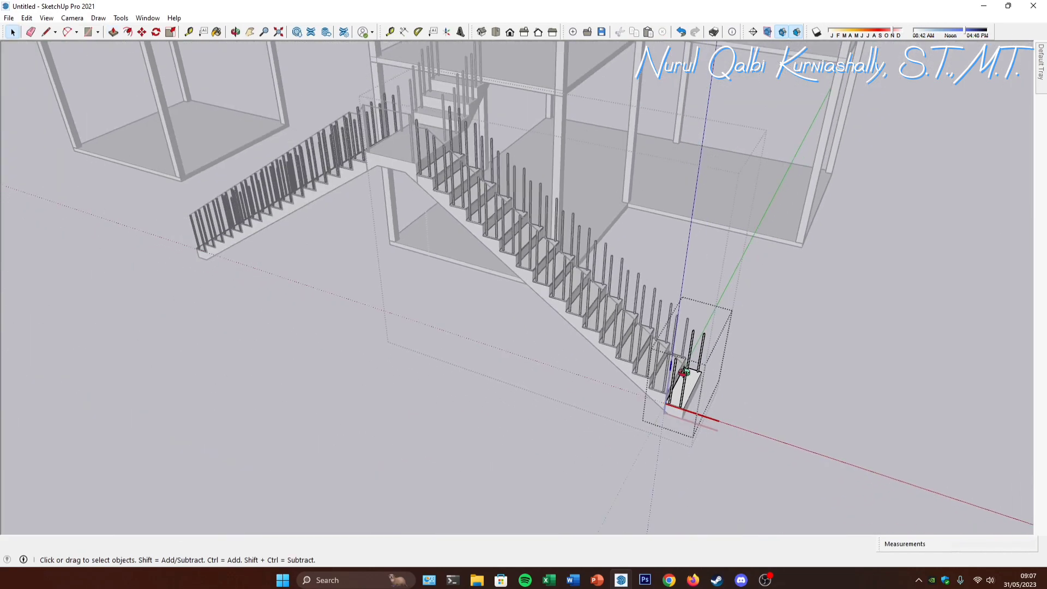
Step: Delete the horizontal railing line segment between the two balusters on the lower flight's highest tread
middle_click_drag(685, 370, 551, 158)
scroll(461, 177, "up", 5)
scroll(461, 177, "down", 6)
scroll(551, 159, "up", 5)
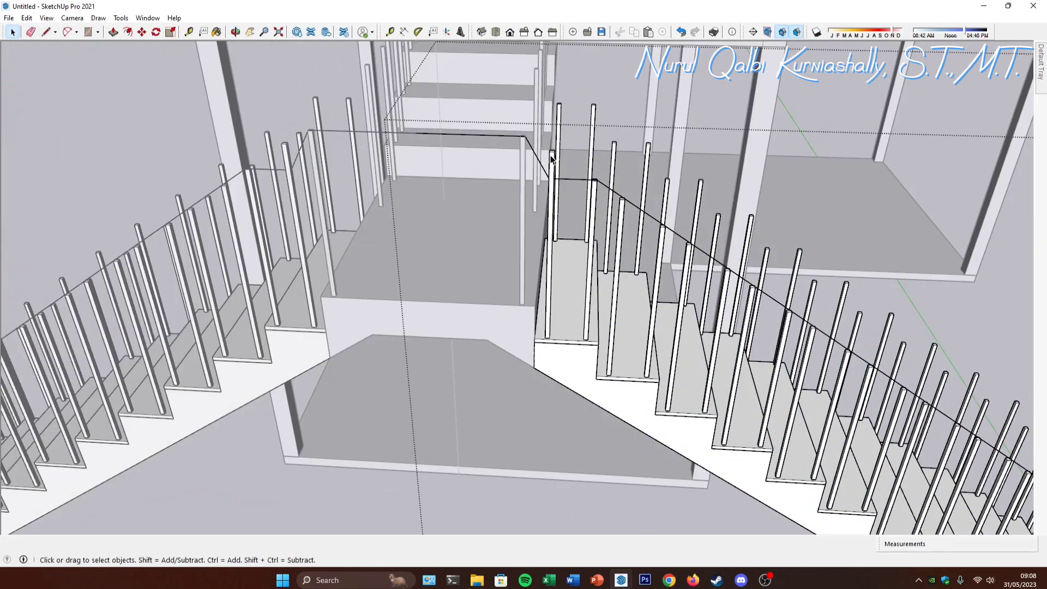
left_click(552, 158)
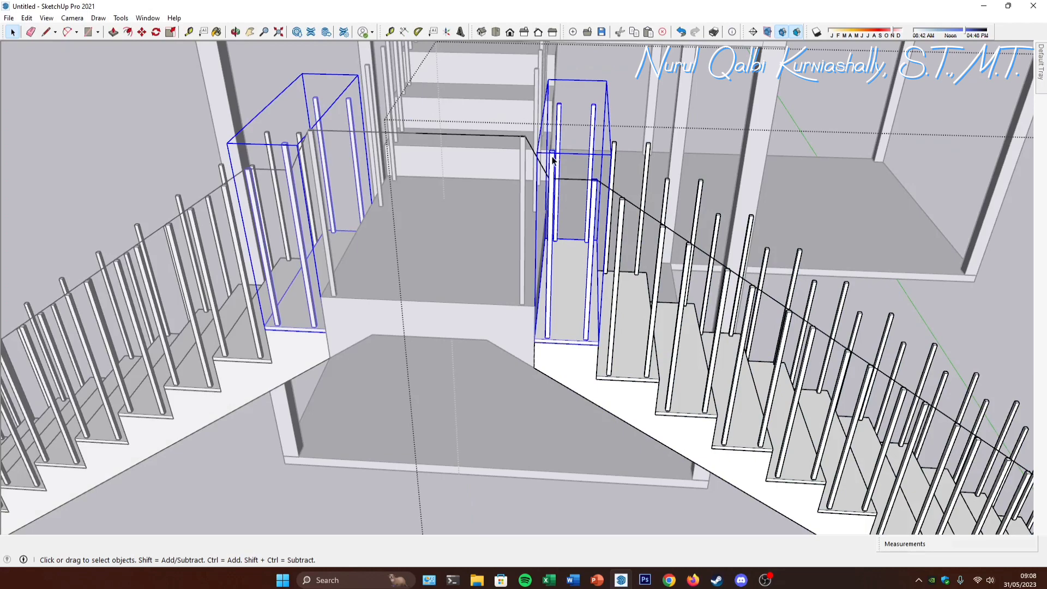
middle_click_drag(553, 158, 540, 164)
scroll(534, 185, "up", 3)
left_click(519, 163)
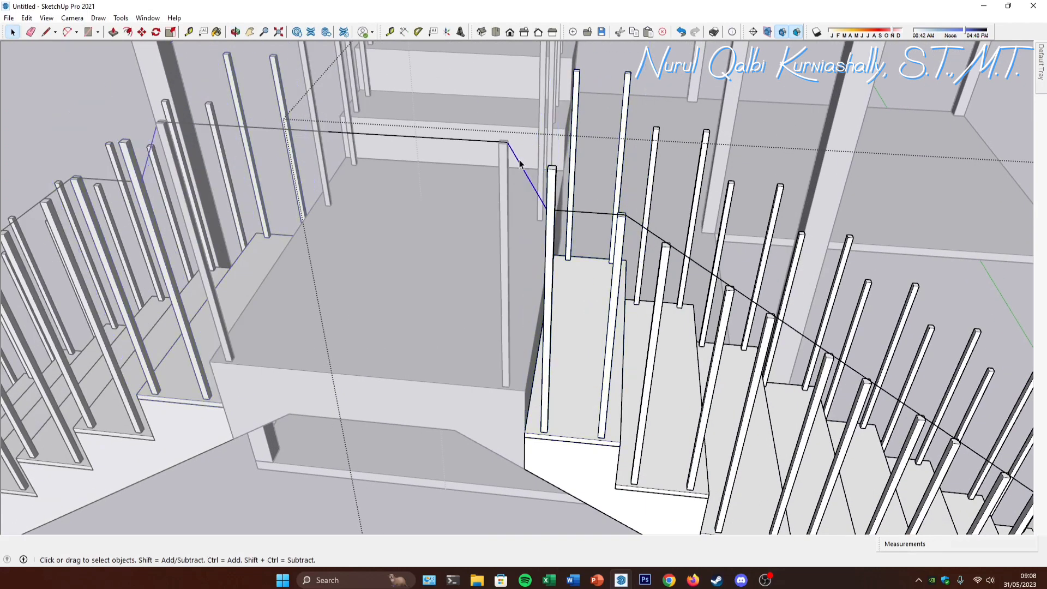
middle_click_drag(557, 209, 539, 256)
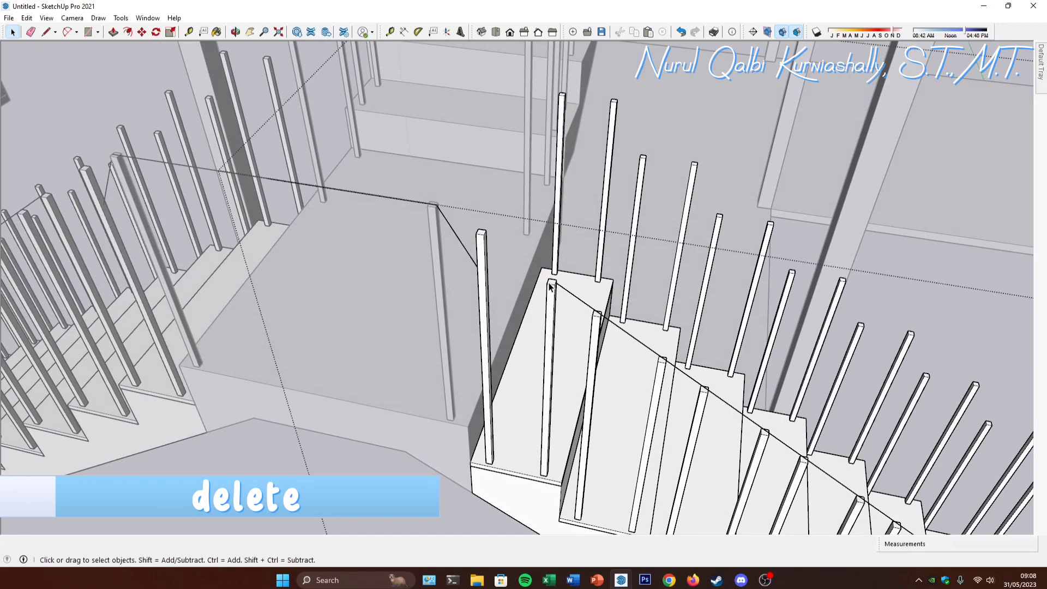
Step: Draw the railing line from the highest tread's nearer baluster top to its raised last baluster and on to the landing's corner baluster top
key("l")
scroll(557, 279, "up", 3)
scroll(556, 279, "up", 3)
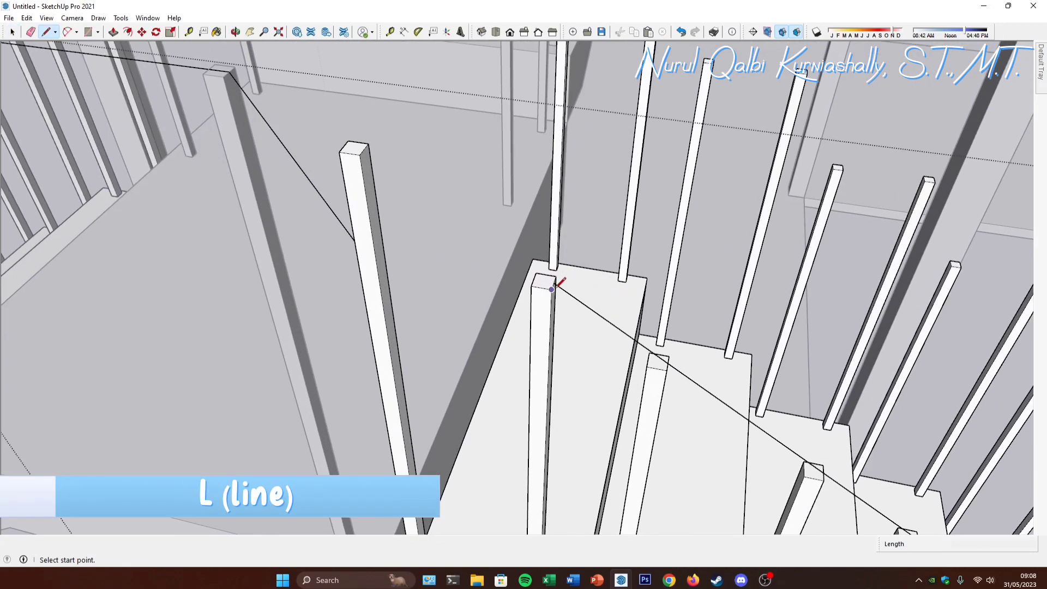
left_click(554, 282)
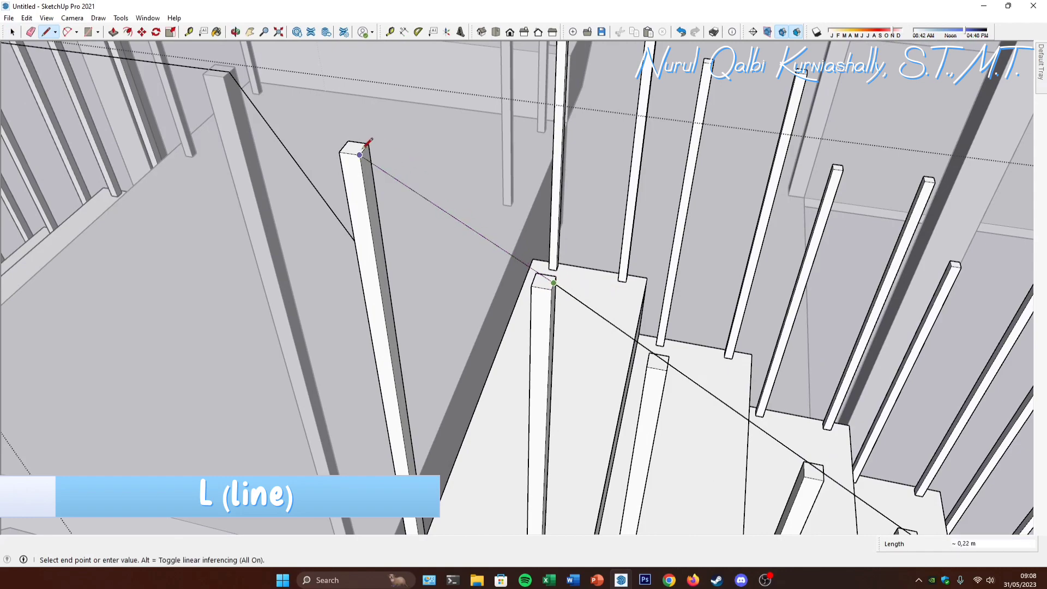
scroll(365, 146, "down", 5)
scroll(387, 177, "up", 5)
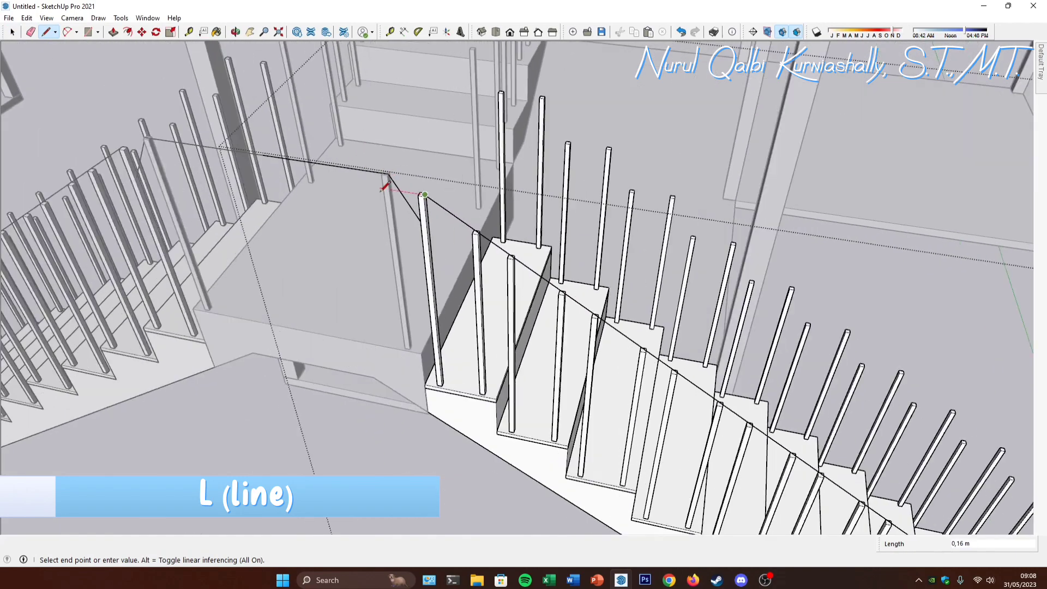
left_click(396, 159)
Step: Erase the old steep line segment between the highest tread's last baluster and the landing's corner baluster, and leave the flight's group
key("e")
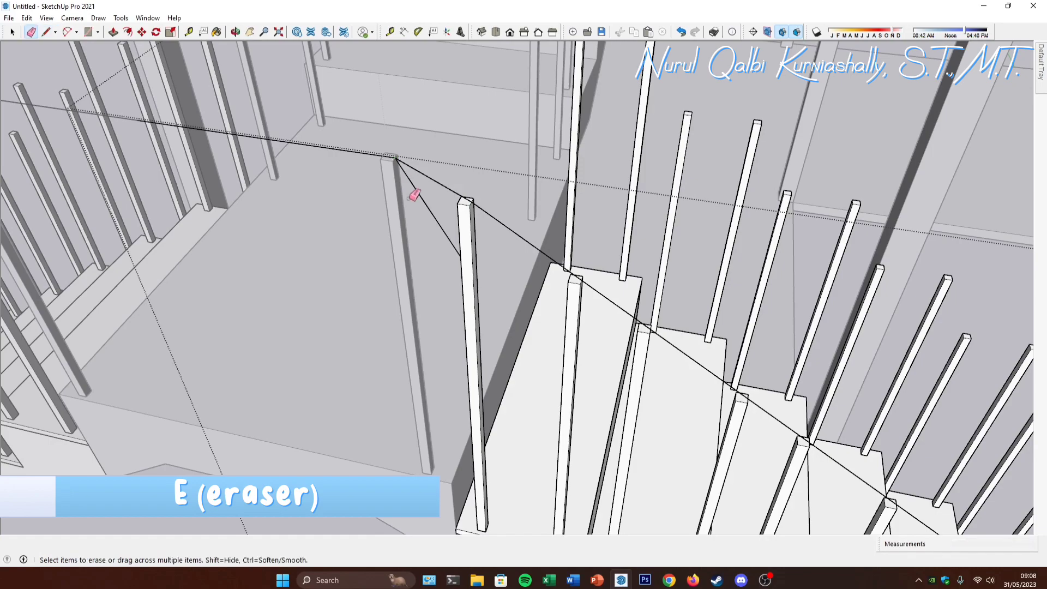
left_click(423, 191)
scroll(678, 299, "down", 6)
scroll(607, 290, "up", 6)
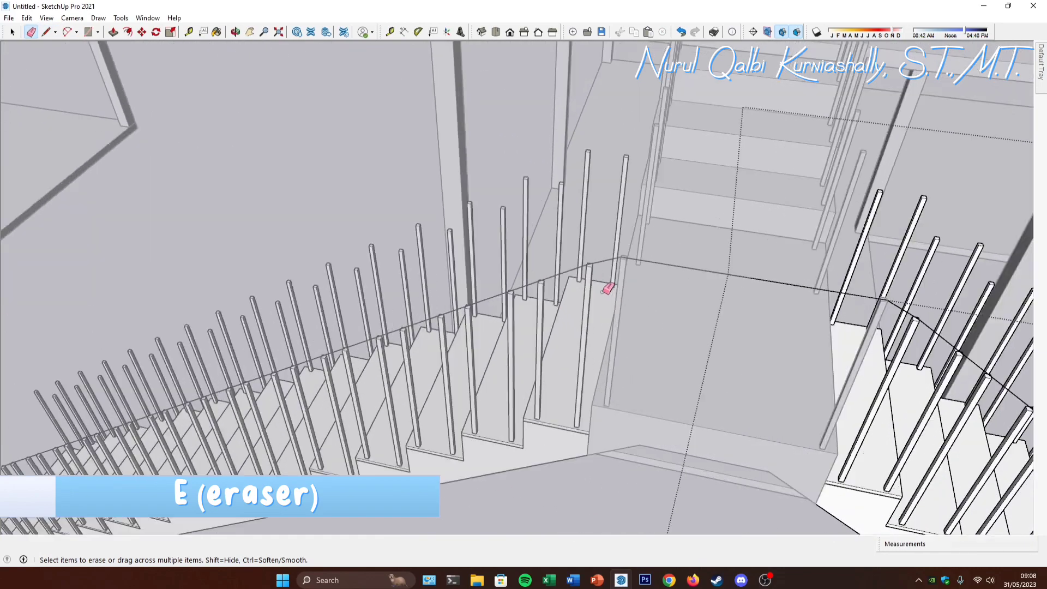
scroll(568, 243, "down", 4)
key("space")
scroll(528, 264, "down", 6)
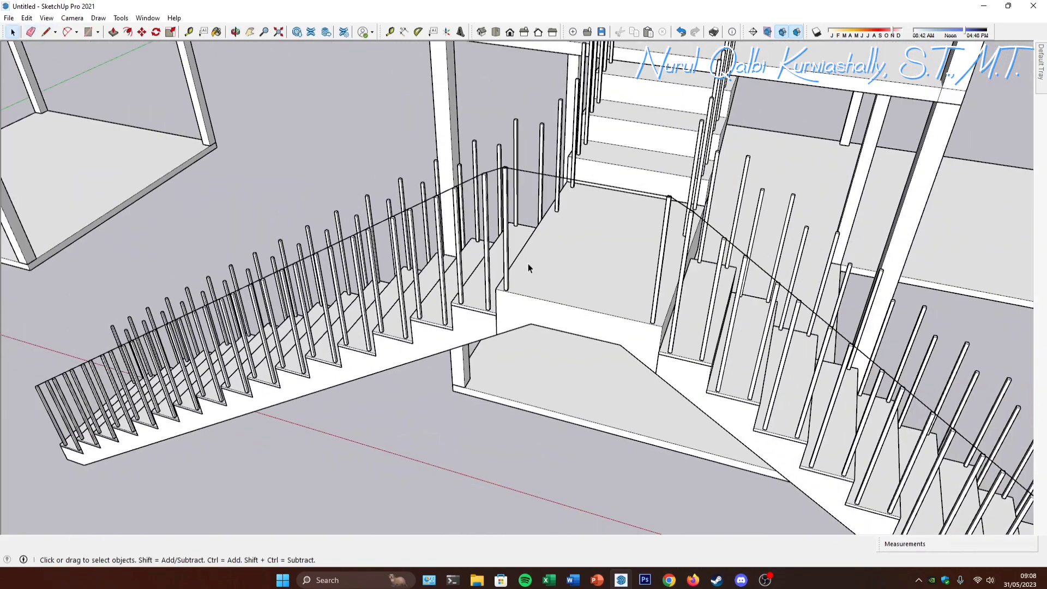
Step: Inside the lowest tread's component, make the baluster next to the riser on the opposite side unique
middle_click_drag(584, 271, 678, 276)
scroll(576, 233, "down", 4)
scroll(758, 377, "up", 7)
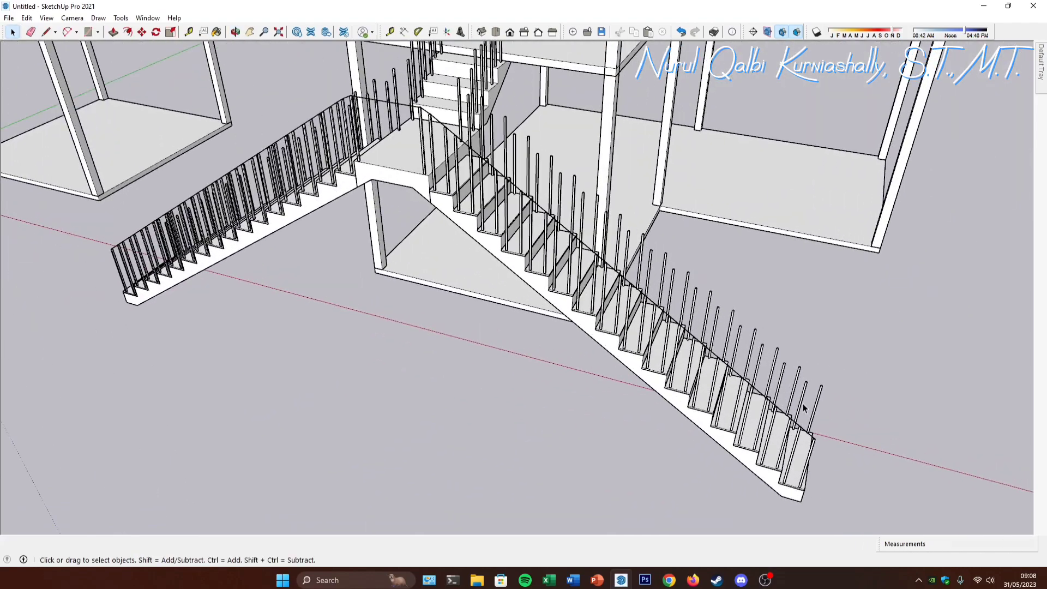
middle_click_drag(805, 408, 735, 328)
scroll(731, 326, "up", 4)
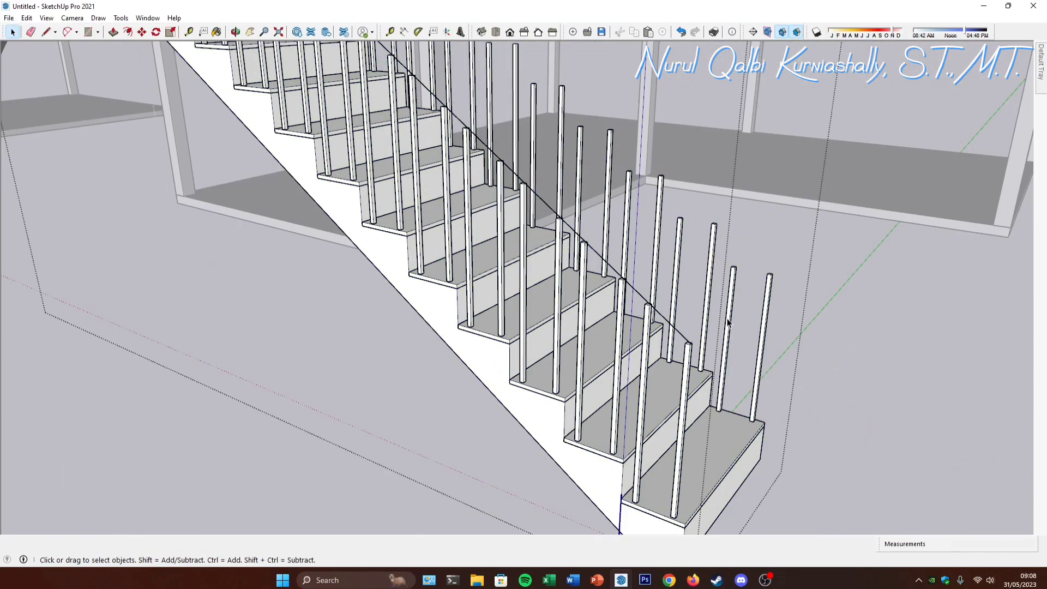
left_click(733, 300)
right_click(734, 287)
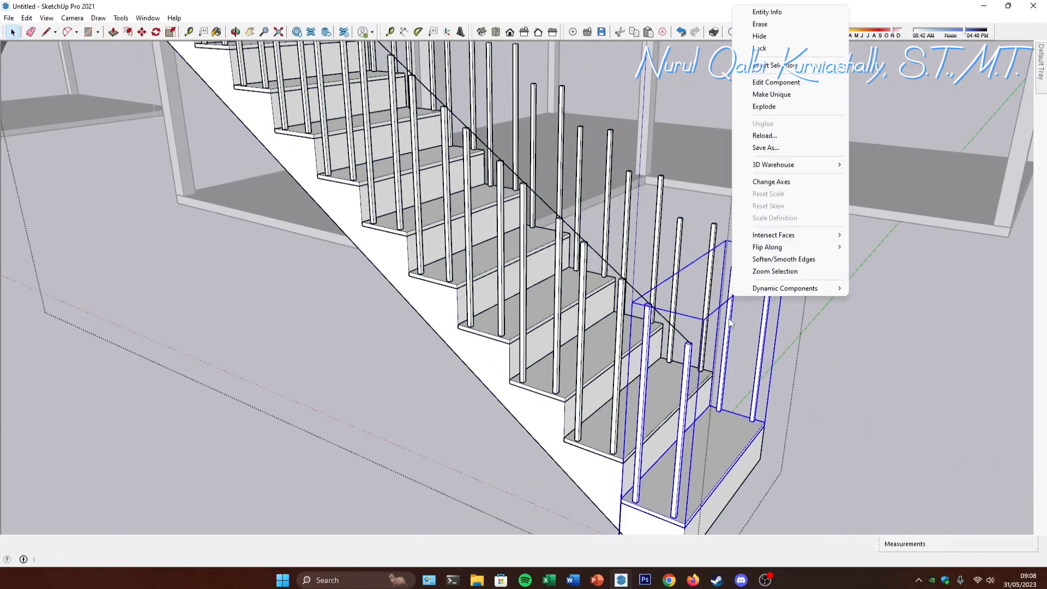
double_click(729, 304)
left_click(733, 289)
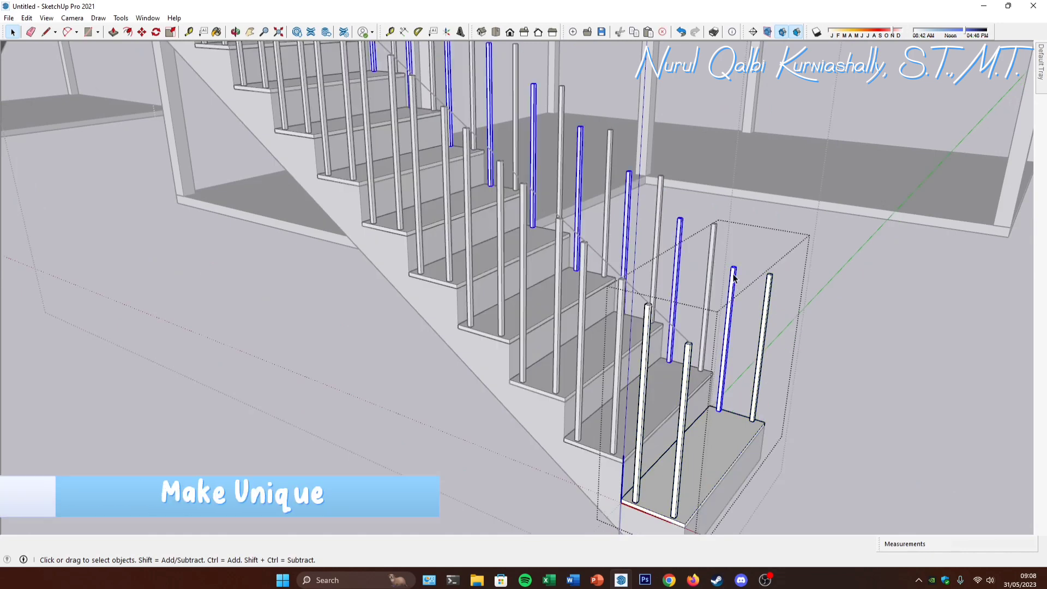
right_click(735, 275)
left_click(773, 363)
Step: Push/Pull the top face of the opposite baluster up 0.12 m, level with its raised counterpart, and leave the tread's component
double_click(734, 274)
key("p")
scroll(733, 271, "up", 5)
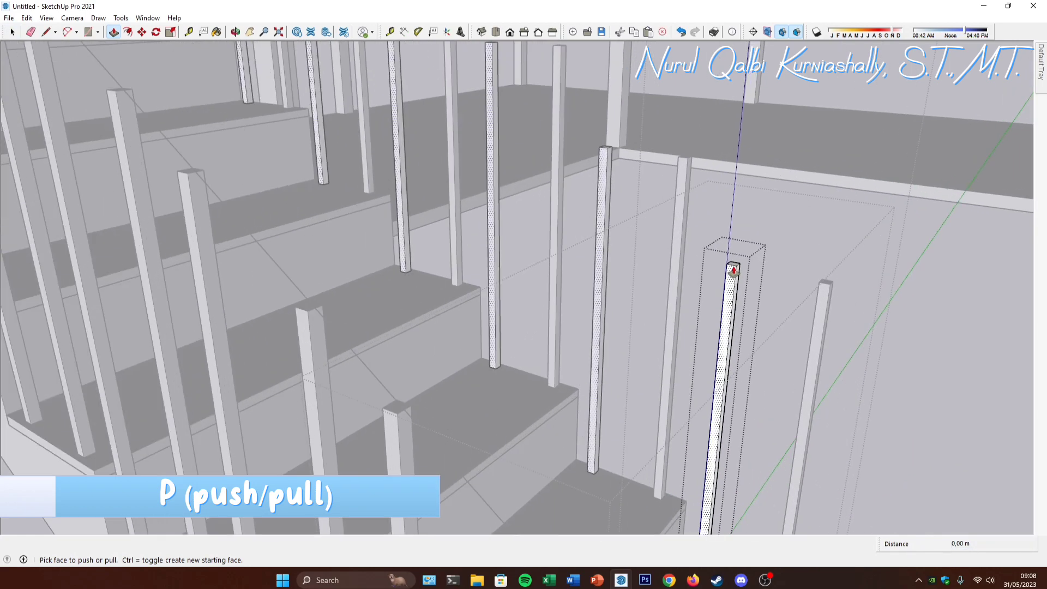
left_click(733, 269)
scroll(734, 265, "down", 5)
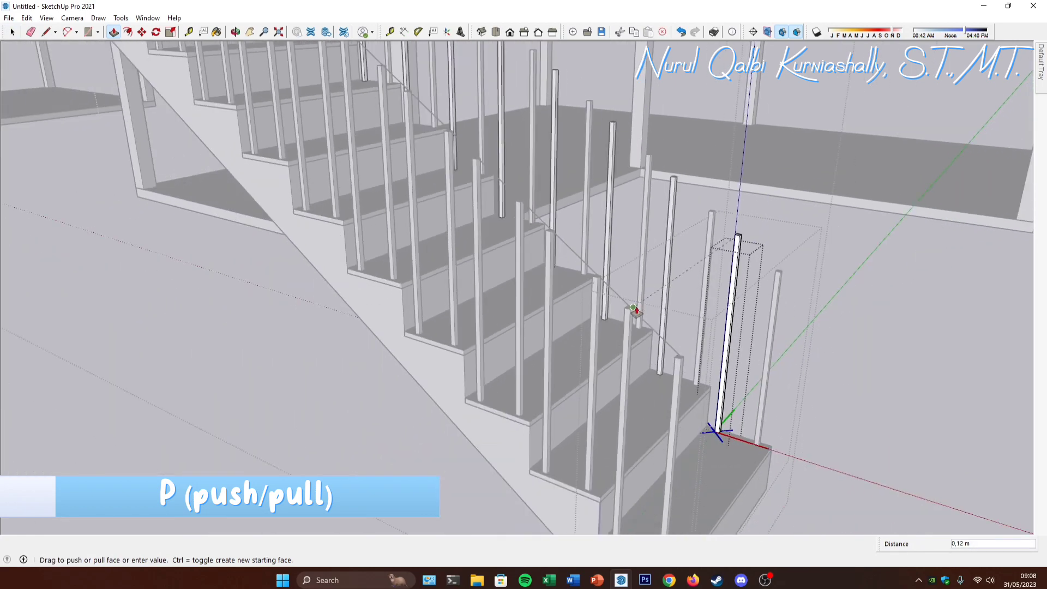
left_click(630, 312)
middle_click_drag(728, 295, 743, 327)
key("space")
left_click(736, 331)
left_click(734, 363)
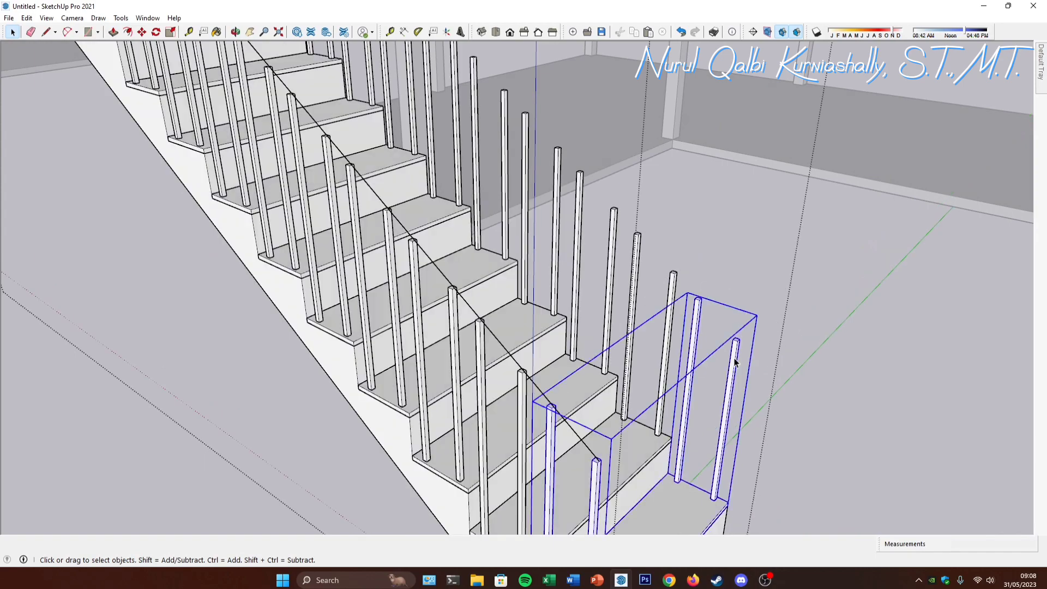
left_click(773, 366)
Step: Draw the handrail line from the lowest tread's raised opposite baluster up the flight to the upper baluster's top edge midpoint
key("l")
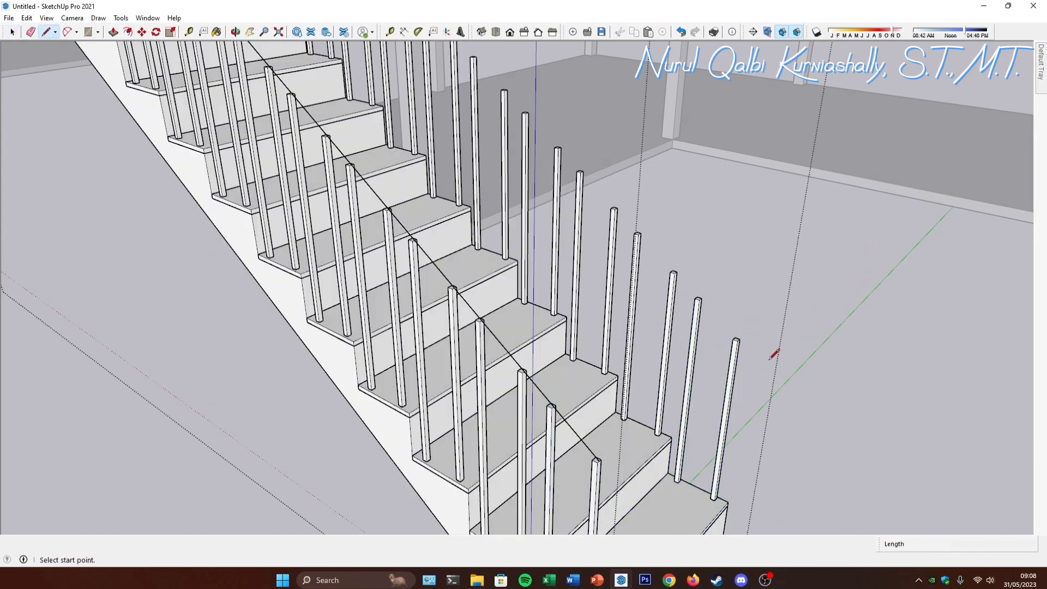
scroll(775, 360, "up", 5)
left_click(714, 334)
scroll(715, 334, "down", 10)
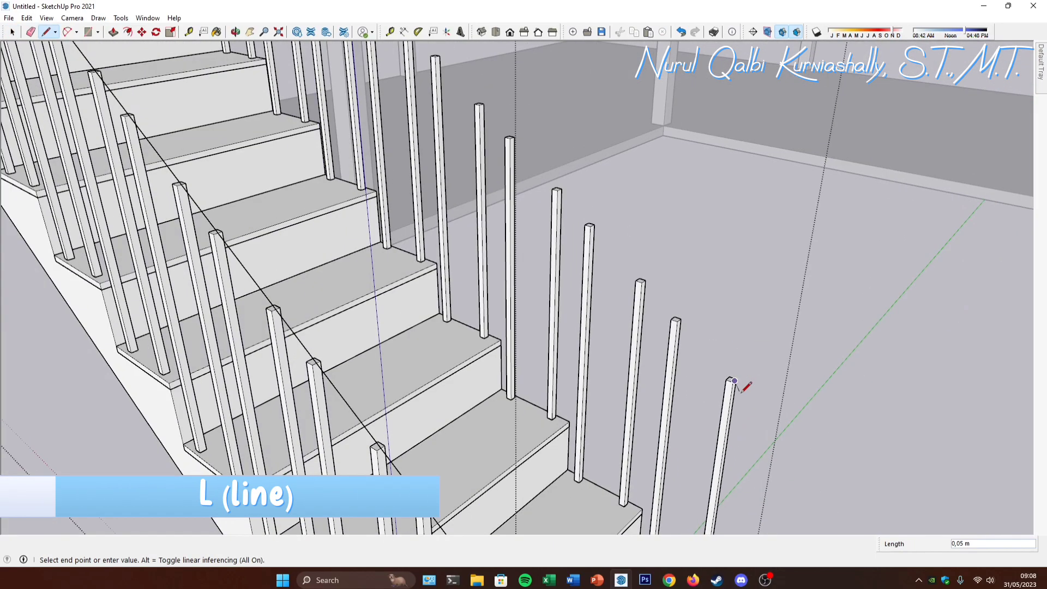
scroll(527, 135, "up", 8)
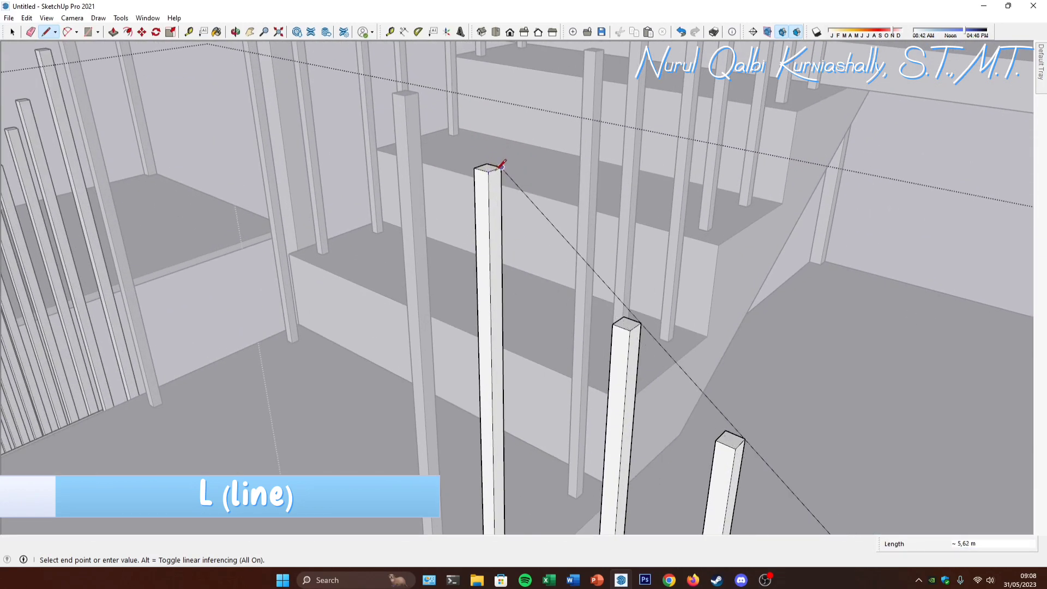
scroll(502, 165, "up", 3)
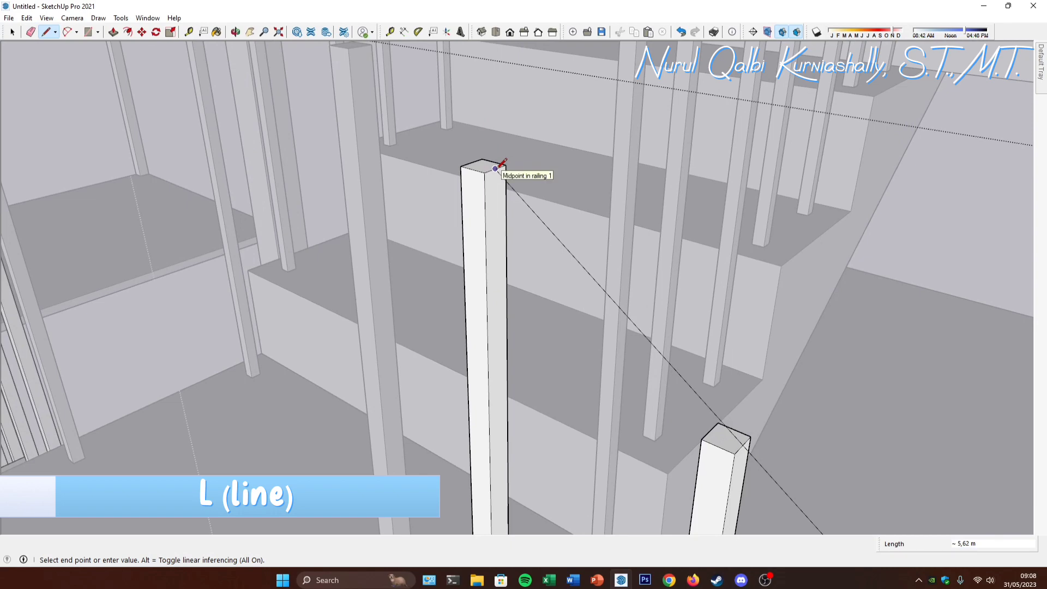
left_click(495, 169)
middle_click_drag(495, 168, 530, 200)
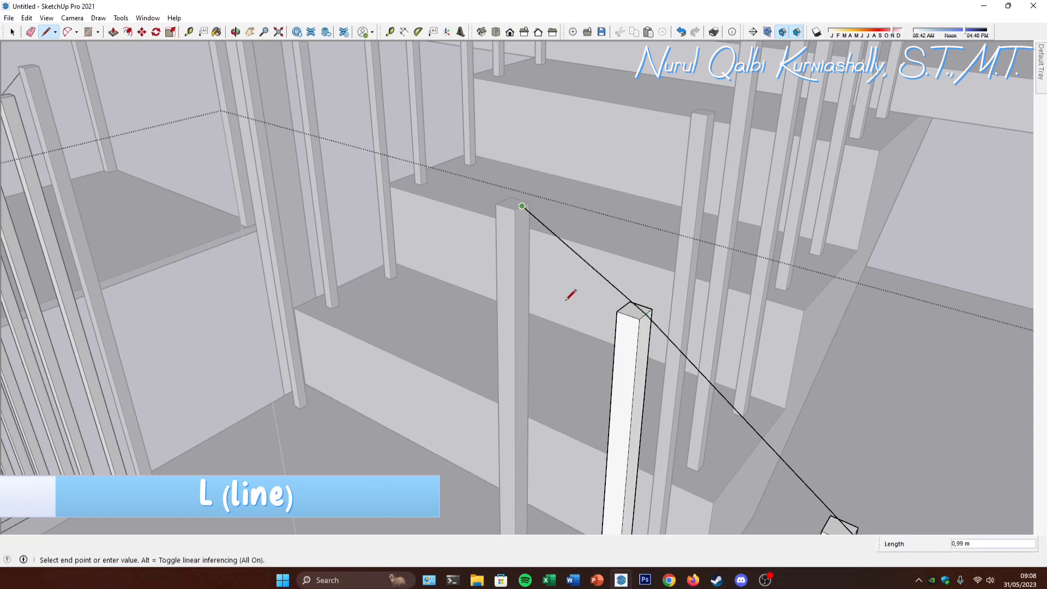
Step: Continue the line to the centre of the landing's corner baluster top and across to the landing baluster at the upper flight's foot
scroll(566, 300, "down", 5)
middle_click_drag(564, 294, 535, 369)
scroll(552, 336, "up", 2)
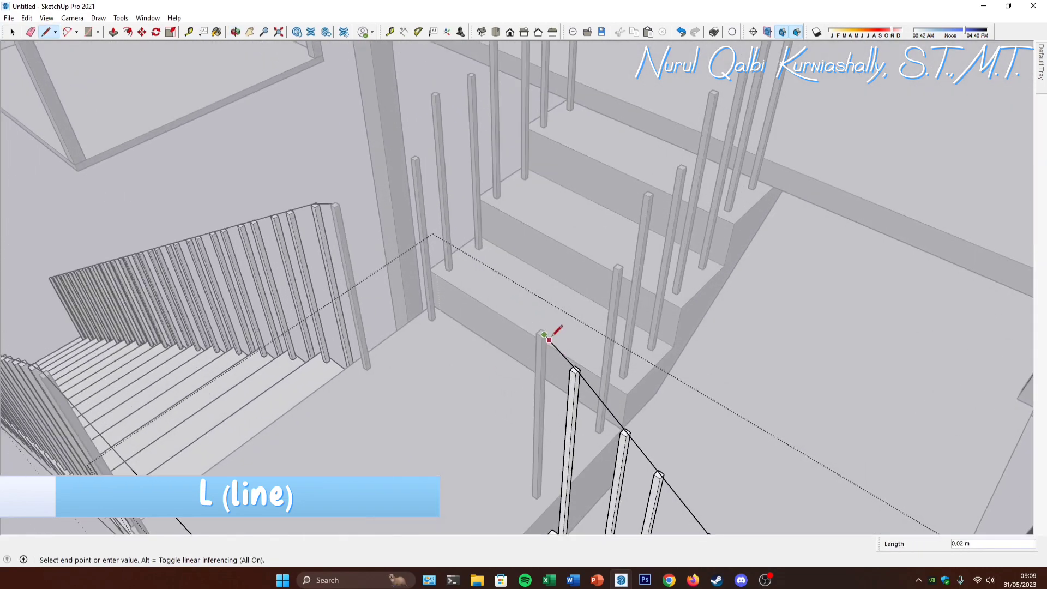
scroll(551, 336, "up", 6)
scroll(544, 332, "down", 4)
scroll(525, 323, "up", 4)
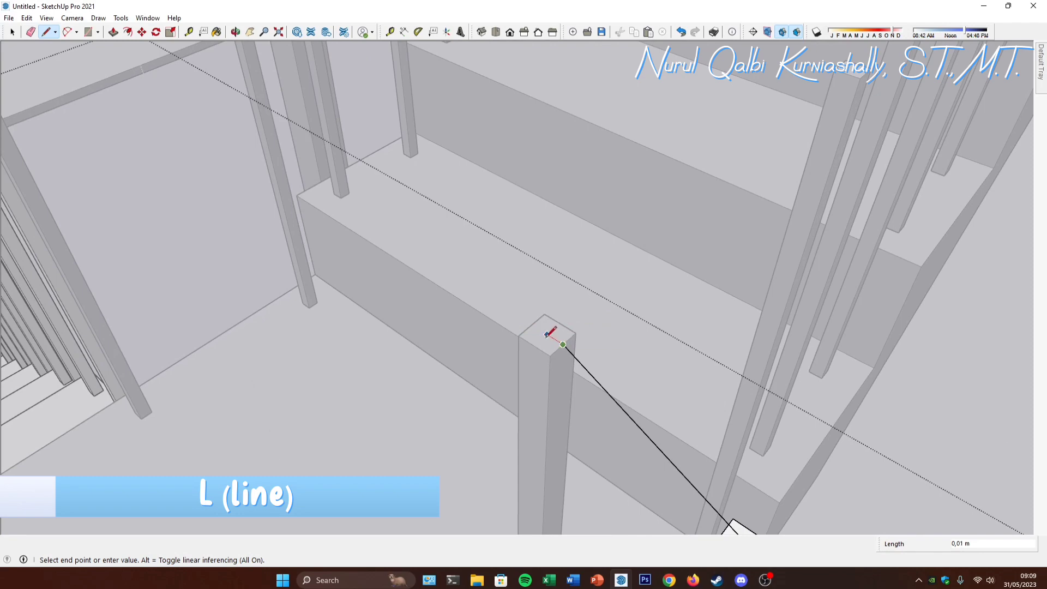
scroll(548, 334, "down", 5)
scroll(676, 229, "up", 3)
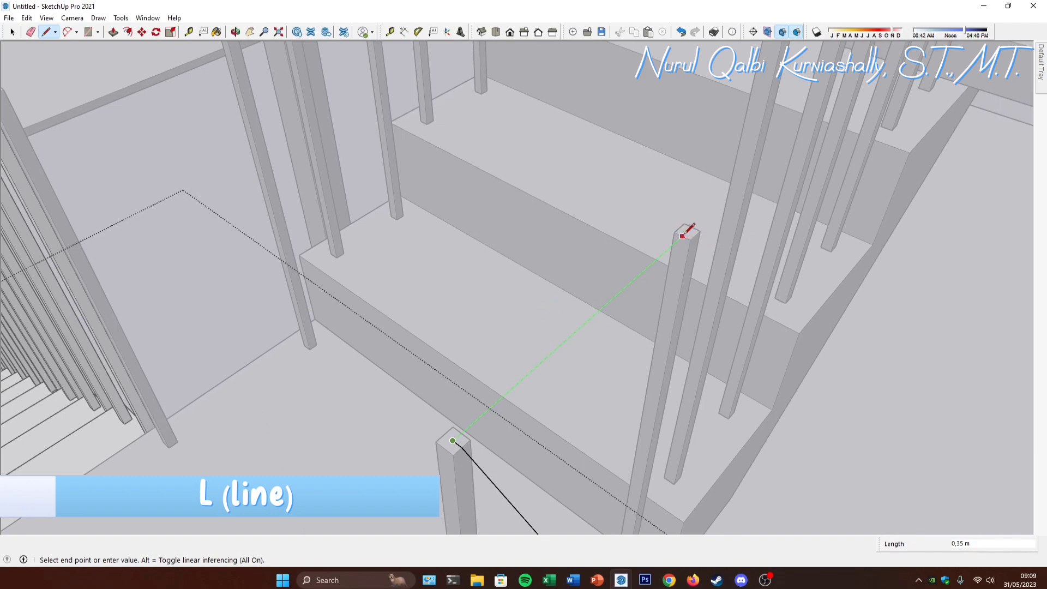
Step: Draw the line up the short upper flight to the top tread's front baluster and on to its last baluster, ending the line there
scroll(683, 235, "down", 6)
scroll(627, 305, "up", 4)
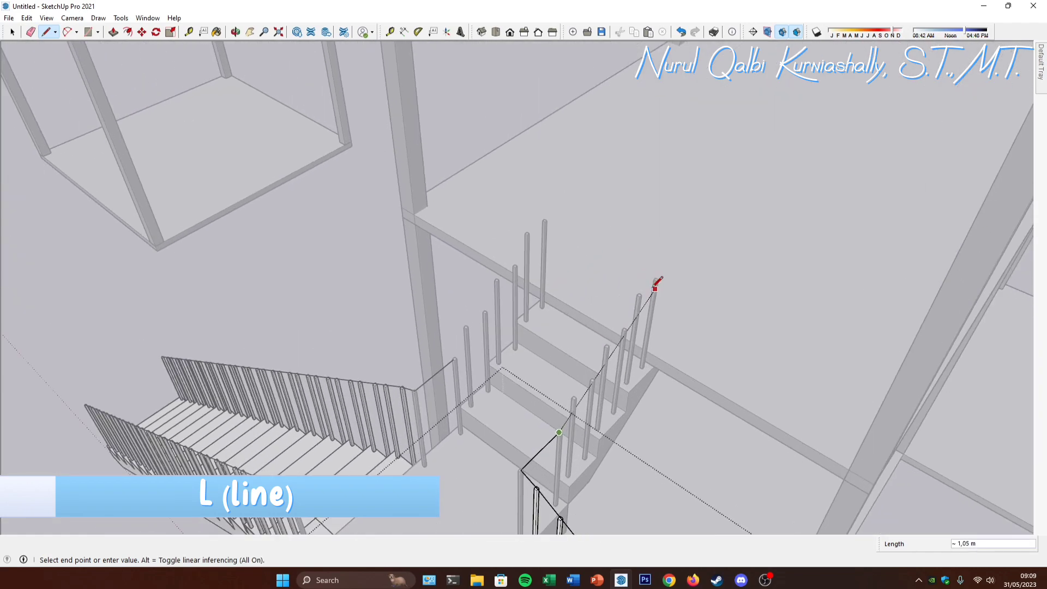
scroll(655, 287, "up", 3)
scroll(670, 256, "up", 2)
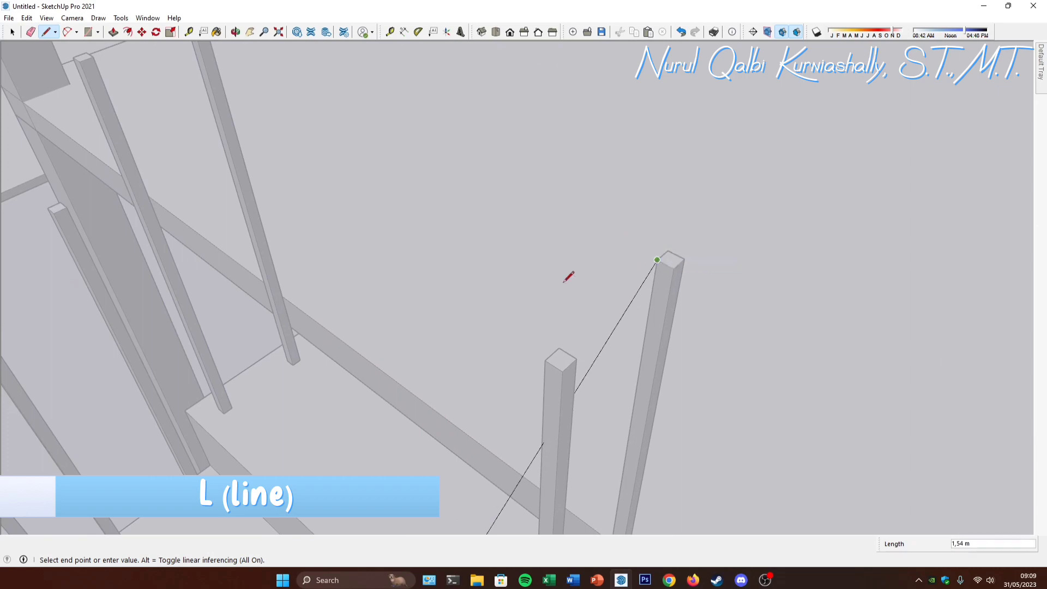
left_click(554, 366)
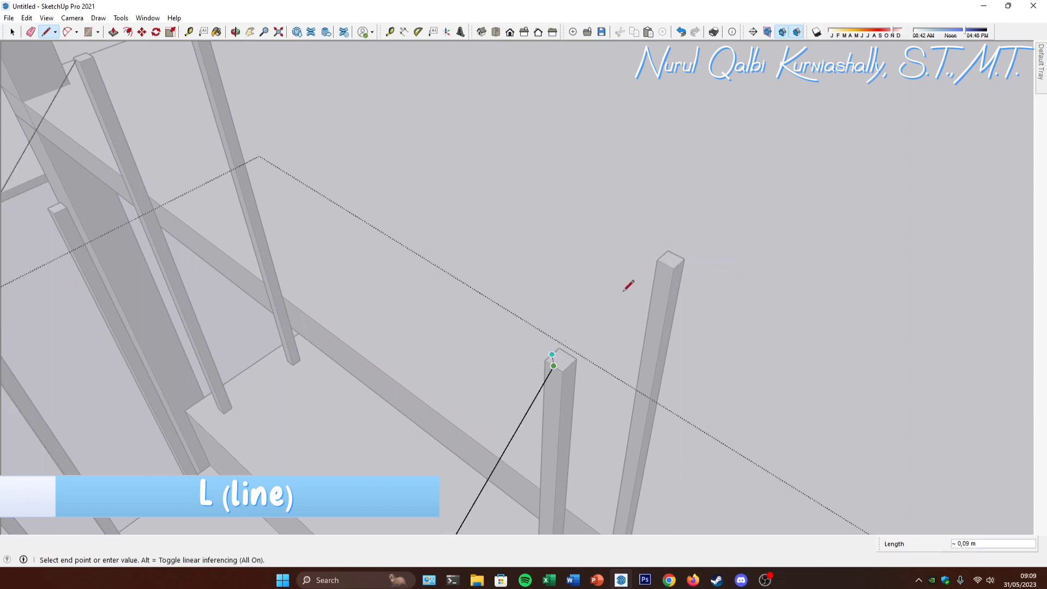
left_click(676, 253)
scroll(677, 252, "down", 3)
middle_click_drag(652, 273, 550, 279)
key("space")
key("Escape")
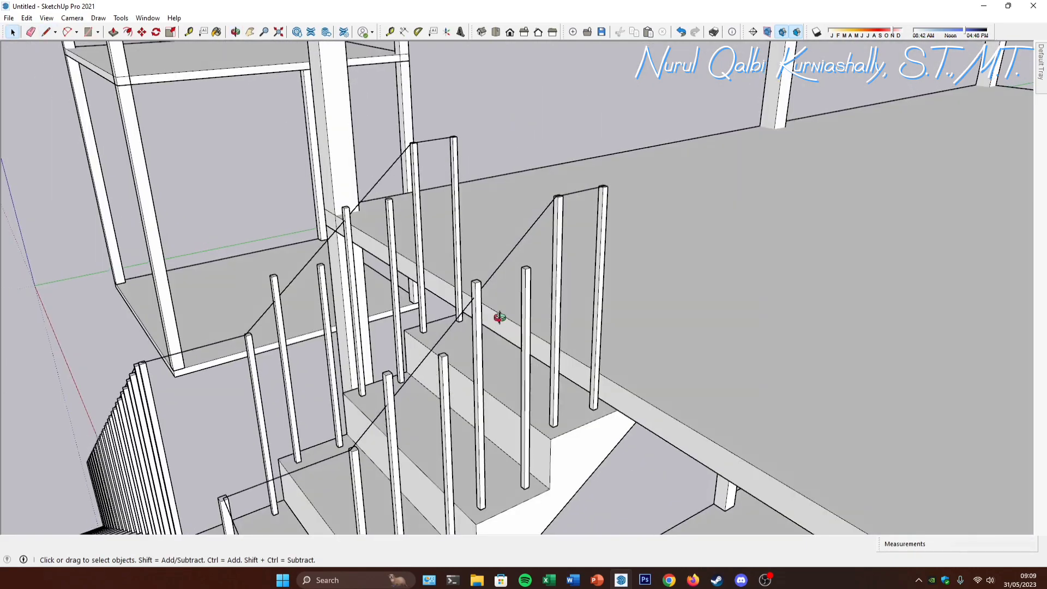
Step: Inside the upper flight's group, make the front balusters of the two lower treads unique together on both sides
middle_click_drag(498, 318, 434, 324)
scroll(483, 276, "down", 2)
left_click(481, 290)
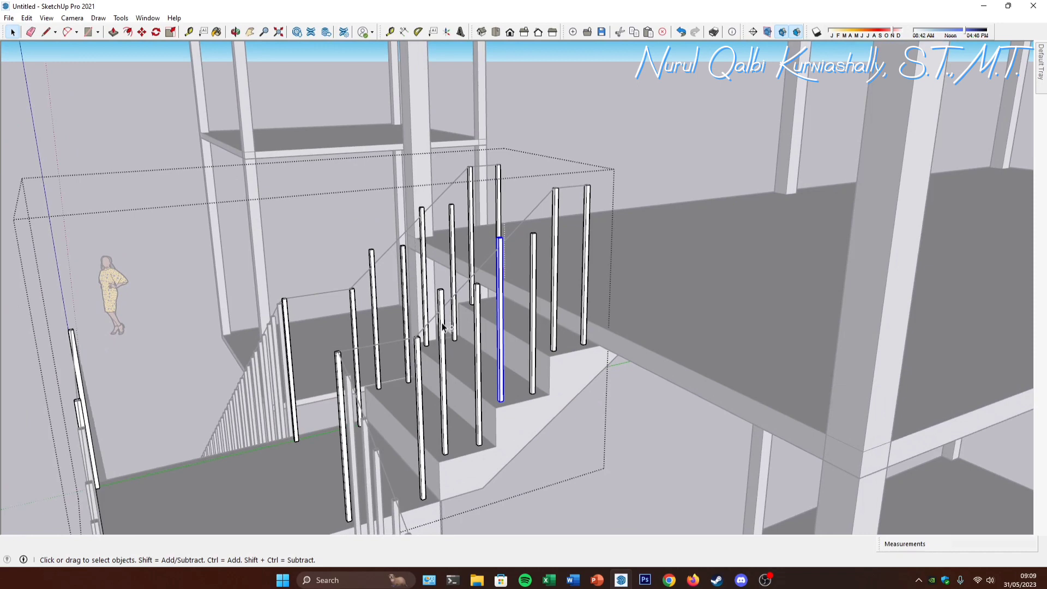
left_click(424, 234, "ctrl")
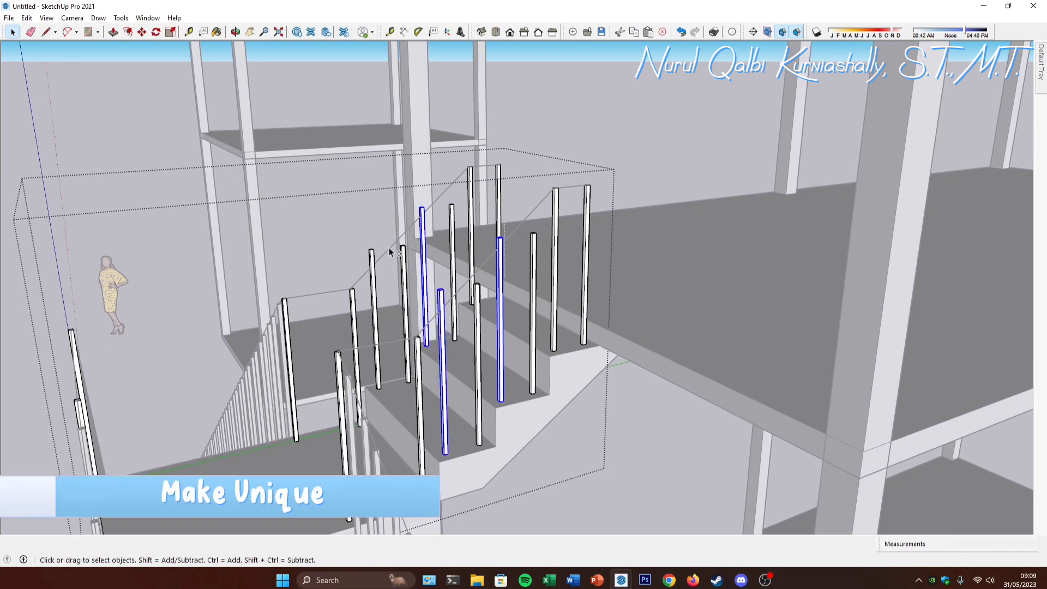
right_click(374, 284)
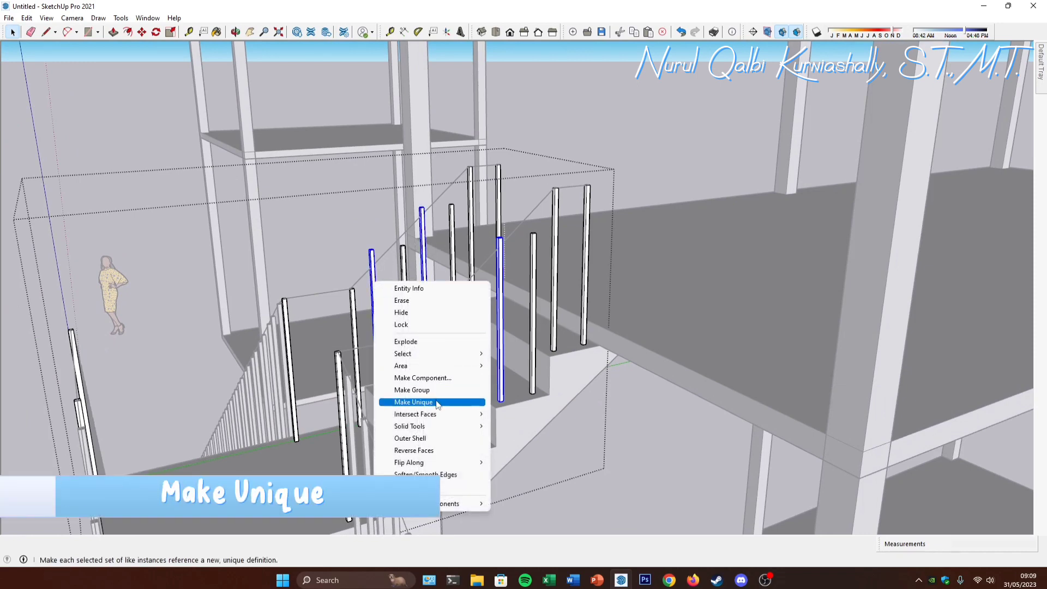
left_click(420, 401)
Step: Push/Pull the top face of the lowest tread's front baluster down about 0.10 m to the handrail line and leave its component
double_click(441, 329)
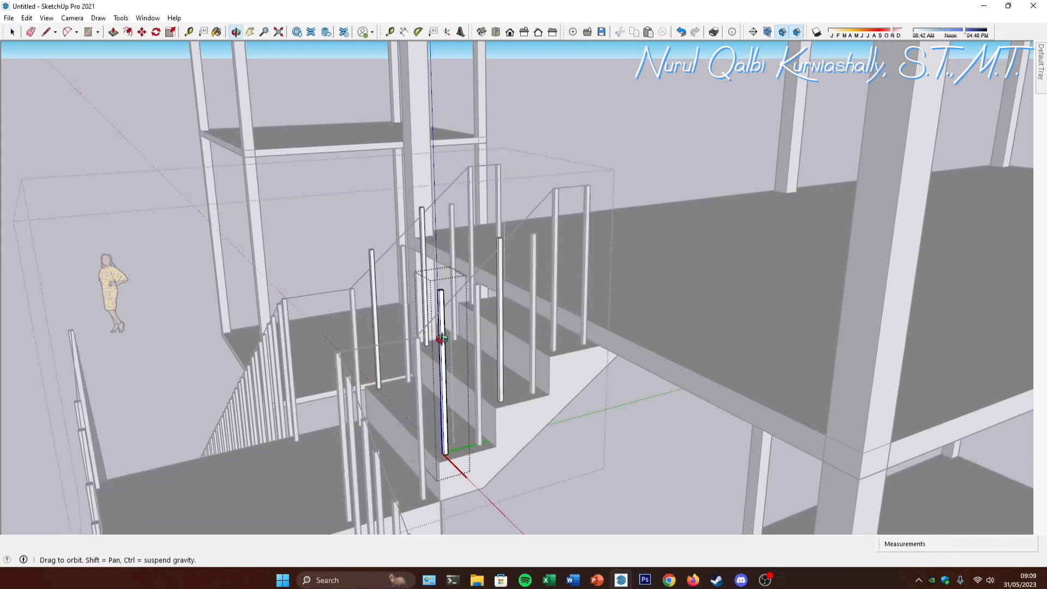
middle_click_drag(442, 334, 437, 381)
scroll(450, 376, "up", 3)
key("p")
scroll(440, 354, "up", 3)
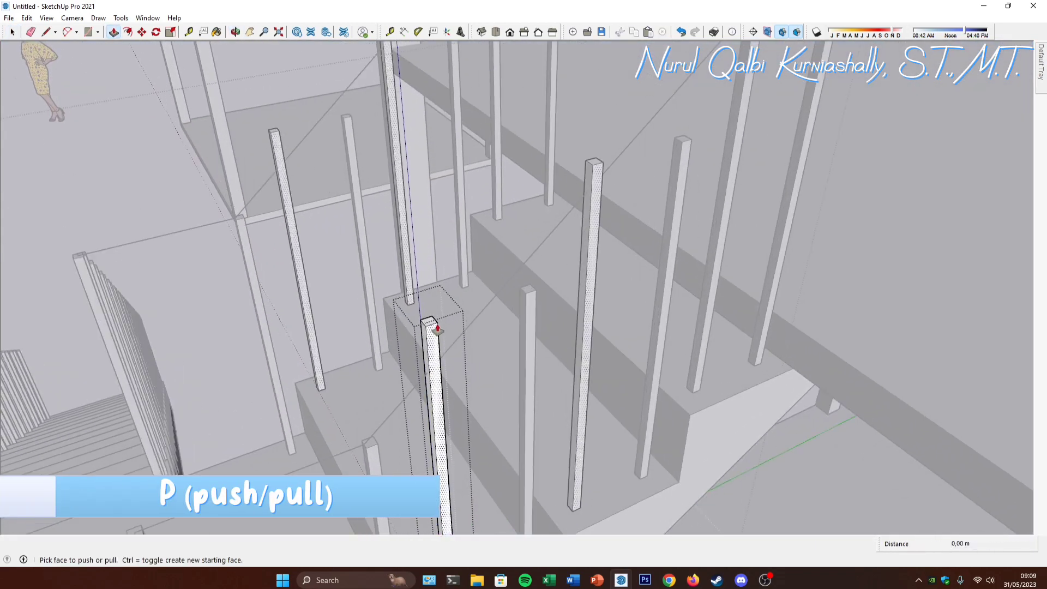
left_click(430, 328)
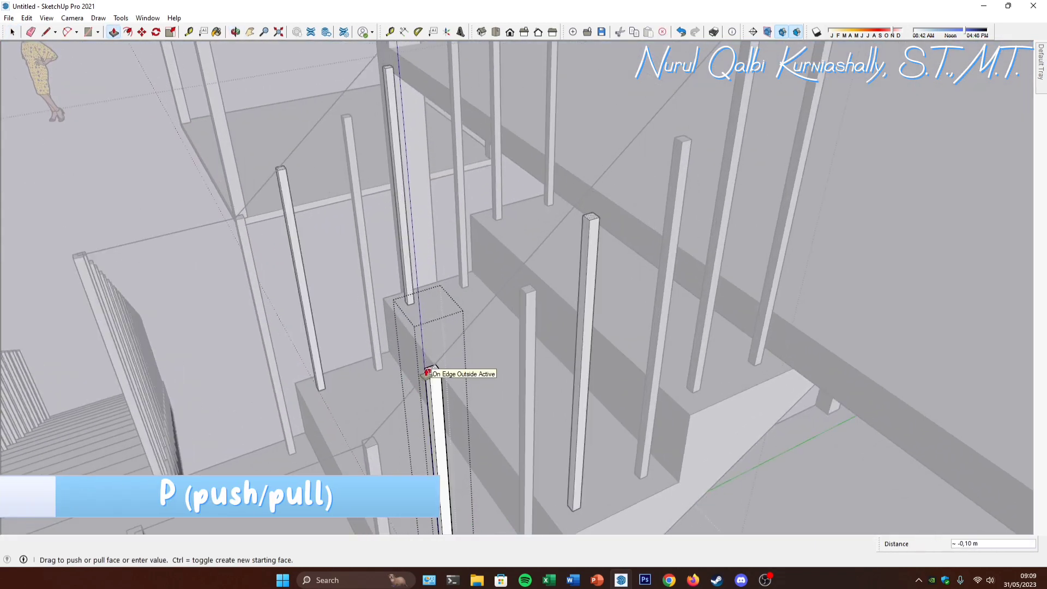
left_click(427, 372)
middle_click_drag(509, 349, 485, 347)
key("space")
left_click(486, 348)
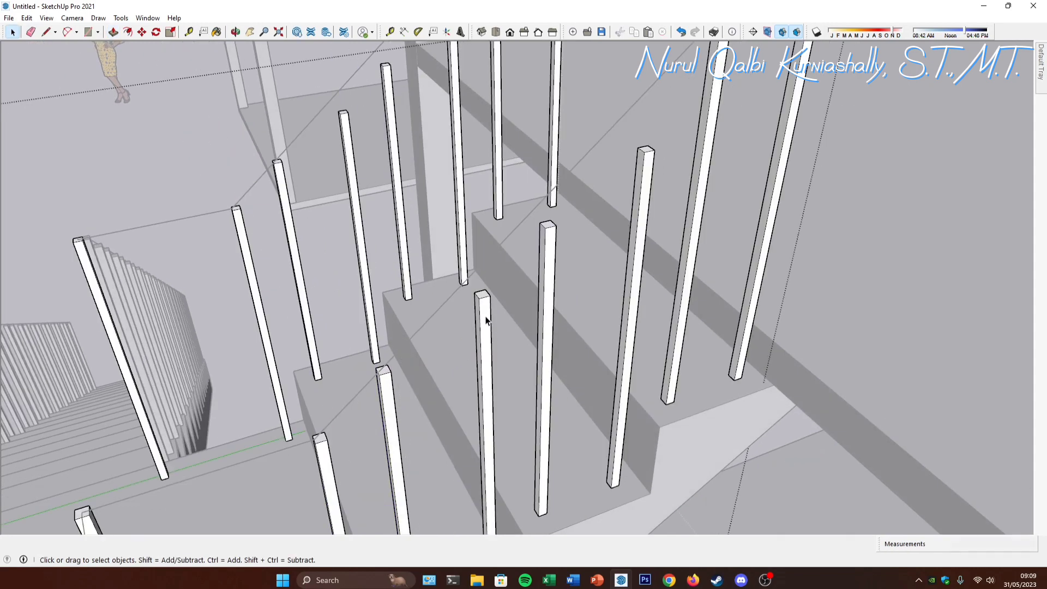
Step: Make the rear balusters of the upper flight's two lower treads unique together on both sides
left_click(633, 249, "shift")
middle_click_drag(636, 237, 555, 191)
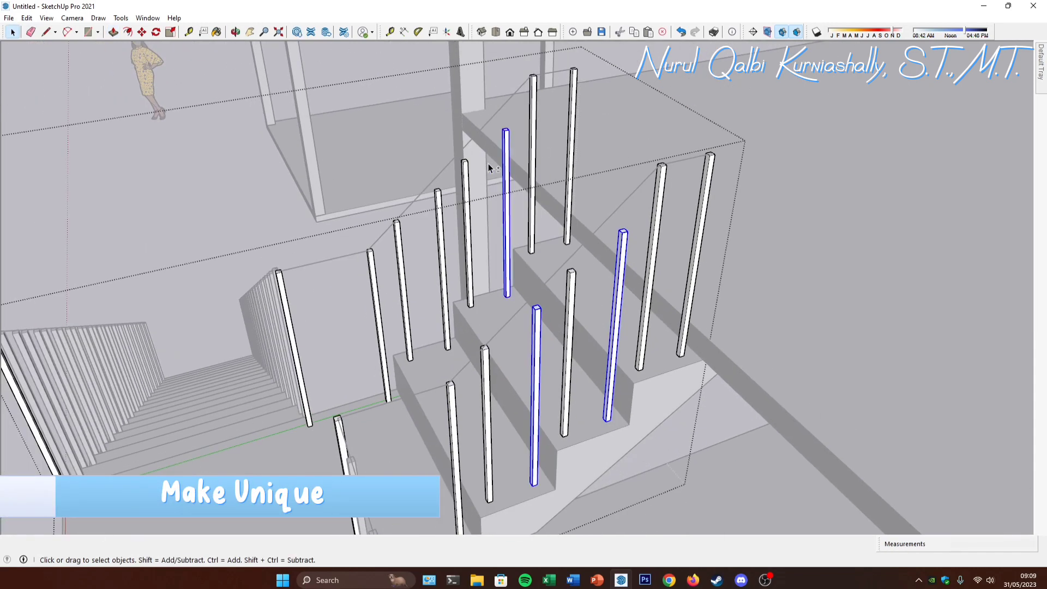
middle_click_drag(453, 264, 434, 182)
right_click(439, 183)
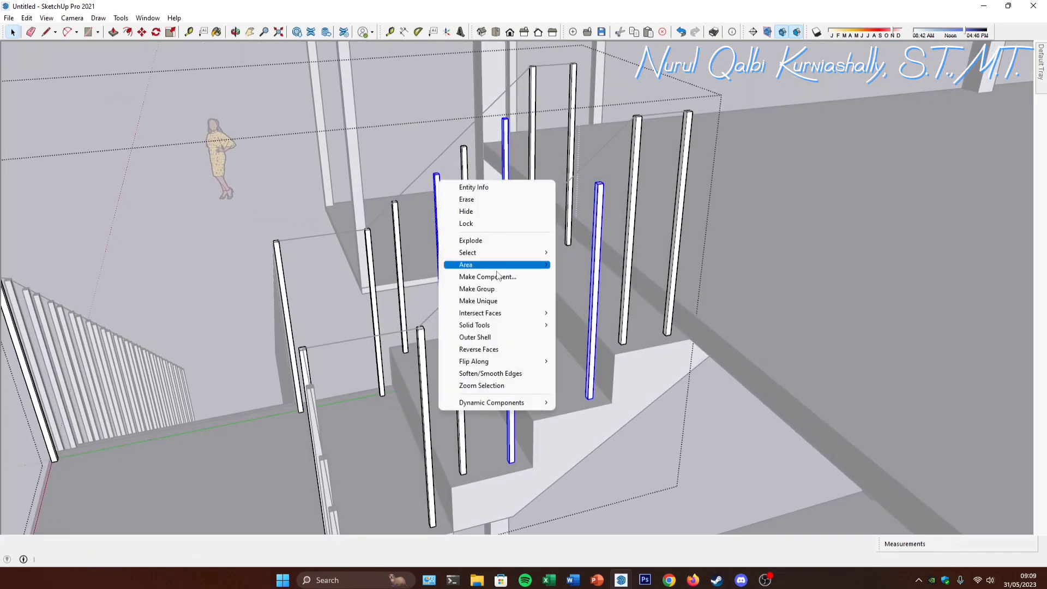
left_click(478, 301)
Step: Push/Pull the top face of the lowest tread's rear baluster up about 0.05 m to the handrail line and leave the group
middle_click_drag(478, 300, 506, 278)
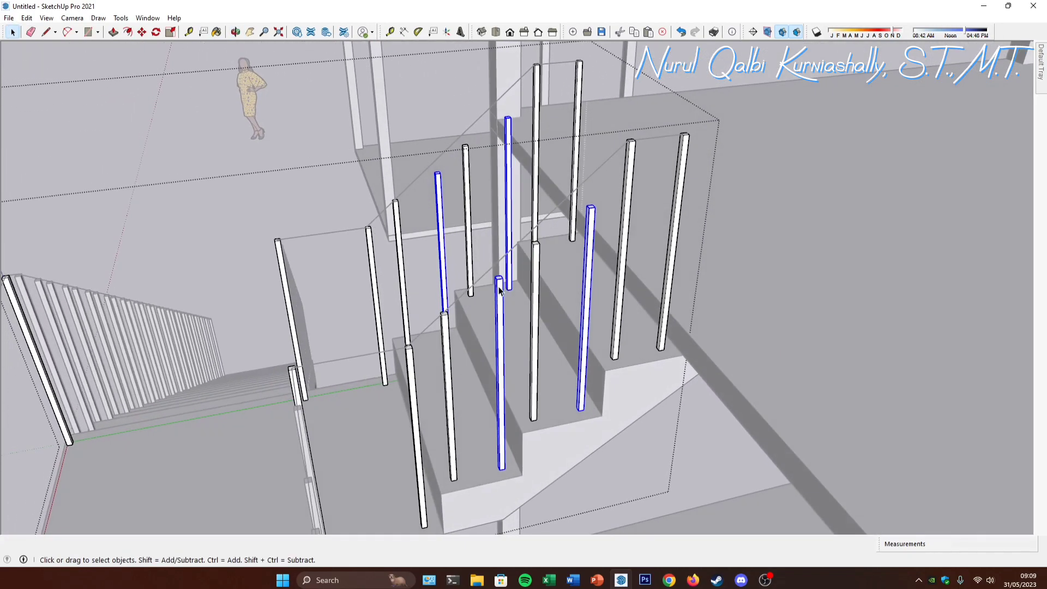
key("p")
scroll(500, 290, "up", 4)
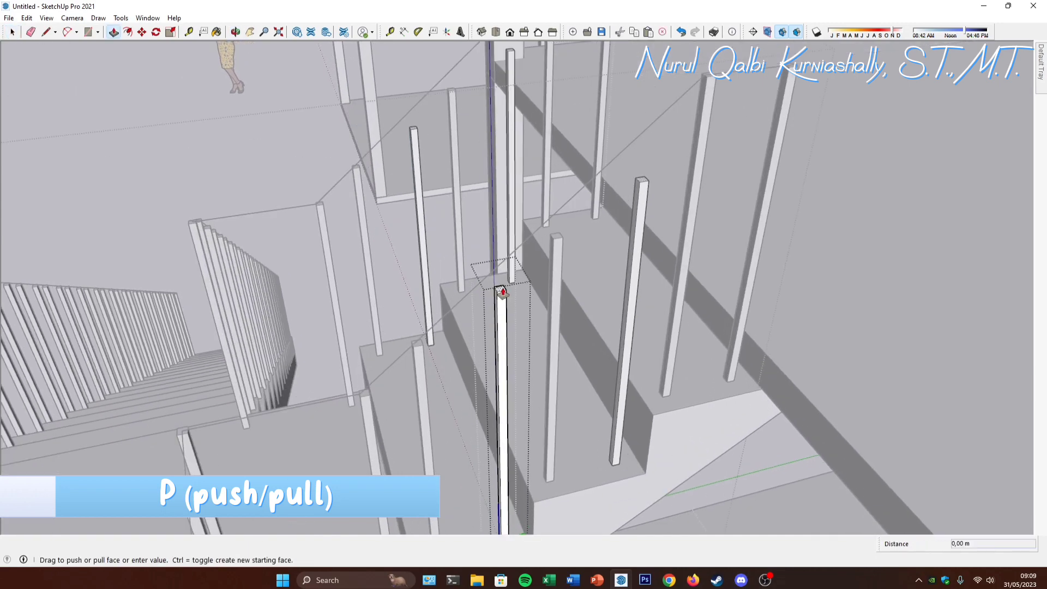
left_click(502, 292)
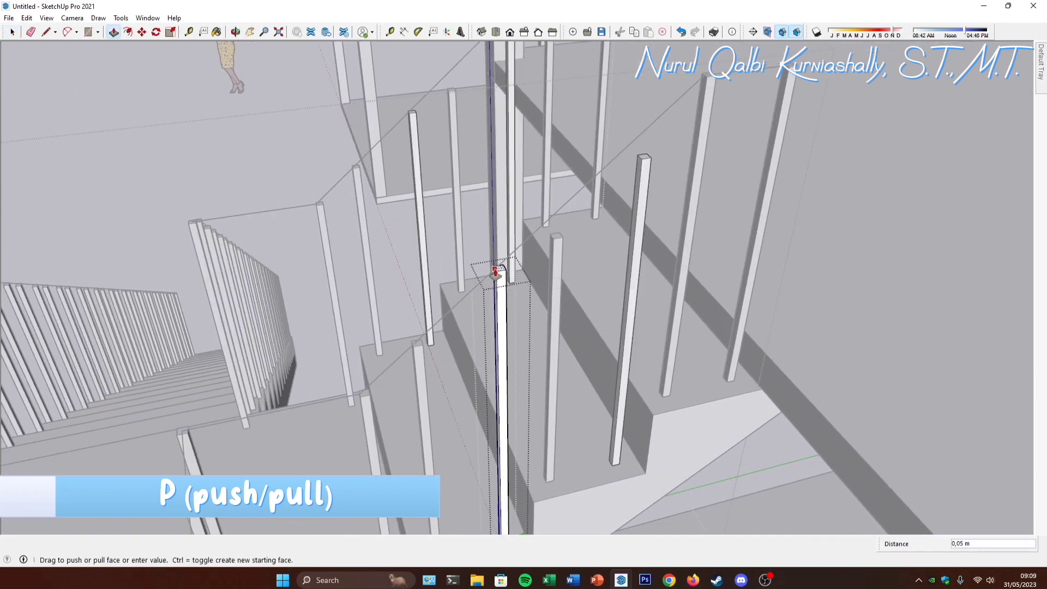
scroll(496, 271, "up", 2)
left_click(497, 267)
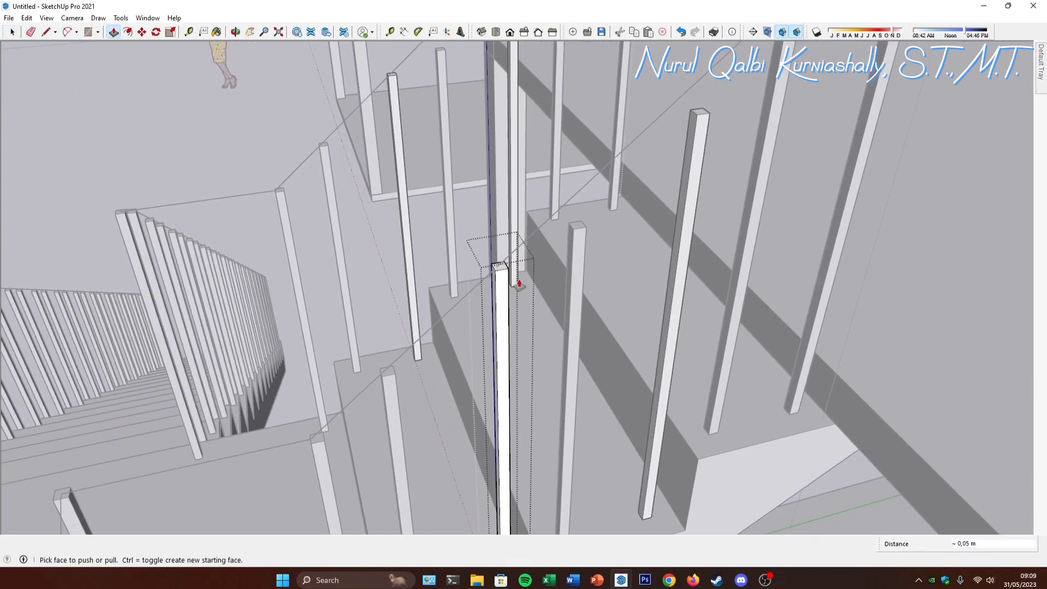
scroll(519, 279, "down", 4)
middle_click_drag(517, 308, 500, 236)
key("space")
left_click(545, 250)
scroll(501, 240, "up", 5)
scroll(500, 240, "down", 5)
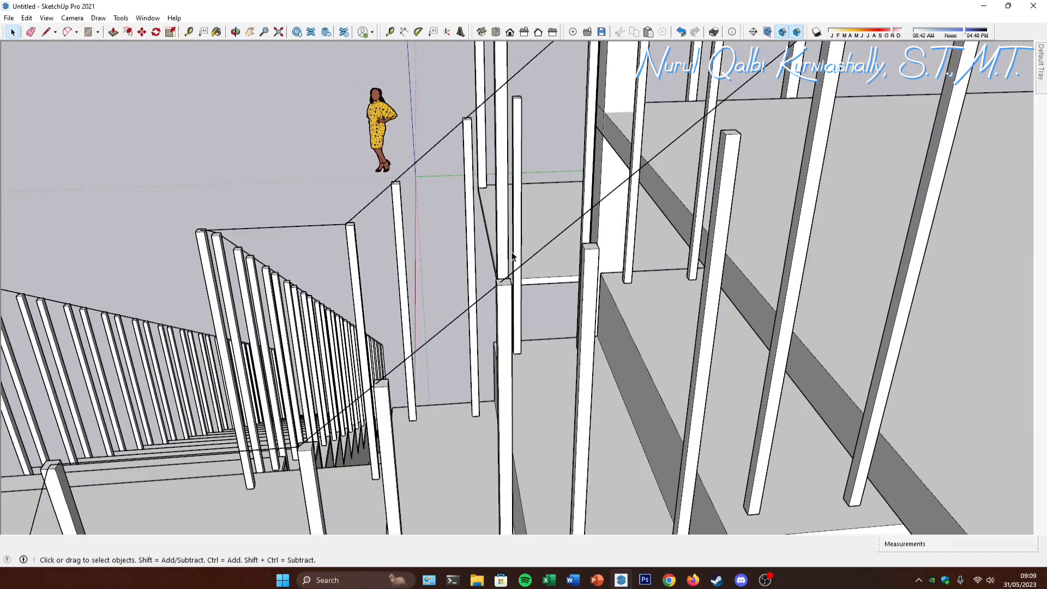
middle_click_drag(514, 299, 521, 297)
scroll(570, 268, "up", 3)
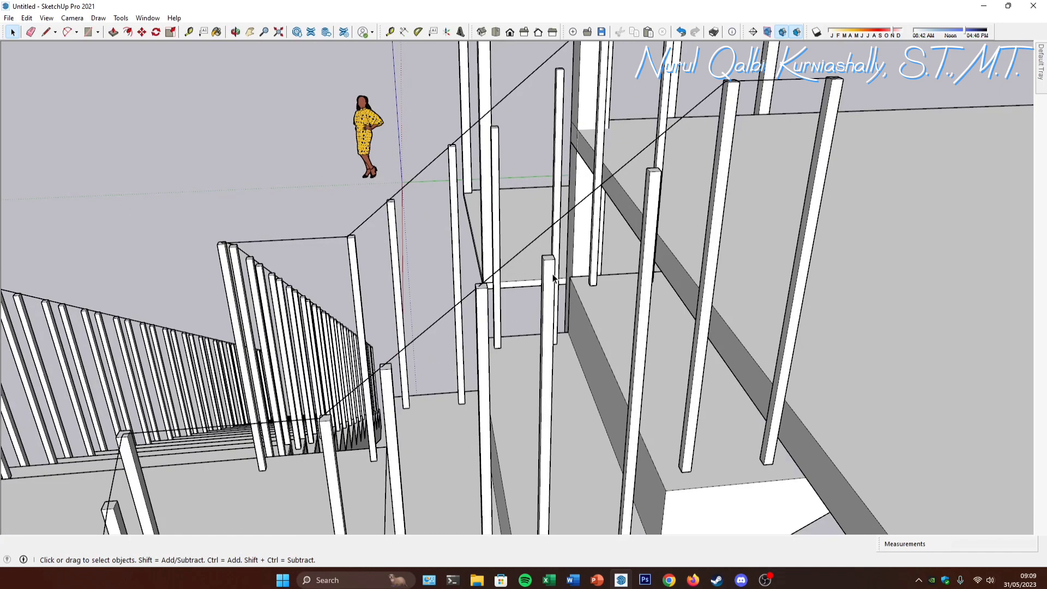
Step: Inside the upper flight's group, make the middle tread's front balusters on both sides unique
double_click(546, 276)
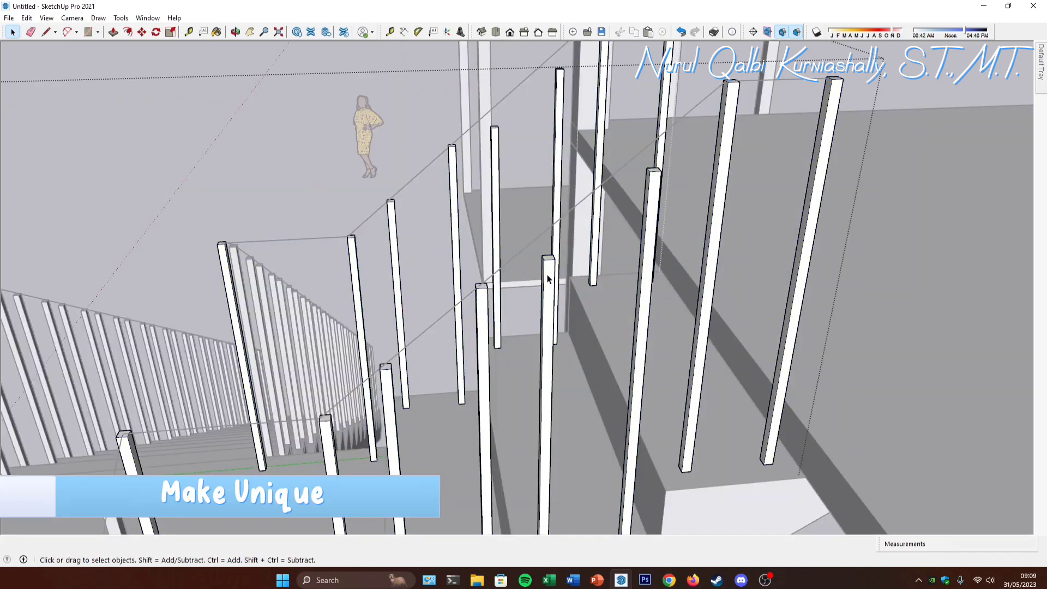
left_click(548, 278)
right_click(496, 165)
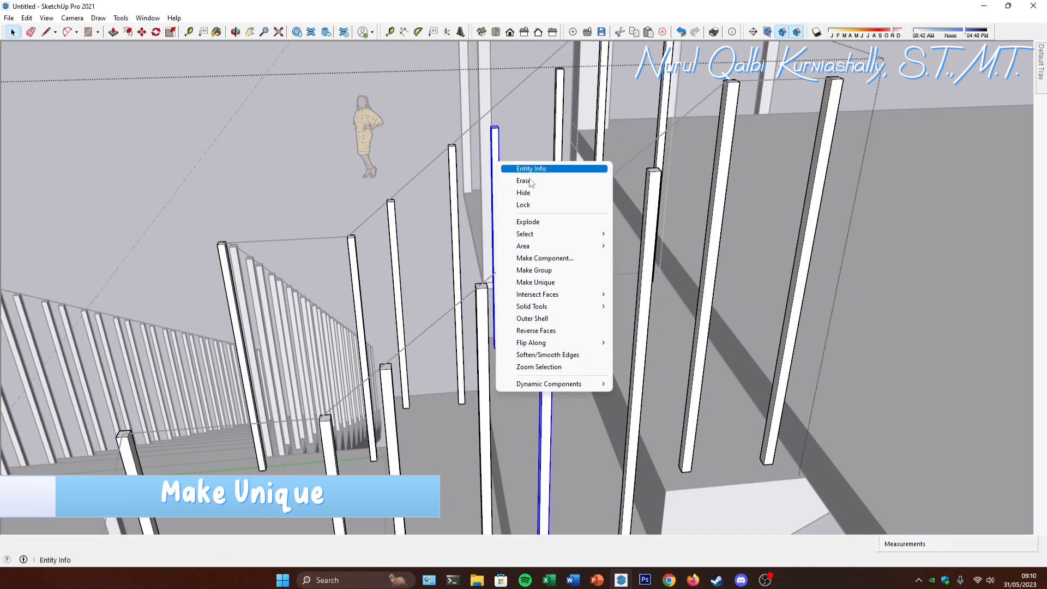
left_click(537, 283)
Step: Push/Pull the top face of the middle tread's front baluster up 0.05 m to the handrail line and leave its component
double_click(548, 267)
key("p")
scroll(550, 265, "up", 3)
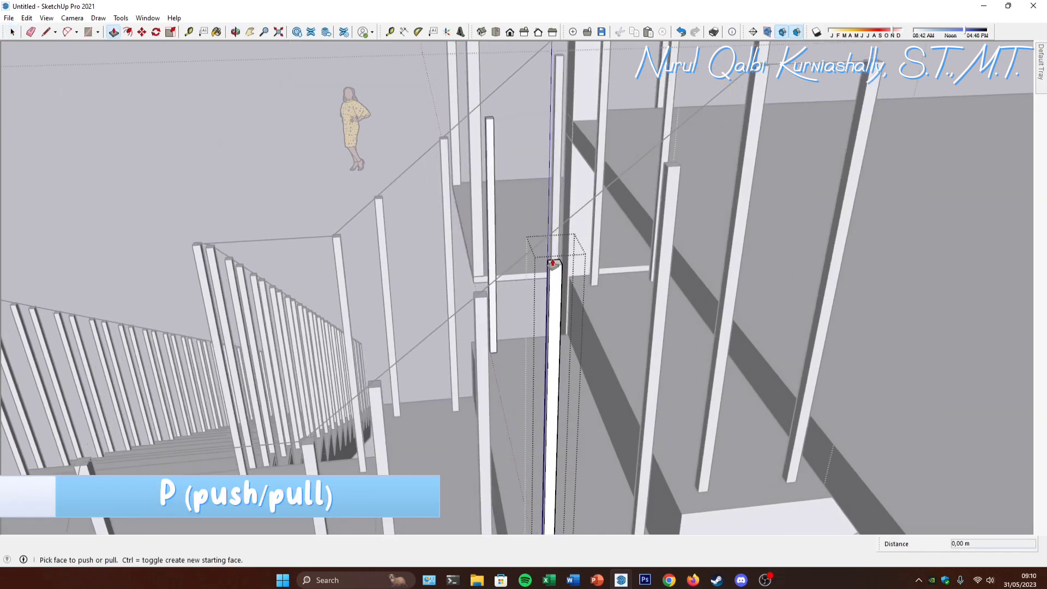
left_click(548, 254)
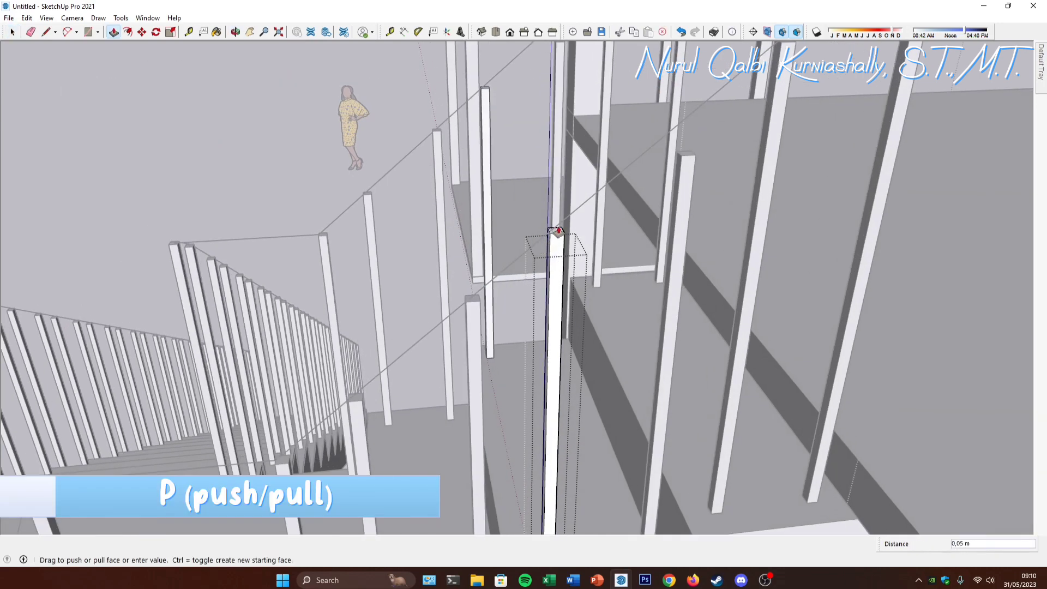
left_click(558, 233)
scroll(568, 268, "down", 5)
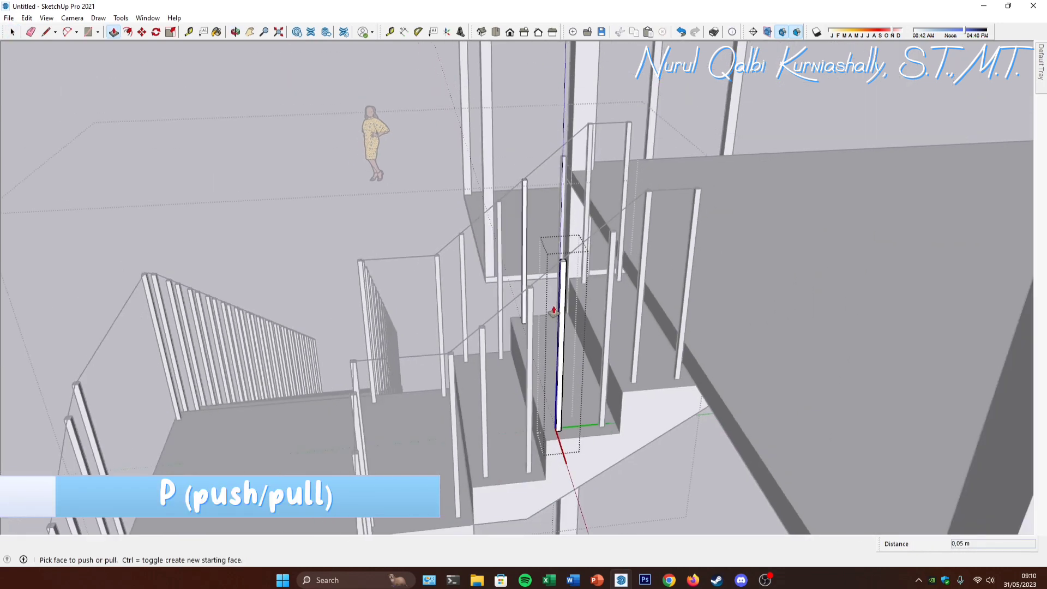
key("space")
left_click(614, 250)
Step: Make the middle tread's rear balusters on both sides of the upper flight unique
scroll(616, 248, "up", 3)
left_click(615, 246)
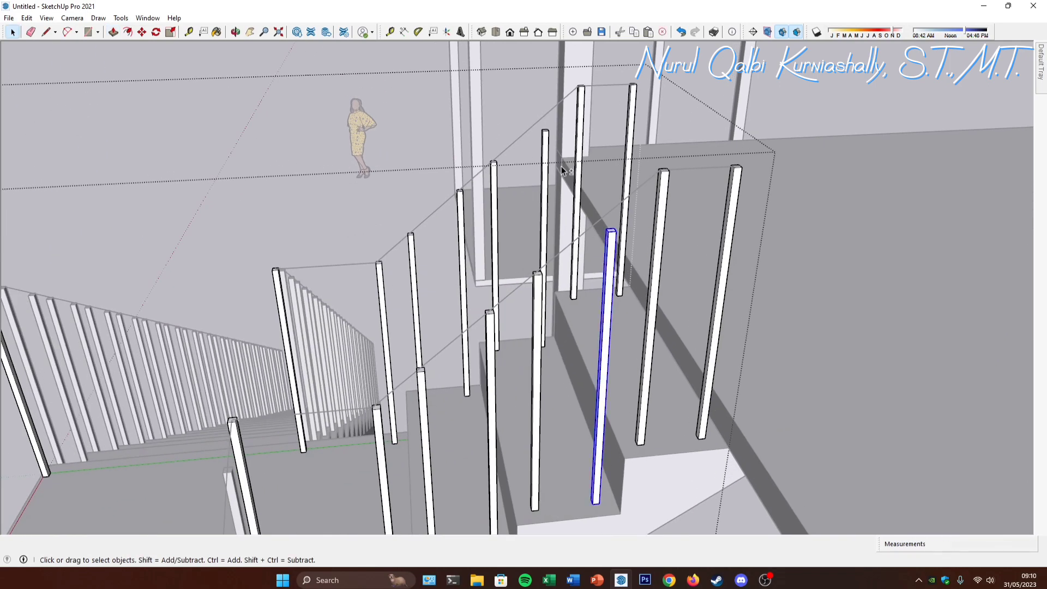
left_click(545, 143, "ctrl")
right_click(544, 141)
left_click(618, 258)
Step: Push/Pull the top face of the middle tread's rear baluster up to the handrail line and leave its component
double_click(613, 251)
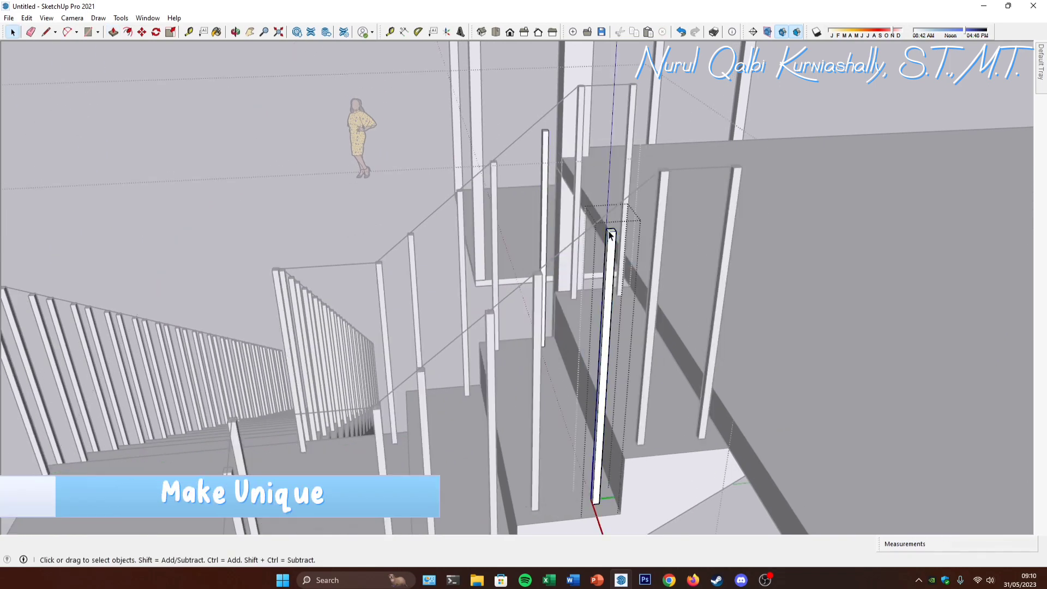
scroll(612, 235, "up", 4)
key("p")
left_click_drag(616, 234, 615, 198)
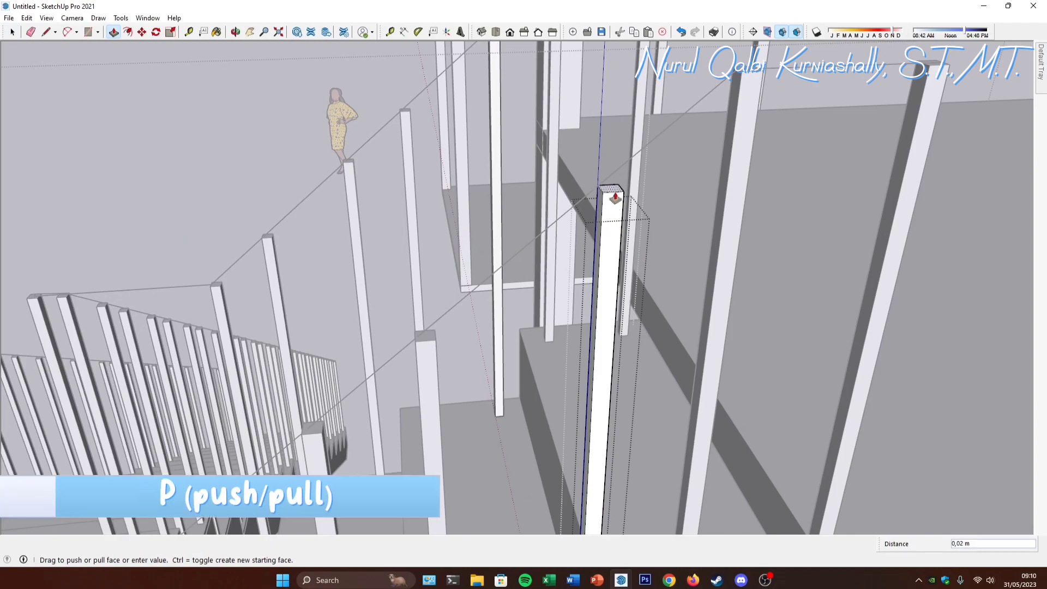
left_click(614, 180)
key("space")
key("Escape")
key("Escape")
scroll(623, 218, "down", 8)
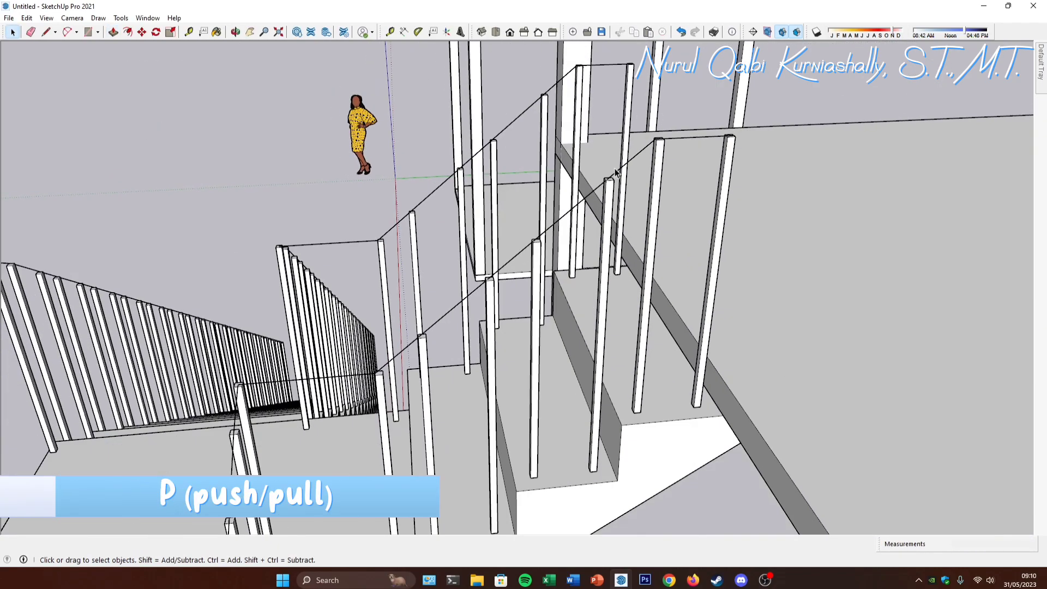
Step: Inside the lower flight's group, draw a 0.02 × 0.02 m rectangle on the front face of the lowest tread's outer front baluster, at its top
scroll(630, 161, "down", 3)
middle_click_drag(630, 161, 635, 303)
scroll(620, 473, "up", 5)
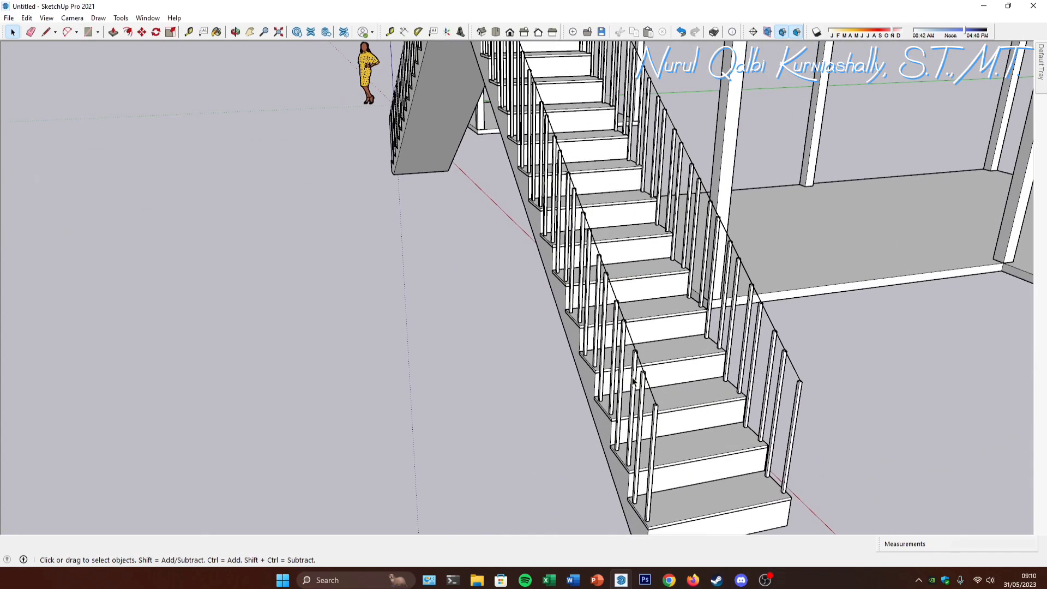
scroll(681, 493, "up", 5)
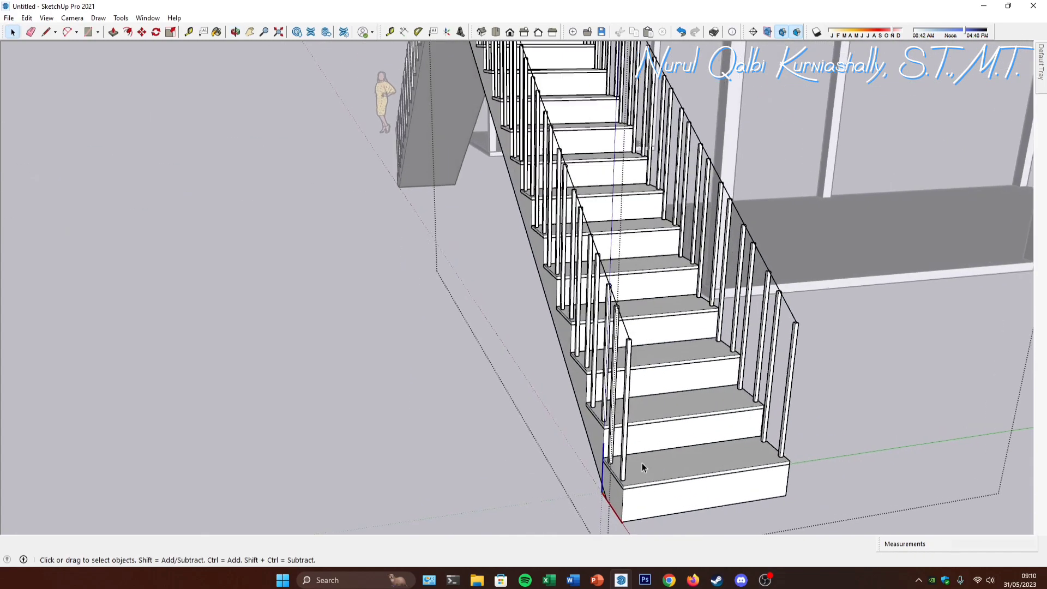
left_click(617, 432)
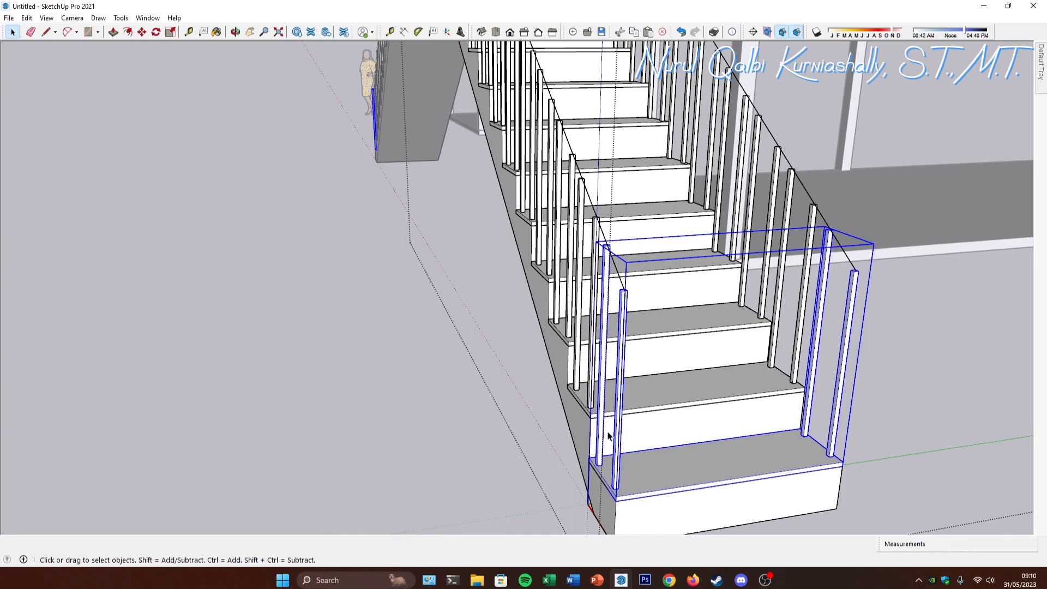
scroll(611, 317, "up", 8)
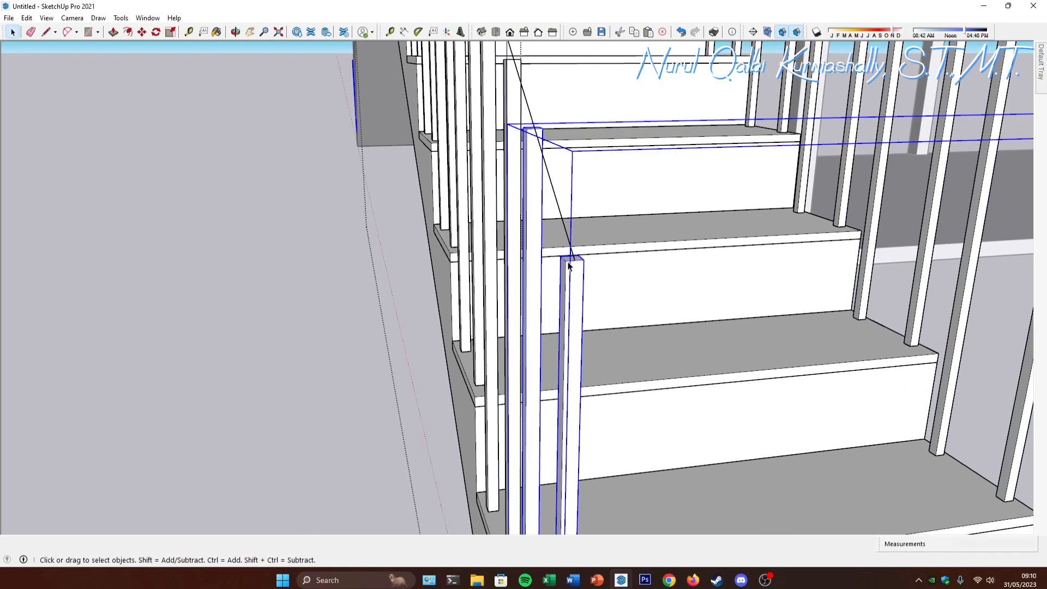
mouse_move(565, 271)
middle_mouse_down()
mouse_move(578, 245)
mouse_move(577, 268)
middle_mouse_up()
key("r")
scroll(577, 267, "up", 2)
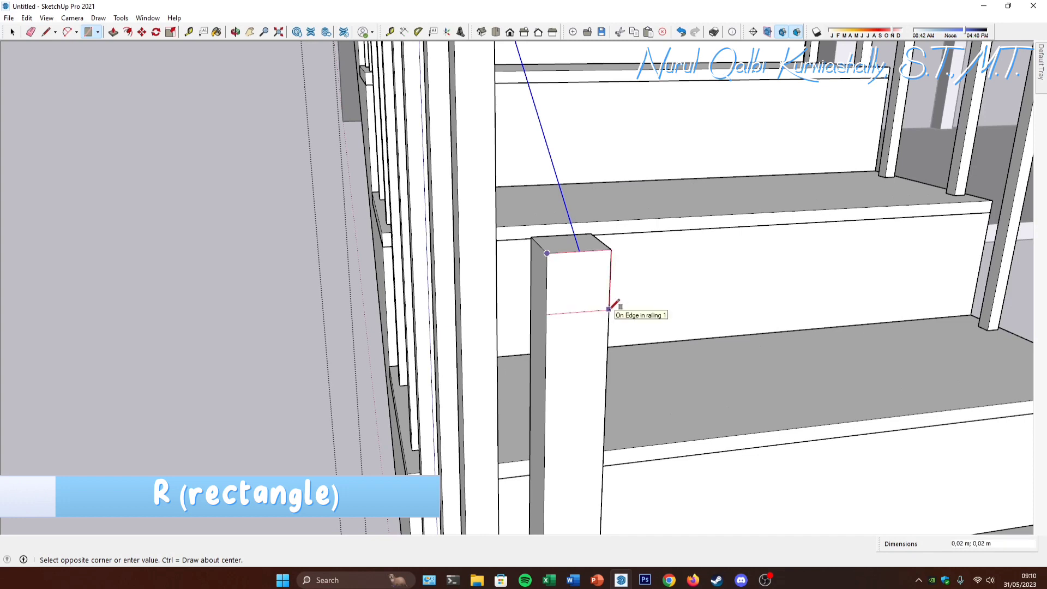
type(",02;,")
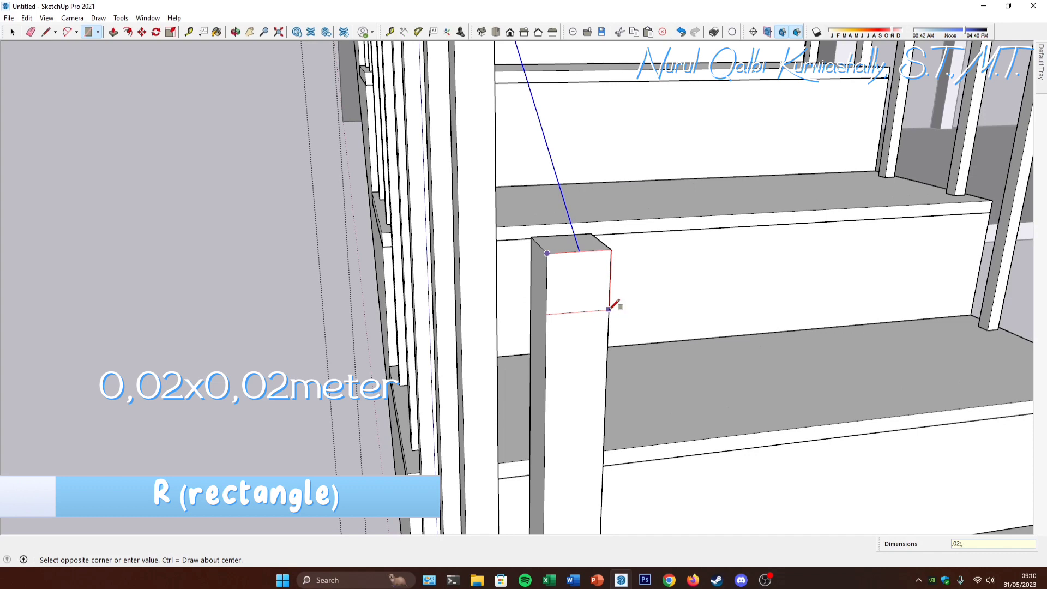
key("Return")
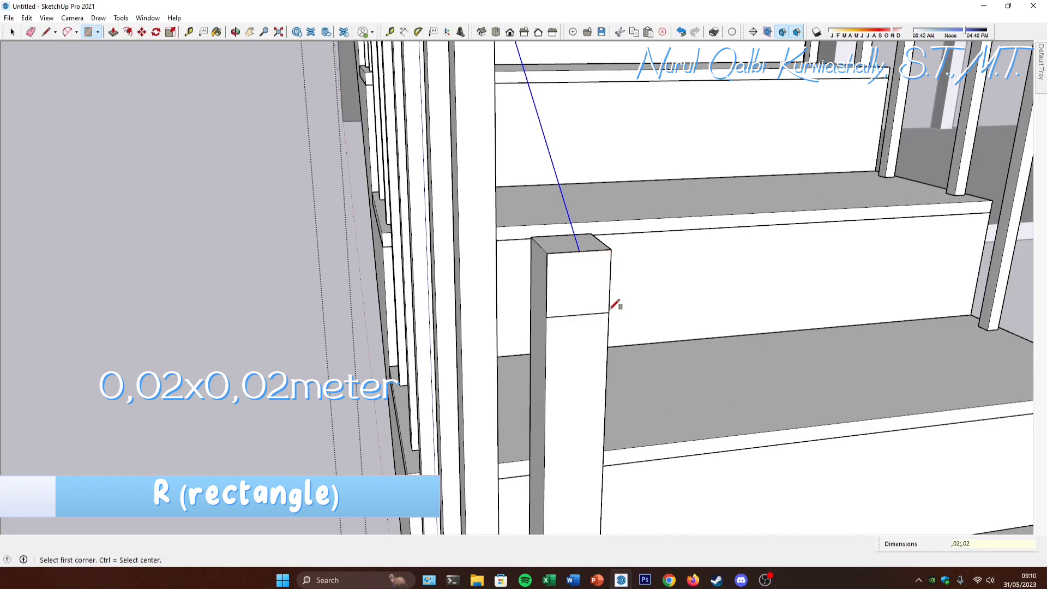
Step: Select the small square face with its edges and make it a group
key("space")
scroll(584, 316, "down", 4)
double_click(586, 299)
right_click(587, 299)
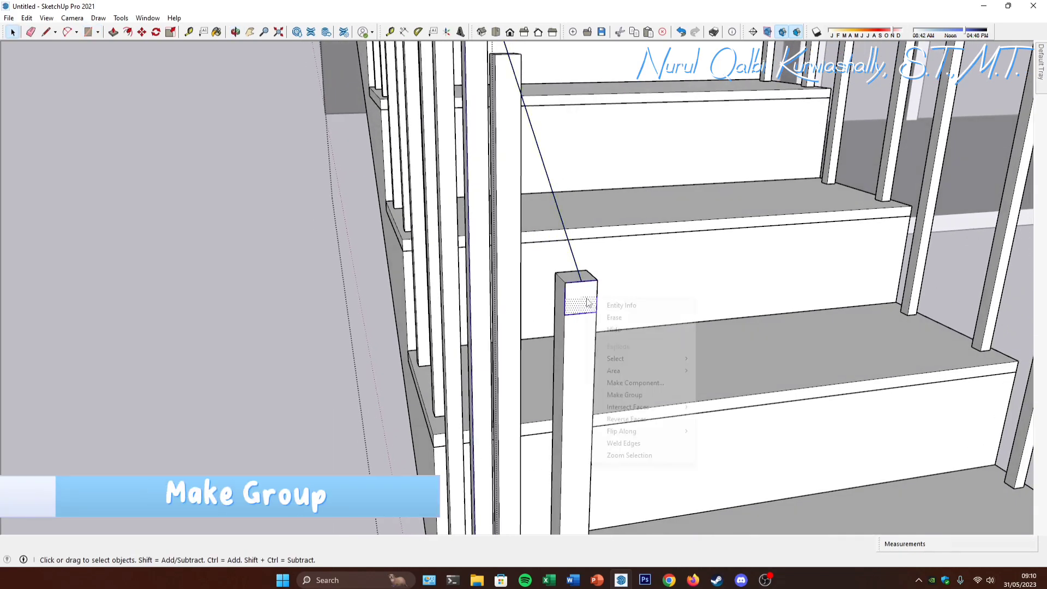
left_click(635, 395)
Step: Move the square profile group 0.01 m forward, away from the baluster's front face
scroll(577, 307, "down", 1)
middle_click_drag(577, 307, 600, 300)
key("m")
scroll(572, 279, "up", 3)
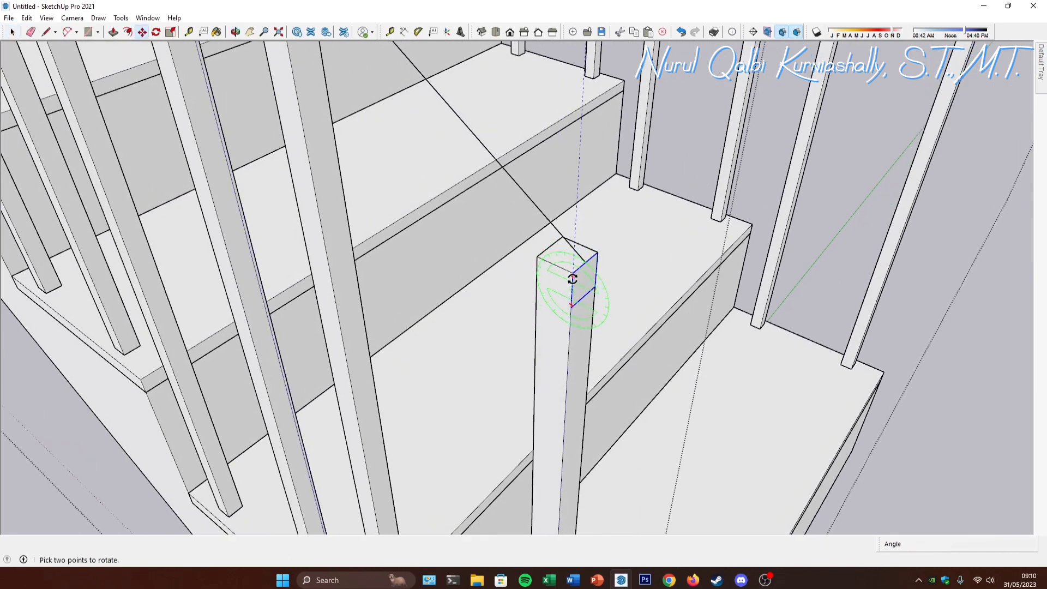
left_click(574, 272)
type("0,01")
key("Return")
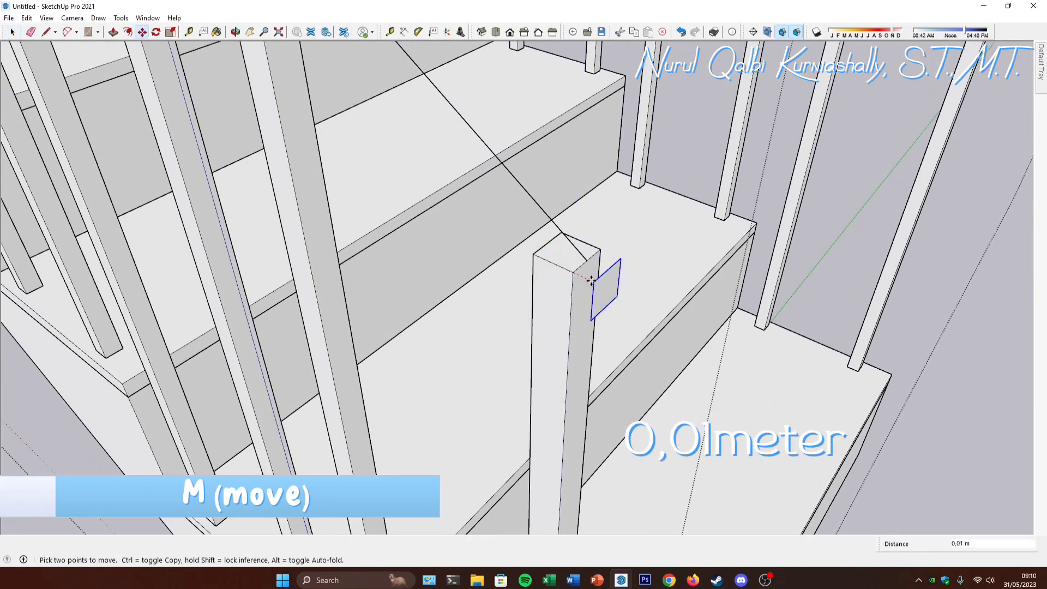
middle_click_drag(585, 268, 589, 280)
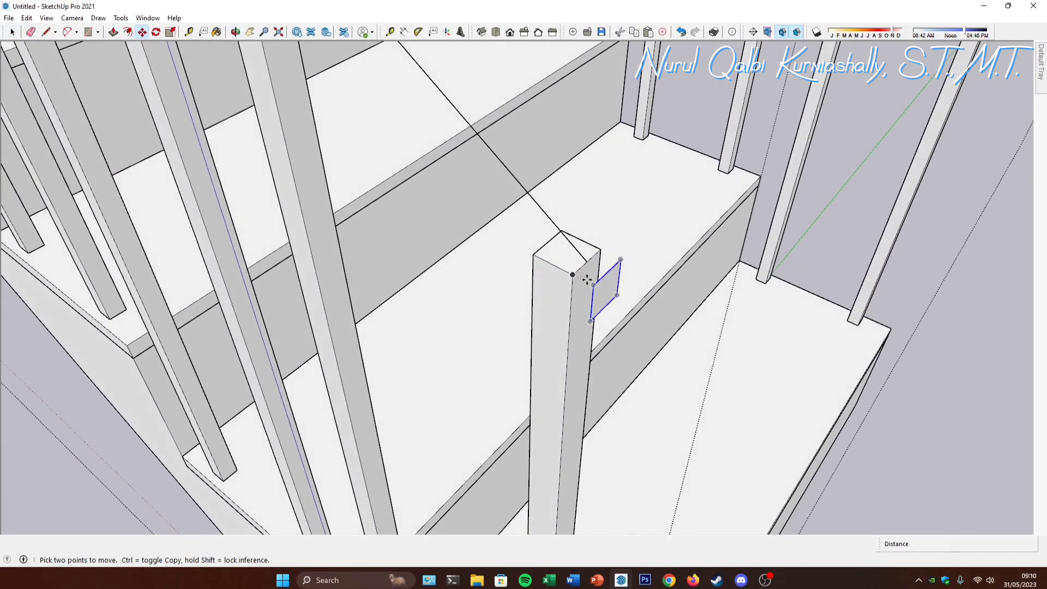
Step: Draw a short line extending the handrail path from the baluster's top edge to the midpoint of the square's top edge
key("space")
double_click(607, 290)
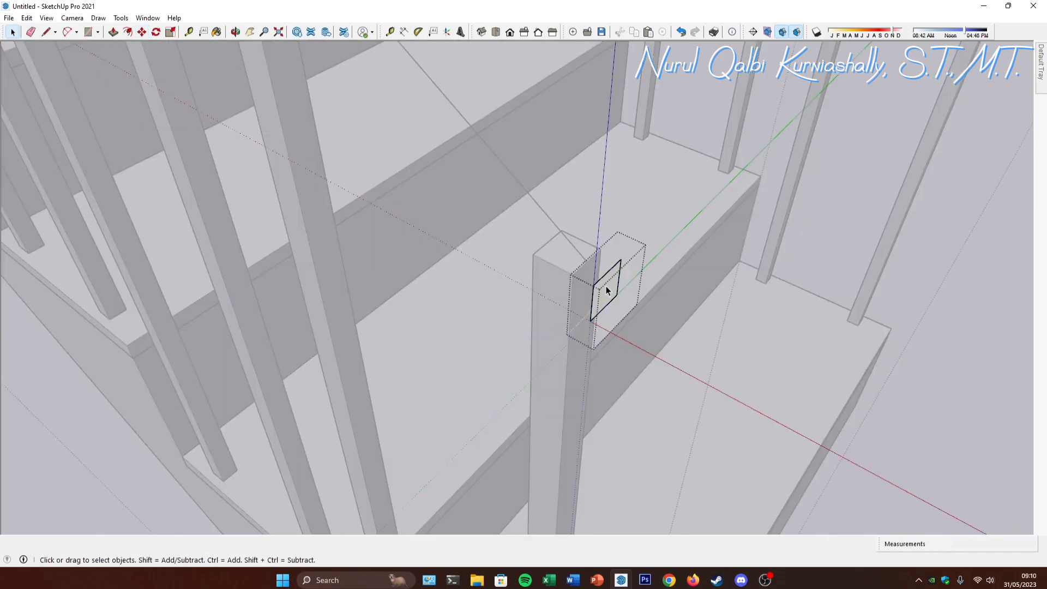
left_click(588, 272)
key("l")
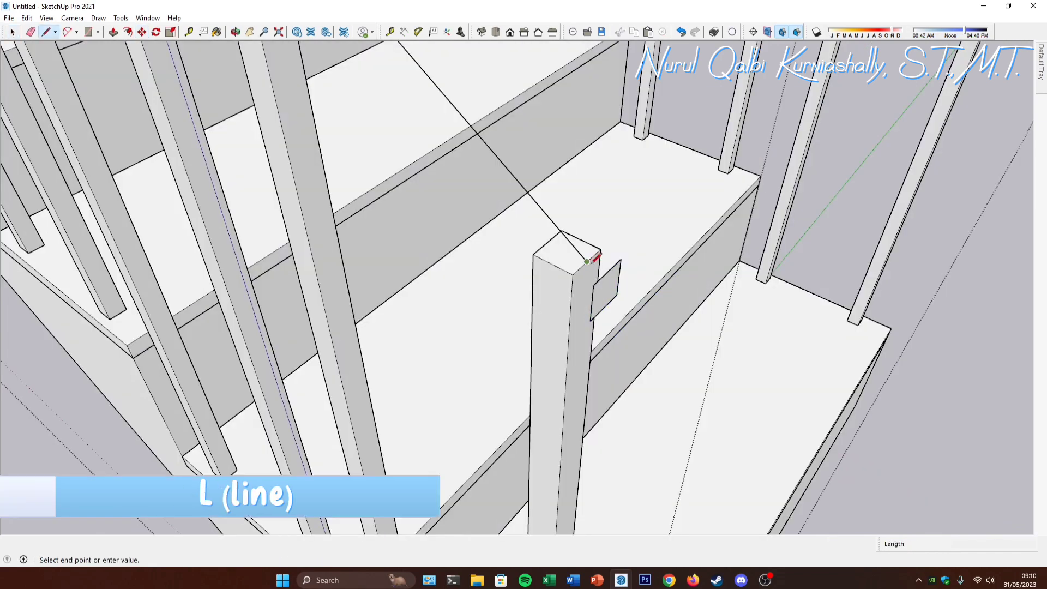
left_click(607, 272)
key("space")
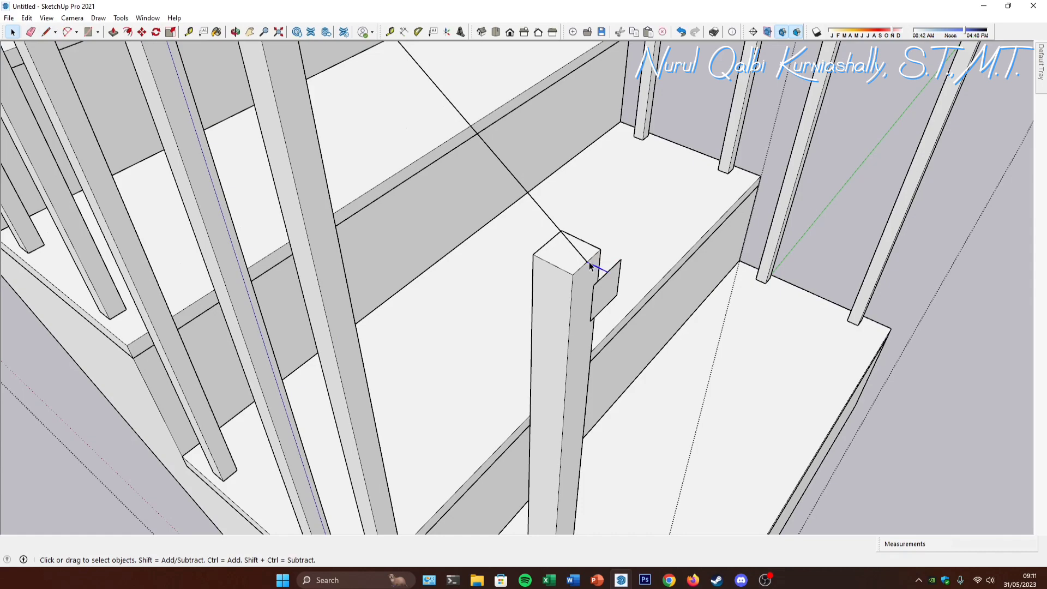
Step: Select the short extension and the connected outer handrail path lines across the landing and both flights, and make them a group
left_click(549, 219, "shift")
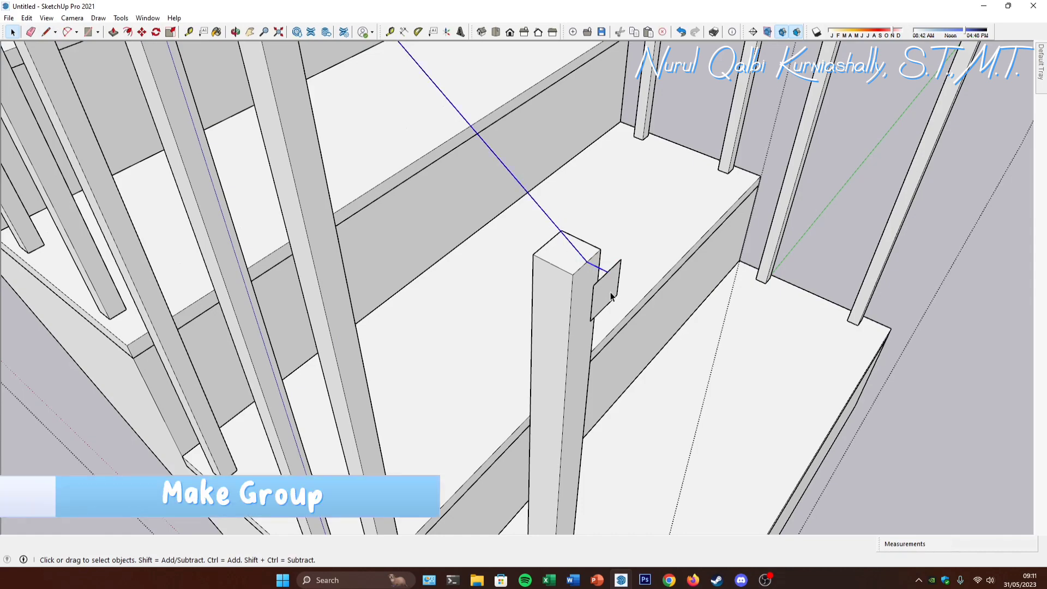
scroll(611, 296, "down", 10)
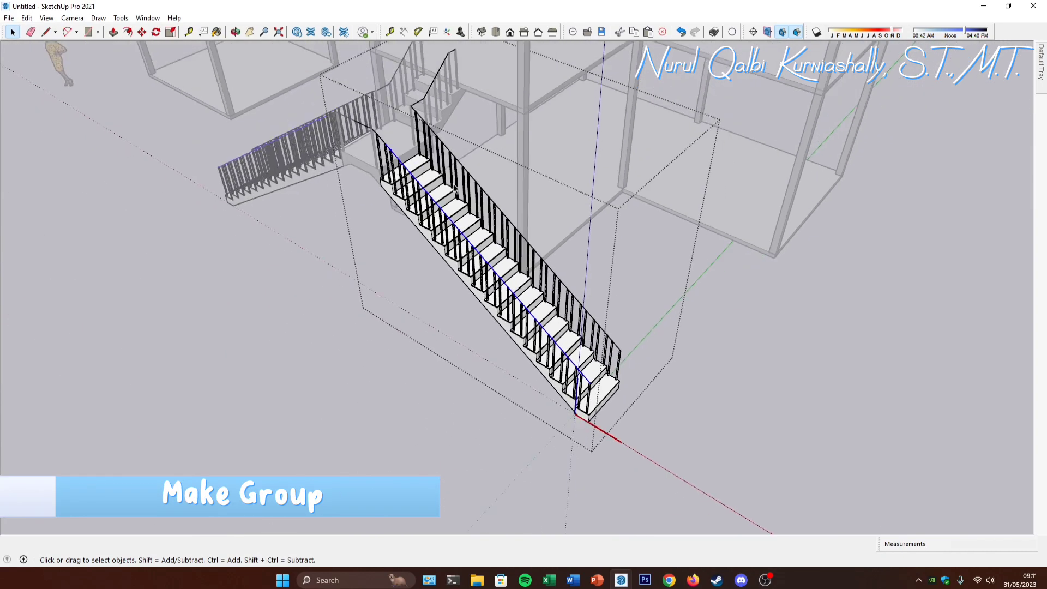
scroll(455, 188, "up", 10)
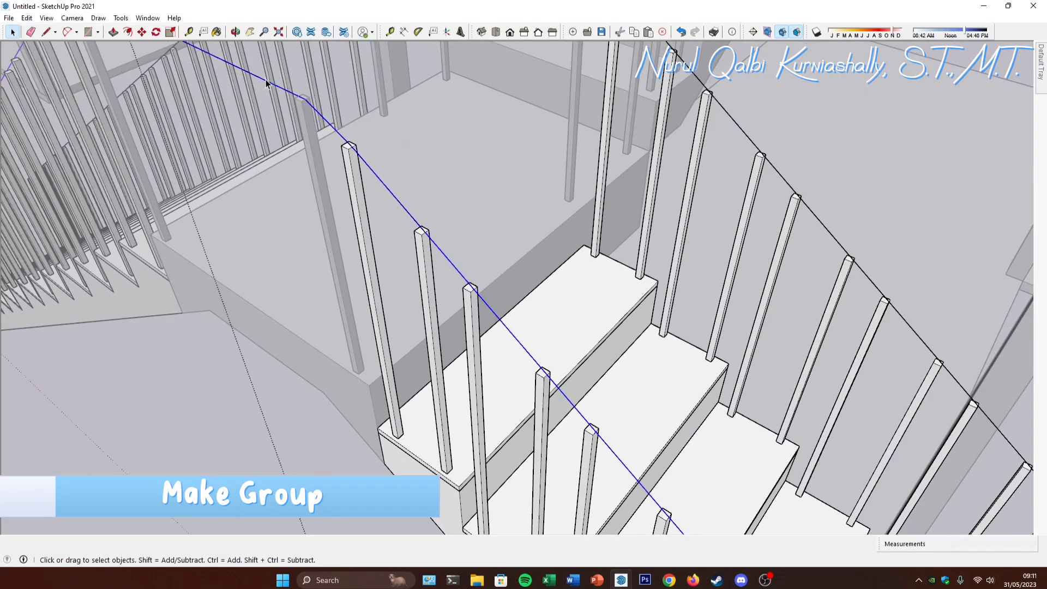
scroll(266, 80, "down", 5)
right_click(328, 138)
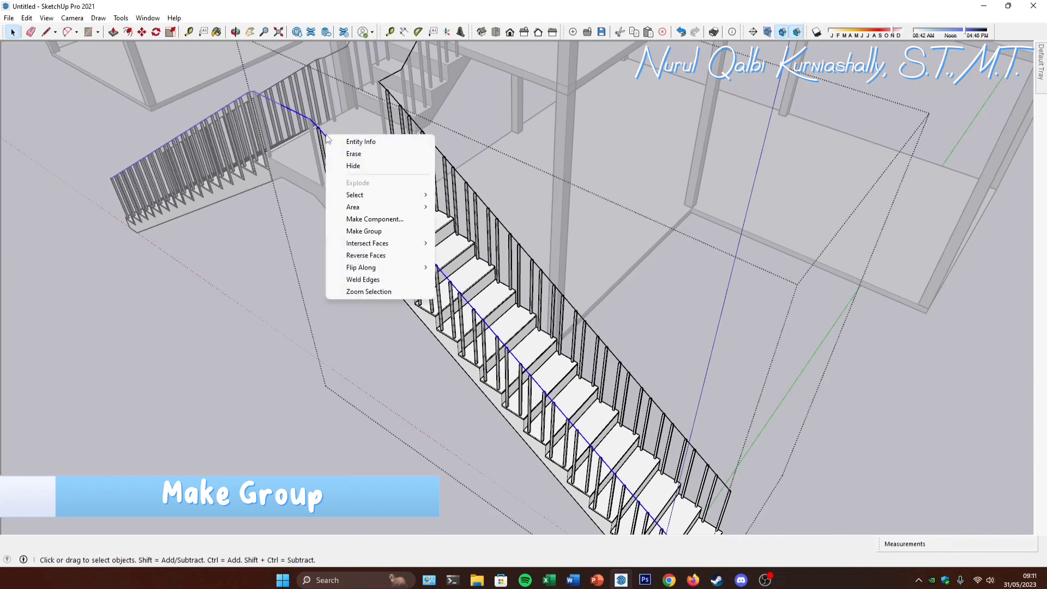
left_click(379, 233)
scroll(382, 235, "down", 5)
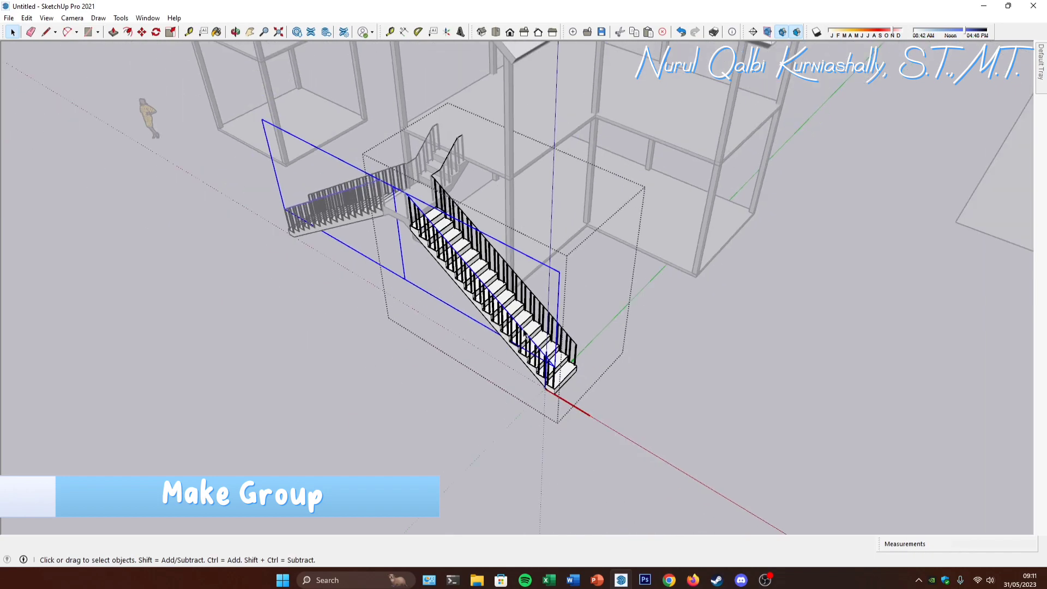
Step: Combine the handrail path group and the square profile group into one group
scroll(557, 316, "up", 8)
scroll(554, 314, "up", 10)
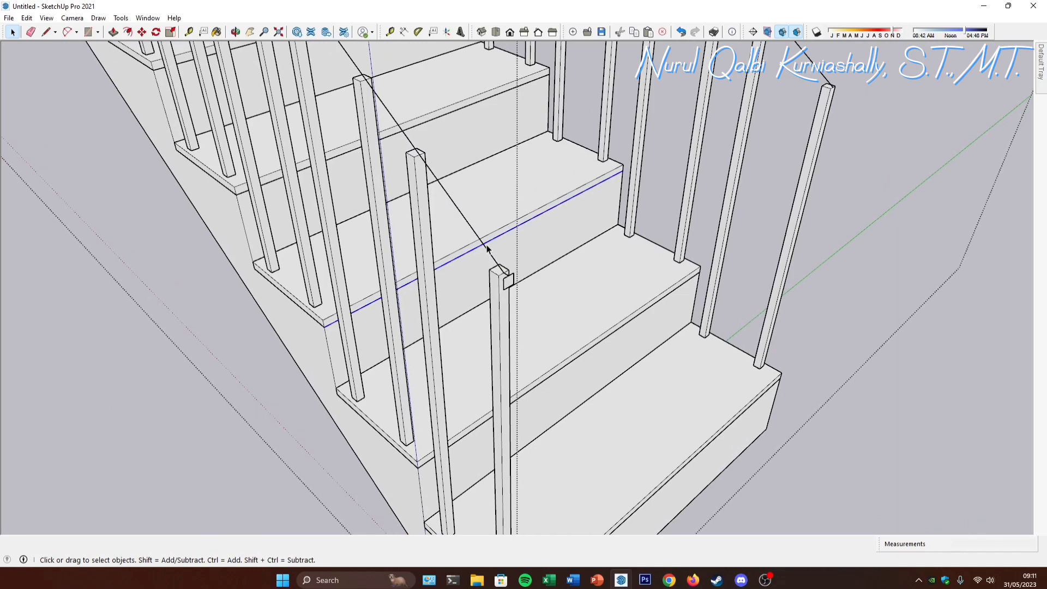
left_click(494, 262)
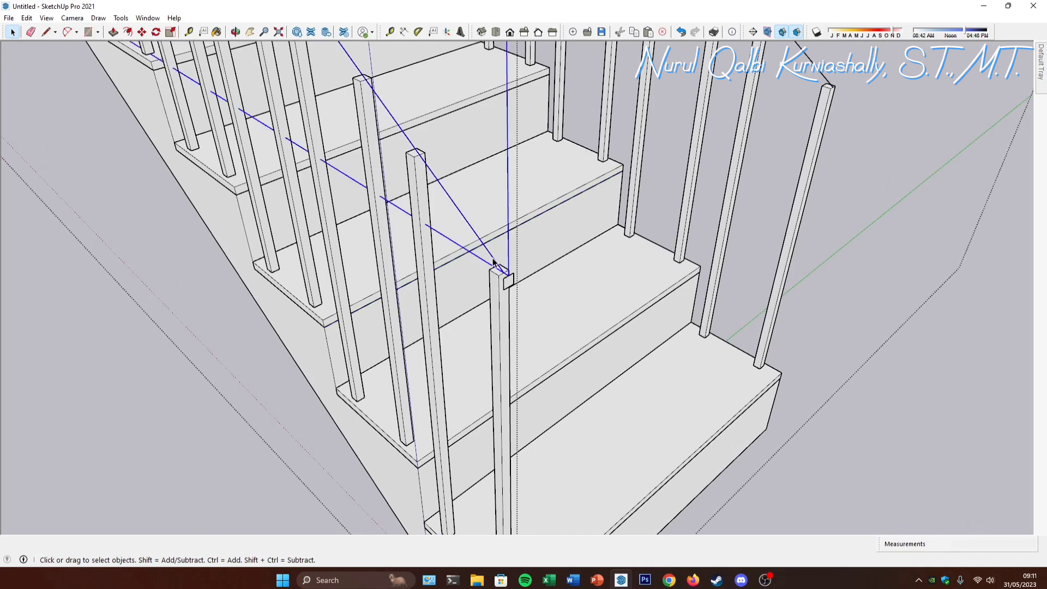
right_click(508, 289)
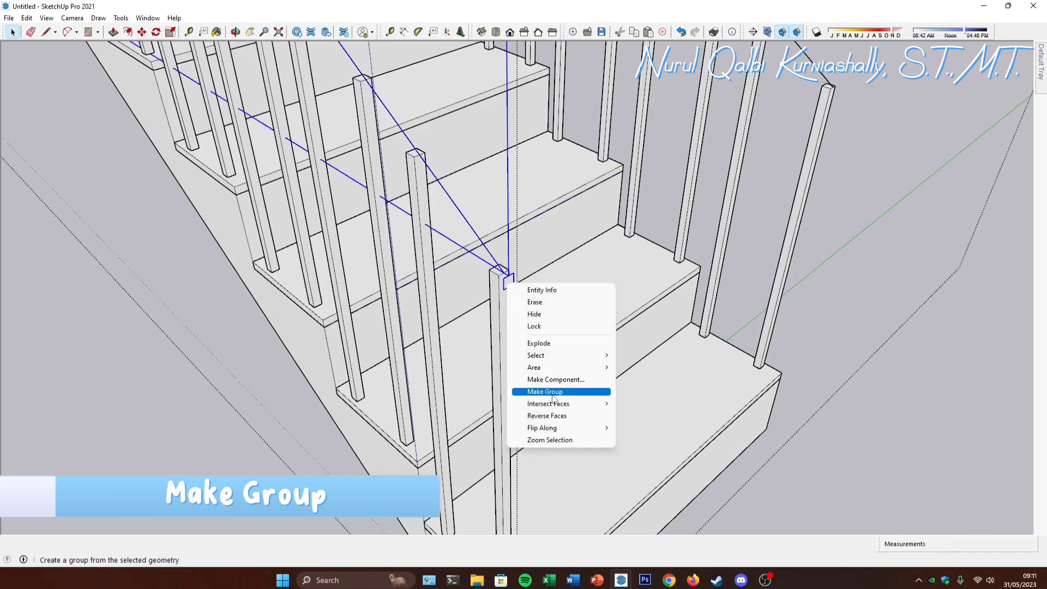
left_click(545, 391)
Step: Open the combined handrail group and explode the nested path and square profile groups
scroll(504, 317, "up", 2)
double_click(511, 294)
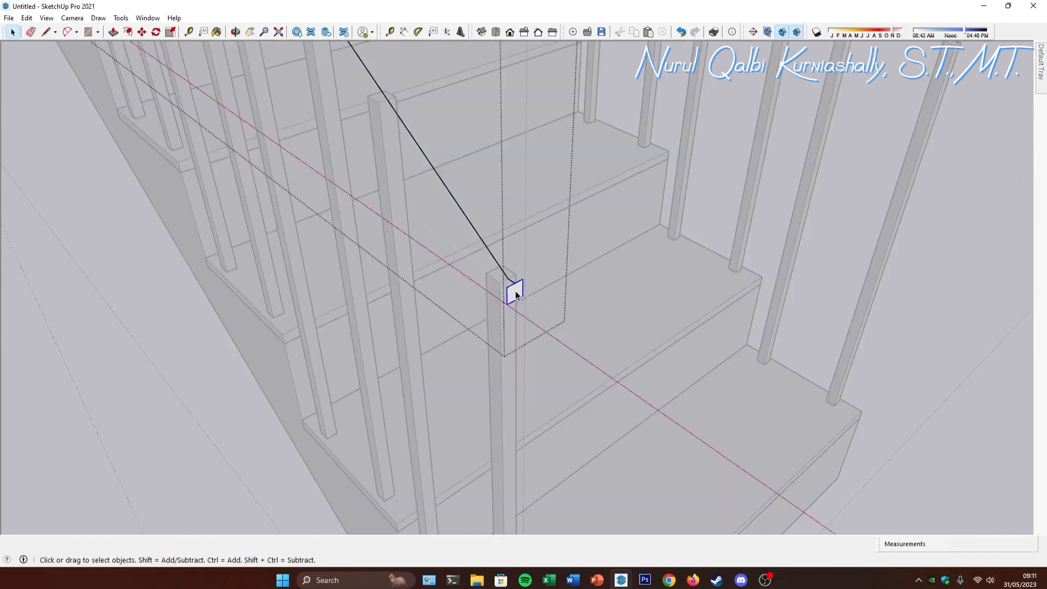
triple_click(497, 267)
right_click(515, 298)
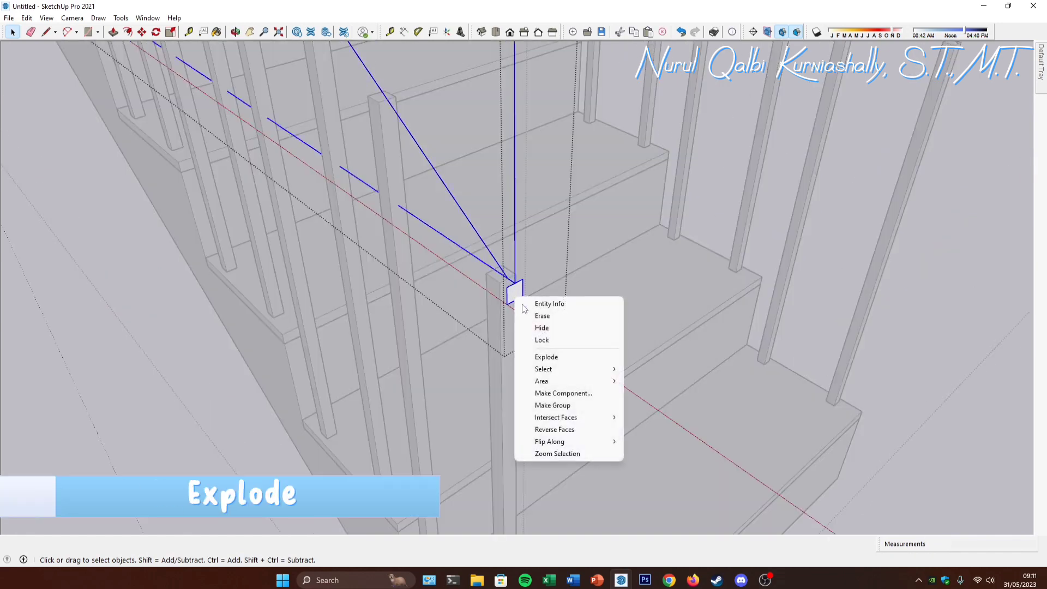
left_click(567, 360)
middle_click_drag(511, 295, 512, 276)
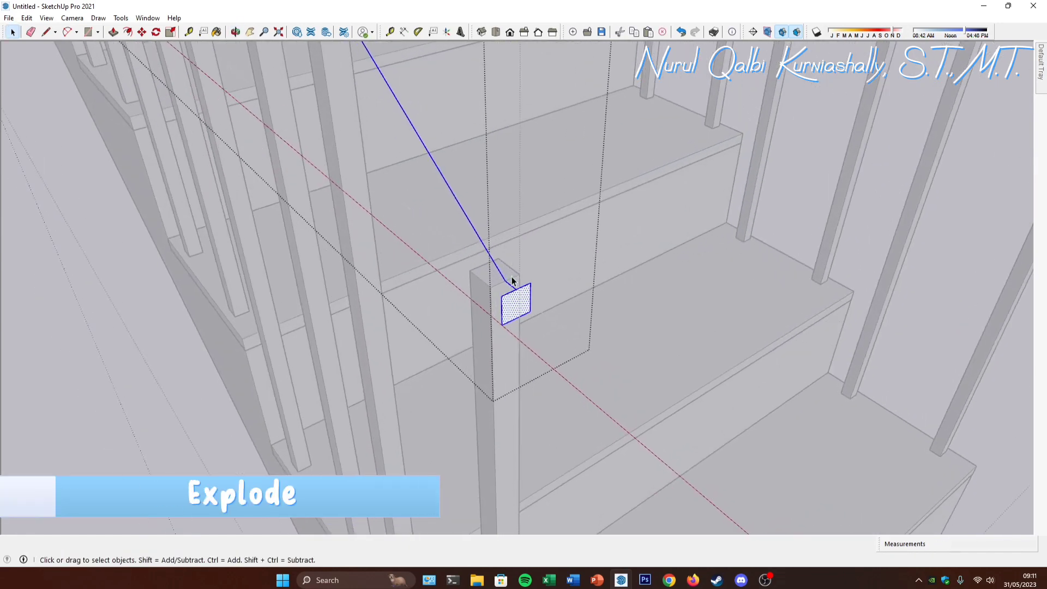
Step: Select the entire outer handrail path, extrude the square profile along it with Follow Me, and leave the group
left_click(509, 282)
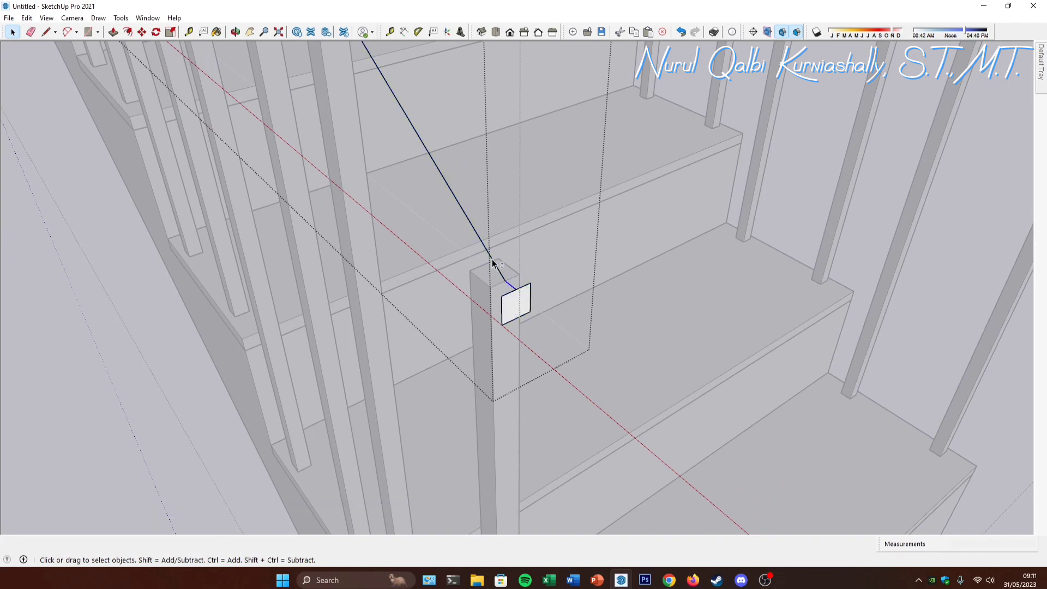
scroll(533, 339, "down", 10)
scroll(400, 127, "up", 4)
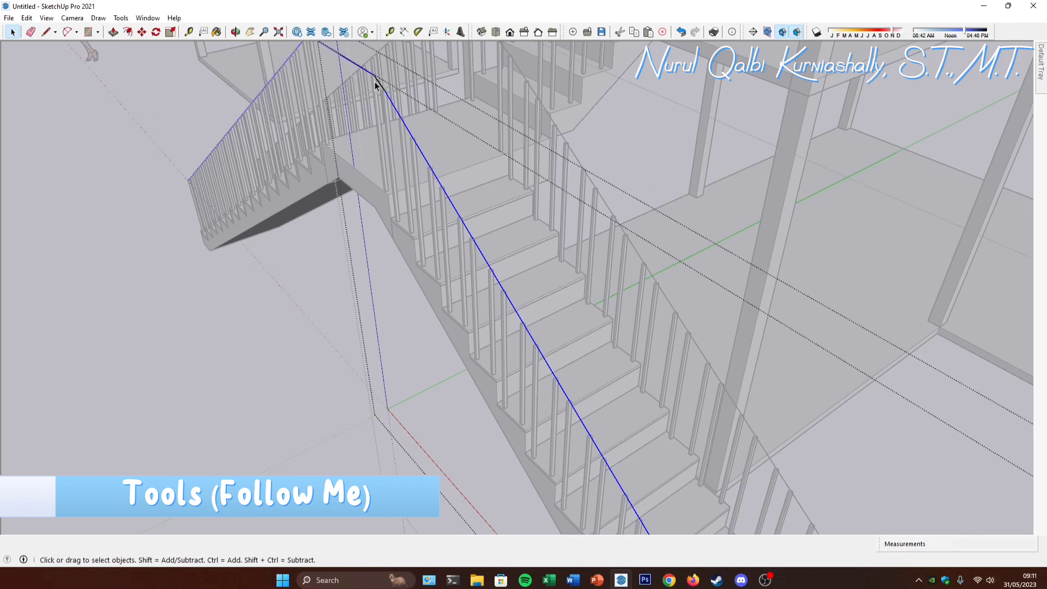
scroll(382, 89, "down", 6)
scroll(541, 400, "up", 4)
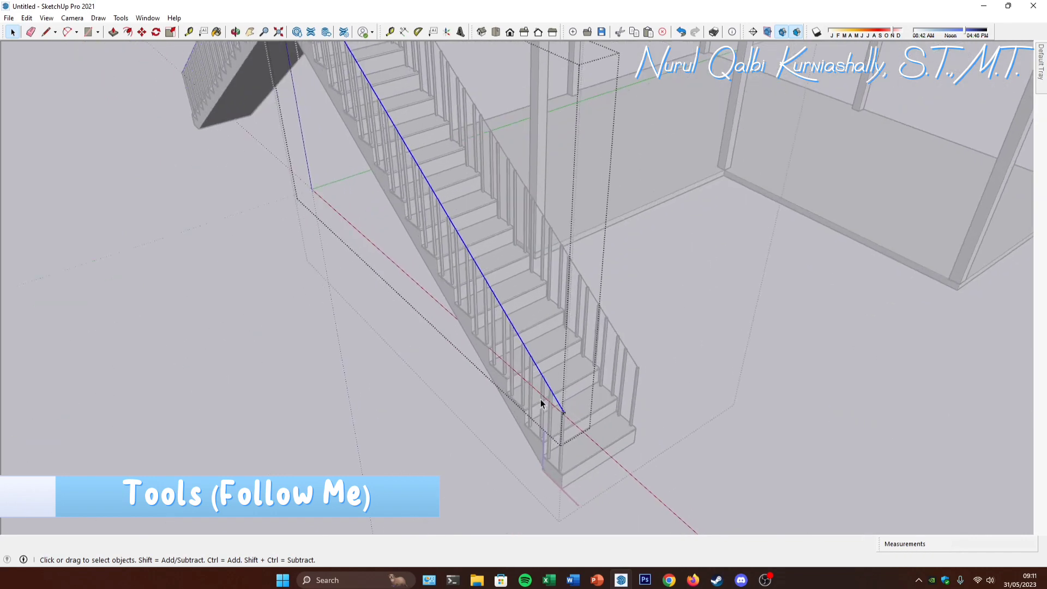
left_click(120, 19)
left_click(140, 124)
scroll(559, 377, "up", 4)
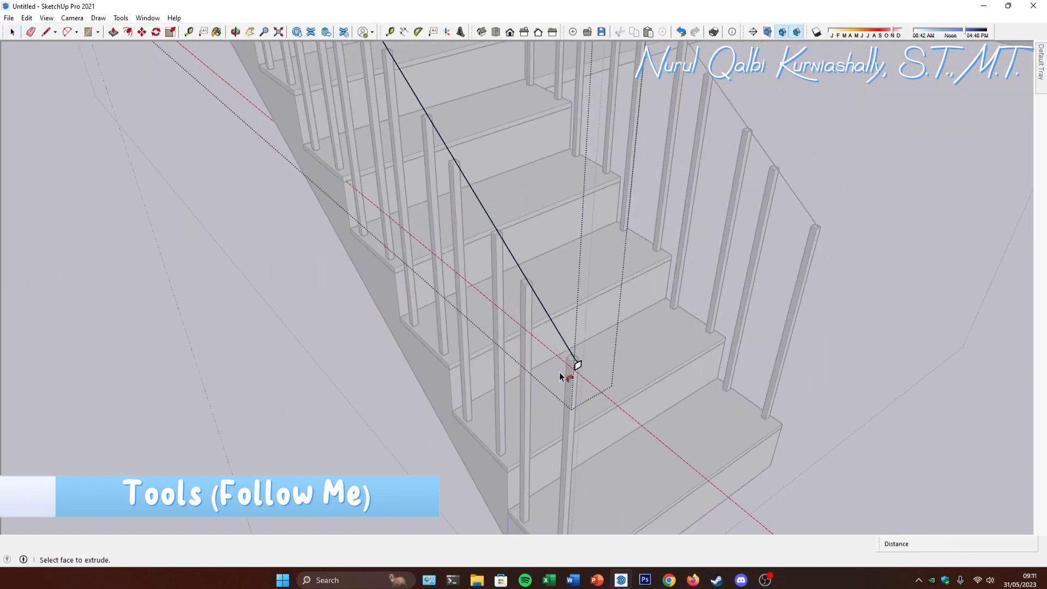
scroll(559, 377, "up", 2)
left_click(593, 362)
scroll(529, 432, "down", 8)
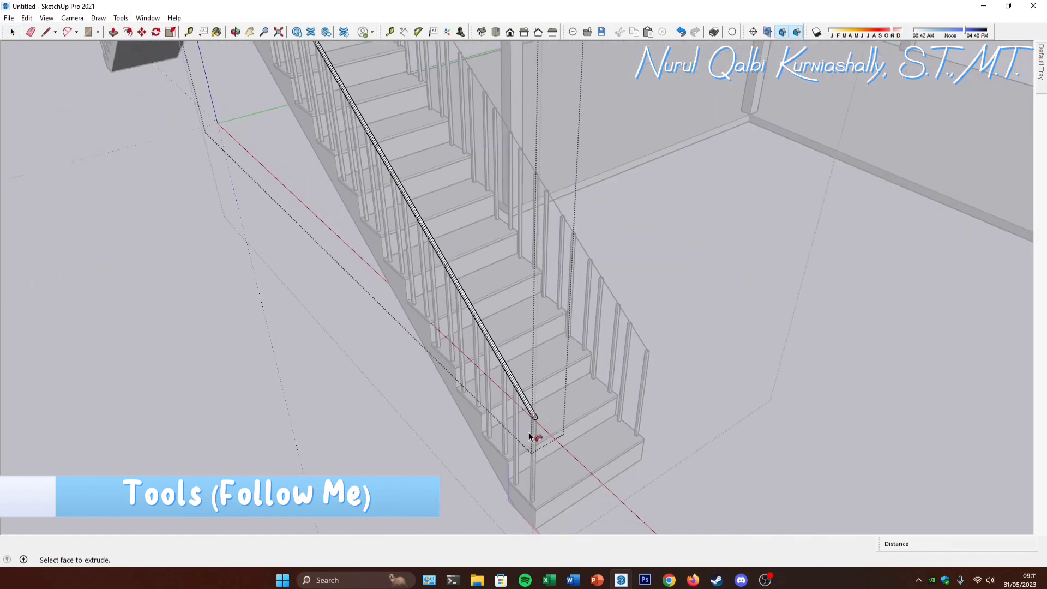
key("space")
key("Escape")
key("Escape")
scroll(407, 249, "up", 8)
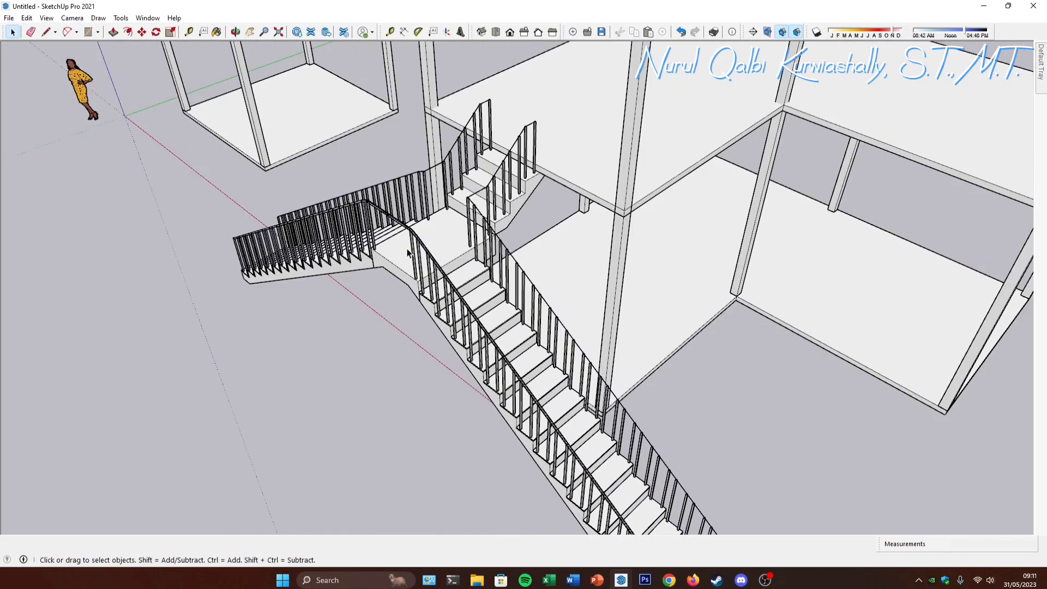
scroll(398, 233, "down", 10)
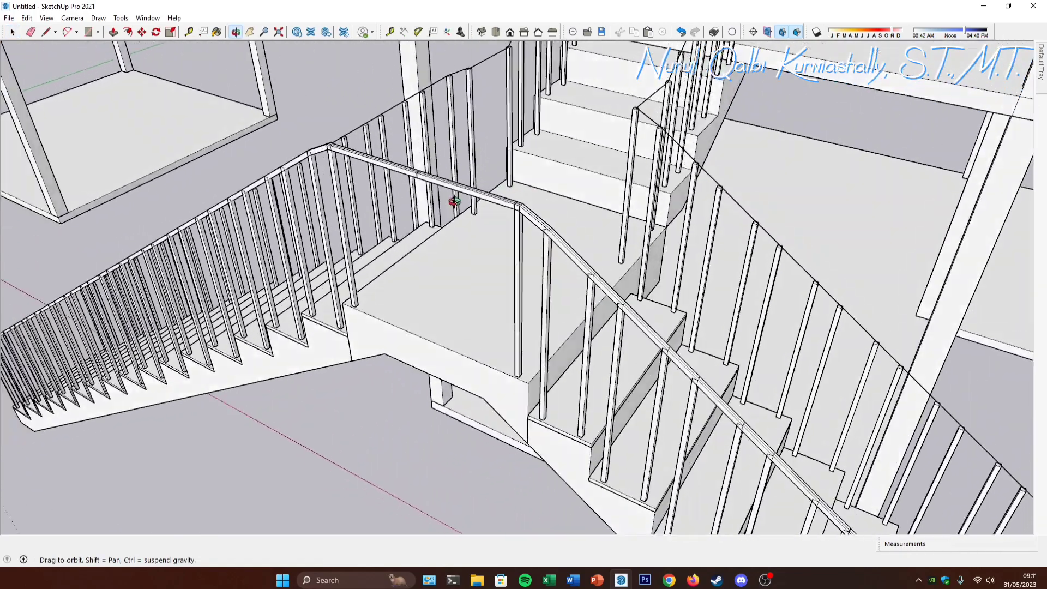
Step: Select the connected inner handrail path lines along the lower flight, landing edge and short upper flight, and make them a group
scroll(477, 247, "up", 10)
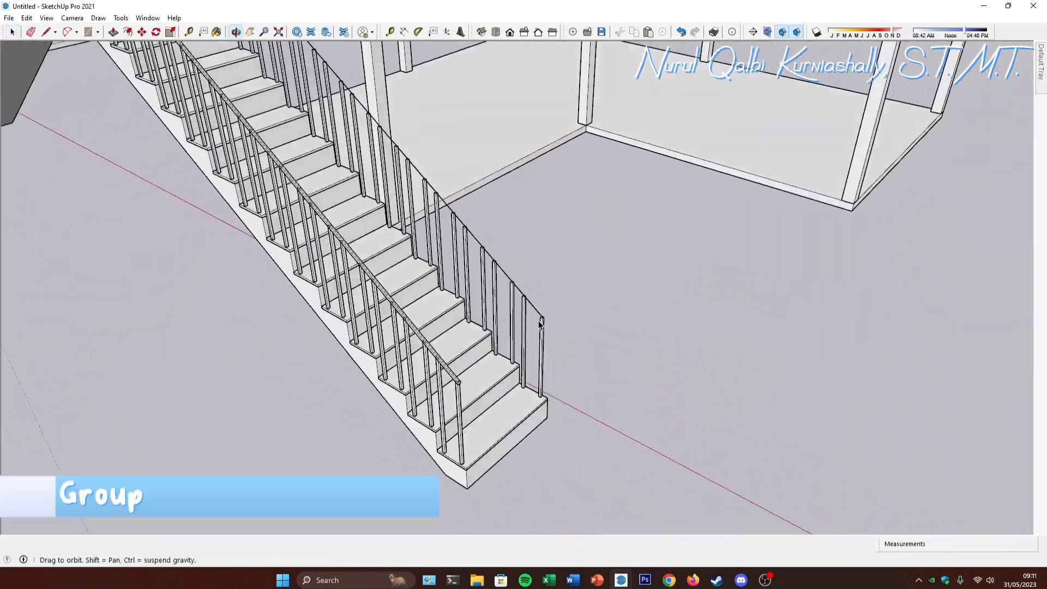
scroll(528, 295, "down", 4)
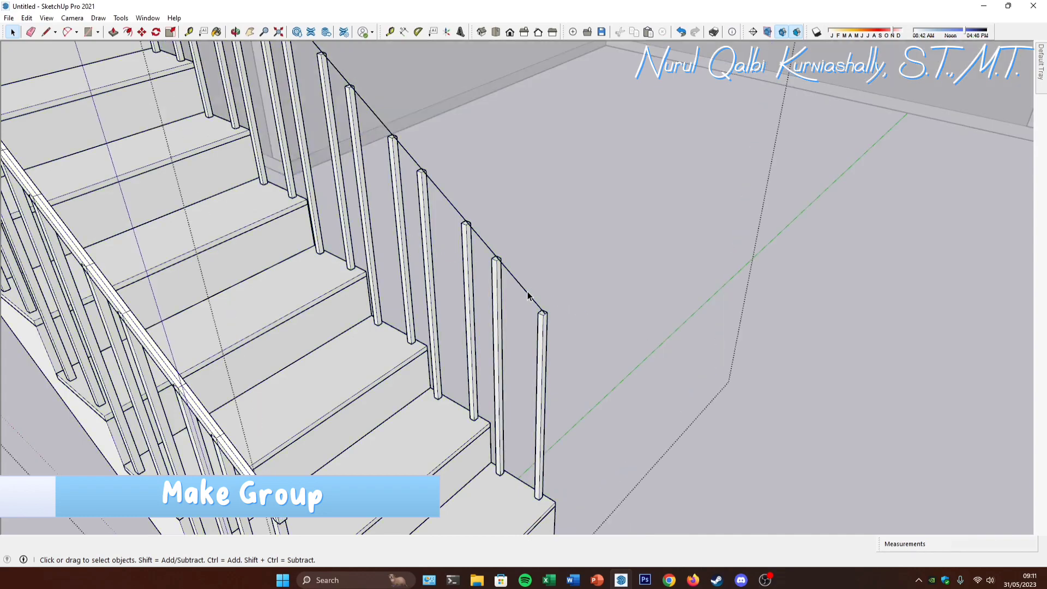
middle_click_drag(528, 295, 525, 369)
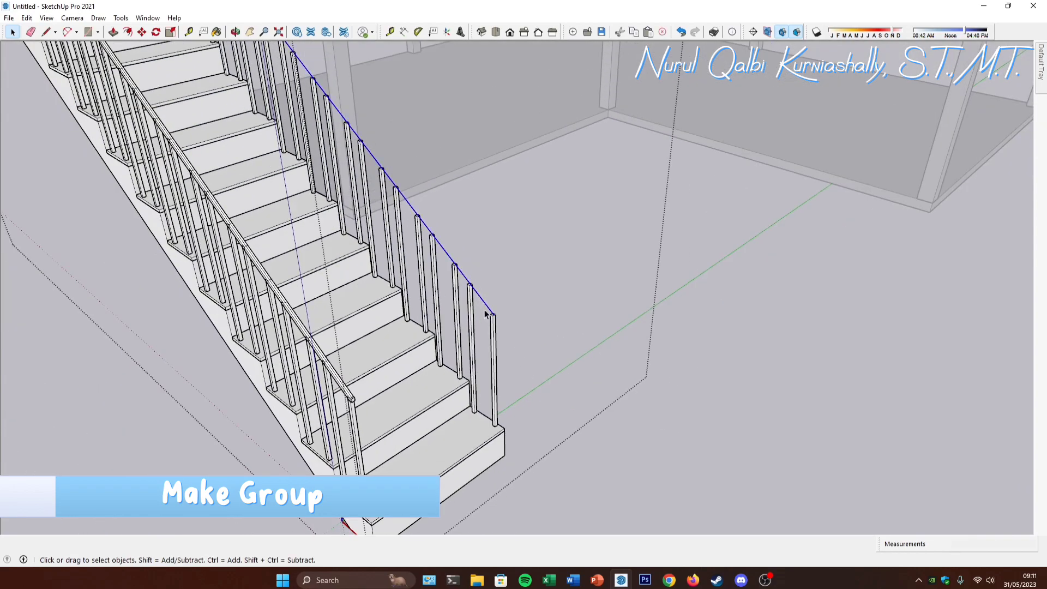
scroll(512, 376, "down", 6)
scroll(341, 116, "up", 8)
middle_click_drag(343, 155, 352, 201)
scroll(339, 191, "up", 5)
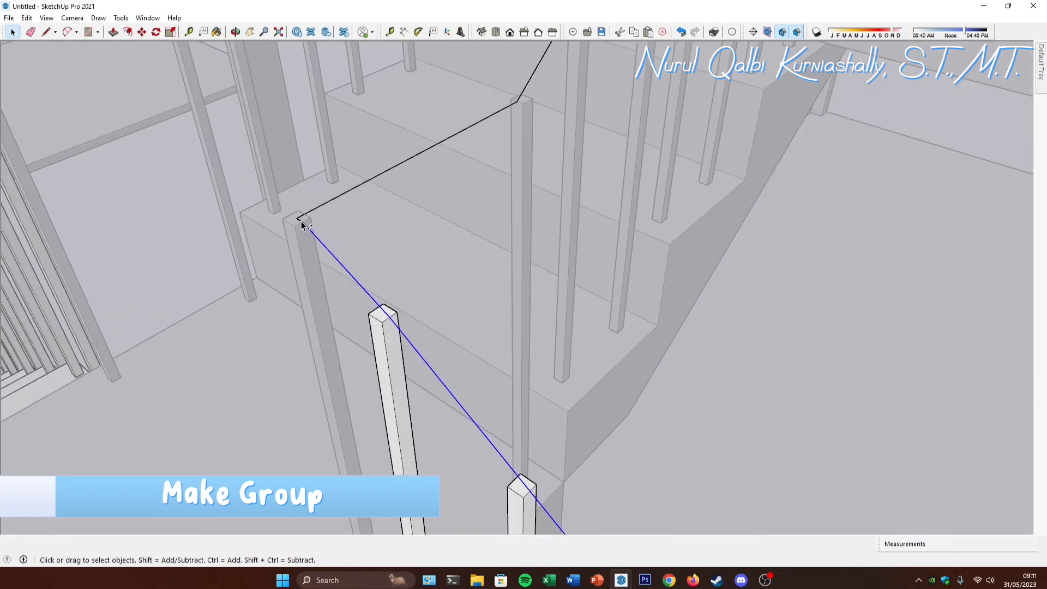
middle_click_drag(316, 239, 303, 386)
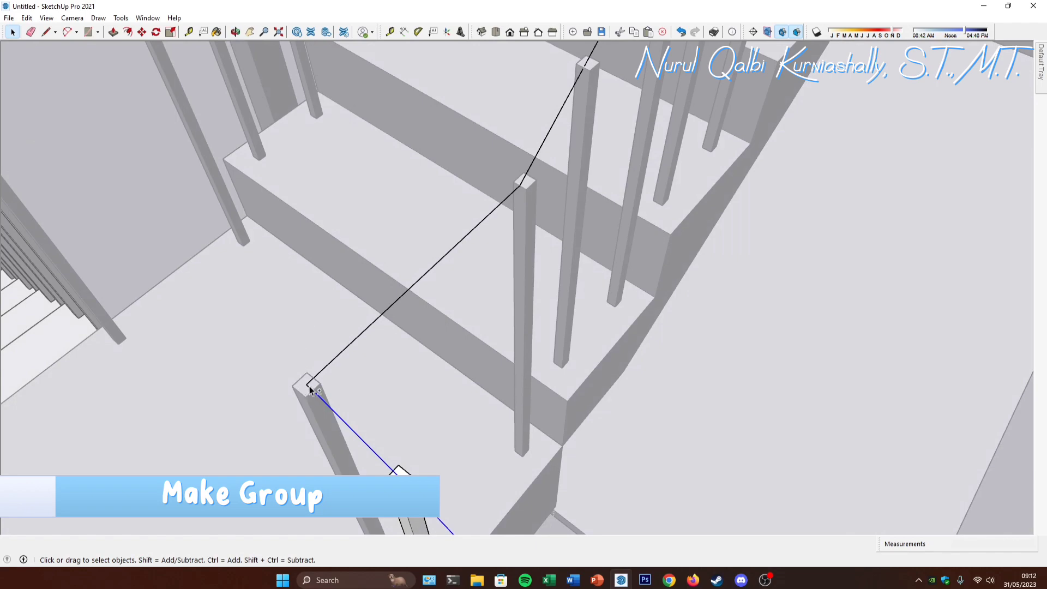
scroll(316, 381, "down", 3)
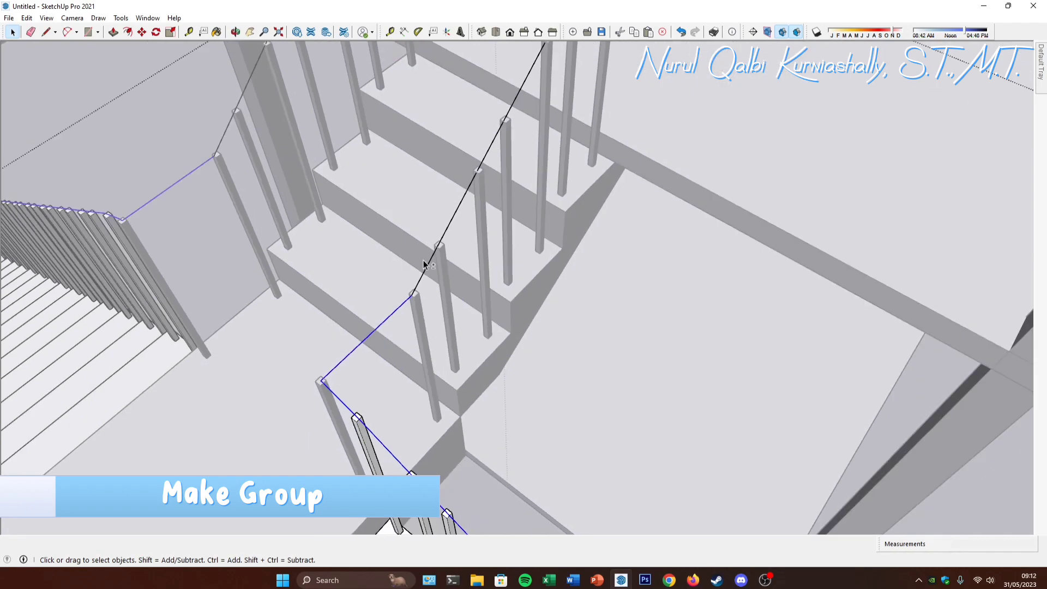
scroll(427, 264, "down", 3)
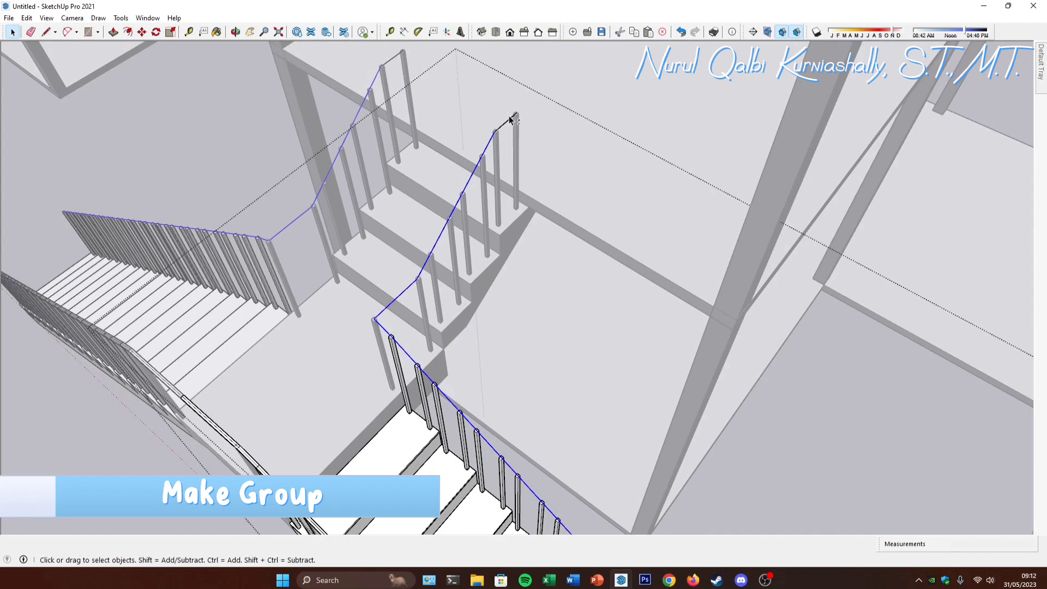
scroll(510, 121, "down", 5)
scroll(587, 301, "up", 8)
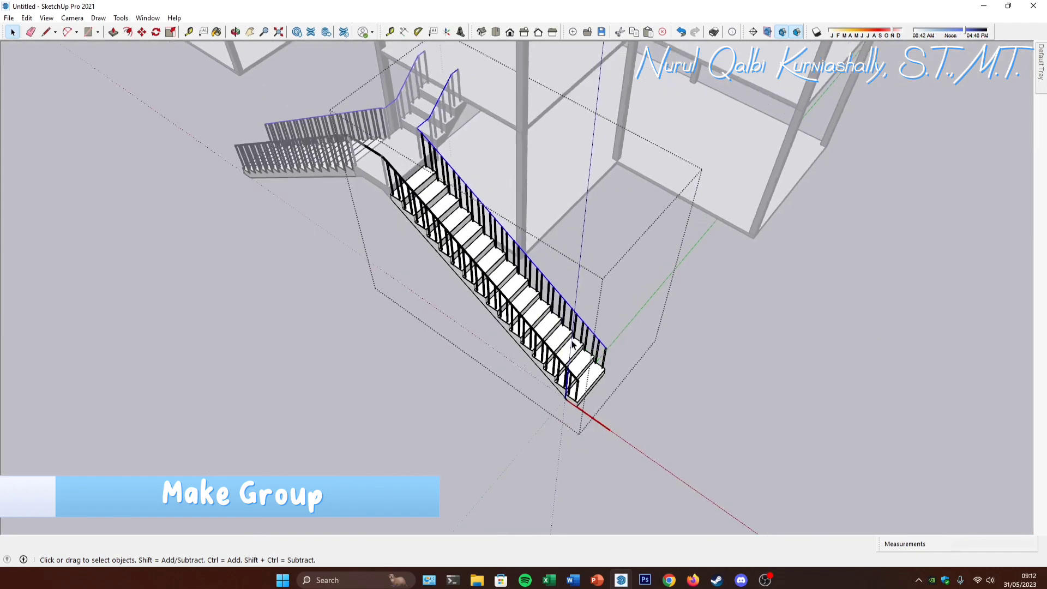
right_click(600, 294)
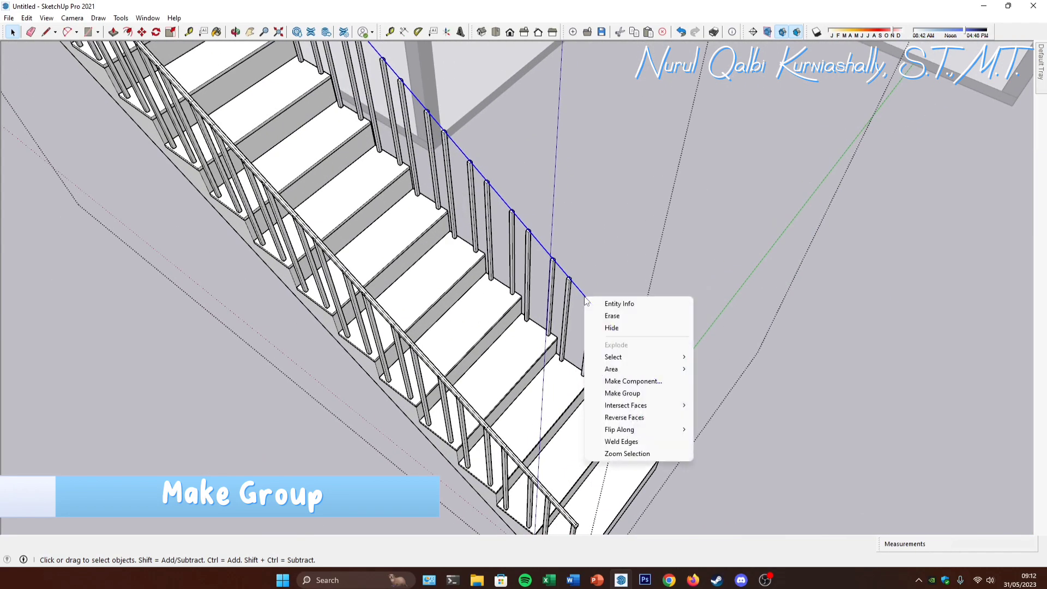
left_click(622, 393)
middle_click_drag(622, 393, 620, 325)
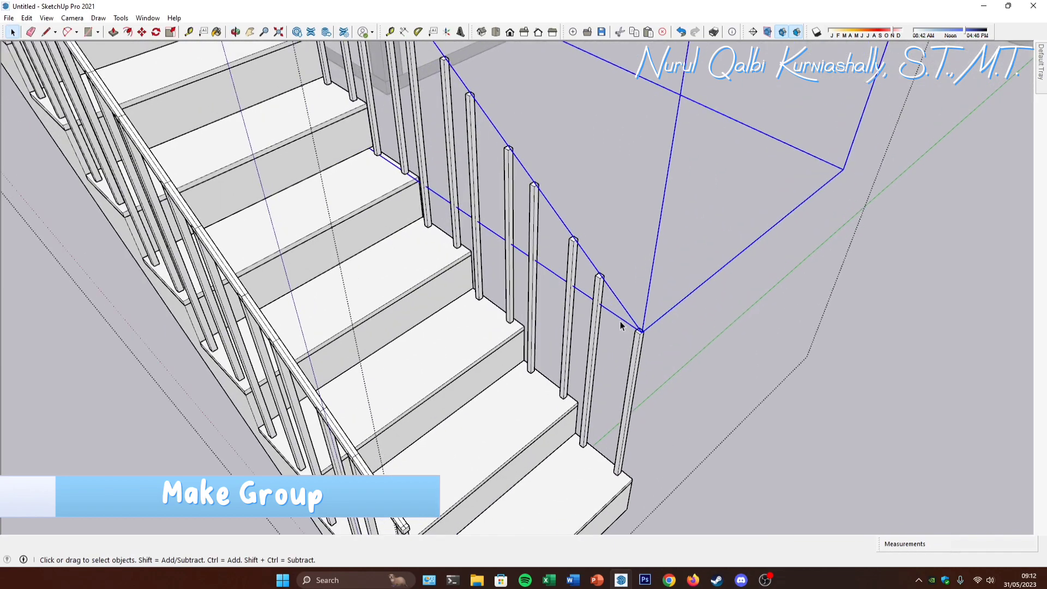
Step: Open the new path group and draw a 0.02 x 0.02 m square on the outer face of the lowest baluster
double_click(620, 306)
middle_click_drag(645, 362, 550, 224)
scroll(551, 227, "up", 8)
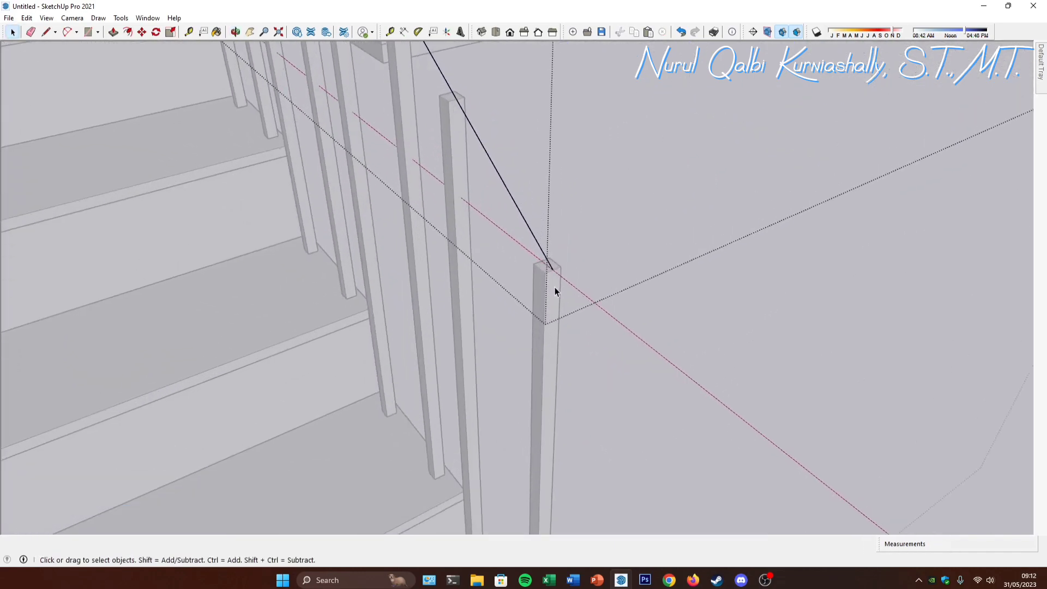
middle_click_drag(554, 291, 546, 273)
key("r")
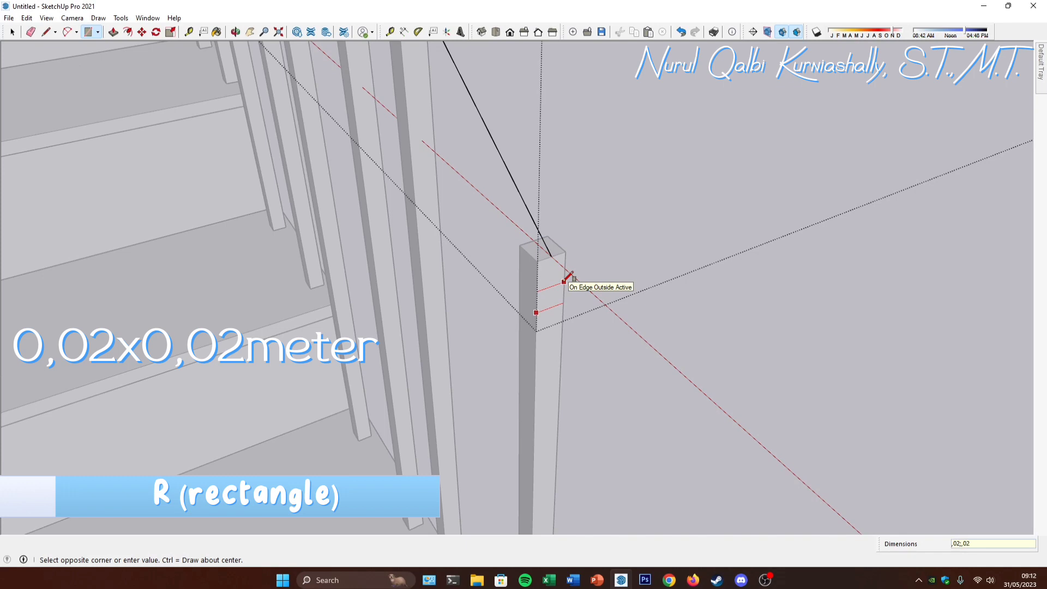
key("Return")
key("space")
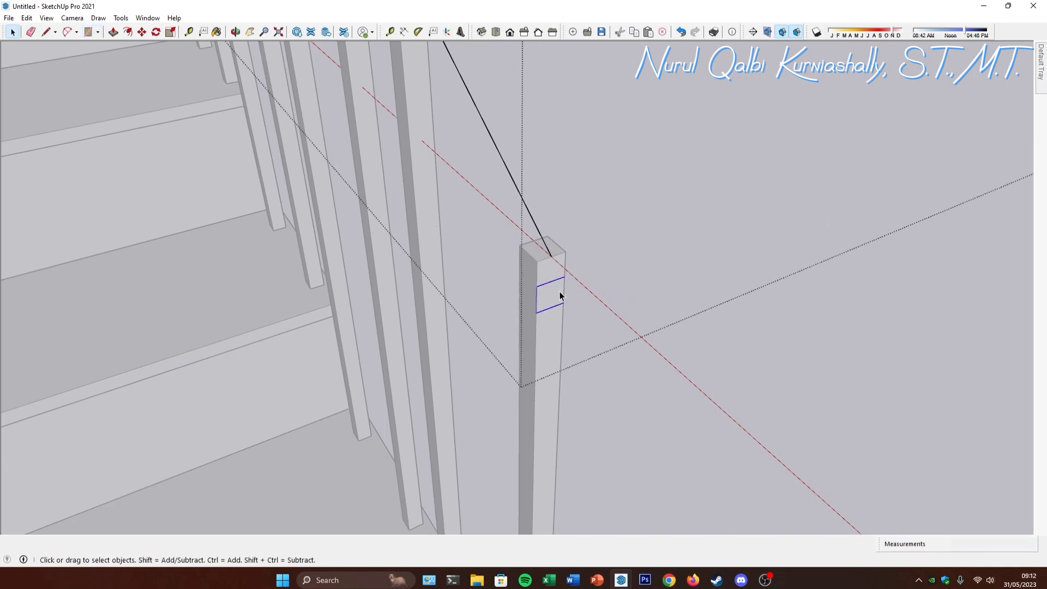
Step: Move the square face up so its corner meets the baluster's top corner
left_click(557, 295)
middle_click_drag(557, 295, 561, 298)
key("m")
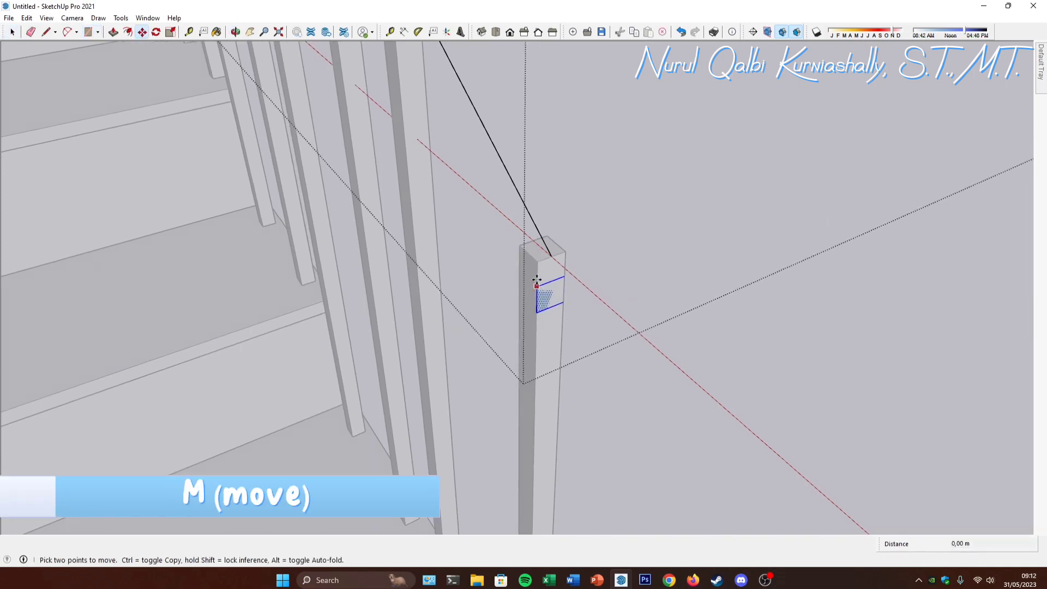
left_click(536, 286)
left_click(538, 262)
Step: Copy the square 0.01 m outward from the baluster face
key("ctrl")
left_click(537, 263)
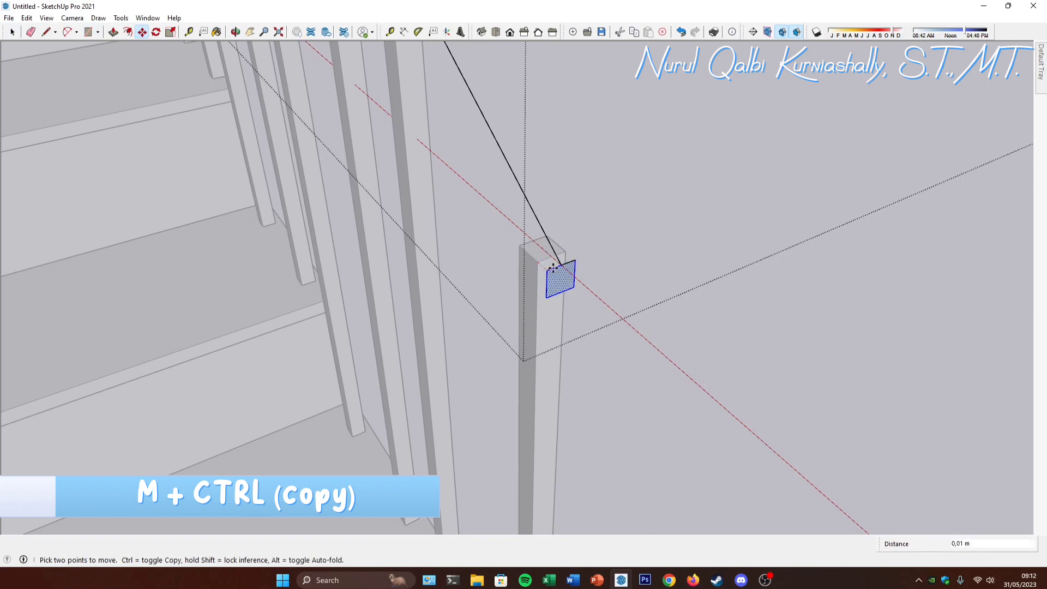
key("ctrl")
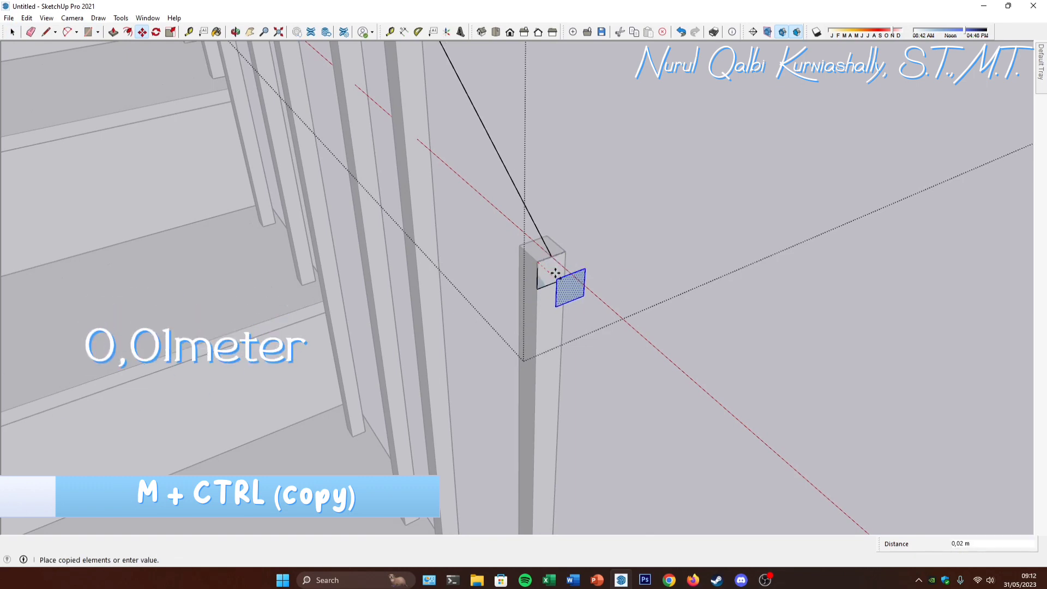
scroll(555, 273, "down", 5)
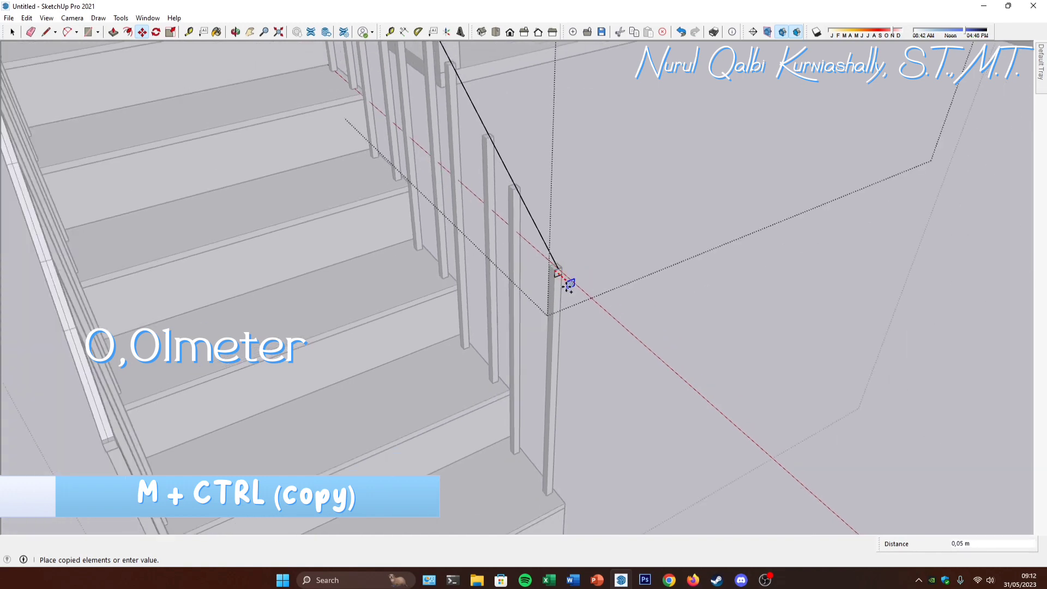
left_click(116, 441)
scroll(463, 308, "up", 3)
scroll(626, 242, "up", 6)
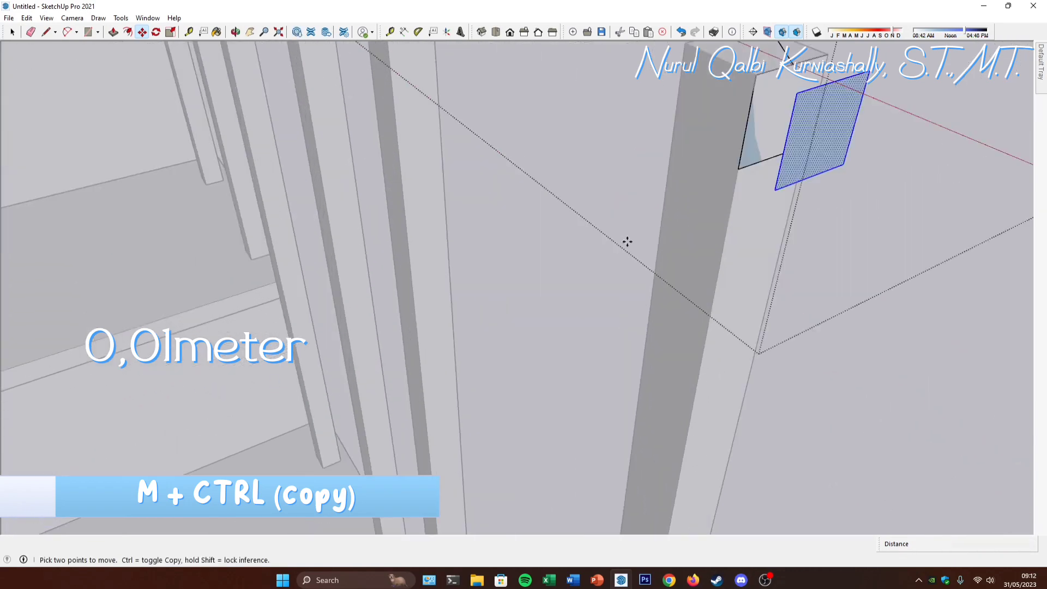
scroll(565, 356, "down", 6)
scroll(607, 327, "up", 5)
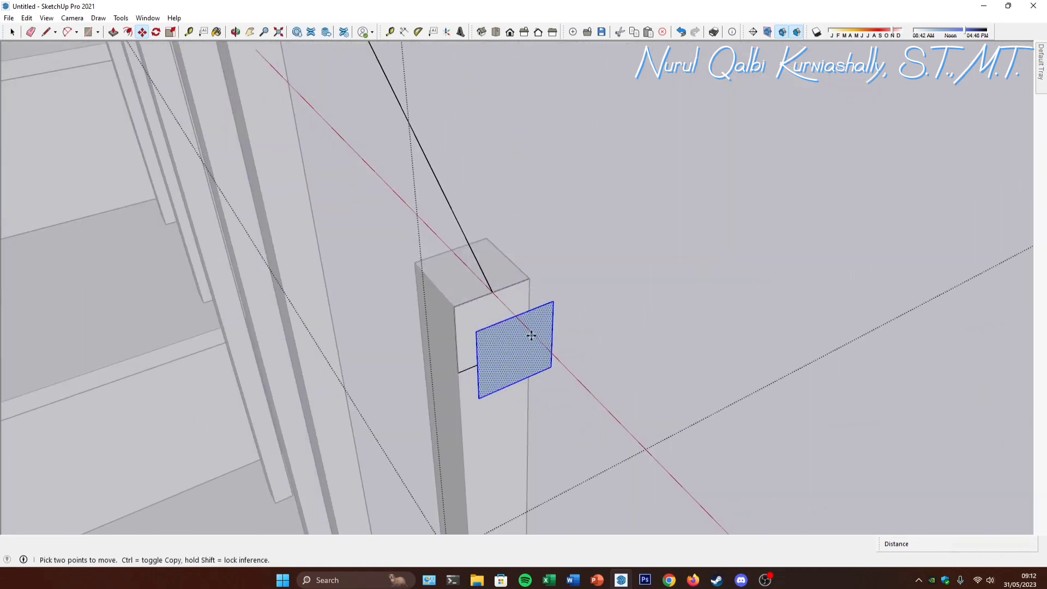
Step: Erase the original square and draw a 0.01 m line from the path's end to the copied square's top edge midpoint
key("e")
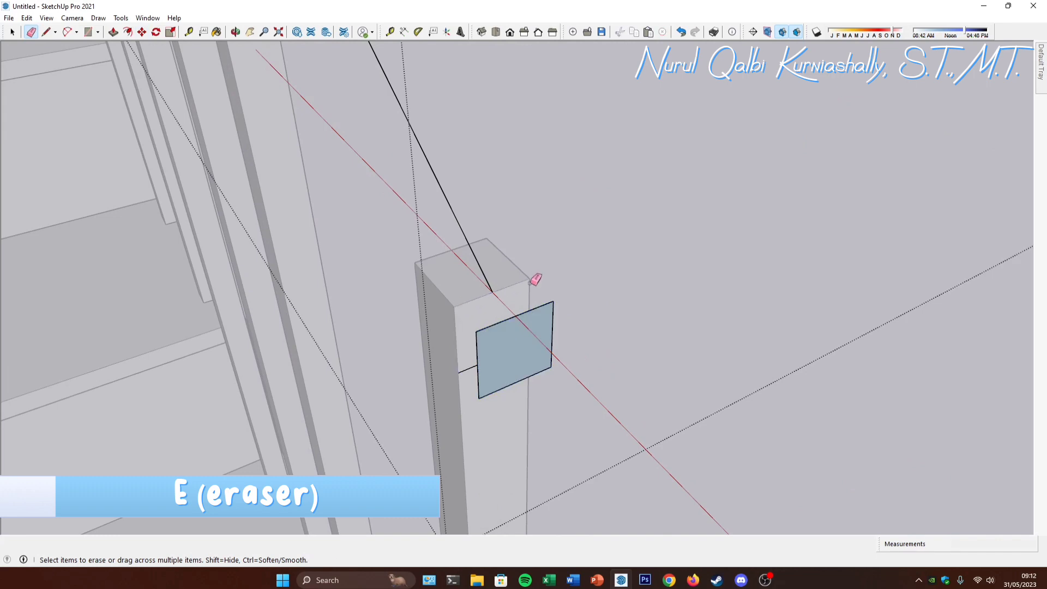
mouse_move(535, 279)
middle_mouse_down()
mouse_move(529, 337)
mouse_move(500, 303)
middle_mouse_up()
left_click(479, 371)
key("l")
left_click(496, 295)
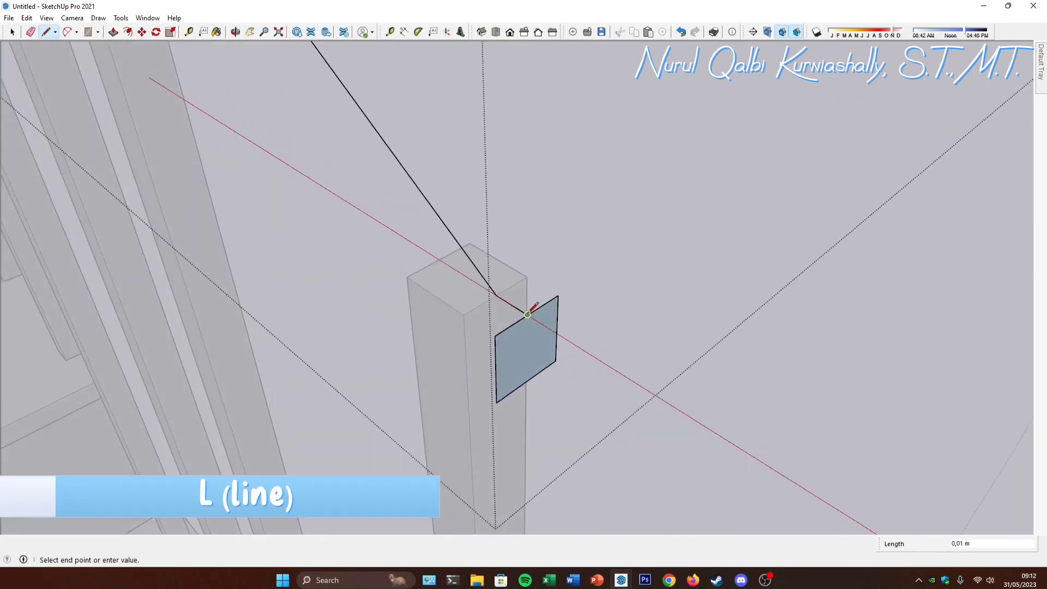
left_click(527, 315)
Step: Select the whole inner handrail path and extrude the square profile along it with Follow Me
key("space")
triple_click(525, 342)
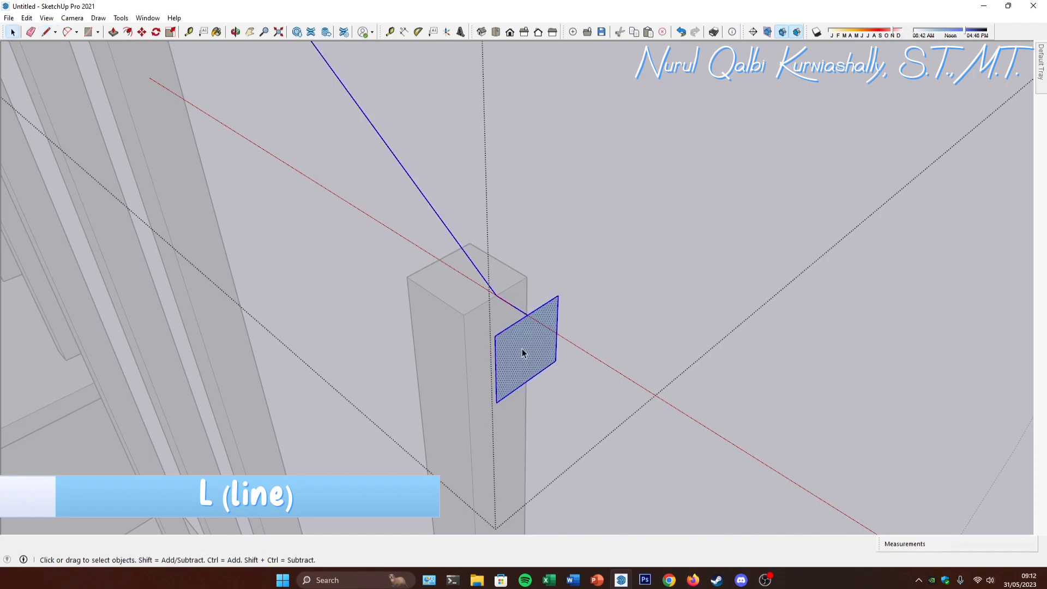
scroll(544, 380, "down", 5)
scroll(544, 379, "down", 8)
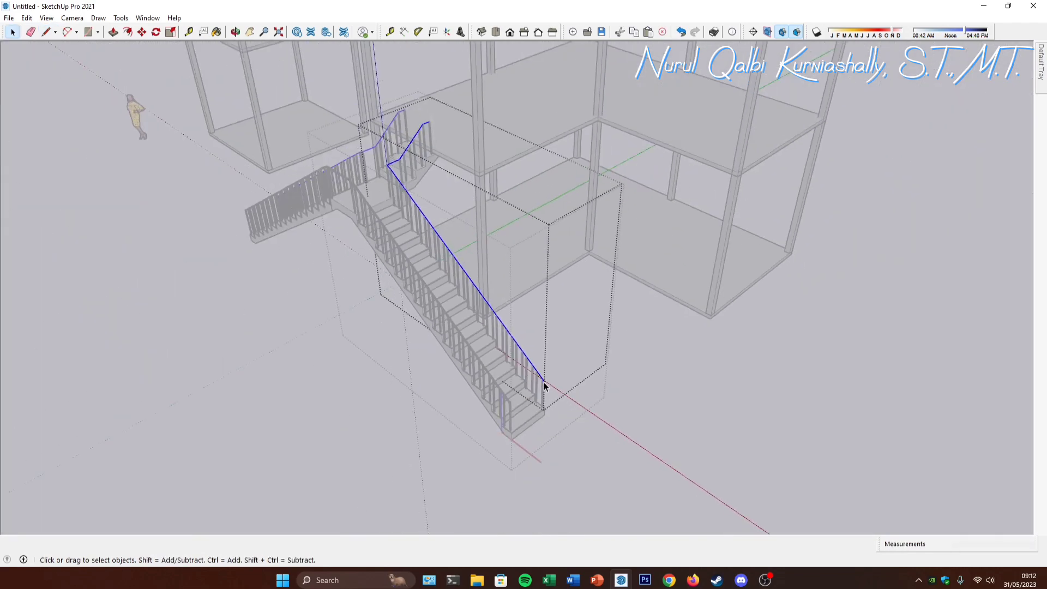
scroll(545, 380, "up", 1)
scroll(544, 379, "up", 10)
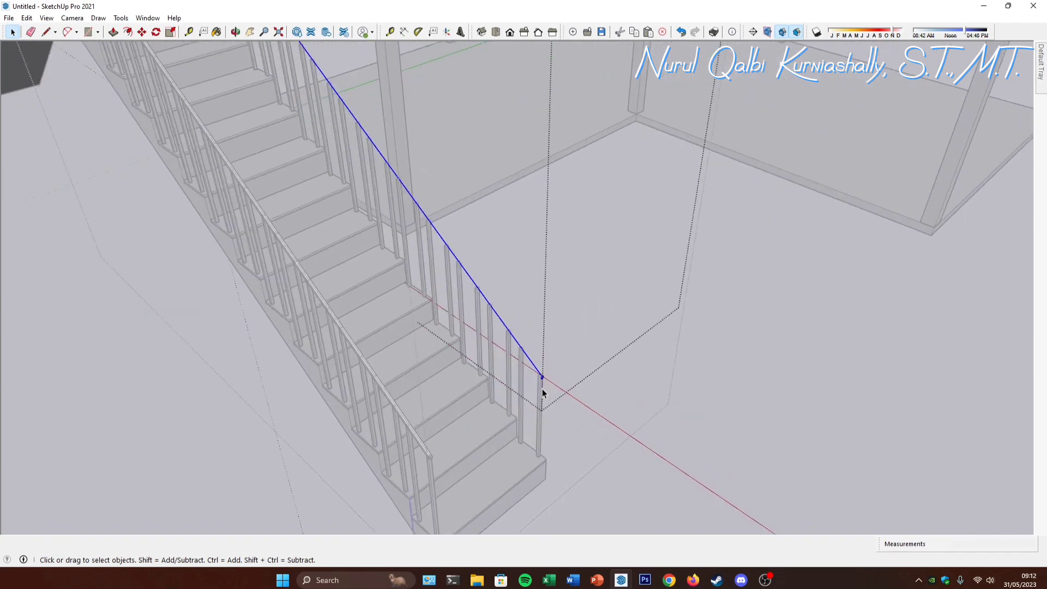
scroll(542, 377, "up", 1)
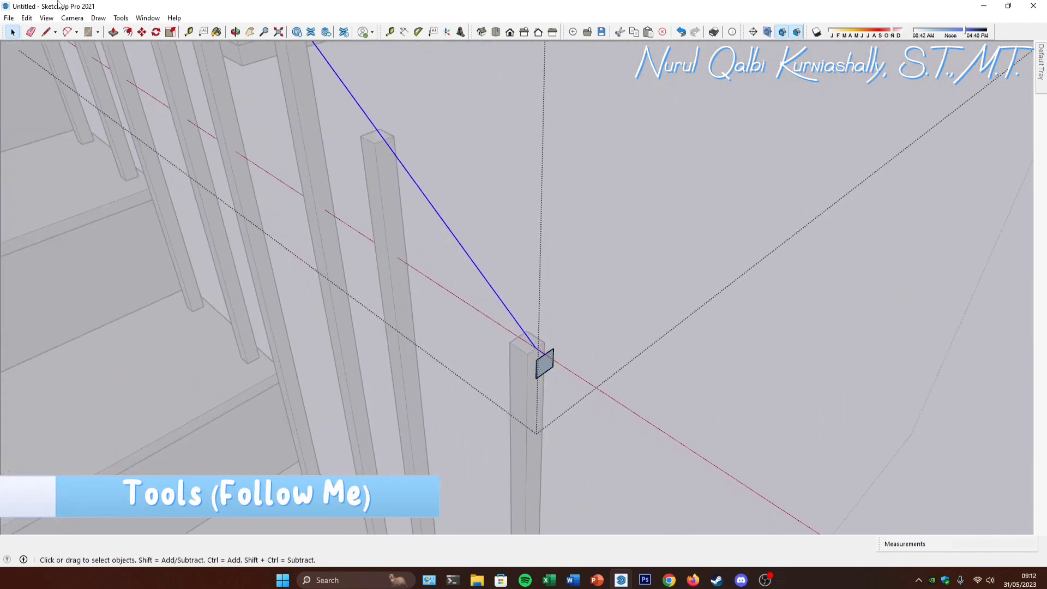
left_click(120, 18)
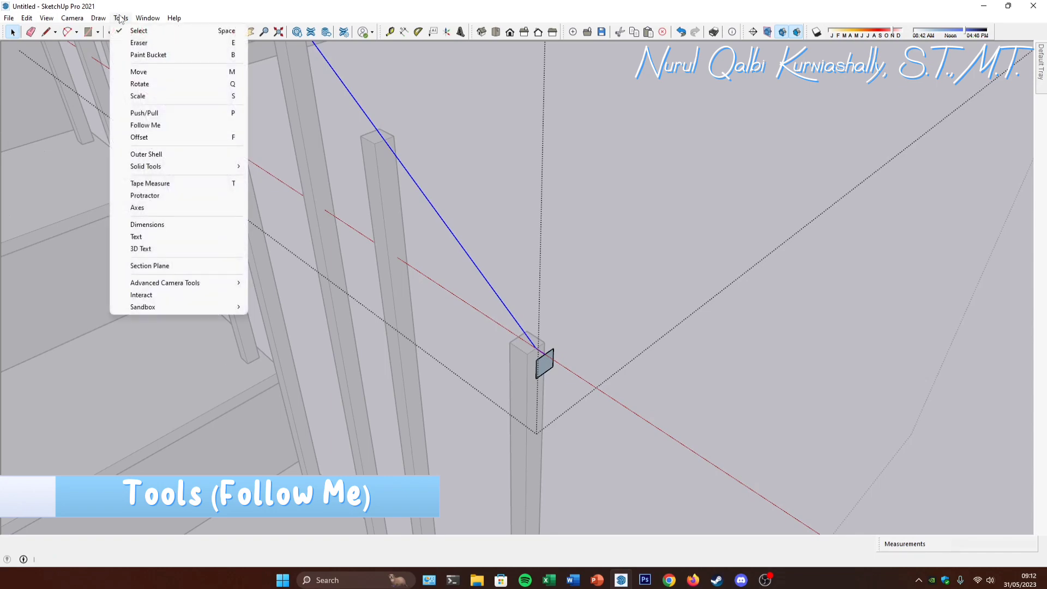
left_click(163, 126)
left_click(548, 366)
scroll(542, 407, "down", 8)
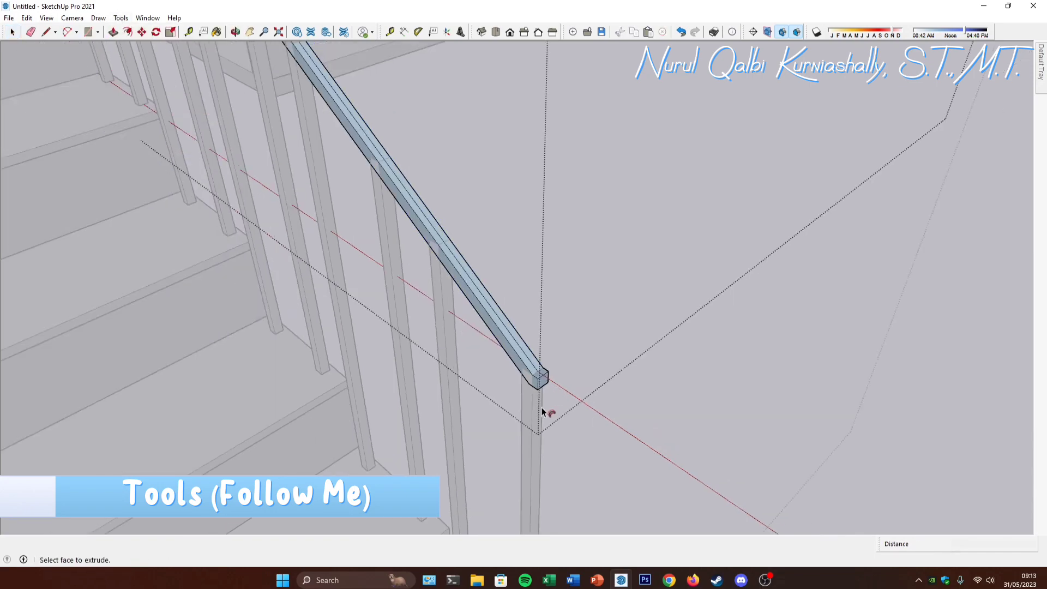
key("space")
Step: Select the entire swept handrail, reverse its faces and leave the group
scroll(539, 405, "up", 8)
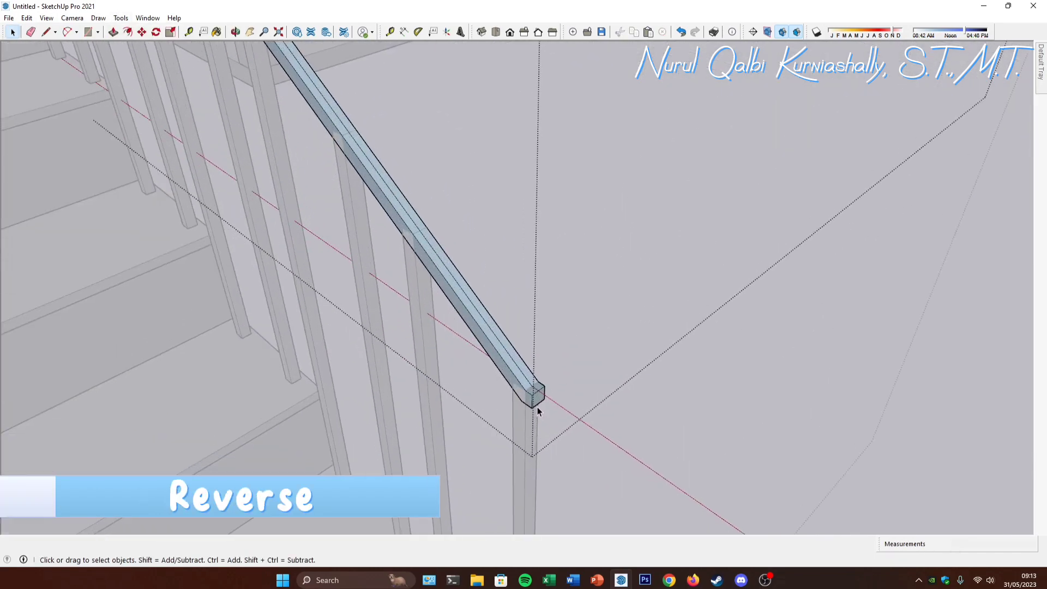
left_click(542, 397)
right_click(542, 399)
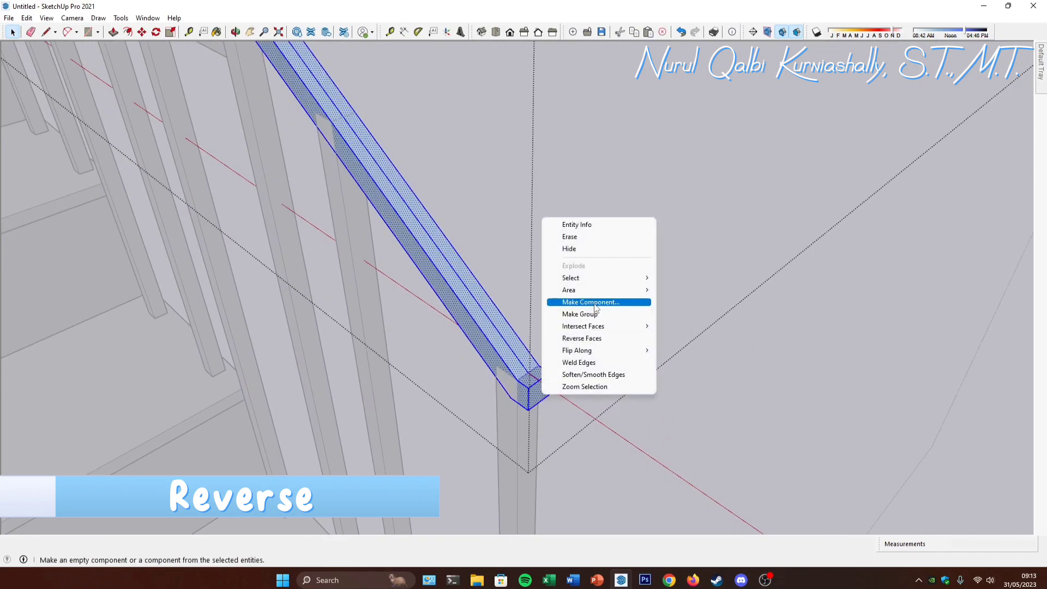
left_click(590, 338)
scroll(691, 421, "down", 10)
left_click(679, 425)
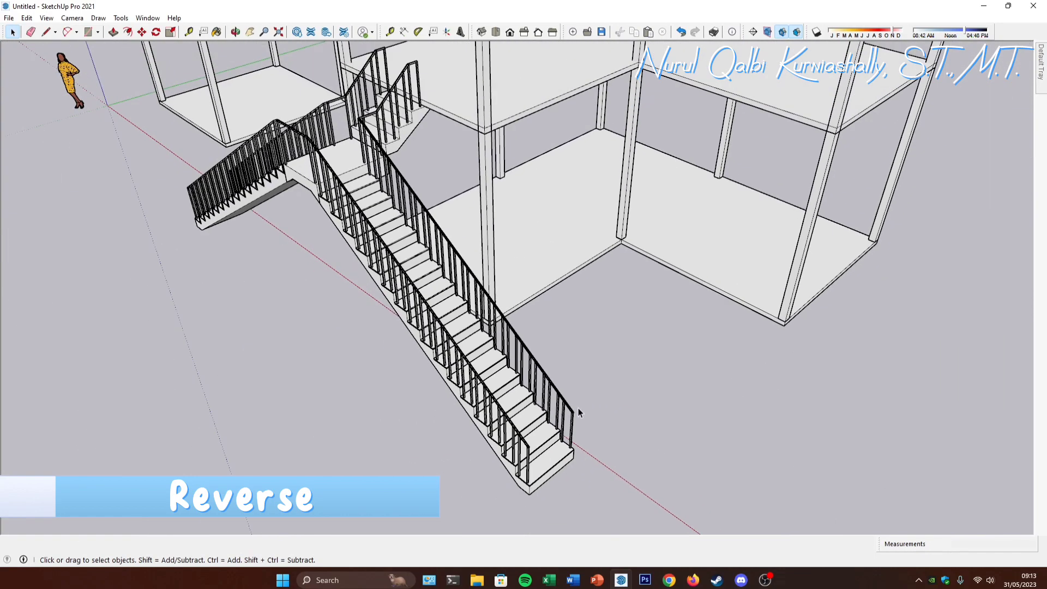
Step: Draw a rectangle filling the opening between the two corner balusters at the landing's front edge, beneath the handrail
middle_click_drag(578, 408, 736, 362)
scroll(457, 204, "up", 8)
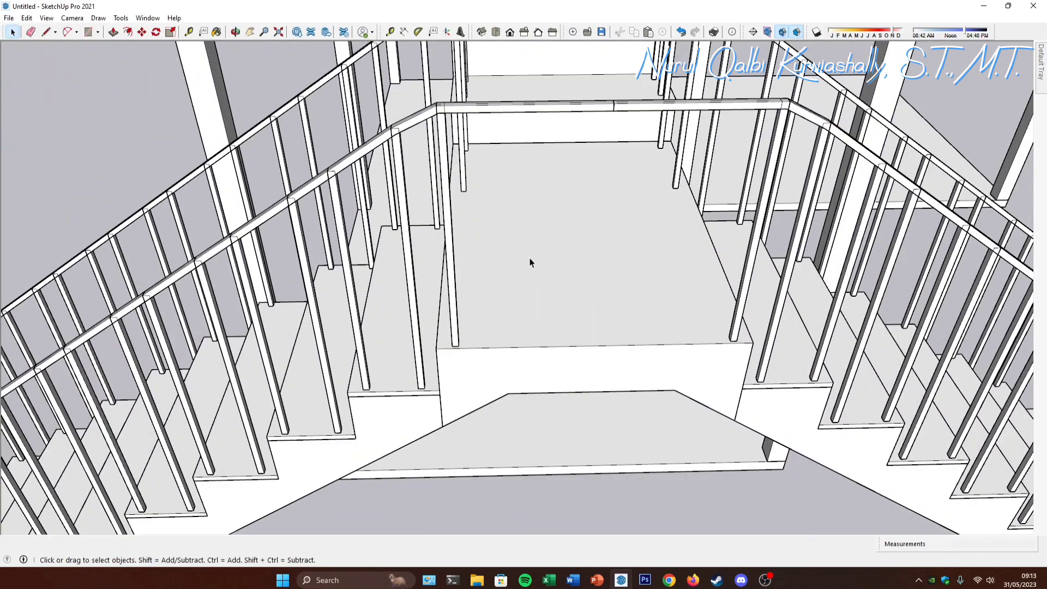
middle_click_drag(531, 262, 384, 191)
key("r")
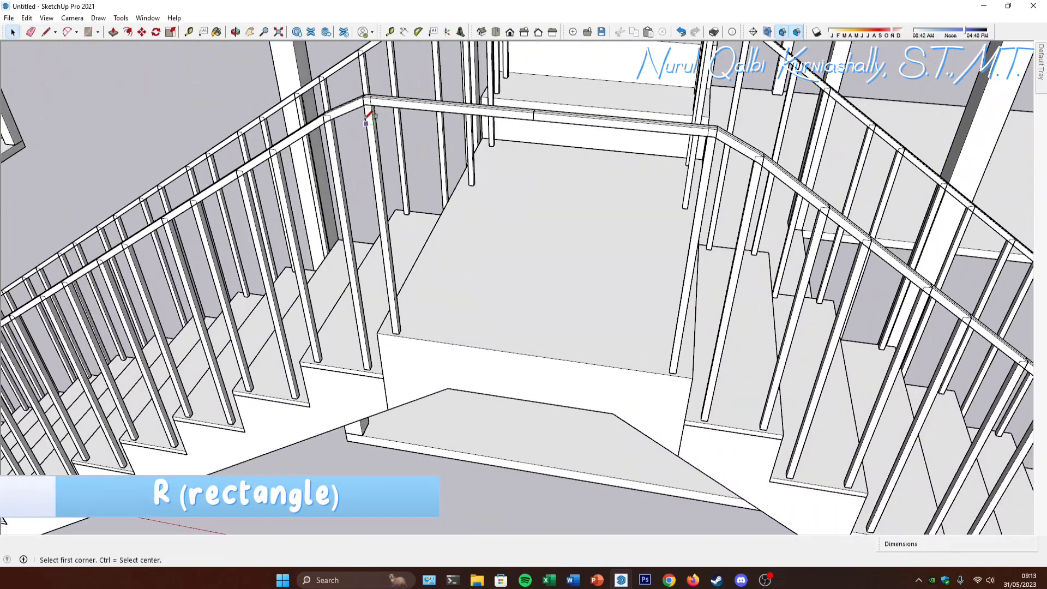
scroll(371, 112, "up", 4)
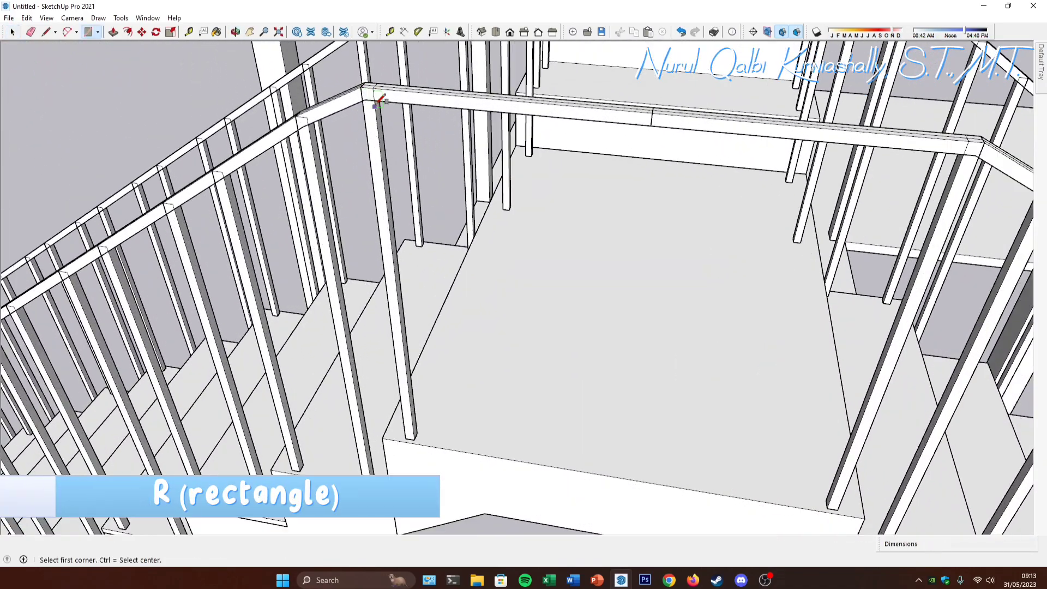
left_click(834, 501)
key("space")
Step: Make the rectangular landing panel face and its edges a group
middle_click_drag(694, 380, 554, 235)
right_click(554, 234)
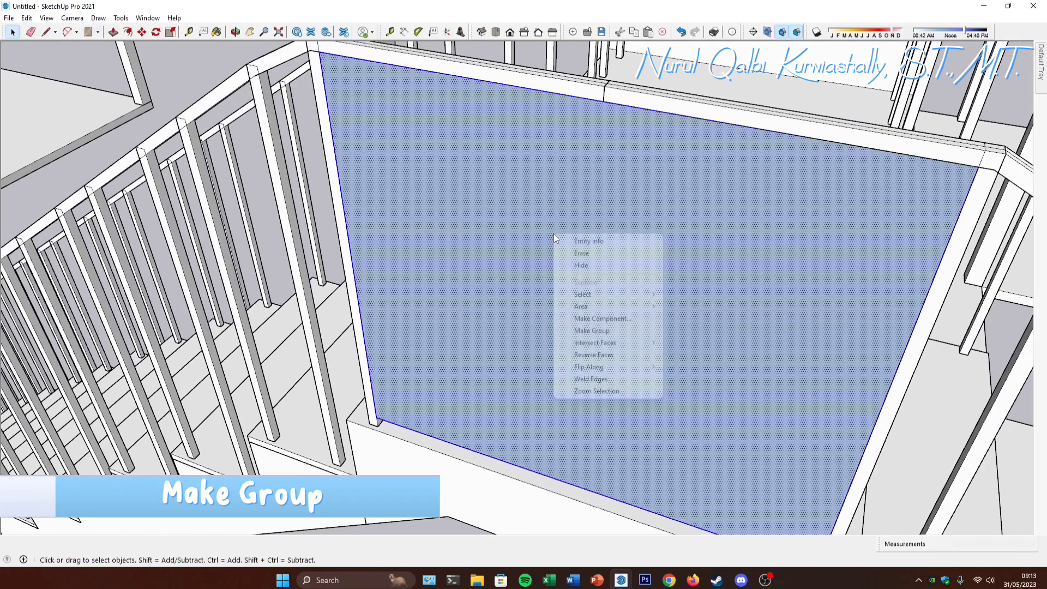
left_click(636, 330)
middle_click_drag(600, 360, 418, 276)
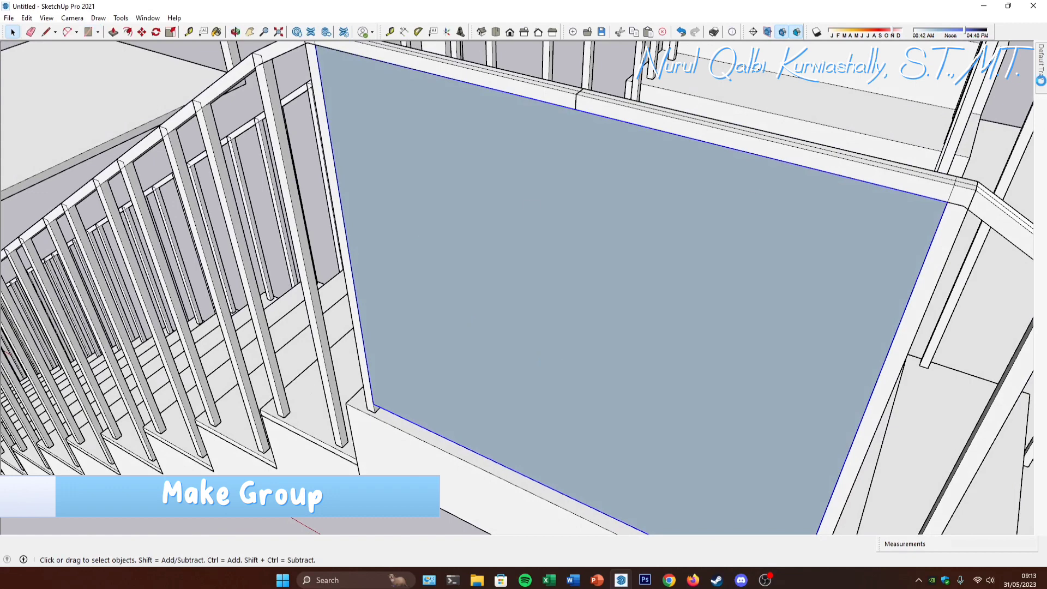
Step: Paint the landing railing panel group with the Translucent Glass Blue material from the Glass and Mirrors collection
mouse_move(1042, 85)
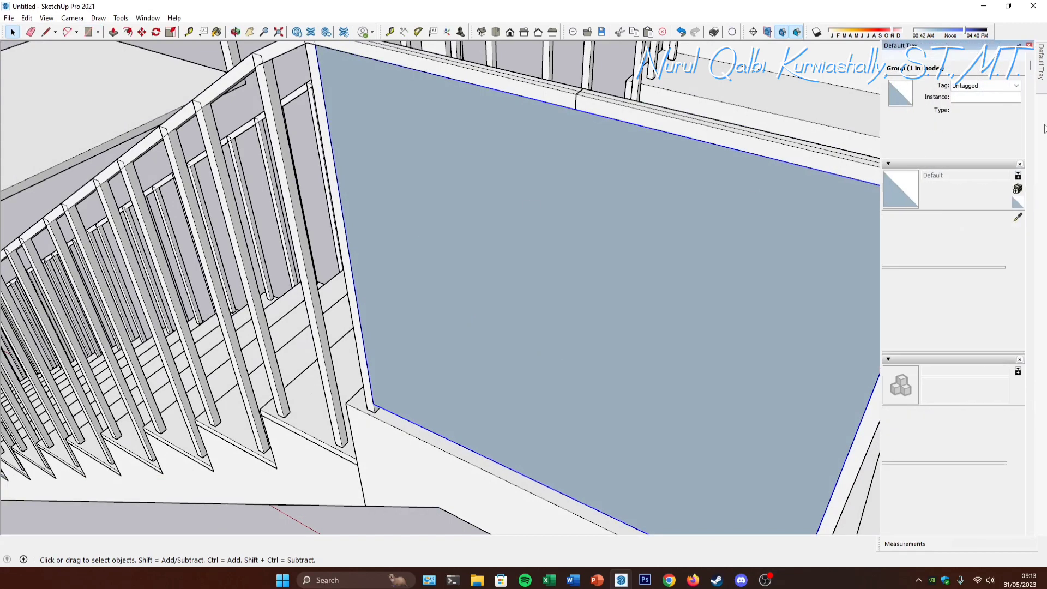
left_click(991, 234)
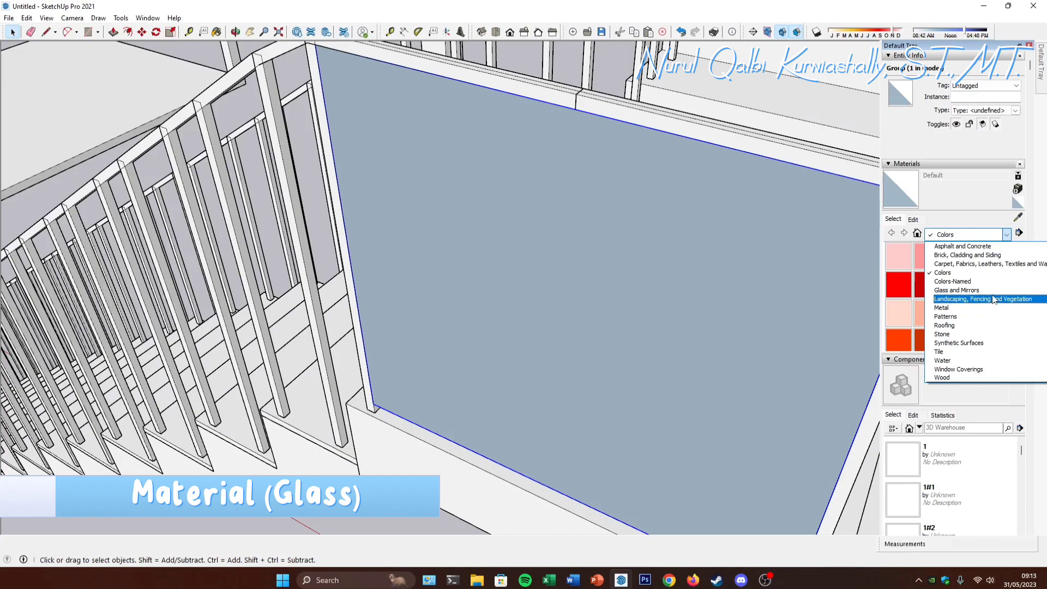
left_click(959, 291)
left_click(984, 256)
left_click(585, 238)
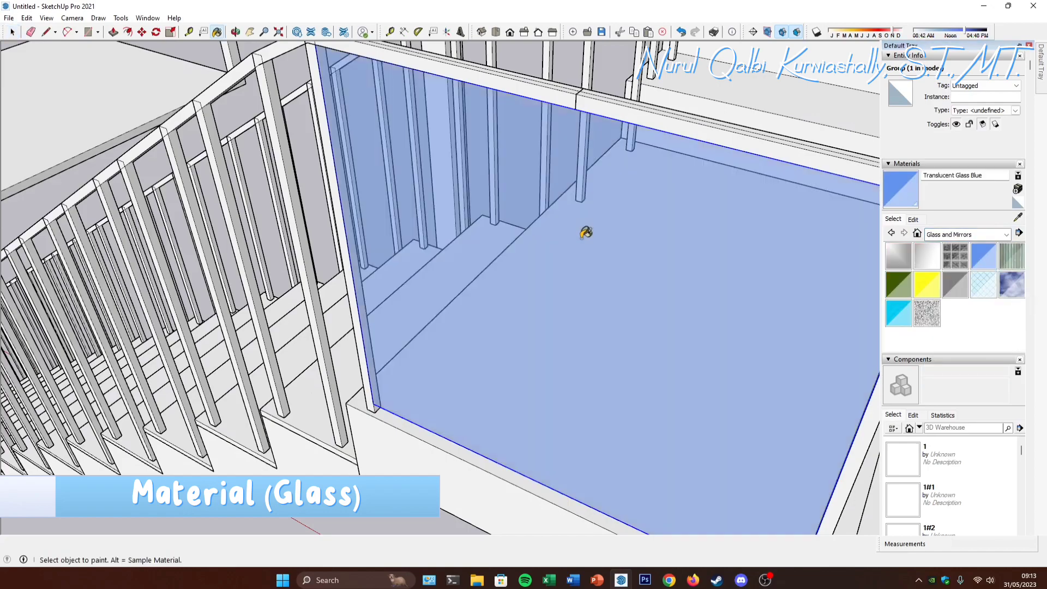
middle_click_drag(566, 271, 516, 264)
key("space")
Step: Examine the glass landing panel and the whole staircase from several angles
scroll(482, 304, "down", 7)
middle_click_drag(482, 304, 556, 289)
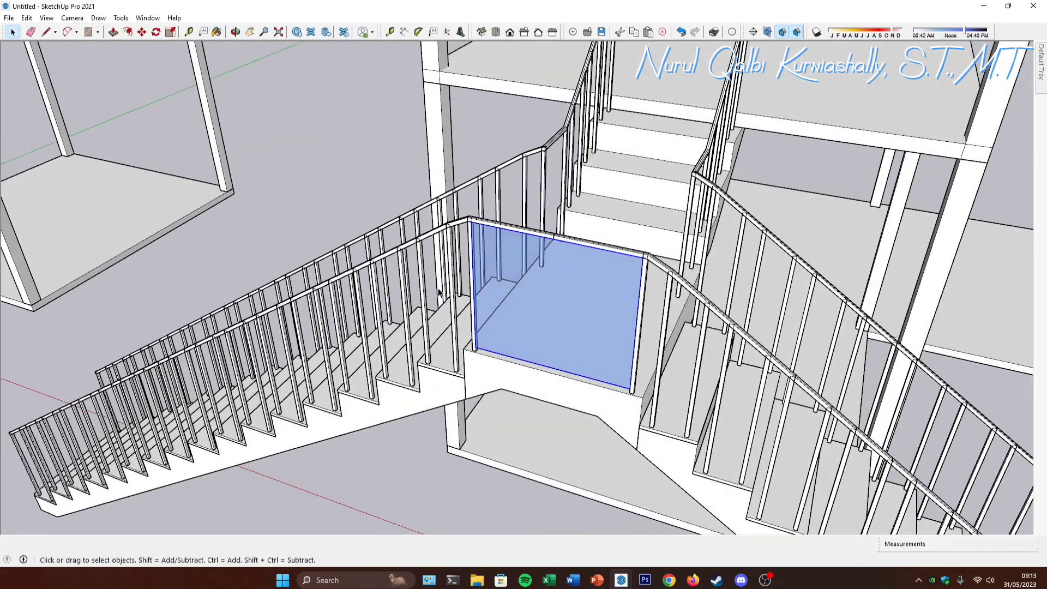
middle_click_drag(445, 310, 518, 325)
scroll(475, 251, "down", 5)
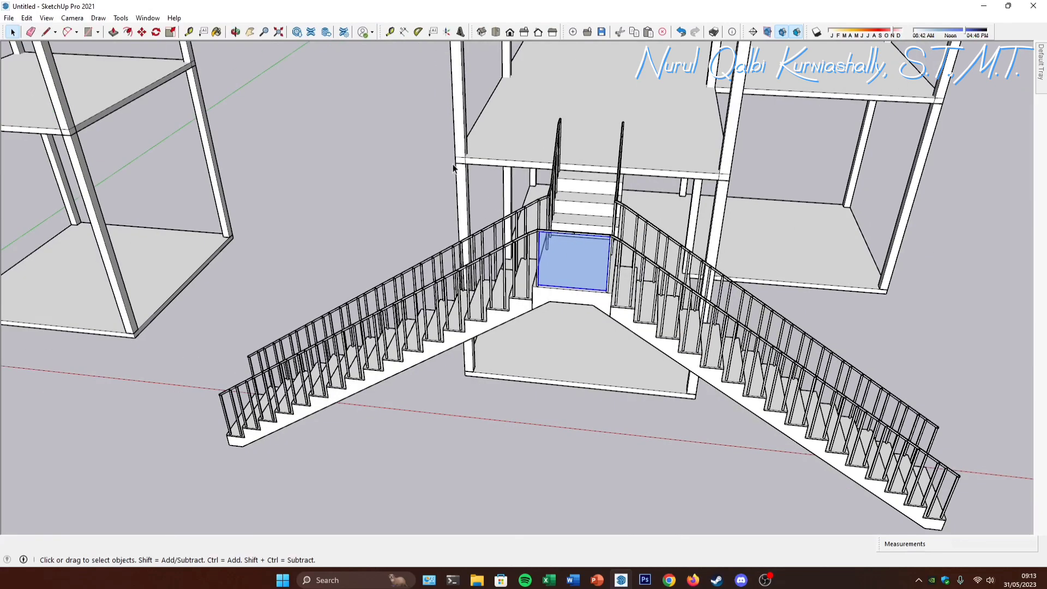
middle_click_drag(443, 191, 650, 276)
scroll(534, 249, "up", 3)
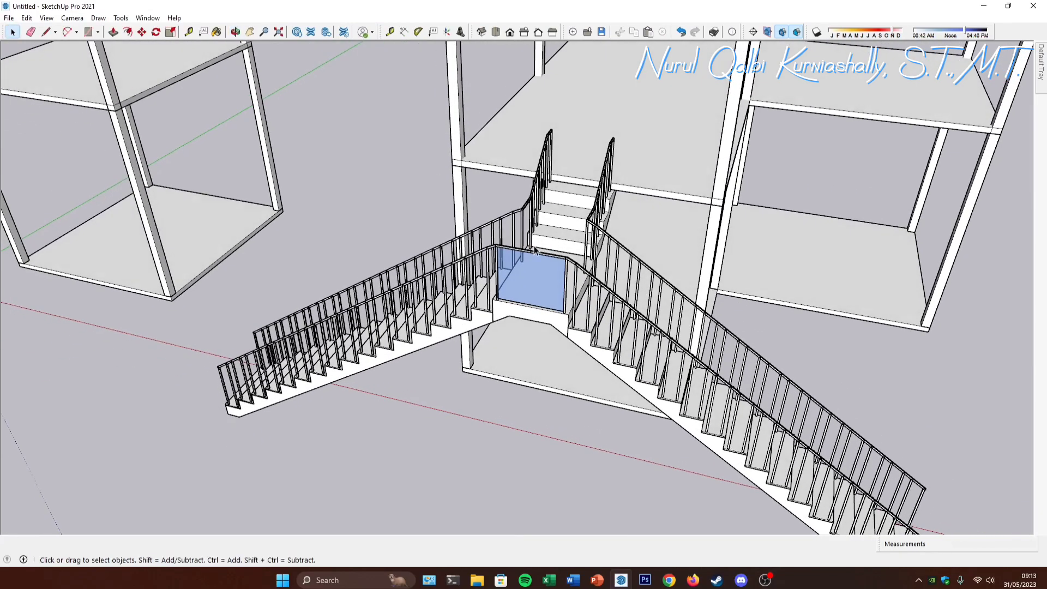
middle_click_drag(587, 265, 502, 169)
scroll(542, 232, "down", 3)
Step: Open the flight's lowest step component for editing and paint its tread with a reddish-brown material from the Wood collection
scroll(738, 506, "up", 3)
scroll(738, 510, "up", 3)
double_click(712, 420)
left_click(681, 403)
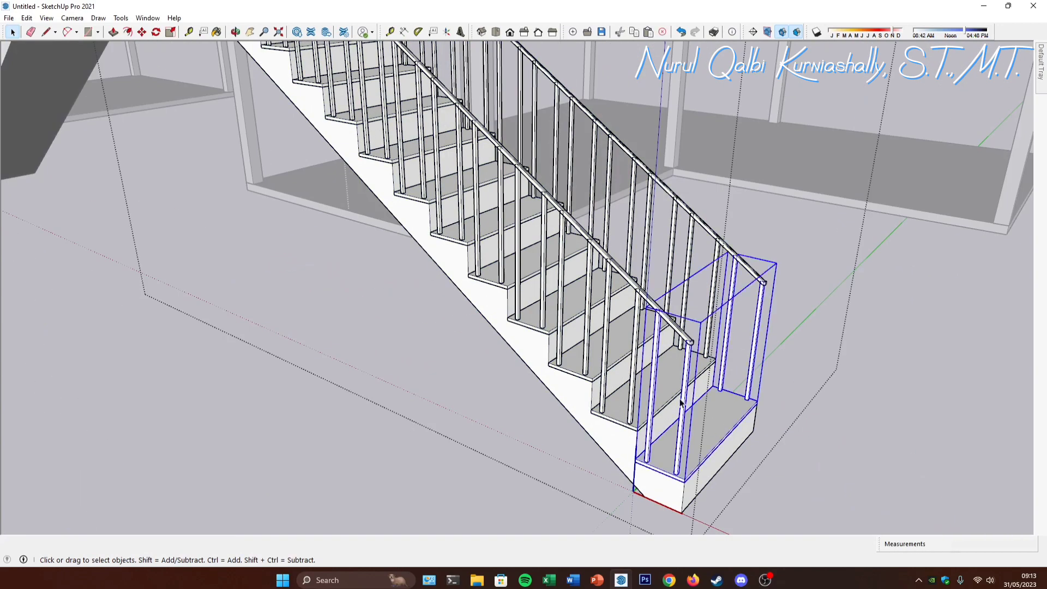
double_click(715, 414)
double_click(717, 417)
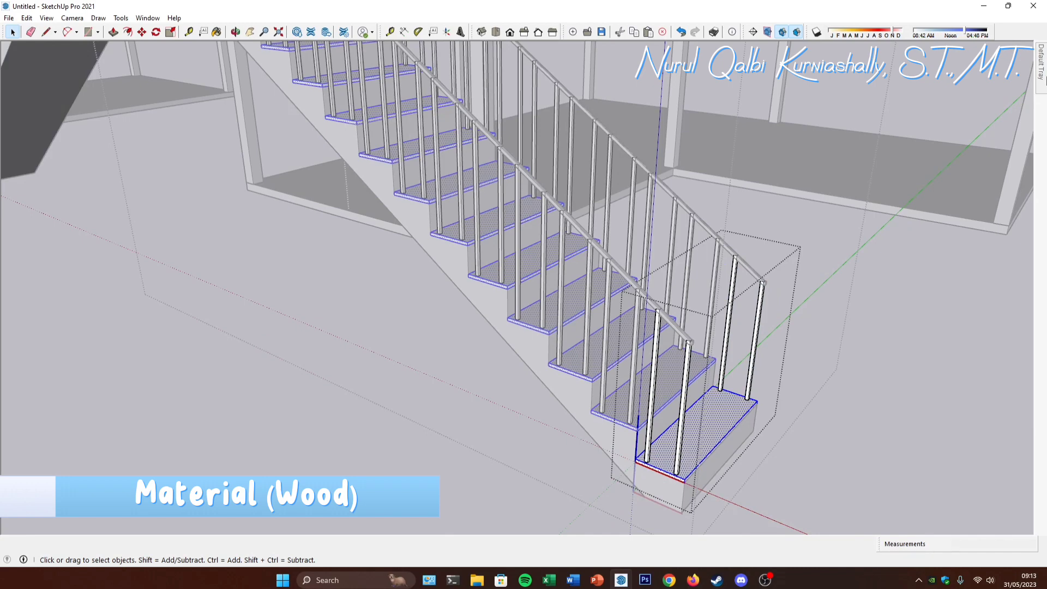
mouse_move(1042, 81)
left_click(985, 233)
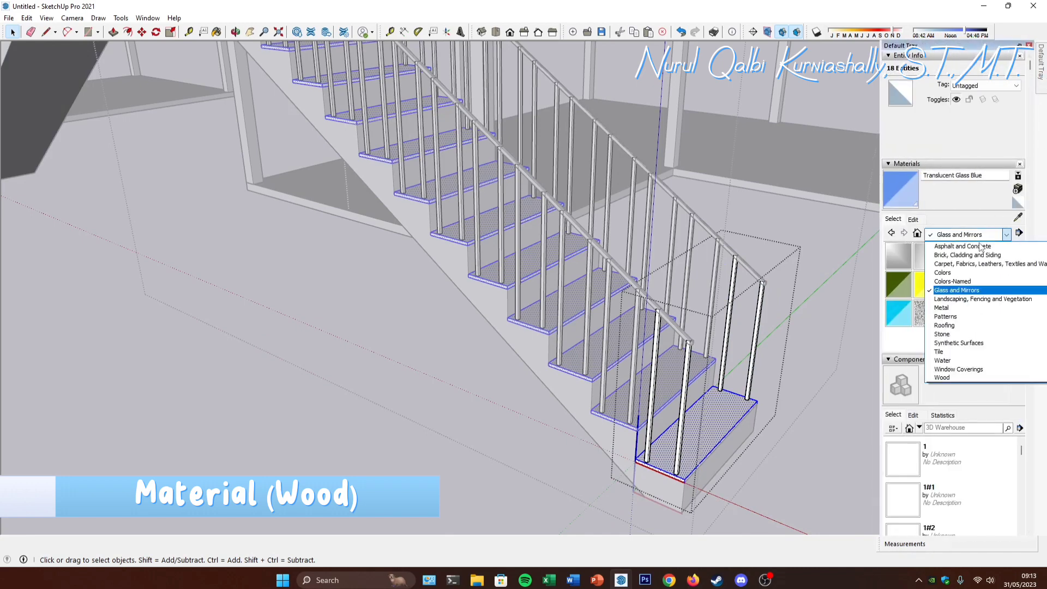
left_click(967, 377)
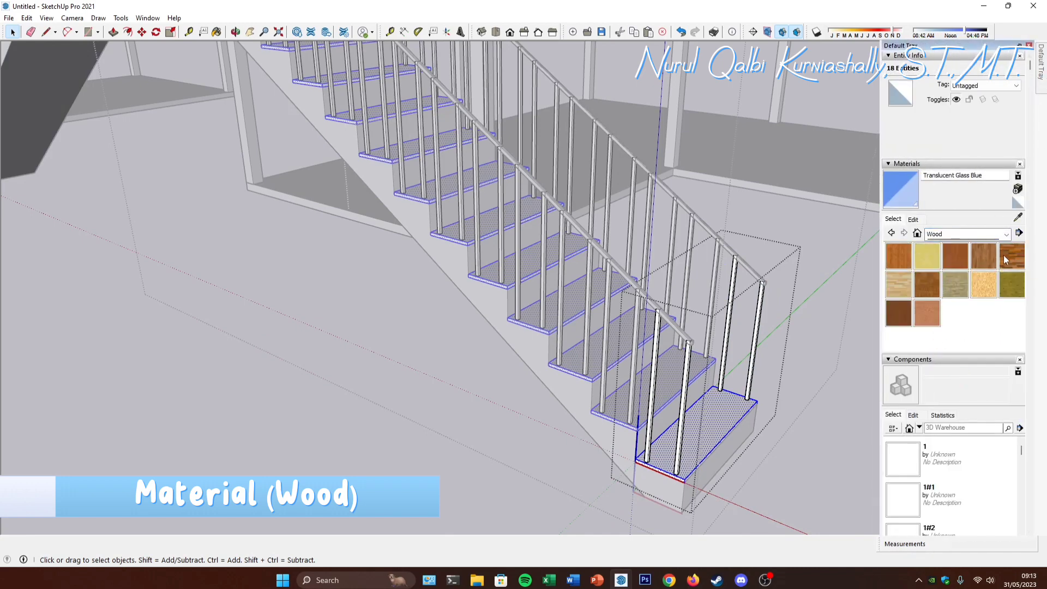
left_click(957, 254)
left_click(698, 434)
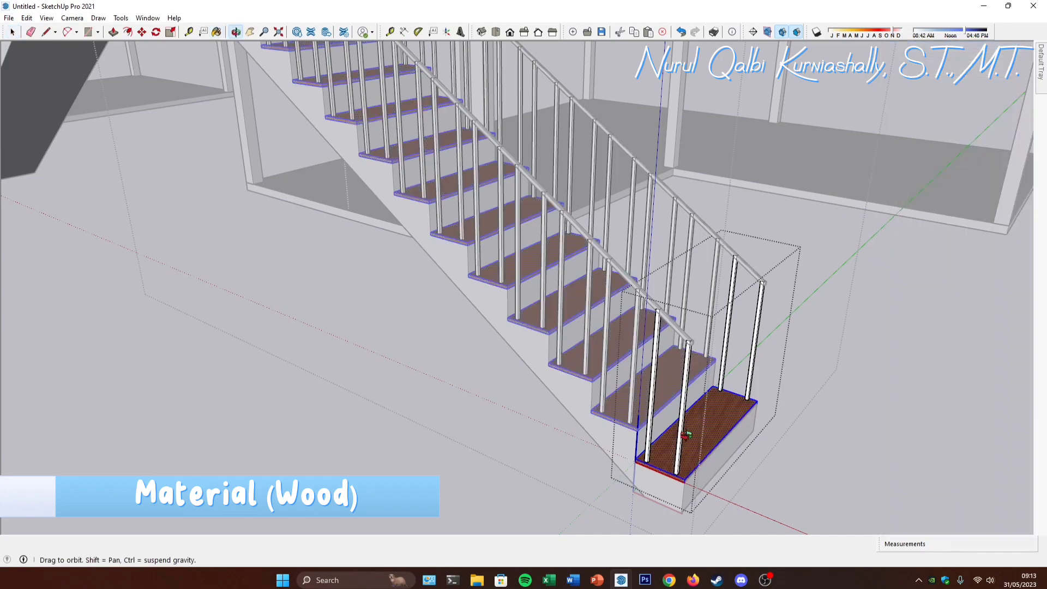
scroll(703, 436, "down", 12)
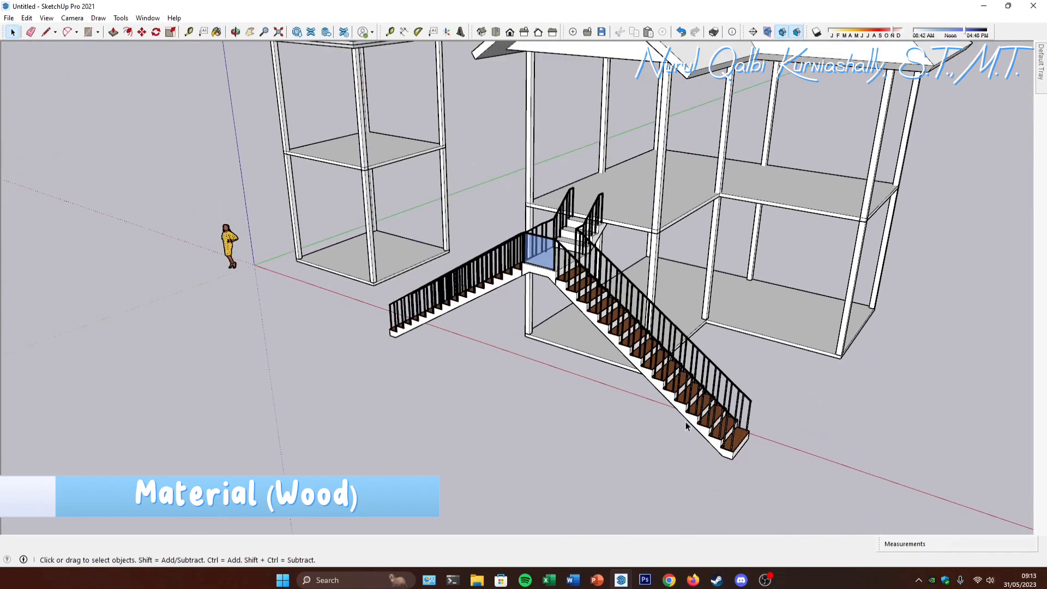
Step: Check the wooden treads, landing and upper flight up close, and view the whole staircase together with the buildings
scroll(565, 254, "up", 6)
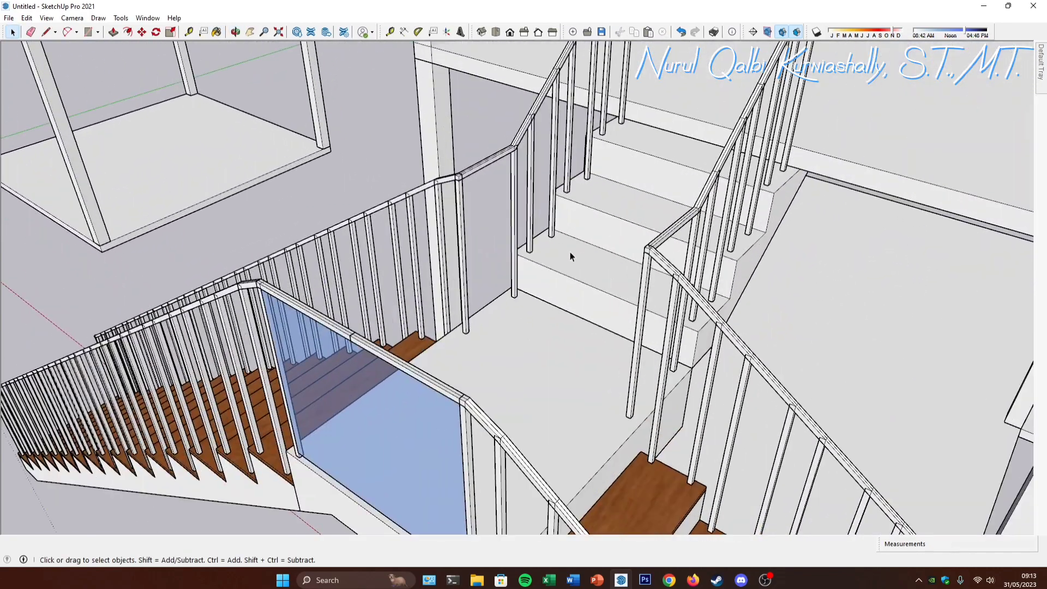
left_click(570, 256)
scroll(670, 283, "down", 8)
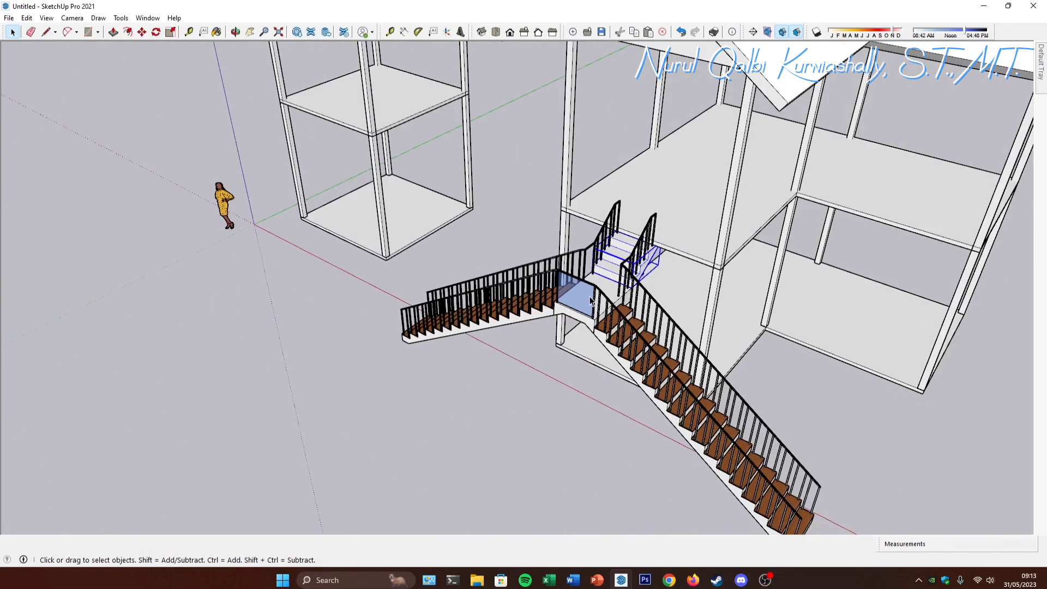
middle_click_drag(579, 398, 646, 296)
left_click(560, 382)
scroll(575, 339, "down", 6)
scroll(622, 300, "up", 5)
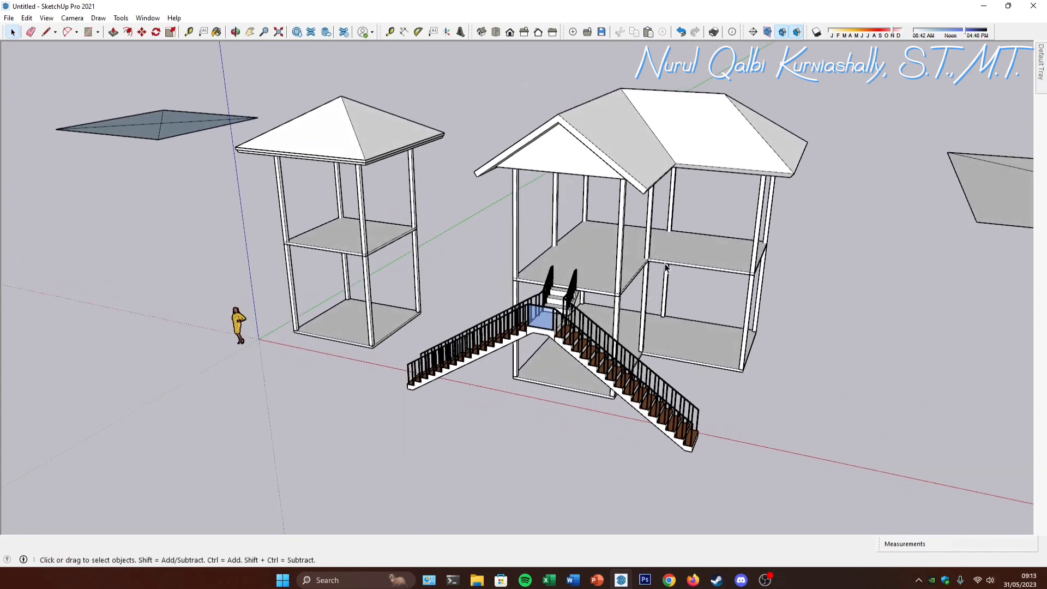